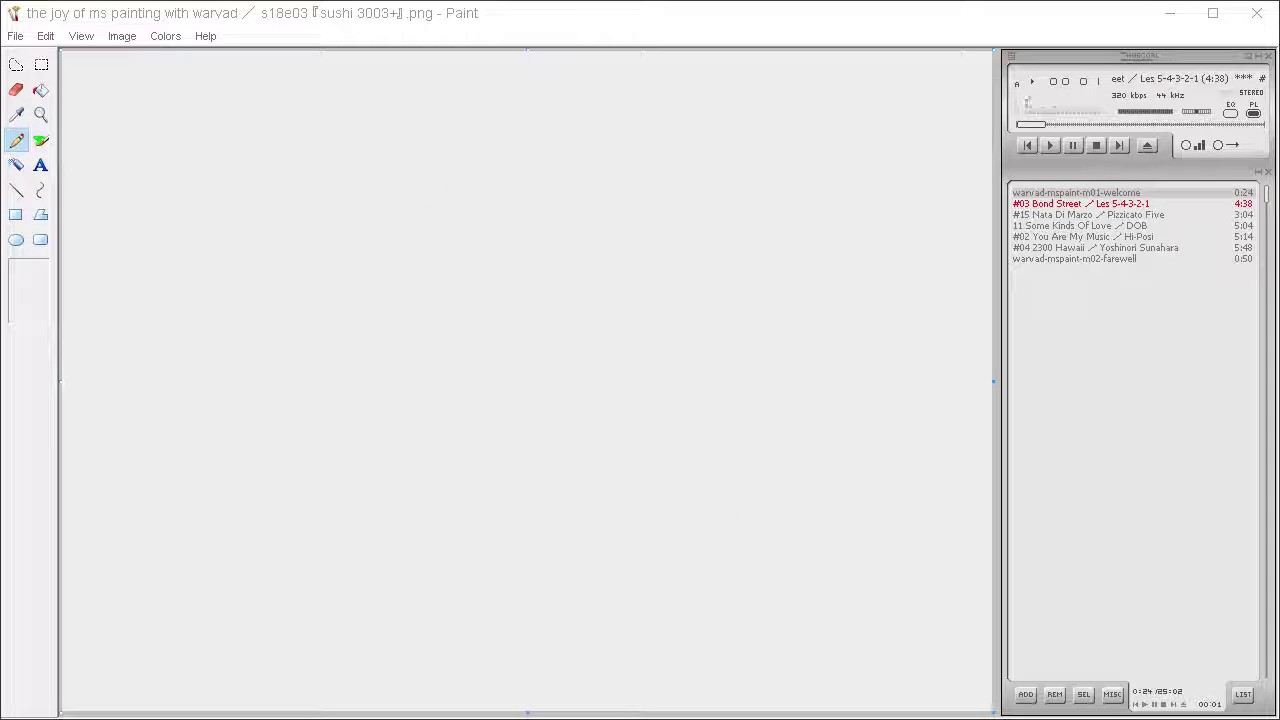
pyautogui.press('XF86AudioRaiseVolume')
pyautogui.press('XF86AudioRaiseVolume')
pyautogui.press('XF86AudioRaiseVolume')
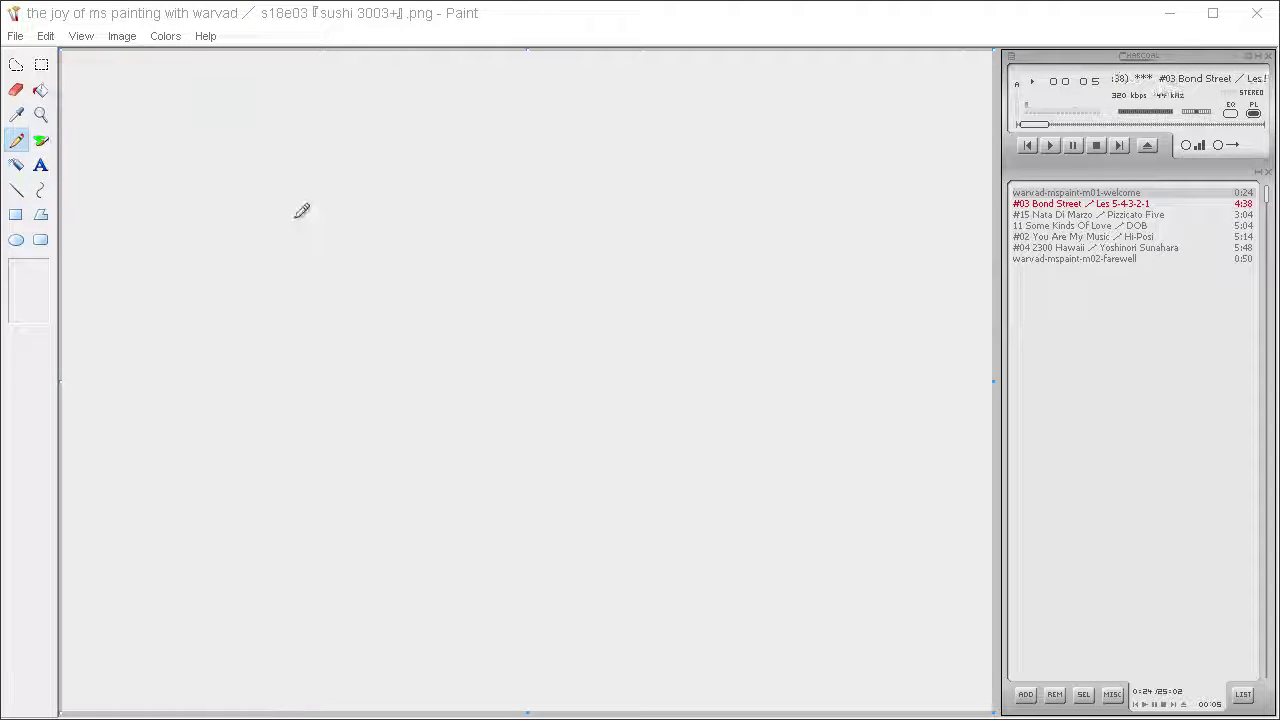
# Sketch a cat's head with two tall pointed ears, large oval eyes, nose and mouth, wearing a wide-brimmed hat
pyautogui.moveTo(279, 229)
pyautogui.mouseDown()
pyautogui.moveTo(328, 97)
pyautogui.moveTo(345, 220)
pyautogui.moveTo(395, 230)
pyautogui.moveTo(445, 149)
pyautogui.moveTo(448, 98)
pyautogui.moveTo(462, 276)
pyautogui.moveTo(376, 316)
pyautogui.moveTo(306, 290)
pyautogui.moveTo(282, 248)
pyautogui.moveTo(345, 248)
pyautogui.moveTo(363, 300)
pyautogui.moveTo(297, 244)
pyautogui.mouseUp()
pyautogui.moveTo(444, 233)
pyautogui.mouseDown()
pyautogui.moveTo(411, 285)
pyautogui.moveTo(463, 258)
pyautogui.moveTo(441, 233)
pyautogui.mouseUp()
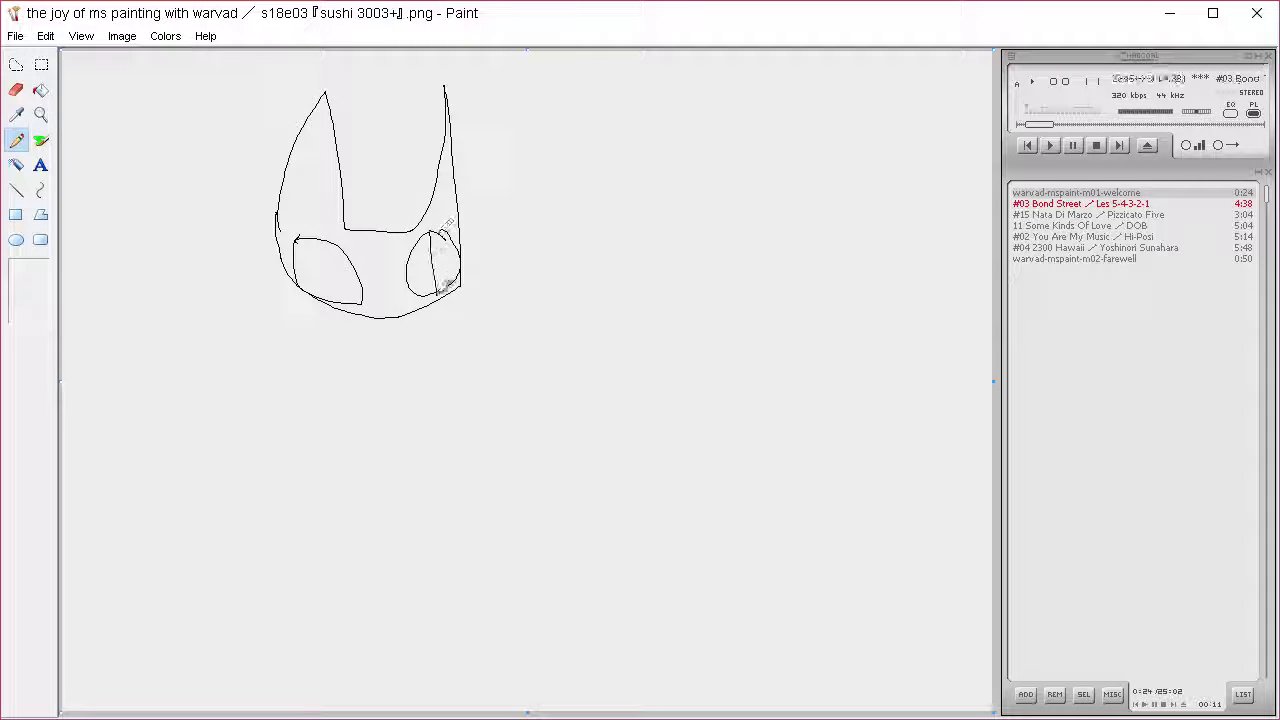
pyautogui.moveTo(322, 243); pyautogui.dragTo(334, 304)
pyautogui.moveTo(344, 241)
pyautogui.mouseDown()
pyautogui.moveTo(341, 298)
pyautogui.moveTo(391, 272)
pyautogui.moveTo(376, 302)
pyautogui.moveTo(408, 306)
pyautogui.mouseUp()
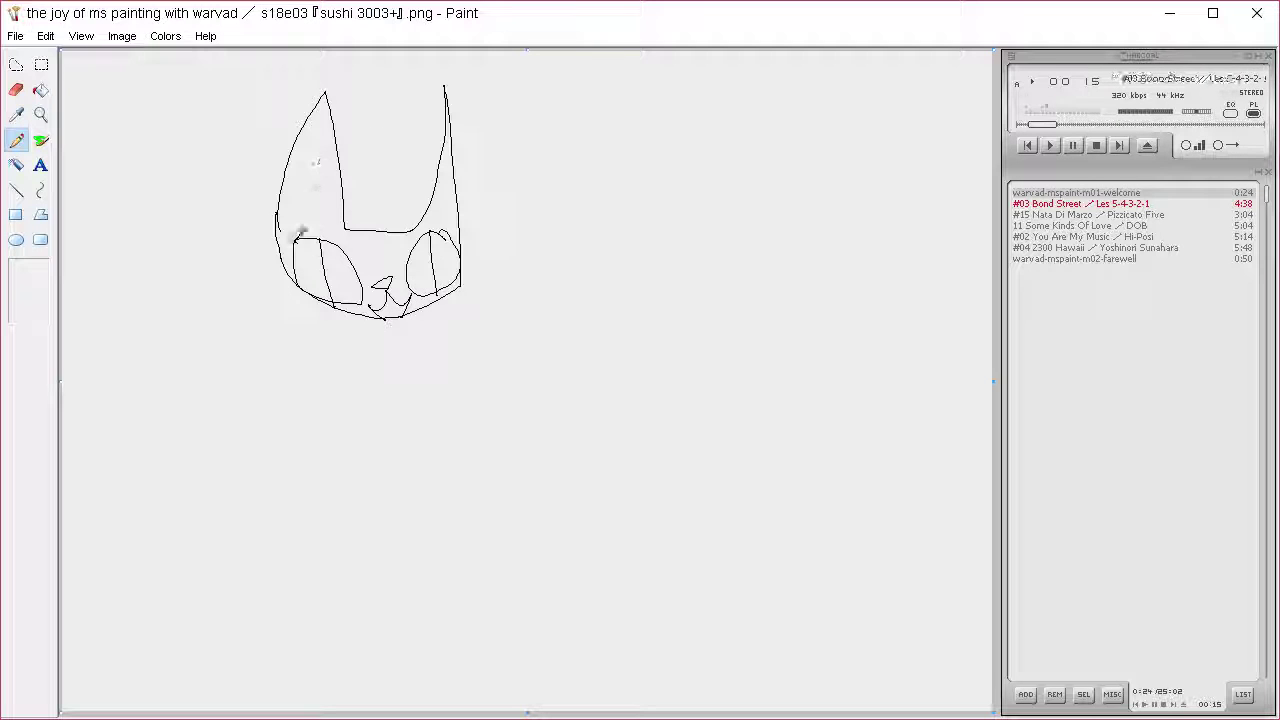
pyautogui.moveTo(257, 248)
pyautogui.mouseDown()
pyautogui.moveTo(503, 196)
pyautogui.moveTo(458, 183)
pyautogui.mouseUp()
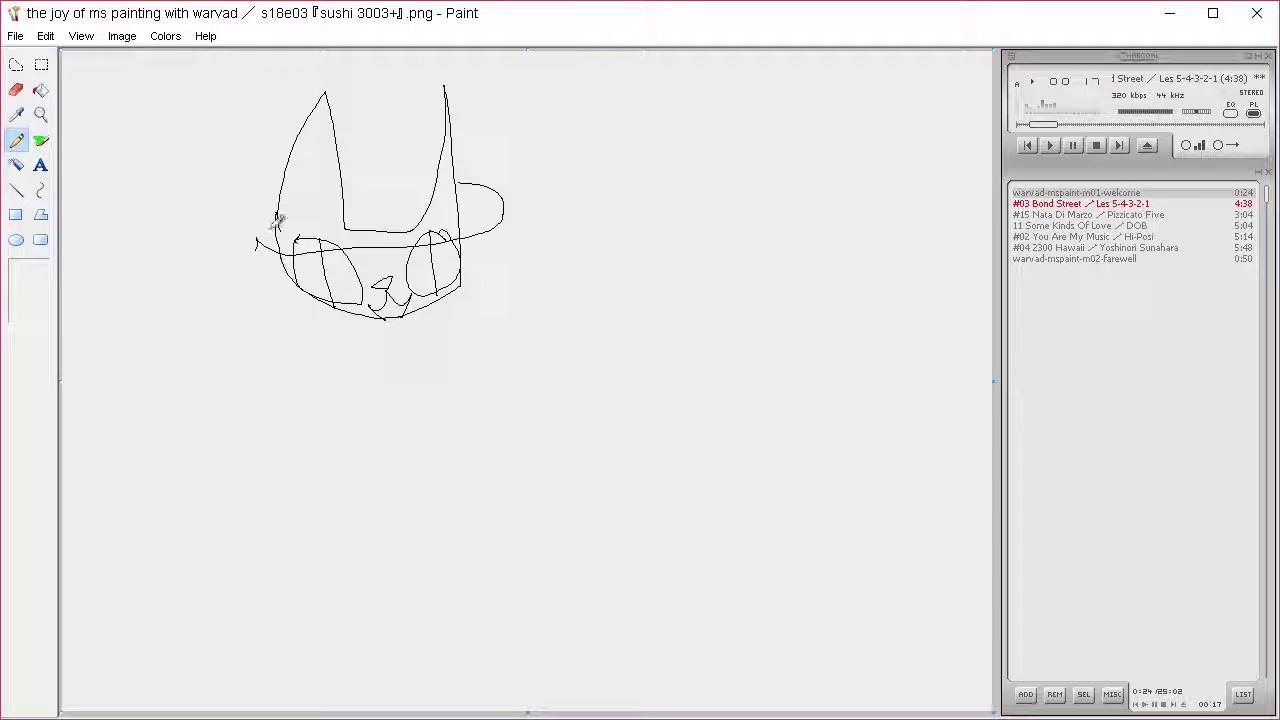
pyautogui.moveTo(334, 192)
pyautogui.mouseDown()
pyautogui.moveTo(369, 128)
pyautogui.moveTo(470, 130)
pyautogui.mouseUp()
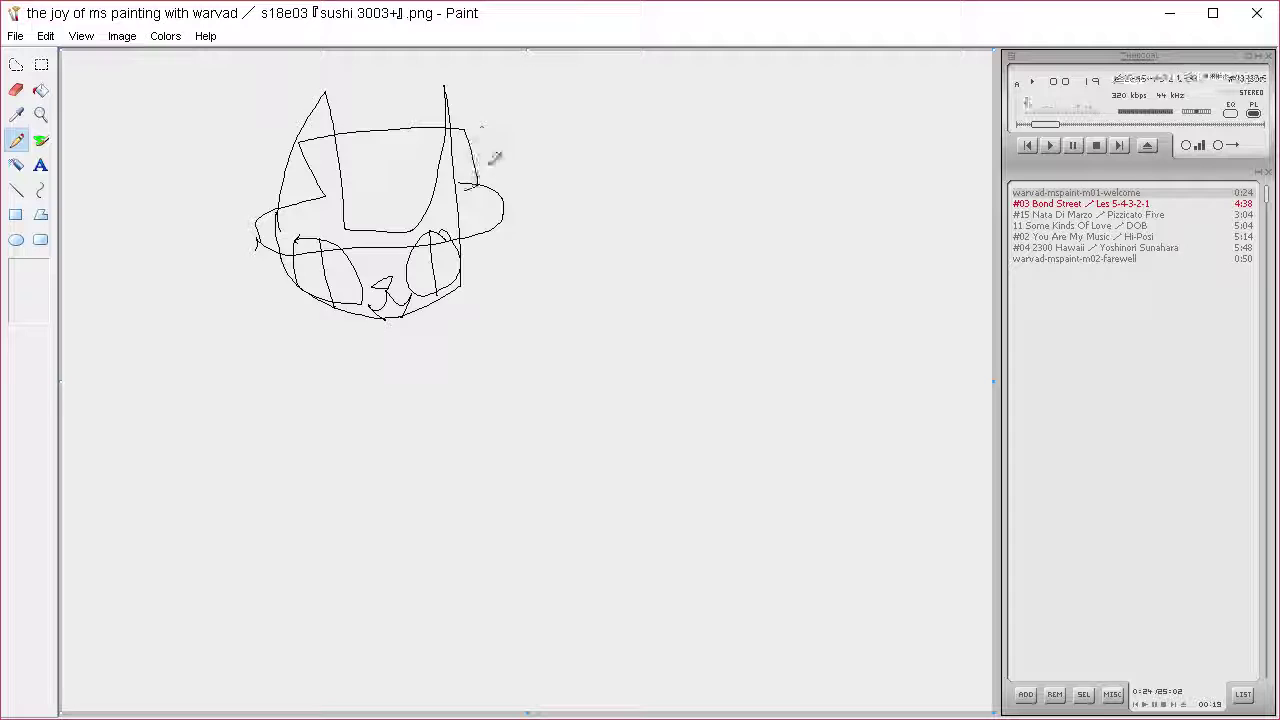
# Sketch the cat's neck line and a raised, bent arm whose hand grips the hooked top of a hanging garment
pyautogui.moveTo(374, 318); pyautogui.dragTo(406, 407)
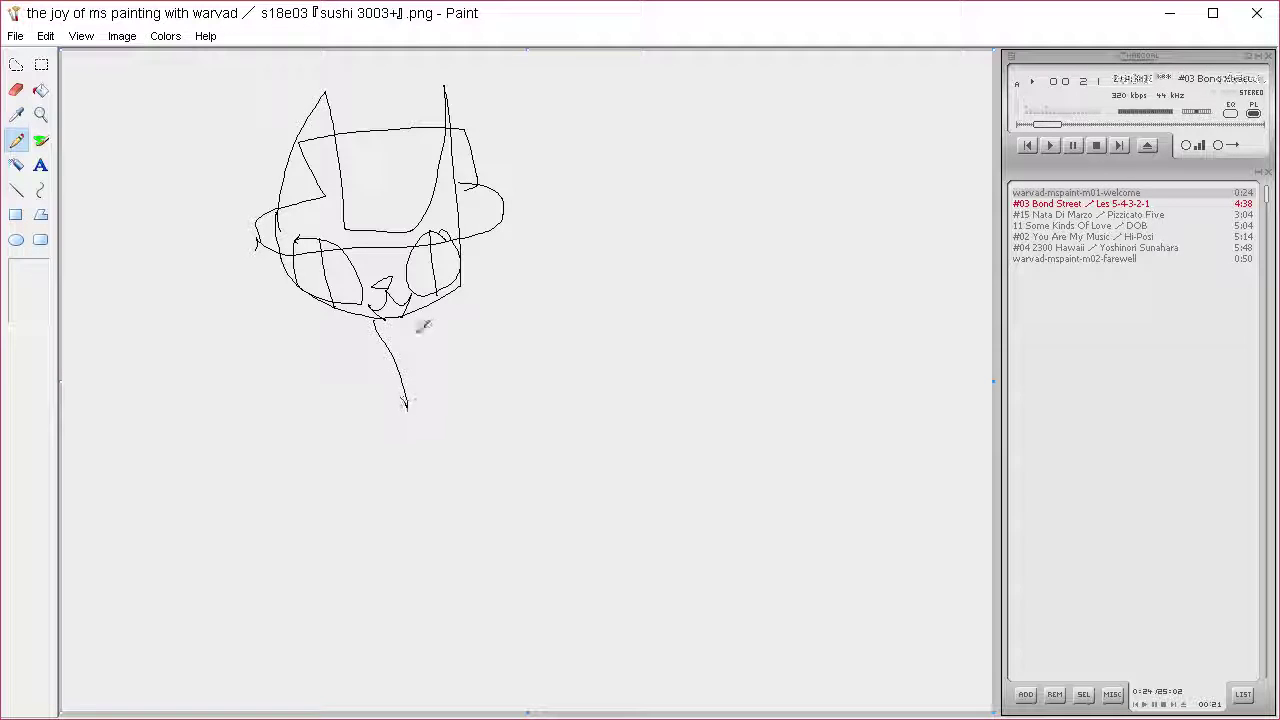
pyautogui.moveTo(411, 312)
pyautogui.mouseDown()
pyautogui.moveTo(463, 335)
pyautogui.moveTo(620, 268)
pyautogui.moveTo(643, 116)
pyautogui.mouseUp()
pyautogui.moveTo(450, 358)
pyautogui.mouseDown()
pyautogui.moveTo(632, 298)
pyautogui.moveTo(644, 90)
pyautogui.moveTo(669, 91)
pyautogui.moveTo(656, 103)
pyautogui.moveTo(686, 123)
pyautogui.moveTo(662, 133)
pyautogui.moveTo(649, 196)
pyautogui.moveTo(718, 183)
pyautogui.moveTo(786, 141)
pyautogui.moveTo(777, 100)
pyautogui.moveTo(684, 107)
pyautogui.moveTo(675, 86)
pyautogui.moveTo(714, 90)
pyautogui.mouseUp()
pyautogui.moveTo(650, 167); pyautogui.dragTo(734, 188)
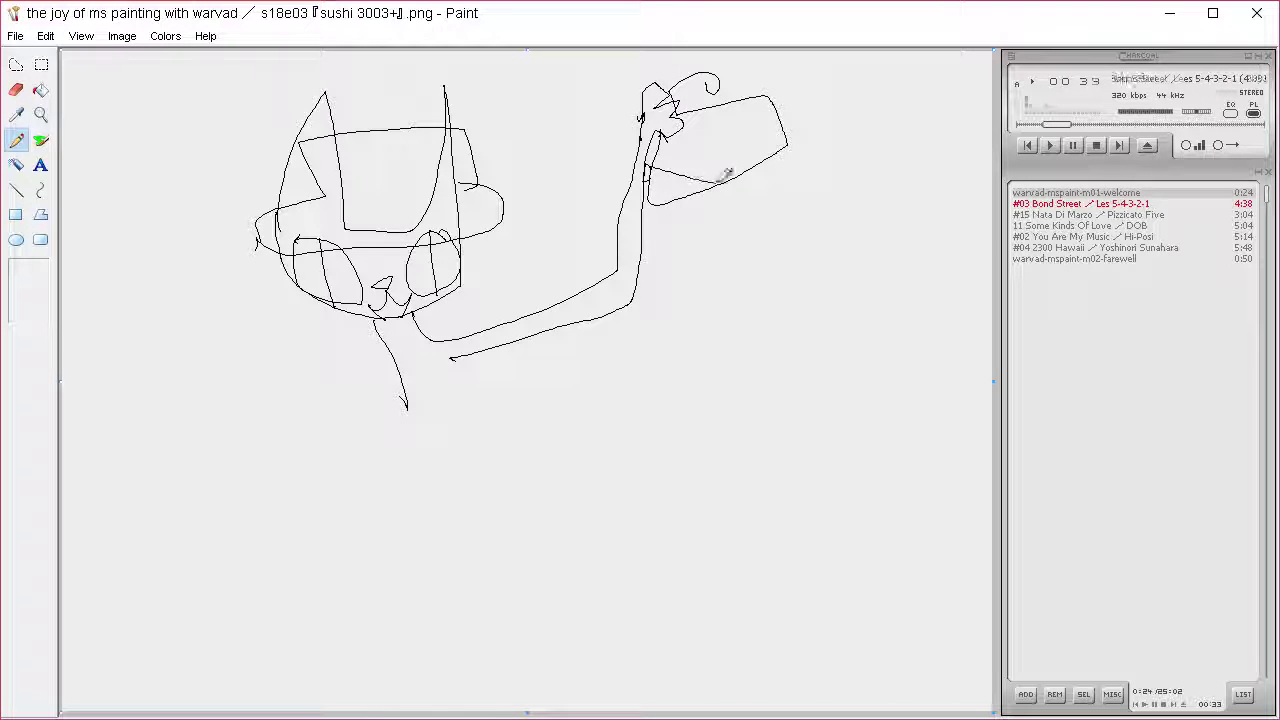
# Sketch the held garment's long body with straps at the top, a zigzag lower edge and two V-shaped bands across it
pyautogui.moveTo(652, 176); pyautogui.dragTo(718, 194)
pyautogui.moveTo(754, 98)
pyautogui.mouseDown()
pyautogui.moveTo(750, 143)
pyautogui.moveTo(764, 124)
pyautogui.moveTo(555, 410)
pyautogui.moveTo(562, 487)
pyautogui.moveTo(628, 430)
pyautogui.moveTo(602, 489)
pyautogui.moveTo(673, 474)
pyautogui.moveTo(756, 238)
pyautogui.mouseUp()
pyautogui.moveTo(552, 406)
pyautogui.mouseDown()
pyautogui.moveTo(586, 510)
pyautogui.moveTo(729, 428)
pyautogui.mouseUp()
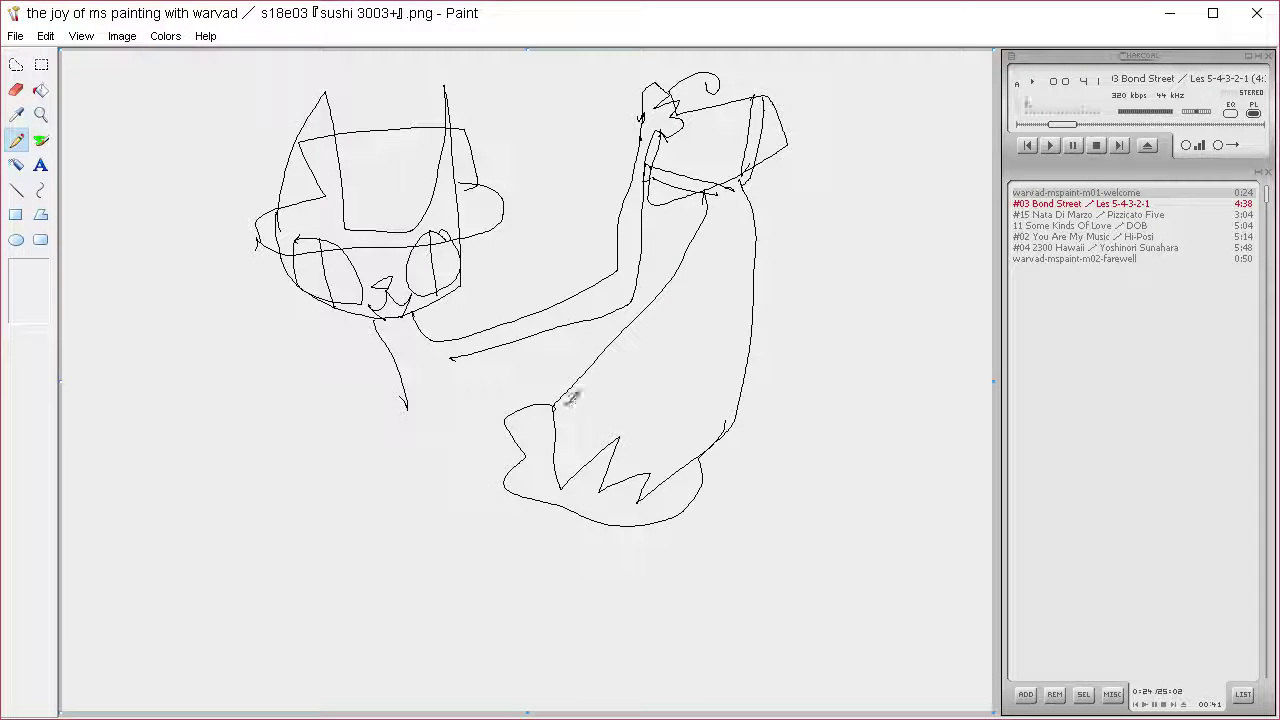
pyautogui.hotkey('ctrl', 'z')
pyautogui.moveTo(553, 406)
pyautogui.mouseDown()
pyautogui.moveTo(564, 551)
pyautogui.moveTo(581, 573)
pyautogui.moveTo(654, 479)
pyautogui.moveTo(717, 448)
pyautogui.moveTo(740, 395)
pyautogui.mouseUp()
pyautogui.moveTo(662, 287)
pyautogui.mouseDown()
pyautogui.moveTo(680, 375)
pyautogui.moveTo(752, 338)
pyautogui.mouseUp()
pyautogui.moveTo(675, 266)
pyautogui.mouseDown()
pyautogui.moveTo(706, 354)
pyautogui.moveTo(760, 294)
pyautogui.mouseUp()
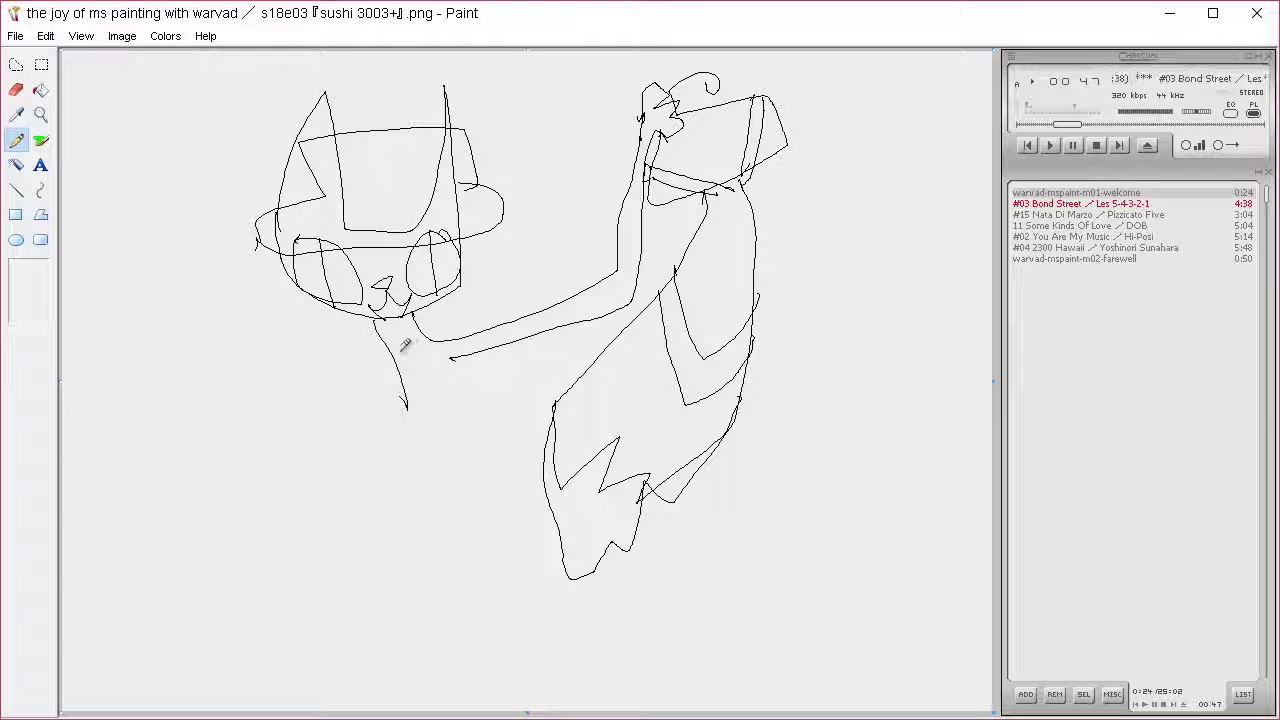
# Sketch the cat's torso with a V-neck cropped top and narrowing waist lines below it
pyautogui.moveTo(392, 343)
pyautogui.mouseDown()
pyautogui.moveTo(455, 390)
pyautogui.moveTo(442, 337)
pyautogui.moveTo(475, 355)
pyautogui.moveTo(461, 357)
pyautogui.moveTo(479, 375)
pyautogui.moveTo(446, 433)
pyautogui.moveTo(404, 392)
pyautogui.mouseUp()
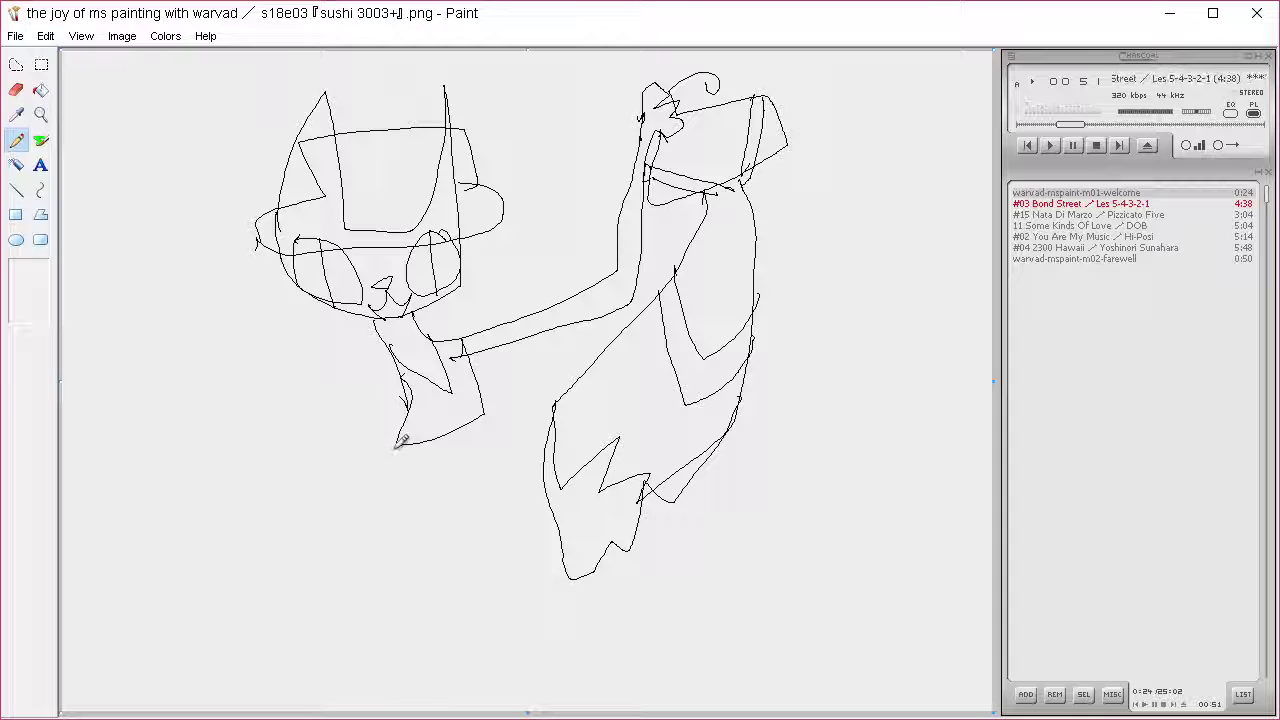
pyautogui.moveTo(395, 445)
pyautogui.mouseDown()
pyautogui.moveTo(379, 483)
pyautogui.moveTo(316, 535)
pyautogui.mouseUp()
pyautogui.moveTo(467, 430)
pyautogui.mouseDown()
pyautogui.moveTo(423, 517)
pyautogui.moveTo(417, 568)
pyautogui.mouseUp()
pyautogui.moveTo(345, 508)
pyautogui.mouseDown()
pyautogui.moveTo(244, 578)
pyautogui.moveTo(279, 658)
pyautogui.mouseUp()
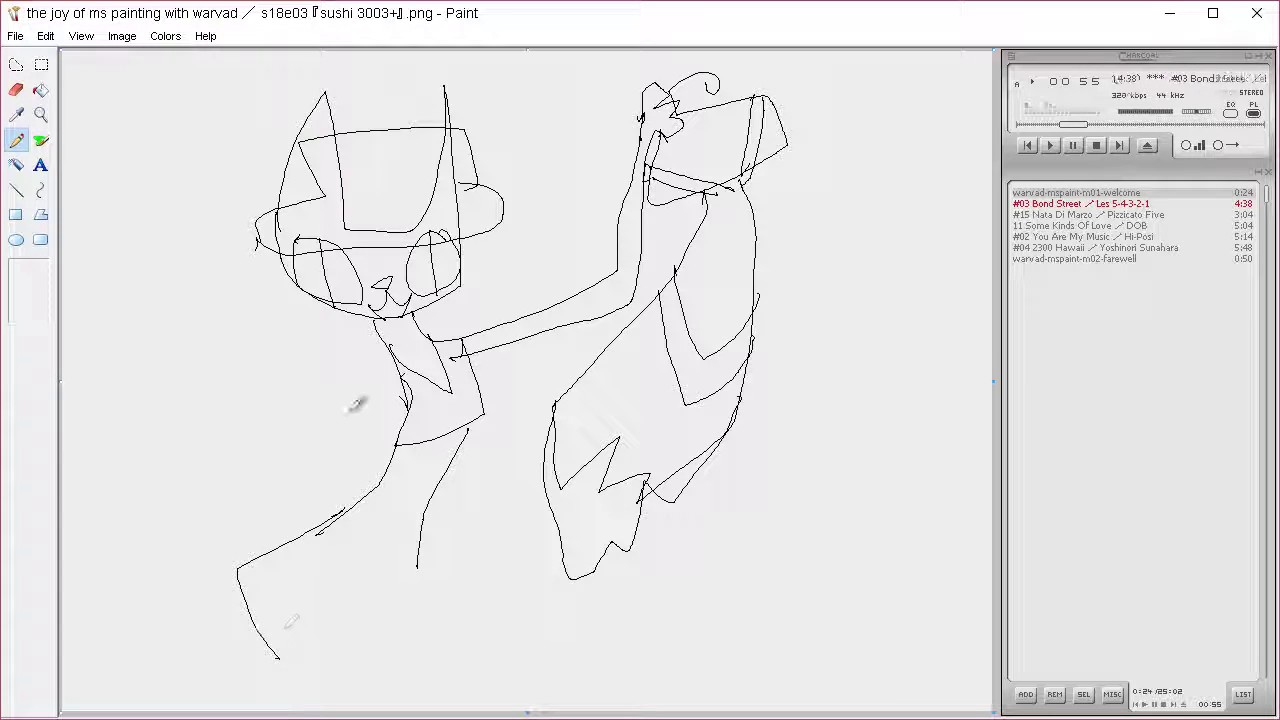
pyautogui.hotkey('ctrl', 'z')
pyautogui.moveTo(345, 508)
pyautogui.mouseDown()
pyautogui.moveTo(230, 573)
pyautogui.moveTo(155, 710)
pyautogui.mouseUp()
pyautogui.hotkey('ctrl', 'z')
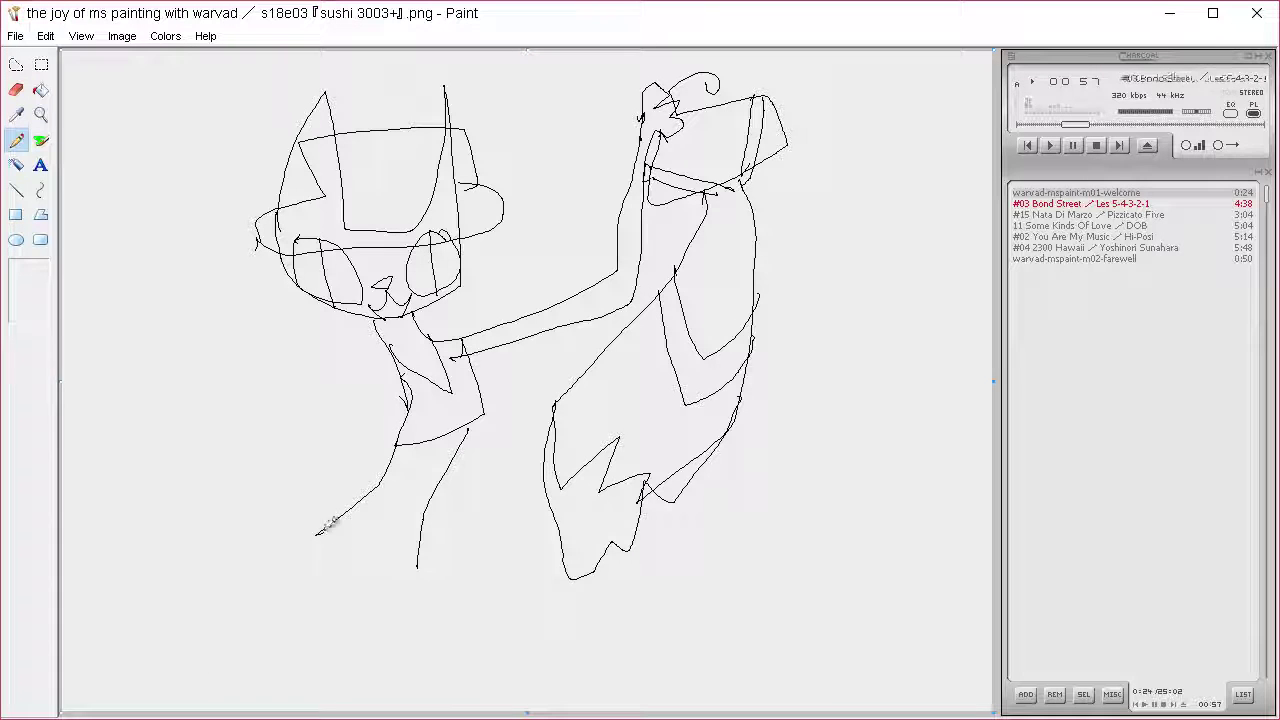
# Sketch the cat's hips and two thighs running down to the canvas edge, with a short line separating the legs
pyautogui.moveTo(380, 572); pyautogui.dragTo(362, 620)
pyautogui.moveTo(255, 552); pyautogui.dragTo(268, 710)
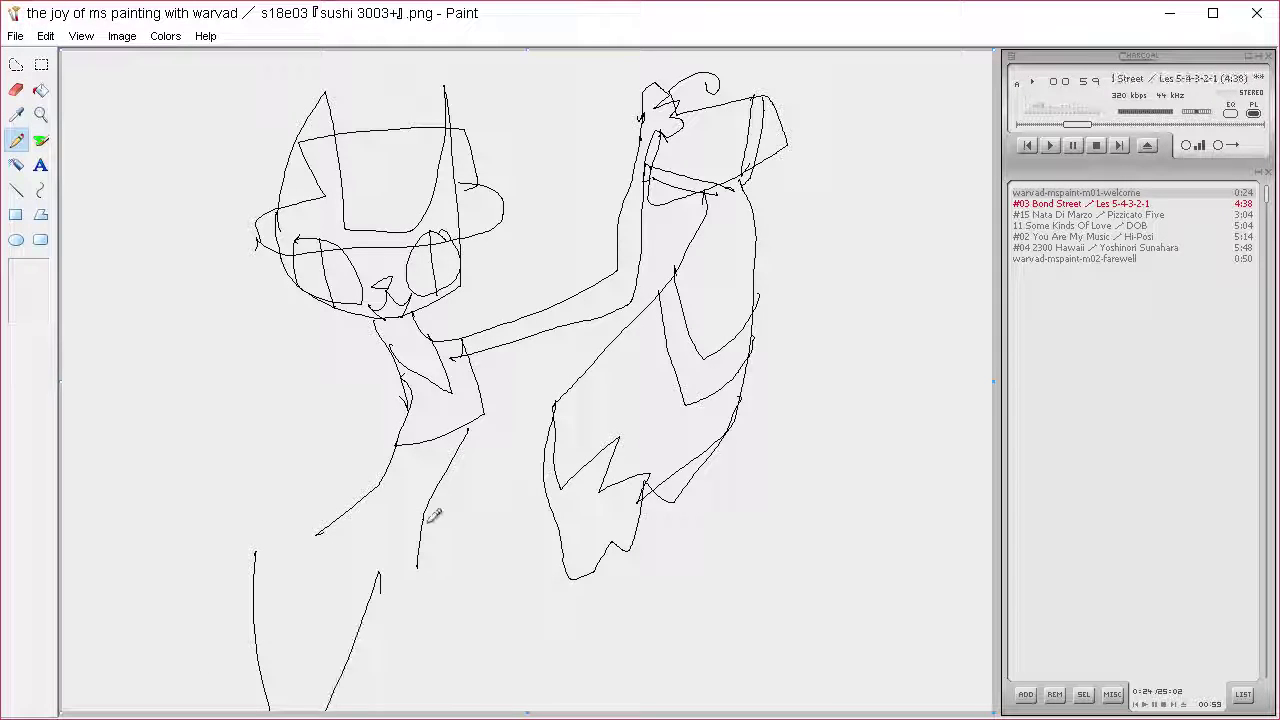
pyautogui.moveTo(428, 522); pyautogui.dragTo(412, 710)
pyautogui.moveTo(378, 574); pyautogui.dragTo(356, 710)
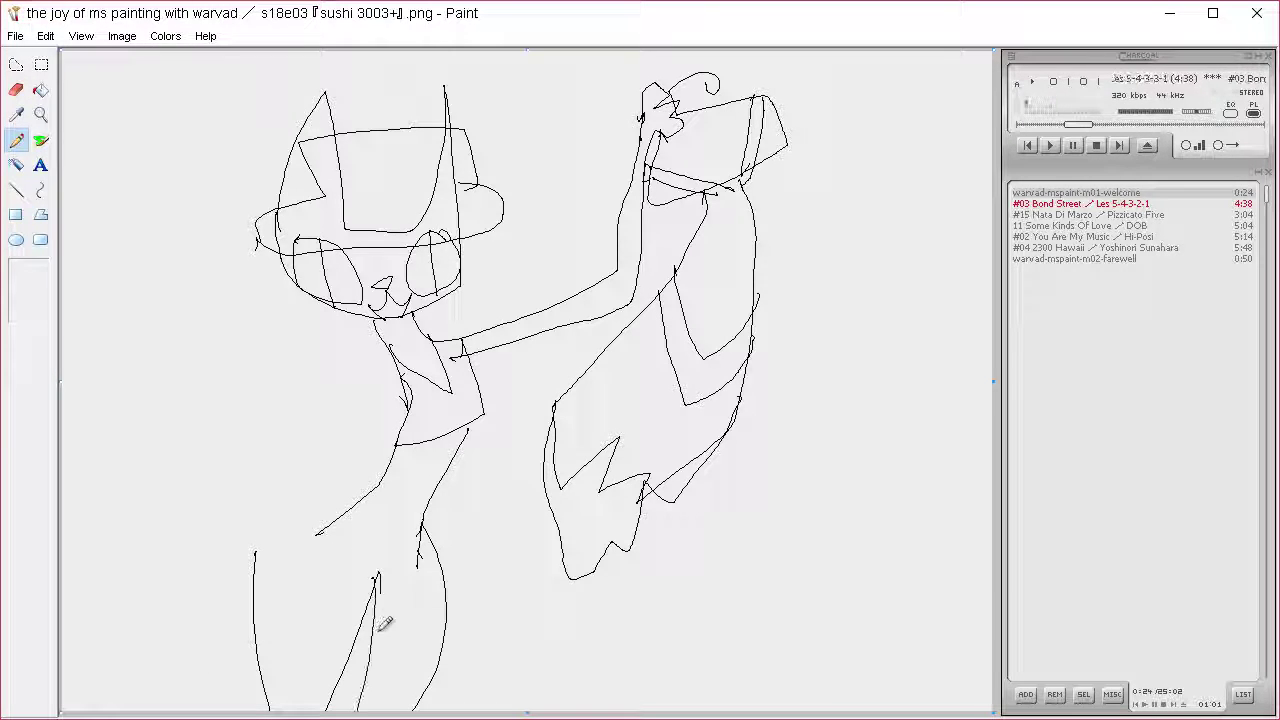
pyautogui.hotkey('ctrl', 'z')
pyautogui.moveTo(357, 620); pyautogui.dragTo(356, 710)
pyautogui.moveTo(288, 530); pyautogui.dragTo(294, 531)
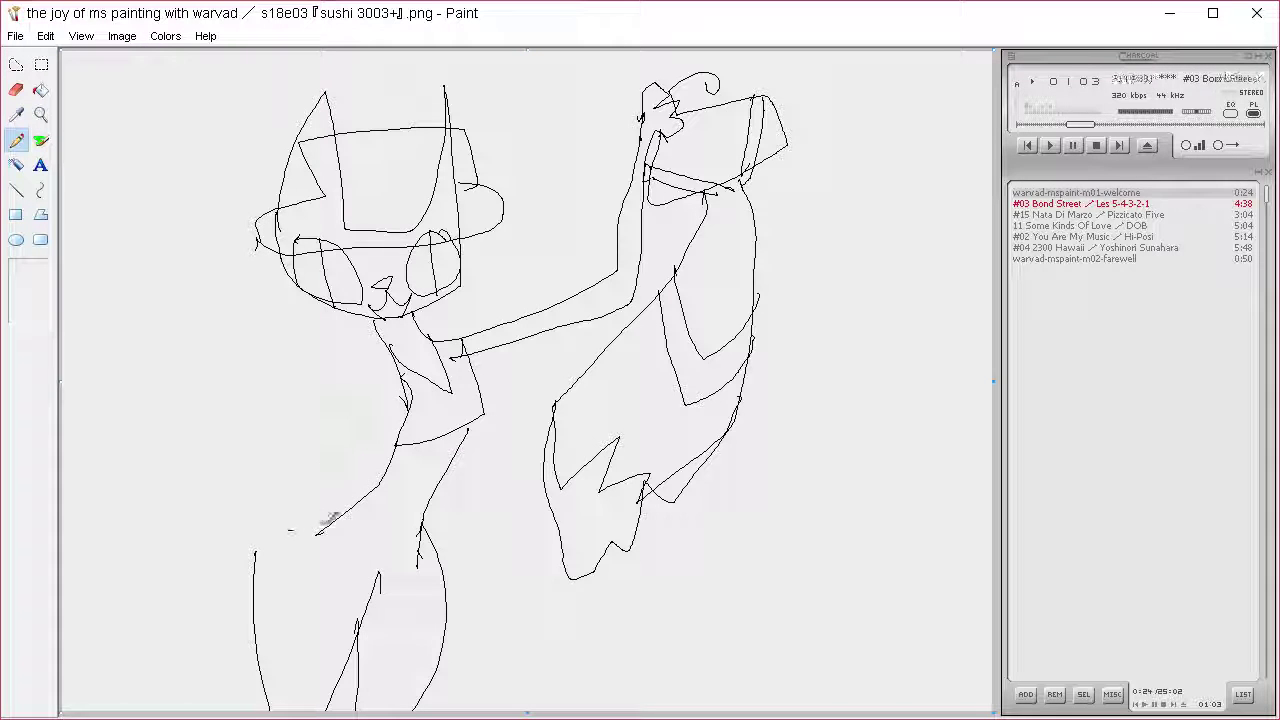
# Sketch the cat's other arm bent with its hand on the hip, and add the waistband and curved hem of the lower garment
pyautogui.moveTo(360, 500)
pyautogui.mouseDown()
pyautogui.moveTo(285, 530)
pyautogui.moveTo(236, 617)
pyautogui.mouseUp()
pyautogui.moveTo(388, 345)
pyautogui.mouseDown()
pyautogui.moveTo(205, 470)
pyautogui.moveTo(253, 548)
pyautogui.moveTo(322, 498)
pyautogui.moveTo(363, 492)
pyautogui.moveTo(374, 535)
pyautogui.moveTo(430, 526)
pyautogui.mouseUp()
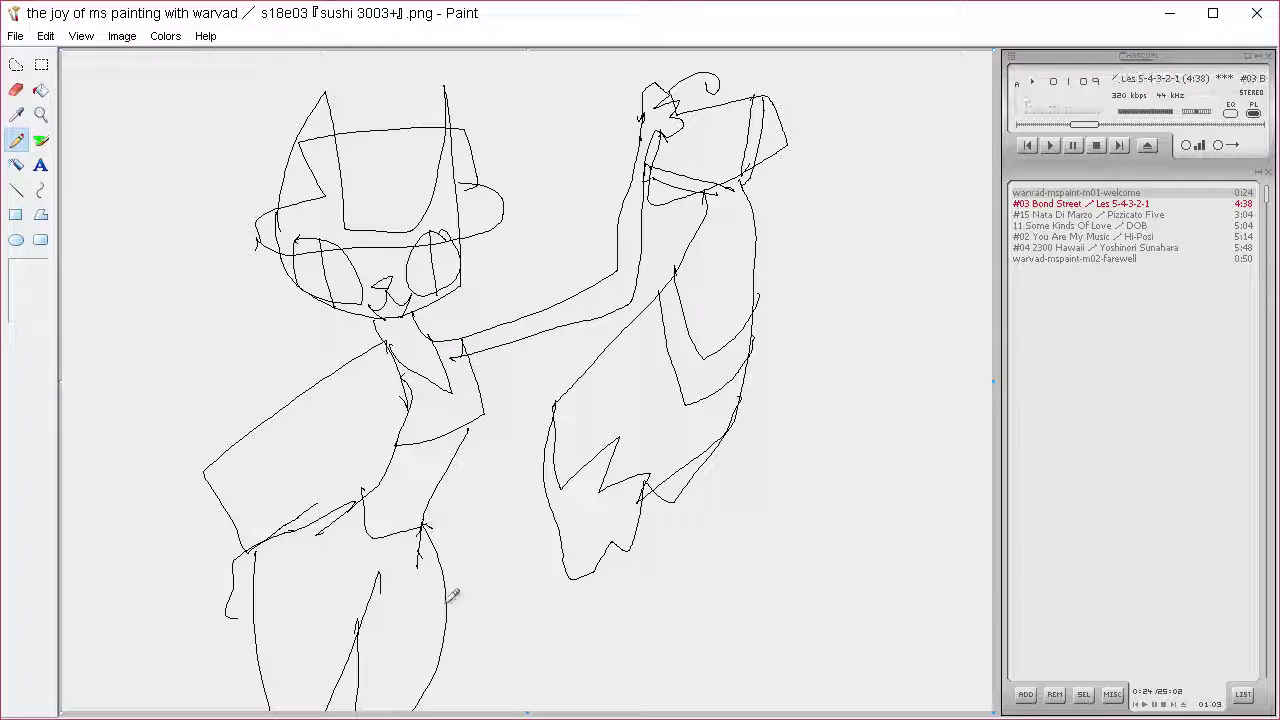
pyautogui.moveTo(460, 614)
pyautogui.mouseDown()
pyautogui.moveTo(360, 689)
pyautogui.moveTo(268, 706)
pyautogui.mouseUp()
pyautogui.moveTo(264, 645)
pyautogui.mouseDown()
pyautogui.moveTo(258, 675)
pyautogui.moveTo(262, 638)
pyautogui.mouseUp()
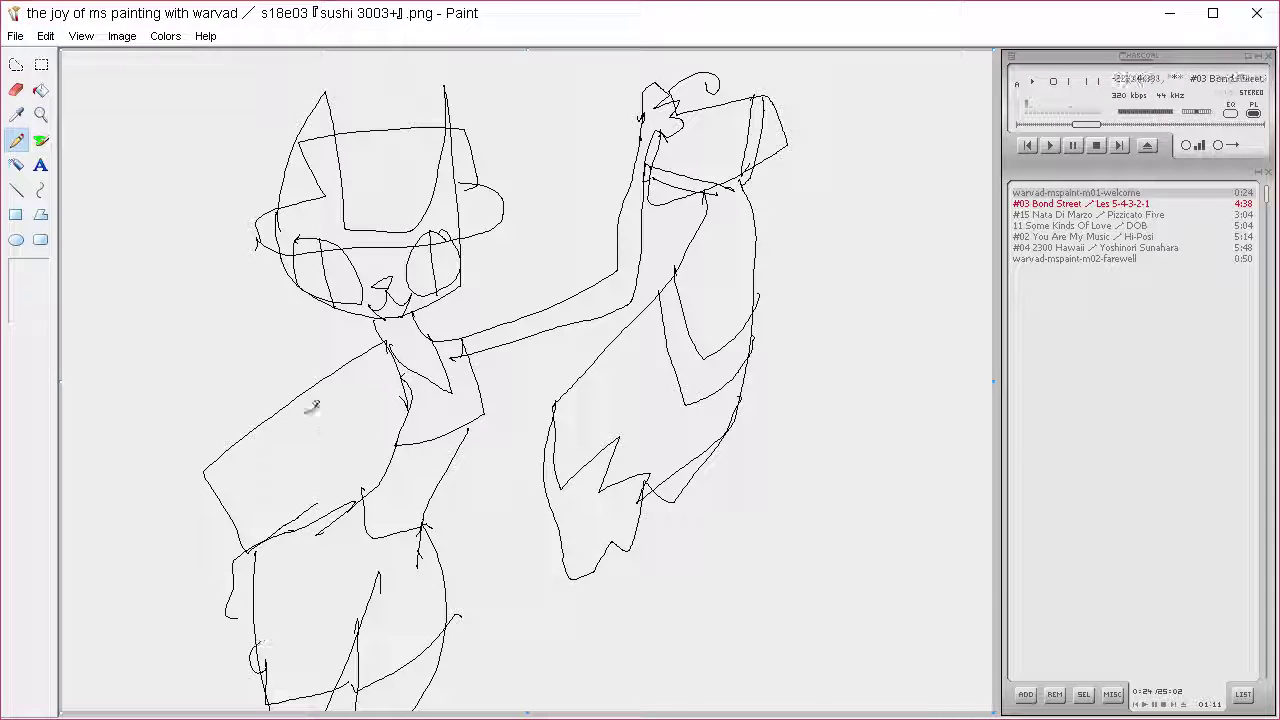
pyautogui.moveTo(250, 547)
pyautogui.mouseDown()
pyautogui.moveTo(264, 585)
pyautogui.moveTo(287, 572)
pyautogui.moveTo(287, 548)
pyautogui.moveTo(305, 558)
pyautogui.moveTo(299, 527)
pyautogui.moveTo(322, 520)
pyautogui.moveTo(275, 515)
pyautogui.moveTo(260, 482)
pyautogui.moveTo(405, 365)
pyautogui.mouseUp()
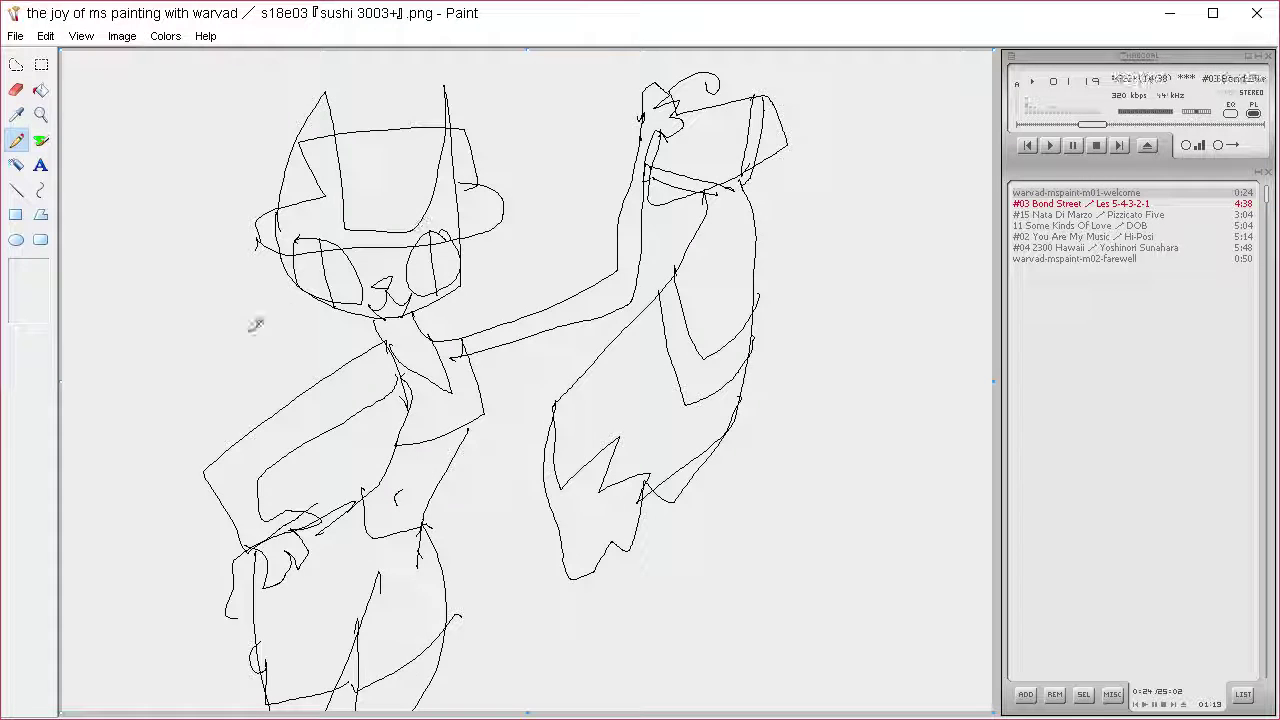
# Add a zigzag fur tuft under the cat's cheek and a curved, pointed shape across its forehead
pyautogui.moveTo(300, 324)
pyautogui.mouseDown()
pyautogui.moveTo(335, 312)
pyautogui.moveTo(345, 325)
pyautogui.mouseUp()
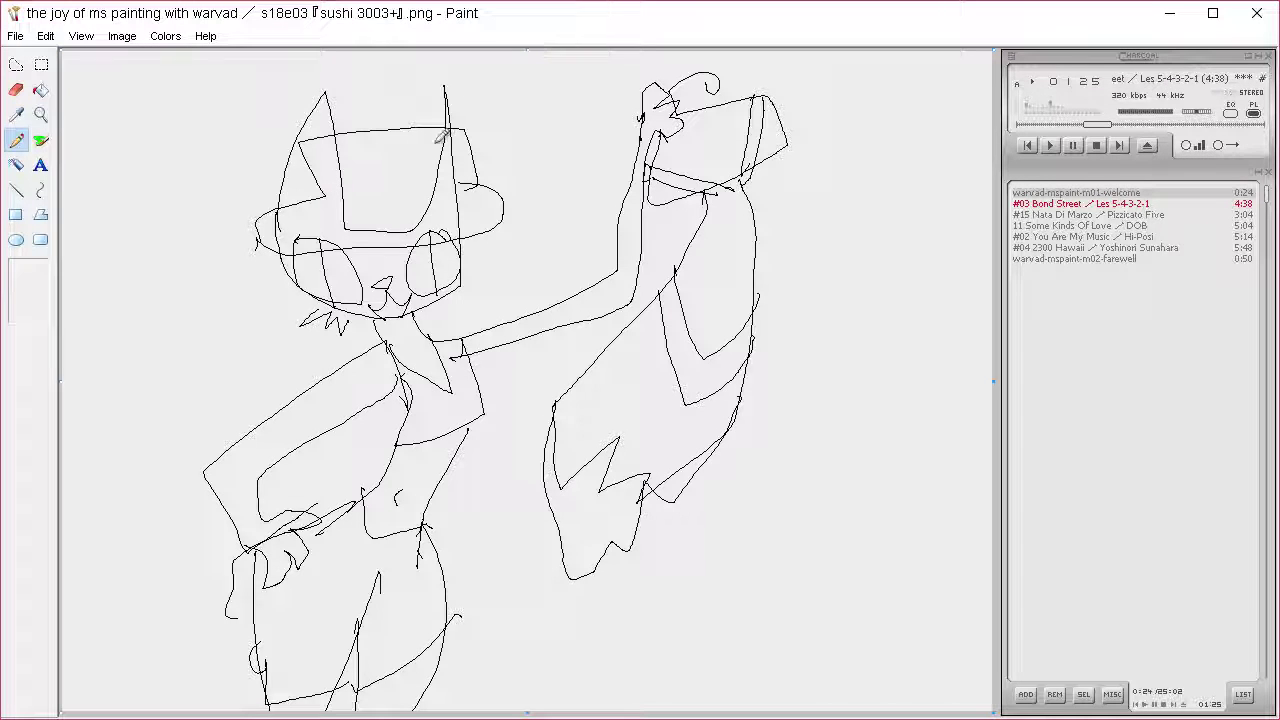
pyautogui.moveTo(455, 222)
pyautogui.mouseDown()
pyautogui.moveTo(340, 155)
pyautogui.moveTo(303, 203)
pyautogui.moveTo(322, 242)
pyautogui.moveTo(343, 245)
pyautogui.moveTo(262, 296)
pyautogui.moveTo(452, 226)
pyautogui.mouseUp()
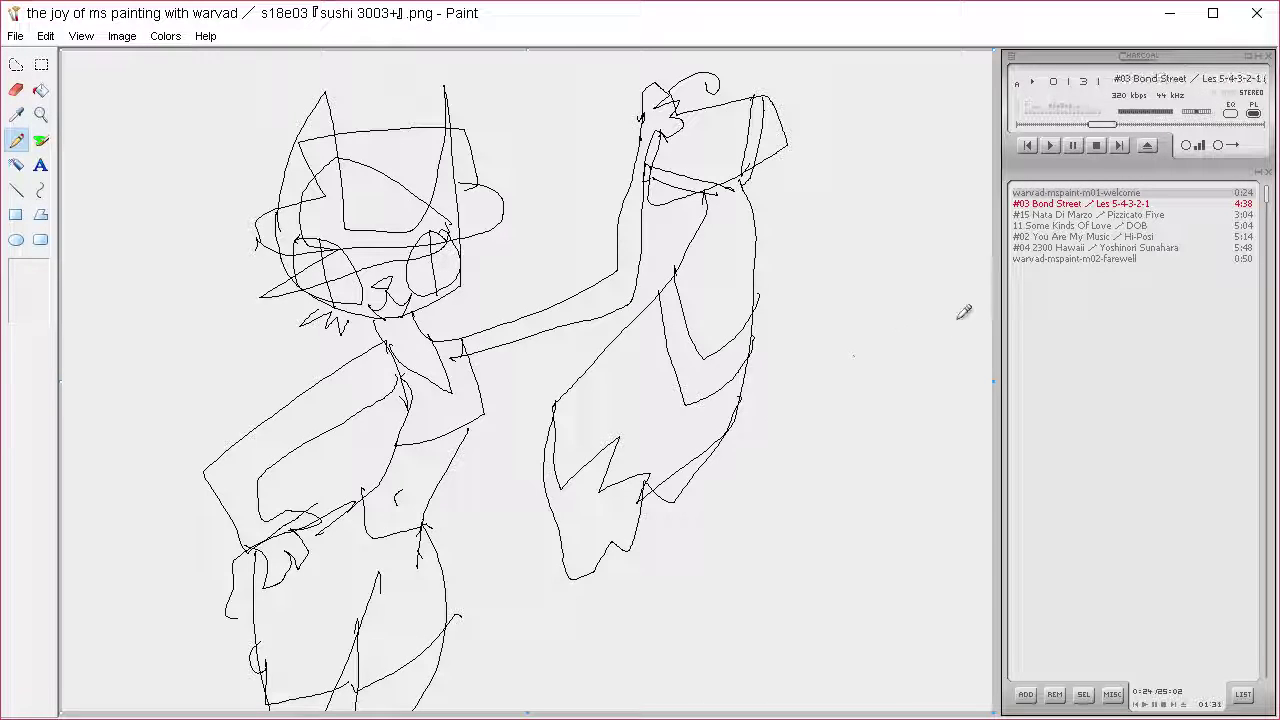
# Draw a long background line behind the cat and the raised arm, rising toward the far upper edge
pyautogui.moveTo(140, 334)
pyautogui.mouseDown()
pyautogui.moveTo(129, 343)
pyautogui.moveTo(312, 288)
pyautogui.mouseUp()
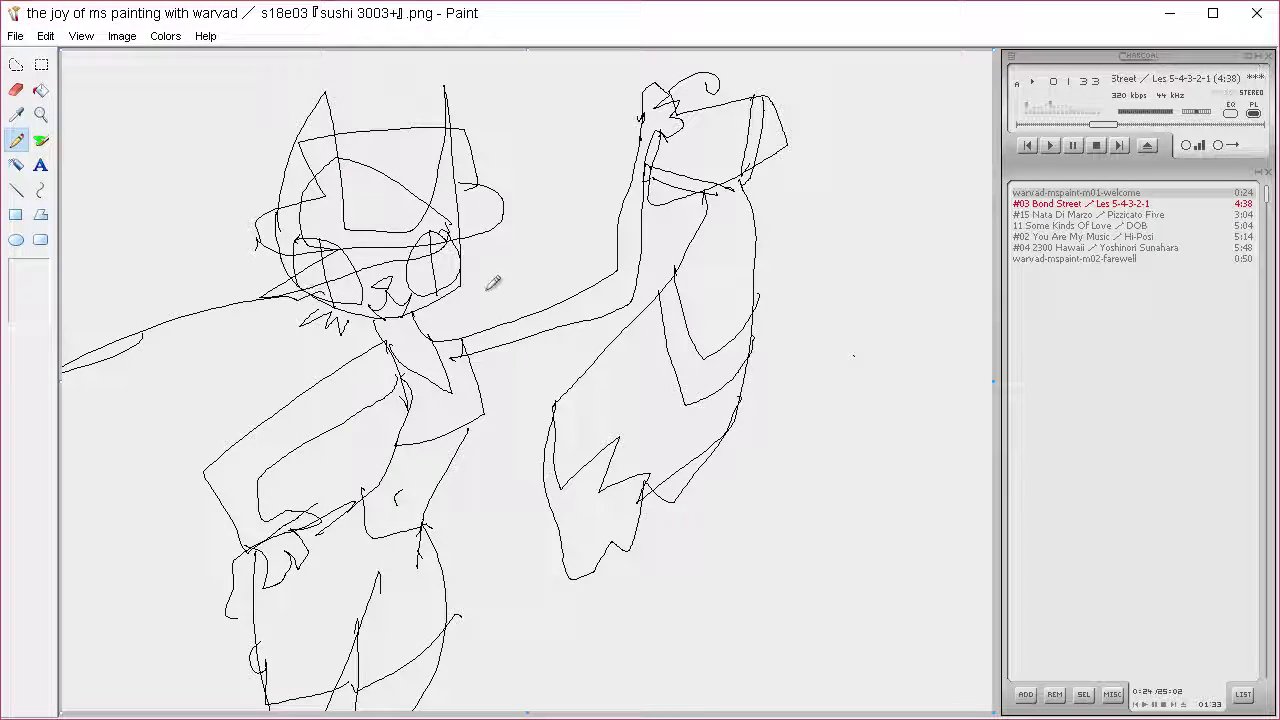
pyautogui.moveTo(458, 290); pyautogui.dragTo(578, 275)
pyautogui.moveTo(662, 248)
pyautogui.mouseDown()
pyautogui.moveTo(712, 195)
pyautogui.moveTo(992, 92)
pyautogui.mouseUp()
# Sketch a tall cabinet behind the cat's hat brim side, divided into three stacked rectangular panels
pyautogui.moveTo(190, 310)
pyautogui.mouseDown()
pyautogui.moveTo(223, 71)
pyautogui.moveTo(92, 81)
pyautogui.moveTo(62, 306)
pyautogui.mouseUp()
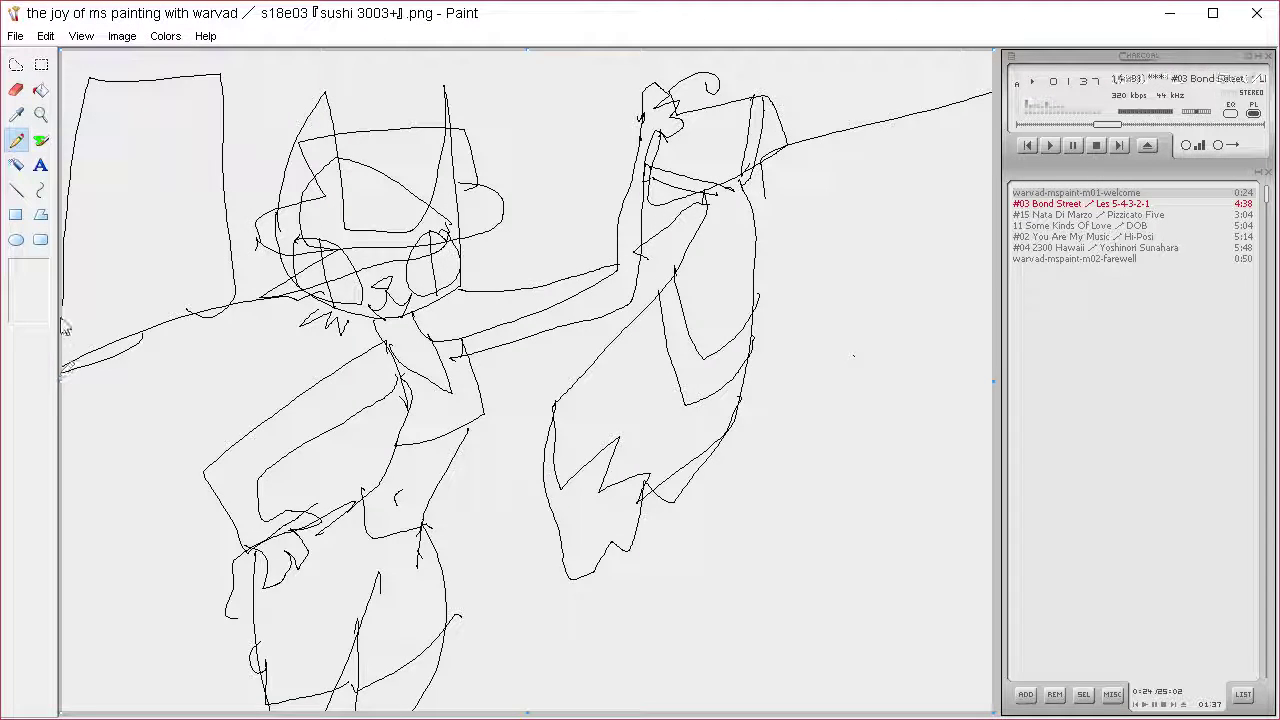
pyautogui.moveTo(97, 104)
pyautogui.mouseDown()
pyautogui.moveTo(91, 157)
pyautogui.moveTo(171, 86)
pyautogui.moveTo(100, 150)
pyautogui.moveTo(205, 225)
pyautogui.mouseUp()
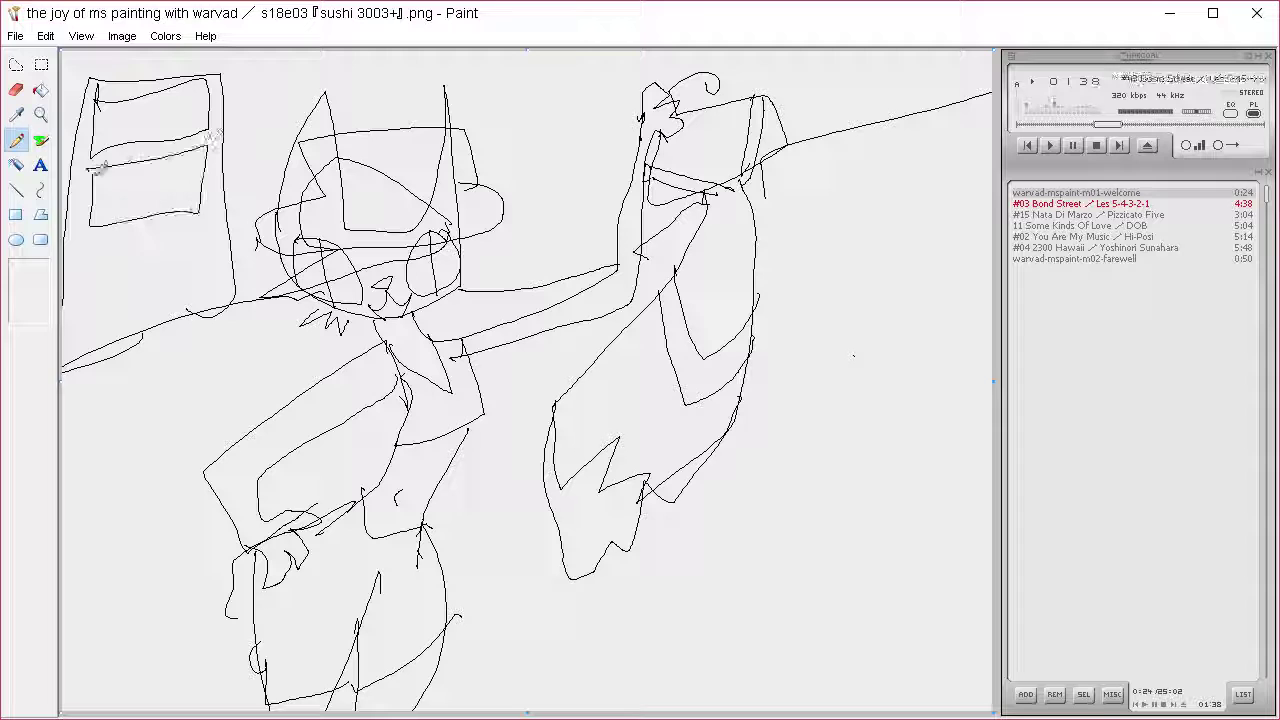
pyautogui.moveTo(86, 318); pyautogui.dragTo(205, 300)
pyautogui.moveTo(205, 228); pyautogui.dragTo(105, 250)
# Sketch a slanted display stand with two long legs below the tall cabinet, beside the cat's bent elbow
pyautogui.moveTo(82, 385)
pyautogui.mouseDown()
pyautogui.moveTo(60, 490)
pyautogui.moveTo(215, 500)
pyautogui.moveTo(290, 312)
pyautogui.moveTo(68, 372)
pyautogui.mouseUp()
pyautogui.moveTo(272, 322); pyautogui.dragTo(265, 418)
pyautogui.moveTo(70, 523); pyautogui.dragTo(62, 630)
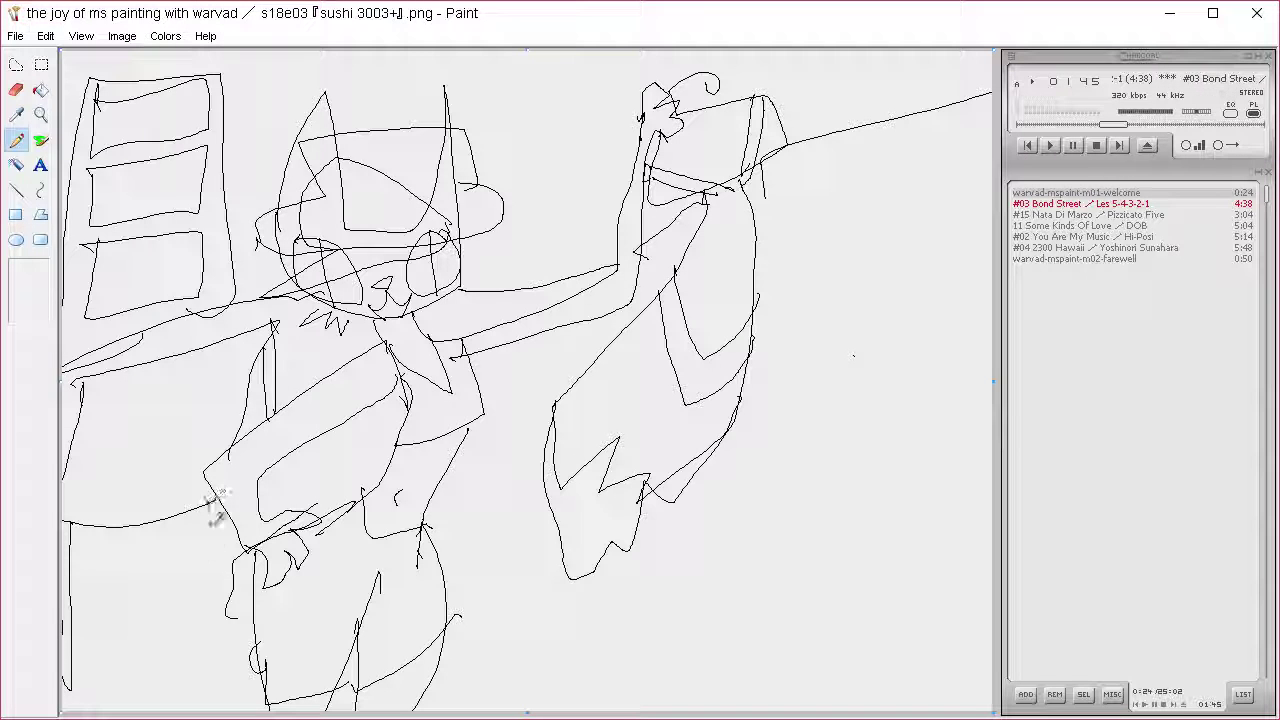
pyautogui.moveTo(210, 502)
pyautogui.mouseDown()
pyautogui.moveTo(208, 626)
pyautogui.moveTo(217, 482)
pyautogui.mouseUp()
# Draw four rounded rectangular panels in two rows on the face of the display stand
pyautogui.moveTo(100, 382)
pyautogui.mouseDown()
pyautogui.moveTo(92, 430)
pyautogui.moveTo(95, 372)
pyautogui.mouseUp()
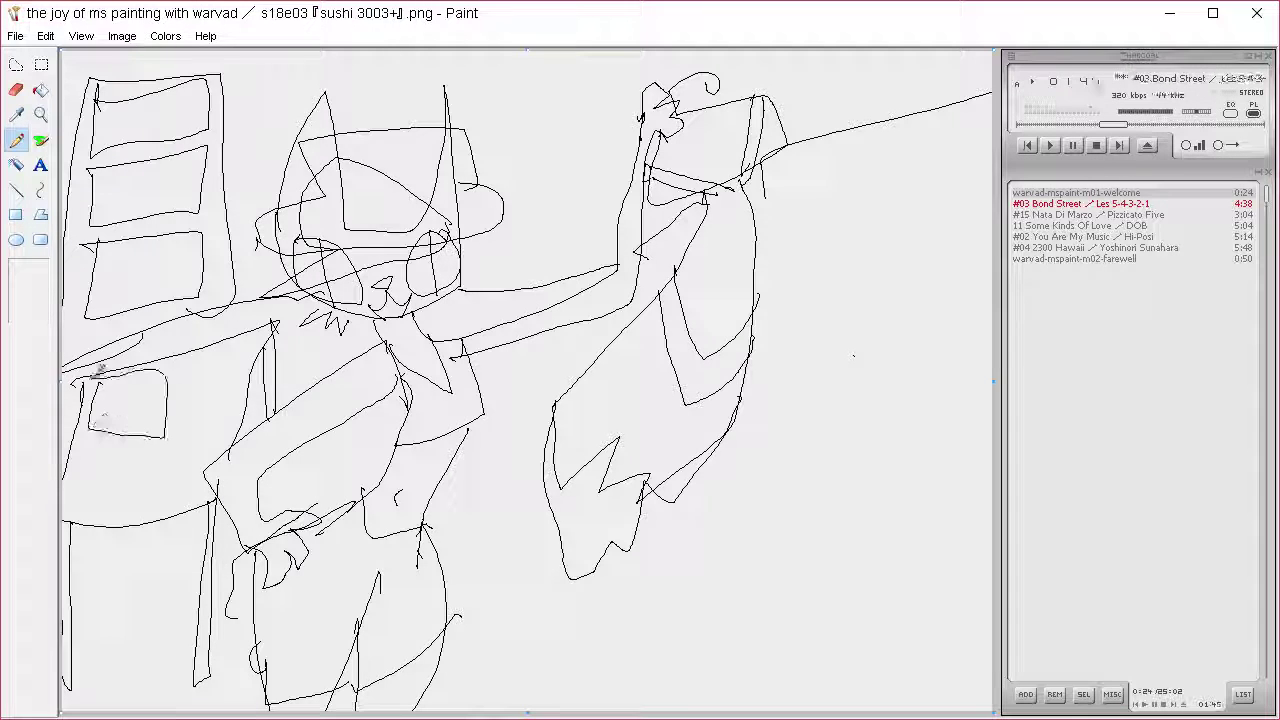
pyautogui.moveTo(180, 360)
pyautogui.mouseDown()
pyautogui.moveTo(250, 420)
pyautogui.moveTo(185, 355)
pyautogui.mouseUp()
pyautogui.moveTo(78, 450); pyautogui.dragTo(150, 449)
pyautogui.moveTo(176, 448)
pyautogui.mouseDown()
pyautogui.moveTo(172, 500)
pyautogui.moveTo(156, 446)
pyautogui.mouseUp()
pyautogui.moveTo(112, 370); pyautogui.dragTo(167, 398)
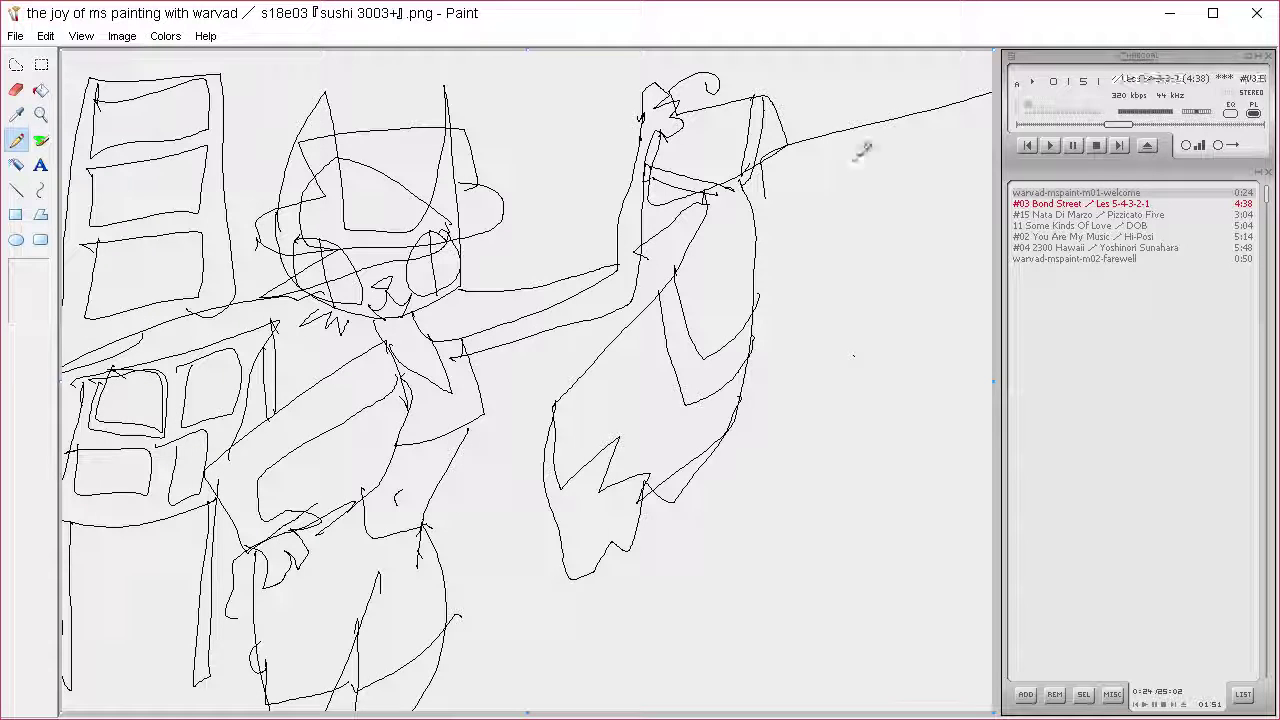
# Sketch a clothes rack beyond the held garment, with a slanted rail, a footed post and long narrow hanging clothes
pyautogui.moveTo(857, 112); pyautogui.dragTo(993, 250)
pyautogui.moveTo(860, 110)
pyautogui.mouseDown()
pyautogui.moveTo(805, 405)
pyautogui.moveTo(815, 428)
pyautogui.moveTo(820, 330)
pyautogui.moveTo(862, 140)
pyautogui.mouseUp()
pyautogui.moveTo(917, 203); pyautogui.dragTo(993, 280)
pyautogui.moveTo(872, 150)
pyautogui.mouseDown()
pyautogui.moveTo(890, 160)
pyautogui.moveTo(852, 413)
pyautogui.moveTo(870, 440)
pyautogui.moveTo(920, 405)
pyautogui.moveTo(955, 445)
pyautogui.moveTo(980, 440)
pyautogui.mouseUp()
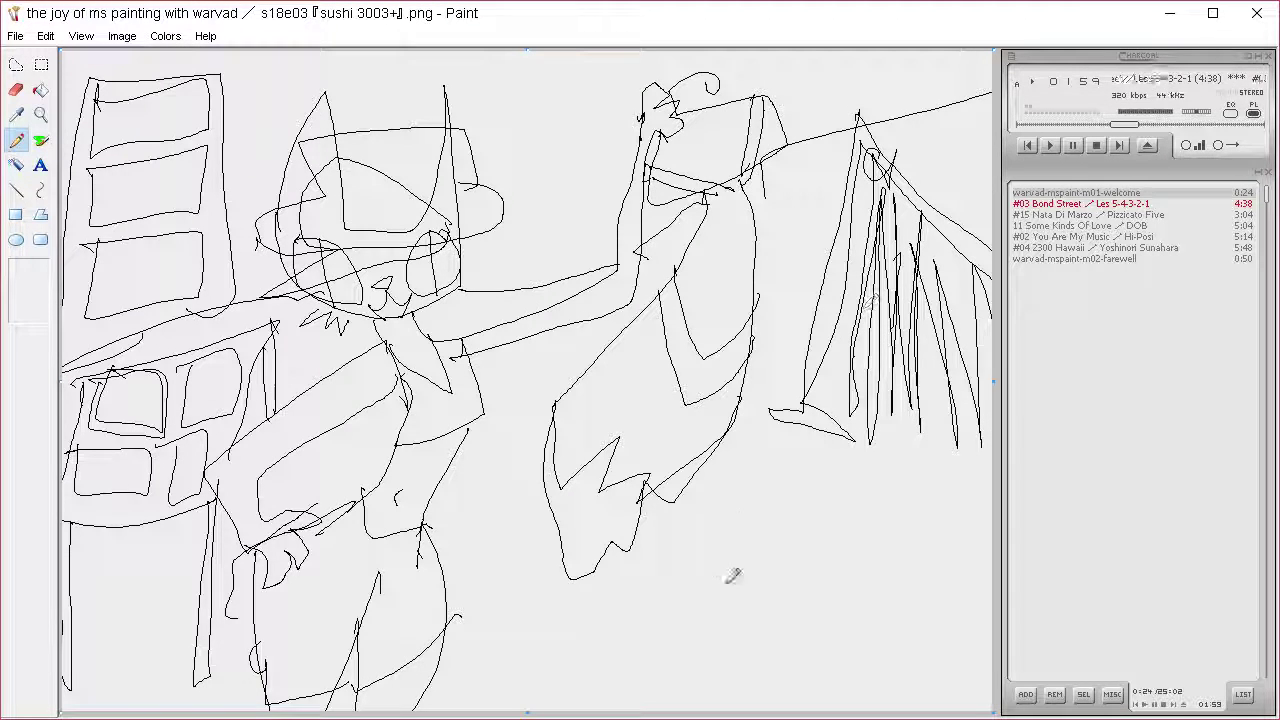
# Sketch a table with legs below the clothes rack and place a slanted flat panel and a narrow upright box on it
pyautogui.moveTo(656, 495)
pyautogui.mouseDown()
pyautogui.moveTo(975, 535)
pyautogui.moveTo(752, 562)
pyautogui.moveTo(710, 545)
pyautogui.moveTo(804, 655)
pyautogui.moveTo(971, 617)
pyautogui.moveTo(1003, 545)
pyautogui.moveTo(940, 590)
pyautogui.mouseUp()
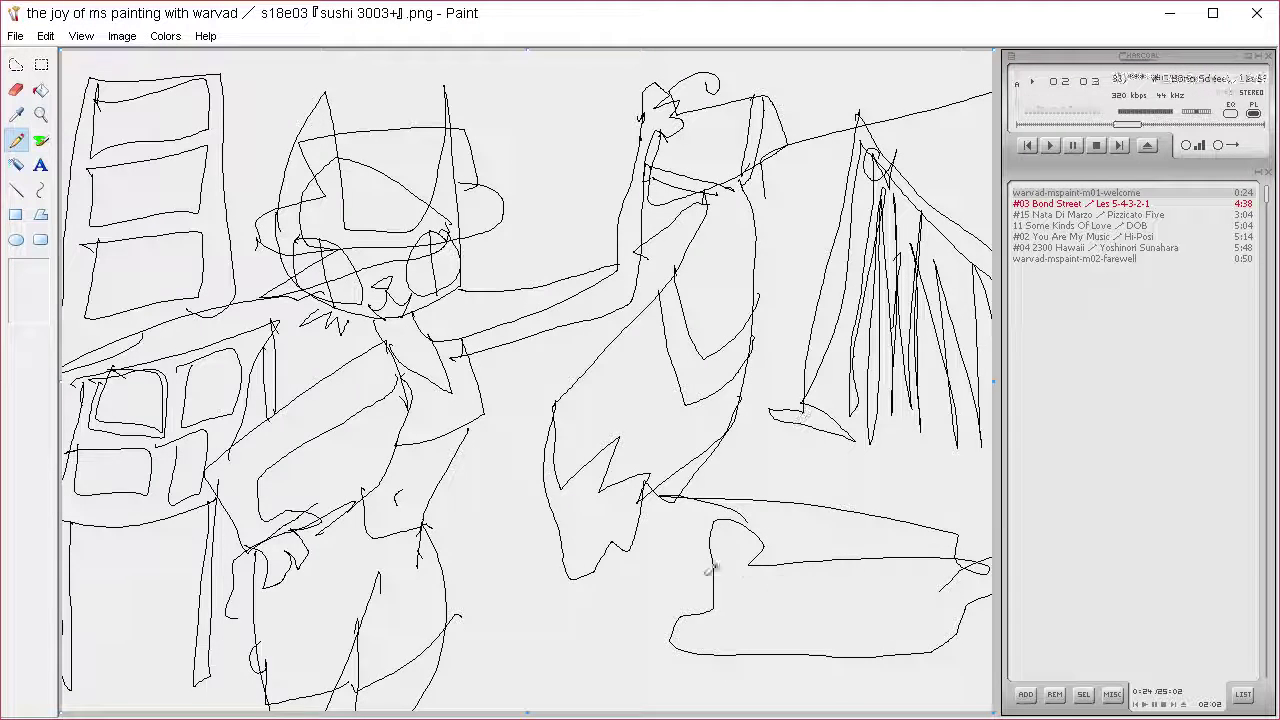
pyautogui.moveTo(686, 636)
pyautogui.mouseDown()
pyautogui.moveTo(674, 711)
pyautogui.moveTo(687, 711)
pyautogui.mouseUp()
pyautogui.moveTo(956, 617); pyautogui.dragTo(957, 711)
pyautogui.moveTo(982, 576); pyautogui.dragTo(977, 711)
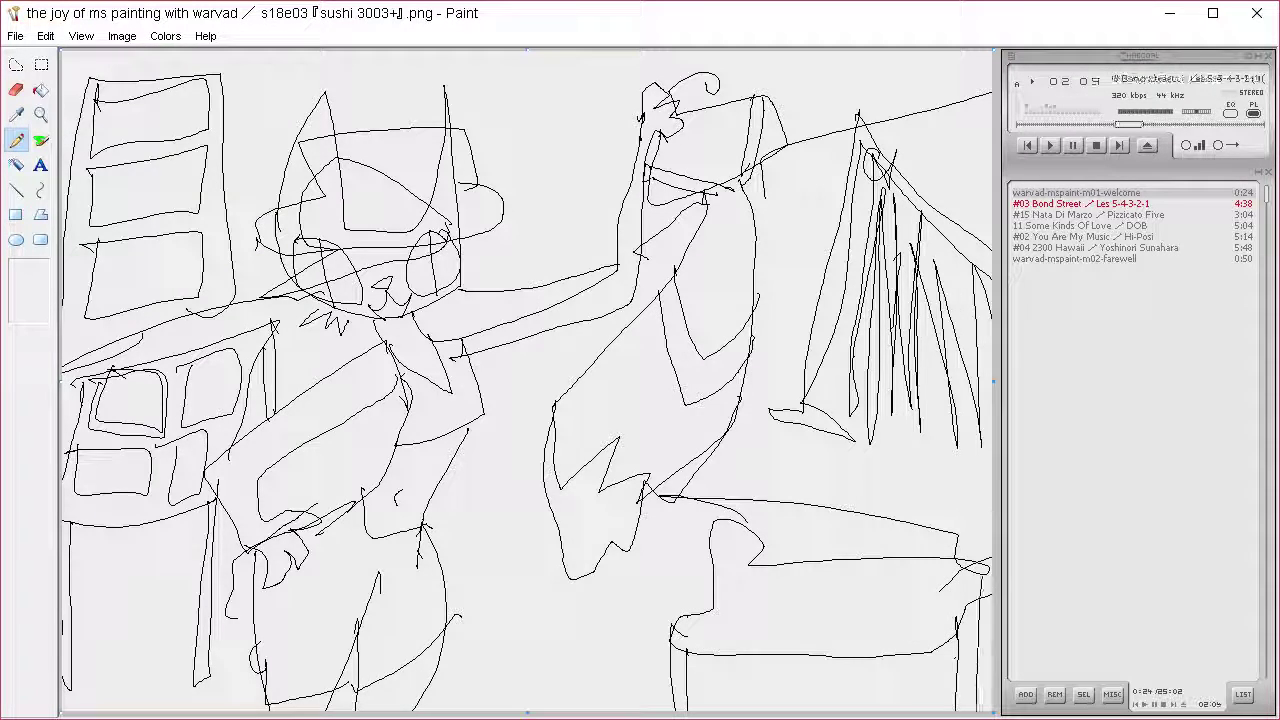
pyautogui.moveTo(758, 594)
pyautogui.mouseDown()
pyautogui.moveTo(740, 612)
pyautogui.moveTo(950, 513)
pyautogui.moveTo(860, 605)
pyautogui.moveTo(736, 606)
pyautogui.mouseUp()
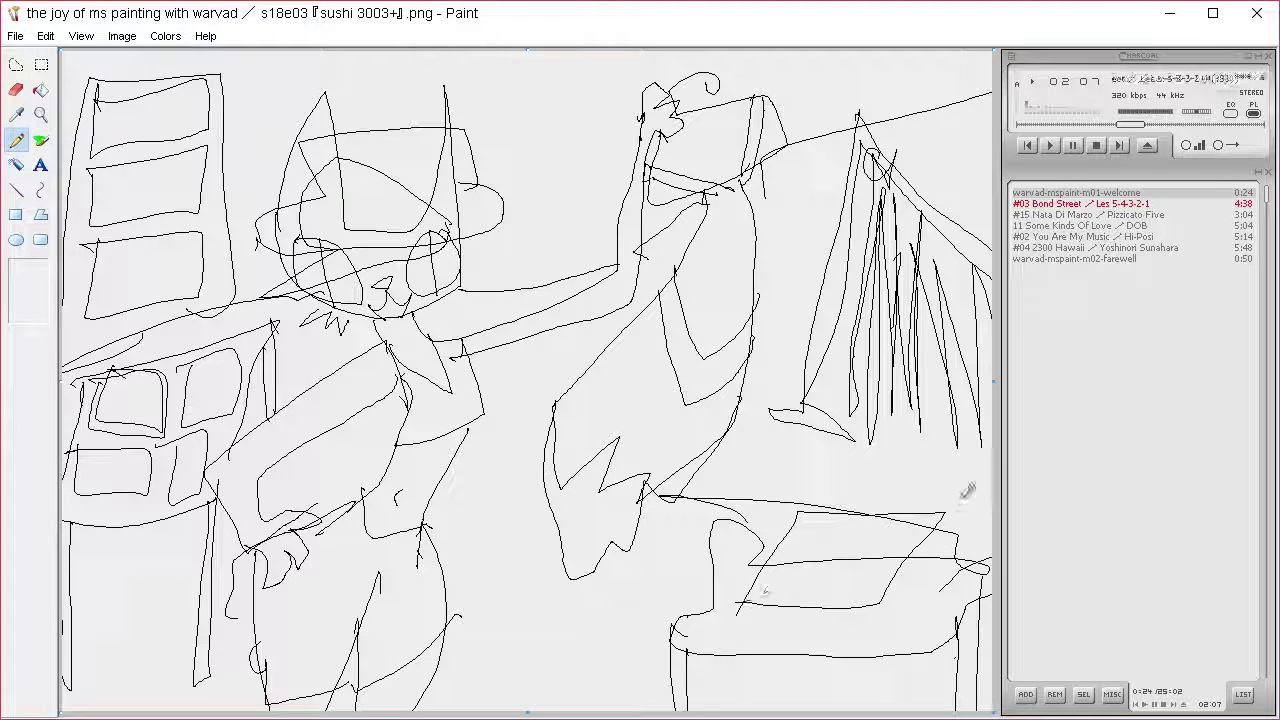
pyautogui.moveTo(958, 496)
pyautogui.mouseDown()
pyautogui.moveTo(944, 602)
pyautogui.moveTo(916, 596)
pyautogui.mouseUp()
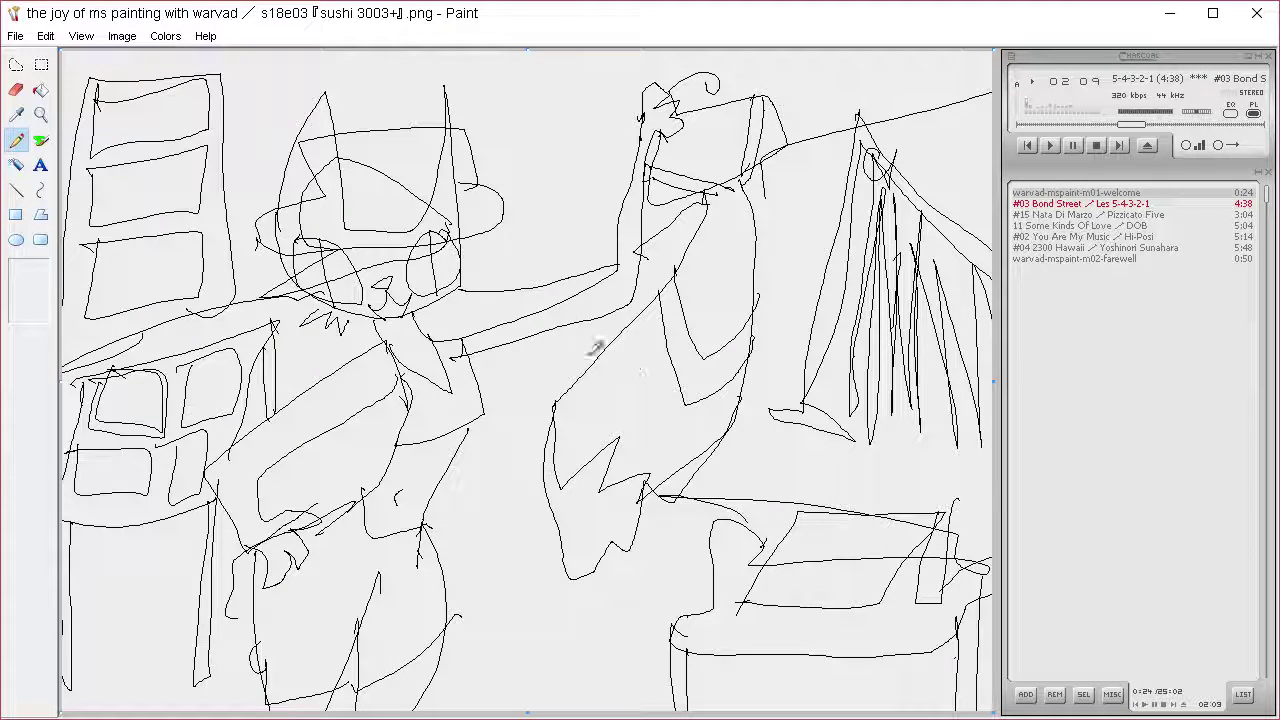
# Add curved background contours on both sides of the held garment and an edge line down along the table
pyautogui.moveTo(540, 340)
pyautogui.mouseDown()
pyautogui.moveTo(504, 362)
pyautogui.moveTo(566, 420)
pyautogui.mouseUp()
pyautogui.moveTo(656, 494); pyautogui.dragTo(710, 598)
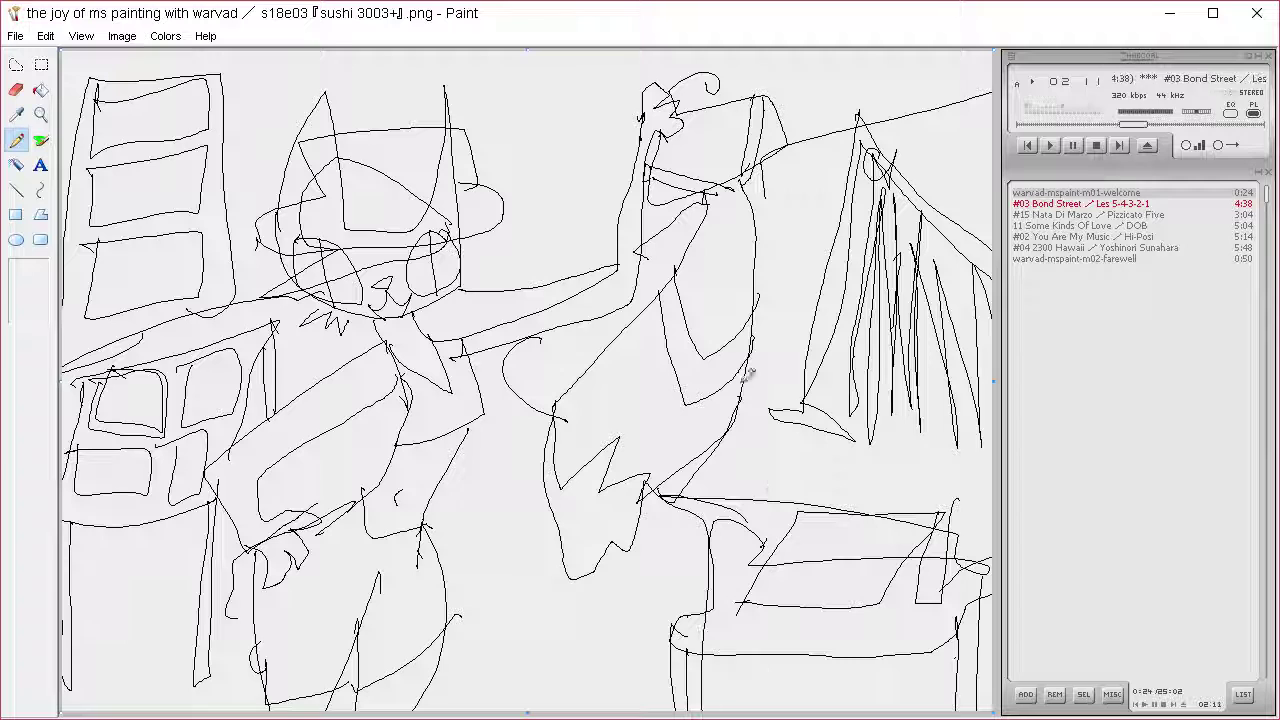
pyautogui.moveTo(569, 327); pyautogui.dragTo(630, 323)
pyautogui.moveTo(773, 334)
pyautogui.mouseDown()
pyautogui.moveTo(896, 436)
pyautogui.moveTo(936, 440)
pyautogui.mouseUp()
# Draw three vertical door lines behind the cat's hat and raised arm, with two small handles beside the middle line
pyautogui.moveTo(582, 278)
pyautogui.mouseDown()
pyautogui.moveTo(574, 287)
pyautogui.moveTo(561, 22)
pyautogui.mouseUp()
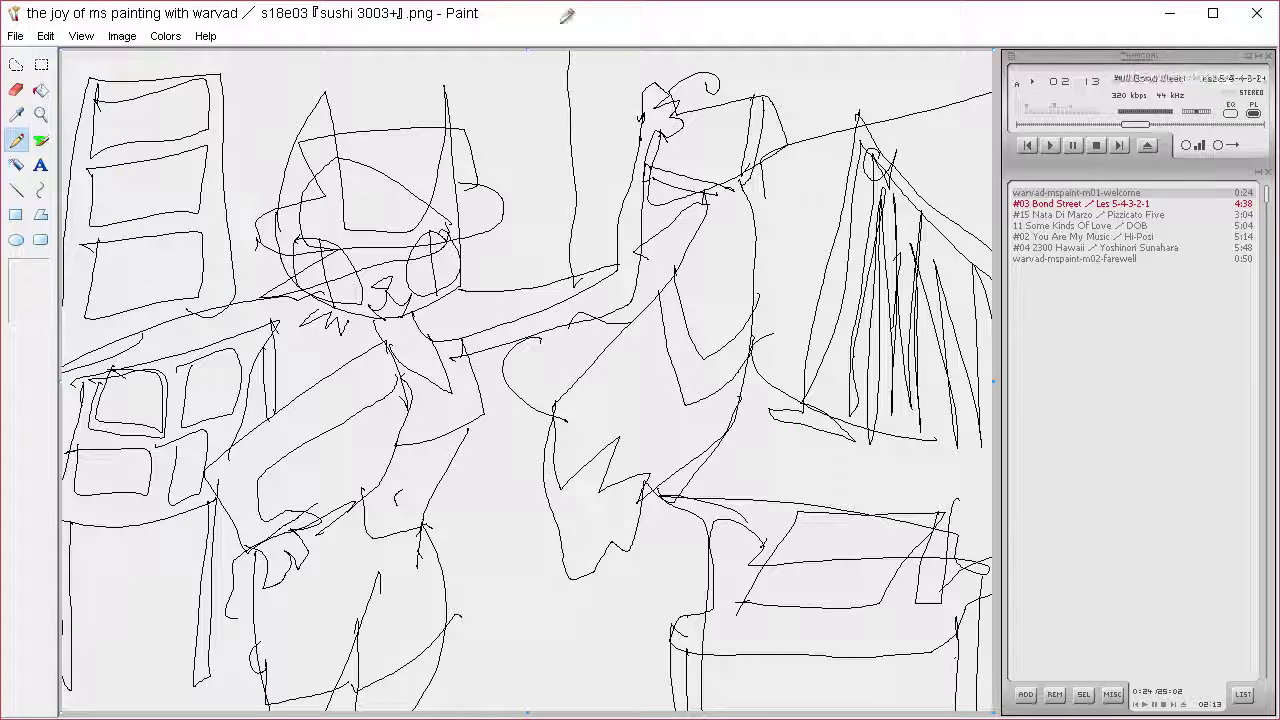
pyautogui.moveTo(389, 123)
pyautogui.mouseDown()
pyautogui.moveTo(383, 142)
pyautogui.moveTo(378, 31)
pyautogui.mouseUp()
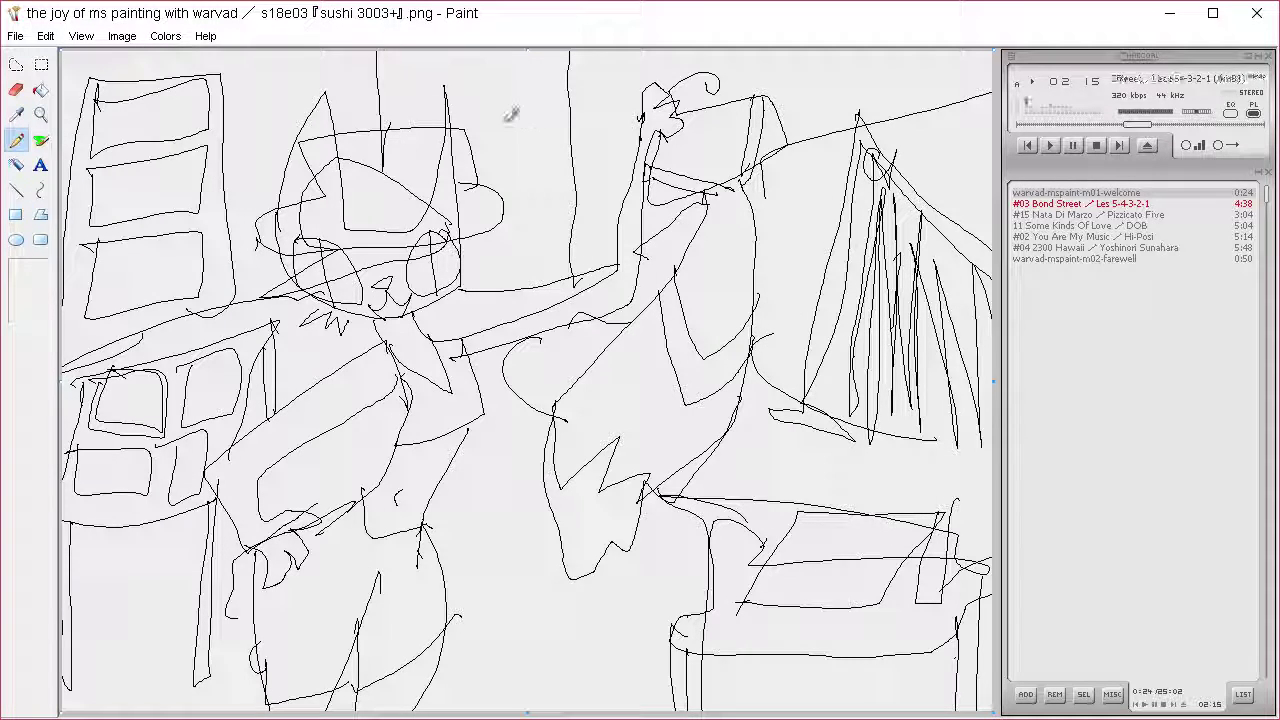
pyautogui.moveTo(489, 40); pyautogui.dragTo(510, 298)
pyautogui.moveTo(480, 158); pyautogui.dragTo(510, 177)
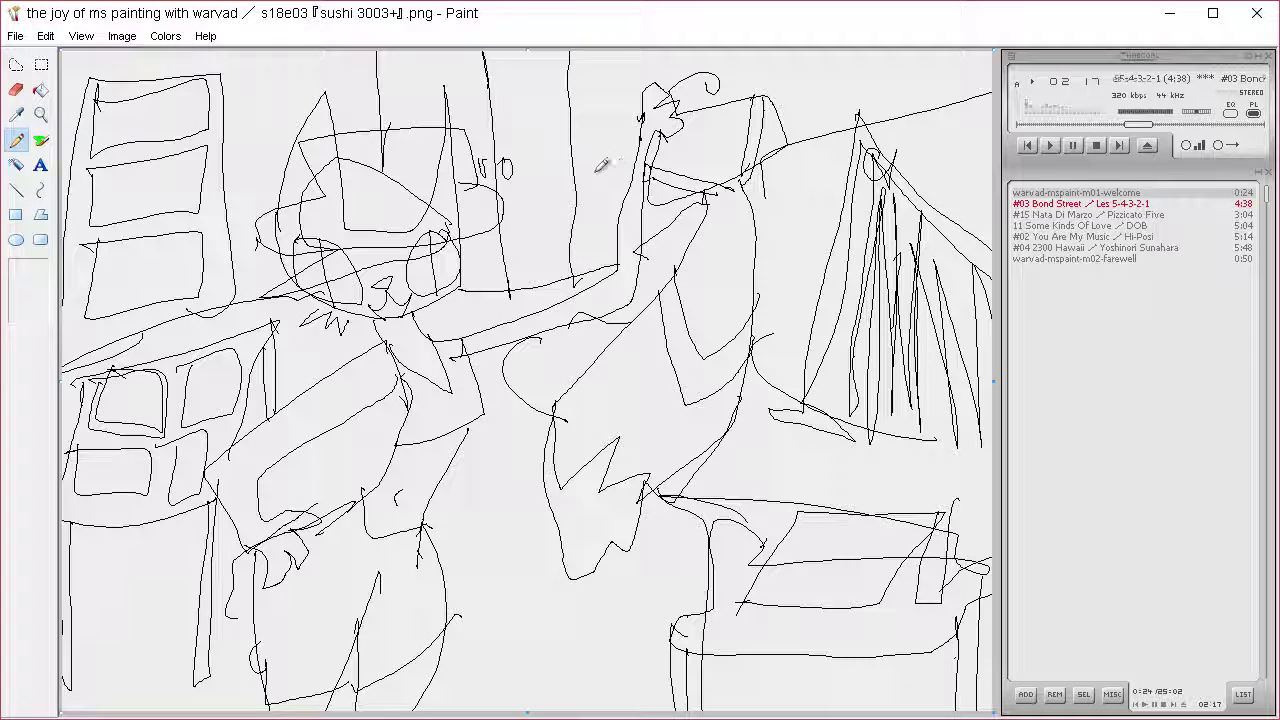
# Add slanted lines beside the raised hand, long diagonal ceiling lines above the held garment, and a short mark on the floor
pyautogui.moveTo(598, 150); pyautogui.dragTo(590, 205)
pyautogui.moveTo(609, 55); pyautogui.dragTo(605, 160)
pyautogui.moveTo(788, 108); pyautogui.dragTo(978, 62)
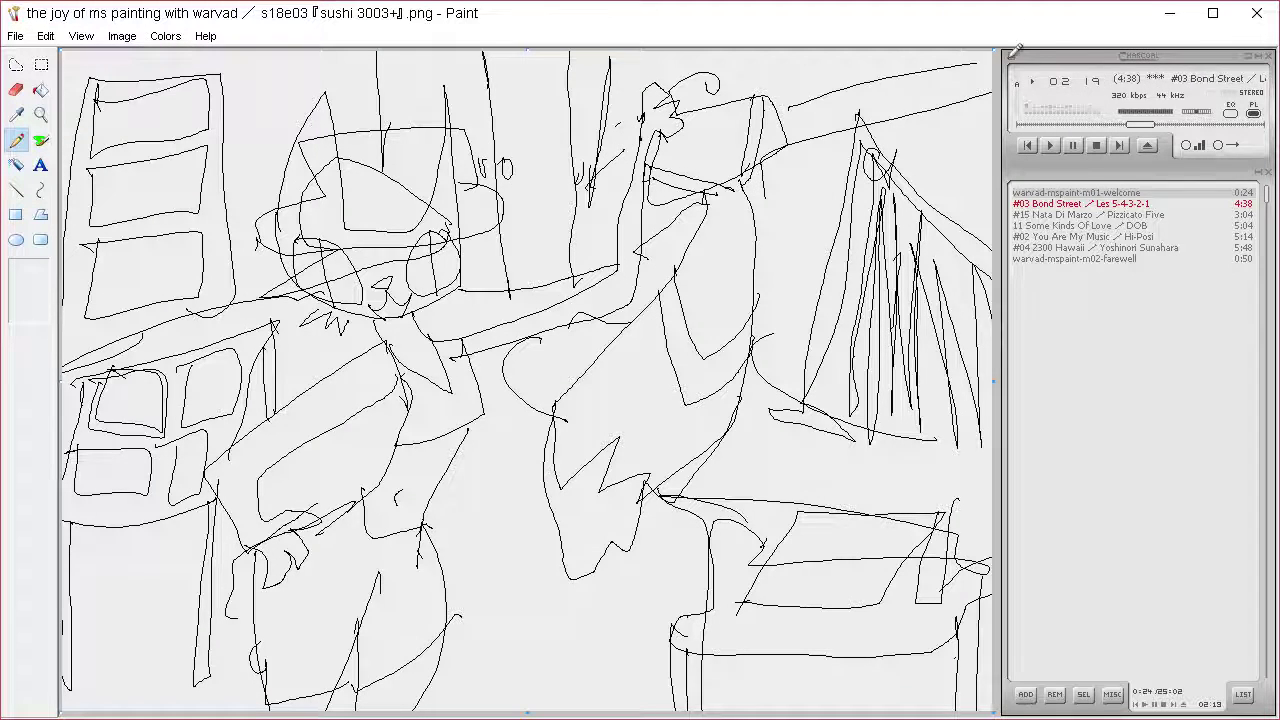
pyautogui.moveTo(685, 52); pyautogui.dragTo(552, 79)
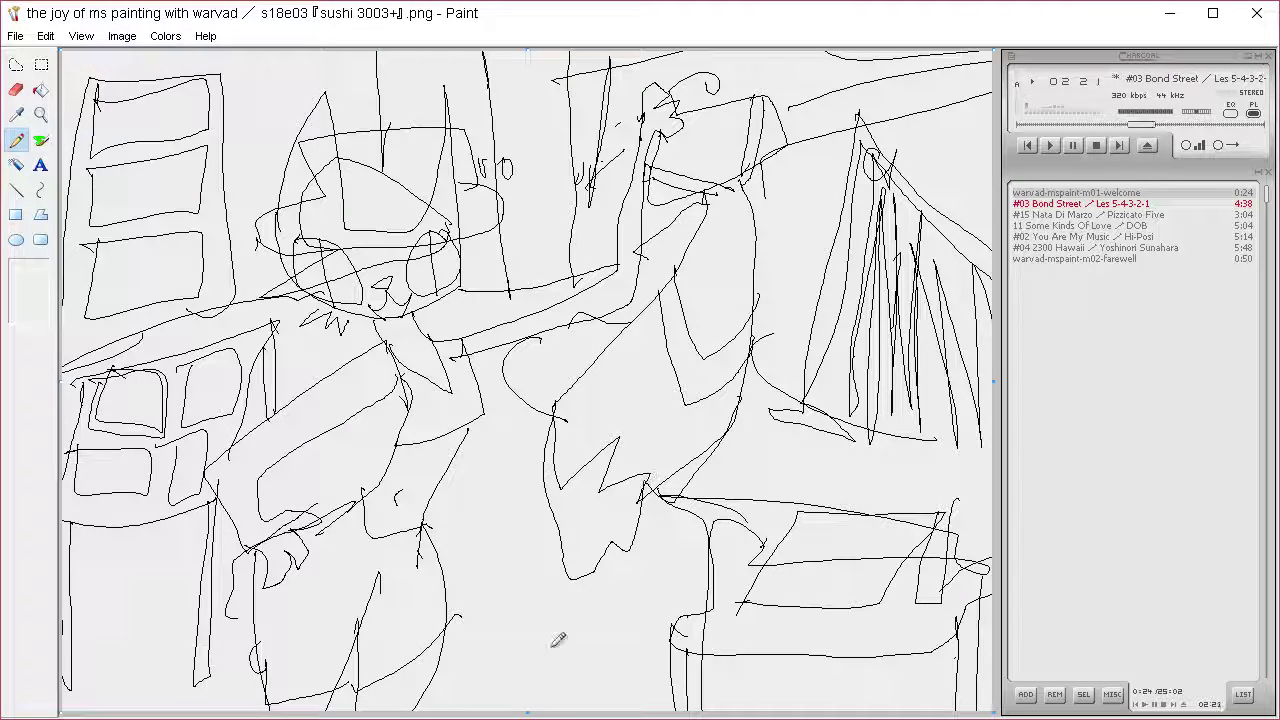
pyautogui.moveTo(541, 626); pyautogui.dragTo(541, 652)
# Sketch a second, smaller figure with pointed ears, a round head and a rounded body over the wall shelves
pyautogui.moveTo(160, 152)
pyautogui.mouseDown()
pyautogui.moveTo(150, 226)
pyautogui.moveTo(195, 172)
pyautogui.moveTo(204, 208)
pyautogui.moveTo(140, 164)
pyautogui.moveTo(176, 166)
pyautogui.moveTo(208, 204)
pyautogui.moveTo(113, 368)
pyautogui.mouseUp()
pyautogui.hotkey('ctrl', 'z')
pyautogui.moveTo(157, 228)
pyautogui.mouseDown()
pyautogui.moveTo(161, 360)
pyautogui.moveTo(127, 340)
pyautogui.moveTo(72, 248)
pyautogui.moveTo(111, 368)
pyautogui.mouseUp()
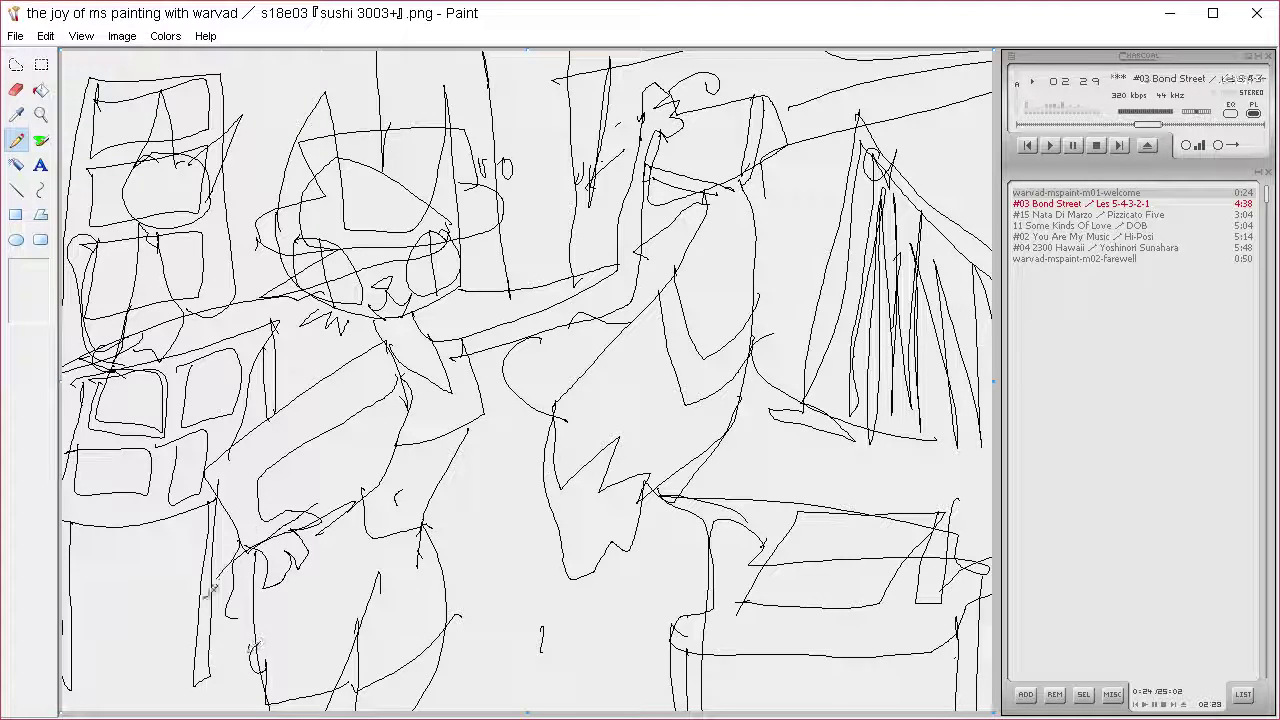
# Try to draw a long curved tail sweeping around the cat's hips
pyautogui.moveTo(210, 590)
pyautogui.mouseDown()
pyautogui.moveTo(500, 520)
pyautogui.moveTo(420, 655)
pyautogui.moveTo(245, 565)
pyautogui.mouseUp()
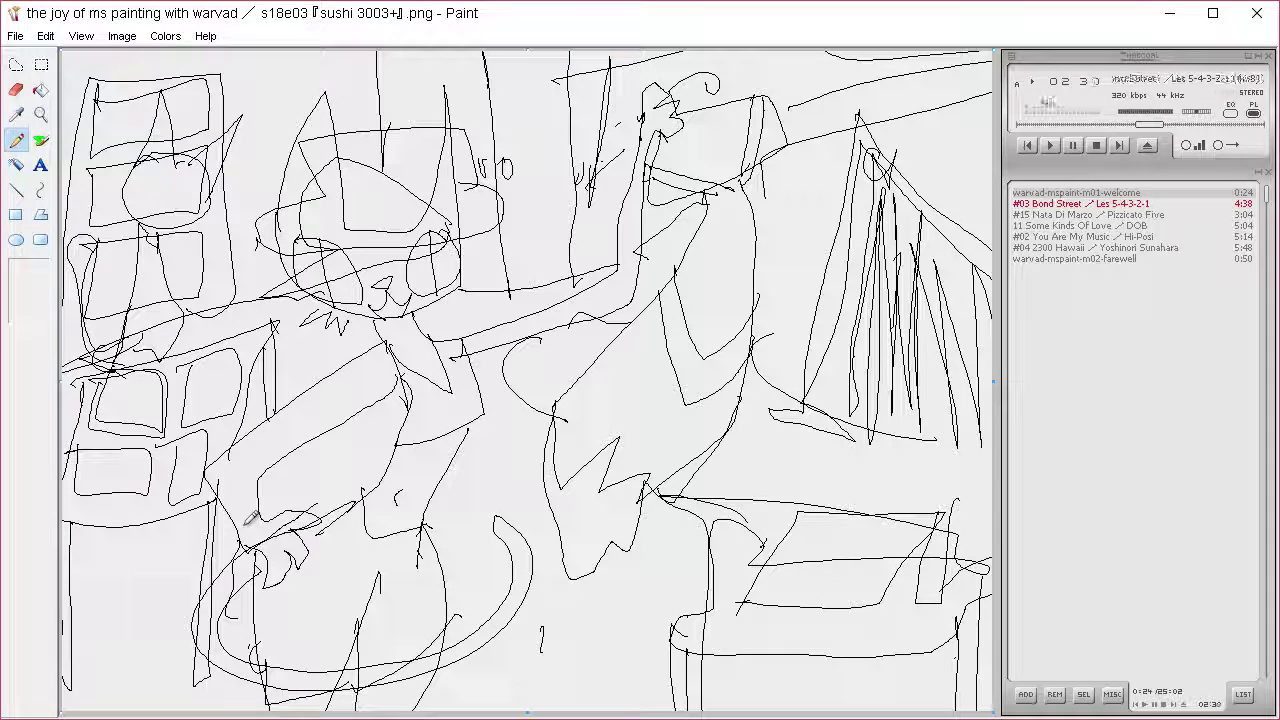
pyautogui.hotkey('ctrl', 'z')
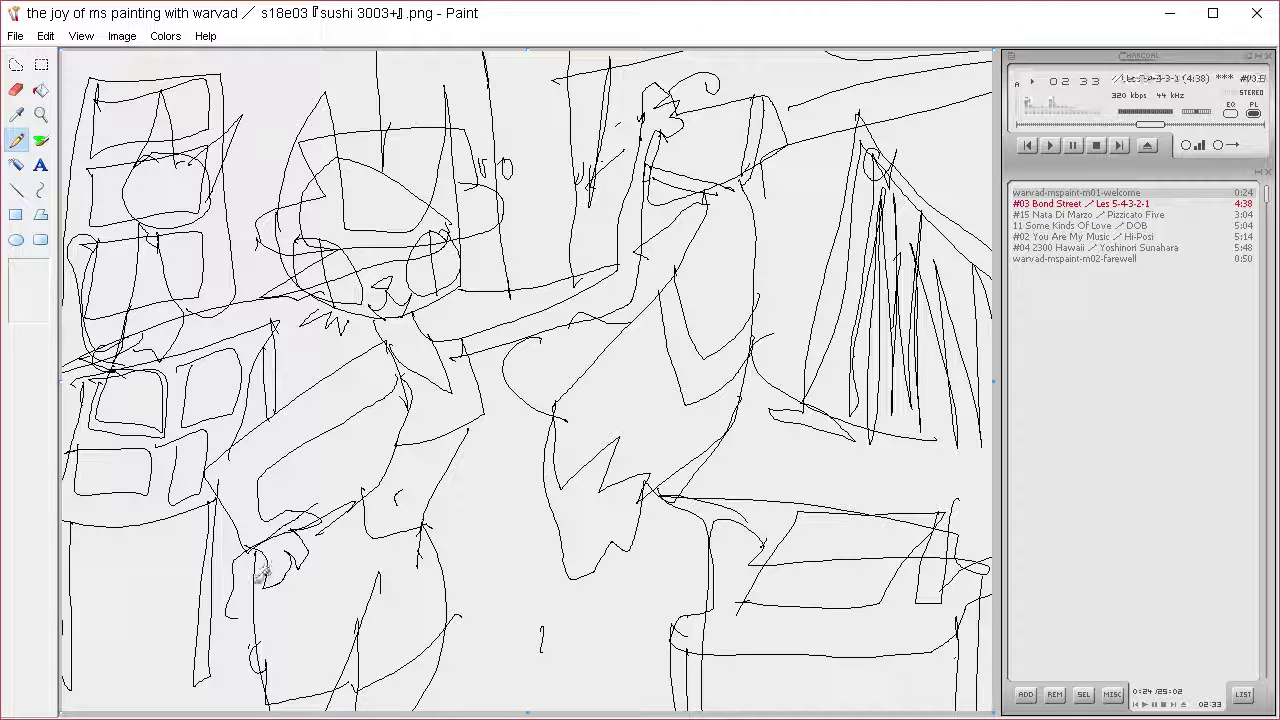
pyautogui.moveTo(435, 497)
pyautogui.mouseDown()
pyautogui.moveTo(310, 640)
pyautogui.moveTo(428, 505)
pyautogui.mouseUp()
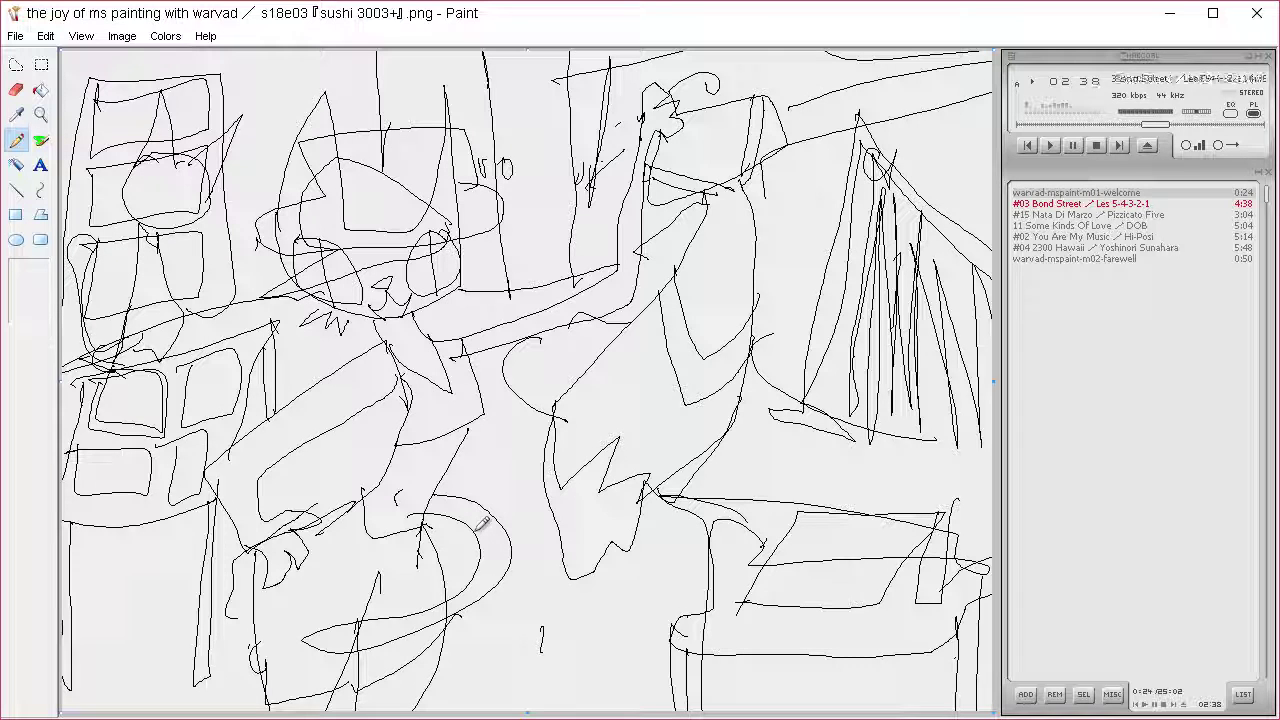
pyautogui.hotkey('ctrl', 'z')
# Draw a tail curving around the front of the cat's hips, with its rounded end beside the resting hand
pyautogui.moveTo(428, 506)
pyautogui.mouseDown()
pyautogui.moveTo(314, 680)
pyautogui.moveTo(406, 531)
pyautogui.moveTo(475, 655)
pyautogui.moveTo(258, 640)
pyautogui.moveTo(445, 555)
pyautogui.mouseUp()
pyautogui.hotkey('ctrl', 'z')
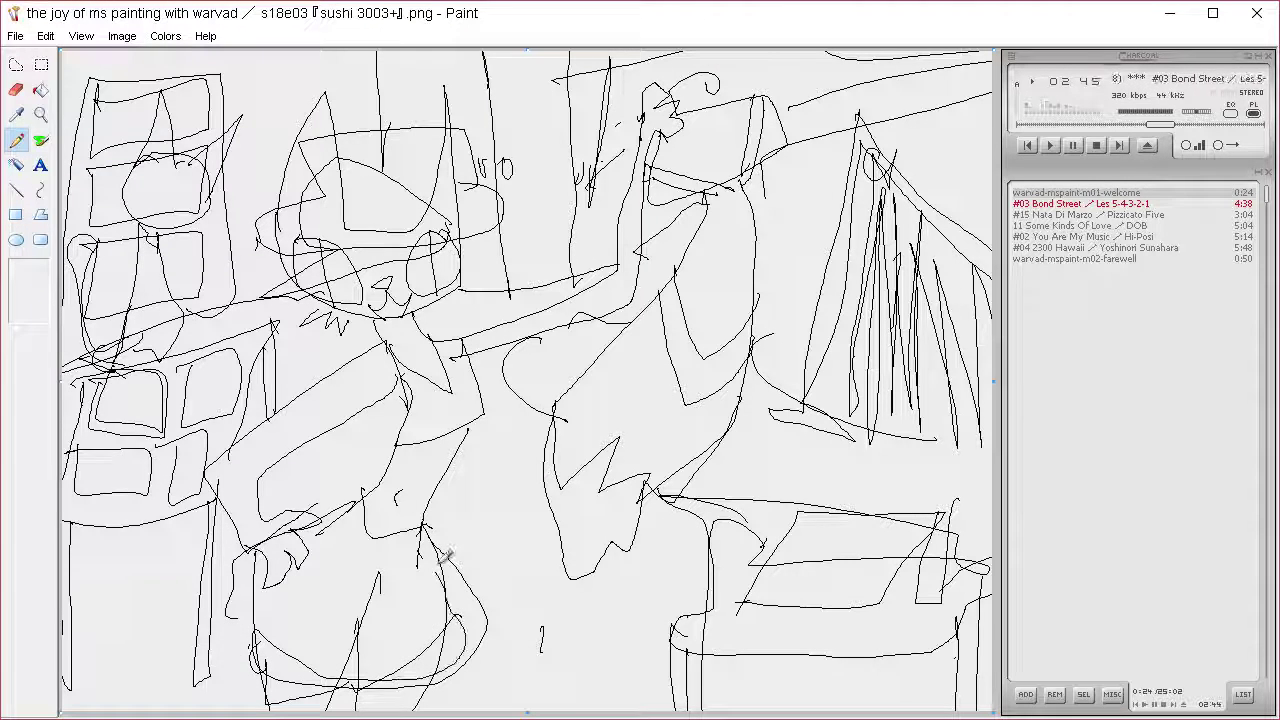
pyautogui.moveTo(262, 668); pyautogui.dragTo(295, 663)
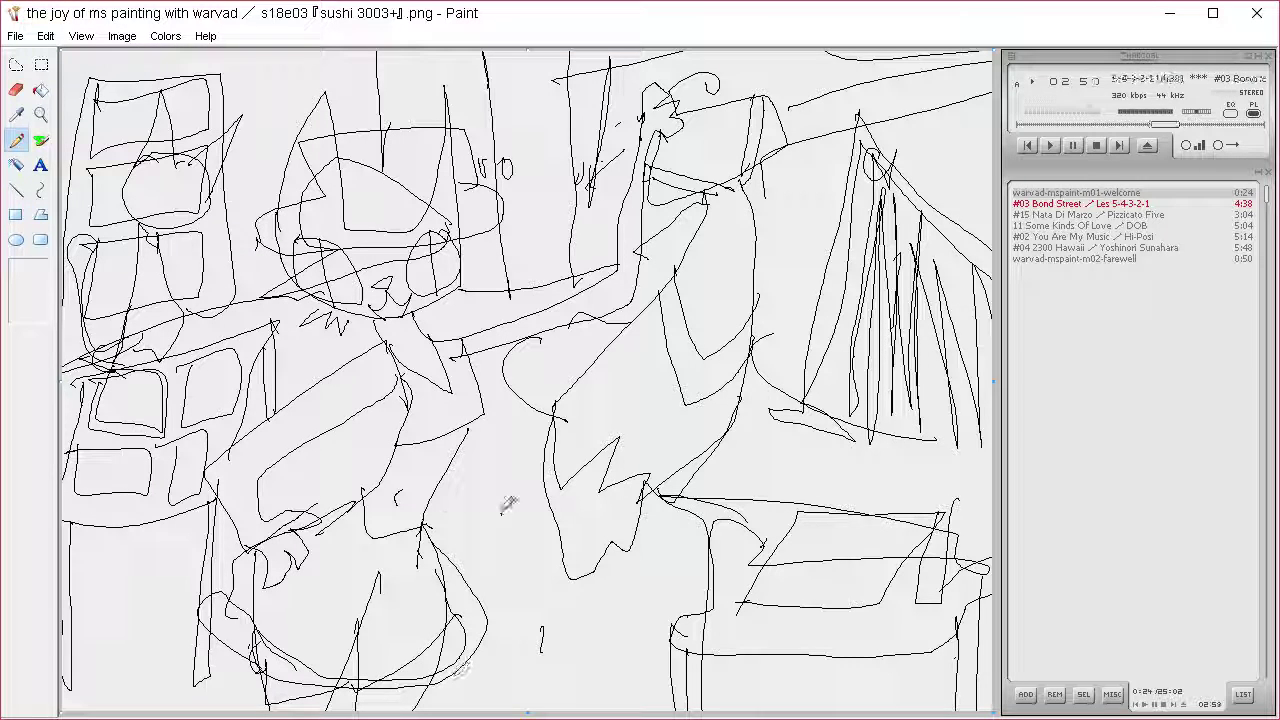
# Add jagged contour lines on the floor beside the cat and crisscrossing diagonals beneath the counter with square panels
pyautogui.moveTo(502, 513); pyautogui.dragTo(590, 706)
pyautogui.moveTo(572, 658)
pyautogui.mouseDown()
pyautogui.moveTo(594, 675)
pyautogui.moveTo(524, 520)
pyautogui.moveTo(488, 532)
pyautogui.mouseUp()
pyautogui.moveTo(140, 525); pyautogui.dragTo(62, 637)
pyautogui.moveTo(203, 536); pyautogui.dragTo(95, 710)
pyautogui.moveTo(74, 563); pyautogui.dragTo(160, 710)
pyautogui.moveTo(130, 525); pyautogui.dragTo(219, 709)
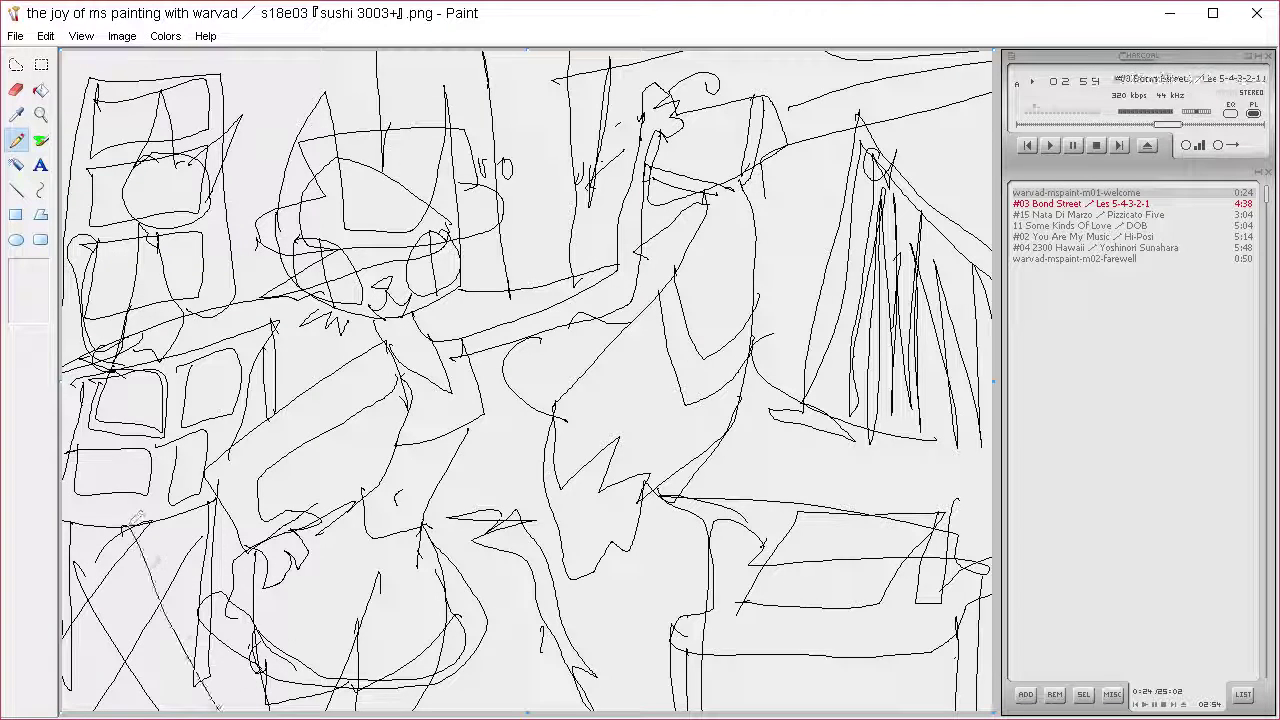
# Cross-hatch the area between the cat's face and raised arm, with a few lines running below the arm
pyautogui.moveTo(485, 336); pyautogui.dragTo(525, 418)
pyautogui.moveTo(530, 342); pyautogui.dragTo(484, 389)
pyautogui.moveTo(482, 297); pyautogui.dragTo(441, 337)
pyautogui.moveTo(508, 295); pyautogui.dragTo(462, 336)
pyautogui.moveTo(535, 283); pyautogui.dragTo(485, 332)
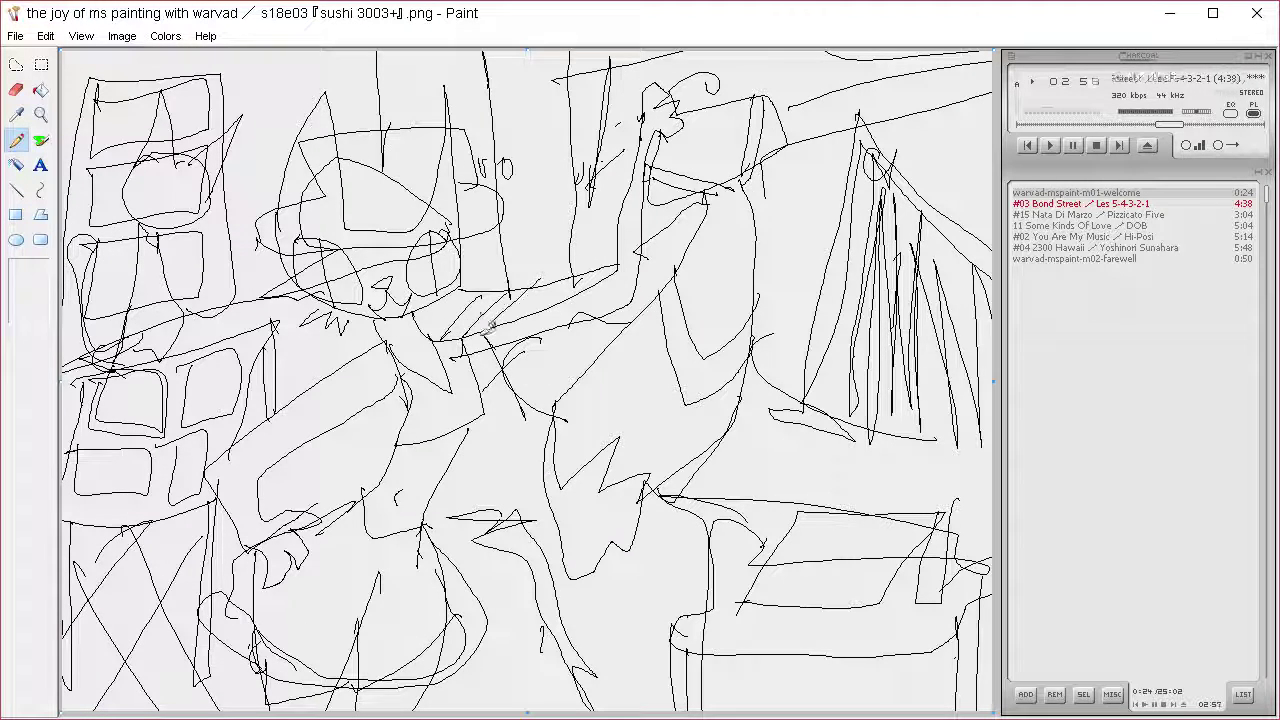
pyautogui.moveTo(488, 286); pyautogui.dragTo(438, 340)
pyautogui.moveTo(516, 266); pyautogui.dragTo(470, 330)
pyautogui.moveTo(560, 272); pyautogui.dragTo(500, 314)
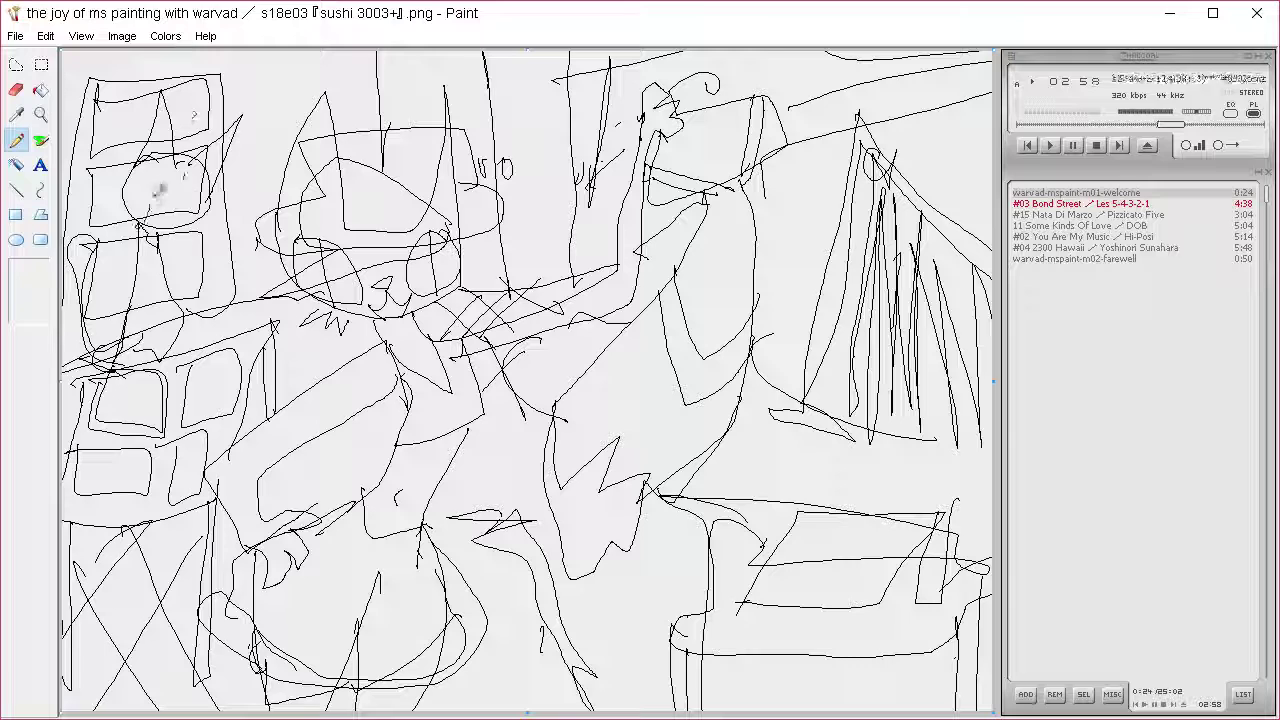
# Add a muzzle line, a scribbled neck detail and inner body lines to the small figure in front of the wall shelves
pyautogui.moveTo(160, 190); pyautogui.dragTo(140, 252)
pyautogui.moveTo(246, 178)
pyautogui.mouseDown()
pyautogui.moveTo(172, 216)
pyautogui.moveTo(134, 262)
pyautogui.mouseUp()
pyautogui.moveTo(174, 246)
pyautogui.mouseDown()
pyautogui.moveTo(150, 346)
pyautogui.moveTo(170, 358)
pyautogui.mouseUp()
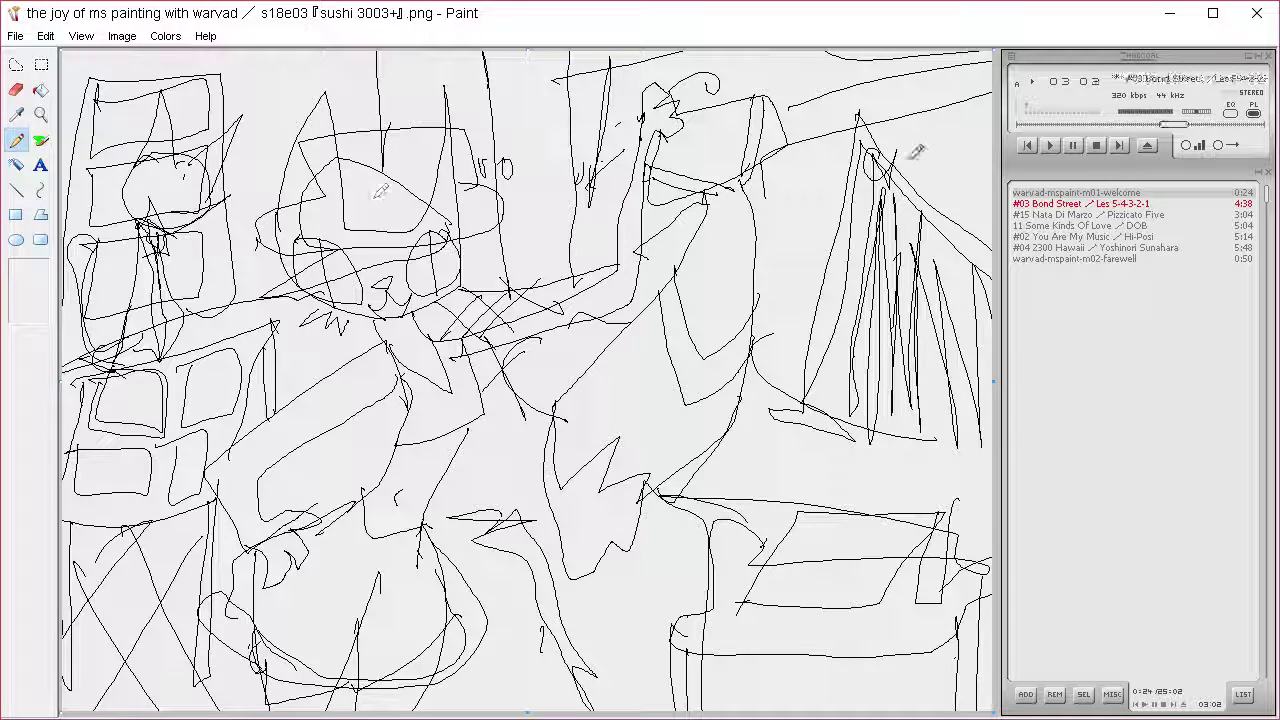
# Sketch another background figure with pointed ears, a round head and a seated body in front of the clothes rack
pyautogui.moveTo(848, 279)
pyautogui.mouseDown()
pyautogui.moveTo(828, 208)
pyautogui.moveTo(858, 267)
pyautogui.moveTo(783, 186)
pyautogui.moveTo(846, 196)
pyautogui.moveTo(852, 251)
pyautogui.mouseUp()
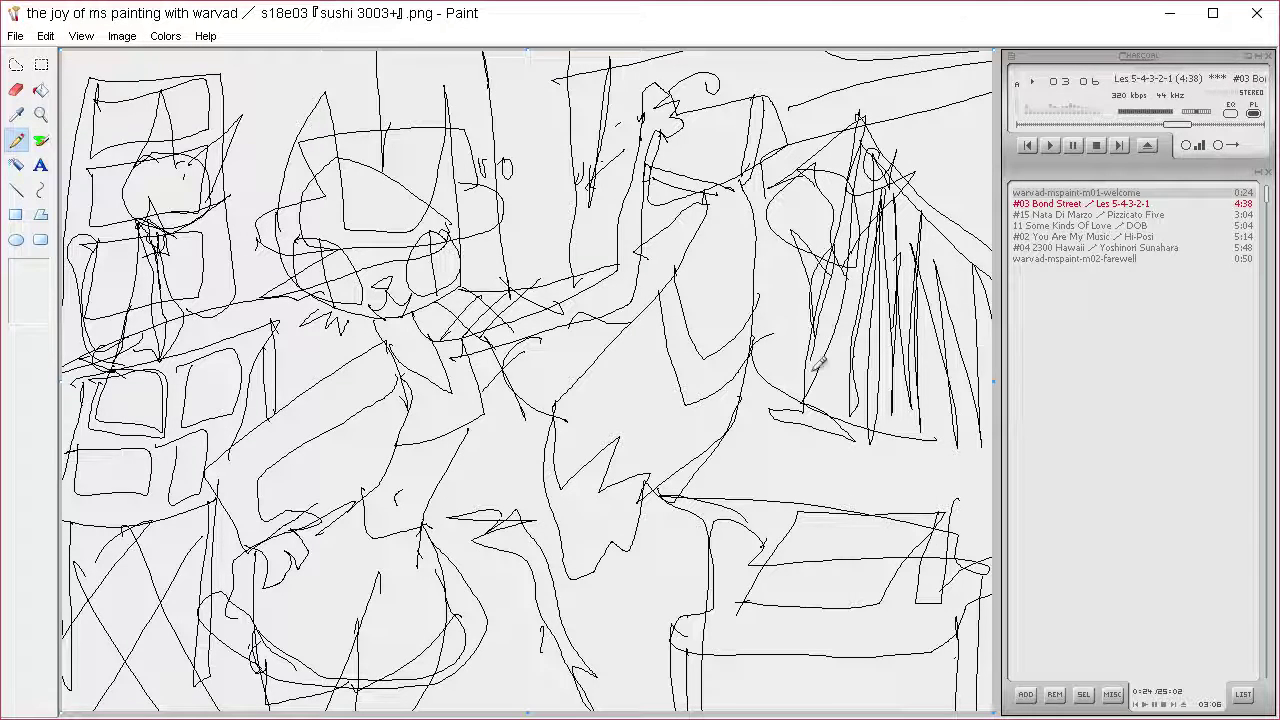
pyautogui.moveTo(816, 364)
pyautogui.mouseDown()
pyautogui.moveTo(798, 459)
pyautogui.moveTo(761, 461)
pyautogui.moveTo(813, 297)
pyautogui.moveTo(811, 197)
pyautogui.moveTo(810, 379)
pyautogui.moveTo(818, 299)
pyautogui.moveTo(746, 494)
pyautogui.moveTo(773, 491)
pyautogui.moveTo(821, 345)
pyautogui.moveTo(826, 482)
pyautogui.mouseUp()
pyautogui.moveTo(770, 415)
pyautogui.mouseDown()
pyautogui.moveTo(786, 365)
pyautogui.moveTo(833, 478)
pyautogui.moveTo(855, 418)
pyautogui.moveTo(783, 460)
pyautogui.moveTo(841, 293)
pyautogui.moveTo(828, 284)
pyautogui.moveTo(863, 346)
pyautogui.moveTo(908, 306)
pyautogui.moveTo(870, 326)
pyautogui.moveTo(841, 258)
pyautogui.moveTo(816, 296)
pyautogui.moveTo(864, 370)
pyautogui.moveTo(830, 308)
pyautogui.moveTo(845, 297)
pyautogui.moveTo(825, 314)
pyautogui.moveTo(846, 258)
pyautogui.mouseUp()
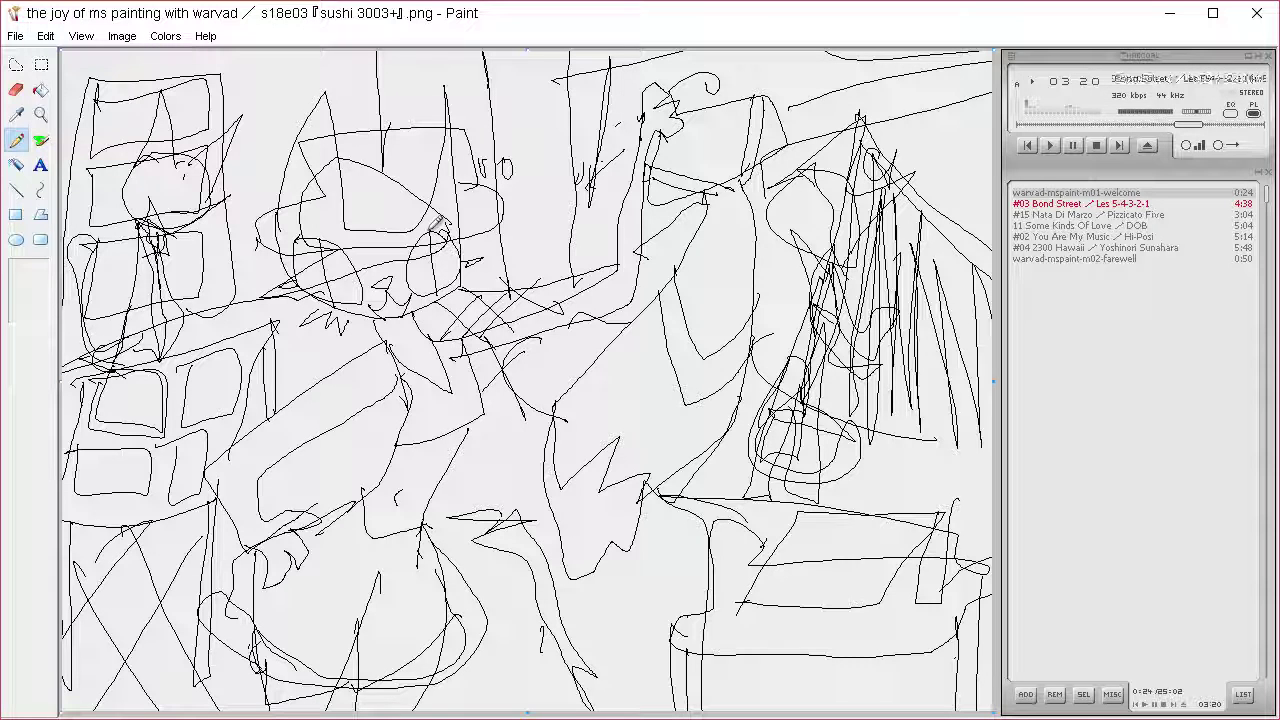
# Refine the cat's hat with a domed crown and pointed brim, and add outlines around the held garment's shoulders and hanger hook
pyautogui.moveTo(446, 220)
pyautogui.mouseDown()
pyautogui.moveTo(380, 140)
pyautogui.moveTo(313, 156)
pyautogui.moveTo(301, 218)
pyautogui.moveTo(310, 196)
pyautogui.moveTo(260, 234)
pyautogui.moveTo(304, 262)
pyautogui.mouseUp()
pyautogui.moveTo(706, 200)
pyautogui.mouseDown()
pyautogui.moveTo(804, 155)
pyautogui.moveTo(798, 98)
pyautogui.moveTo(776, 94)
pyautogui.moveTo(809, 115)
pyautogui.moveTo(798, 144)
pyautogui.moveTo(631, 200)
pyautogui.moveTo(658, 145)
pyautogui.moveTo(747, 100)
pyautogui.moveTo(667, 150)
pyautogui.moveTo(707, 110)
pyautogui.moveTo(817, 112)
pyautogui.moveTo(700, 112)
pyautogui.moveTo(690, 65)
pyautogui.moveTo(750, 72)
pyautogui.moveTo(722, 90)
pyautogui.moveTo(690, 108)
pyautogui.mouseUp()
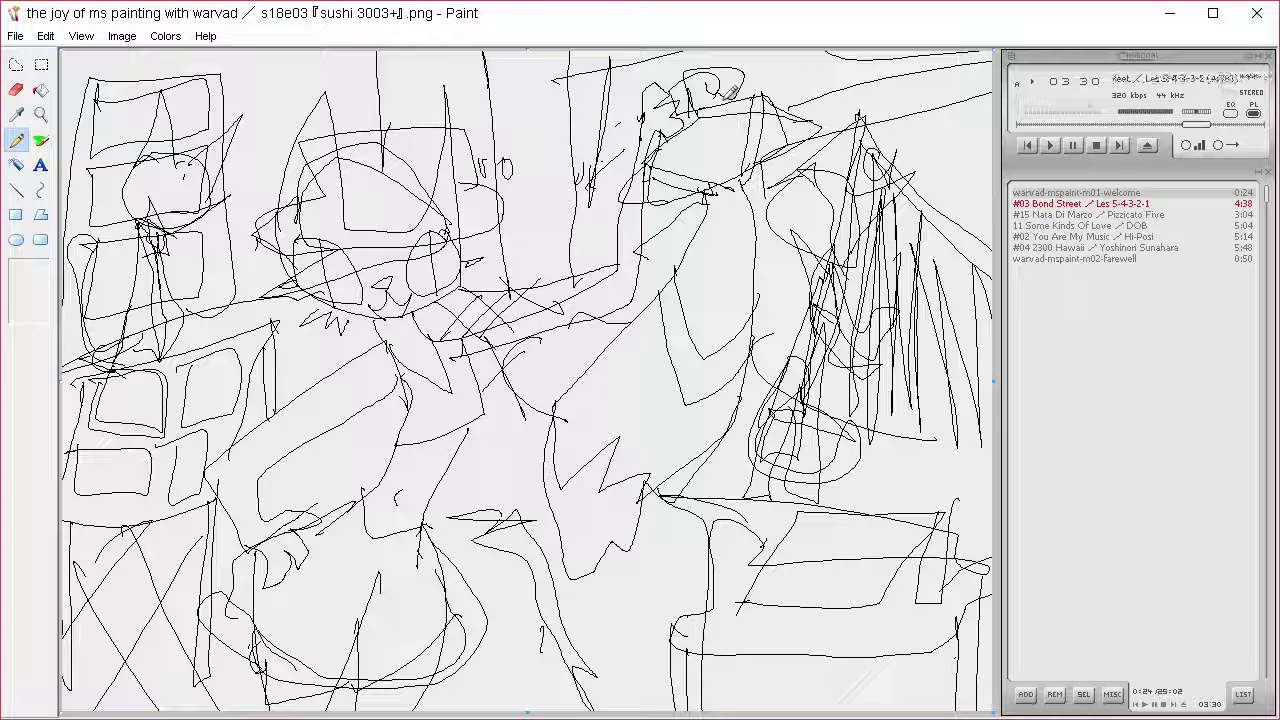
# Set the drawing colour to white and fill the cat's shirt front below the collar
pyautogui.click(16, 114)
pyautogui.click(168, 37)
pyautogui.click(205, 59)
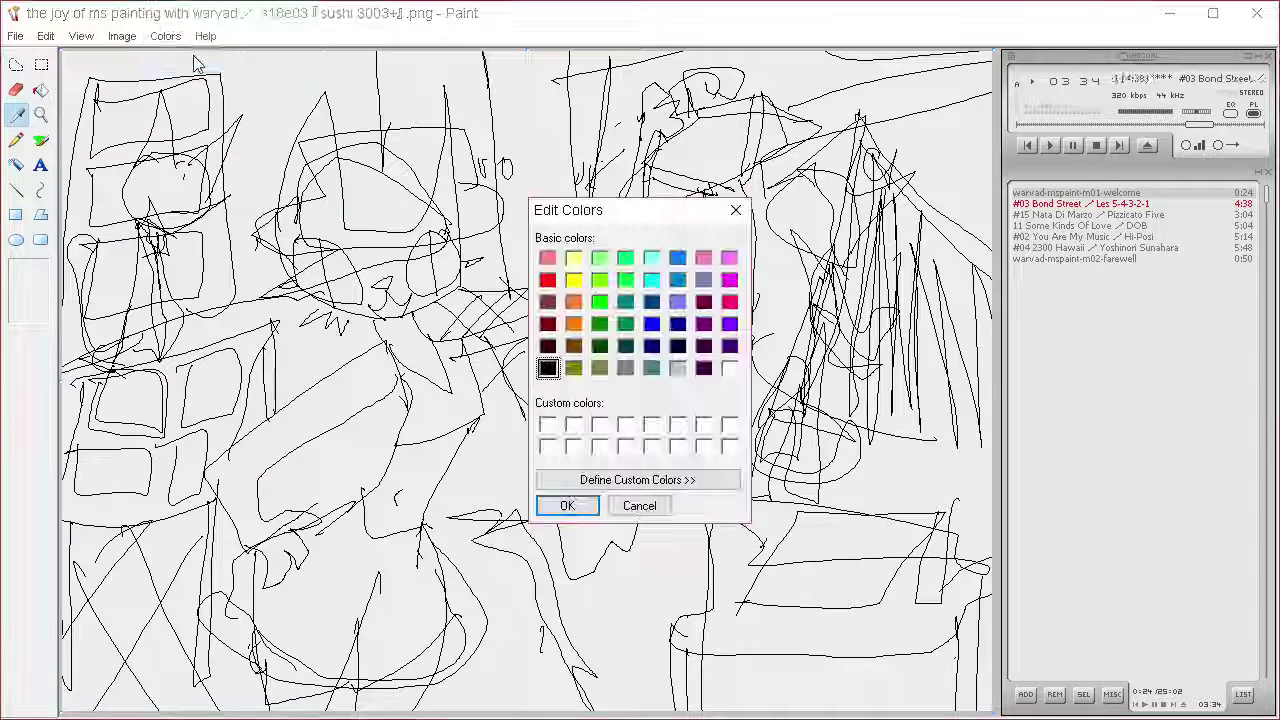
pyautogui.click(707, 475)
pyautogui.click(961, 210)
pyautogui.click(41, 90)
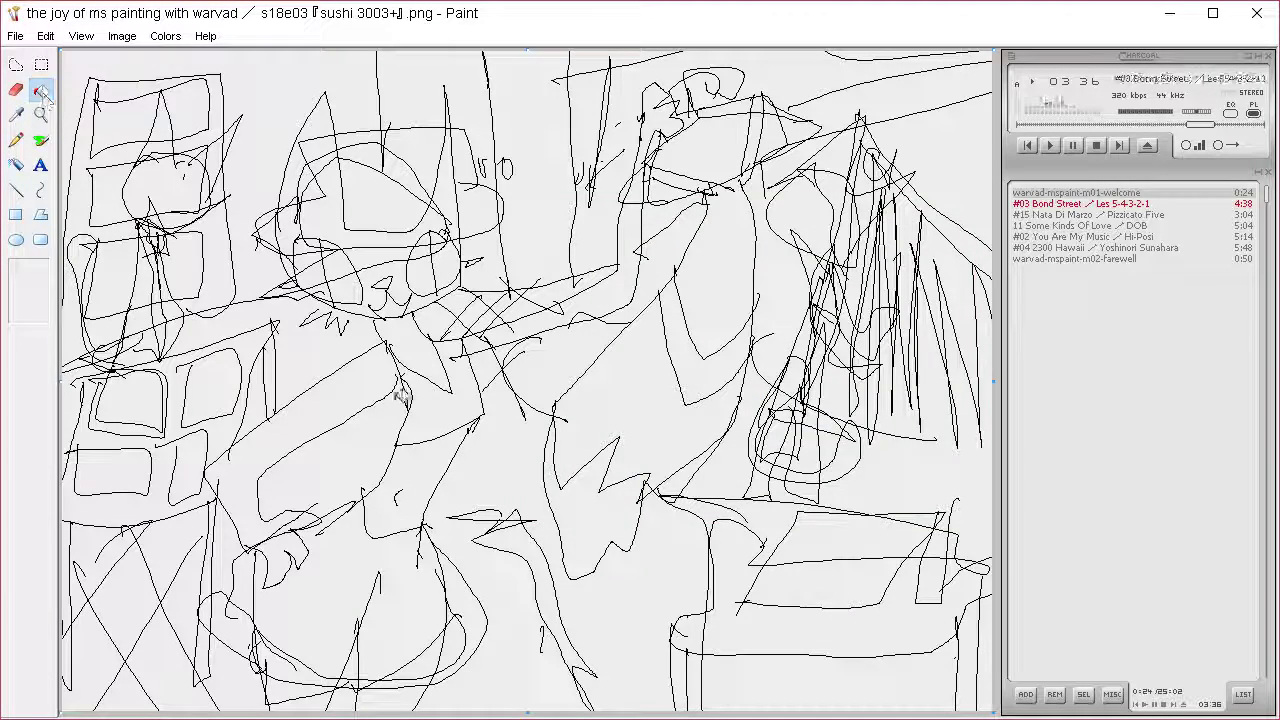
pyautogui.click(466, 382)
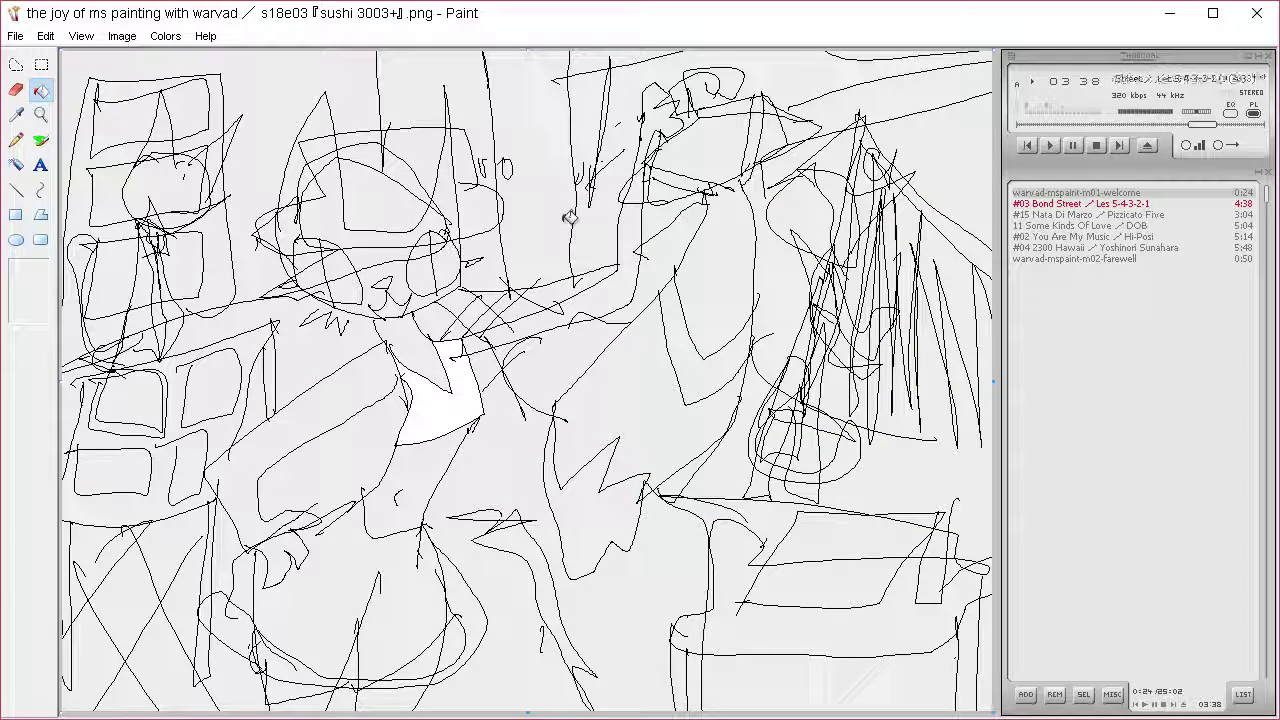
# Try to fill the cat's trousers with pure black
pyautogui.click(166, 37)
pyautogui.click(205, 59)
pyautogui.click(637, 480)
pyautogui.click(962, 390)
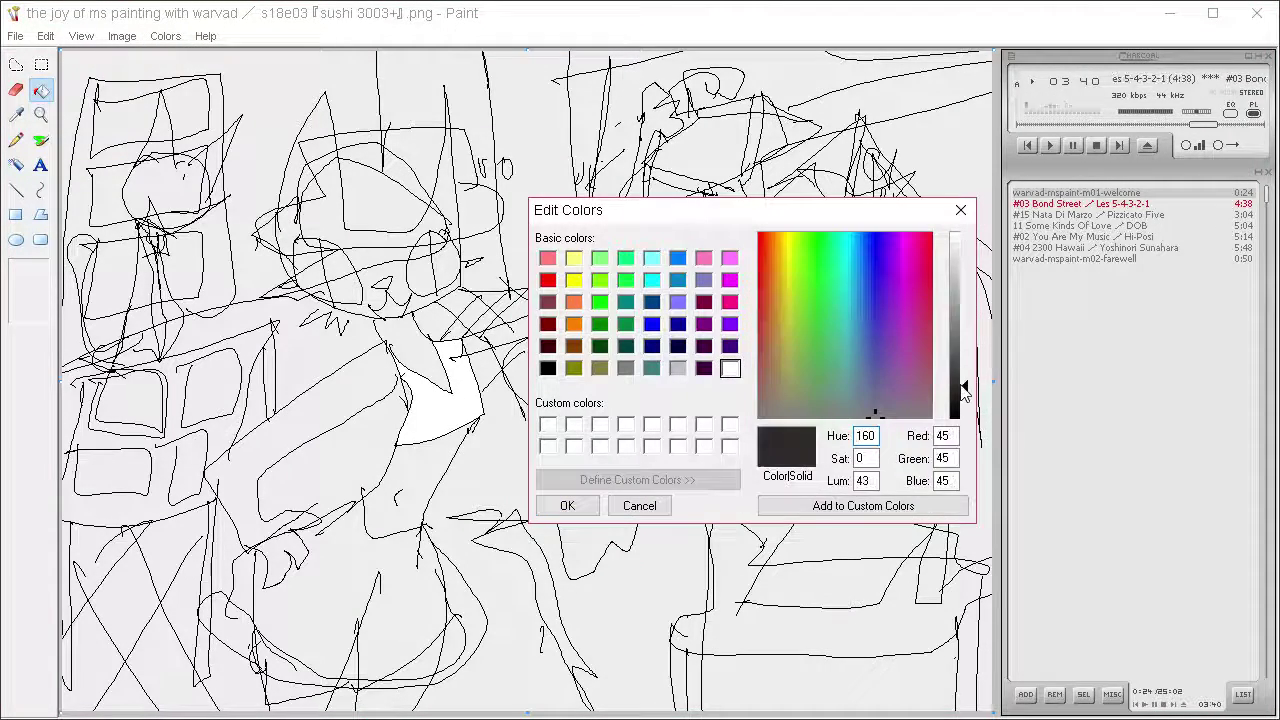
pyautogui.moveTo(962, 391); pyautogui.dragTo(960, 398)
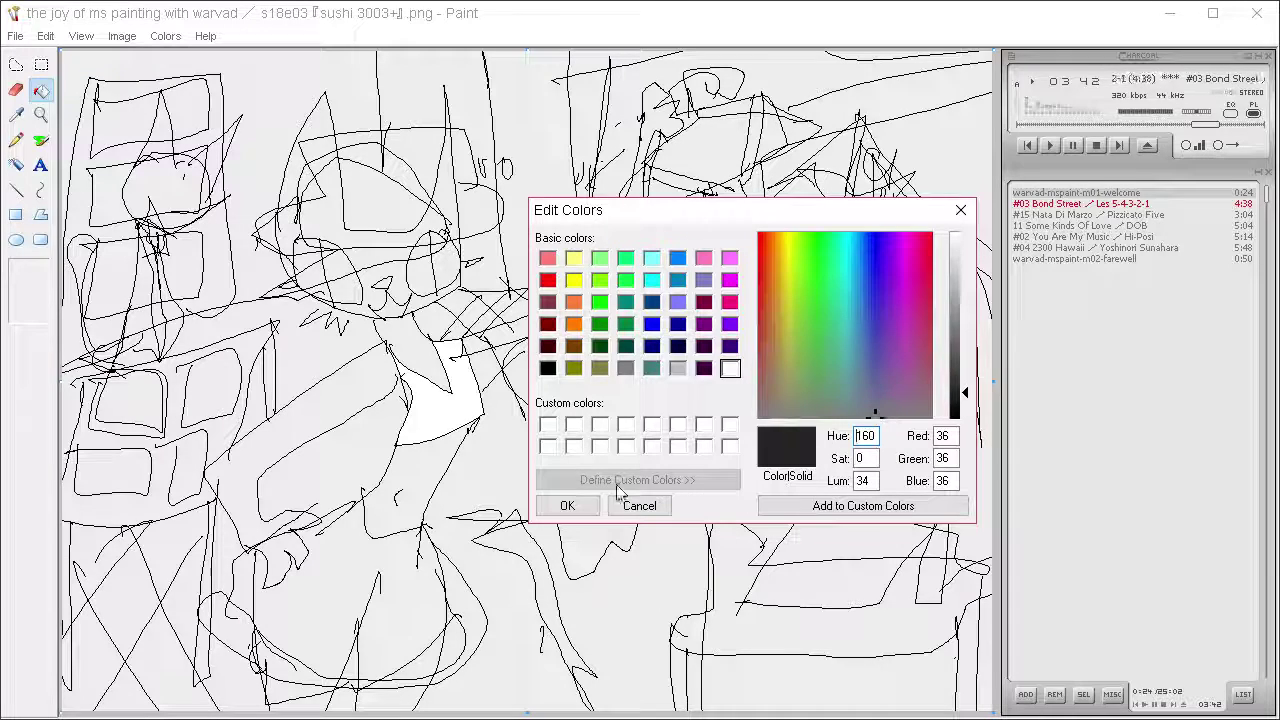
pyautogui.click(962, 416)
pyautogui.click(590, 507)
pyautogui.click(396, 566)
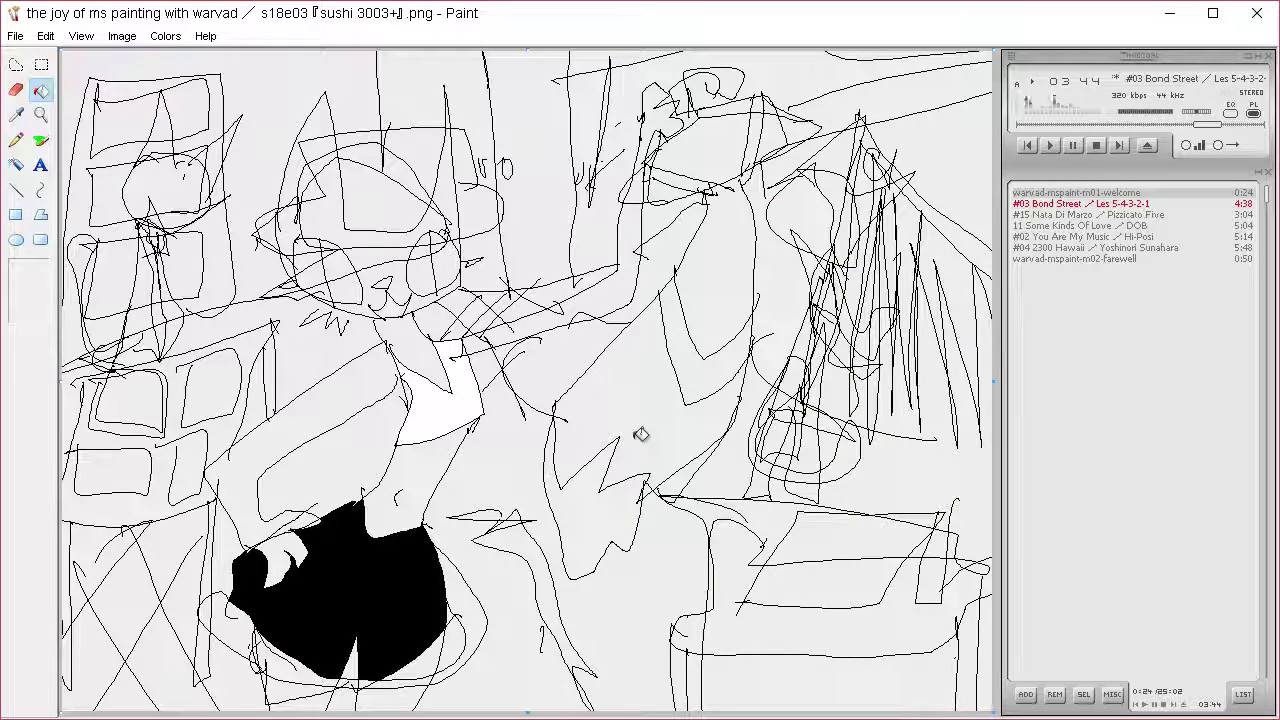
pyautogui.hotkey('ctrl', 'z')
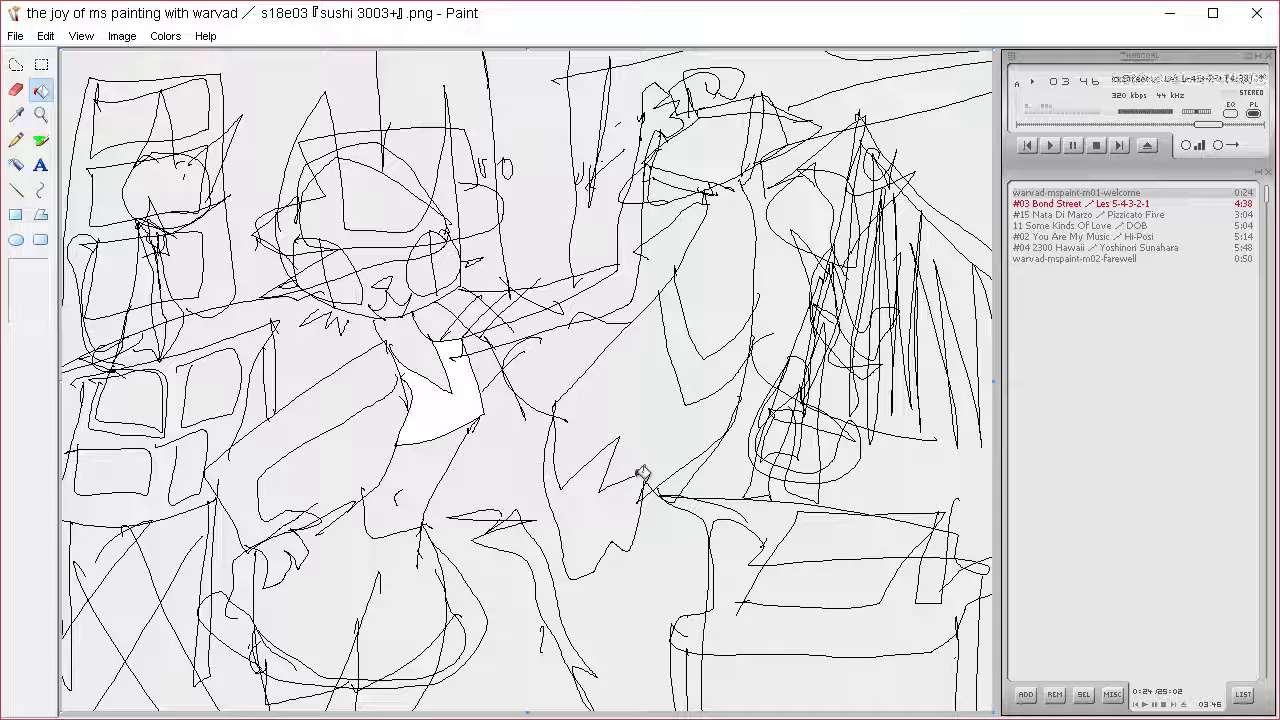
# Mix a dark grey with red, green and blue at 35 and fill the cat's trousers with it
pyautogui.click(165, 36)
pyautogui.click(190, 57)
pyautogui.click(637, 480)
pyautogui.click(964, 393)
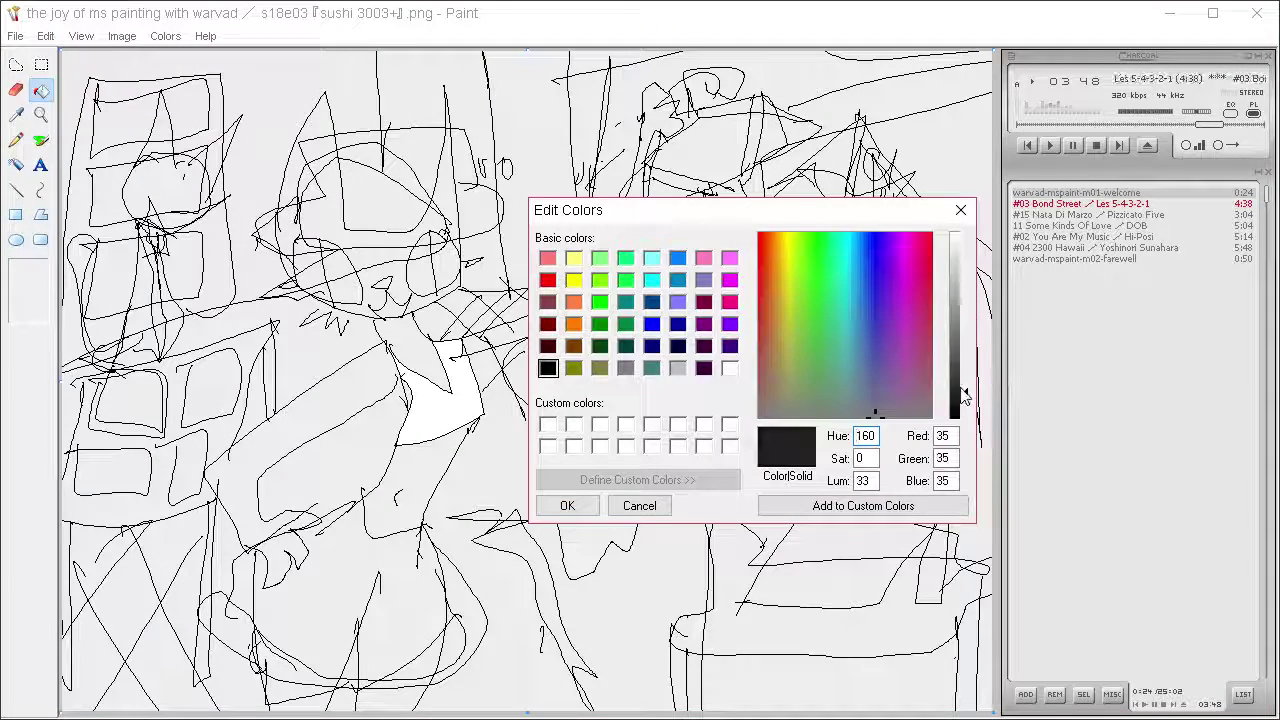
pyautogui.click(563, 507)
pyautogui.click(440, 585)
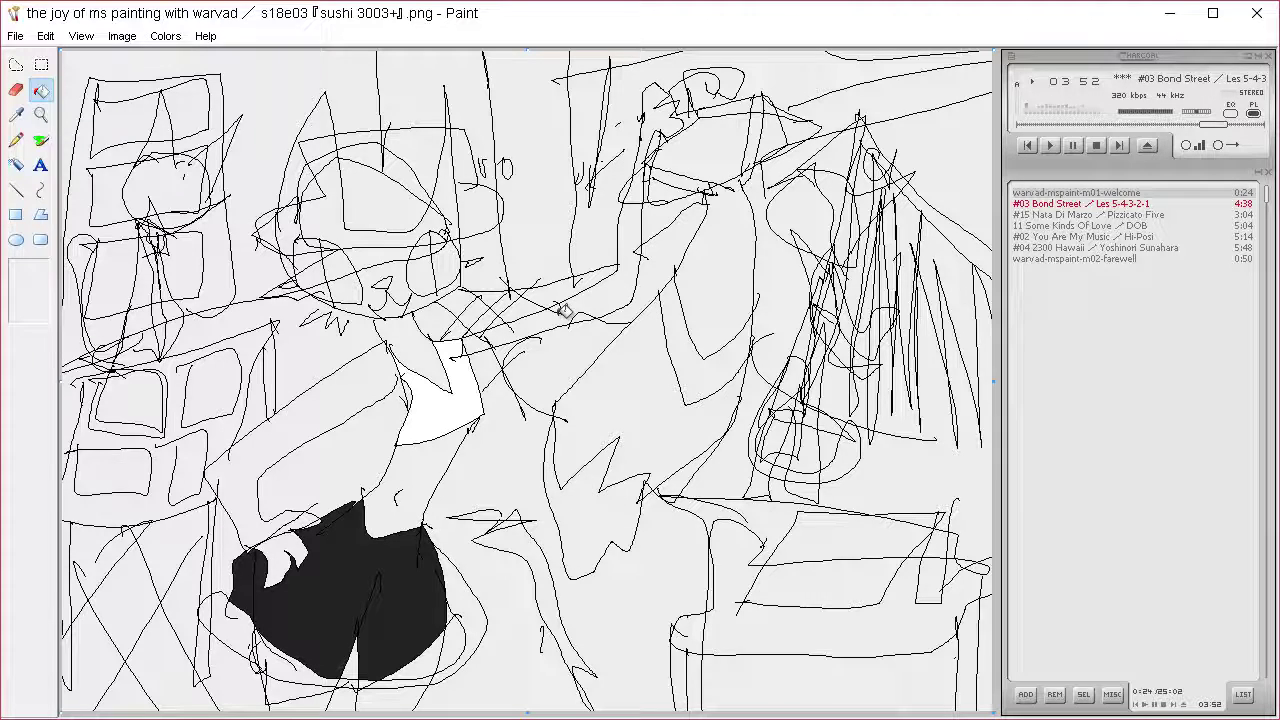
# Mix a pale yellow and fill the cat's lowered sleeve and torso below the white shirt front
pyautogui.hotkey('alt', 'c')
pyautogui.press('e')
pyautogui.click(702, 477)
pyautogui.click(789, 232)
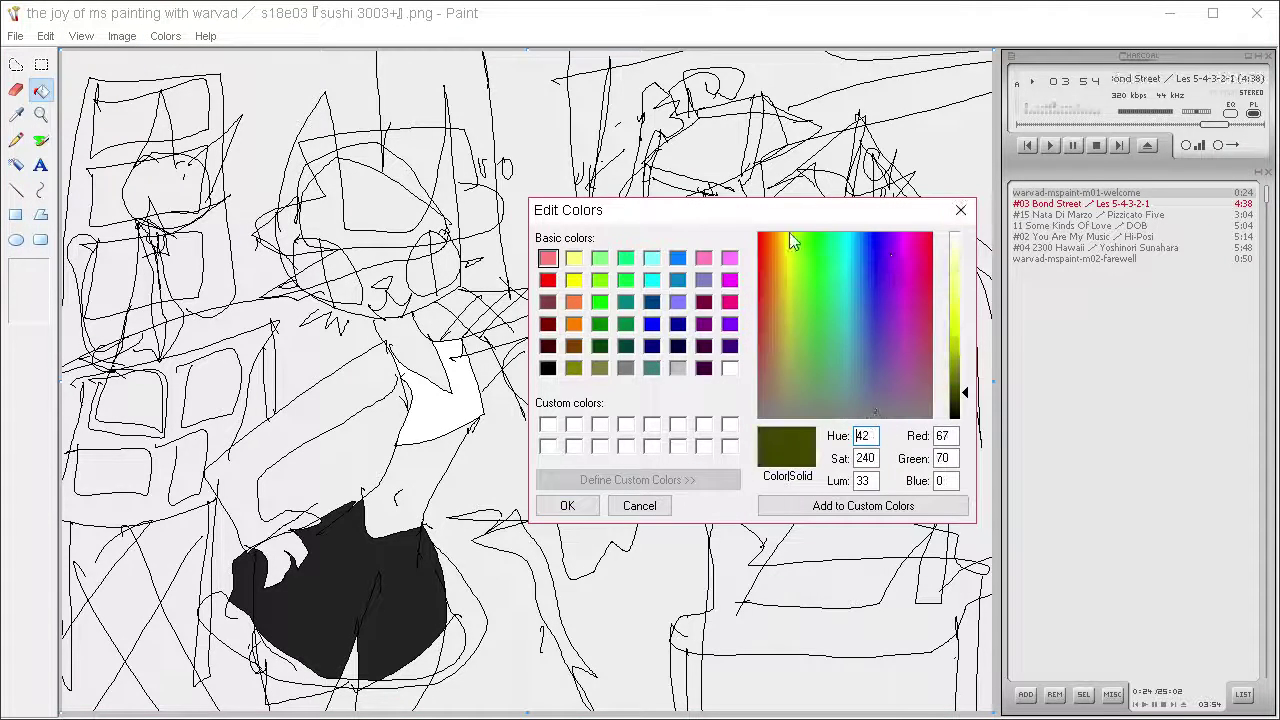
pyautogui.moveTo(964, 280); pyautogui.dragTo(964, 261)
pyautogui.moveTo(786, 232); pyautogui.dragTo(780, 306)
pyautogui.click(567, 505)
pyautogui.click(458, 446)
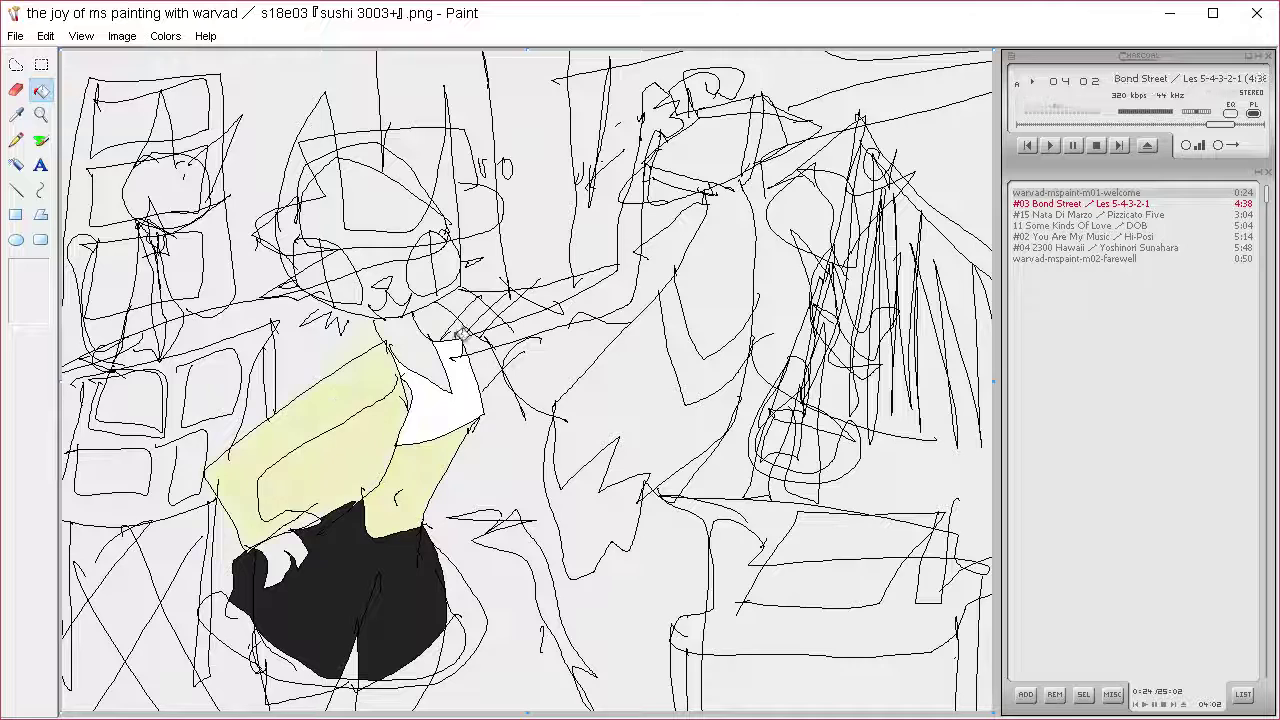
# Fill the cat's raised arm and hand, collar, back and face with the same pale yellow
pyautogui.click(578, 303)
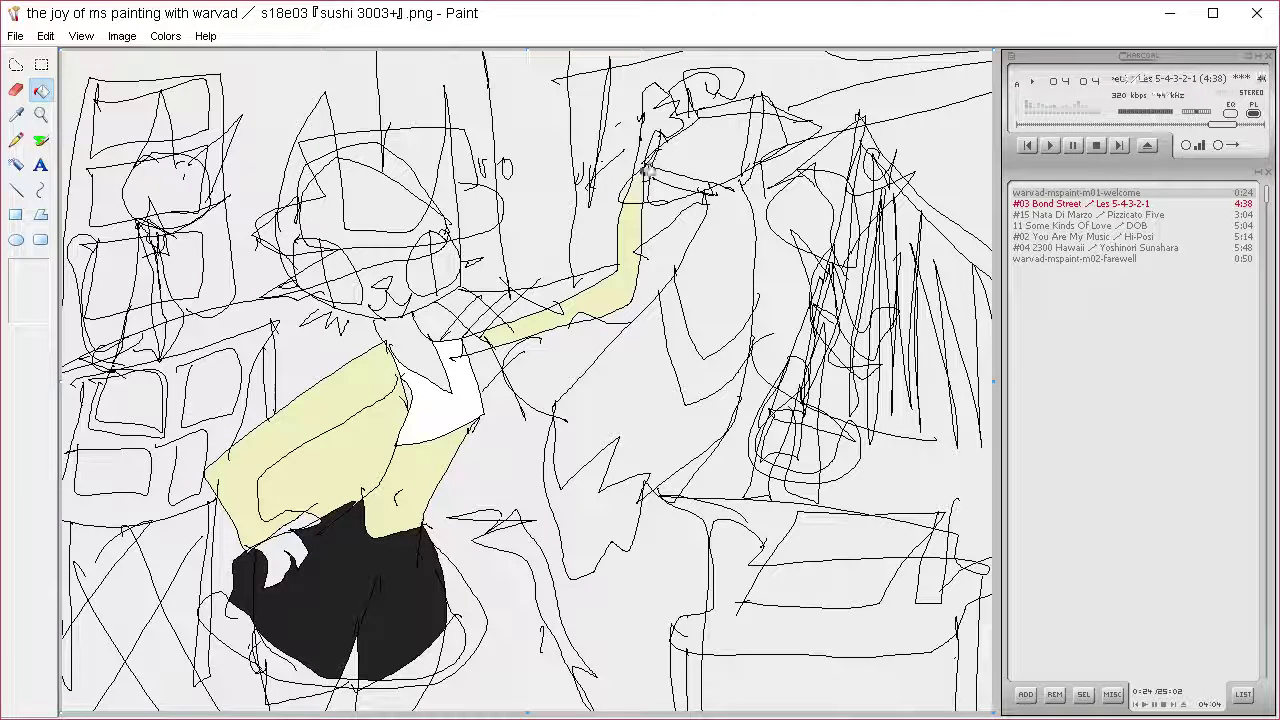
pyautogui.click(667, 106)
pyautogui.click(419, 346)
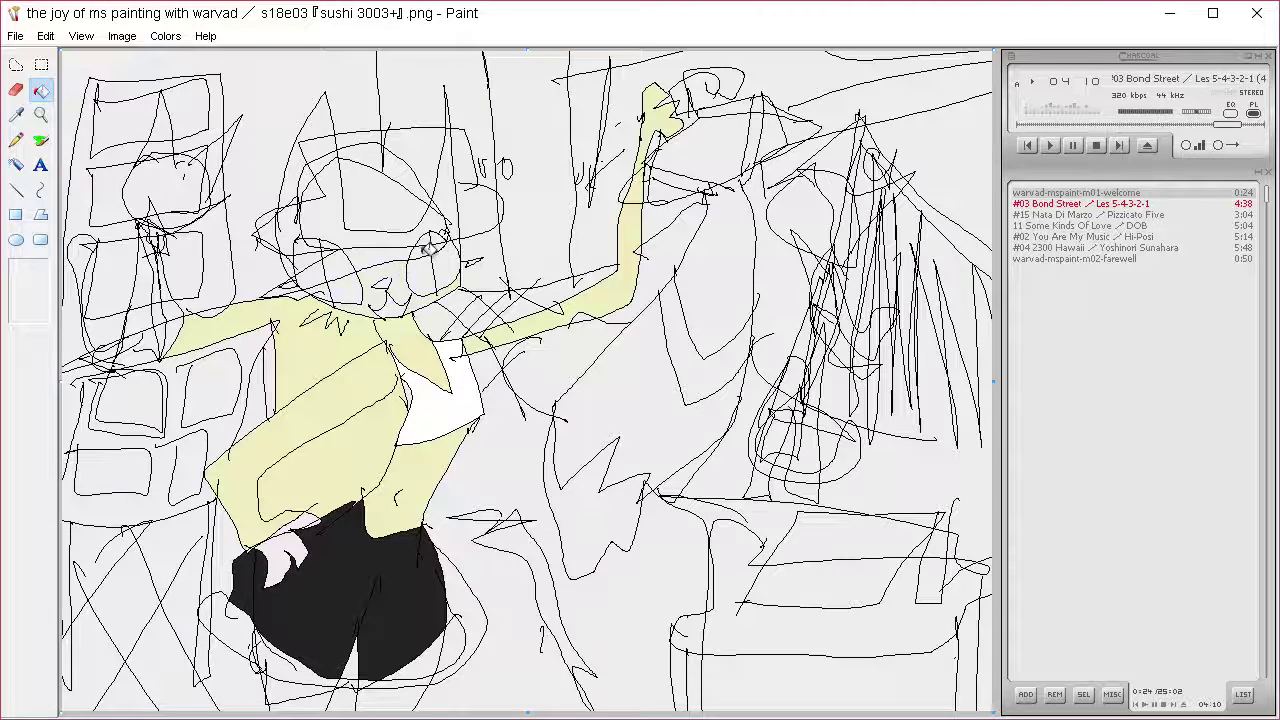
pyautogui.click(308, 250)
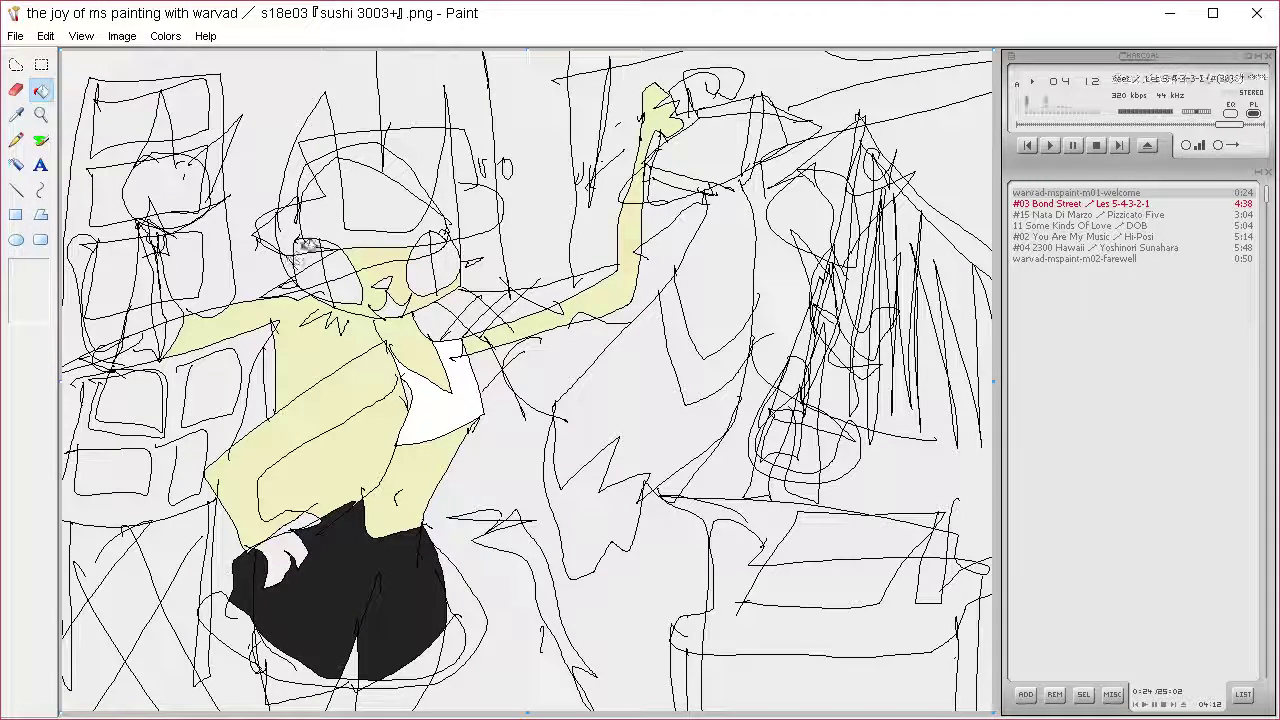
pyautogui.click(299, 259)
# Try to fill the cat's hat with the dark grey sampled from the trousers
pyautogui.click(17, 115)
pyautogui.click(322, 596)
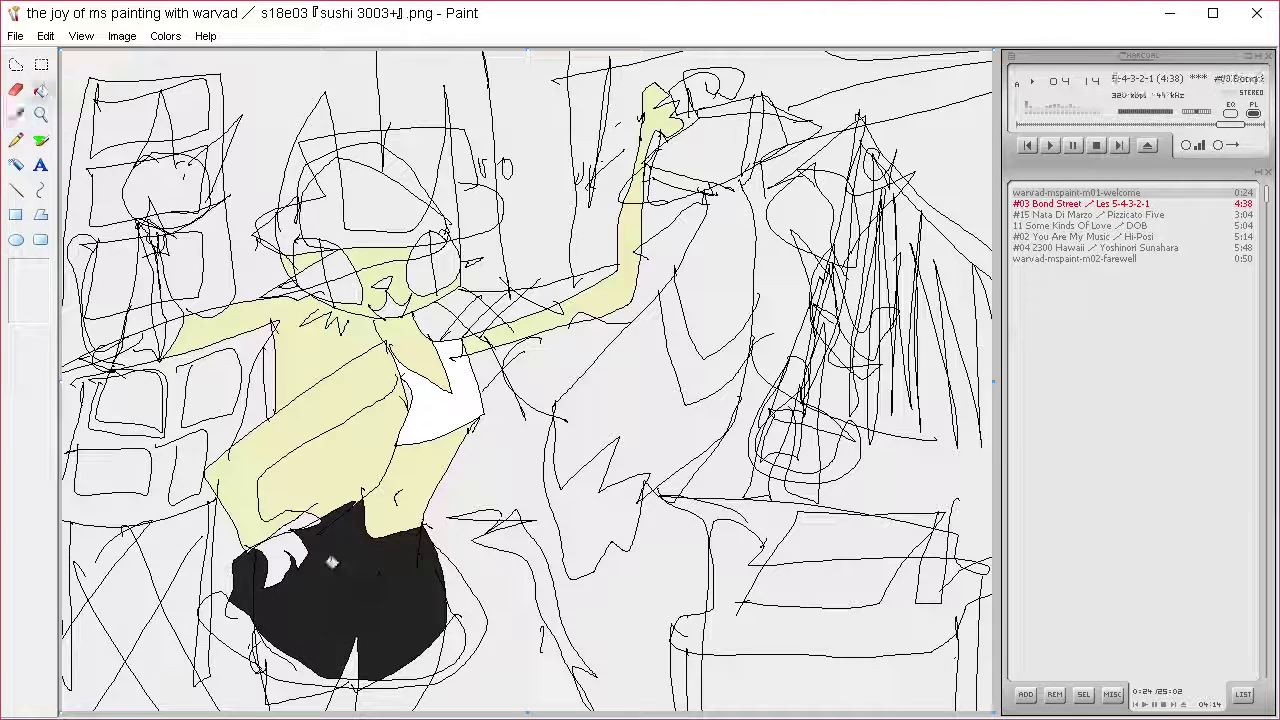
pyautogui.click(392, 203)
pyautogui.click(384, 236)
pyautogui.click(406, 162)
pyautogui.hotkey('ctrl', 'z')
pyautogui.hotkey('ctrl', 'z')
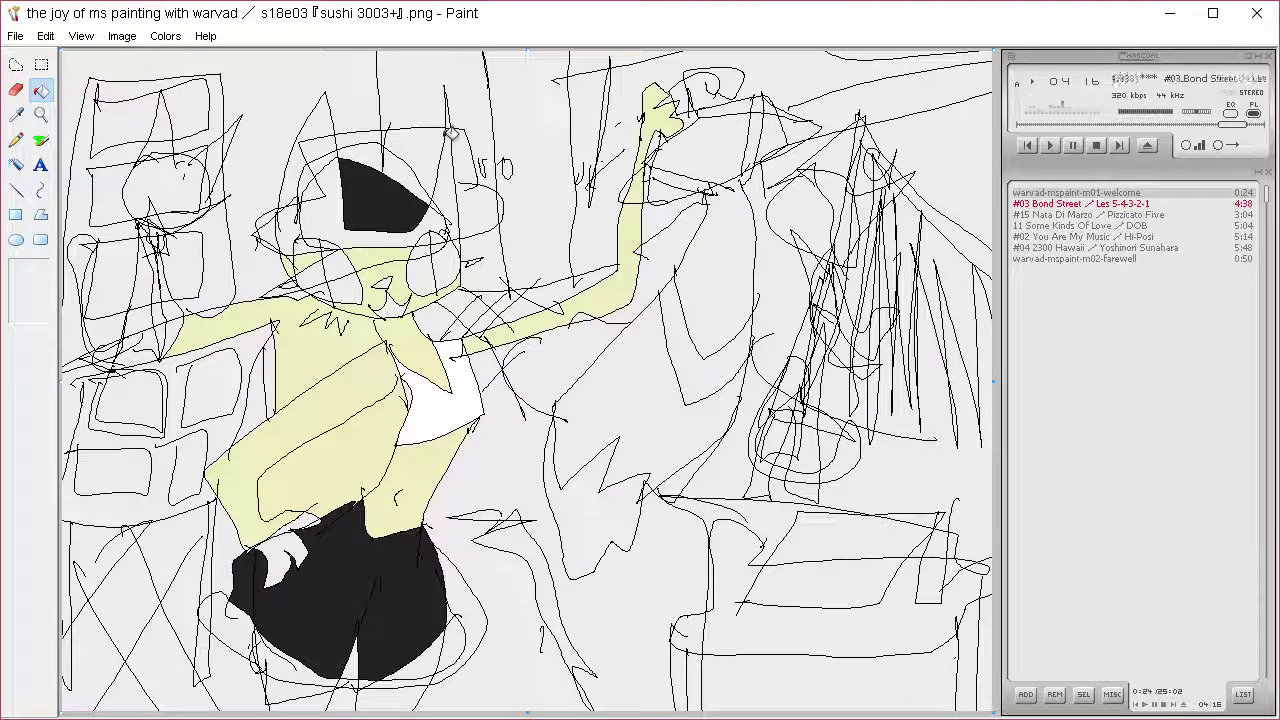
pyautogui.hotkey('ctrl', 'z')
# Mix a bright red (red 251, green 0, blue 6) and fill the crown and brim sections of the cat's hat
pyautogui.click(165, 36)
pyautogui.click(180, 52)
pyautogui.click(637, 479)
pyautogui.click(925, 240)
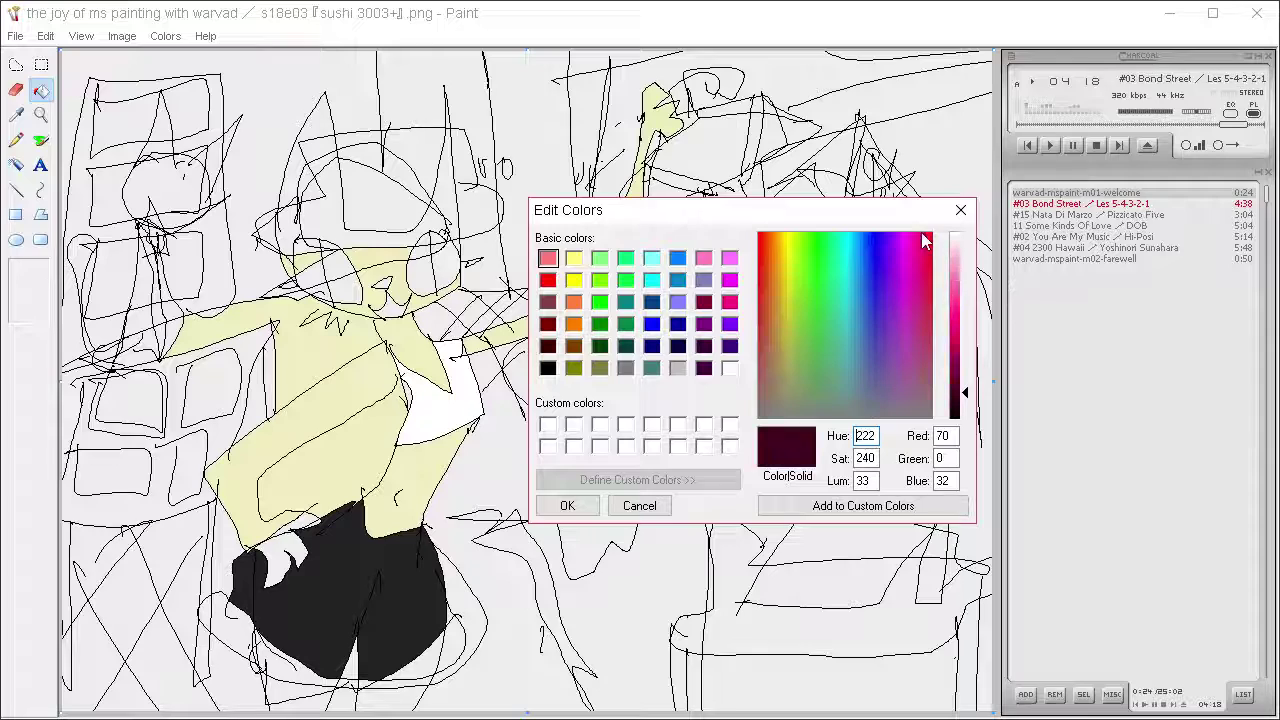
pyautogui.moveTo(965, 392); pyautogui.dragTo(965, 327)
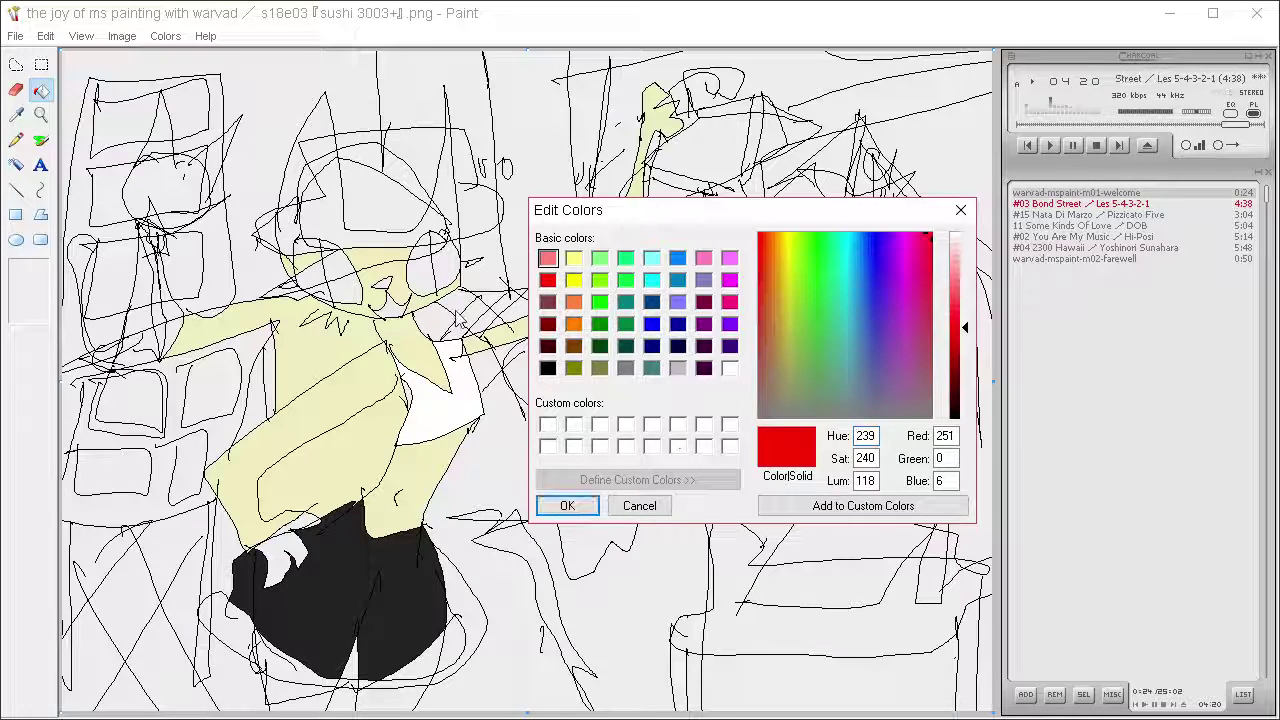
pyautogui.click(567, 505)
pyautogui.click(390, 190)
pyautogui.click(330, 228)
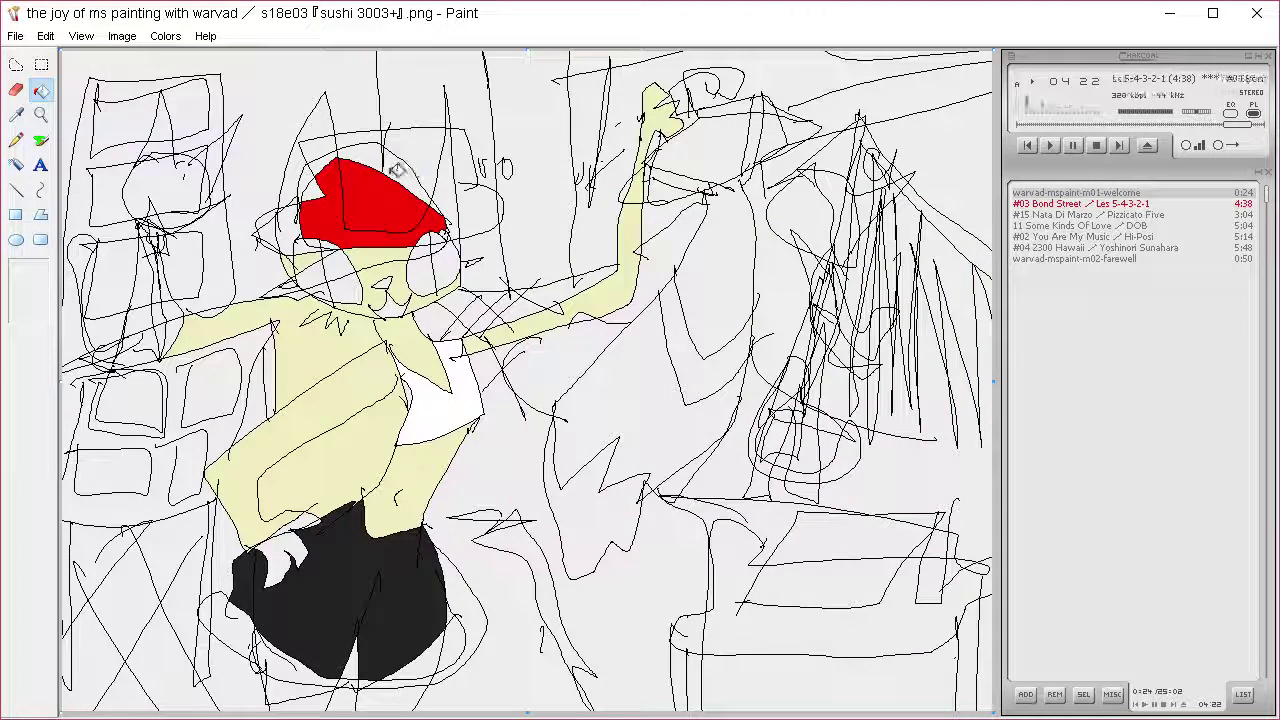
pyautogui.click(398, 173)
pyautogui.click(284, 229)
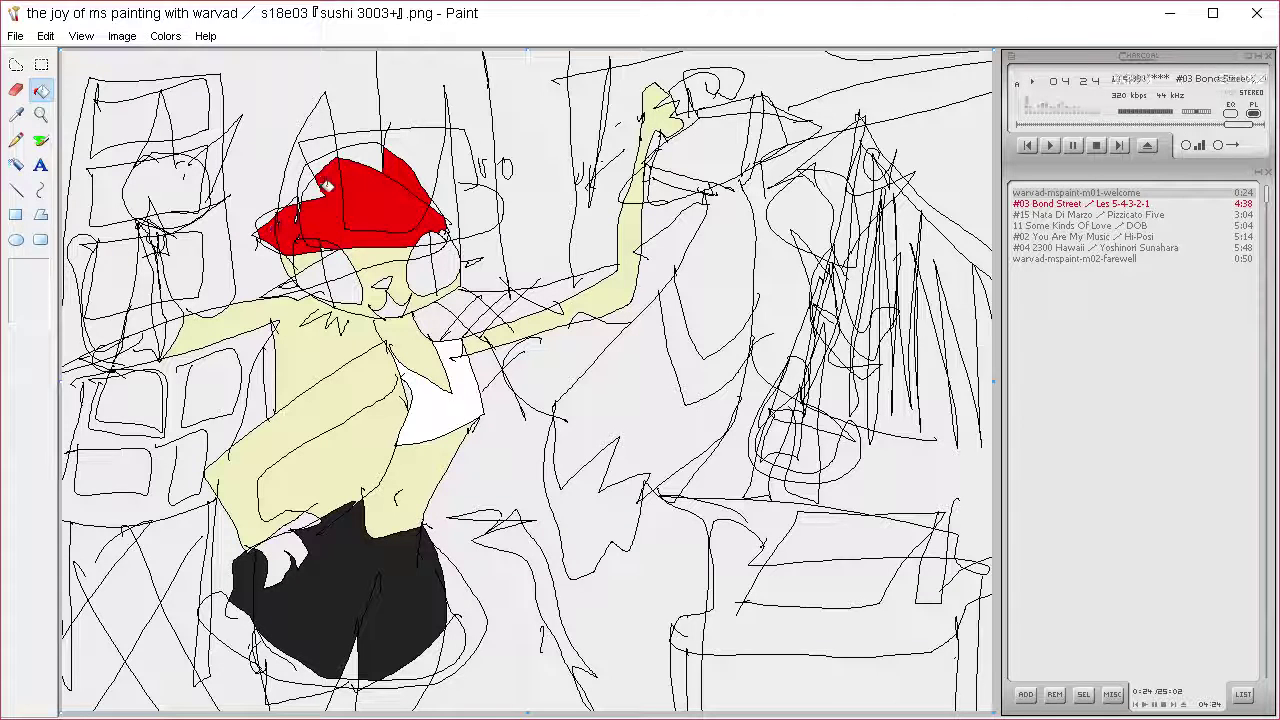
# Fill the remaining unfilled crown sections of the cat's hat with the same bright red
pyautogui.click(321, 189)
pyautogui.click(330, 156)
pyautogui.click(360, 154)
pyautogui.hotkey('ctrl', 'z')
pyautogui.hotkey('ctrl', 'z')
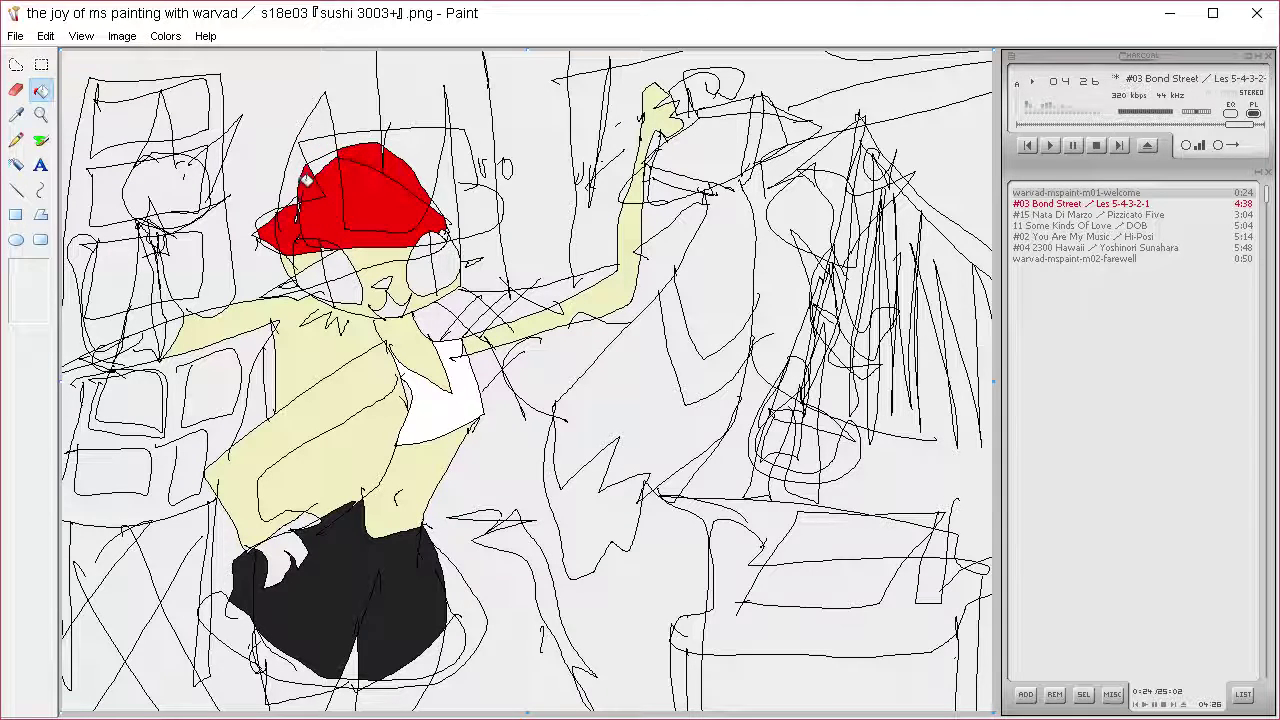
pyautogui.click(307, 178)
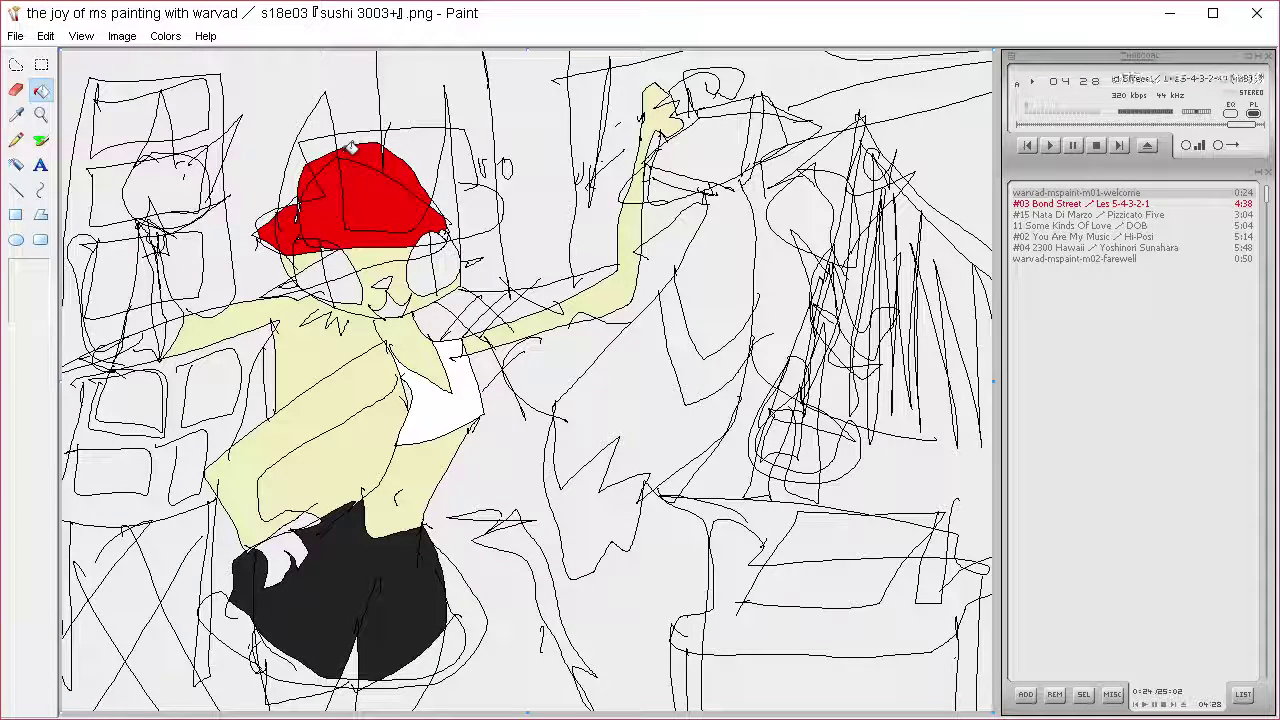
# Mix a dark brown with red 125, green 75 and blue 0 as the fill colour
pyautogui.click(165, 35)
pyautogui.click(178, 54)
pyautogui.click(689, 479)
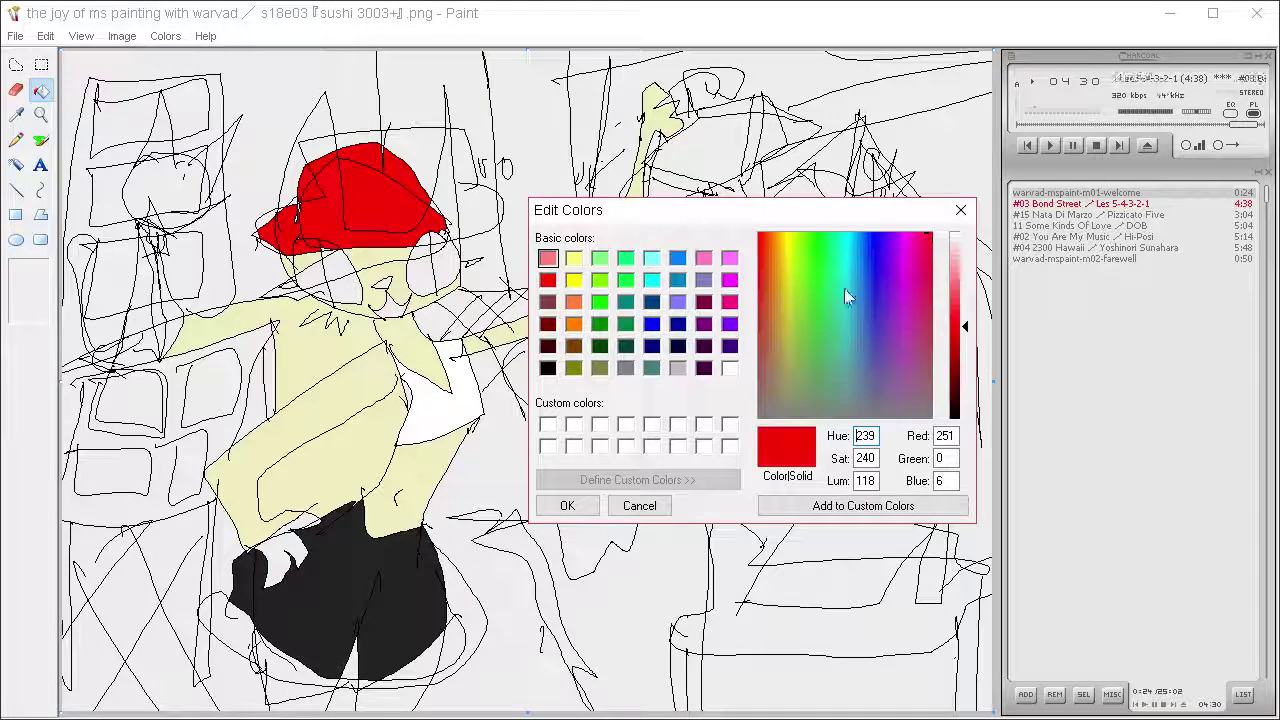
pyautogui.moveTo(844, 296); pyautogui.dragTo(851, 232)
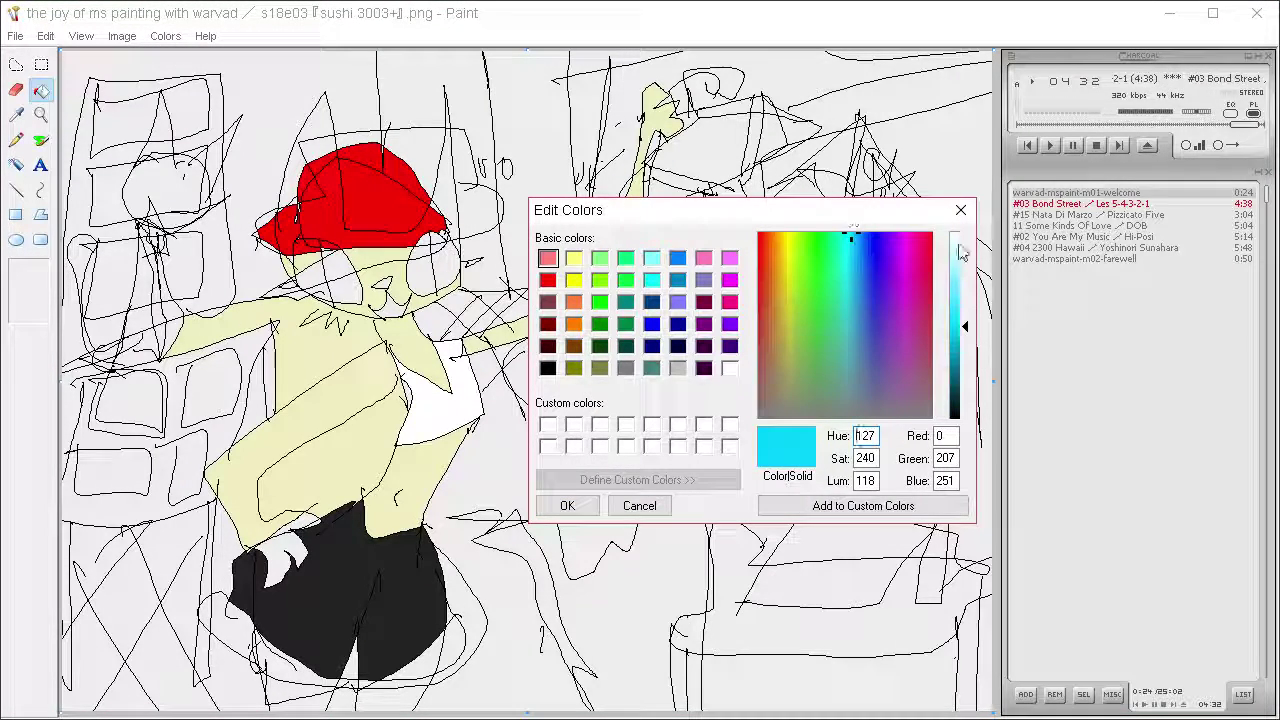
pyautogui.moveTo(960, 253); pyautogui.dragTo(962, 283)
pyautogui.moveTo(852, 238); pyautogui.dragTo(765, 232)
pyautogui.click(958, 374)
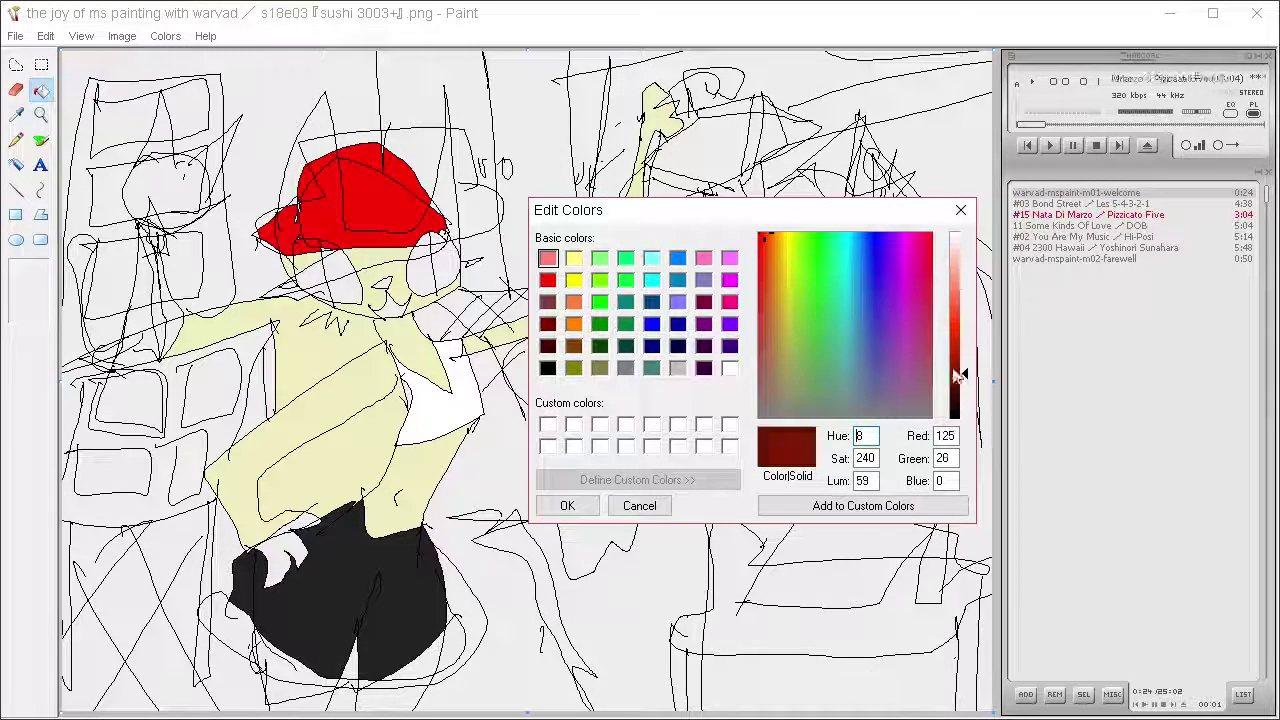
pyautogui.moveTo(772, 358); pyautogui.dragTo(766, 210)
pyautogui.click(567, 505)
# Fill all sections of the cat's two large eye ovals with the dark brown
pyautogui.click(430, 268)
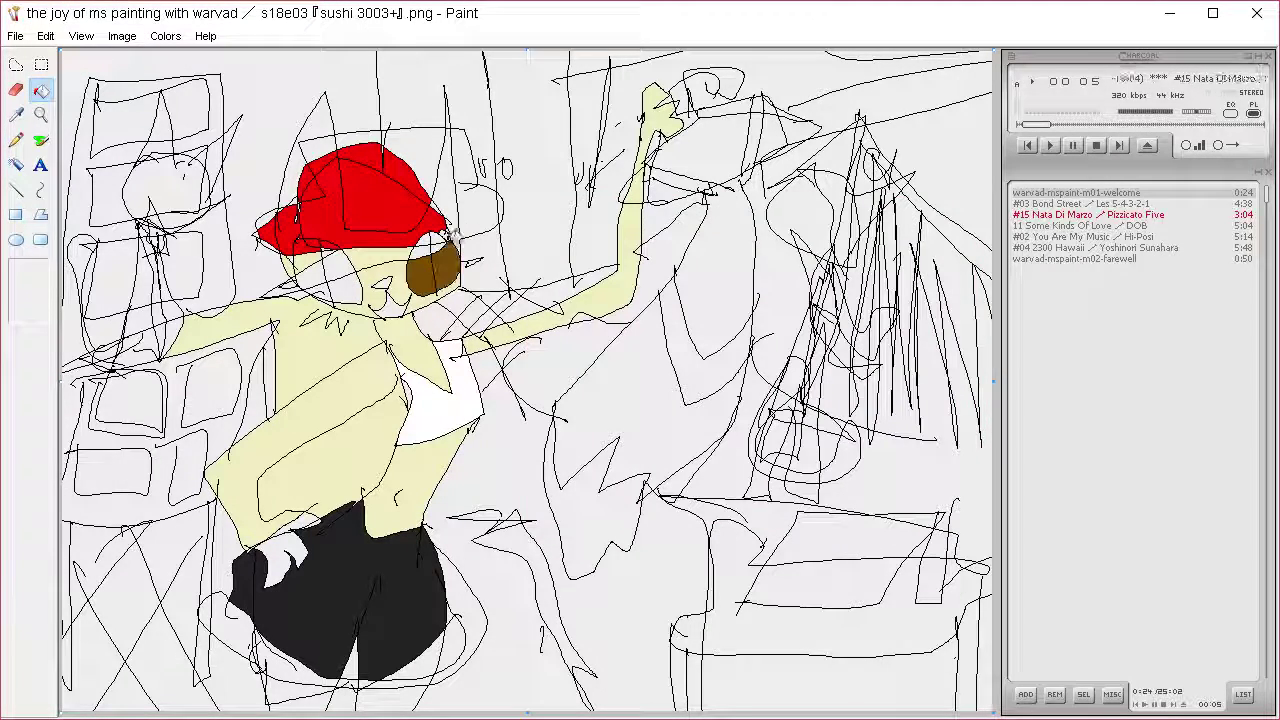
pyautogui.click(336, 258)
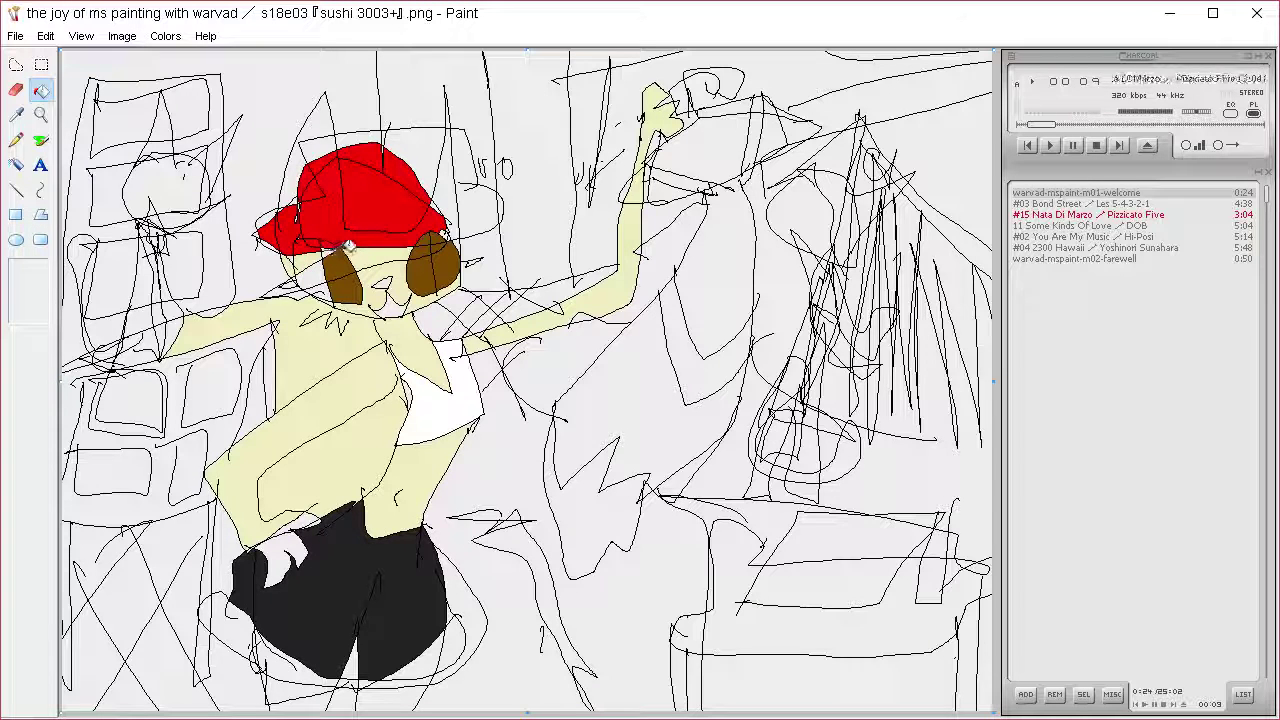
pyautogui.click(307, 261)
pyautogui.click(318, 289)
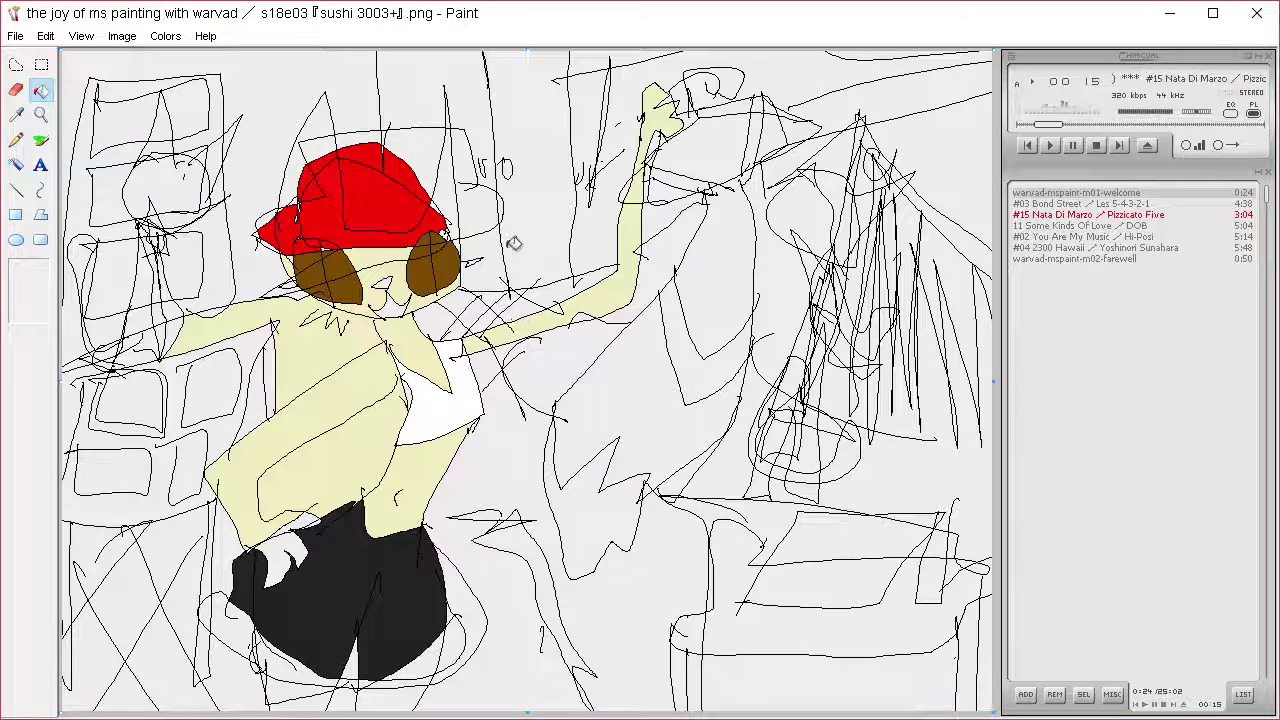
# Lighten the dark brown slightly and refill every section of both eye ovals with it
pyautogui.click(165, 36)
pyautogui.click(180, 58)
pyautogui.click(694, 480)
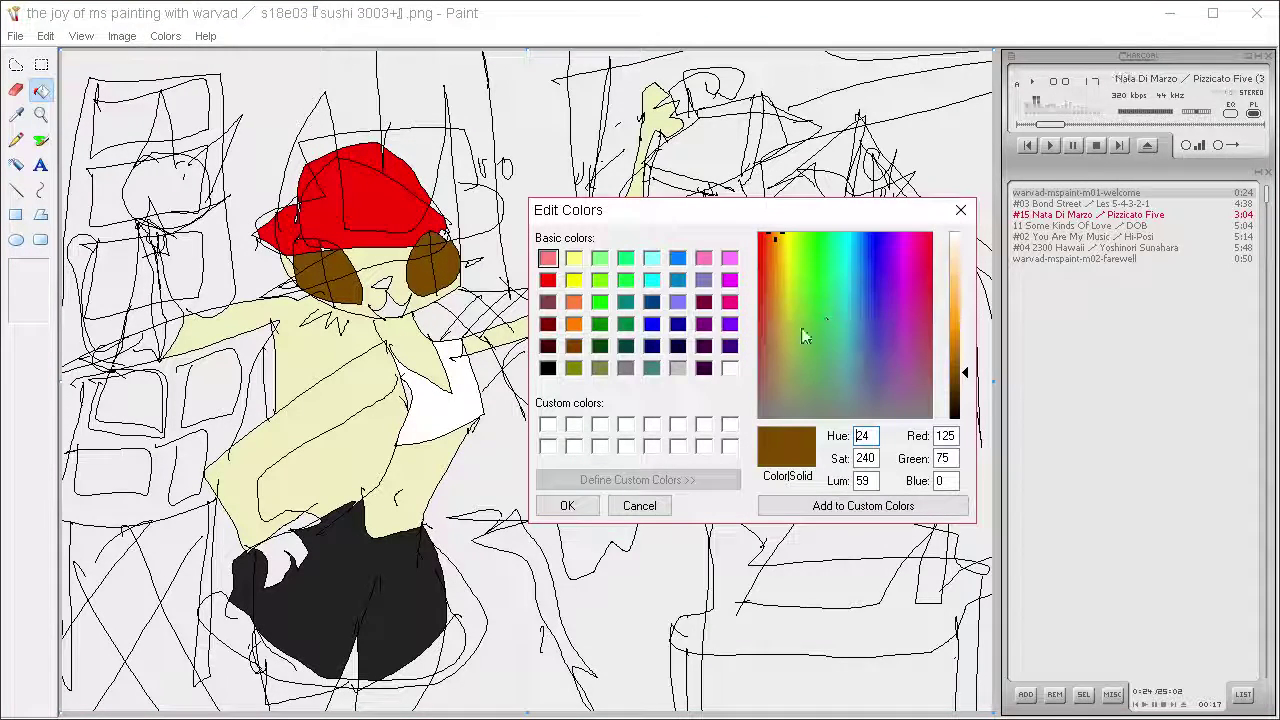
pyautogui.moveTo(962, 372); pyautogui.dragTo(962, 356)
pyautogui.click(567, 505)
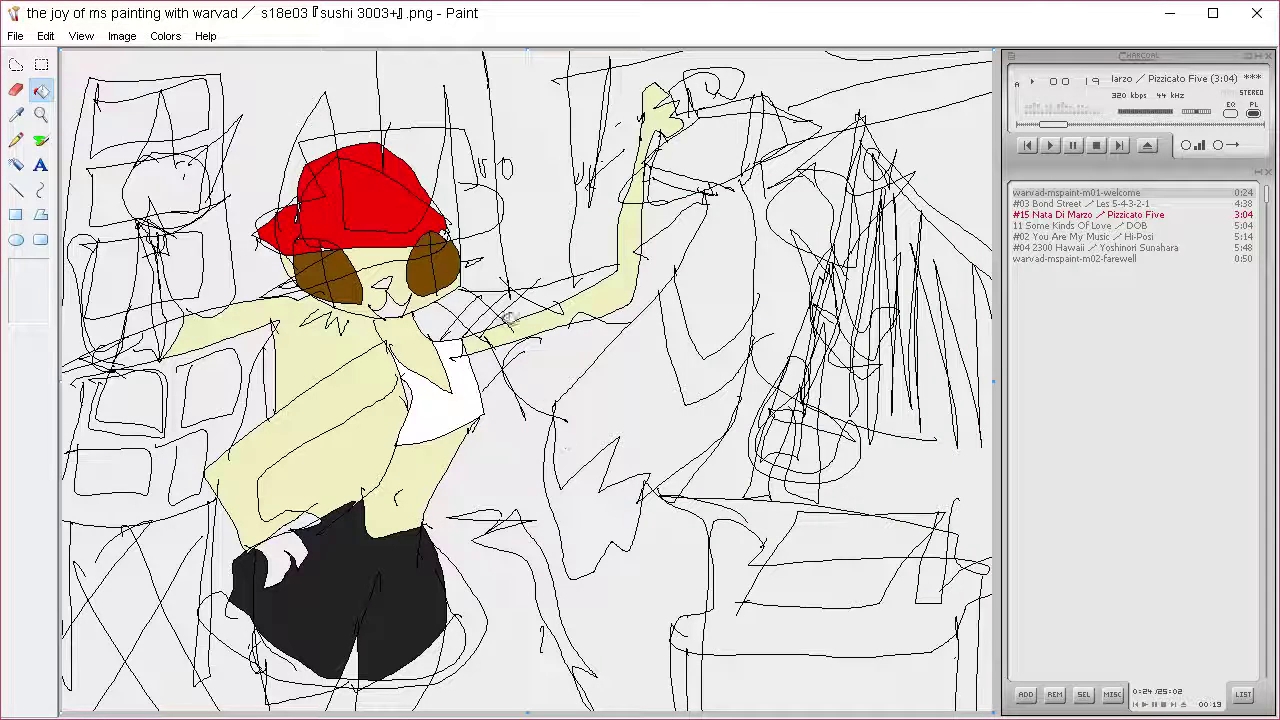
pyautogui.click(450, 262)
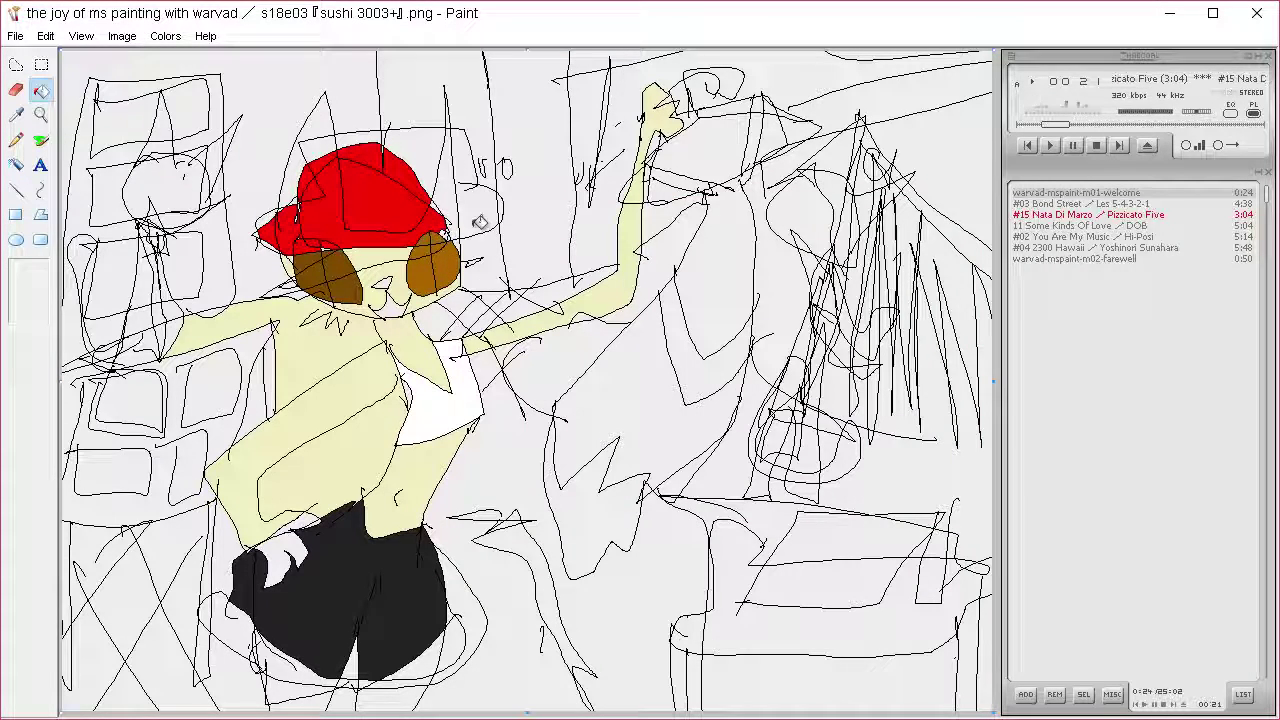
pyautogui.click(332, 265)
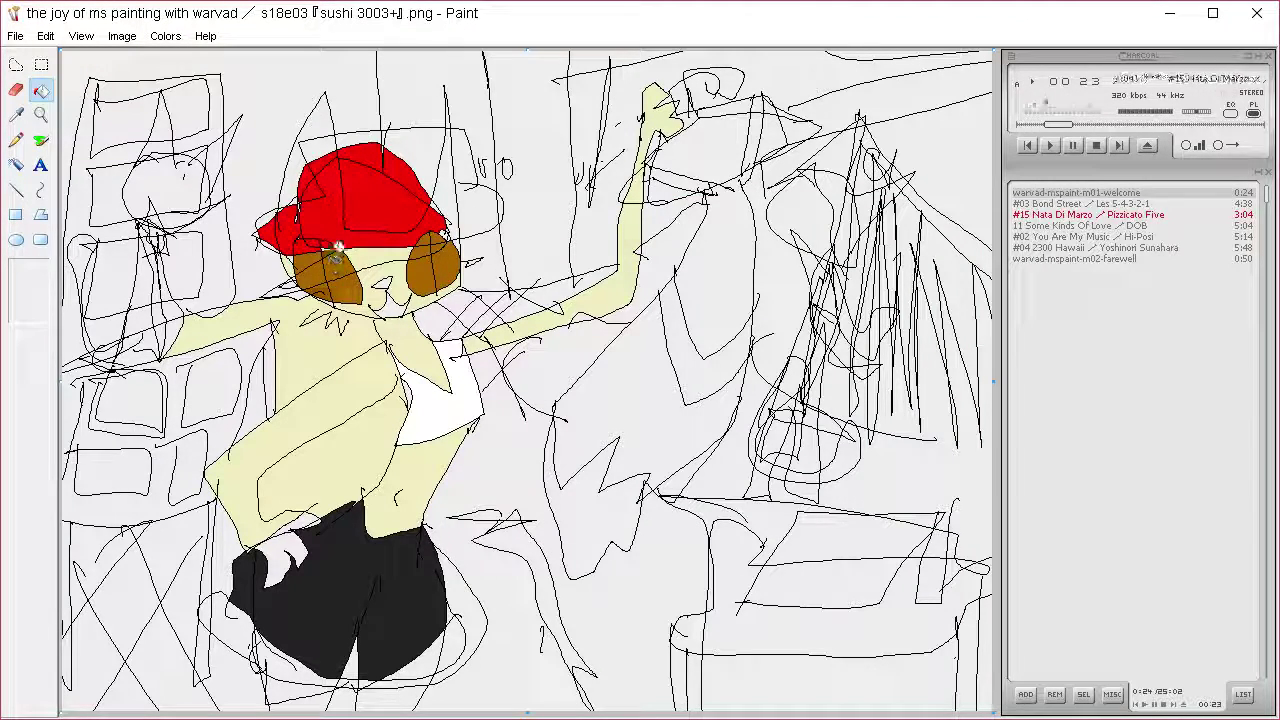
pyautogui.hotkey('ctrl', 'z')
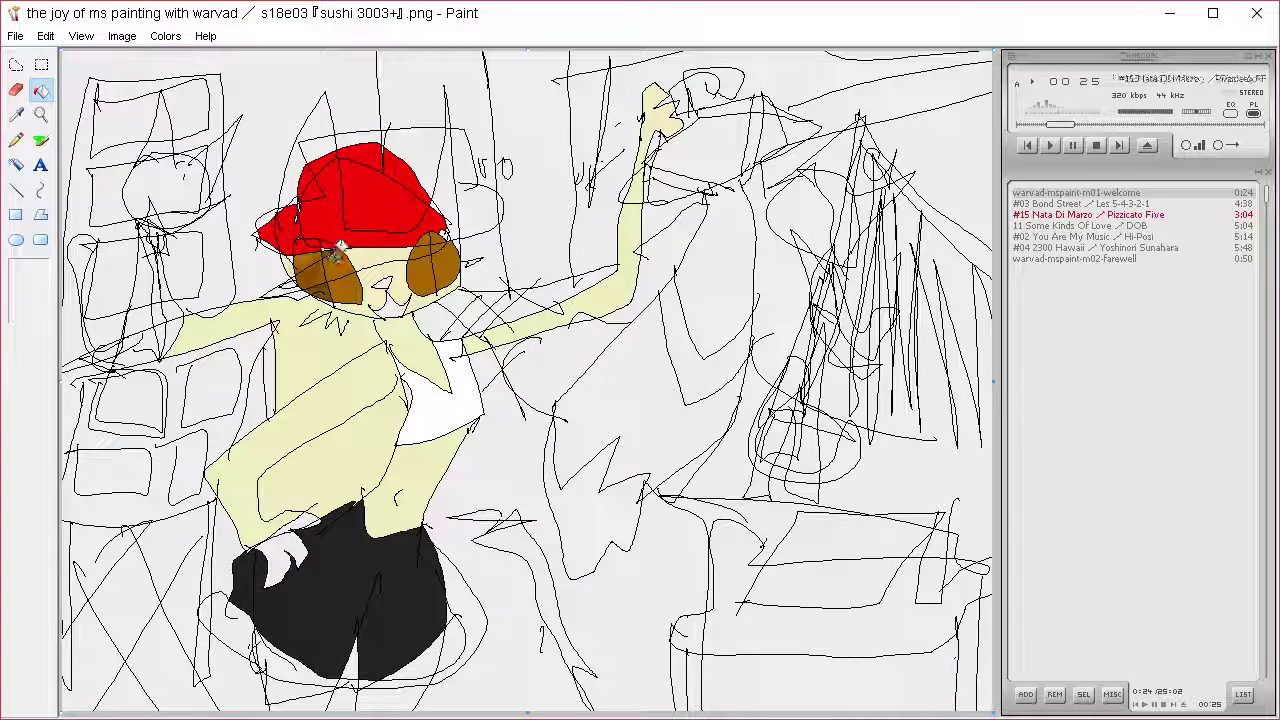
pyautogui.click(332, 287)
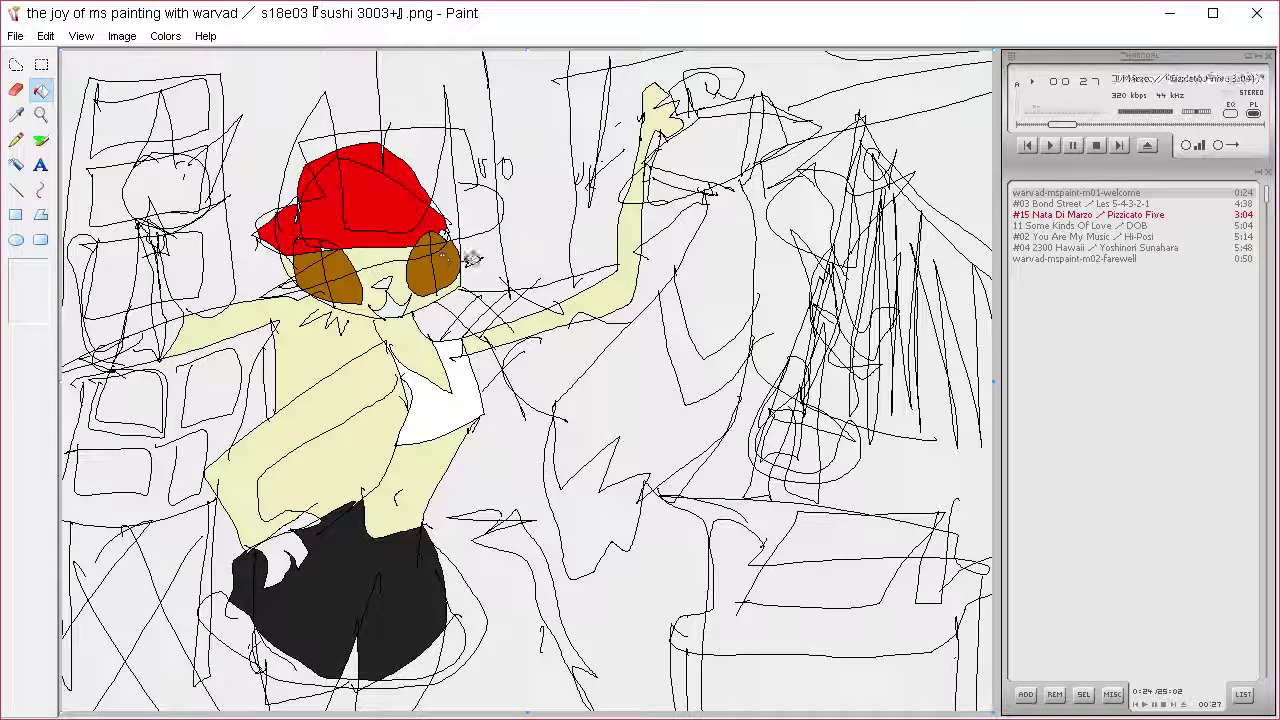
# Mix a medium grey (red 104, green 111, blue 102) and fill the cat's nose with it
pyautogui.click(167, 36)
pyautogui.click(205, 59)
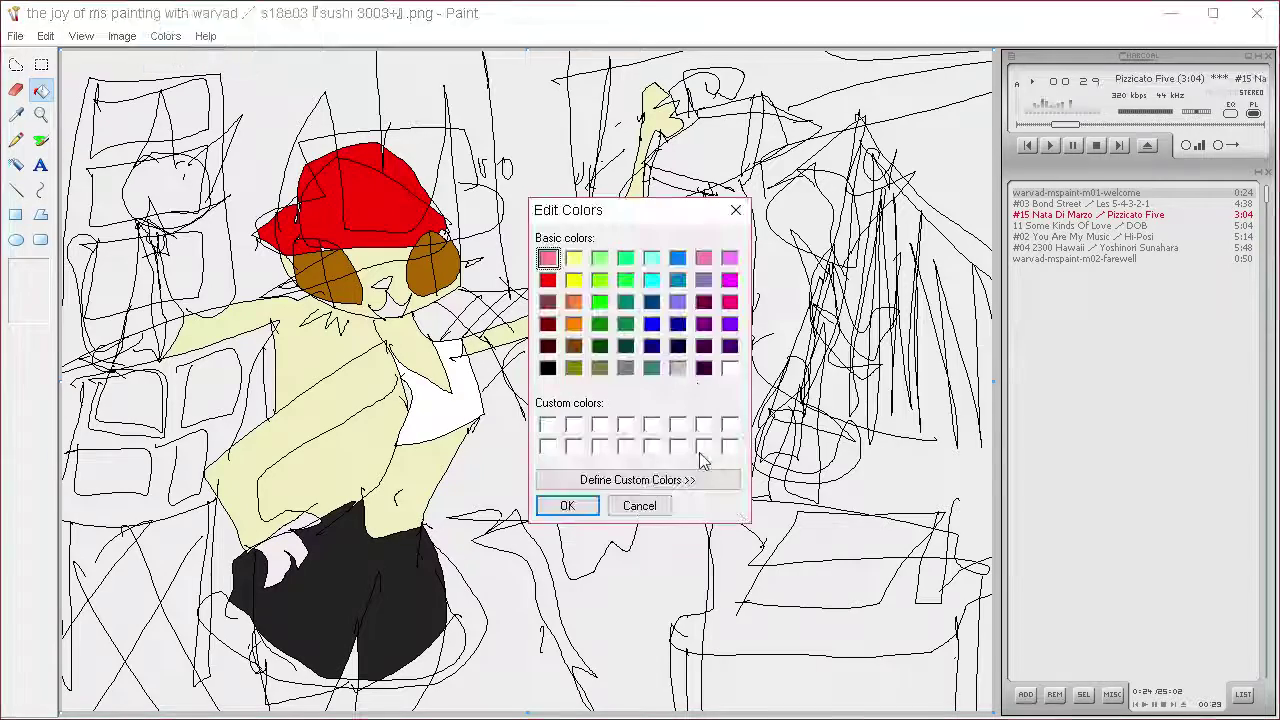
pyautogui.click(637, 479)
pyautogui.click(808, 410)
pyautogui.moveTo(965, 365); pyautogui.dragTo(966, 338)
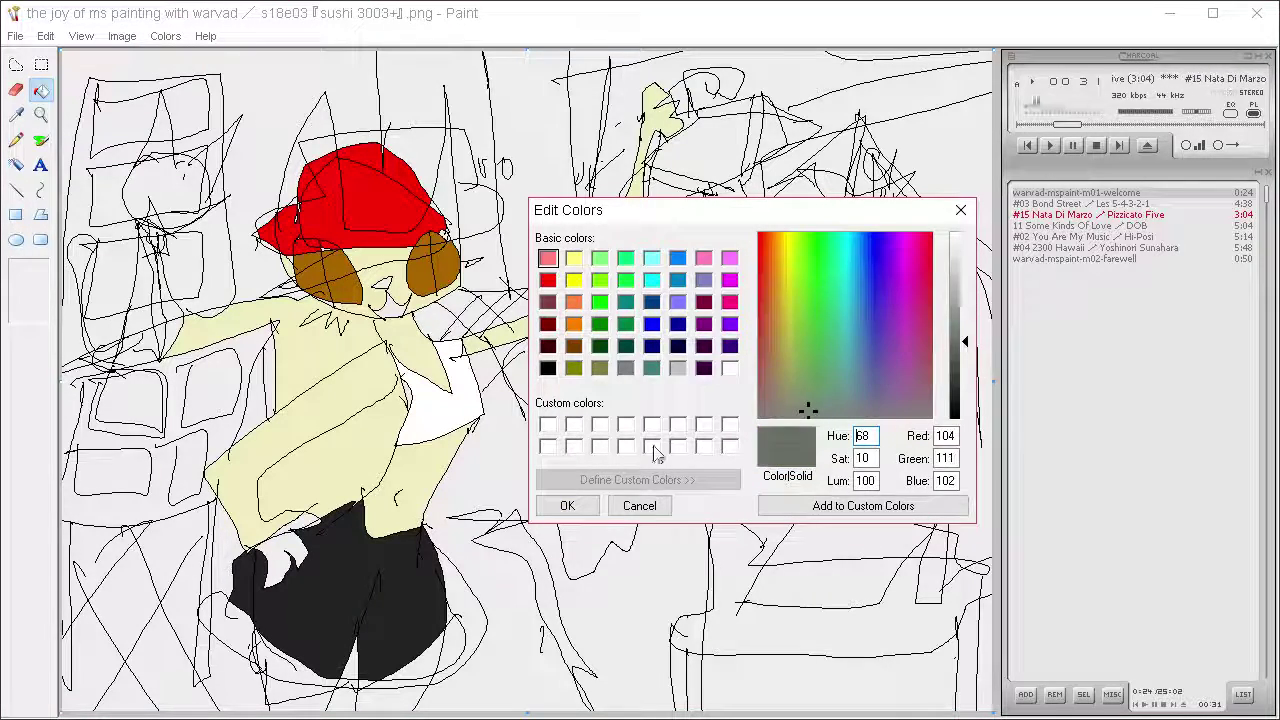
pyautogui.click(567, 505)
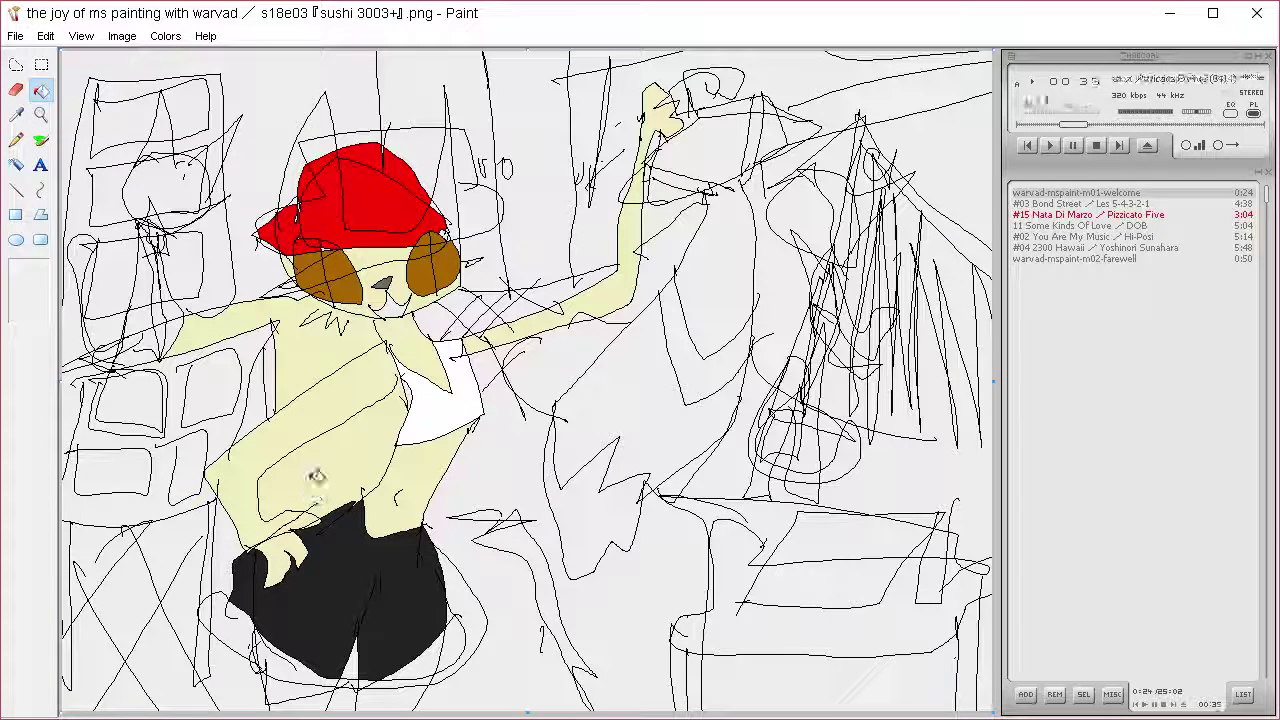
# Choose a near-white (red, green and blue 251) and fill the area behind the cat's neck and shoulder, plus one floor diamond
pyautogui.click(17, 115)
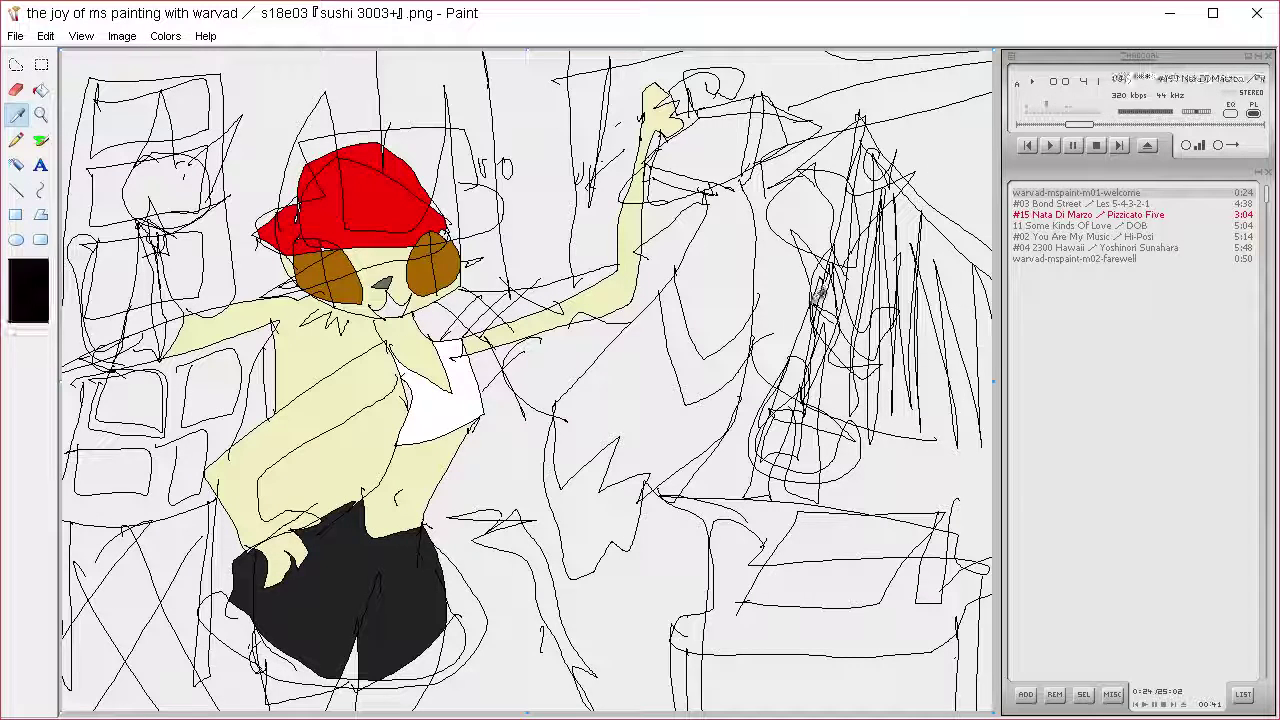
pyautogui.click(812, 297)
pyautogui.click(18, 141)
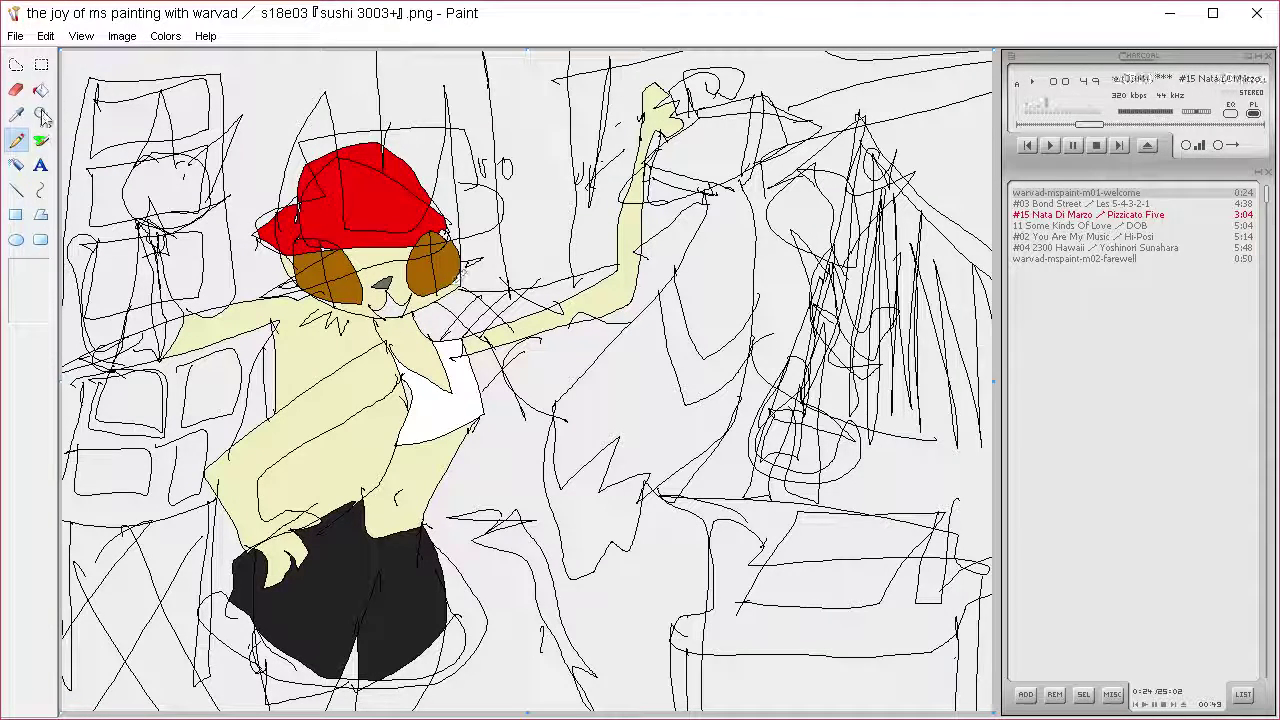
pyautogui.click(175, 57)
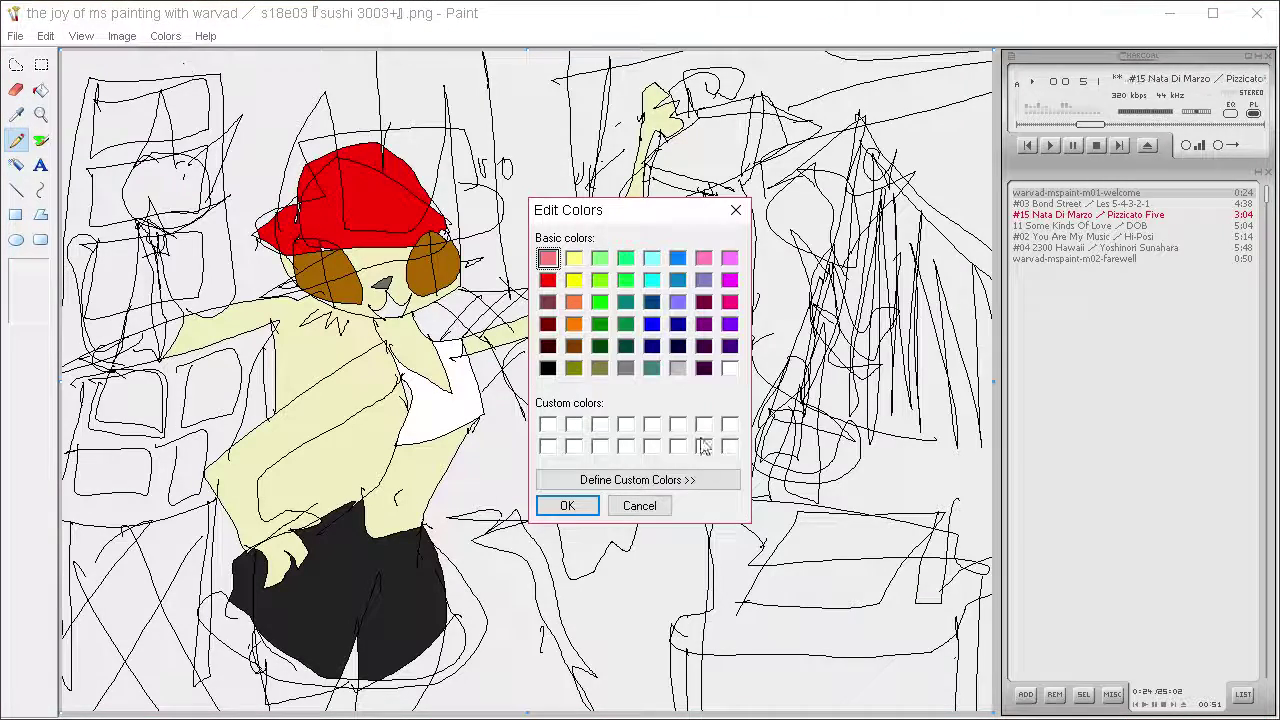
pyautogui.click(560, 484)
pyautogui.click(567, 505)
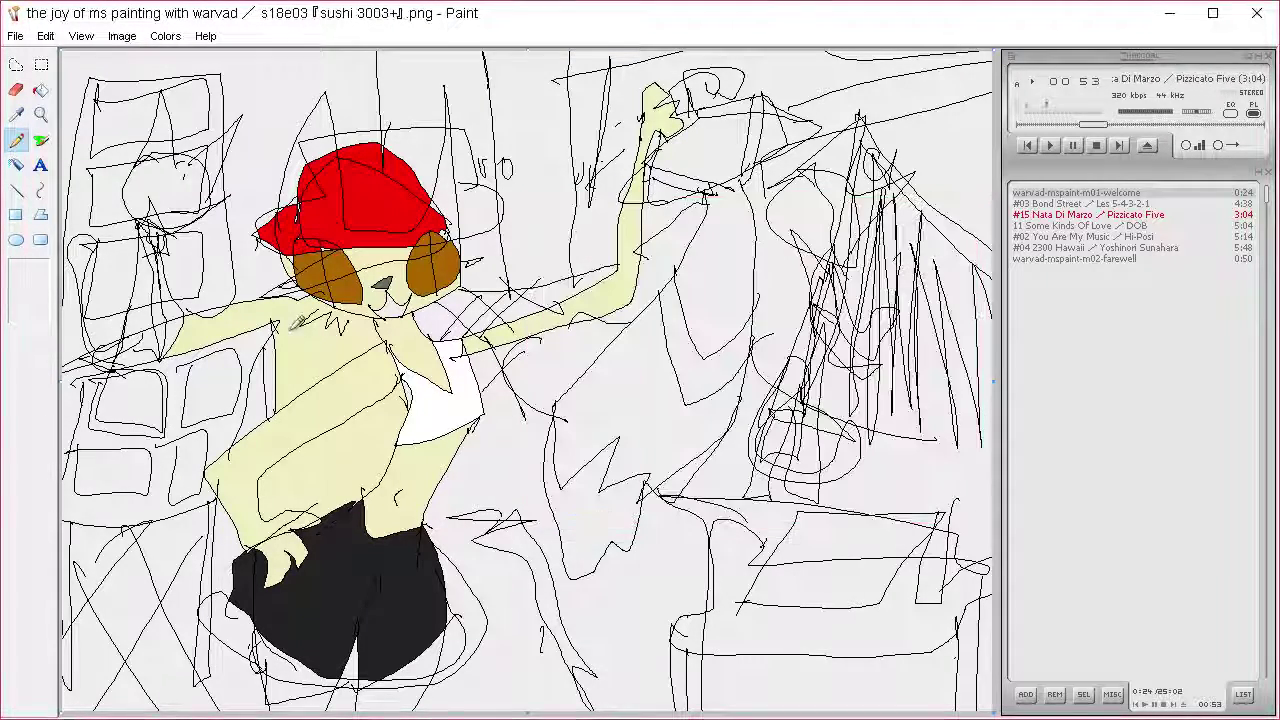
pyautogui.click(40, 90)
pyautogui.click(370, 336)
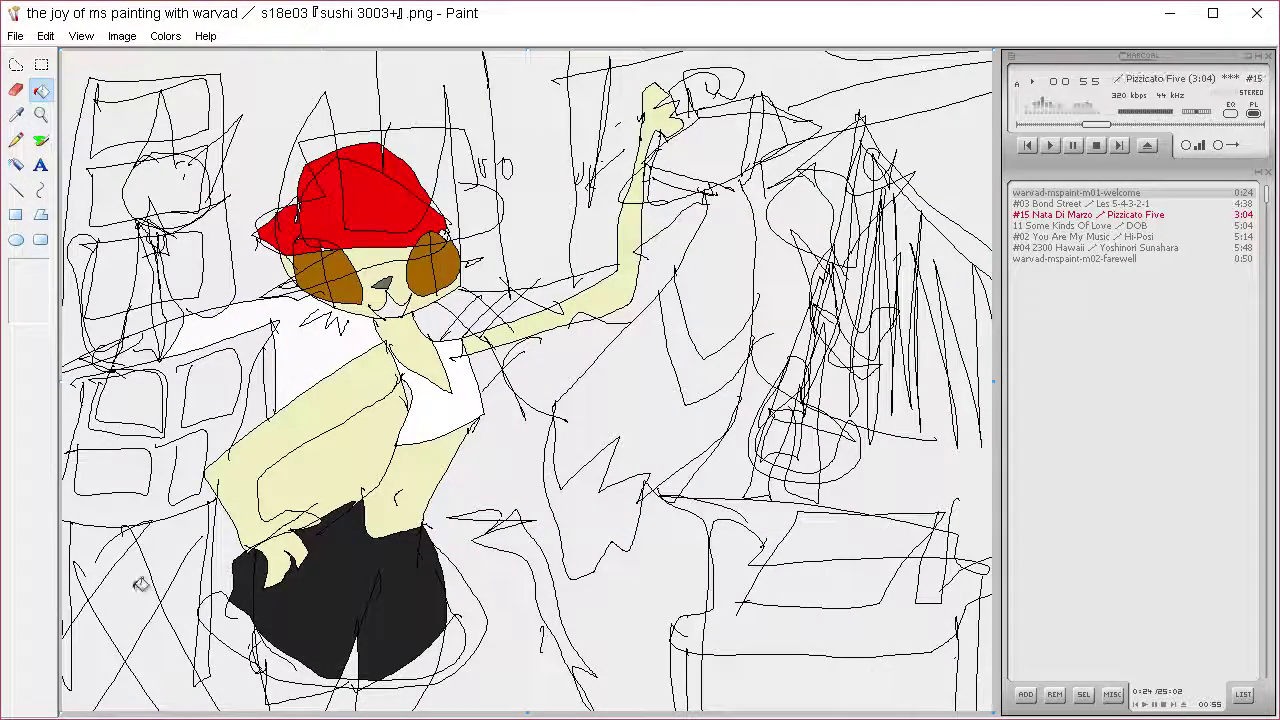
# Mix a very pale blue and fill the pattern sections beside the white floor diamond below the tiled surface
pyautogui.click(165, 36)
pyautogui.click(175, 57)
pyautogui.click(722, 483)
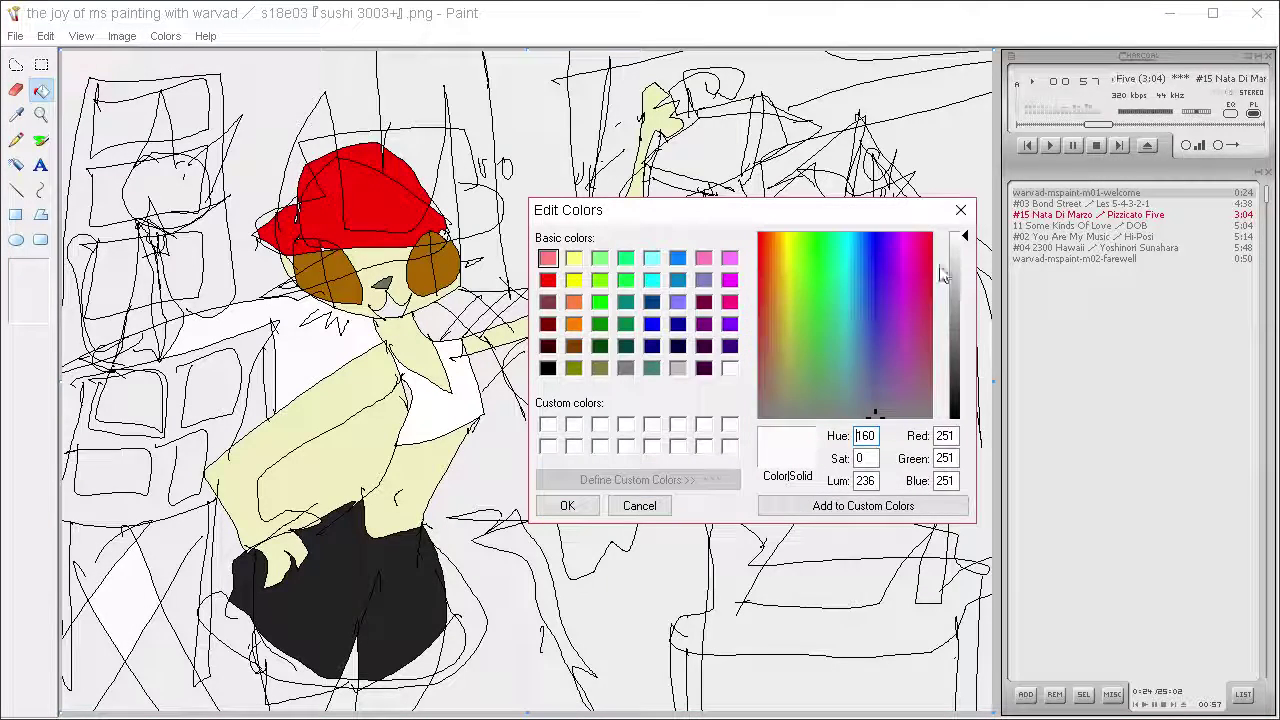
pyautogui.click(861, 237)
pyautogui.moveTo(963, 232); pyautogui.dragTo(963, 240)
pyautogui.click(567, 505)
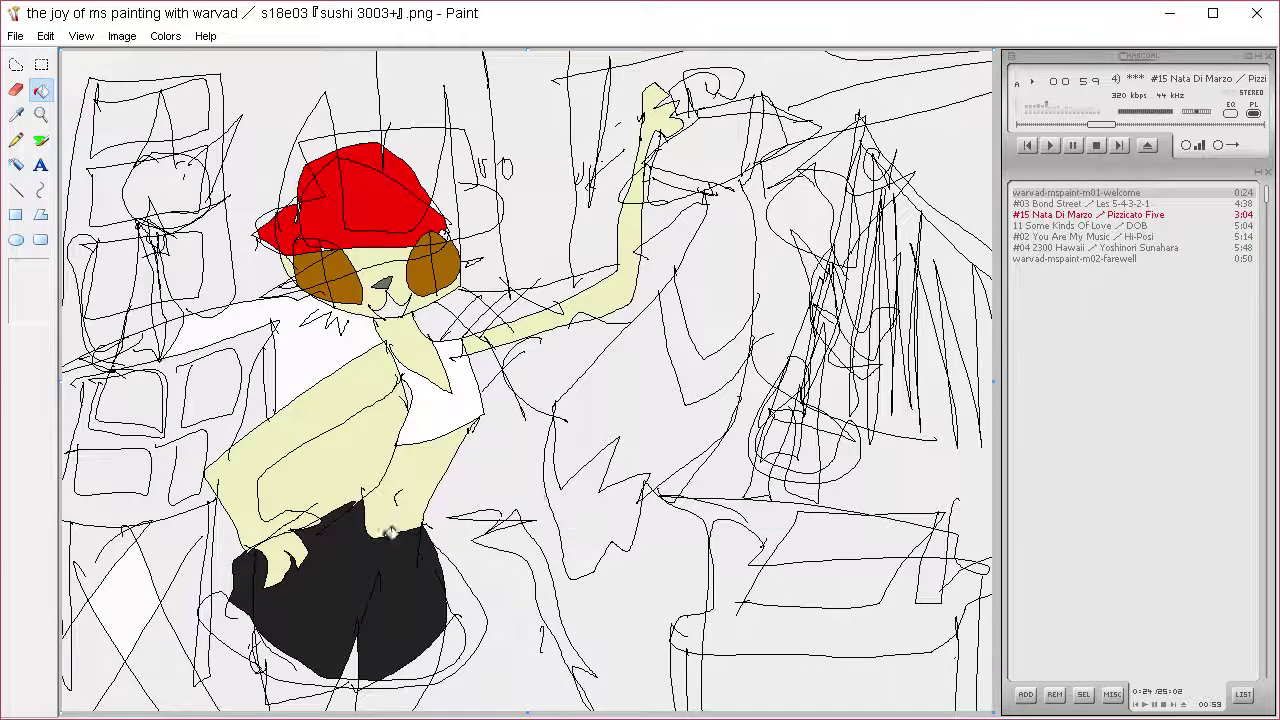
pyautogui.click(28, 115)
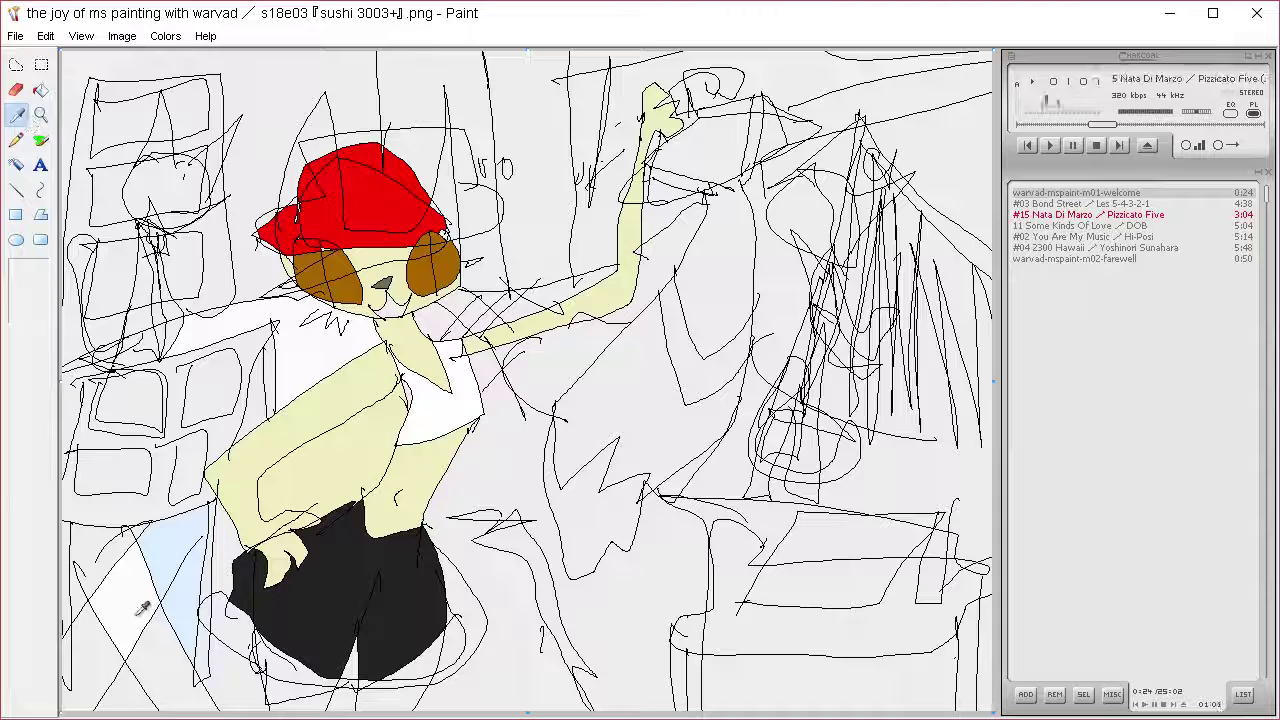
pyautogui.click(172, 590)
pyautogui.click(160, 662)
# Fill the remaining sections of the floor's diamond pattern with white and pale blue sampled from the finished ones
pyautogui.click(24, 116)
pyautogui.click(142, 598)
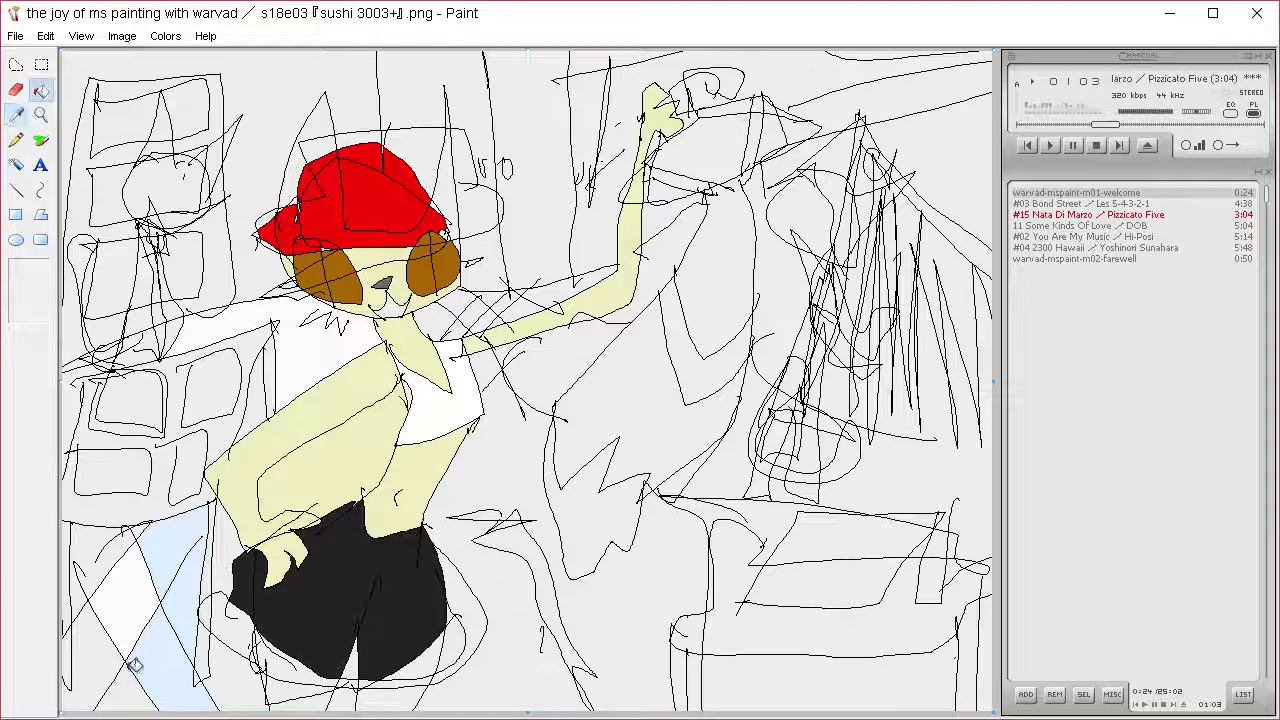
pyautogui.click(134, 668)
pyautogui.click(24, 115)
pyautogui.click(183, 551)
pyautogui.click(86, 645)
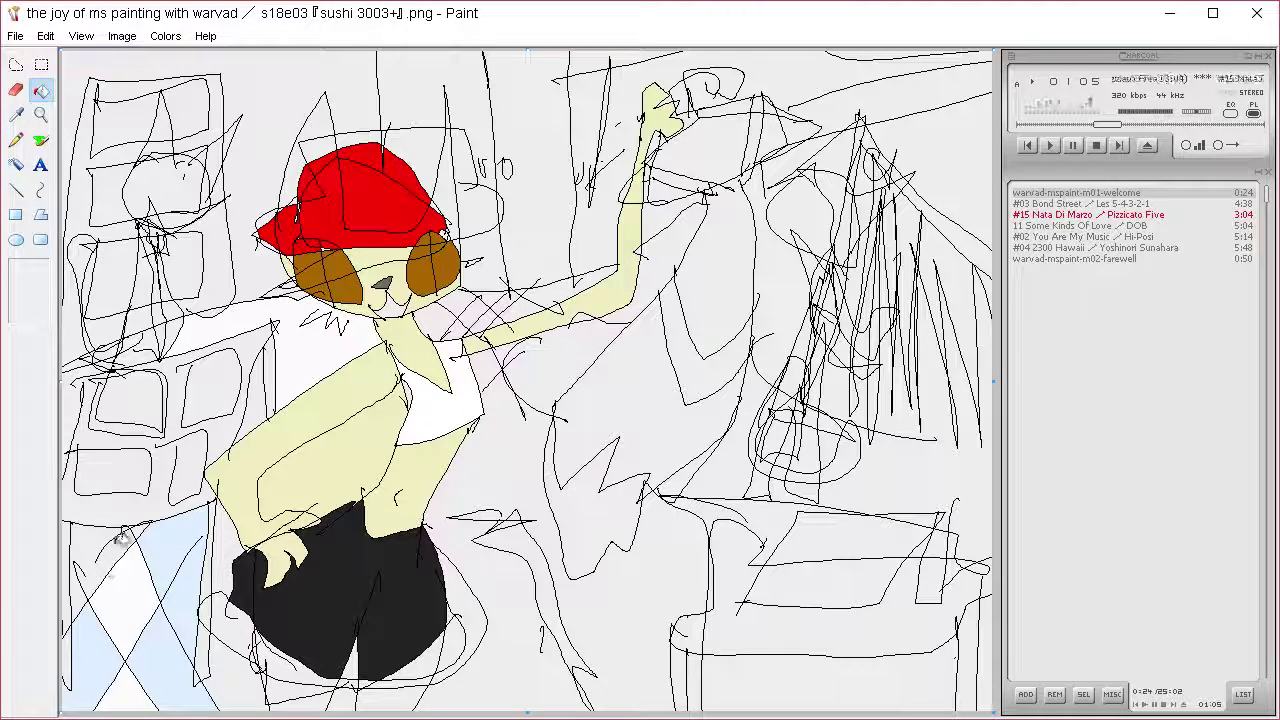
pyautogui.click(100, 560)
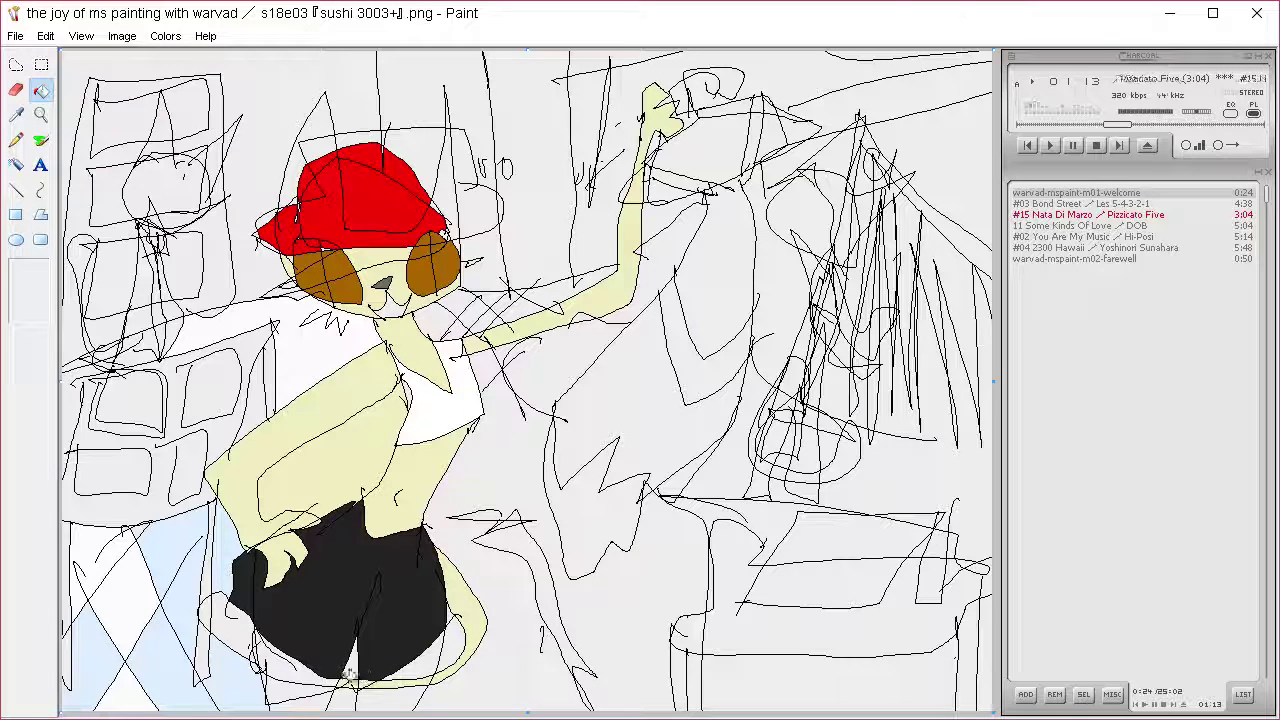
# Fill the lower and curled tip sections of the cat's tail with the pale yellow body colour
pyautogui.click(288, 663)
pyautogui.click(233, 634)
pyautogui.click(216, 612)
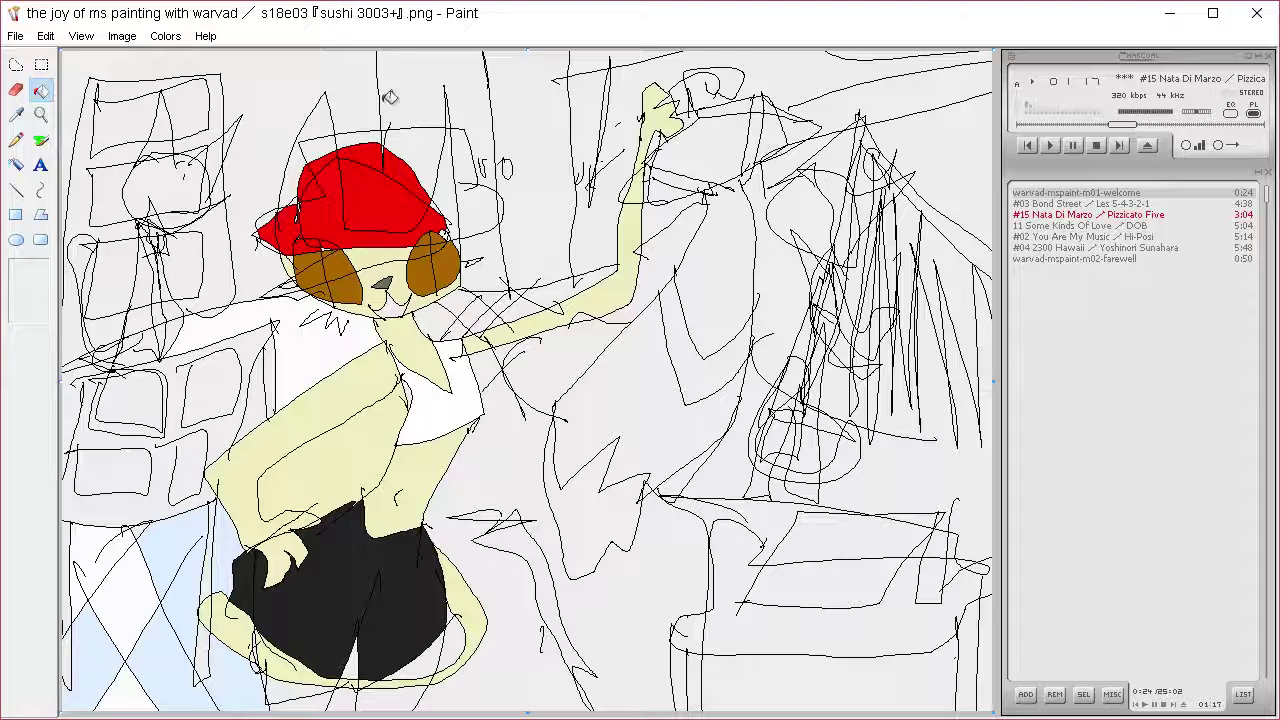
# Fill the gap between the cat's bent arm and torso with pale blue sampled from the floor pattern
pyautogui.click(16, 115)
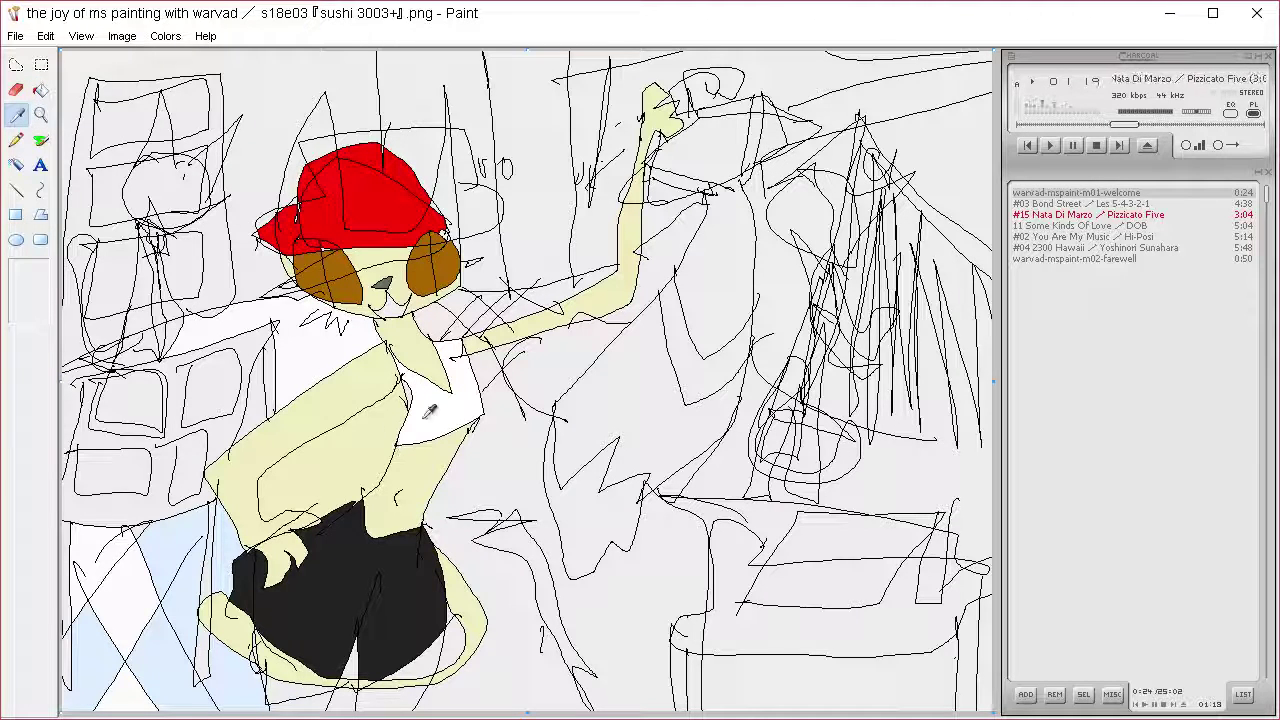
pyautogui.click(182, 550)
pyautogui.click(300, 478)
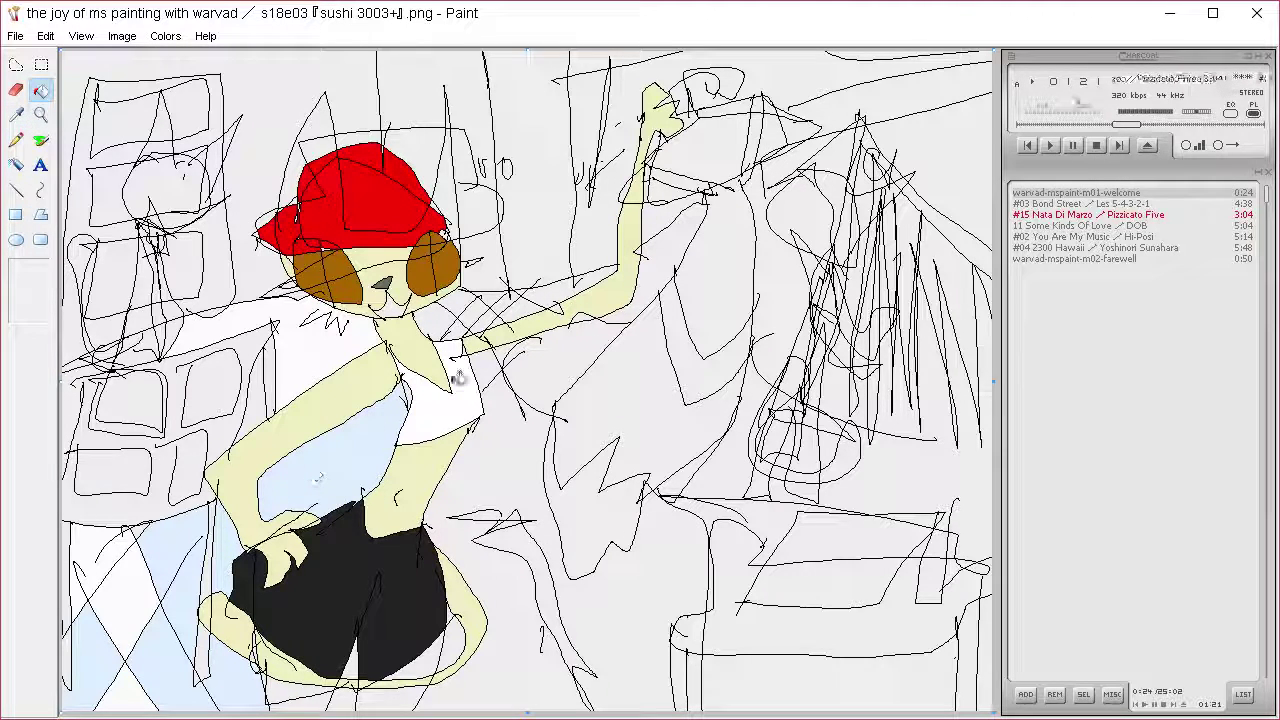
pyautogui.click(323, 346)
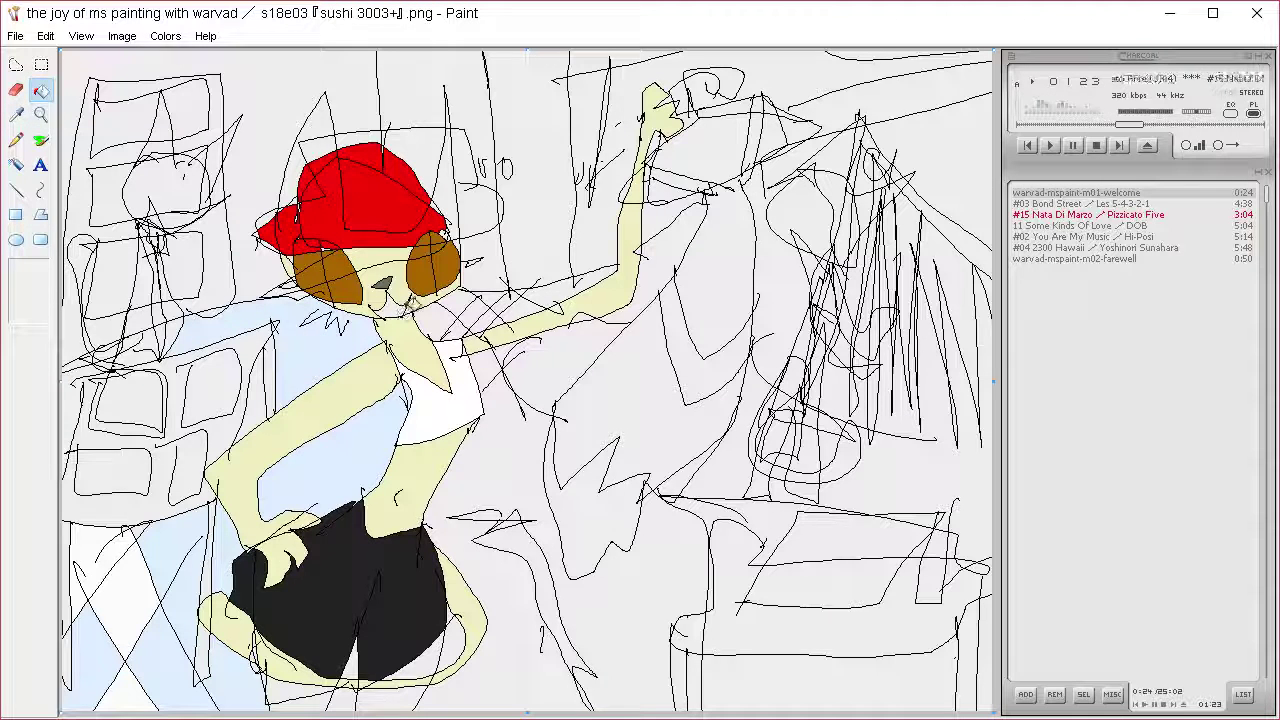
pyautogui.hotkey('ctrl', 'z')
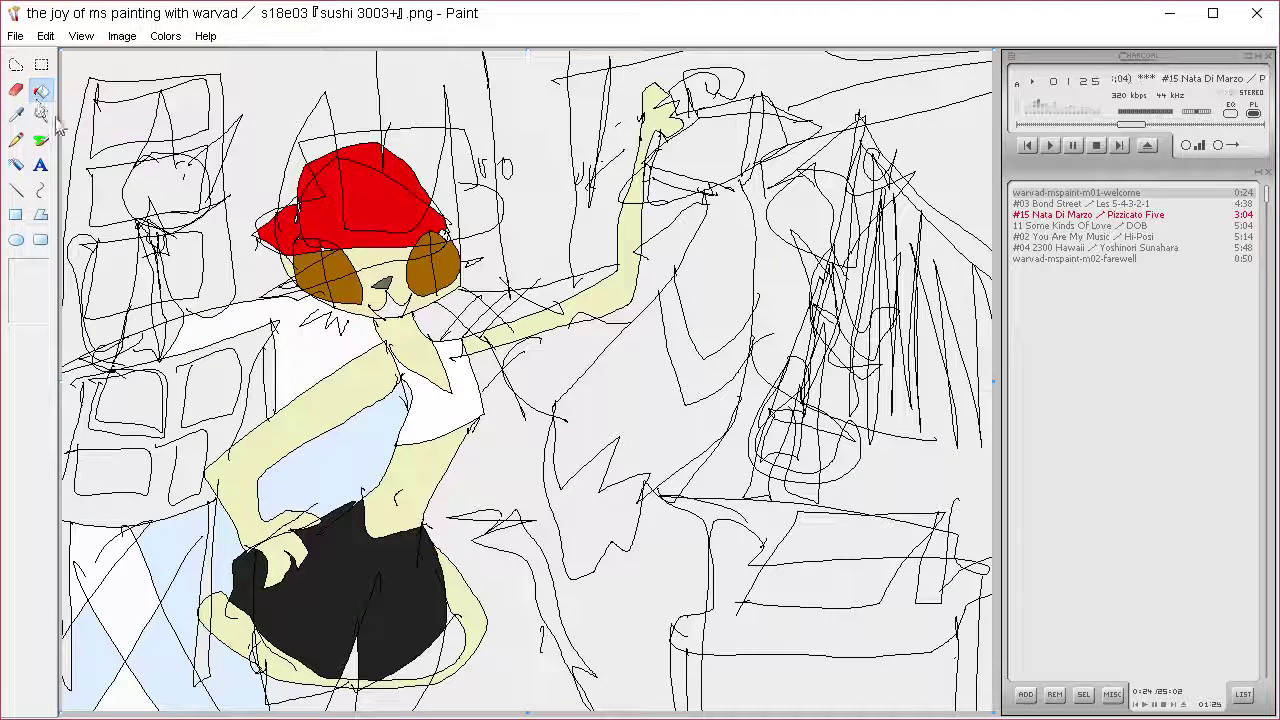
# Sample the white behind the cat's shoulder and fill the surface around the rounded blocks beside its bent elbow
pyautogui.click(16, 114)
pyautogui.click(285, 346)
pyautogui.click(80, 378)
pyautogui.hotkey('ctrl', 'z')
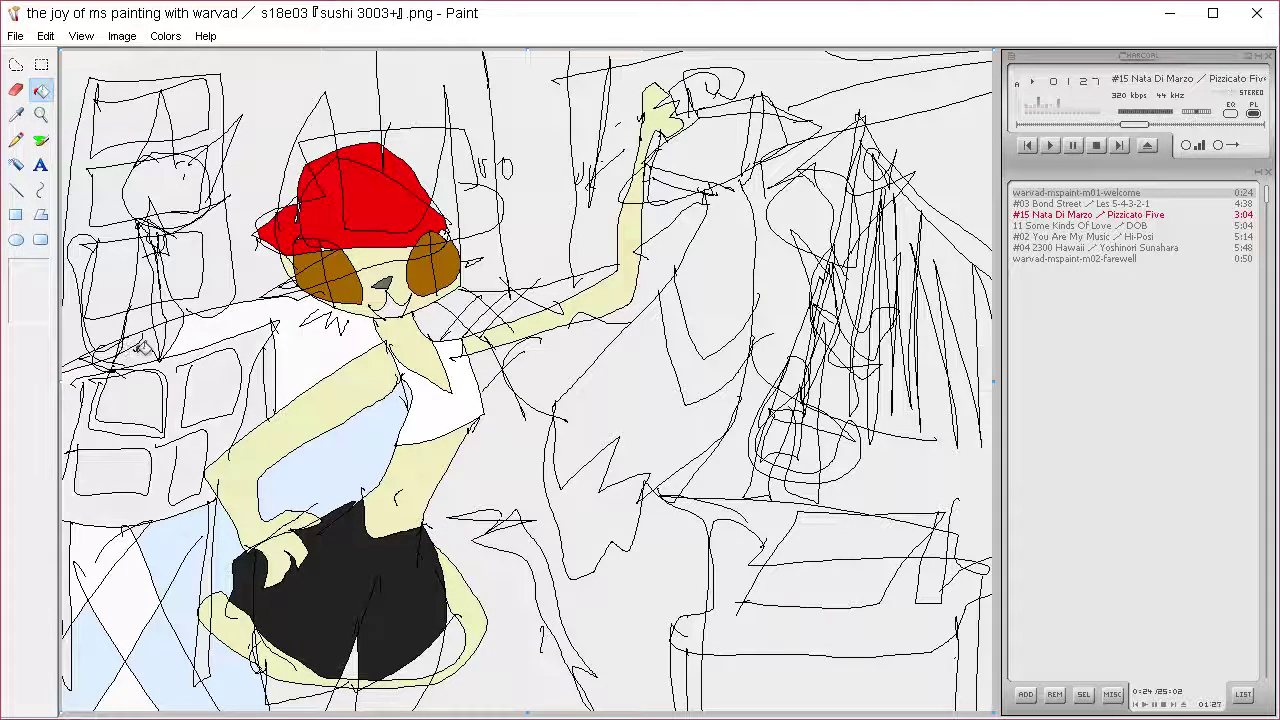
pyautogui.click(140, 355)
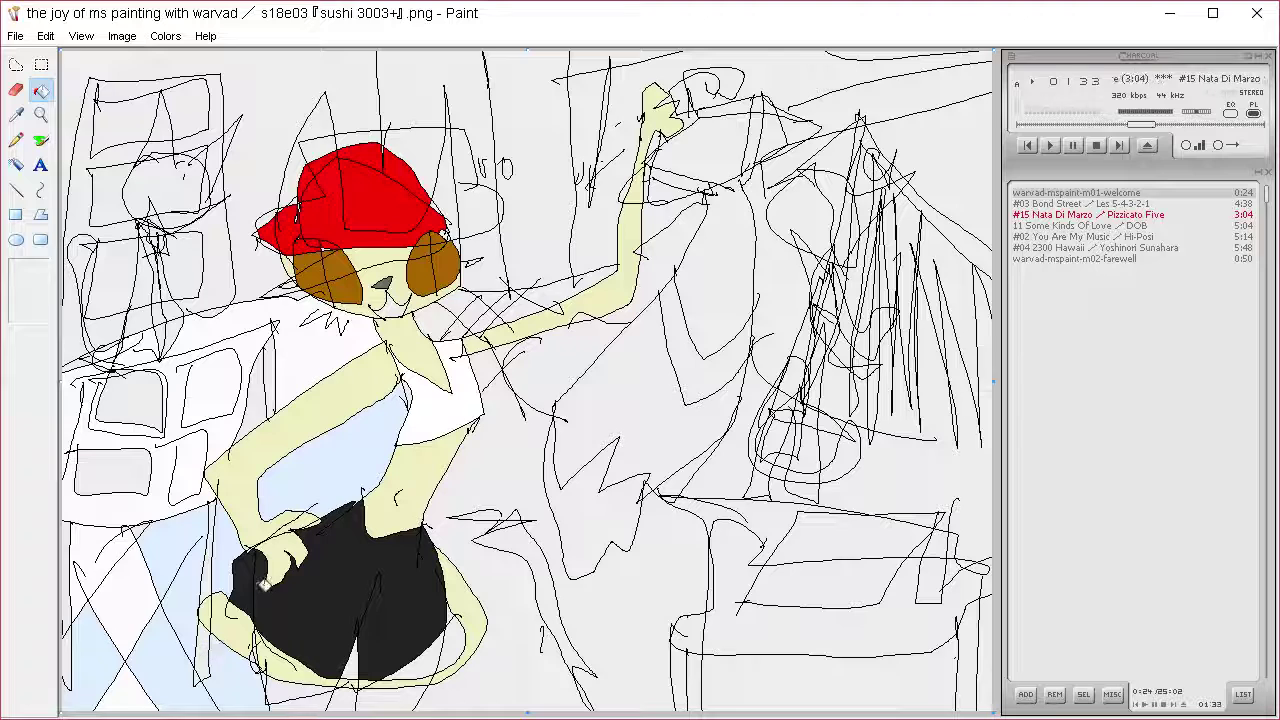
# Fill the floor behind the cat with pale blue and the narrow gap beside the garment's lower edge with sampled white
pyautogui.click(534, 598)
pyautogui.click(16, 115)
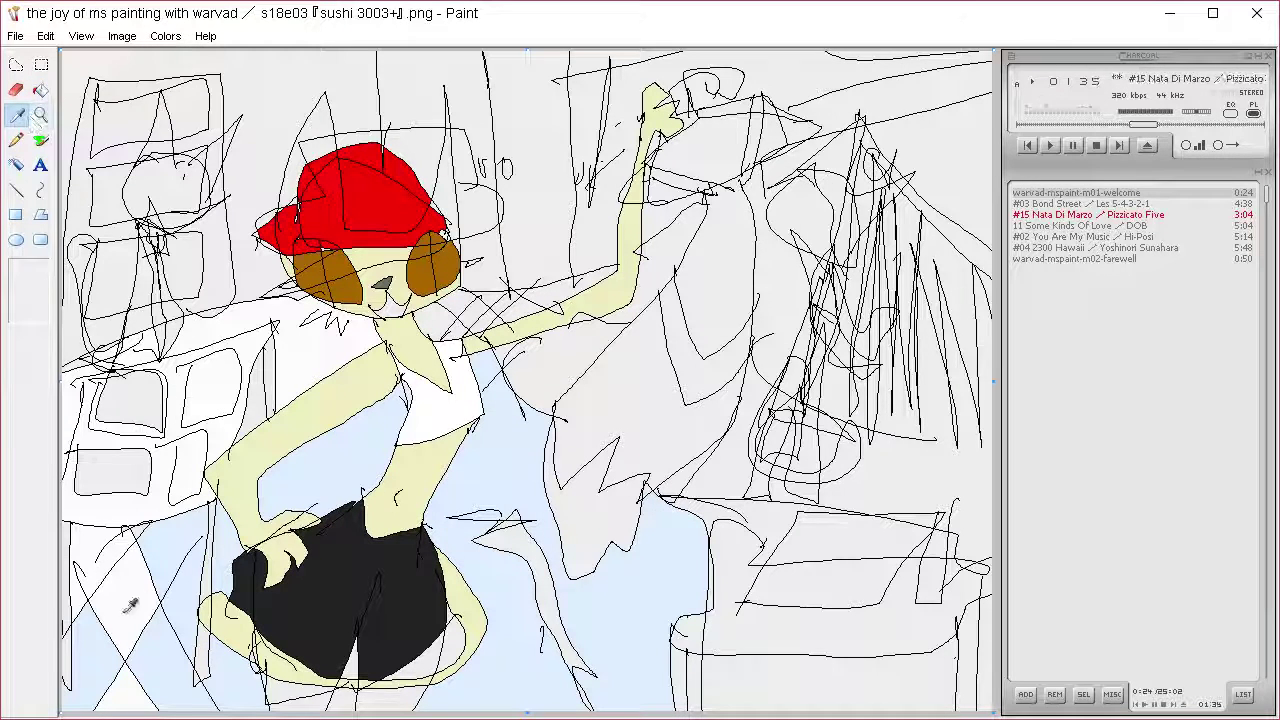
pyautogui.click(125, 611)
pyautogui.click(716, 467)
pyautogui.click(654, 439)
pyautogui.hotkey('ctrl', 'z')
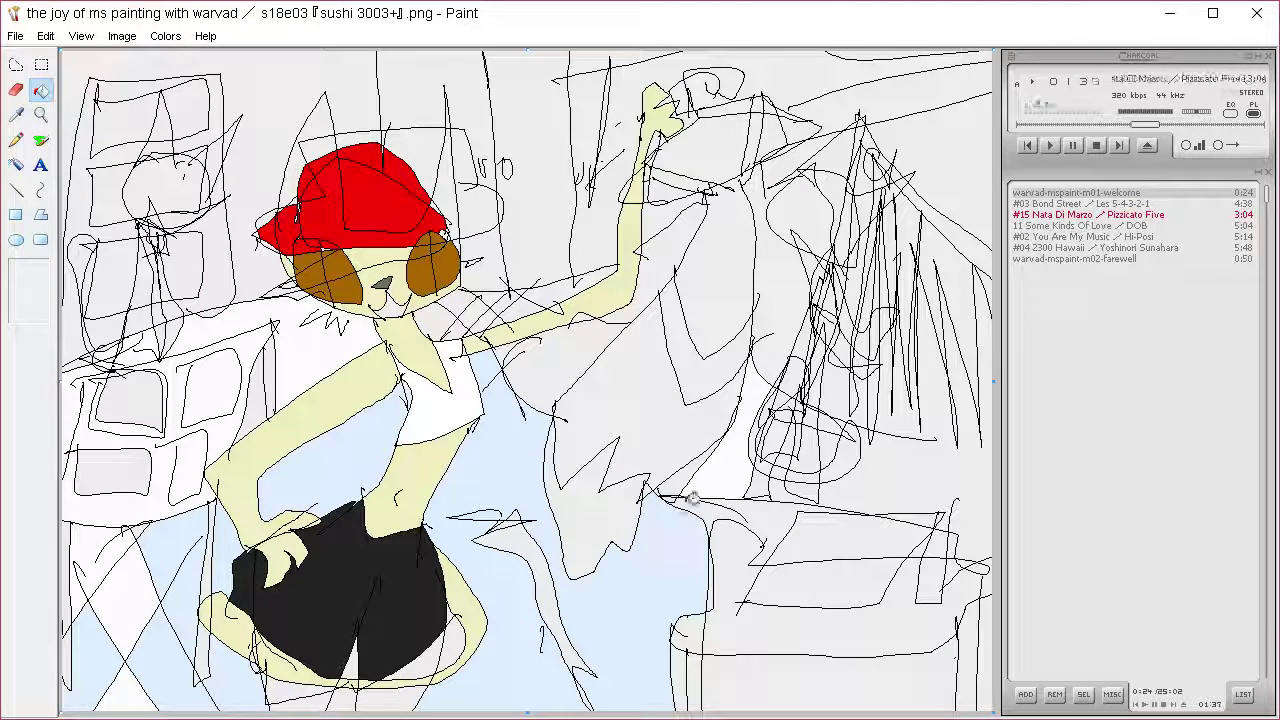
# Define a bright orange colour and fill the garment's large section below its V-shaped band with it
pyautogui.click(165, 36)
pyautogui.click(183, 55)
pyautogui.click(686, 479)
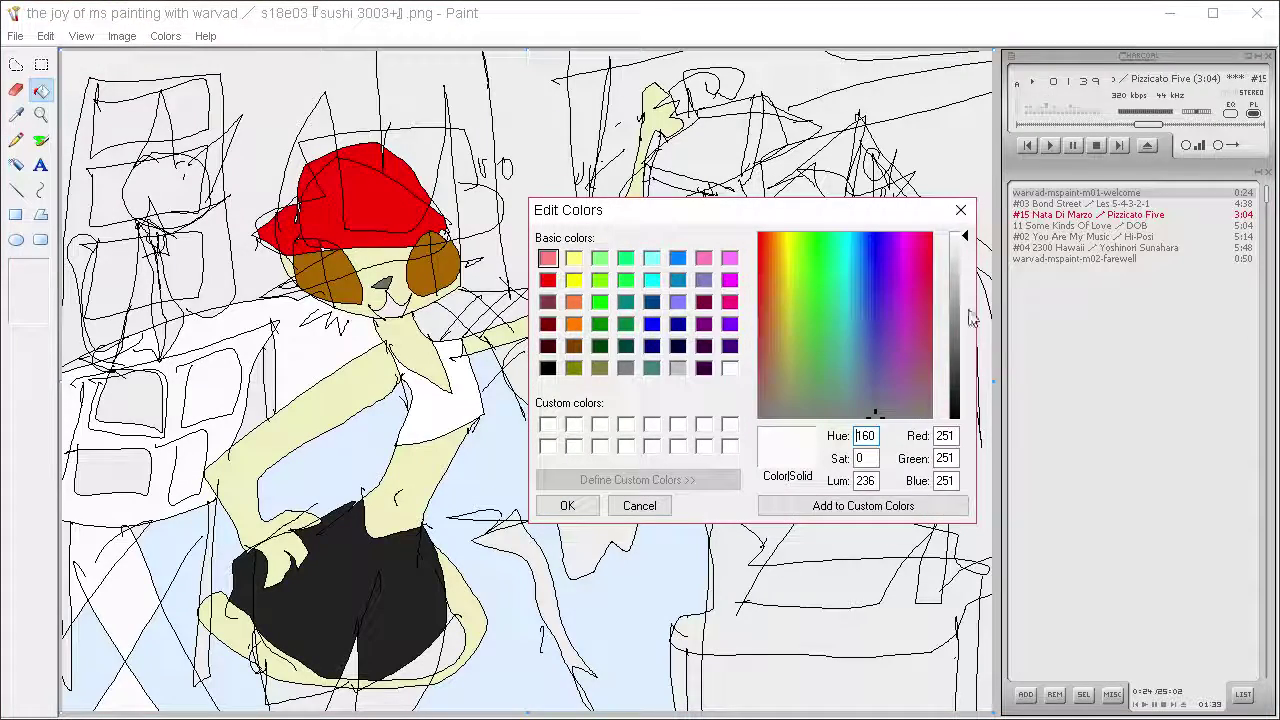
pyautogui.moveTo(962, 340); pyautogui.dragTo(766, 234)
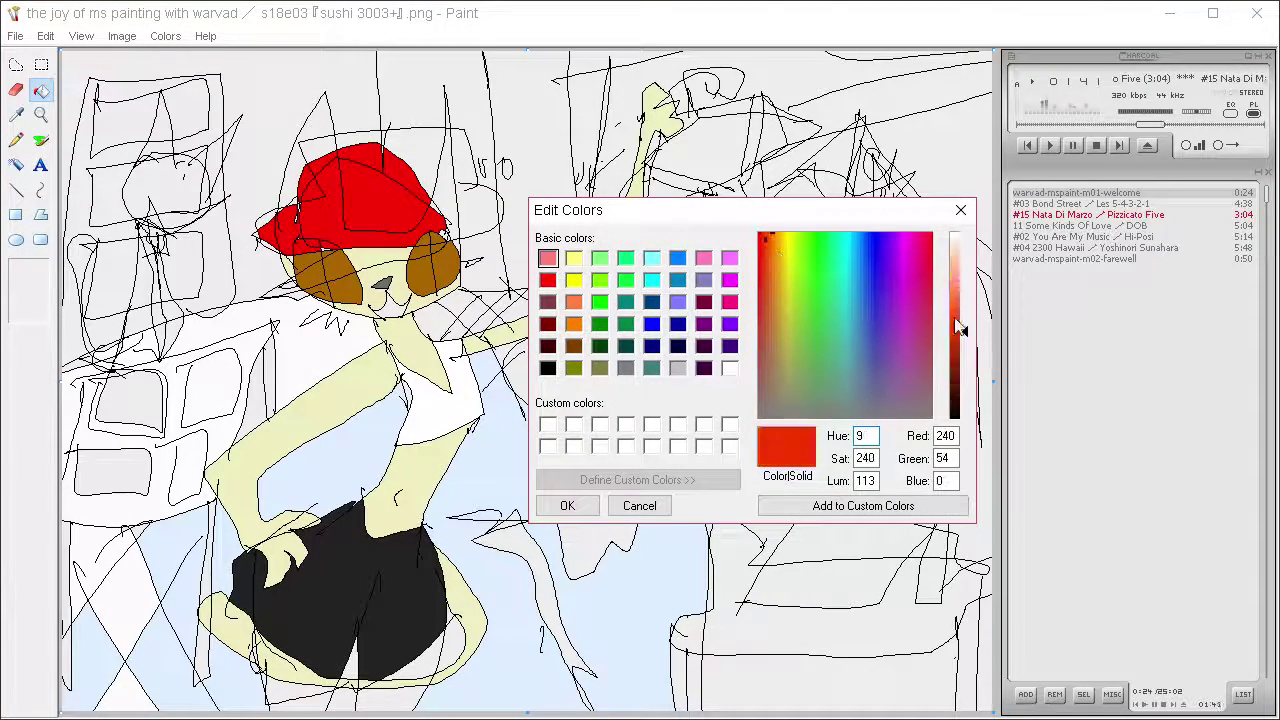
pyautogui.moveTo(958, 284); pyautogui.dragTo(958, 312)
pyautogui.click(775, 236)
pyautogui.click(567, 505)
pyautogui.click(663, 371)
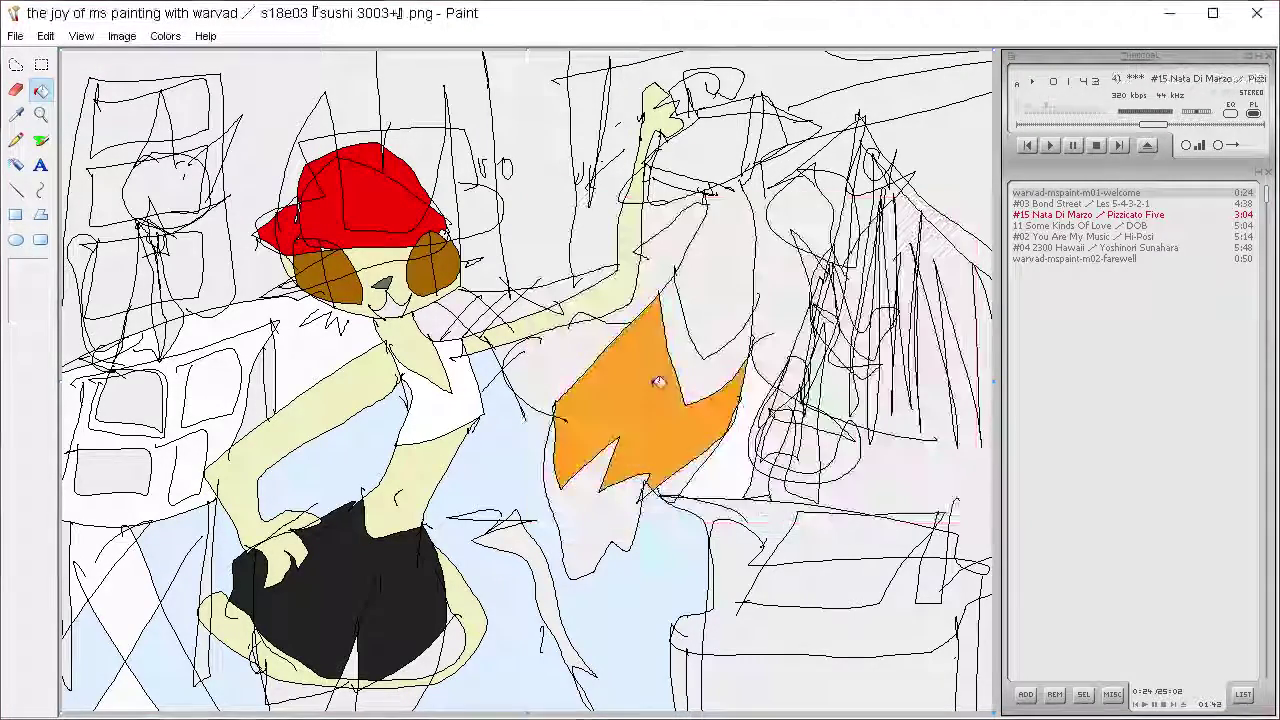
# Fill the garment's lower hem, side corner, upper section and straps with the same orange, leaving out the V-shaped band
pyautogui.click(710, 348)
pyautogui.hotkey('ctrl', 'z')
pyautogui.click(606, 500)
pyautogui.click(687, 476)
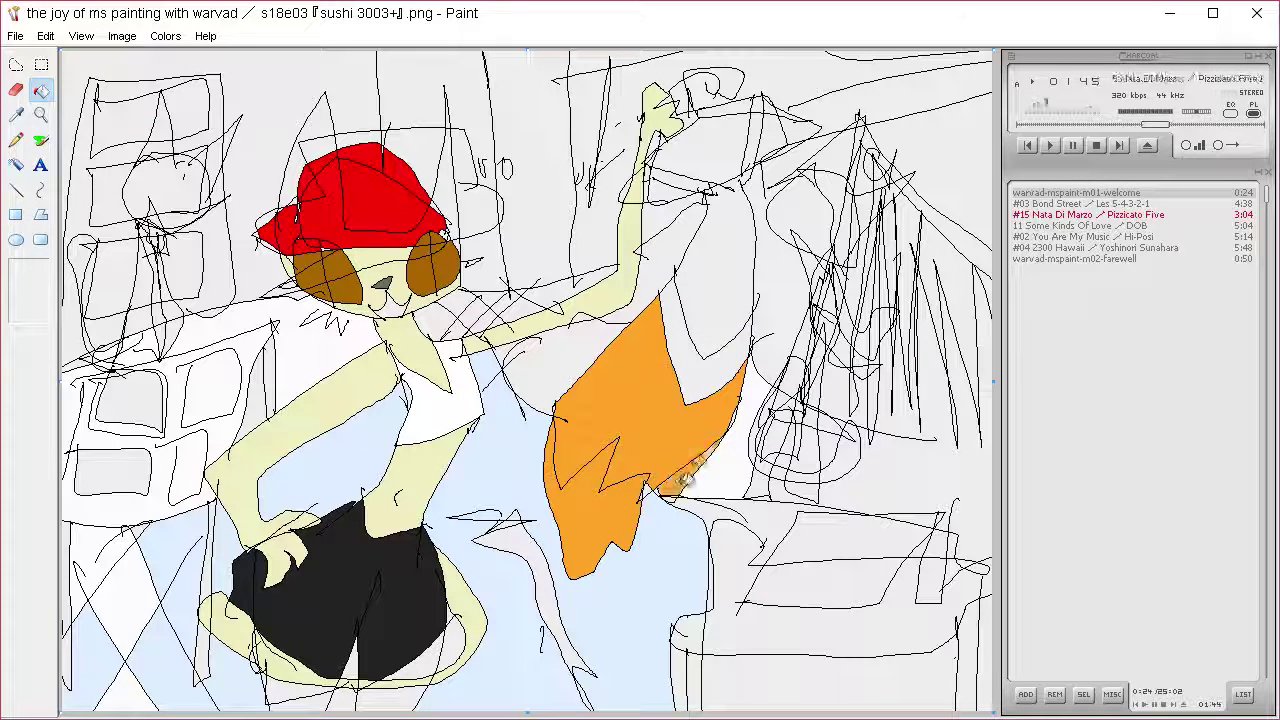
pyautogui.click(718, 312)
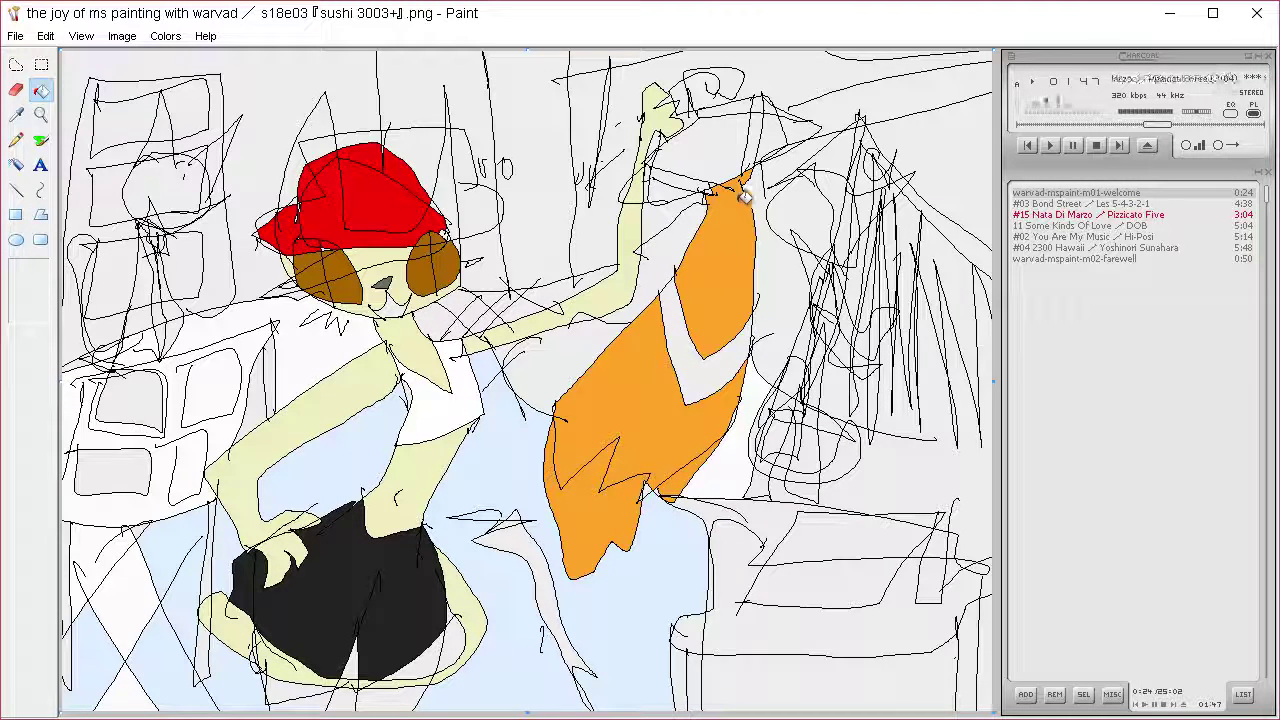
pyautogui.click(712, 190)
pyautogui.click(754, 145)
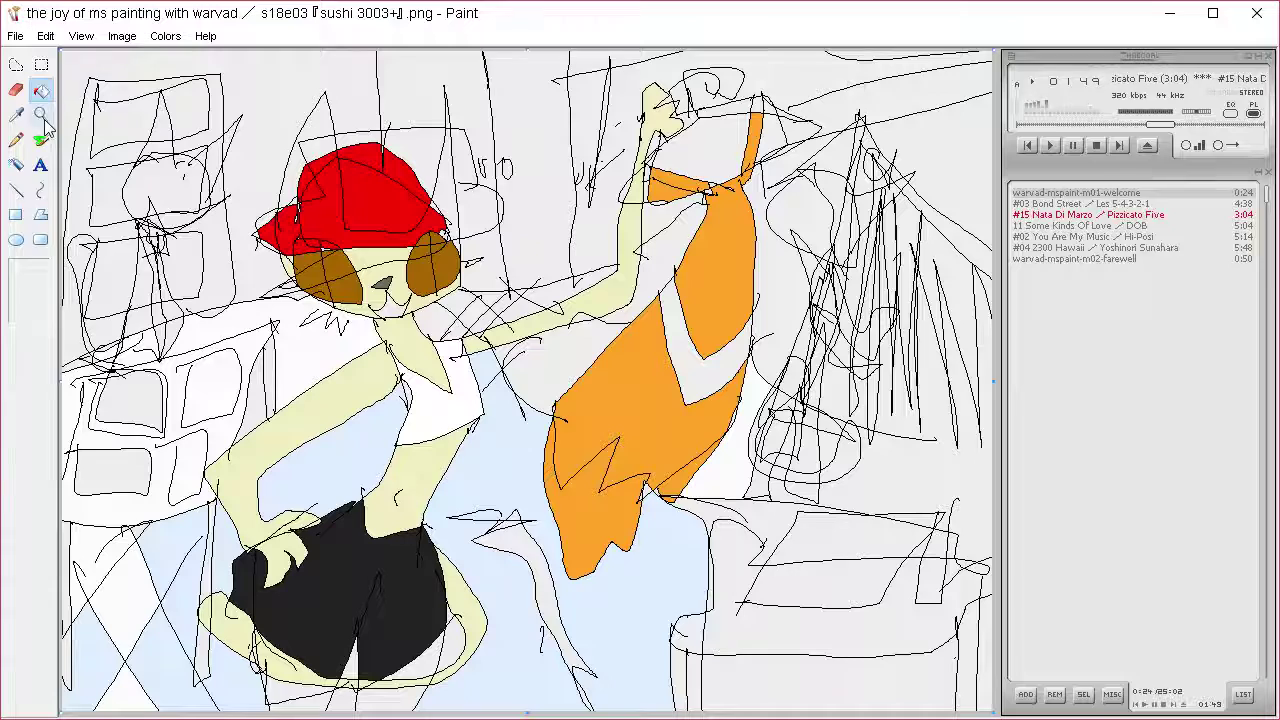
# Sample the near-black of the cat's shorts and fill the garment's V-shaped band with it
pyautogui.click(19, 115)
pyautogui.click(422, 557)
pyautogui.click(682, 430)
pyautogui.hotkey('ctrl', 'z')
pyautogui.click(708, 374)
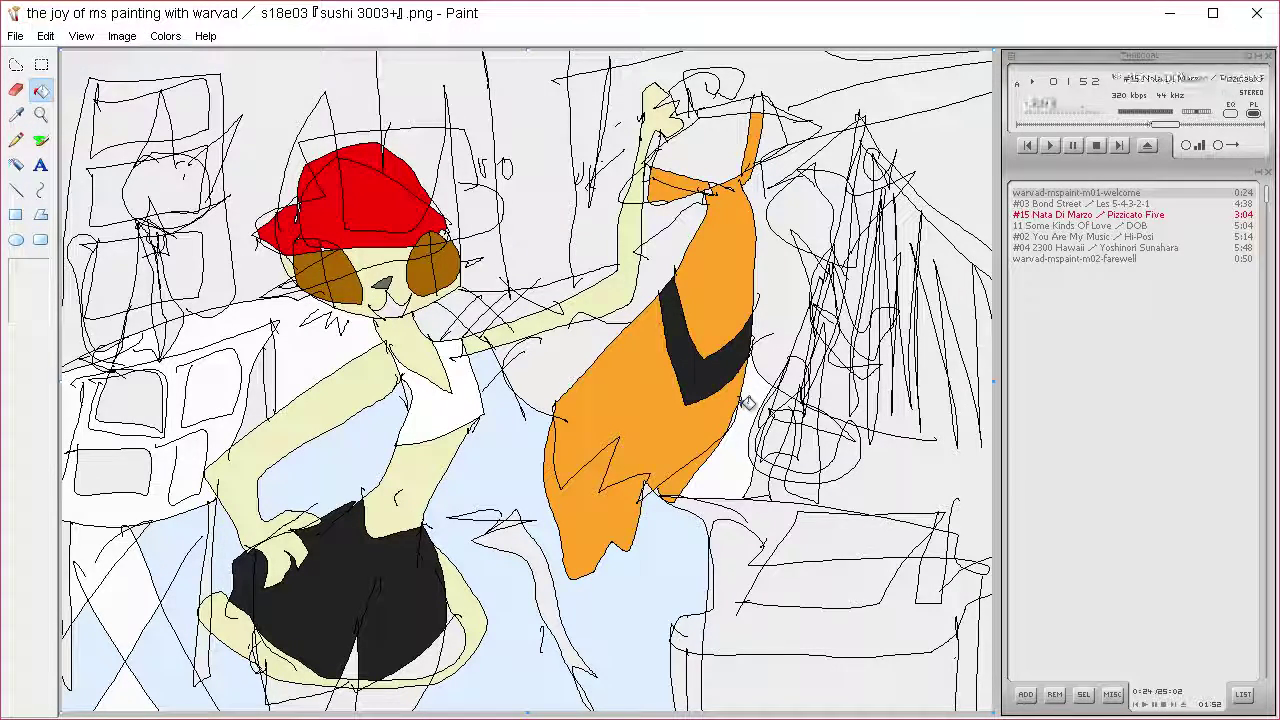
pyautogui.click(165, 36)
pyautogui.click(180, 57)
pyautogui.click(688, 480)
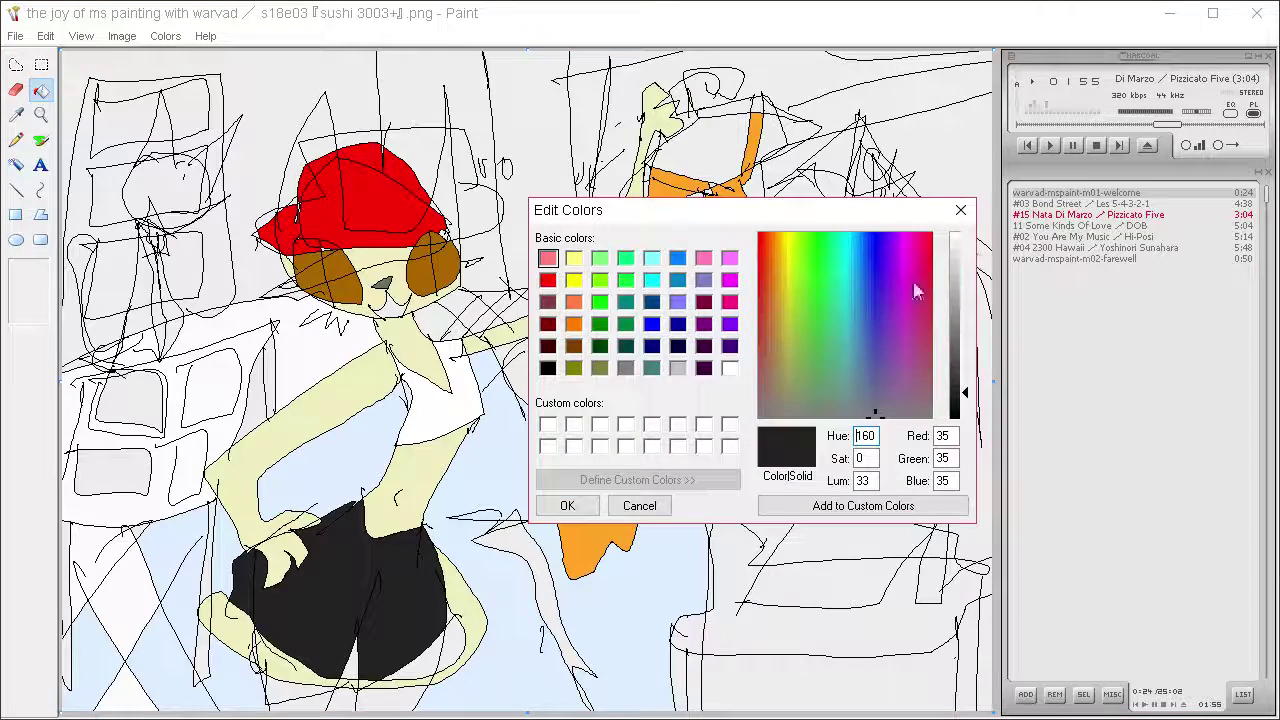
pyautogui.click(830, 236)
pyautogui.moveTo(966, 290); pyautogui.dragTo(966, 238)
pyautogui.click(567, 505)
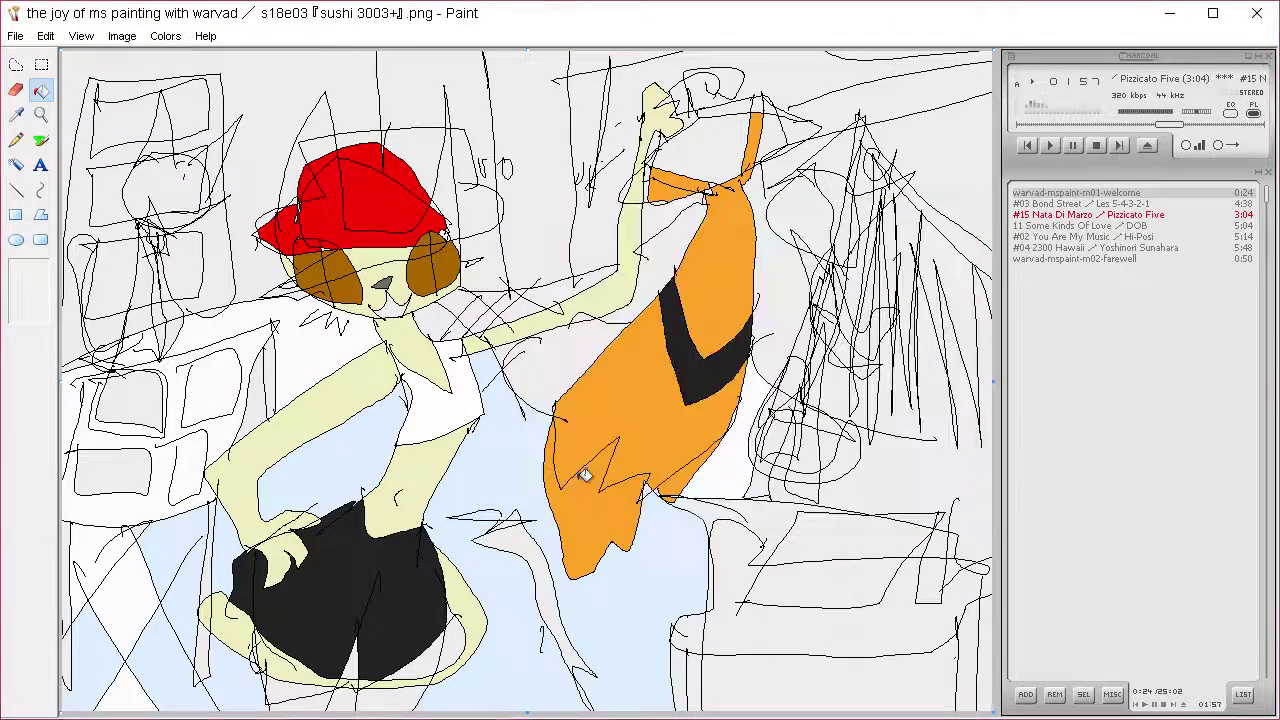
# Try outlining elongated yellow marks on the garment's upper section with the Pencil
pyautogui.click(165, 36)
pyautogui.click(185, 56)
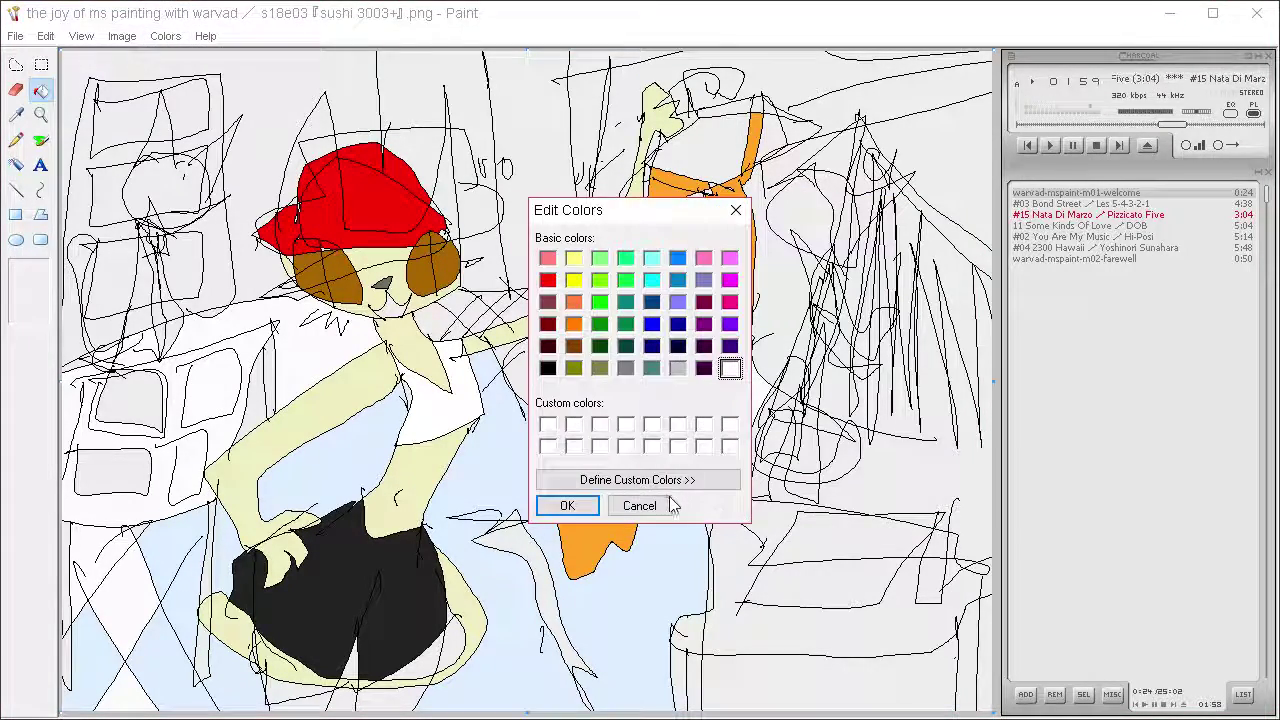
pyautogui.click(617, 481)
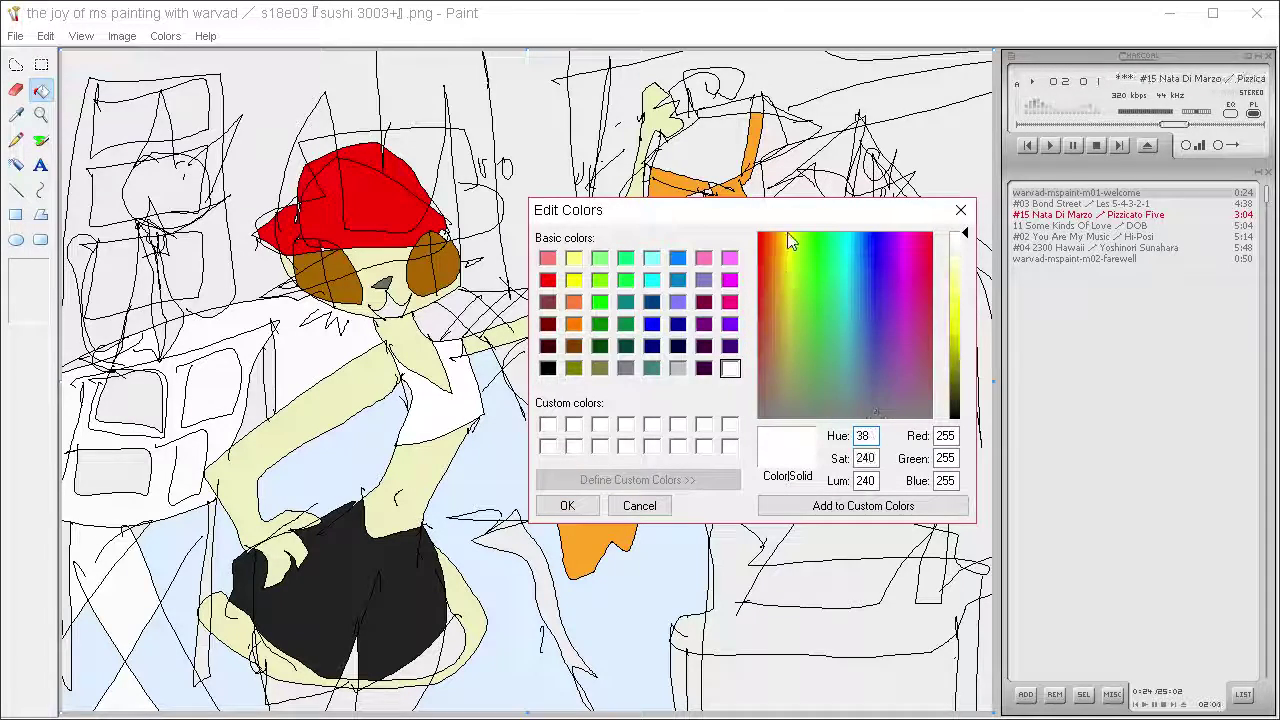
pyautogui.moveTo(966, 268)
pyautogui.mouseDown()
pyautogui.moveTo(966, 306)
pyautogui.moveTo(966, 290)
pyautogui.mouseUp()
pyautogui.click(567, 505)
pyautogui.click(16, 140)
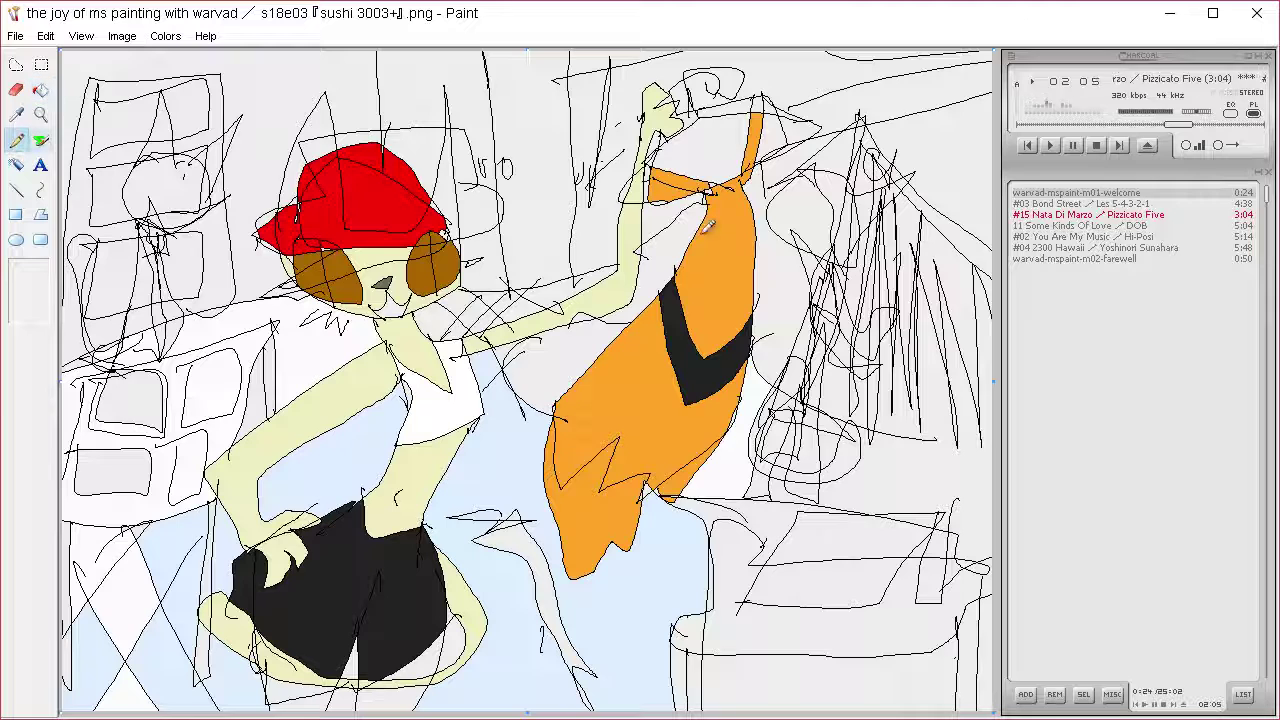
pyautogui.moveTo(703, 314)
pyautogui.mouseDown()
pyautogui.moveTo(723, 197)
pyautogui.moveTo(744, 203)
pyautogui.moveTo(727, 319)
pyautogui.moveTo(739, 191)
pyautogui.moveTo(728, 322)
pyautogui.mouseUp()
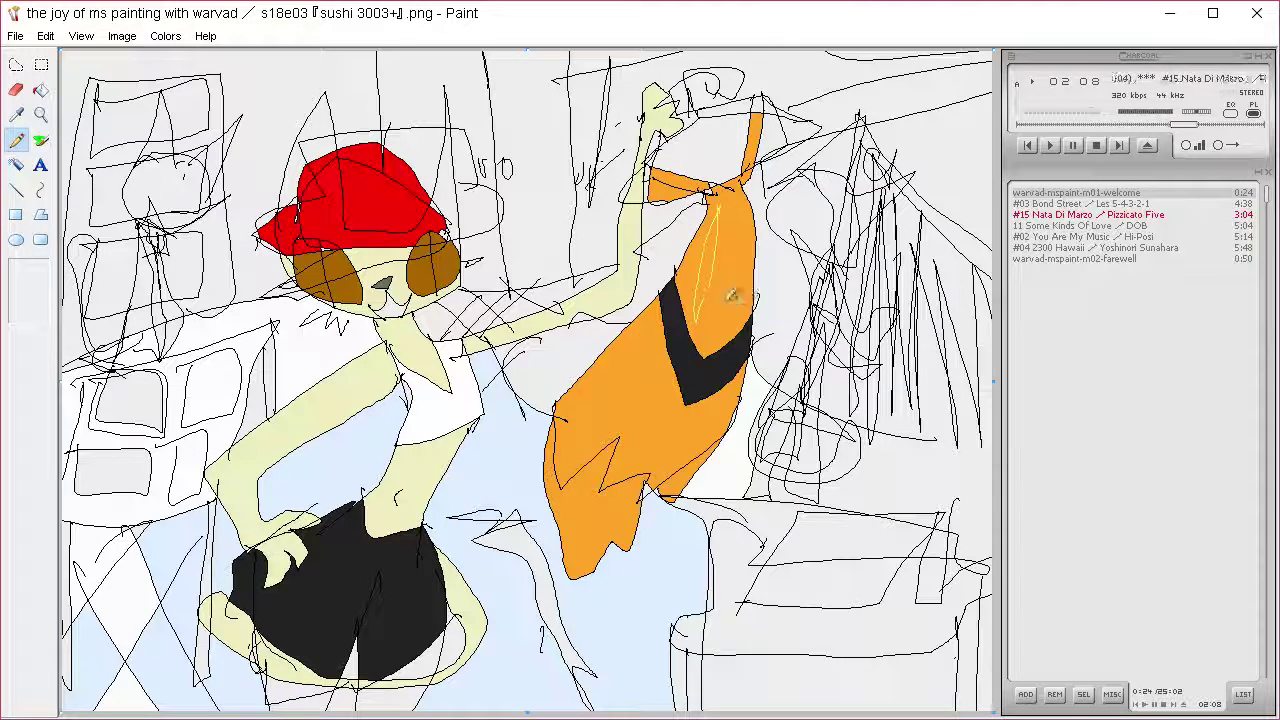
pyautogui.hotkey('ctrl', 'z')
pyautogui.hotkey('ctrl', 'z')
pyautogui.hotkey('ctrl', 'z')
pyautogui.hotkey('ctrl', 'z')
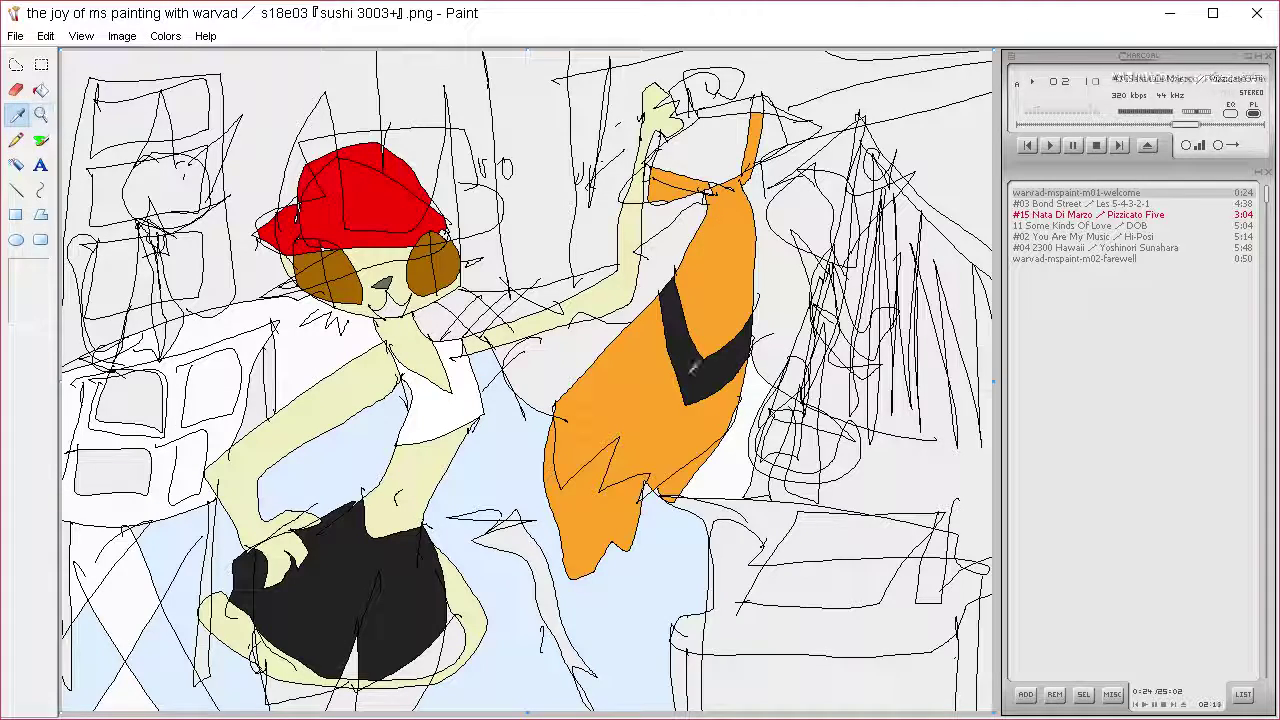
# Set the drawing colour to white and fill the garment's V-shaped band with it
pyautogui.click(165, 36)
pyautogui.click(195, 55)
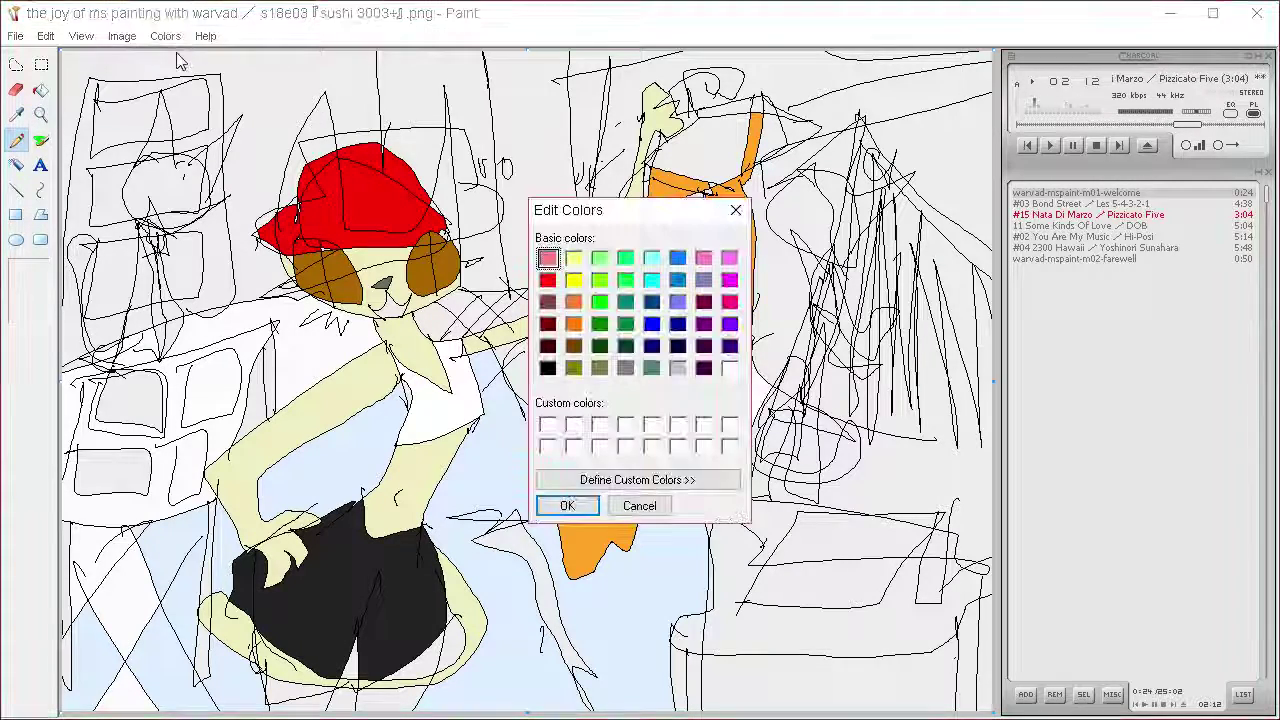
pyautogui.click(637, 480)
pyautogui.click(955, 234)
pyautogui.click(567, 505)
pyautogui.click(40, 90)
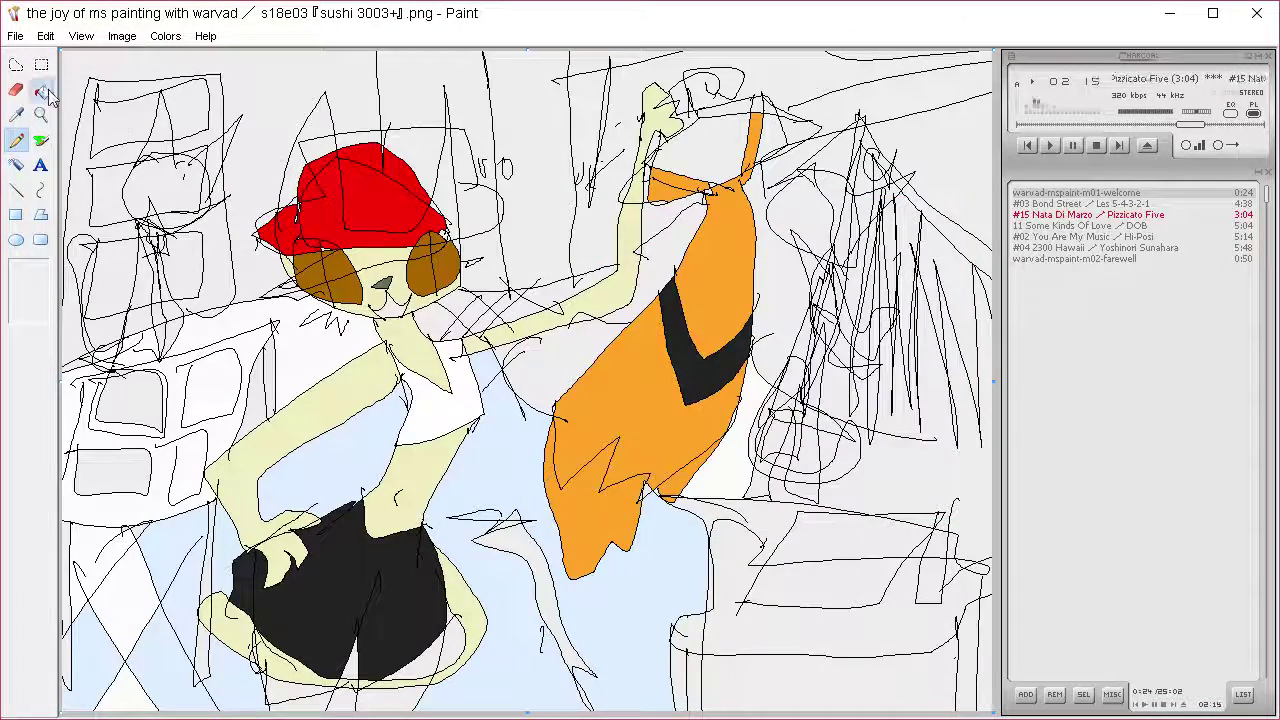
pyautogui.click(704, 363)
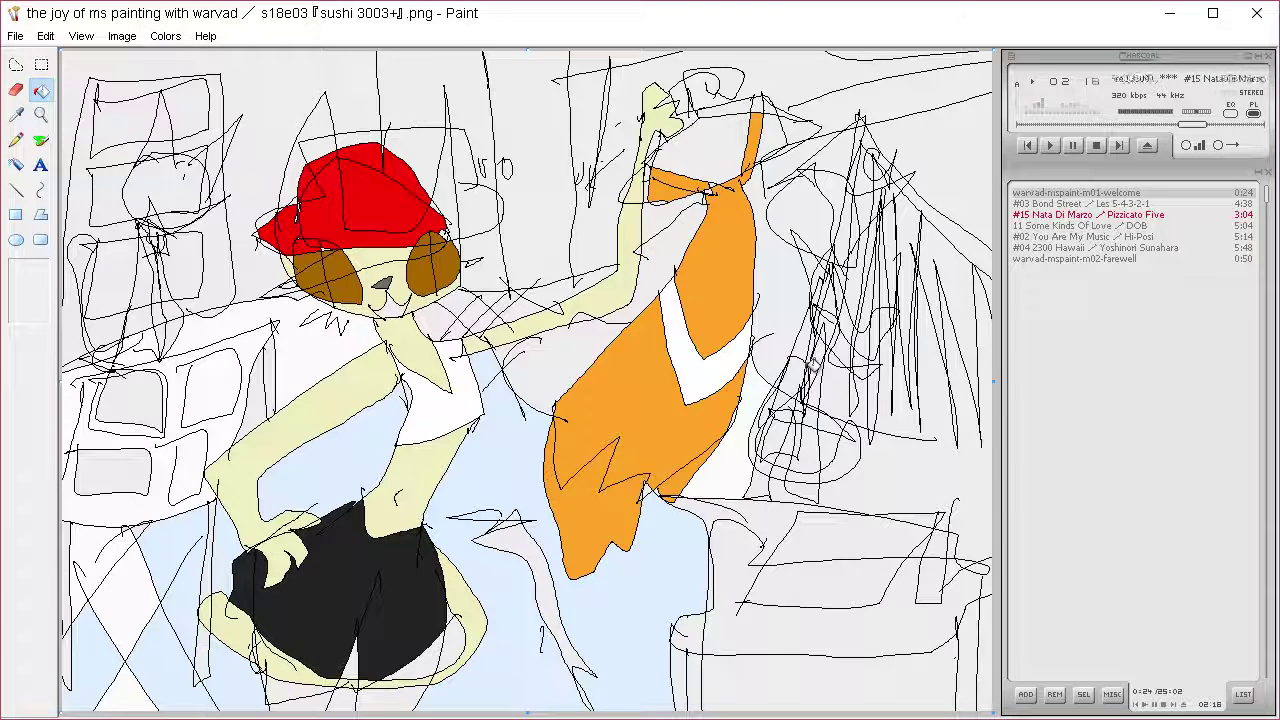
# Outline six small irregular patches in white on the orange garment, two above the V-shaped band and four below
pyautogui.click(17, 140)
pyautogui.moveTo(650, 340)
pyautogui.mouseDown()
pyautogui.moveTo(610, 392)
pyautogui.moveTo(655, 340)
pyautogui.mouseUp()
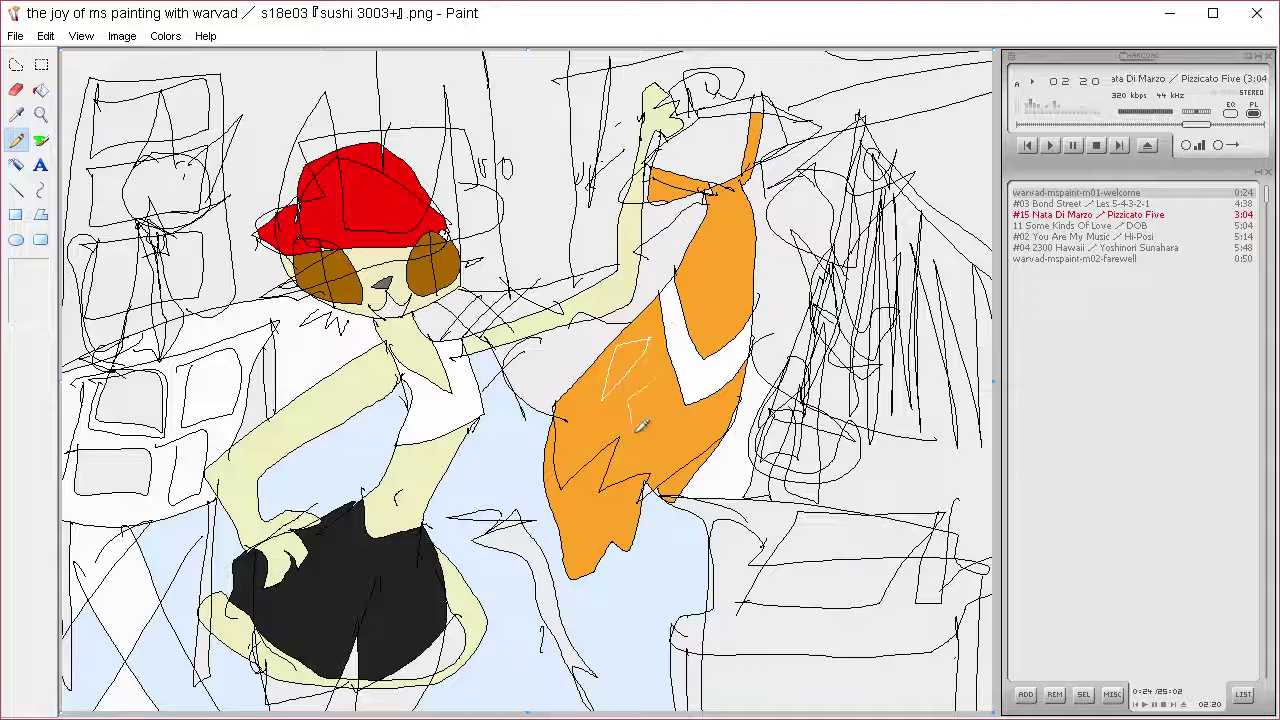
pyautogui.moveTo(641, 425)
pyautogui.mouseDown()
pyautogui.moveTo(669, 369)
pyautogui.moveTo(670, 456)
pyautogui.moveTo(682, 422)
pyautogui.moveTo(712, 402)
pyautogui.moveTo(694, 453)
pyautogui.moveTo(707, 406)
pyautogui.mouseUp()
pyautogui.moveTo(728, 205)
pyautogui.mouseDown()
pyautogui.moveTo(695, 265)
pyautogui.moveTo(738, 200)
pyautogui.moveTo(707, 280)
pyautogui.moveTo(695, 262)
pyautogui.moveTo(717, 312)
pyautogui.moveTo(745, 230)
pyautogui.moveTo(714, 328)
pyautogui.mouseUp()
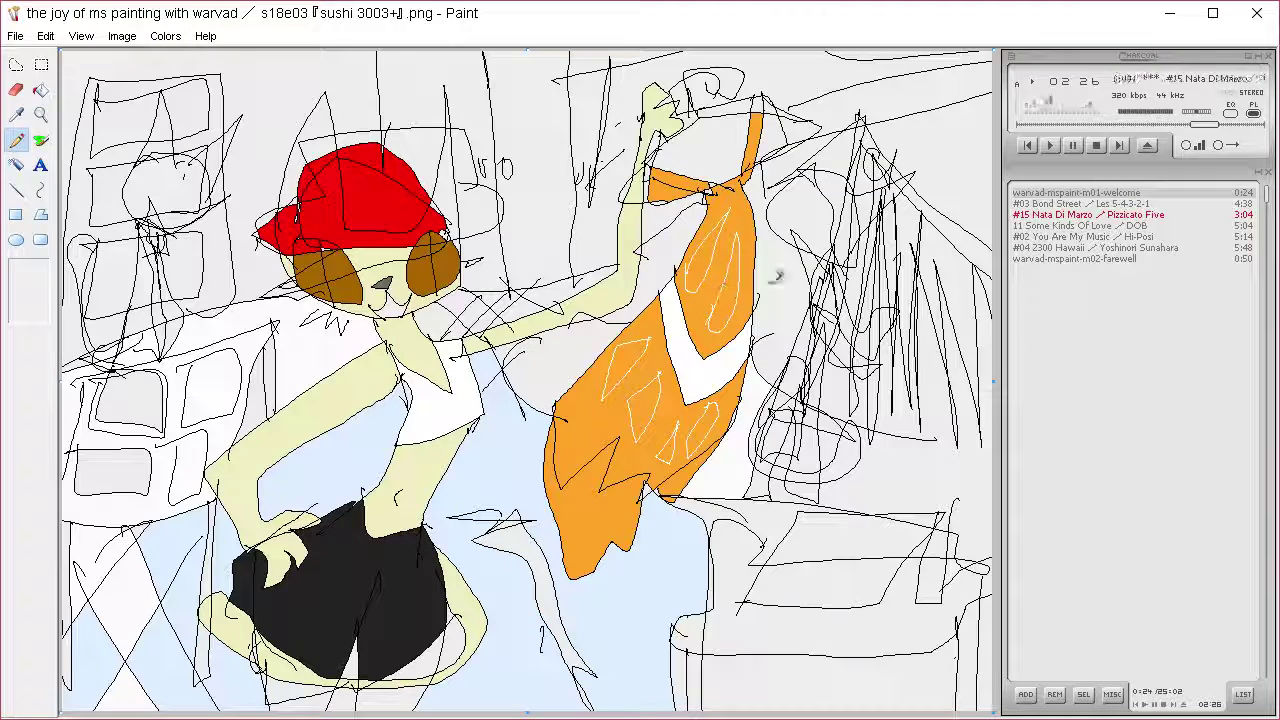
# Fill the six outlined garment patches with white and the area beside the upper strap with the garment's orange
pyautogui.click(40, 89)
pyautogui.click(712, 262)
pyautogui.click(734, 290)
pyautogui.click(628, 370)
pyautogui.click(648, 405)
pyautogui.click(668, 445)
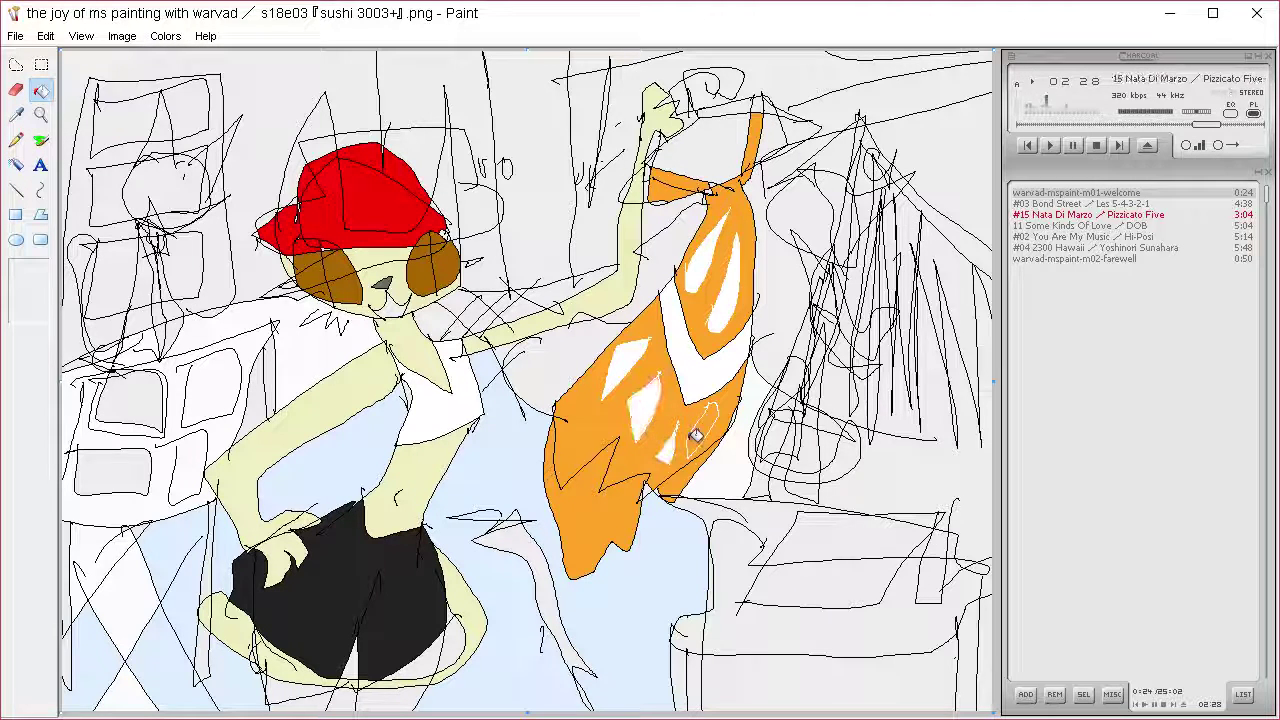
pyautogui.click(698, 432)
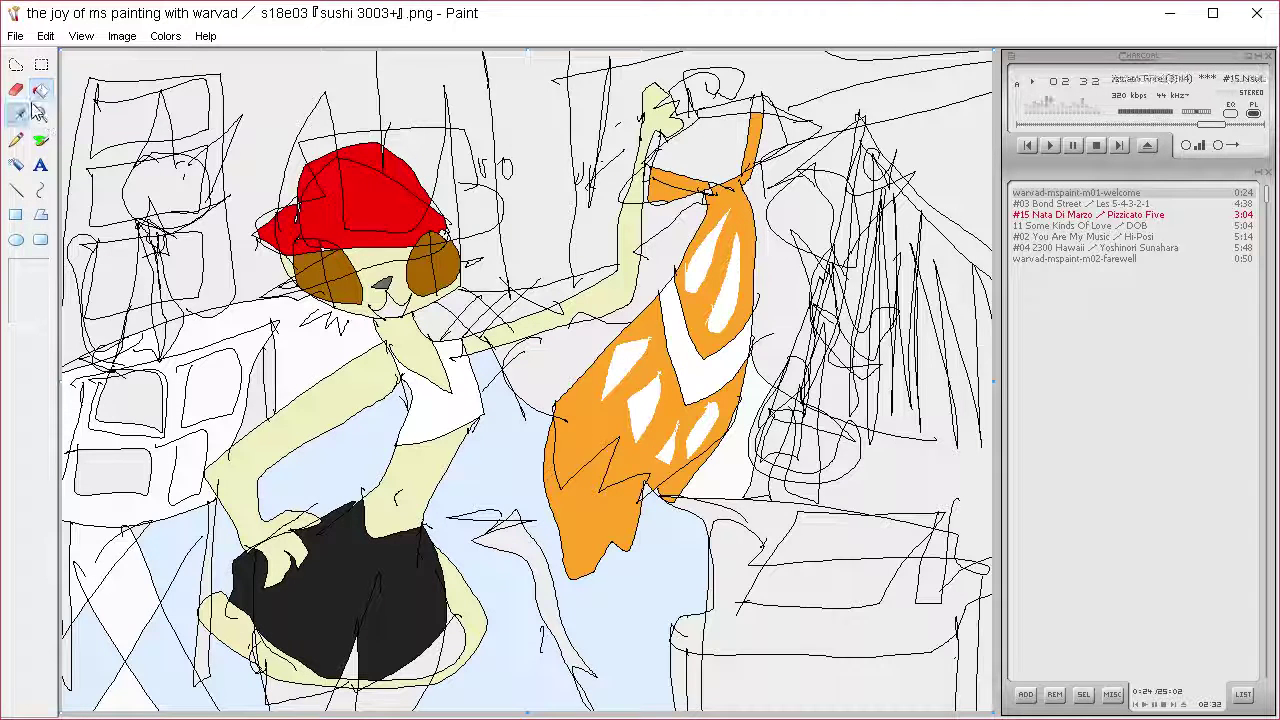
pyautogui.click(762, 136)
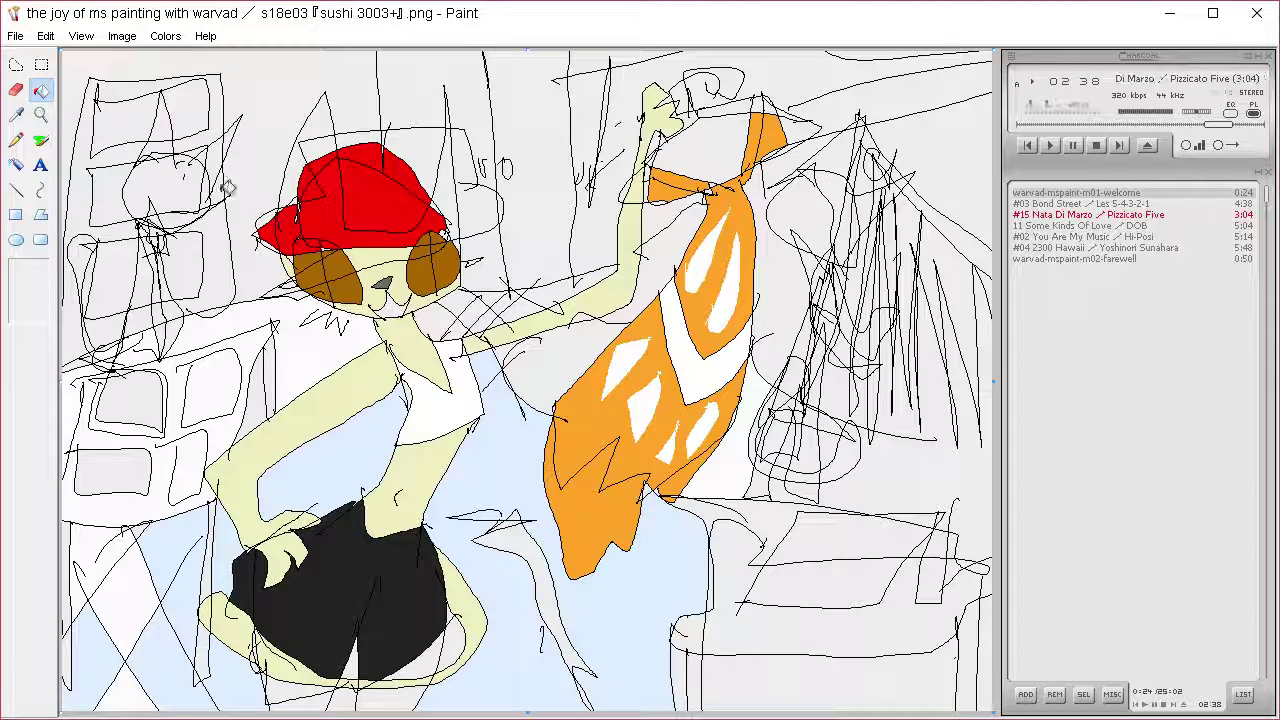
# Sample the near-black of the cat's shorts as the drawing colour
pyautogui.click(22, 113)
pyautogui.click(327, 516)
# Try painting vertical slit pupils in both of the cat's brown eyes with the Brush
pyautogui.click(40, 140)
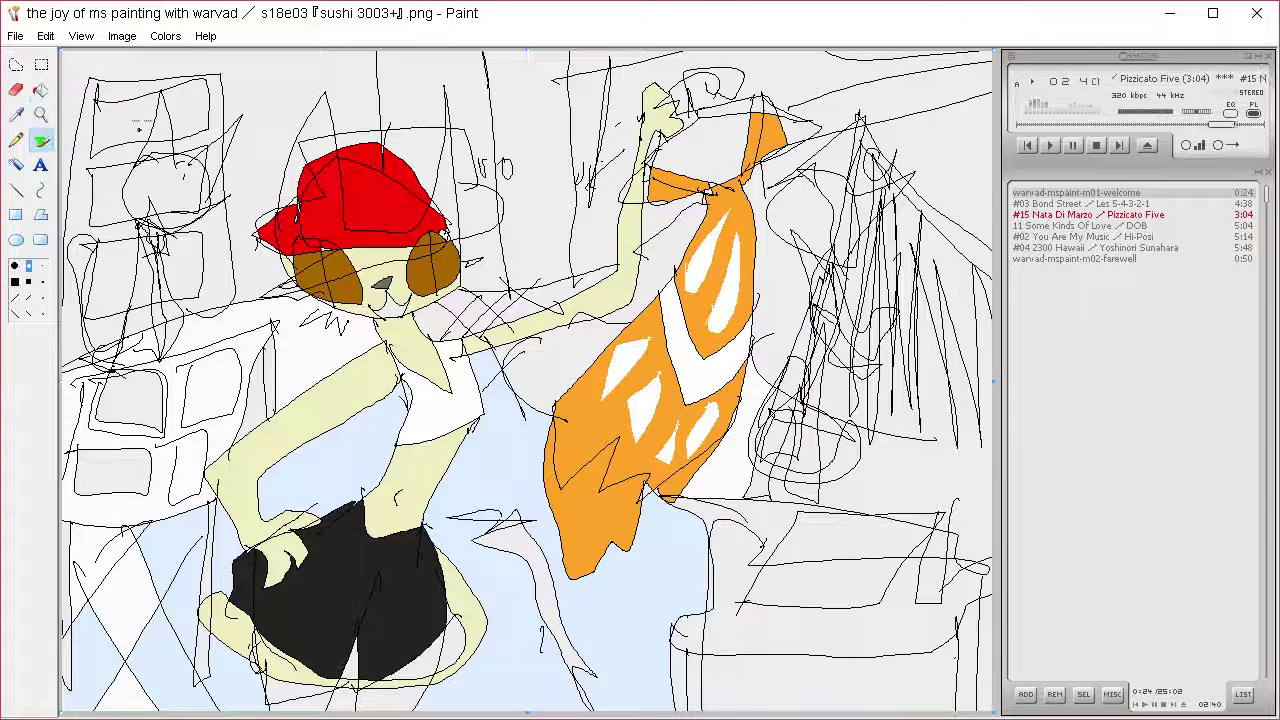
pyautogui.moveTo(323, 254); pyautogui.dragTo(331, 298)
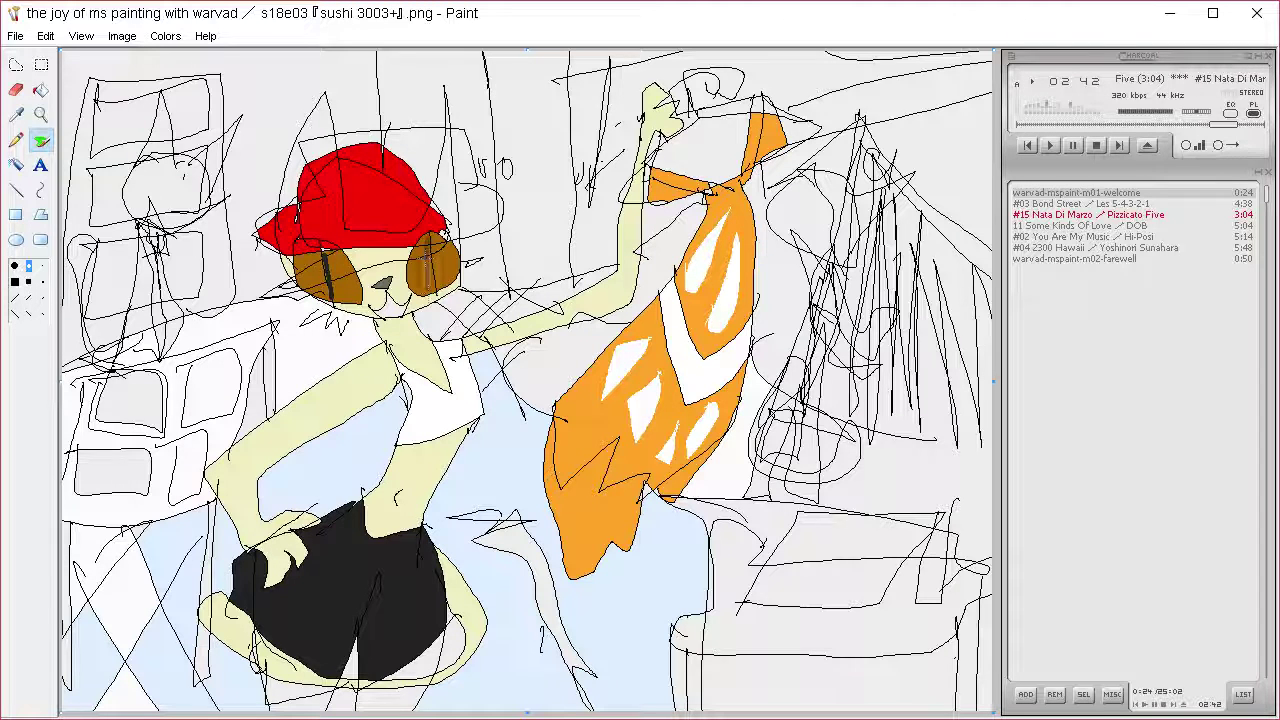
pyautogui.moveTo(428, 238); pyautogui.dragTo(427, 294)
pyautogui.hotkey('ctrl', 'z')
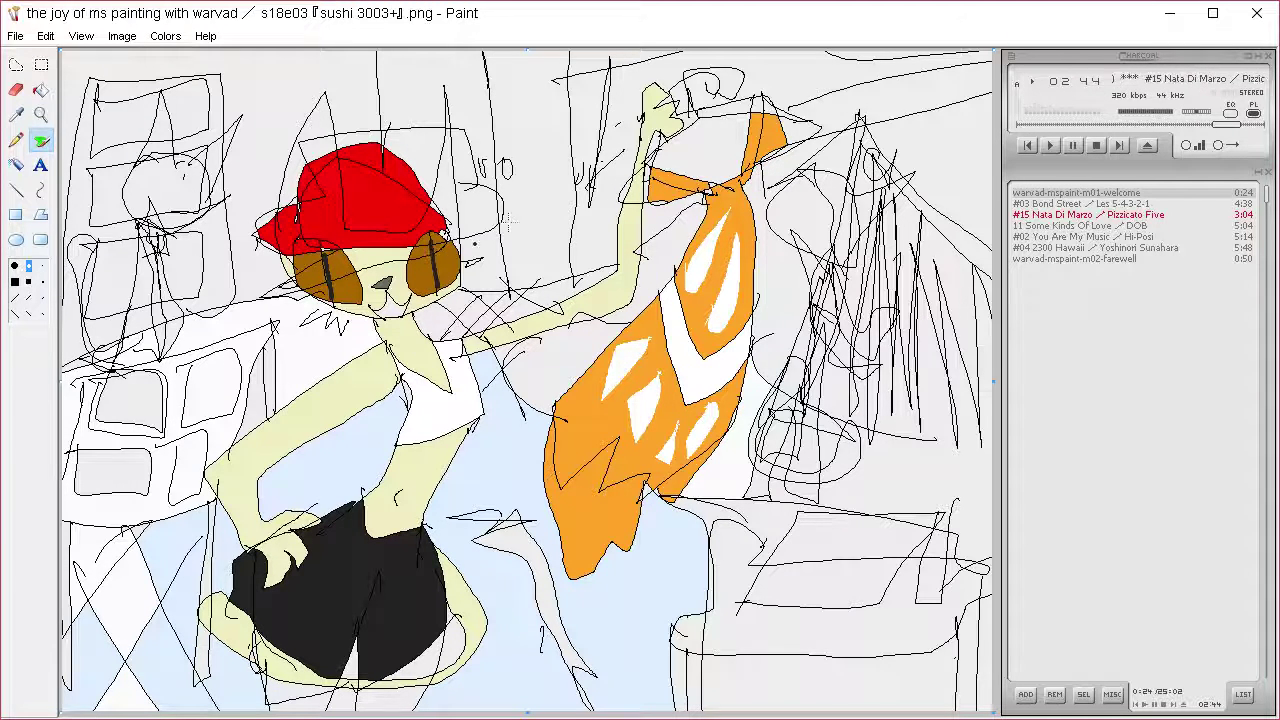
pyautogui.moveTo(344, 252)
pyautogui.mouseDown()
pyautogui.moveTo(345, 302)
pyautogui.moveTo(339, 284)
pyautogui.mouseUp()
pyautogui.moveTo(440, 262); pyautogui.dragTo(443, 286)
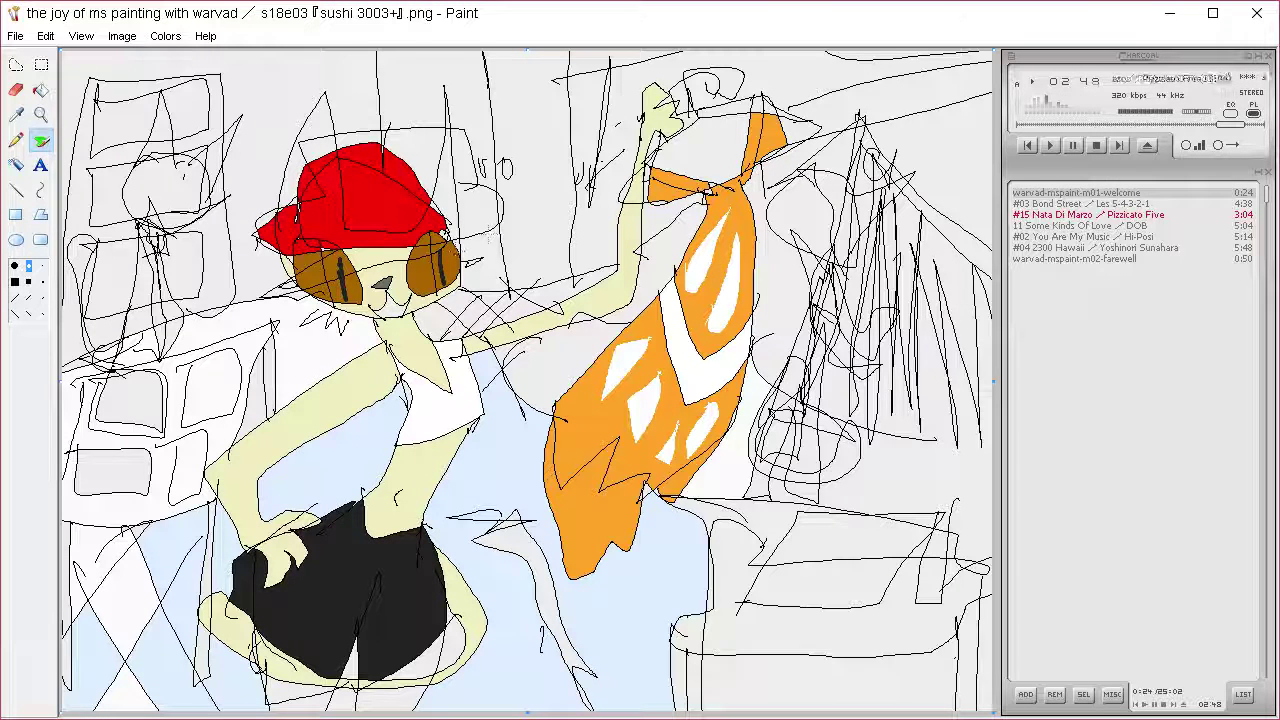
pyautogui.hotkey('ctrl', 'z')
pyautogui.hotkey('ctrl', 'z')
pyautogui.hotkey('ctrl', 'z')
# Draw narrow near-black vertical pupils in both of the cat's brown eyes with the Pencil
pyautogui.click(16, 140)
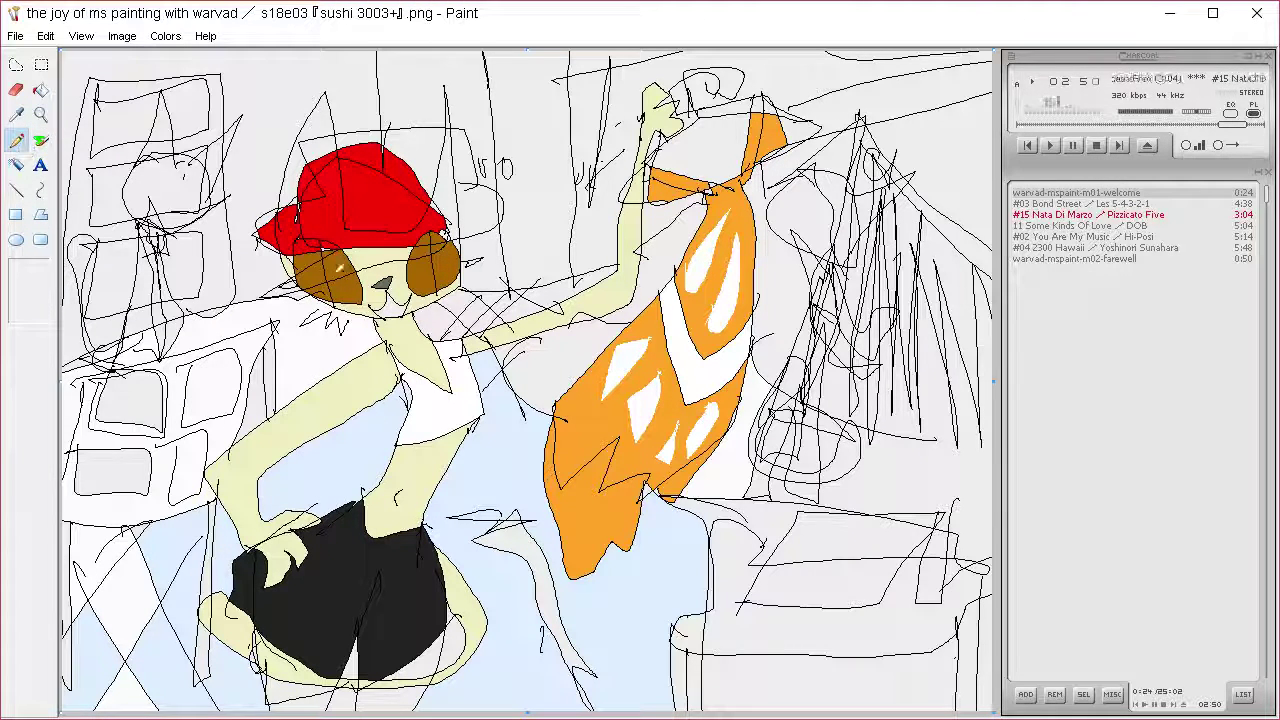
pyautogui.moveTo(333, 298); pyautogui.dragTo(328, 258)
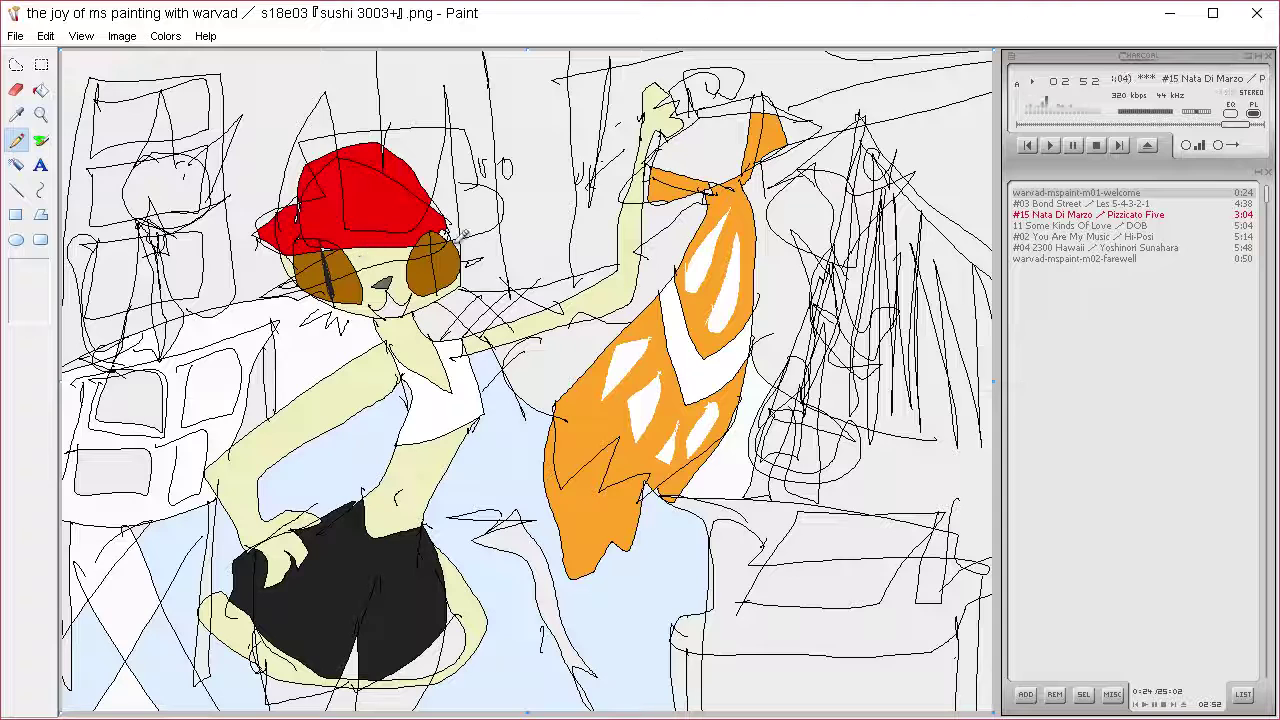
pyautogui.moveTo(446, 252); pyautogui.dragTo(437, 282)
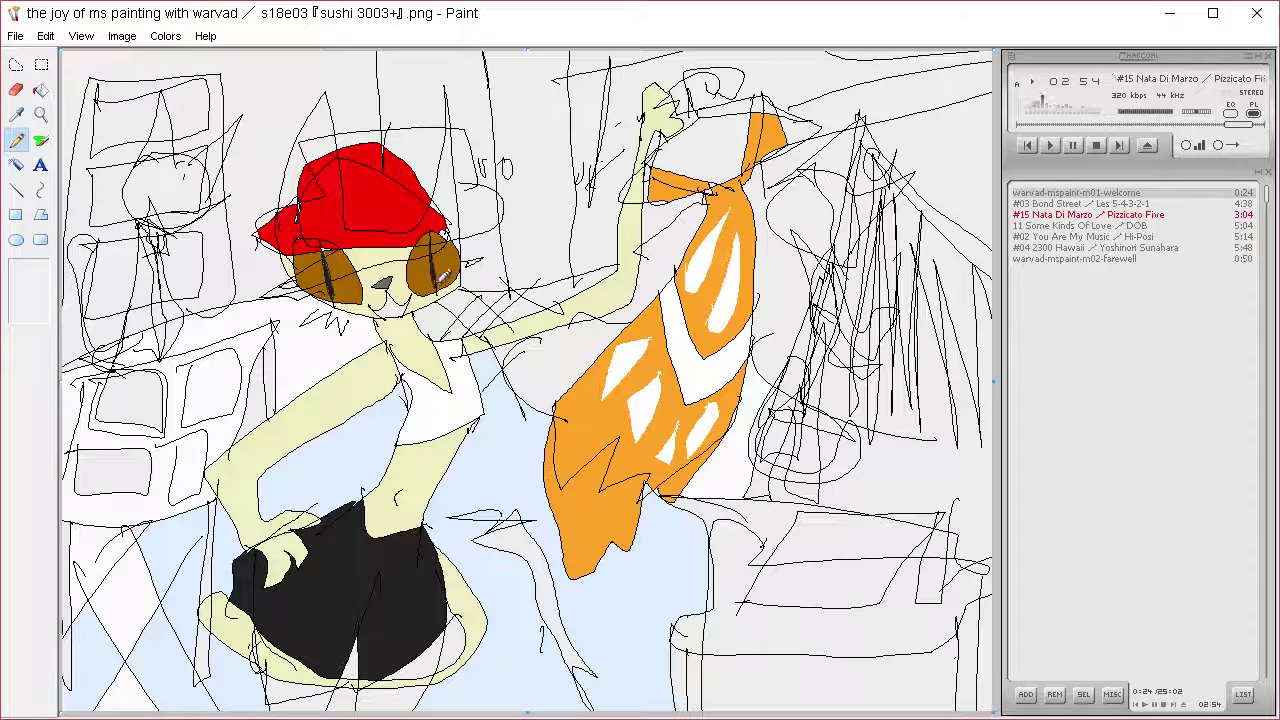
# Define a pink with red 253, green 138 and blue 141, and fill the cat's open mouth with it
pyautogui.click(16, 114)
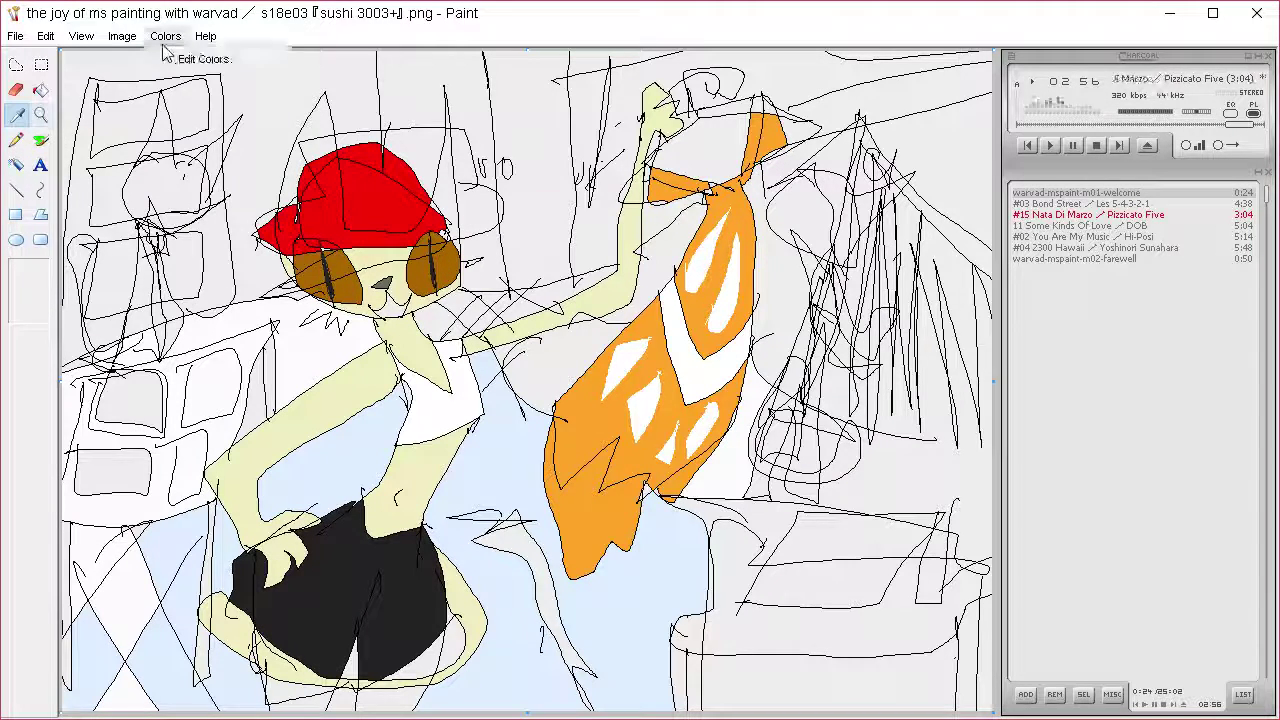
pyautogui.click(195, 59)
pyautogui.click(637, 480)
pyautogui.click(907, 254)
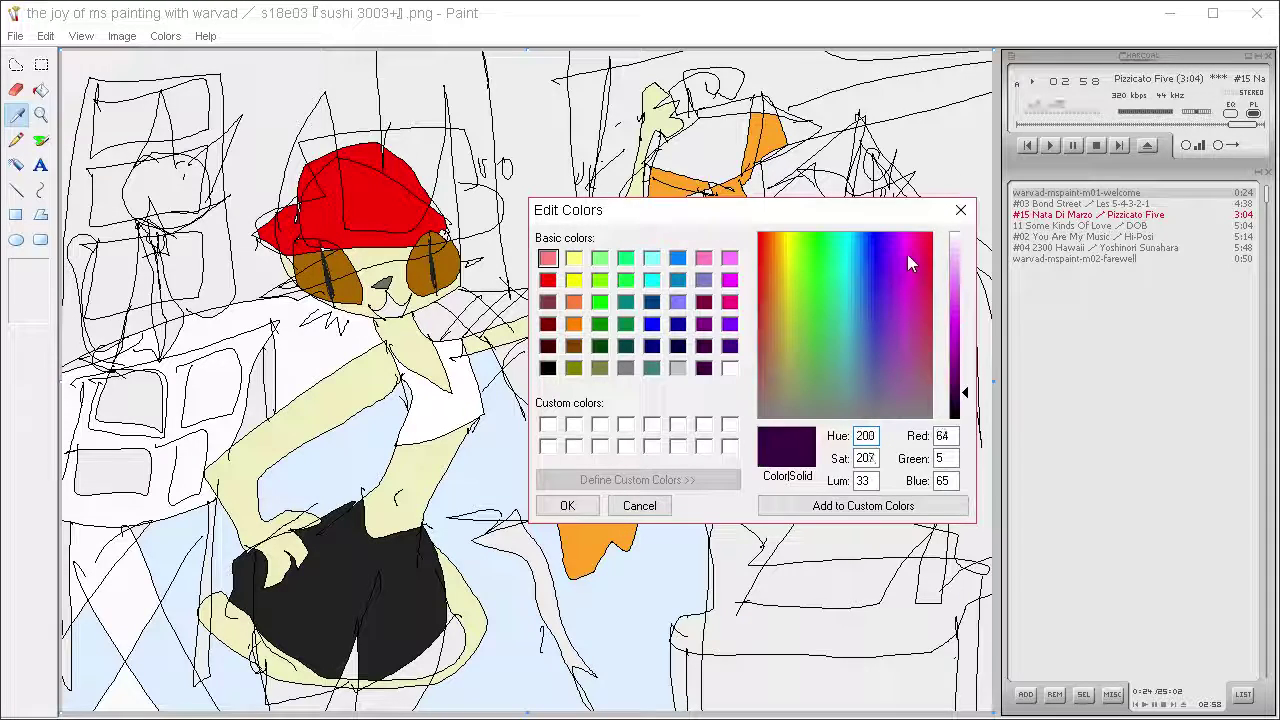
pyautogui.moveTo(908, 255); pyautogui.dragTo(932, 239)
pyautogui.click(958, 275)
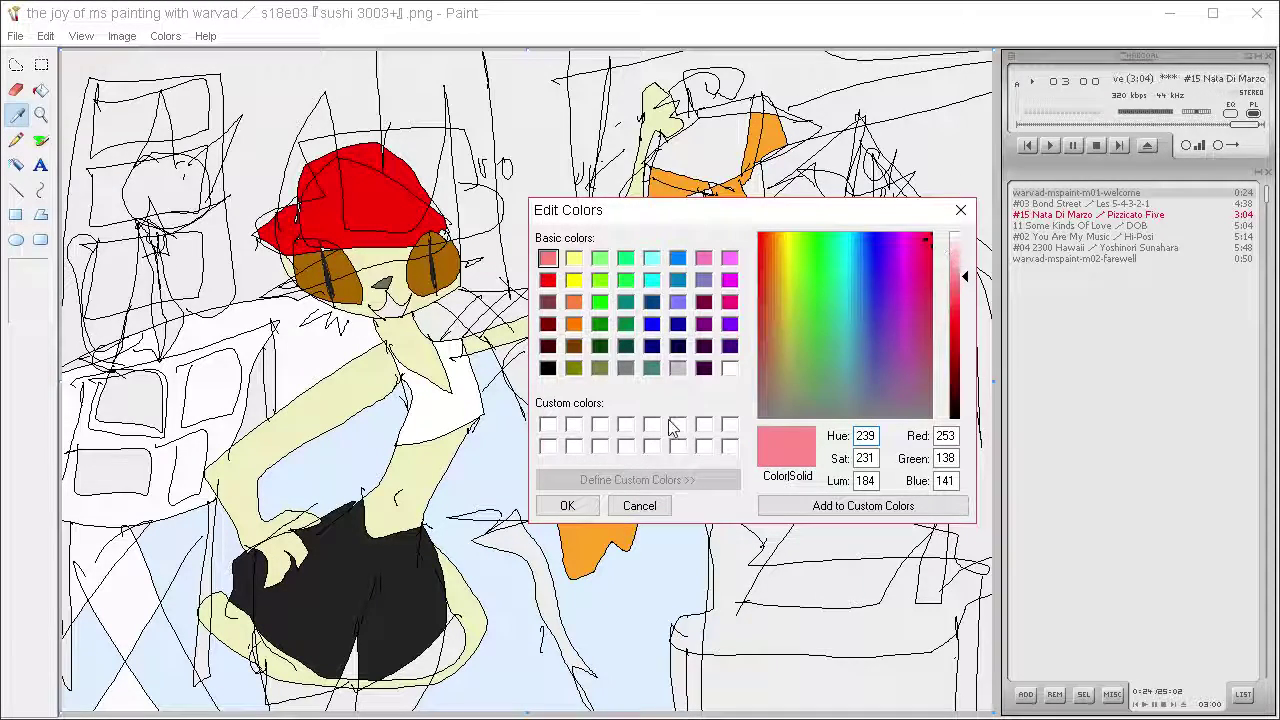
pyautogui.click(567, 505)
pyautogui.click(40, 90)
pyautogui.click(401, 303)
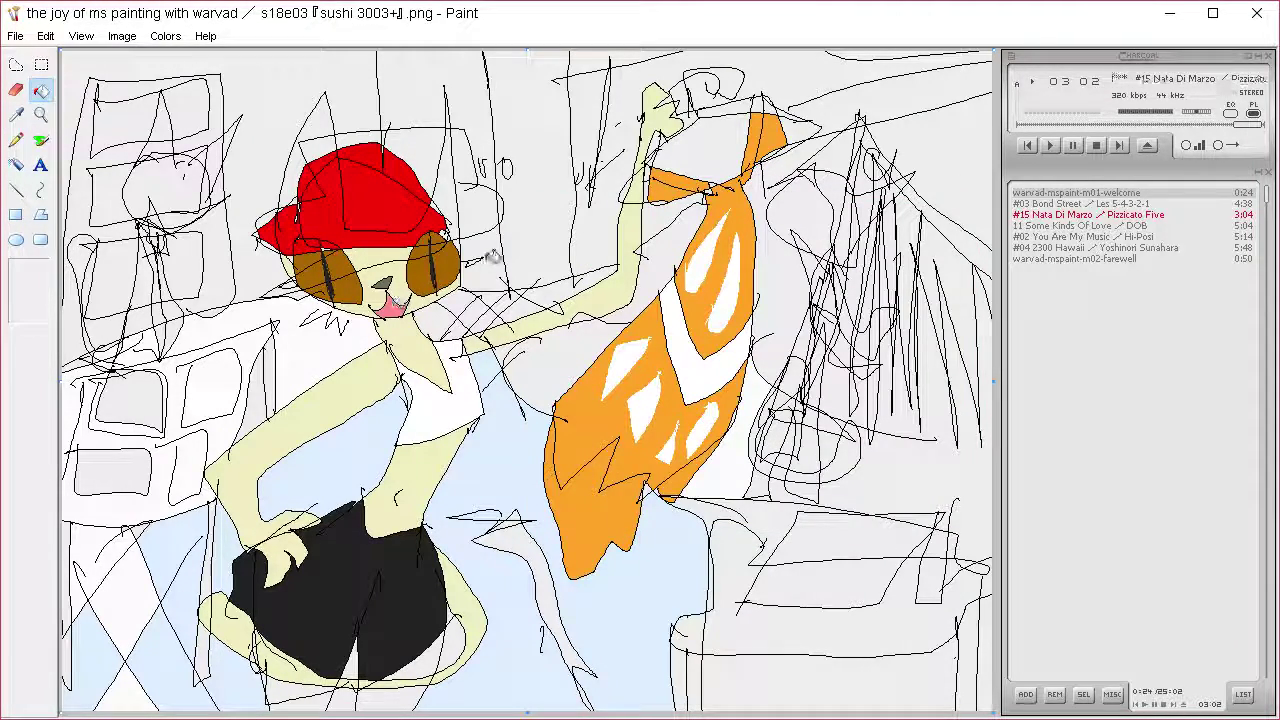
# Paint a small tongue in the cat's mouth with the hat's red, and fill the cat's legs below the shorts white
pyautogui.click(18, 115)
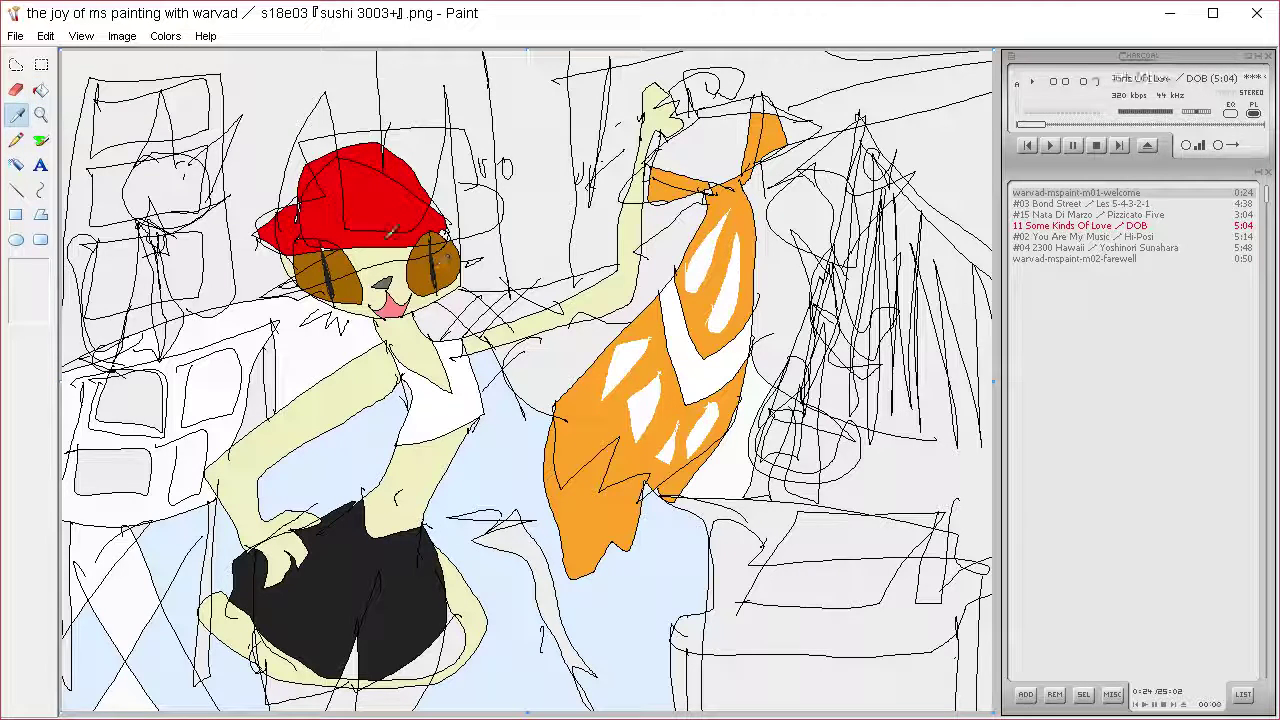
pyautogui.click(386, 234)
pyautogui.click(40, 140)
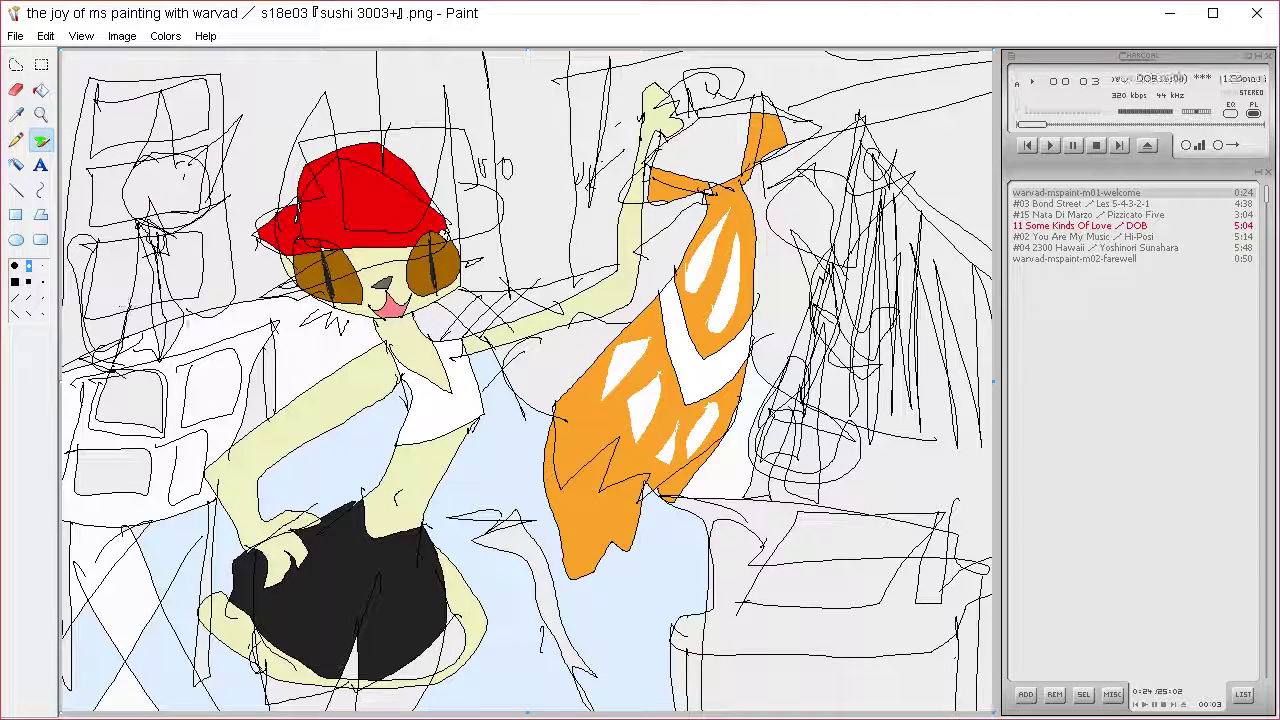
pyautogui.moveTo(380, 312); pyautogui.dragTo(392, 314)
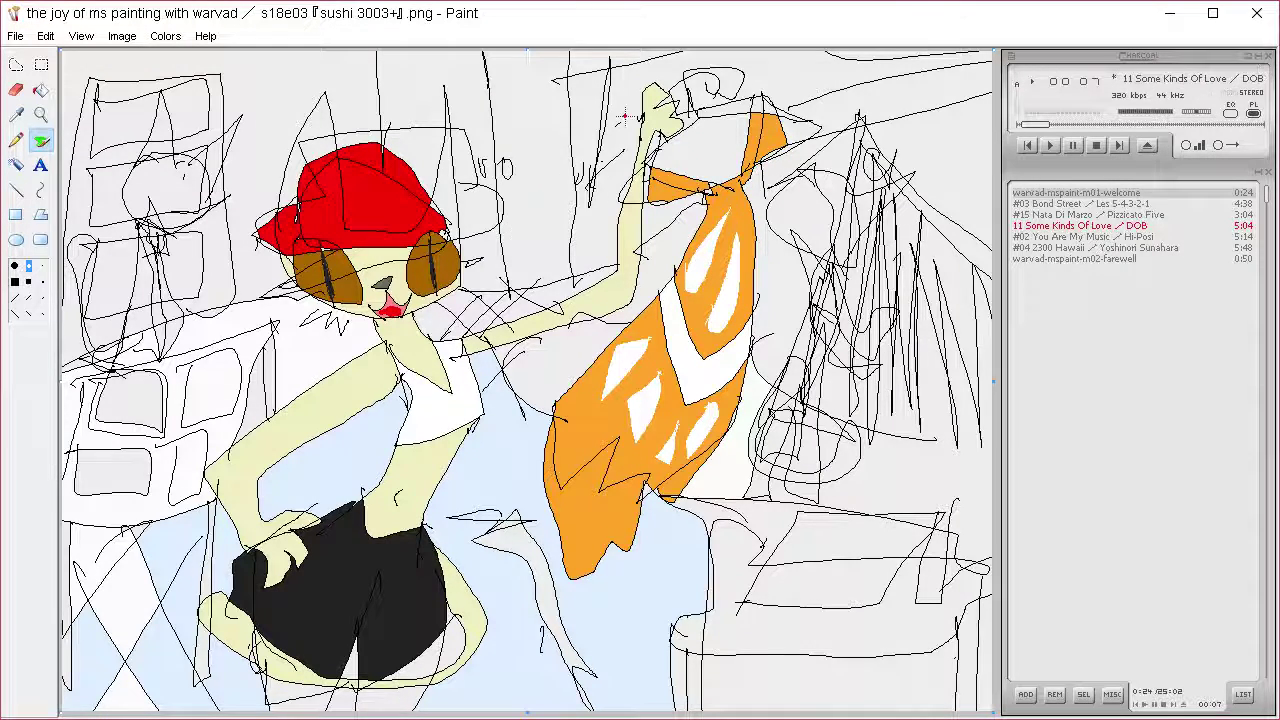
pyautogui.click(15, 114)
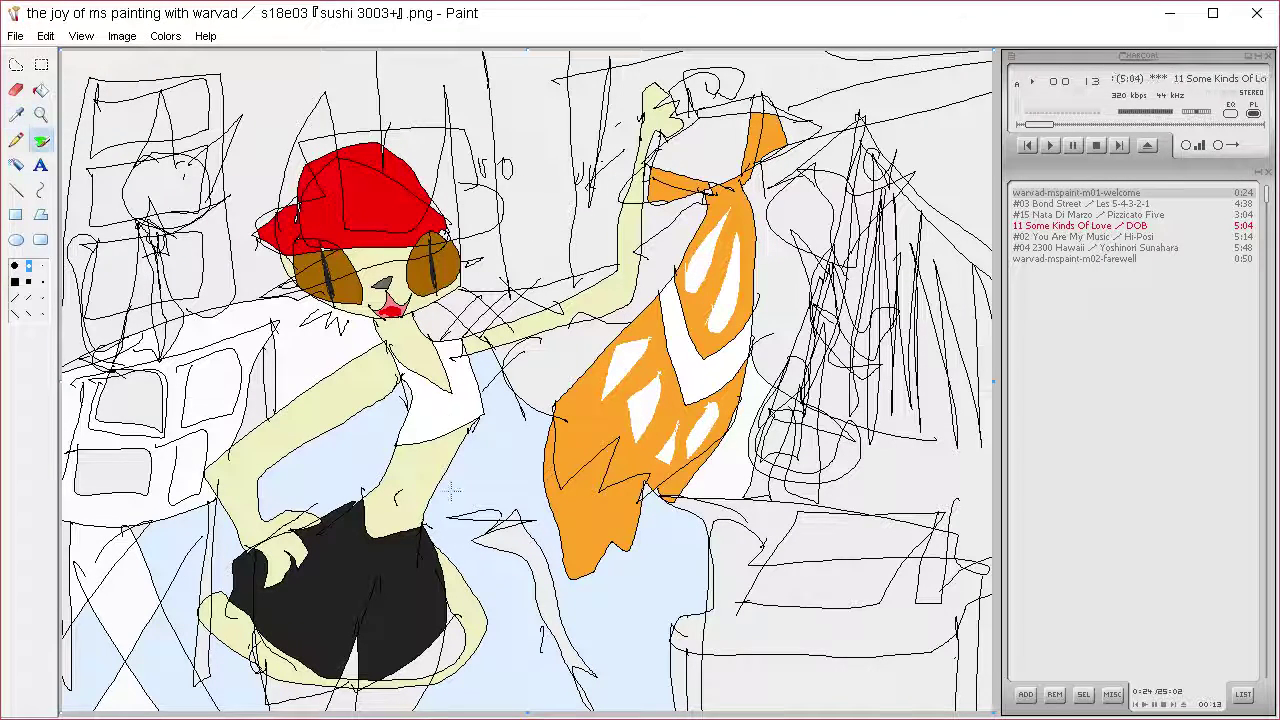
pyautogui.click(40, 90)
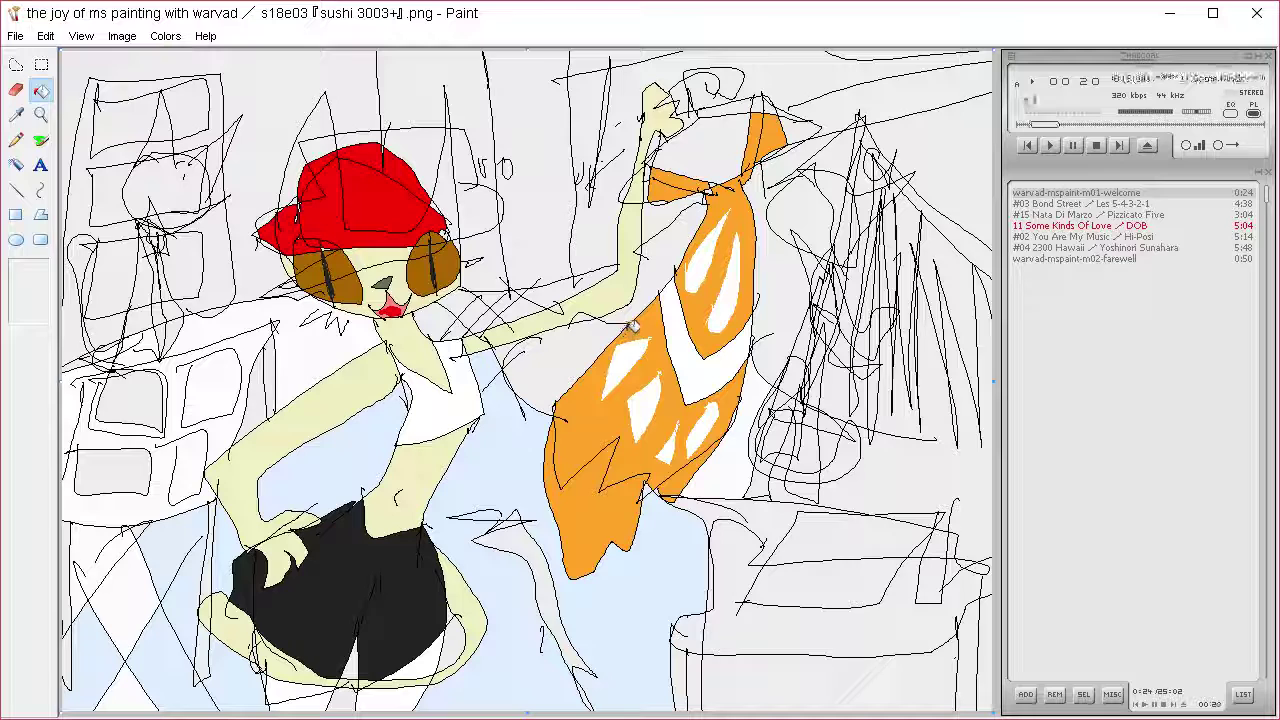
# Try painting a white fringe along the hem of the cat's top with the Brush
pyautogui.click(42, 141)
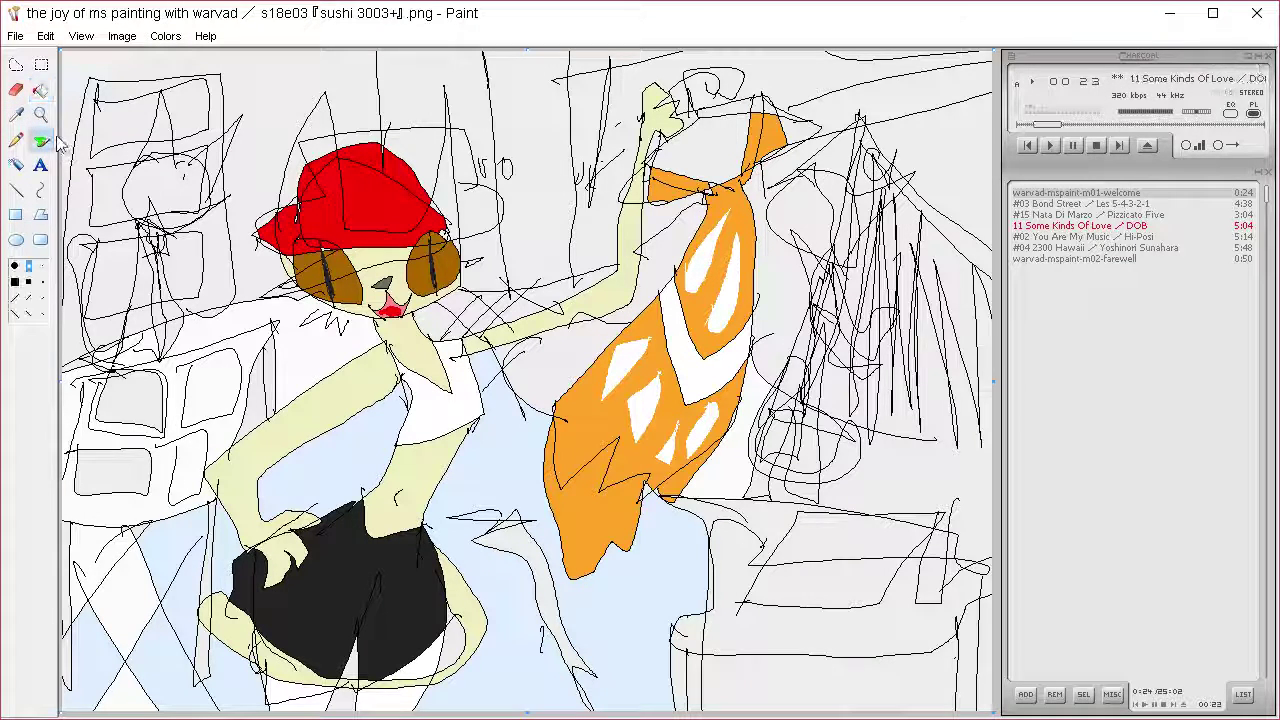
pyautogui.moveTo(393, 437)
pyautogui.mouseDown()
pyautogui.moveTo(471, 412)
pyautogui.moveTo(424, 460)
pyautogui.mouseUp()
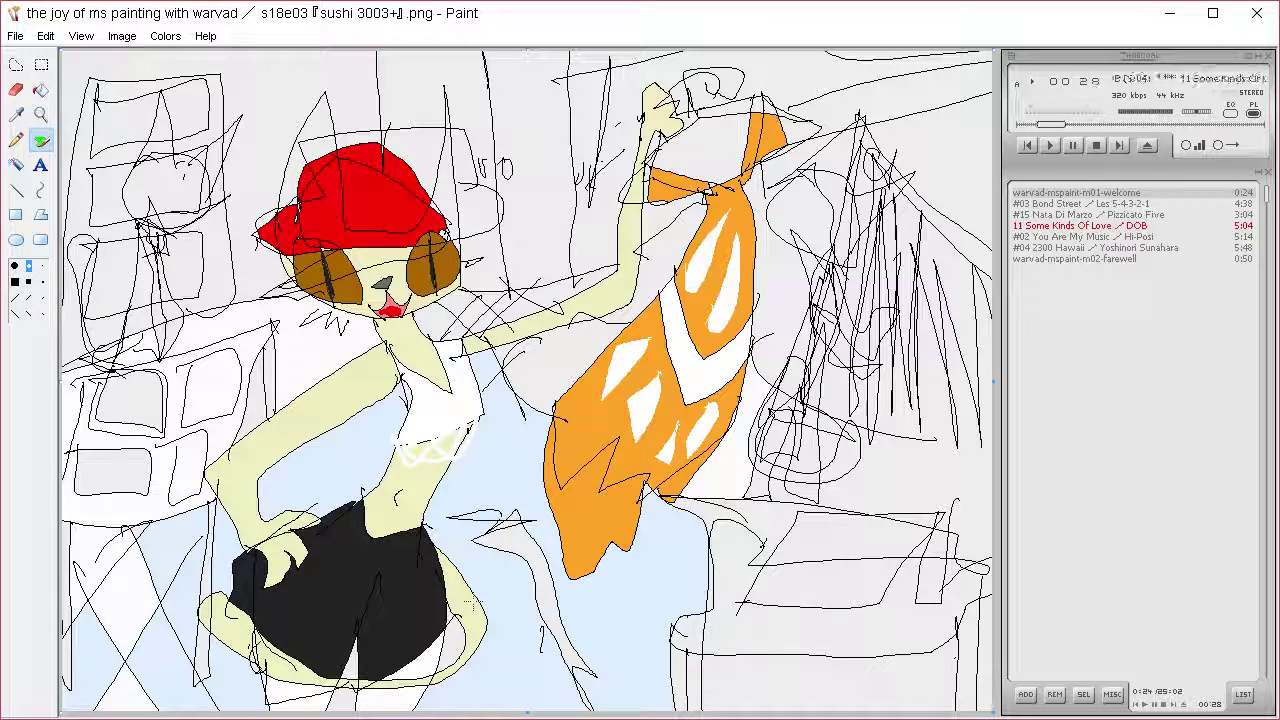
pyautogui.hotkey('ctrl', 'z')
pyautogui.hotkey('ctrl', 'z')
# Draw a thin white fringe along the hem of the cat's top with the Pencil
pyautogui.click(16, 140)
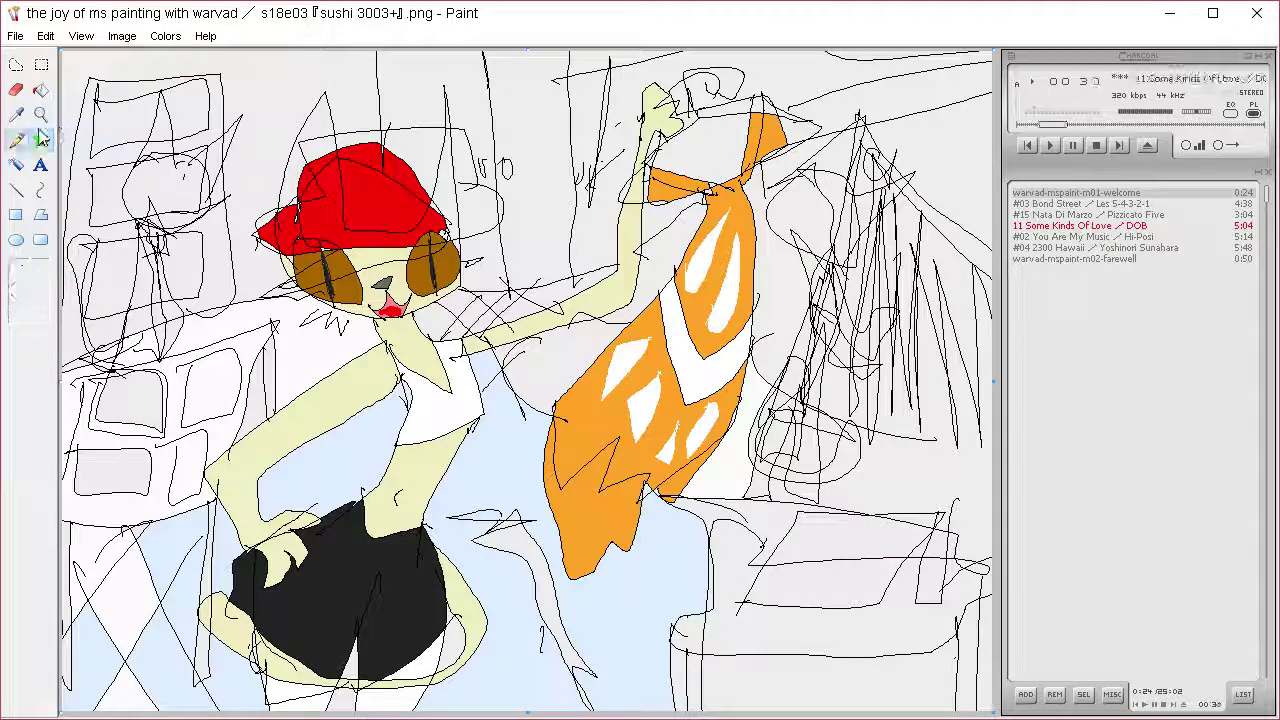
pyautogui.click(16, 140)
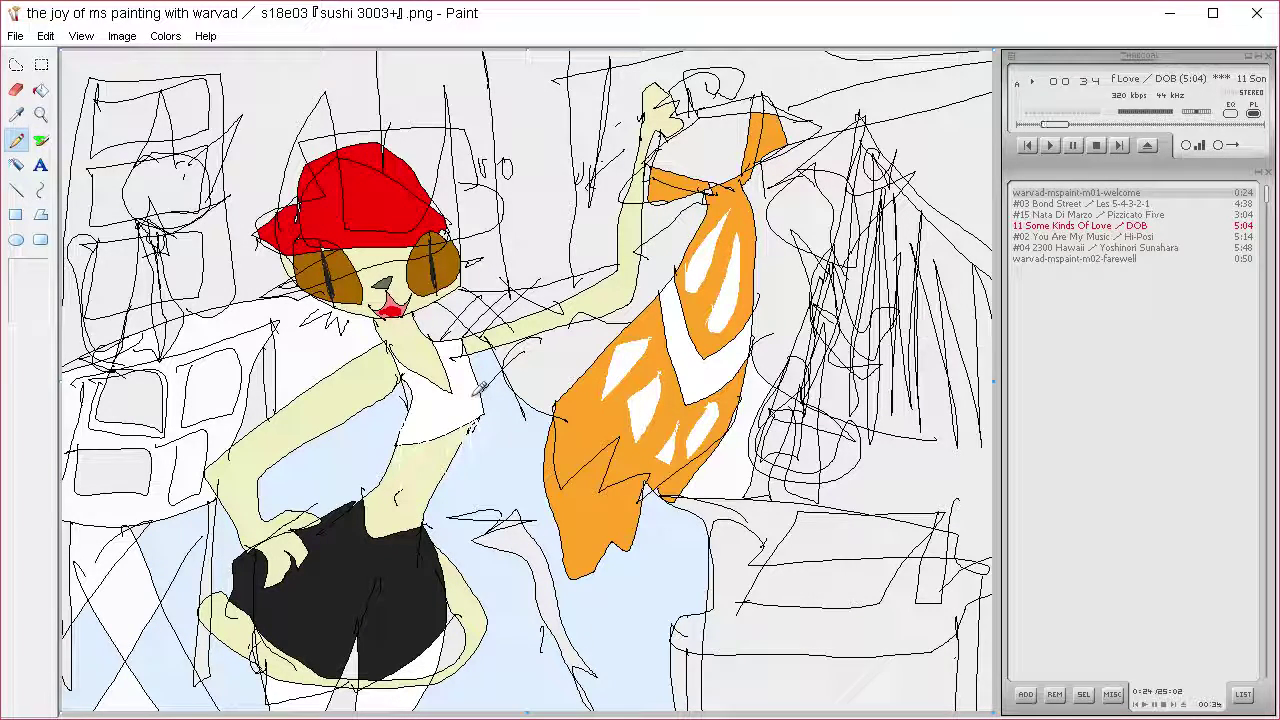
# Sample the light blue behind the cat and fill the wall areas around the orange garment and clothes rack with it
pyautogui.click(17, 114)
pyautogui.click(312, 482)
pyautogui.click(45, 90)
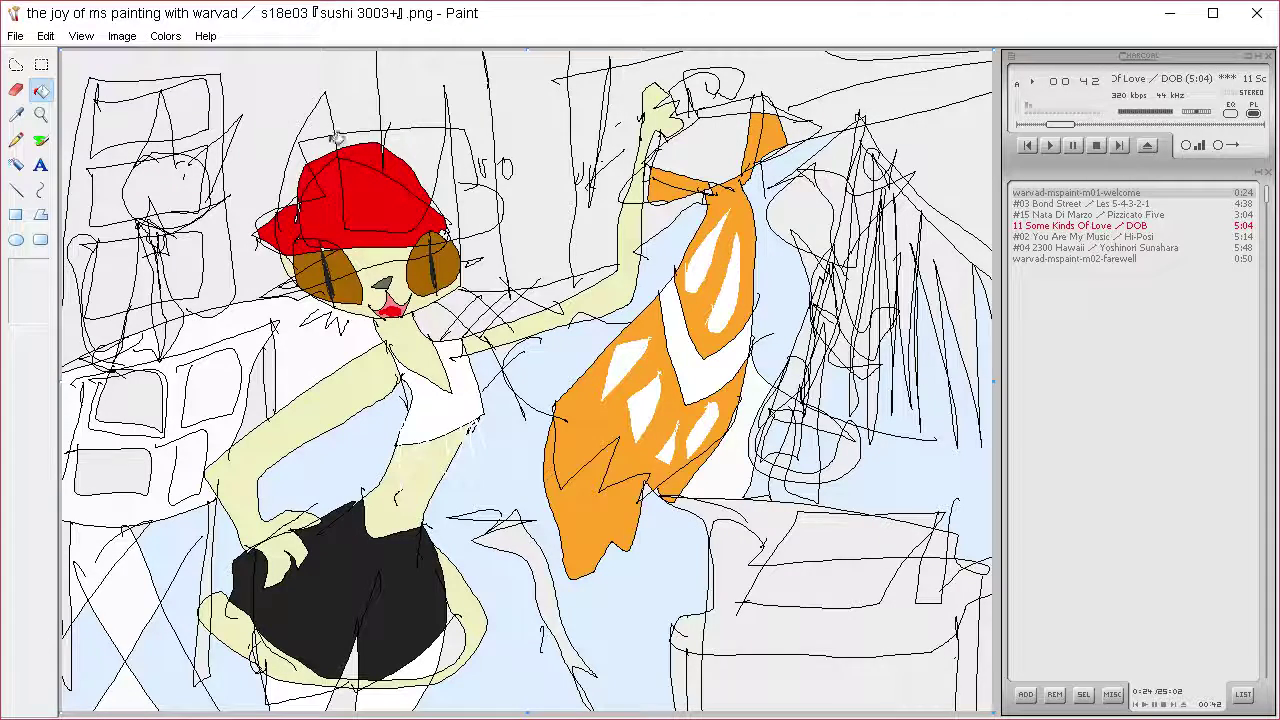
# Fill the frame and legs of the panelled furniture behind the cat's bent arm with near-black
pyautogui.click(170, 500)
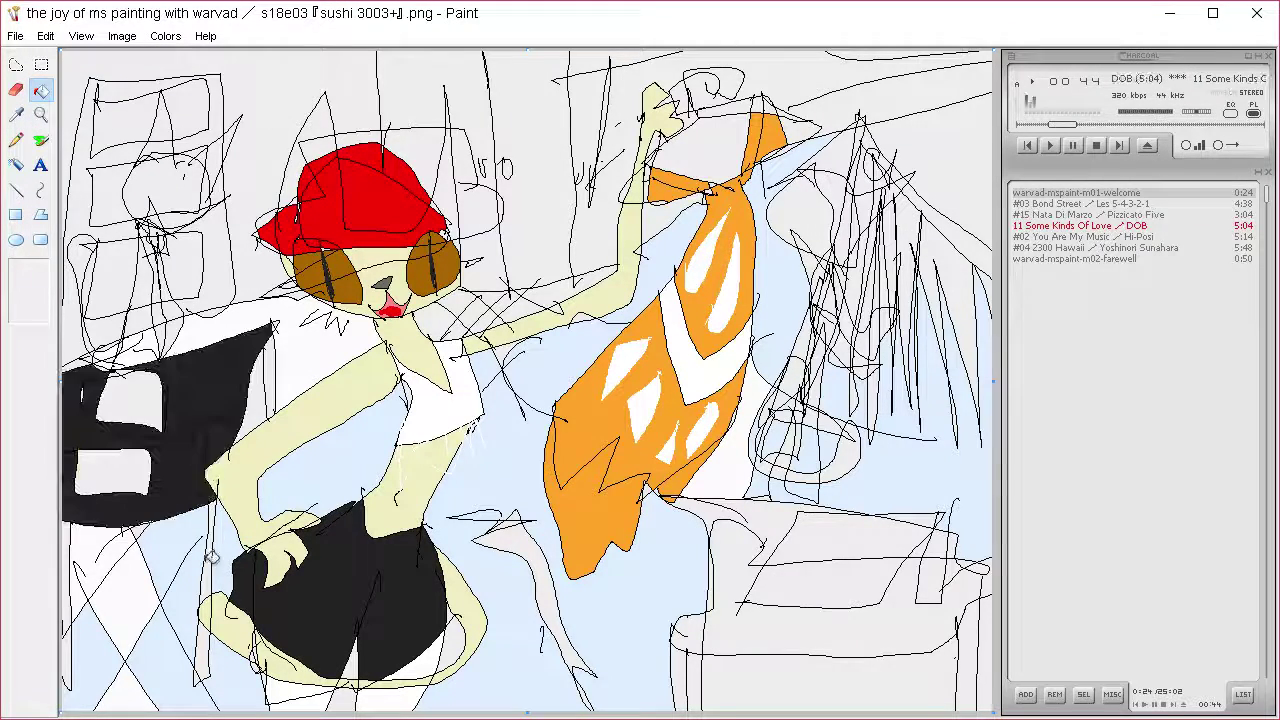
pyautogui.click(210, 560)
pyautogui.click(272, 385)
pyautogui.click(68, 564)
# Fill the top, rim and side posts of the counter below the orange garment with near-black
pyautogui.click(746, 642)
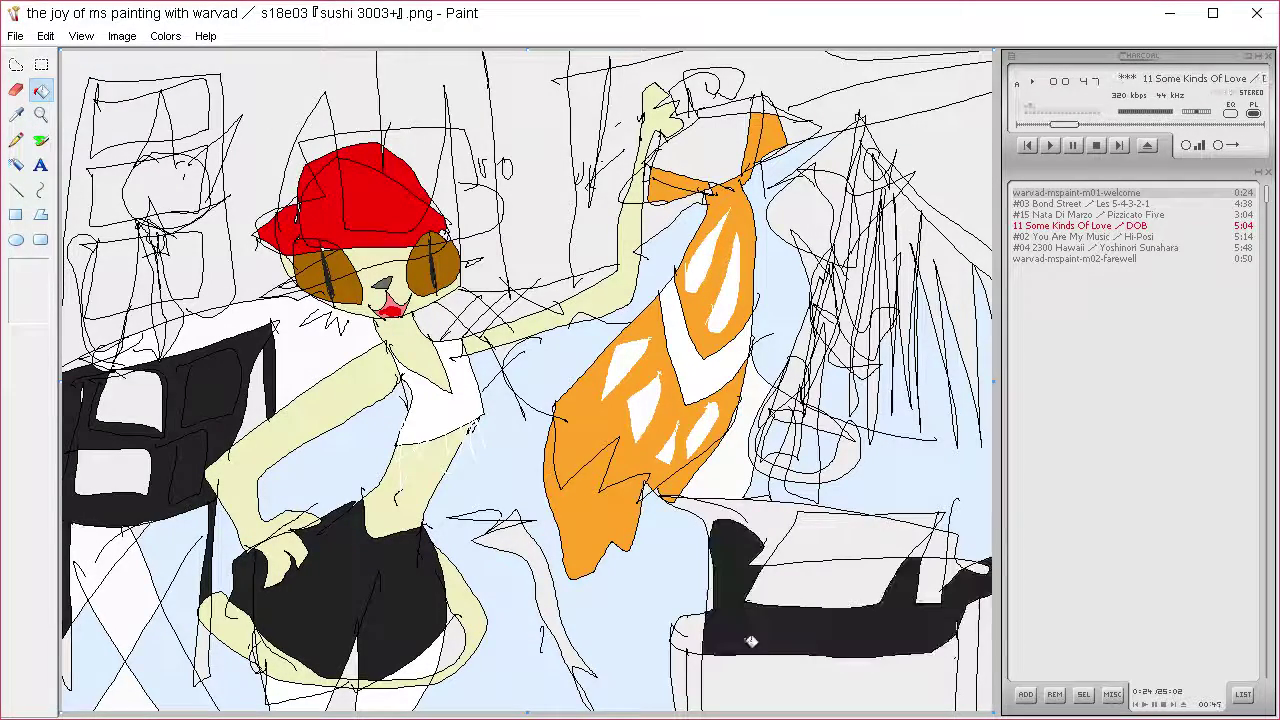
pyautogui.click(699, 665)
pyautogui.click(681, 678)
pyautogui.click(968, 640)
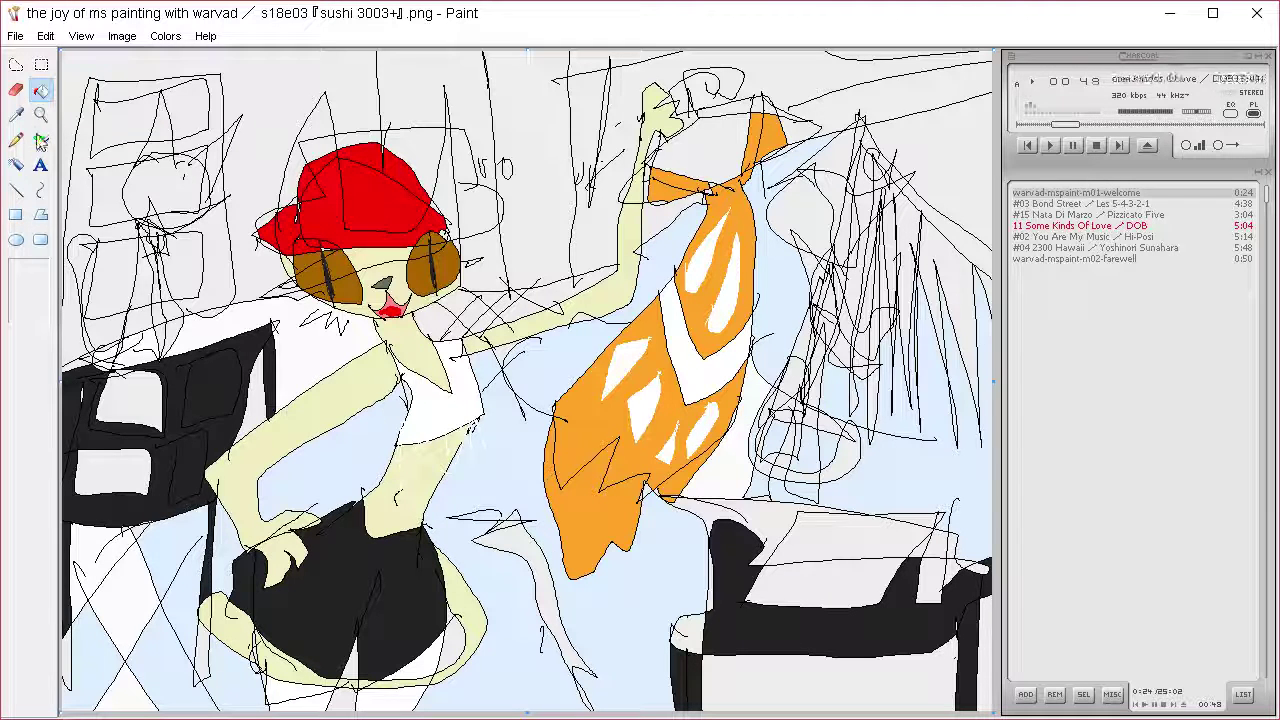
# Fill the item on the black counter with a red upper panel and white lower panel, and its small neighbour white
pyautogui.rightClick(871, 521)
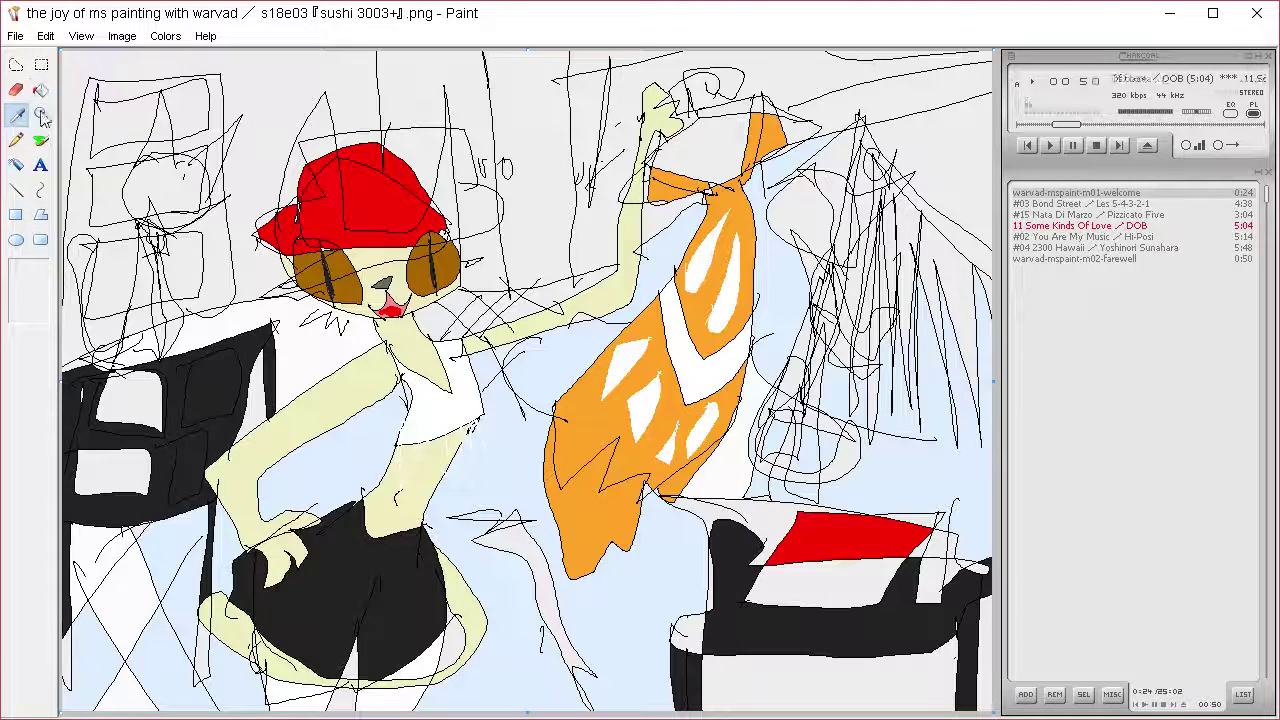
pyautogui.click(857, 582)
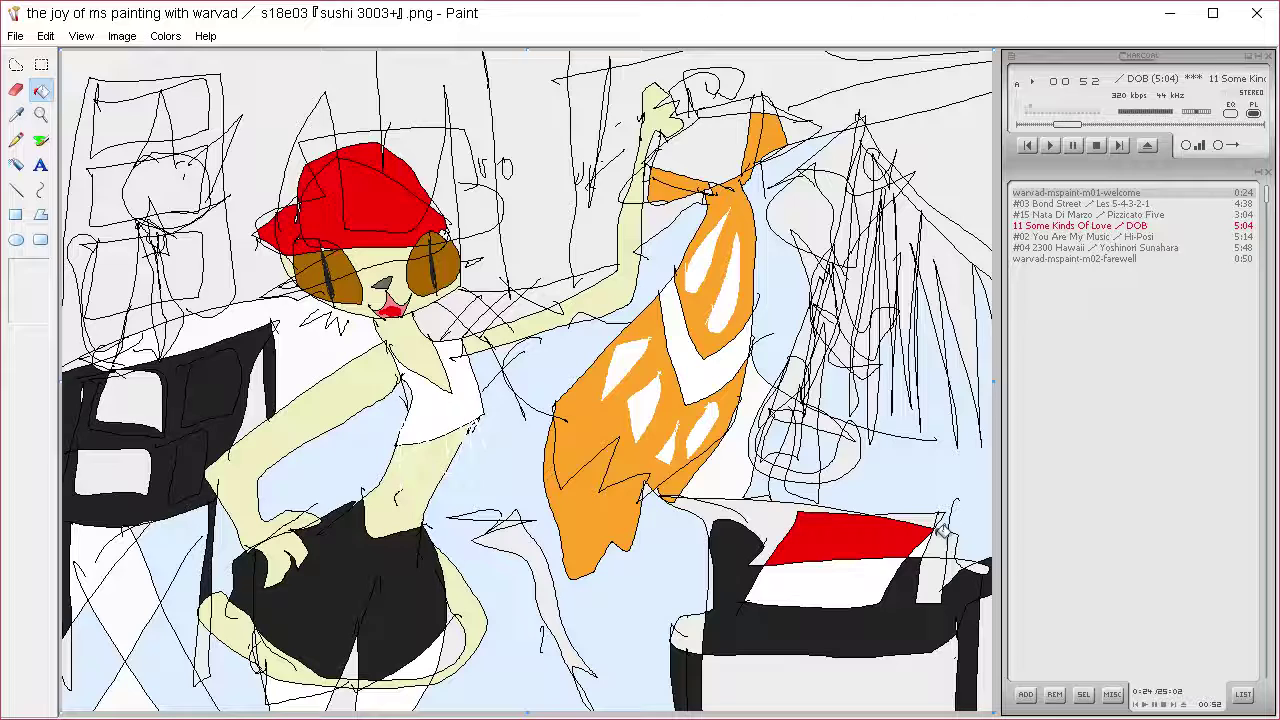
pyautogui.click(936, 584)
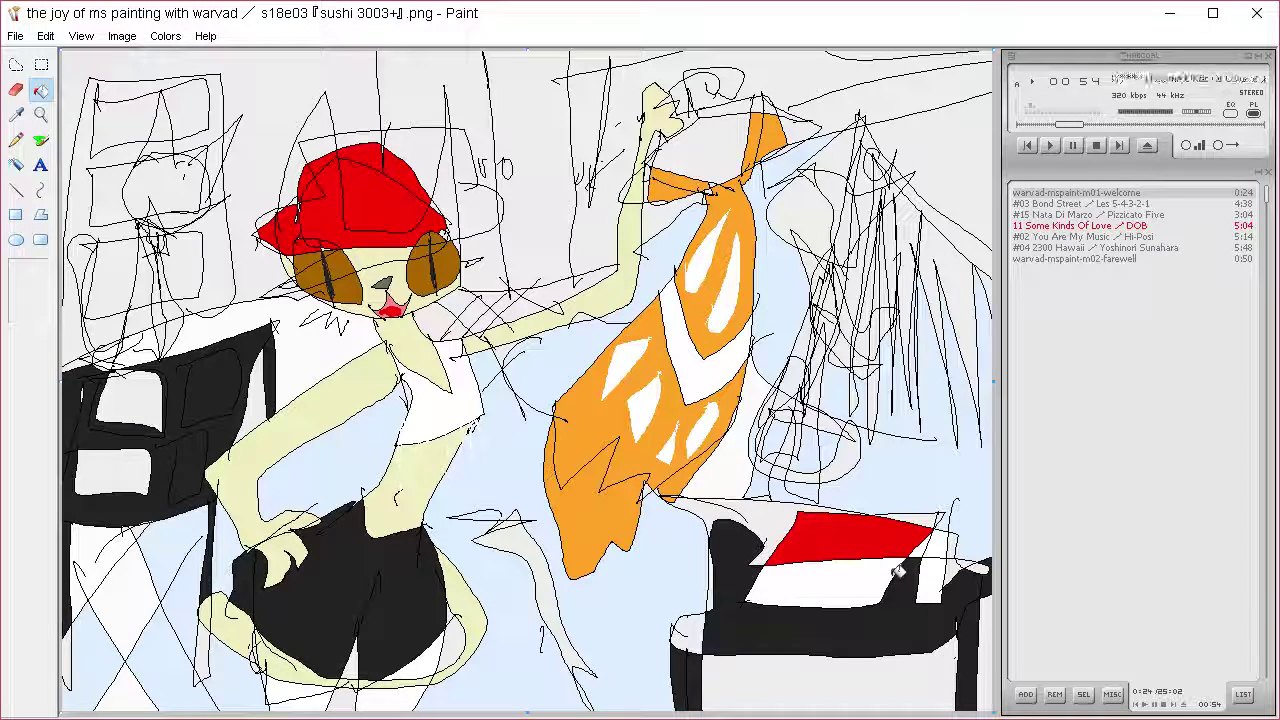
# Define a light grey custom colour as the drawing colour
pyautogui.click(16, 114)
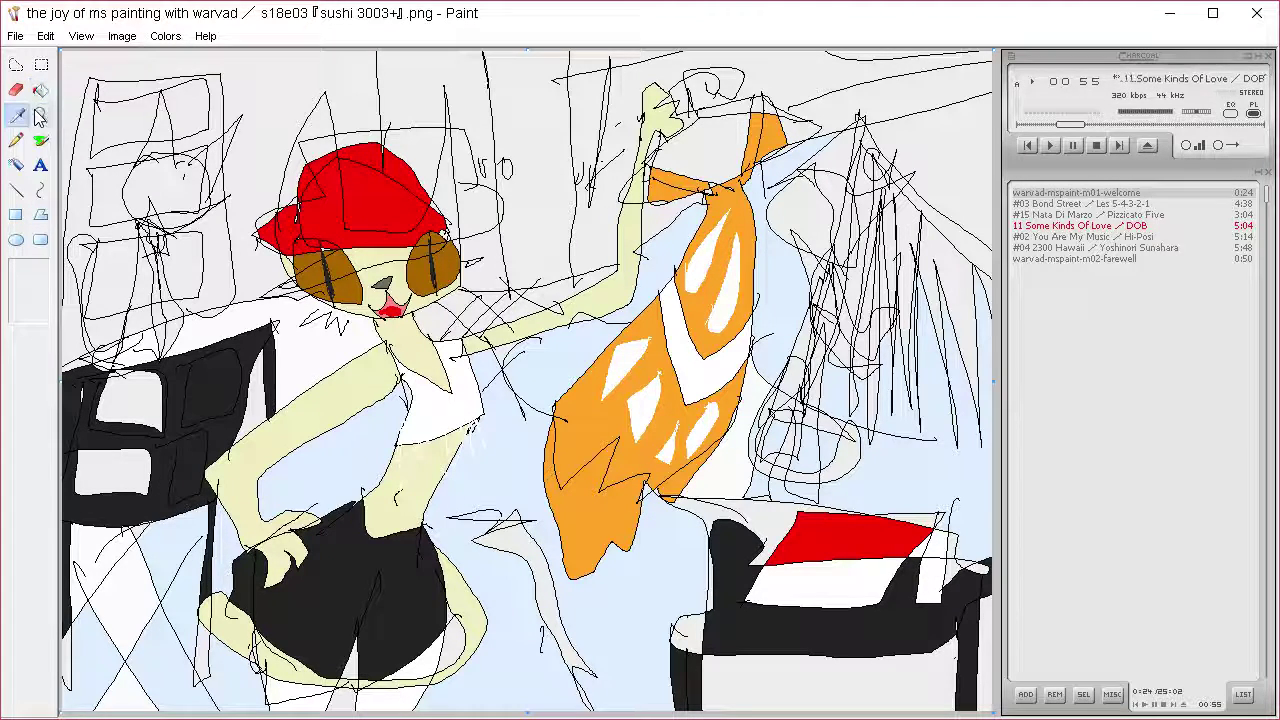
pyautogui.click(168, 37)
pyautogui.click(185, 60)
pyautogui.click(682, 478)
pyautogui.moveTo(962, 301); pyautogui.dragTo(962, 275)
pyautogui.click(568, 501)
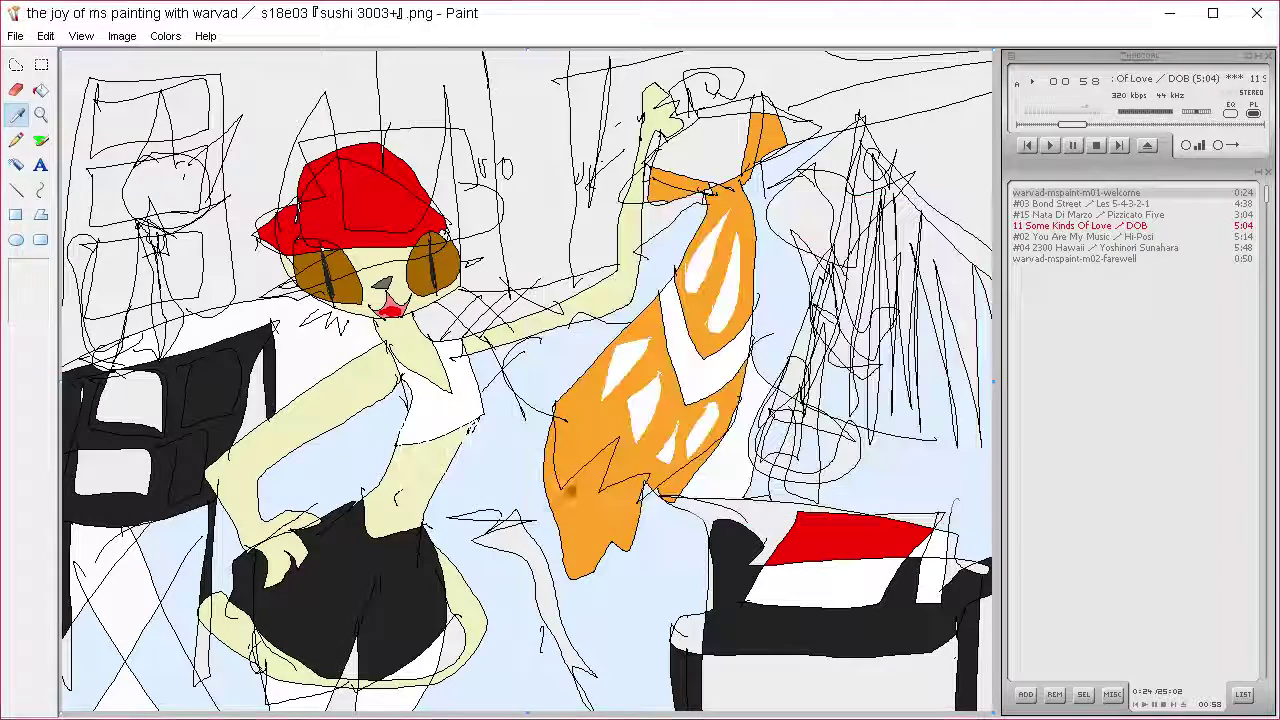
pyautogui.click(566, 489)
pyautogui.click(165, 36)
pyautogui.click(180, 62)
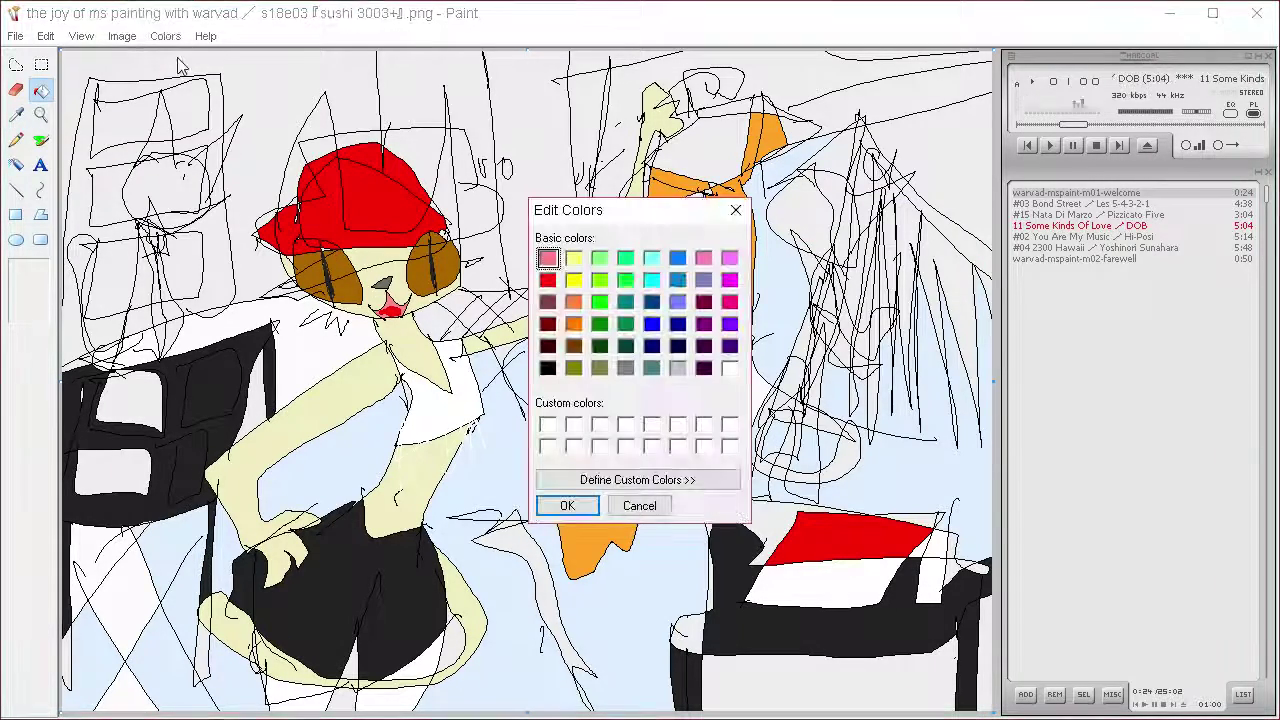
pyautogui.click(637, 480)
pyautogui.click(965, 266)
pyautogui.click(566, 503)
# Fill the head and both ears of the small background figure behind the cat with light grey
pyautogui.click(170, 152)
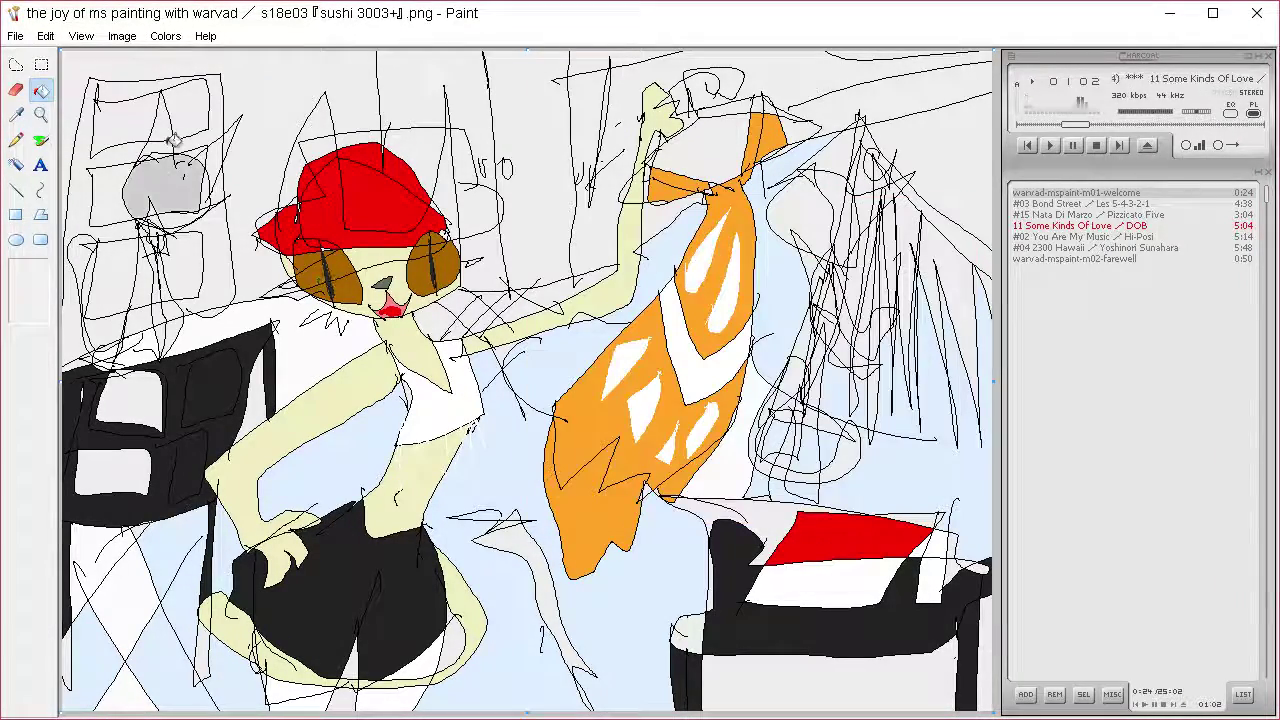
pyautogui.click(166, 128)
pyautogui.click(214, 160)
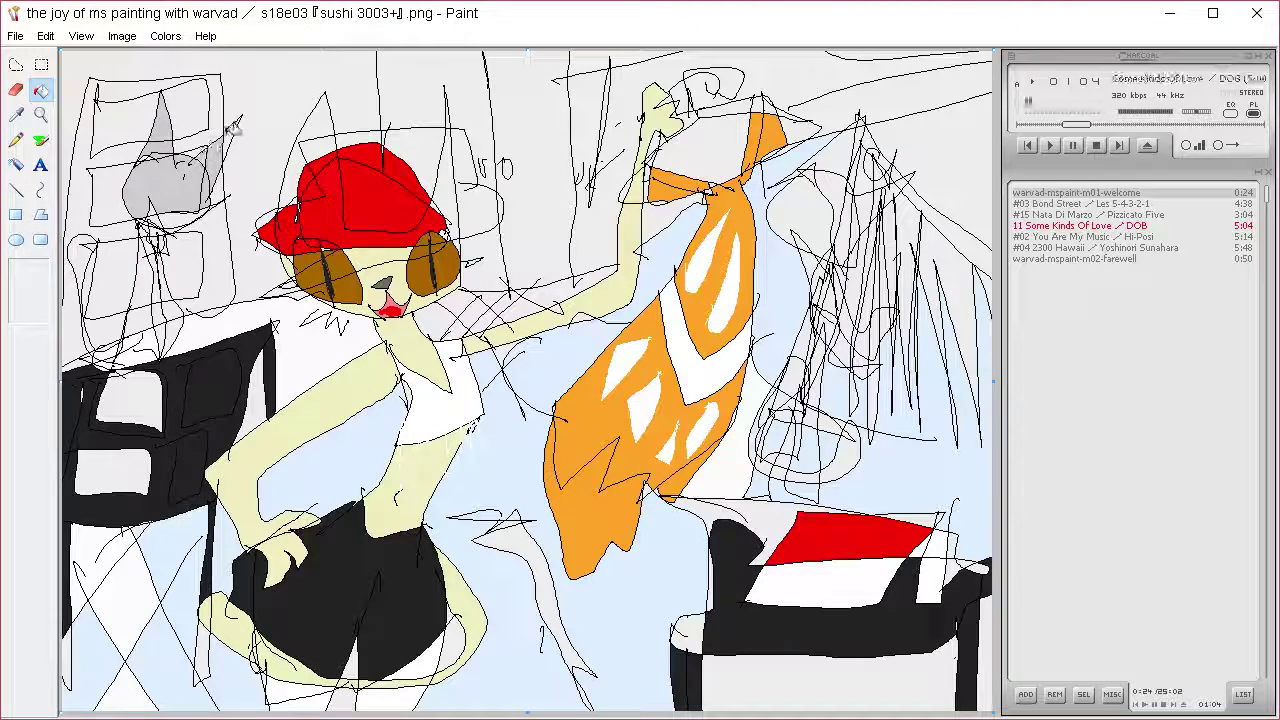
# Define a pale pink with hue 204 and saturation 240, and fill the background figure's dress with it
pyautogui.click(165, 36)
pyautogui.click(180, 62)
pyautogui.click(637, 480)
pyautogui.click(907, 237)
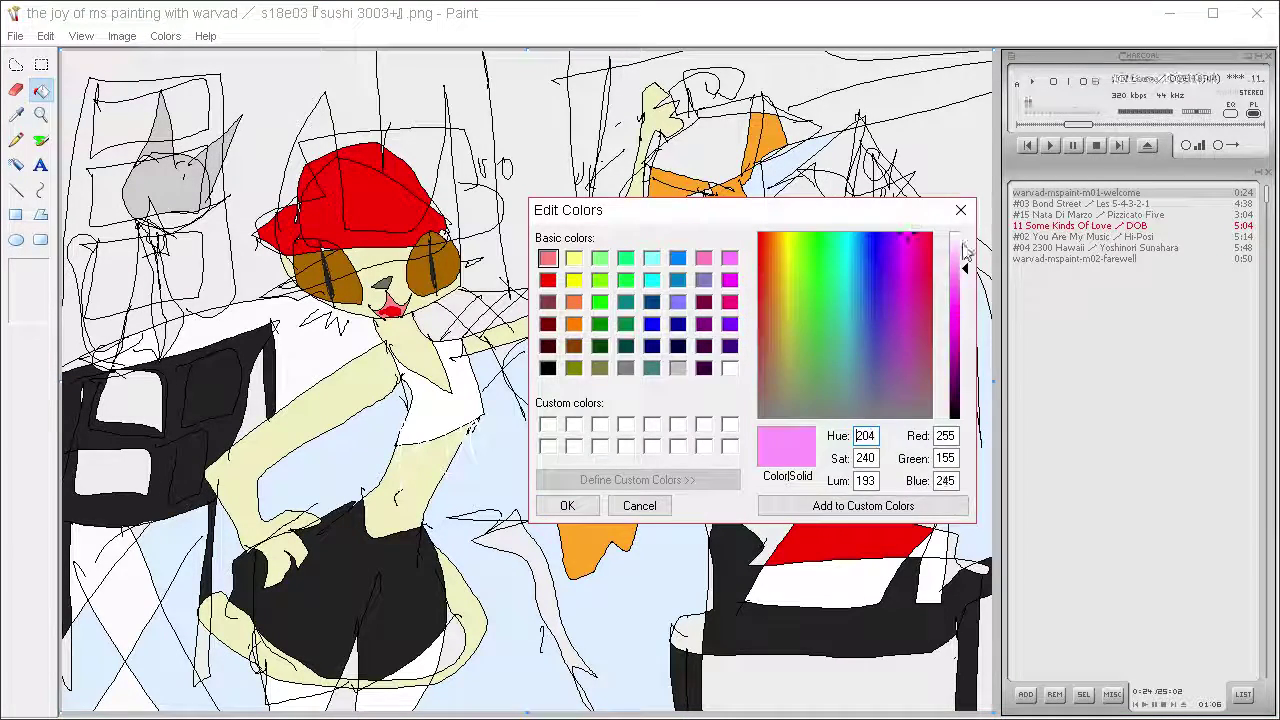
pyautogui.click(963, 260)
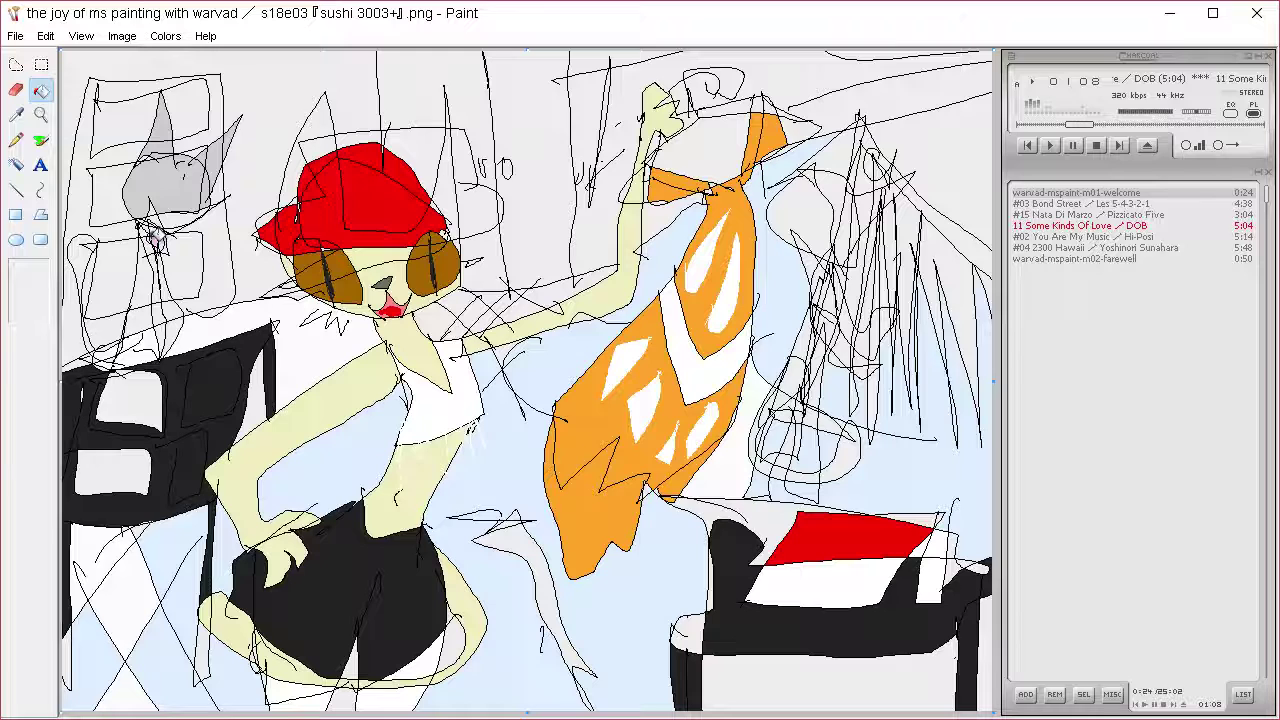
pyautogui.click(155, 238)
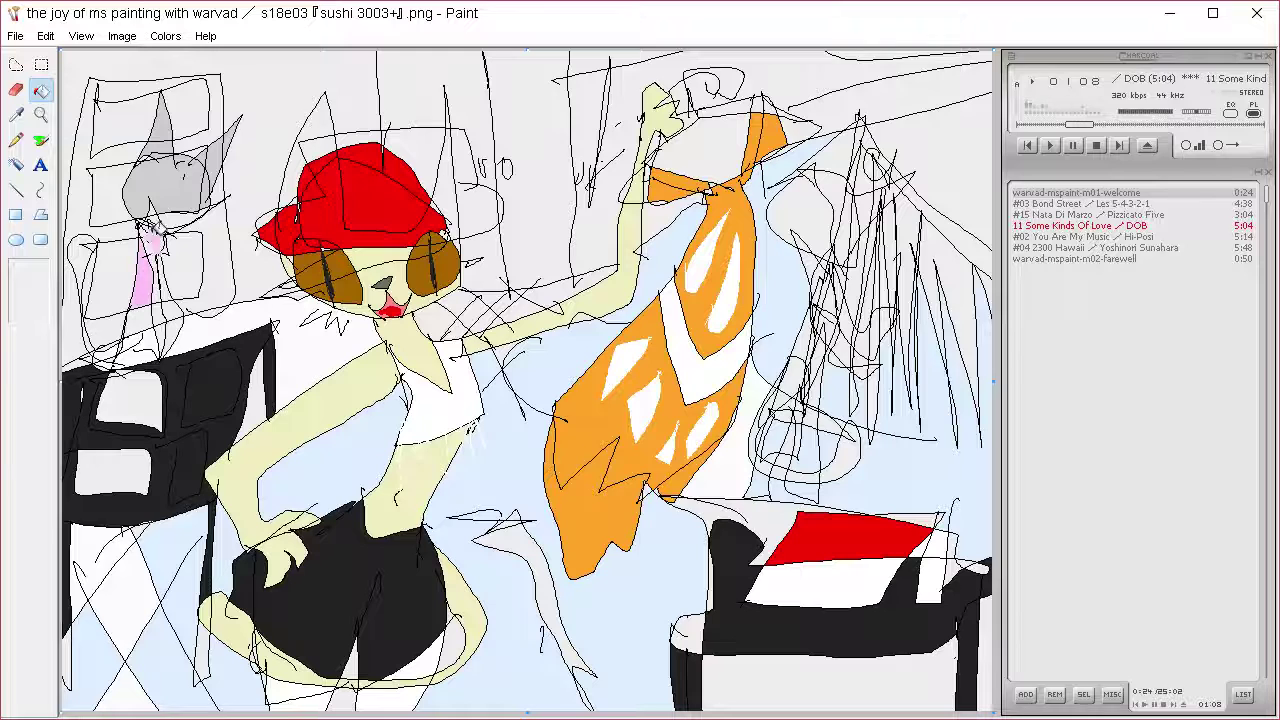
pyautogui.click(160, 323)
# Sample the grey of the background figure's head and fill the narrow shape beside its pink dress with it
pyautogui.click(18, 114)
pyautogui.click(150, 190)
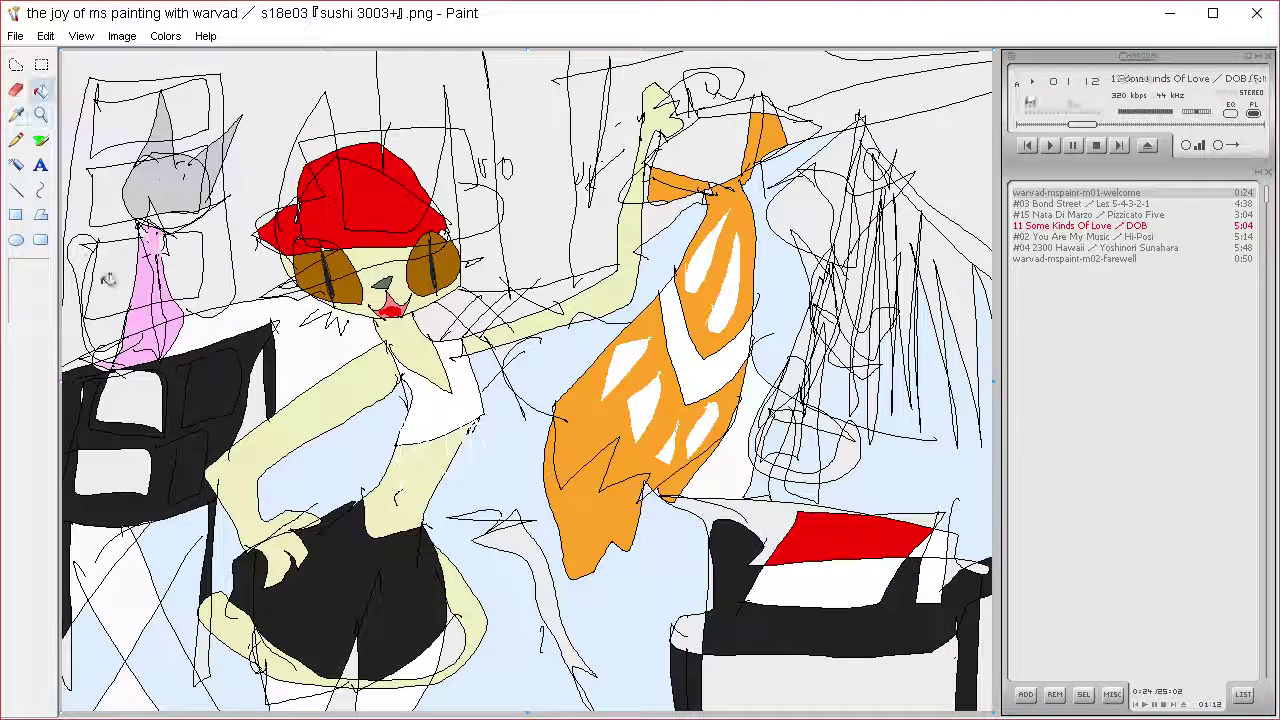
pyautogui.click(85, 260)
# Try filling the area directly beside the background figure's pink dress with the head's grey
pyautogui.click(15, 113)
pyautogui.click(170, 200)
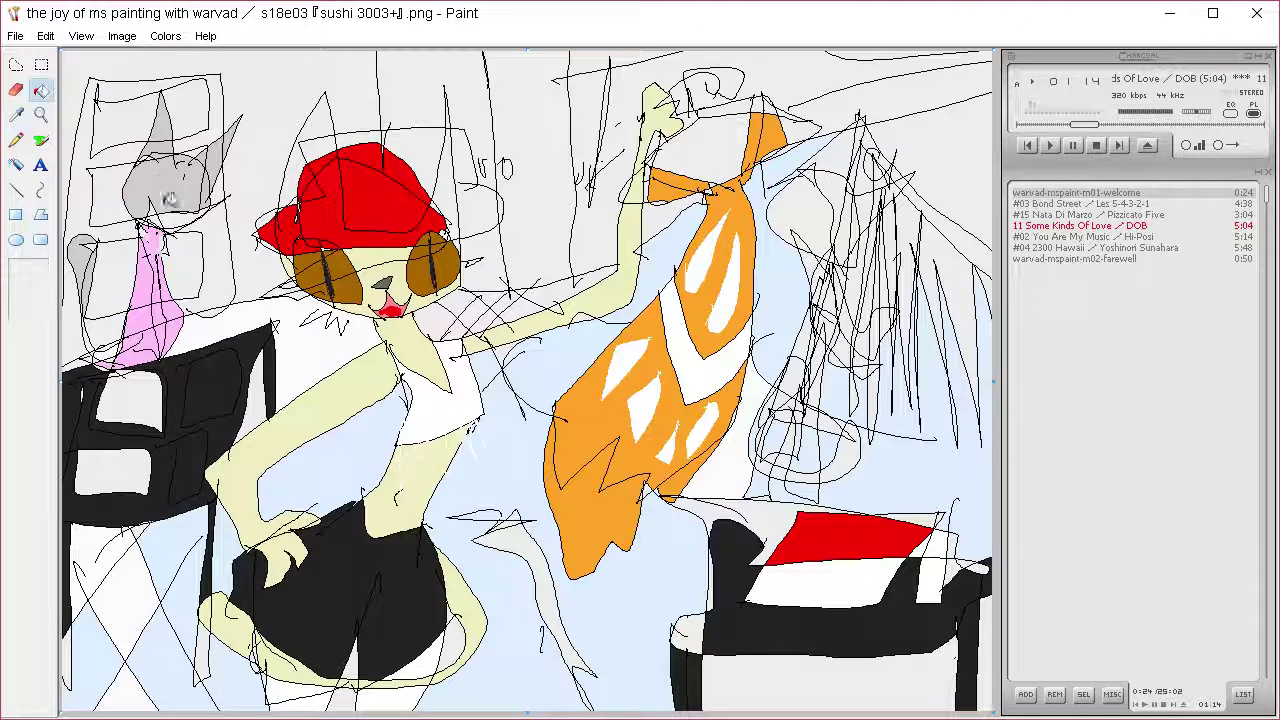
pyautogui.click(178, 268)
pyautogui.click(181, 278)
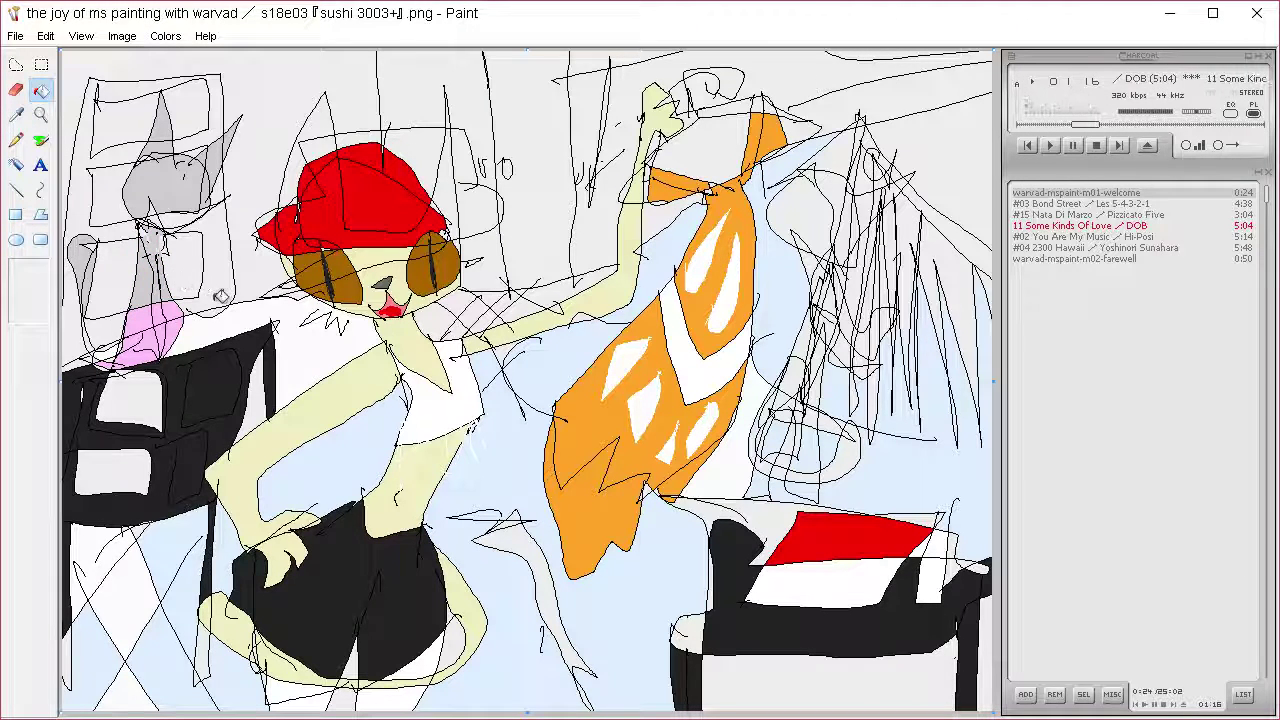
pyautogui.hotkey('ctrl', 'z')
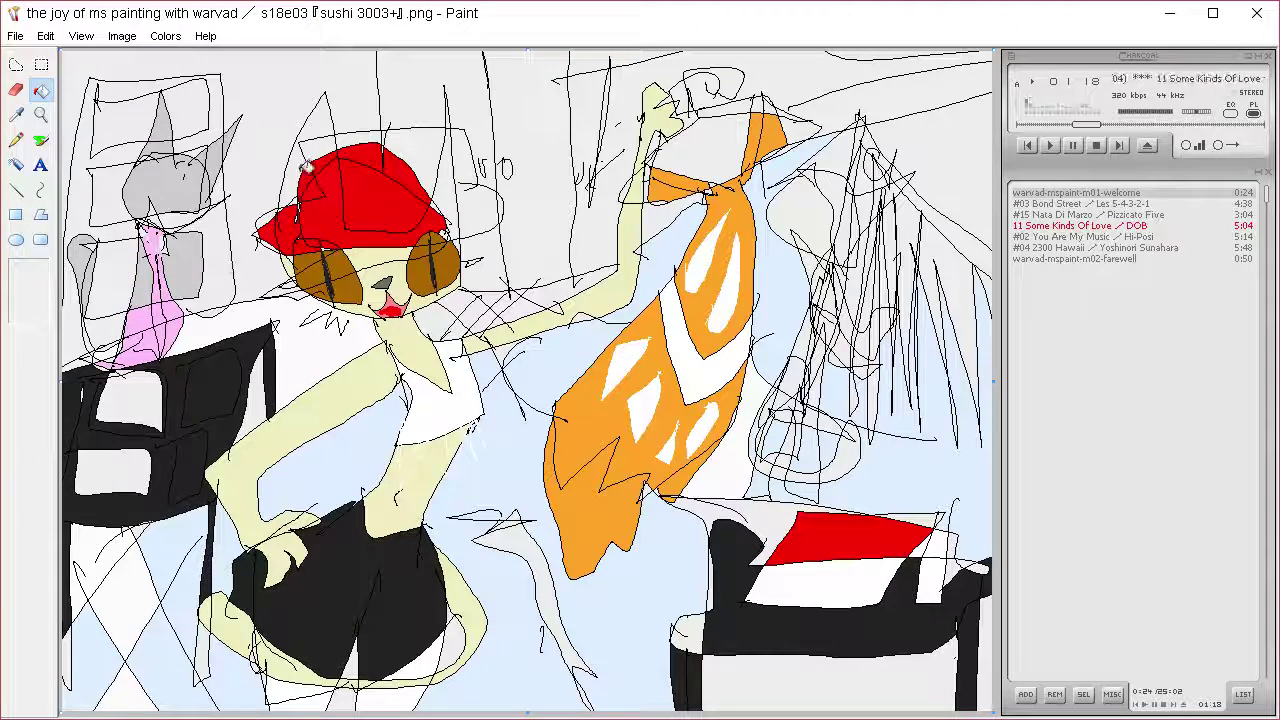
pyautogui.hotkey('ctrl', 'z')
# Outline a bent, raised arm for the background figure with the Pencil and fill it with light grey
pyautogui.click(18, 142)
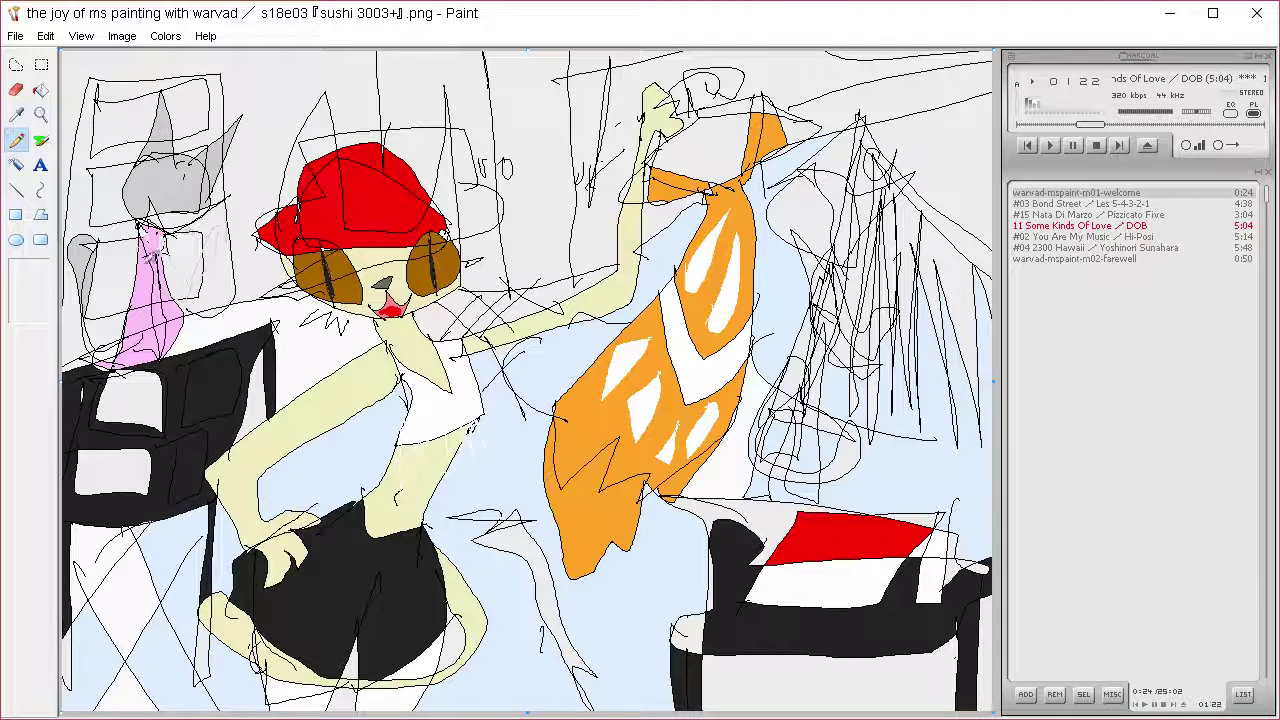
pyautogui.click(41, 90)
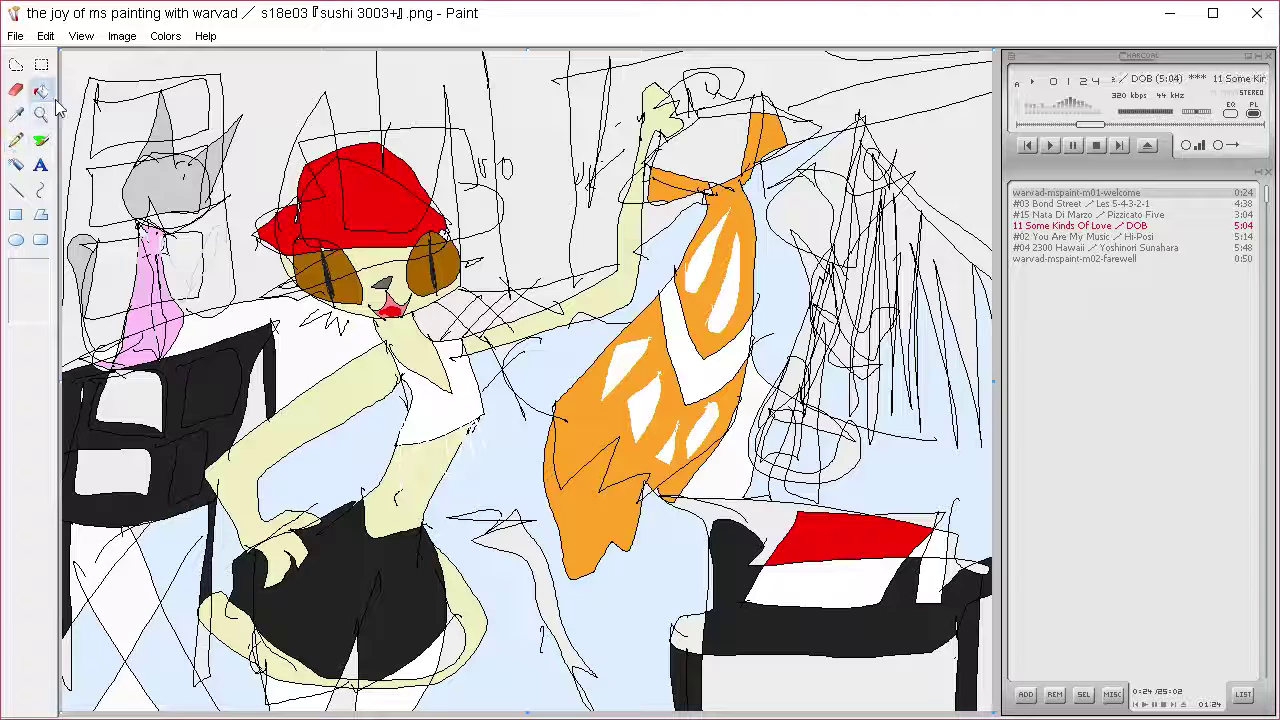
pyautogui.click(185, 270)
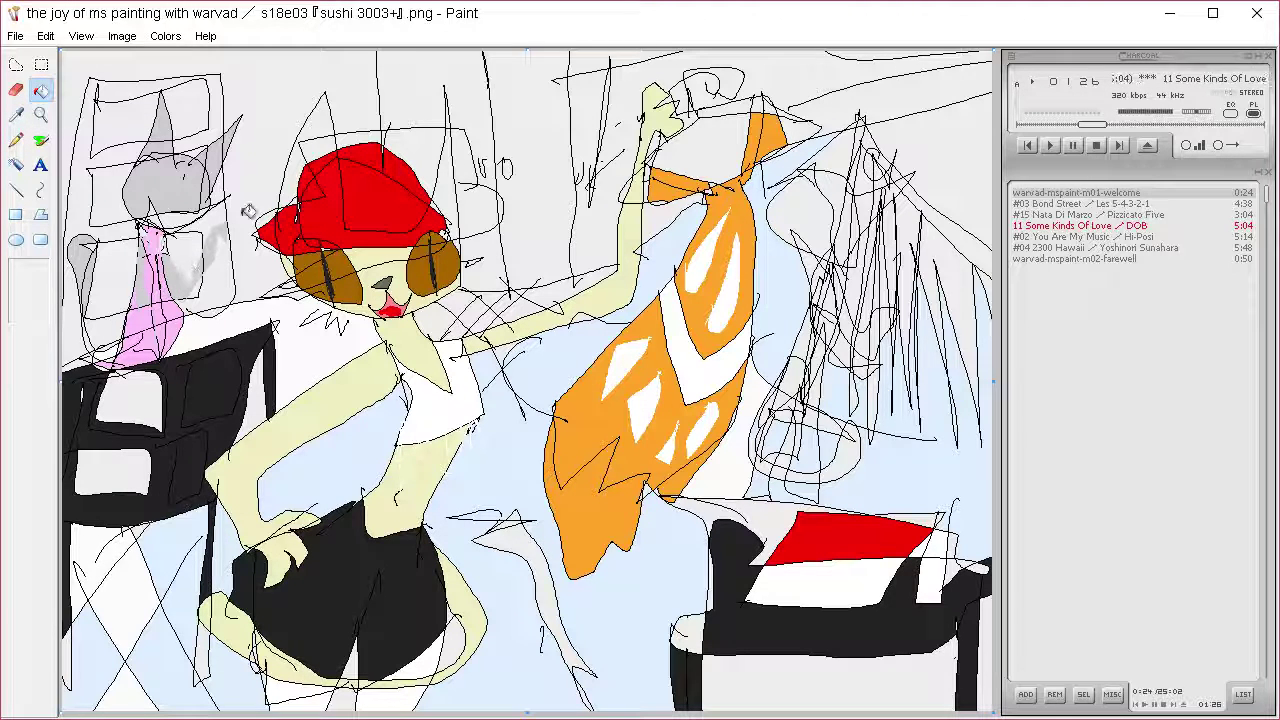
# Sample the light blue and fill the wall above the clothes rack and the rounded shape beside it
pyautogui.click(18, 115)
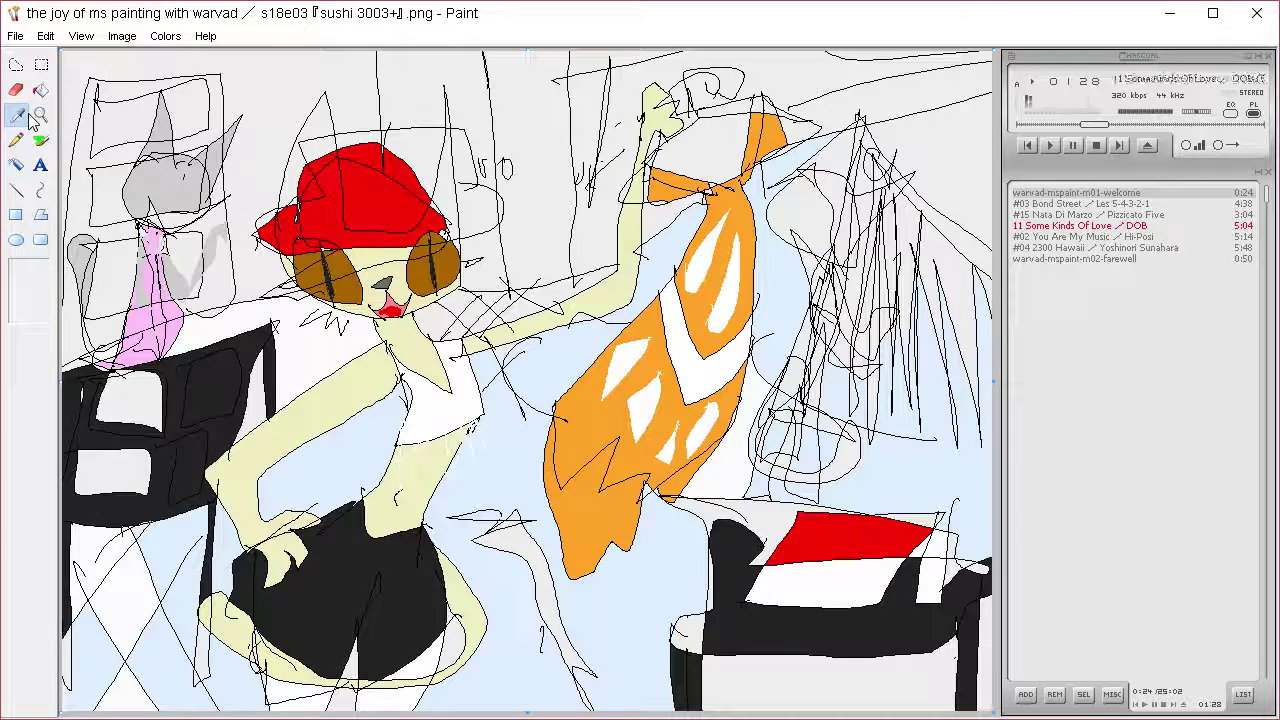
pyautogui.click(799, 283)
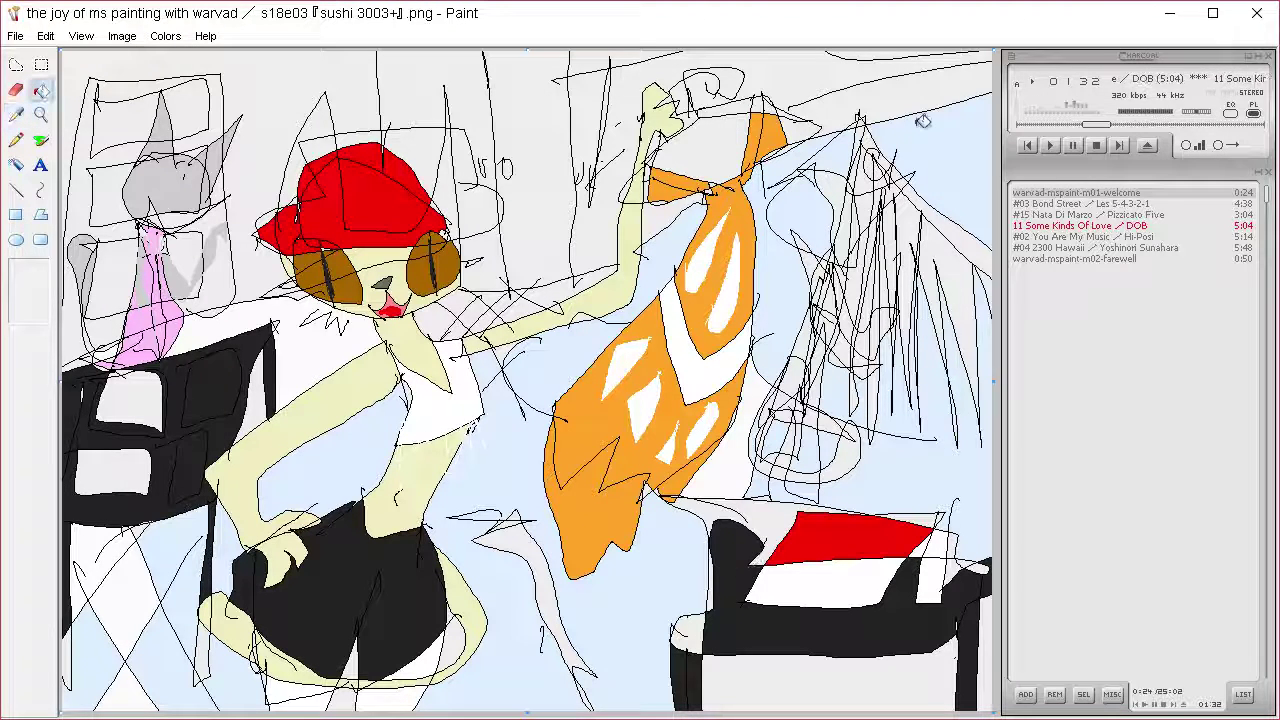
# Fill the clothes rack's sloping rail and the narrow sections hanging from its peak with near-black
pyautogui.click(918, 188)
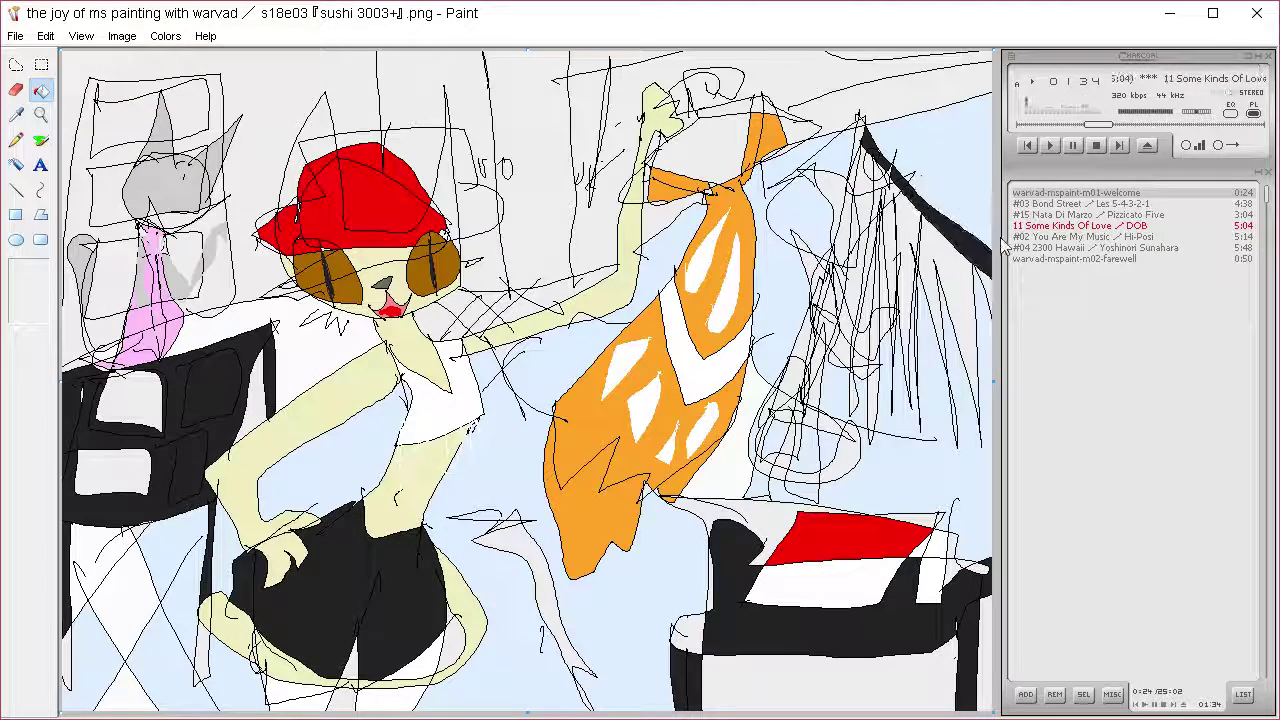
pyautogui.click(857, 151)
pyautogui.click(851, 183)
pyautogui.click(844, 230)
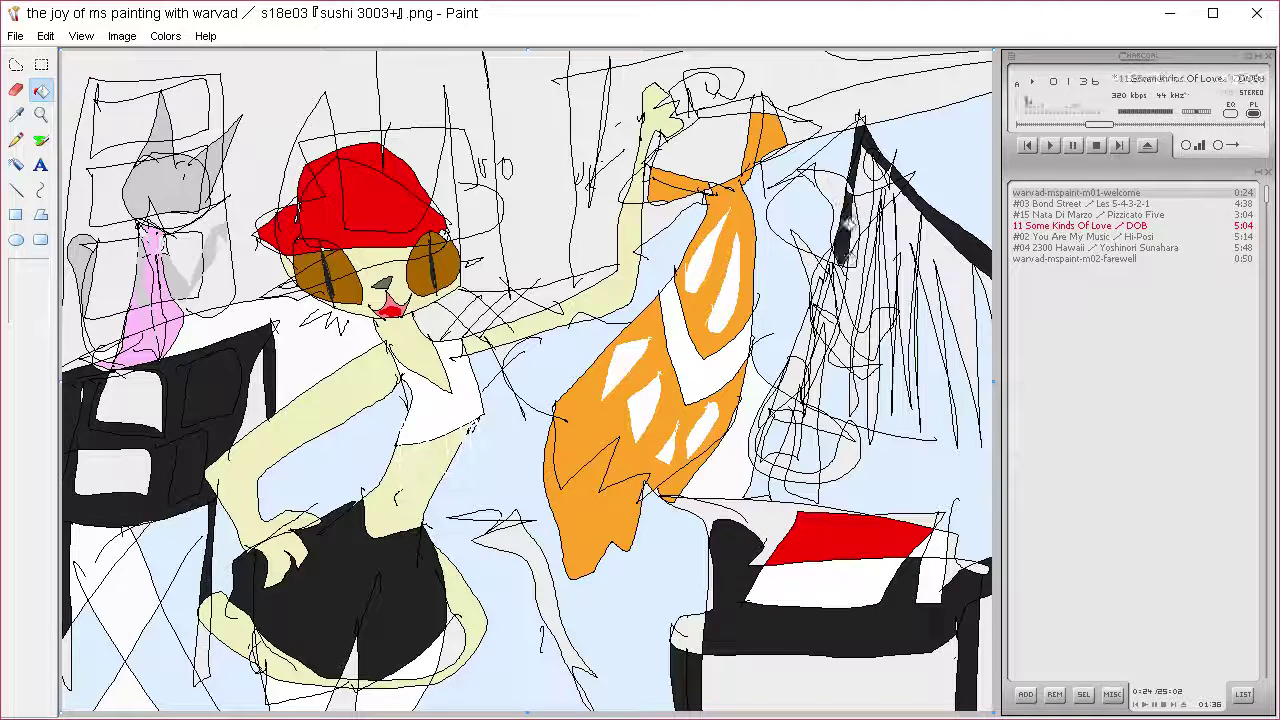
# Mix a light peach and fill the head, ears and neck of the background figure beside the clothes rack
pyautogui.click(832, 303)
pyautogui.click(836, 294)
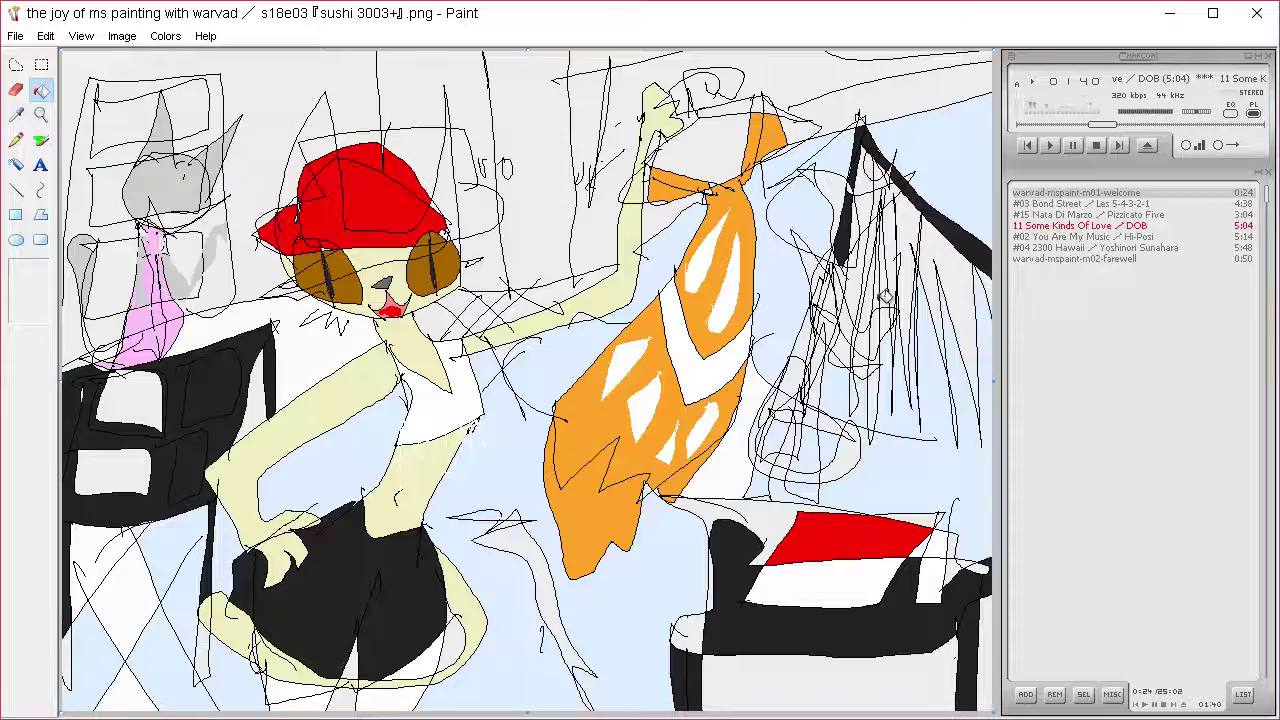
pyautogui.click(165, 36)
pyautogui.click(180, 56)
pyautogui.click(670, 479)
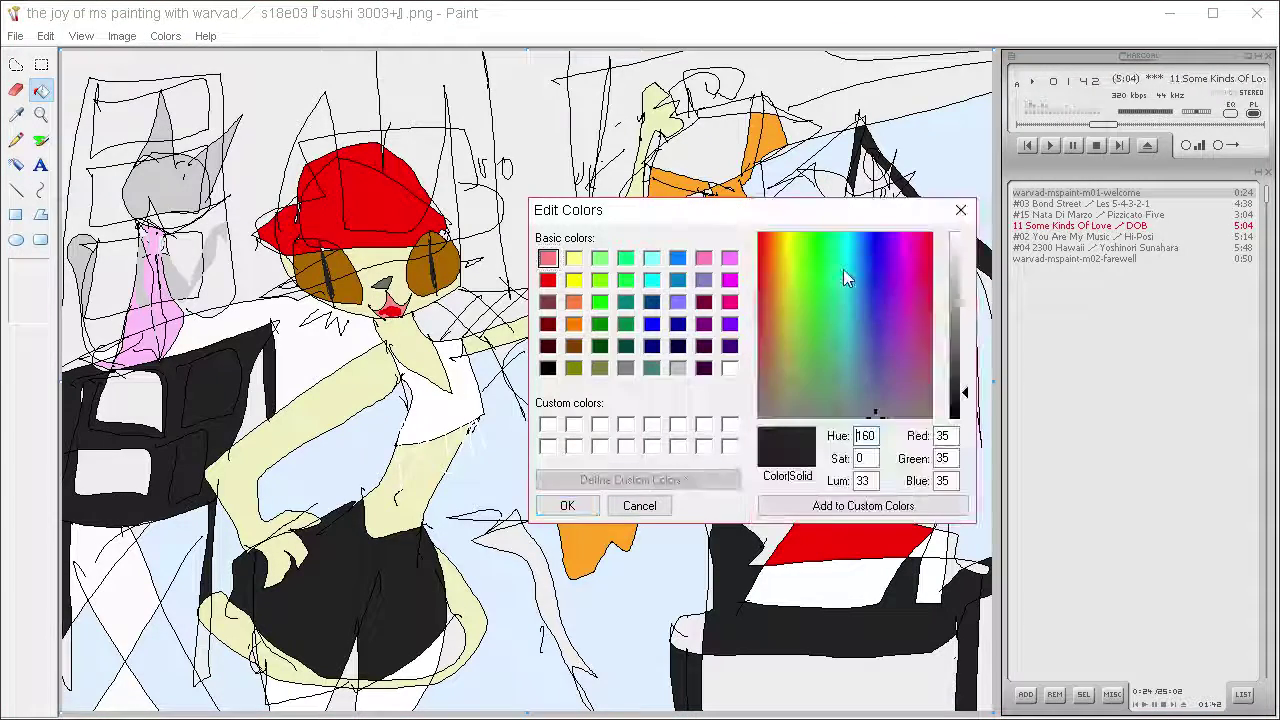
pyautogui.moveTo(844, 270)
pyautogui.mouseDown()
pyautogui.moveTo(771, 232)
pyautogui.moveTo(838, 212)
pyautogui.moveTo(856, 232)
pyautogui.moveTo(903, 180)
pyautogui.moveTo(883, 190)
pyautogui.moveTo(844, 158)
pyautogui.mouseUp()
pyautogui.click(958, 271)
pyautogui.click(567, 505)
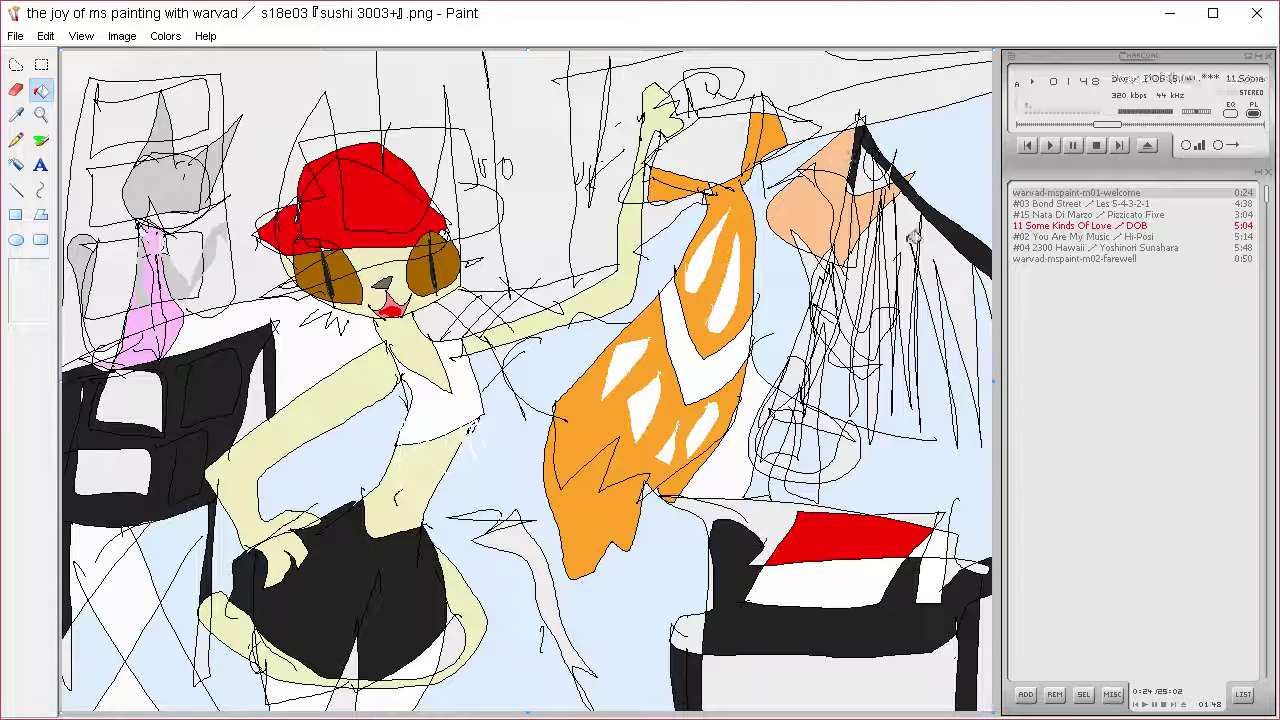
pyautogui.moveTo(913, 237); pyautogui.dragTo(836, 268)
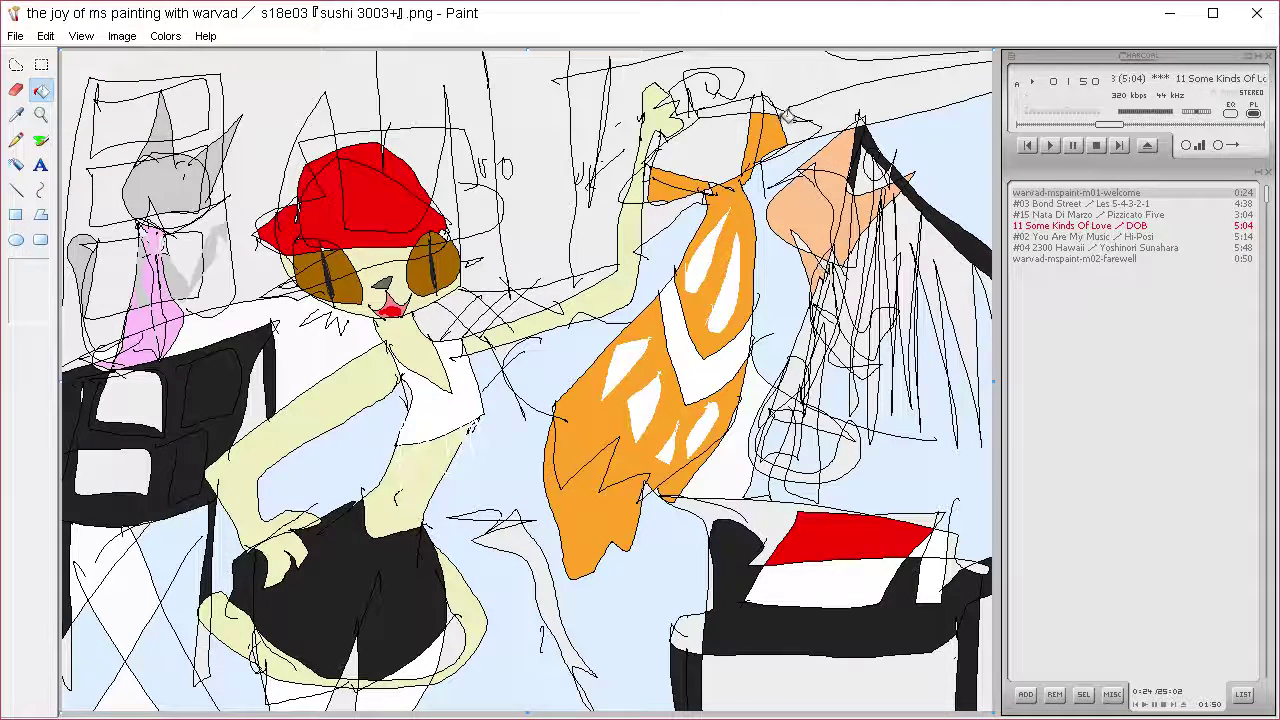
# Mix a pale green (red 206, green 247, blue 187) and fill the torso of the figure beside the clothes rack
pyautogui.click(165, 36)
pyautogui.click(168, 57)
pyautogui.click(700, 481)
pyautogui.click(807, 272)
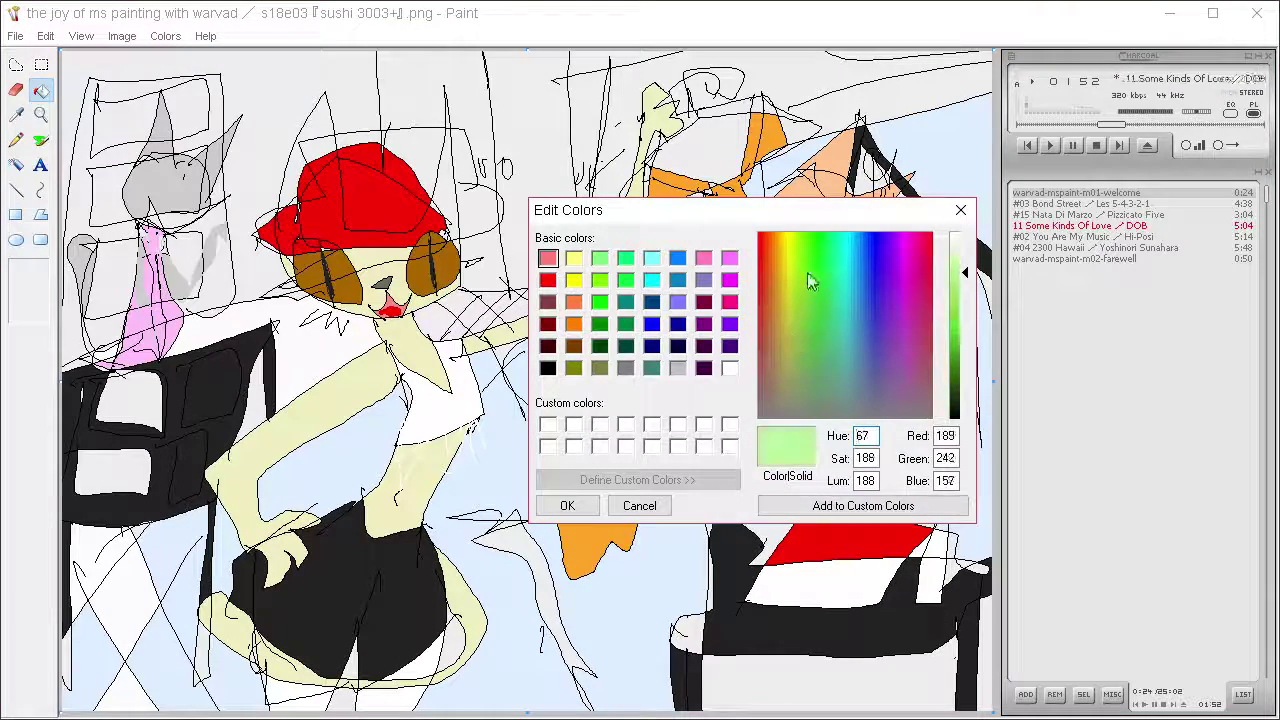
pyautogui.moveTo(966, 277); pyautogui.dragTo(963, 265)
pyautogui.click(567, 505)
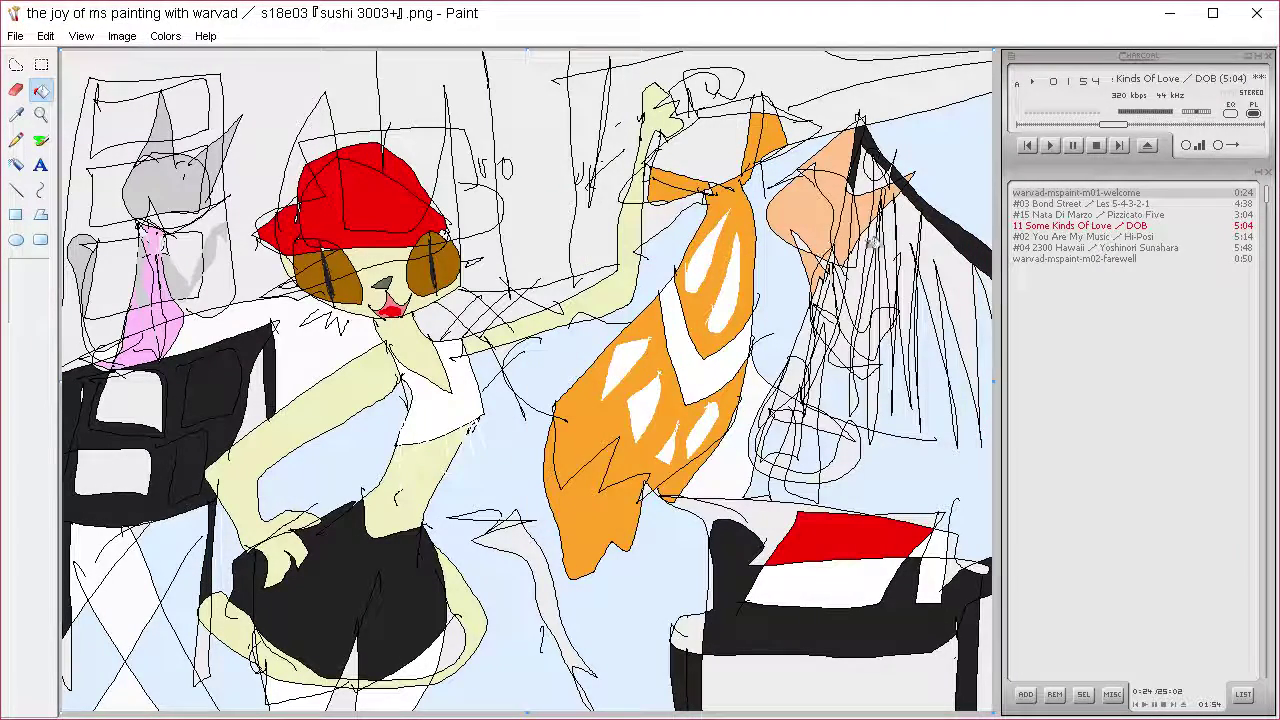
pyautogui.moveTo(840, 310)
pyautogui.mouseDown()
pyautogui.moveTo(822, 285)
pyautogui.moveTo(842, 289)
pyautogui.moveTo(828, 312)
pyautogui.moveTo(825, 283)
pyautogui.mouseUp()
# Mix a medium violet-blue and fill the legs of the figure beside the clothes rack
pyautogui.click(165, 36)
pyautogui.click(175, 57)
pyautogui.press('d')
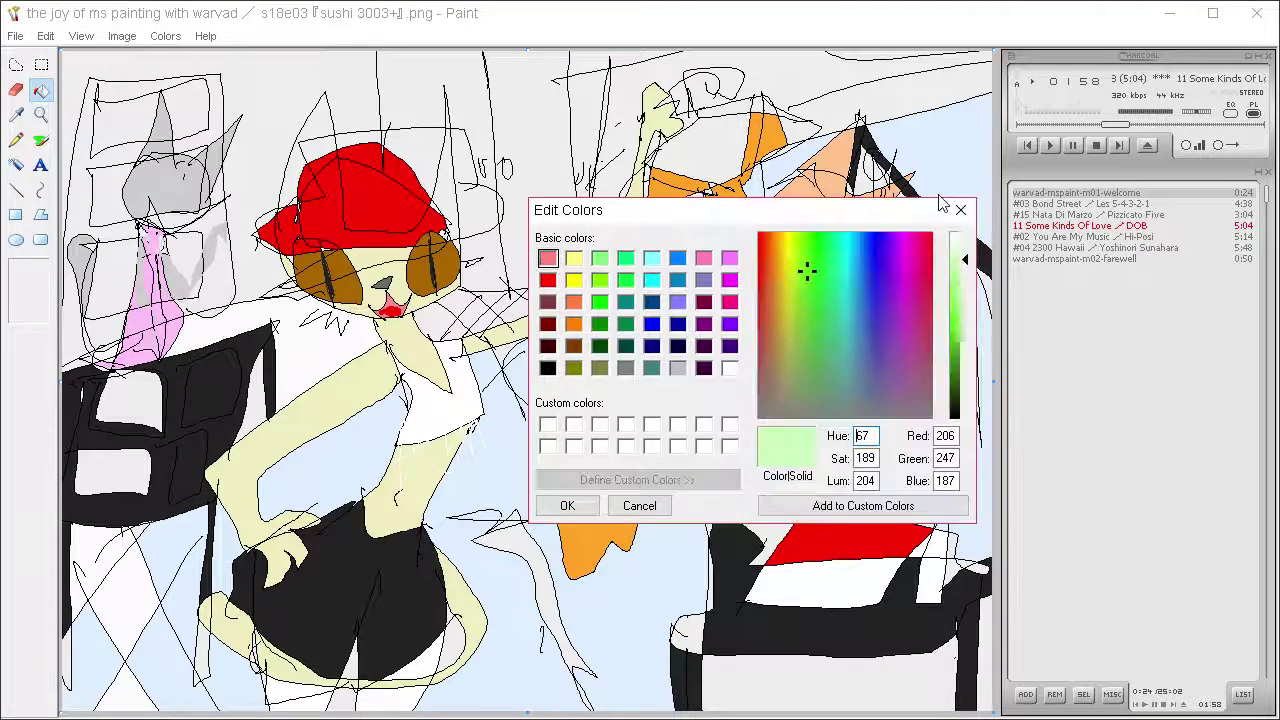
pyautogui.moveTo(890, 250); pyautogui.dragTo(872, 232)
pyautogui.moveTo(958, 298); pyautogui.dragTo(964, 276)
pyautogui.click(966, 283)
pyautogui.click(567, 505)
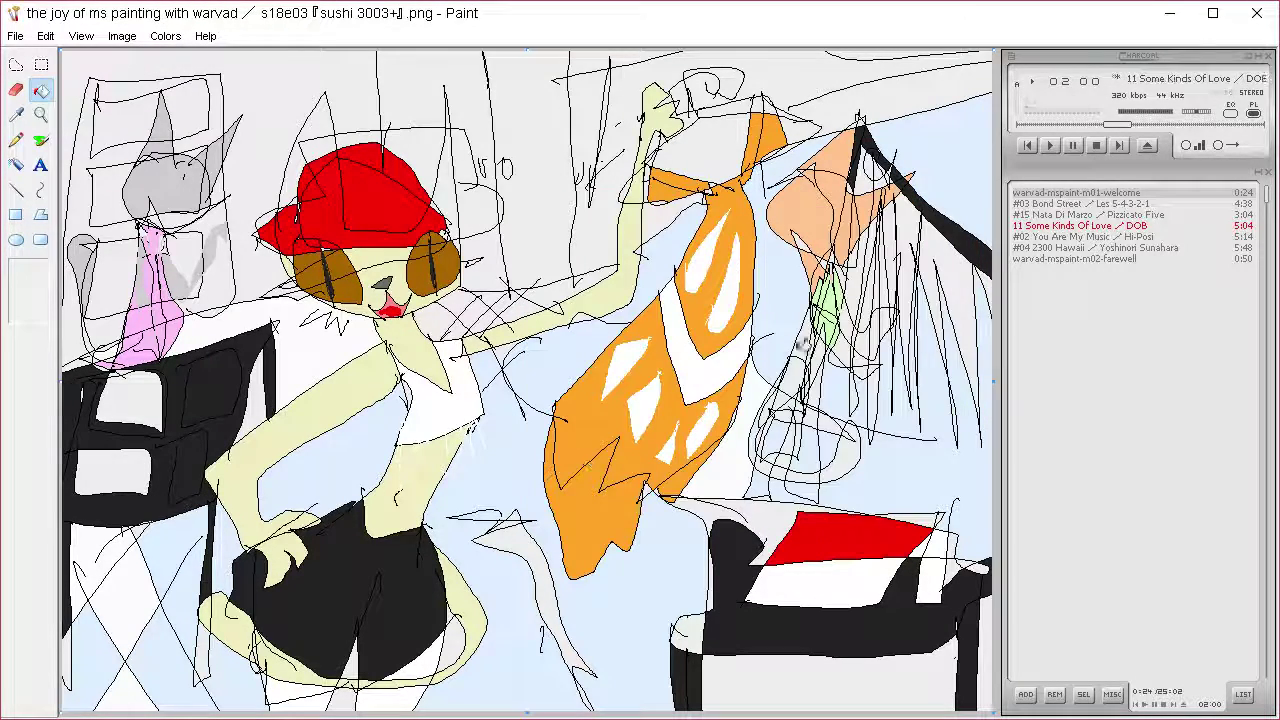
pyautogui.moveTo(795, 388)
pyautogui.mouseDown()
pyautogui.moveTo(822, 350)
pyautogui.moveTo(812, 346)
pyautogui.moveTo(812, 420)
pyautogui.moveTo(790, 445)
pyautogui.moveTo(792, 408)
pyautogui.moveTo(760, 478)
pyautogui.mouseUp()
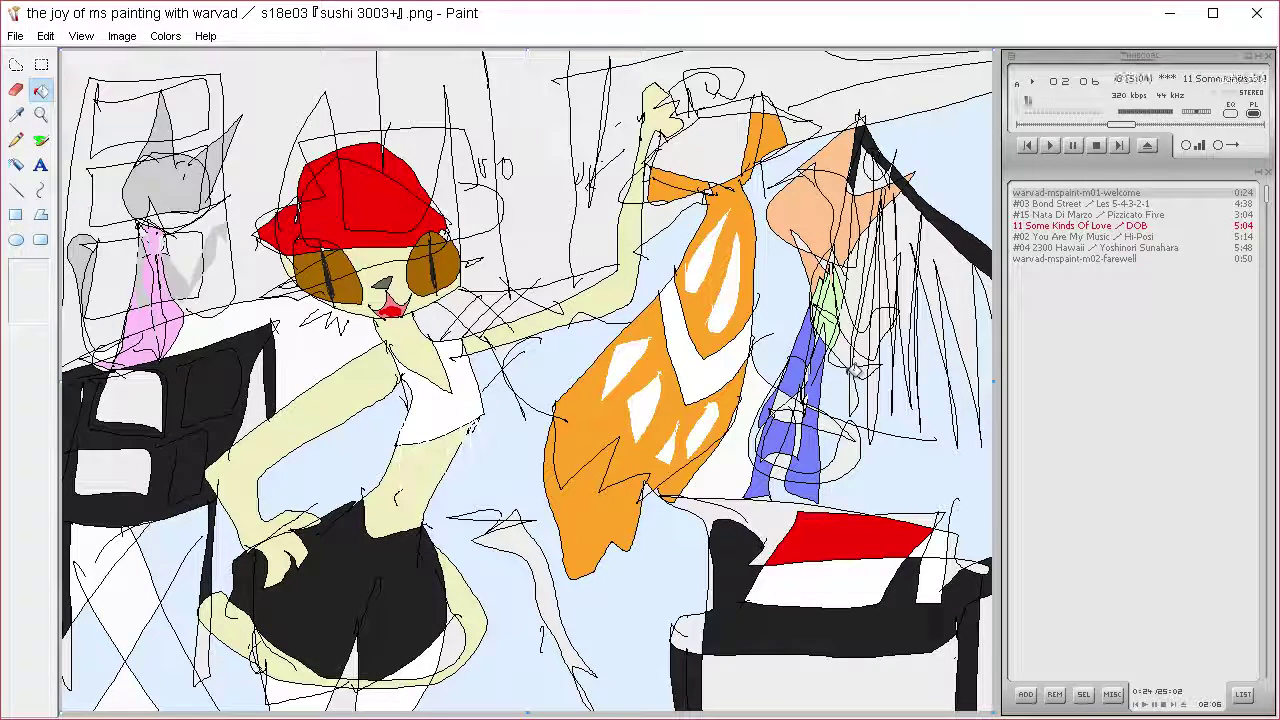
# Recolour the rack-side figure's thin limb sections above the blue leg areas with peach and fill its upper side with pale green
pyautogui.click(806, 334)
pyautogui.click(814, 362)
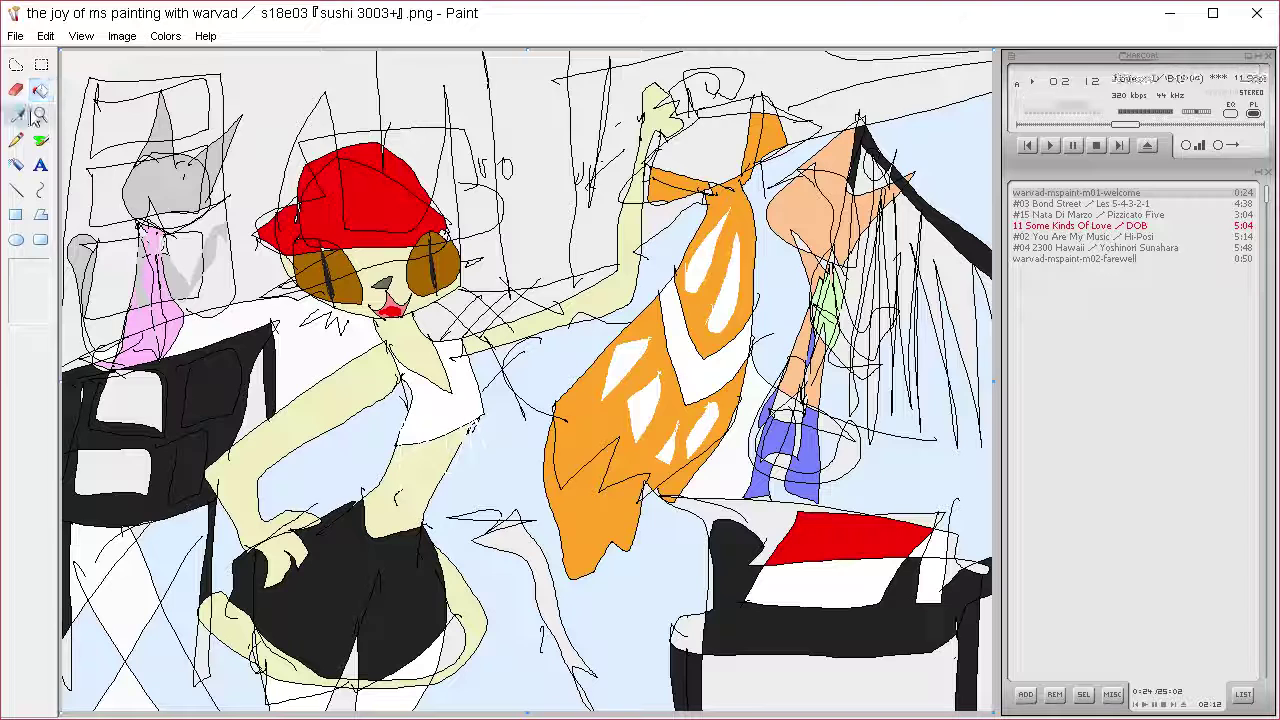
pyautogui.click(815, 269)
pyautogui.click(808, 334)
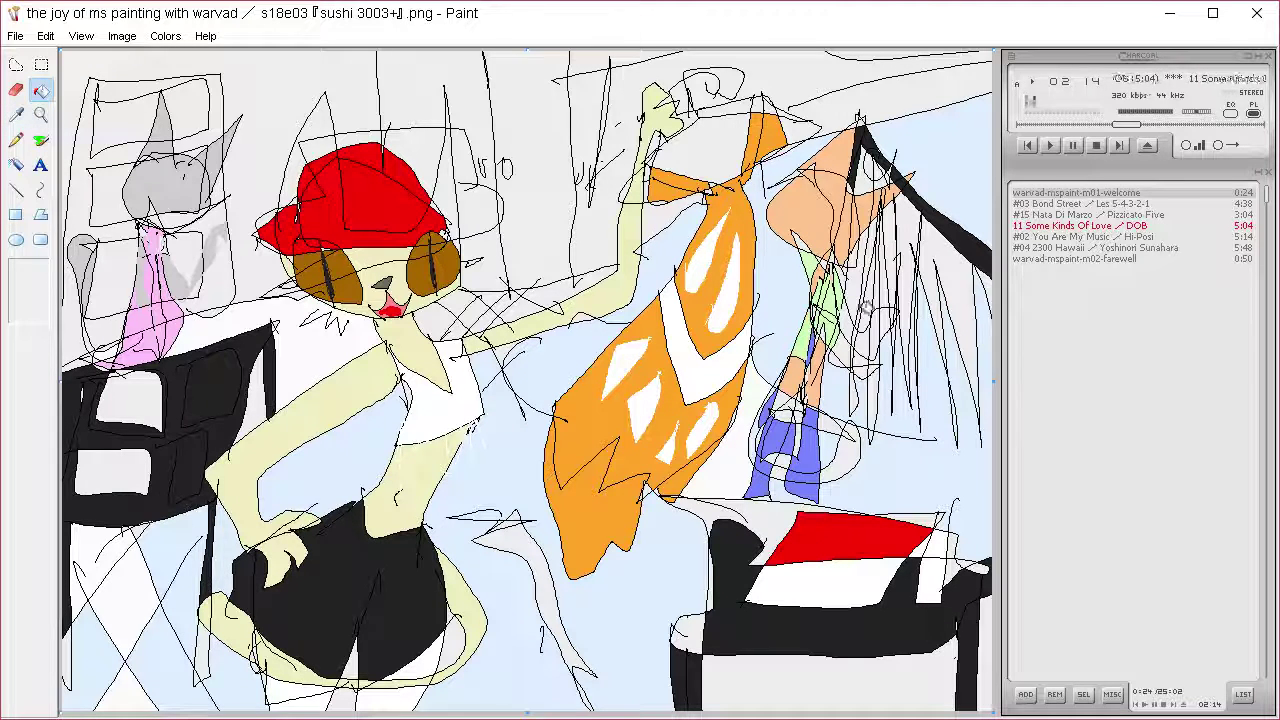
# Sample the peach and fill the rack-side figure's looping tail and the curved arm shape beside its torso
pyautogui.click(820, 354)
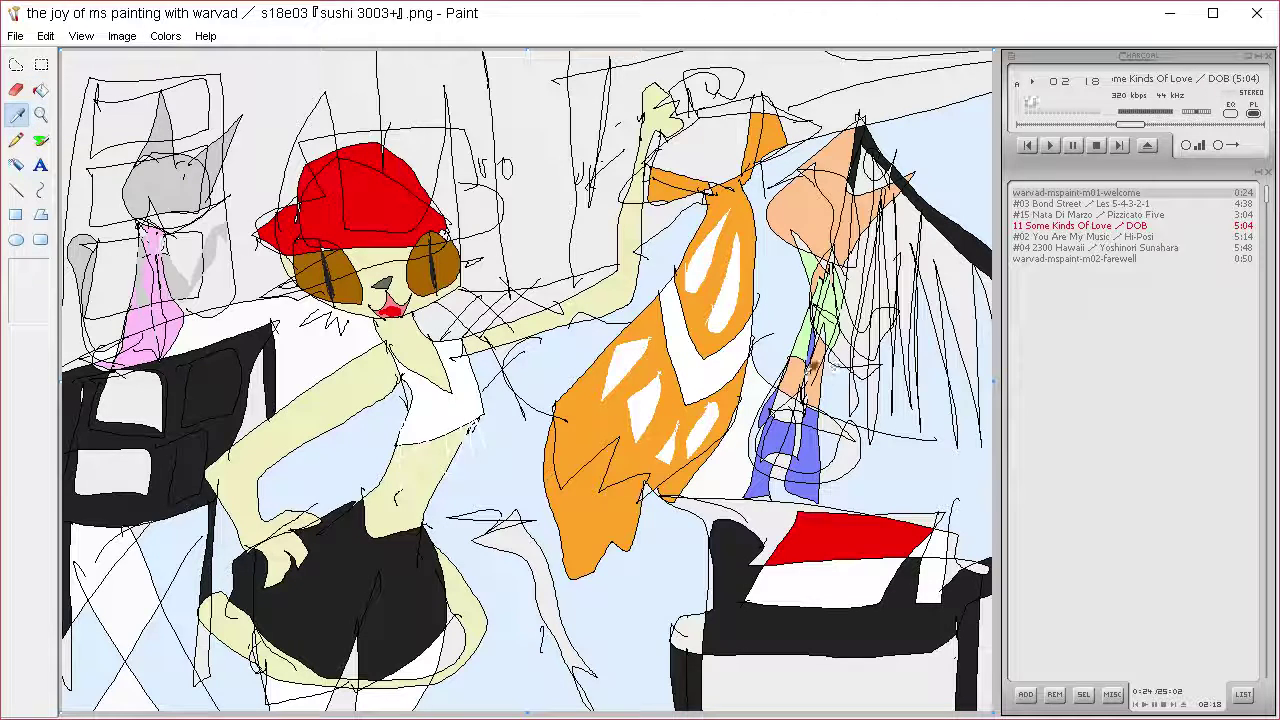
pyautogui.click(785, 381)
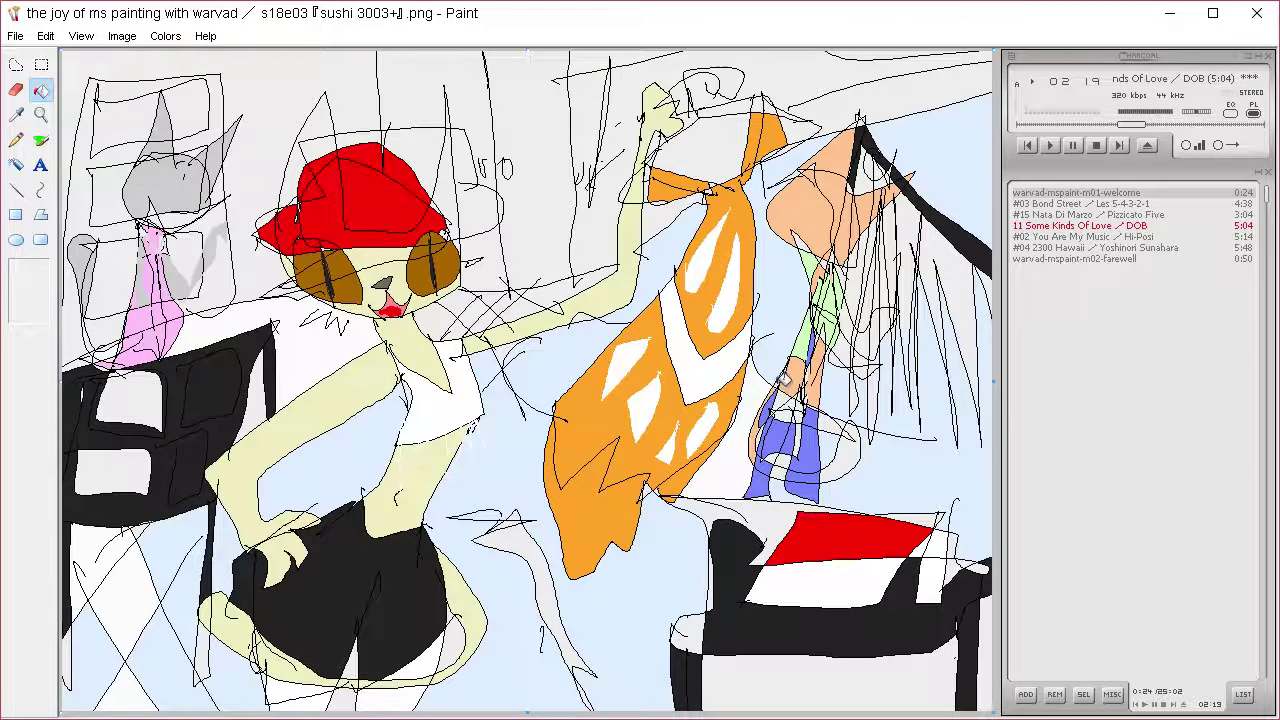
pyautogui.click(816, 470)
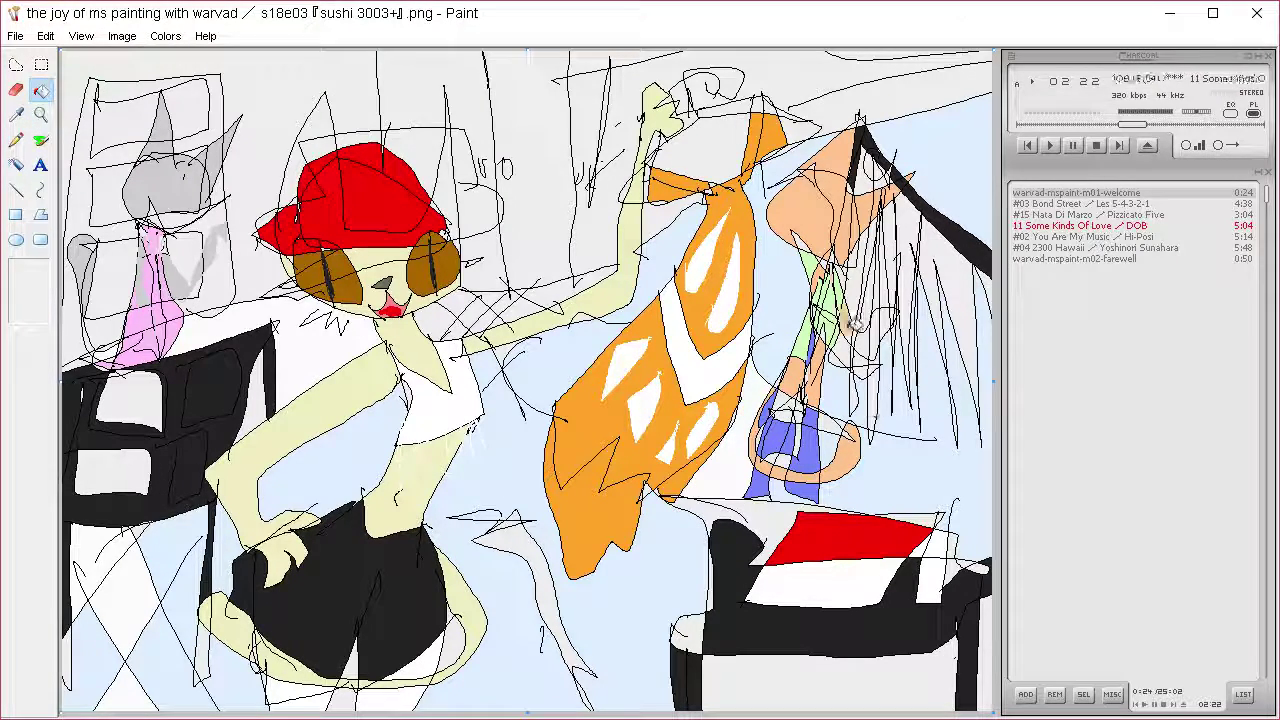
pyautogui.click(900, 305)
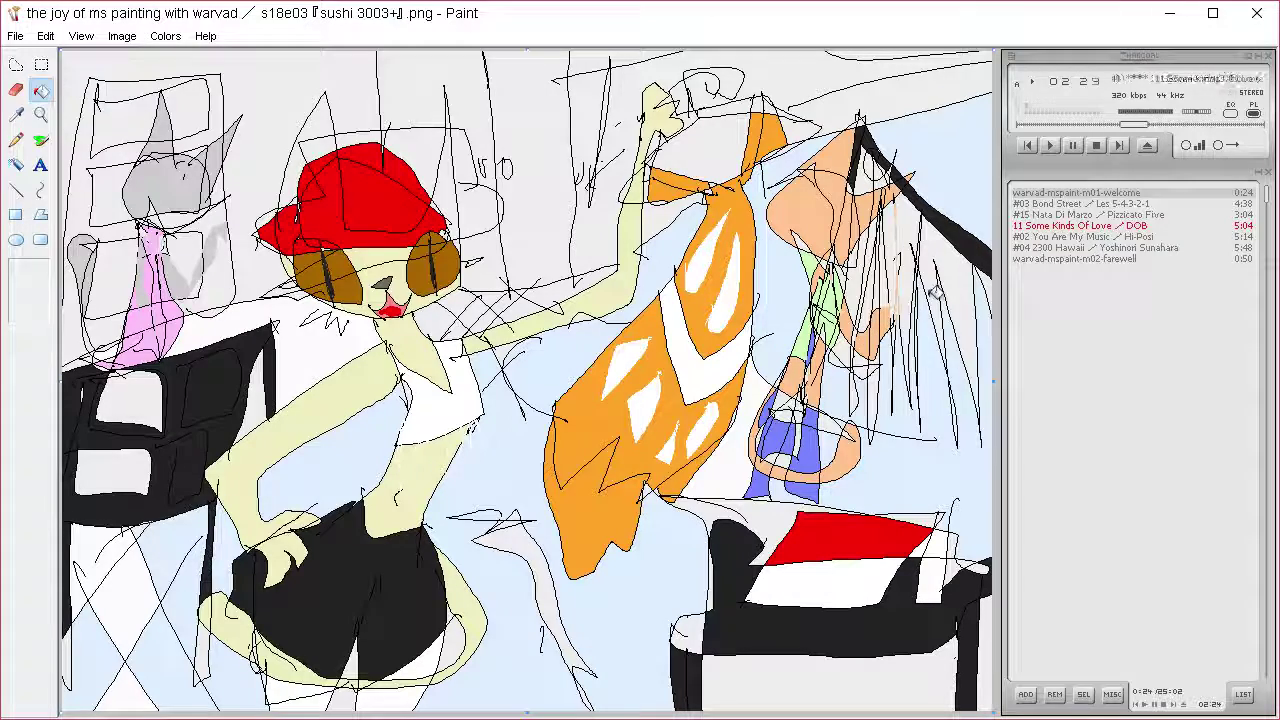
# Mix a saturated red at hue 0 with reduced luminance and fill the first garment hanging on the clothes rack
pyautogui.click(165, 36)
pyautogui.click(190, 52)
pyautogui.click(631, 479)
pyautogui.click(762, 238)
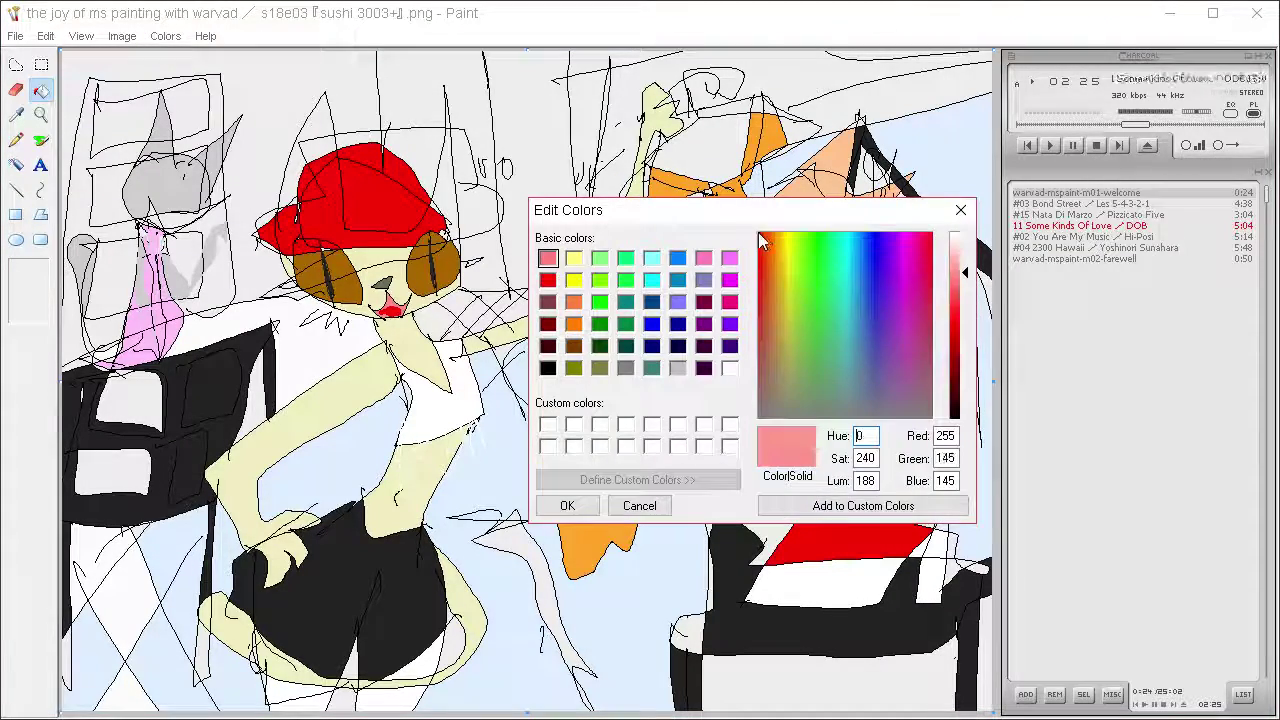
pyautogui.click(567, 506)
pyautogui.click(165, 36)
pyautogui.click(190, 52)
pyautogui.click(637, 479)
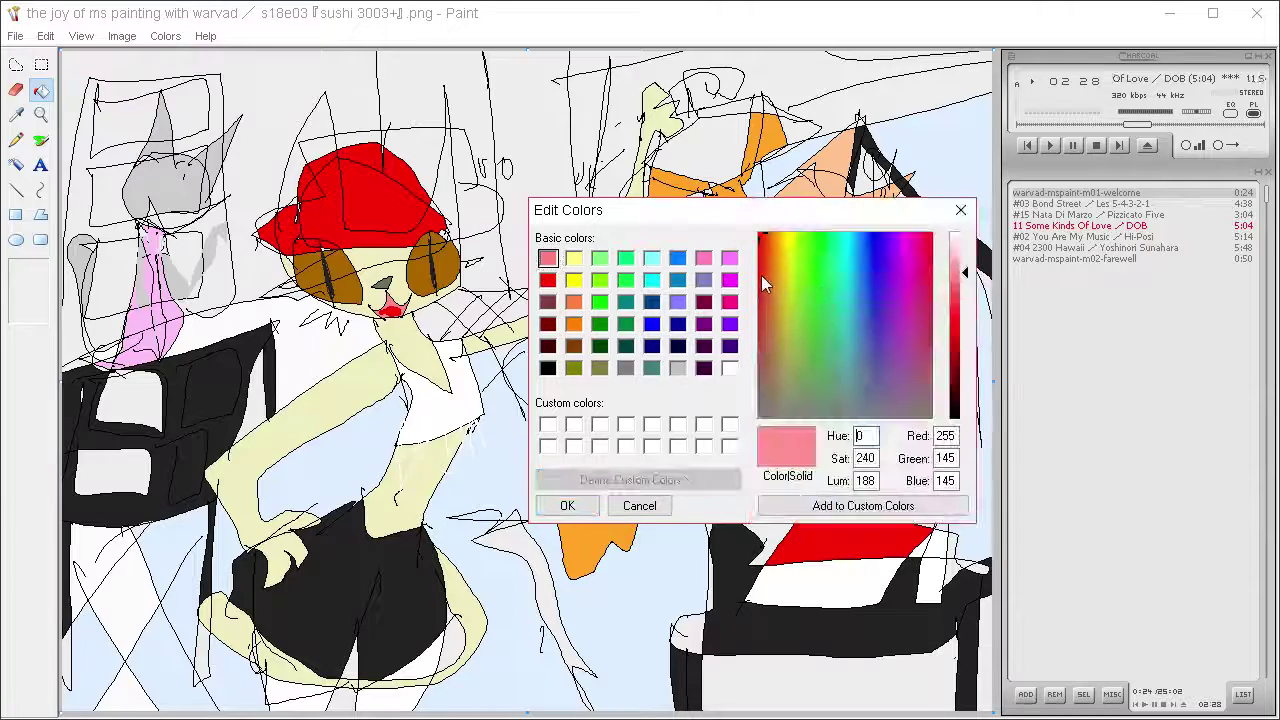
pyautogui.click(955, 305)
pyautogui.click(567, 506)
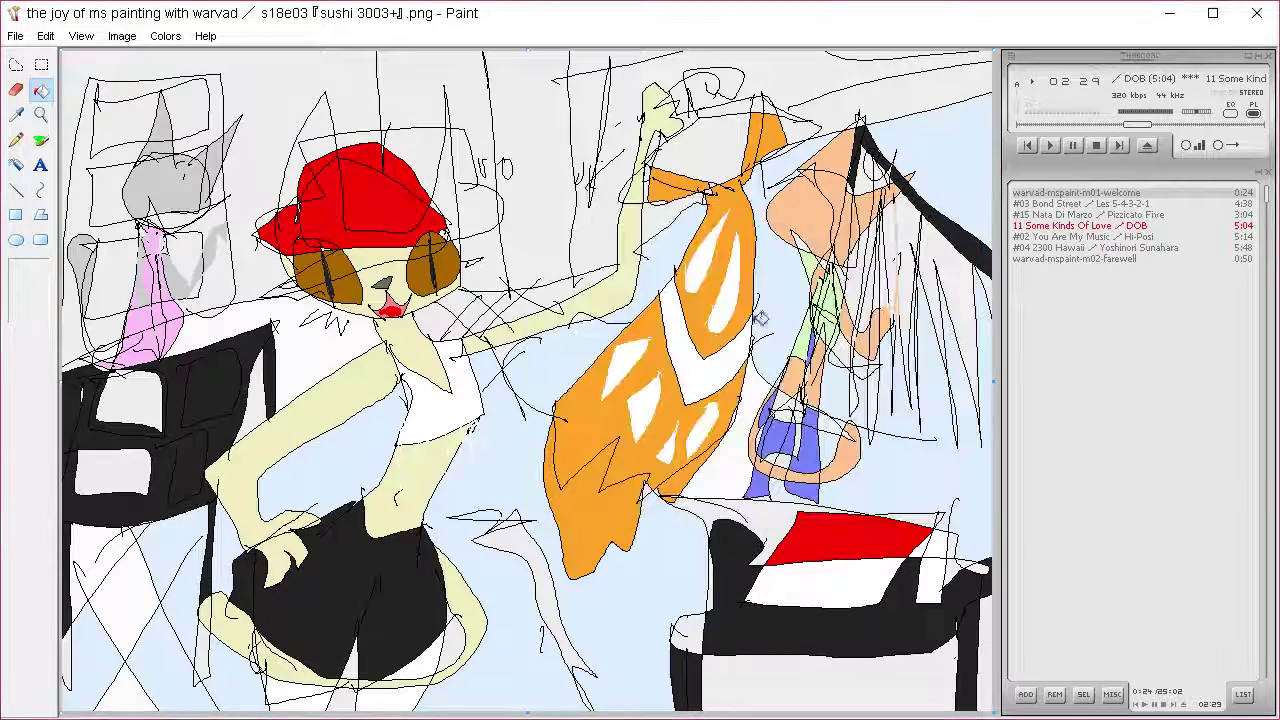
pyautogui.click(873, 276)
pyautogui.click(856, 281)
# Mix an orange and fill the garment sections hanging directly beside the red one on the clothes rack
pyautogui.click(165, 36)
pyautogui.click(190, 52)
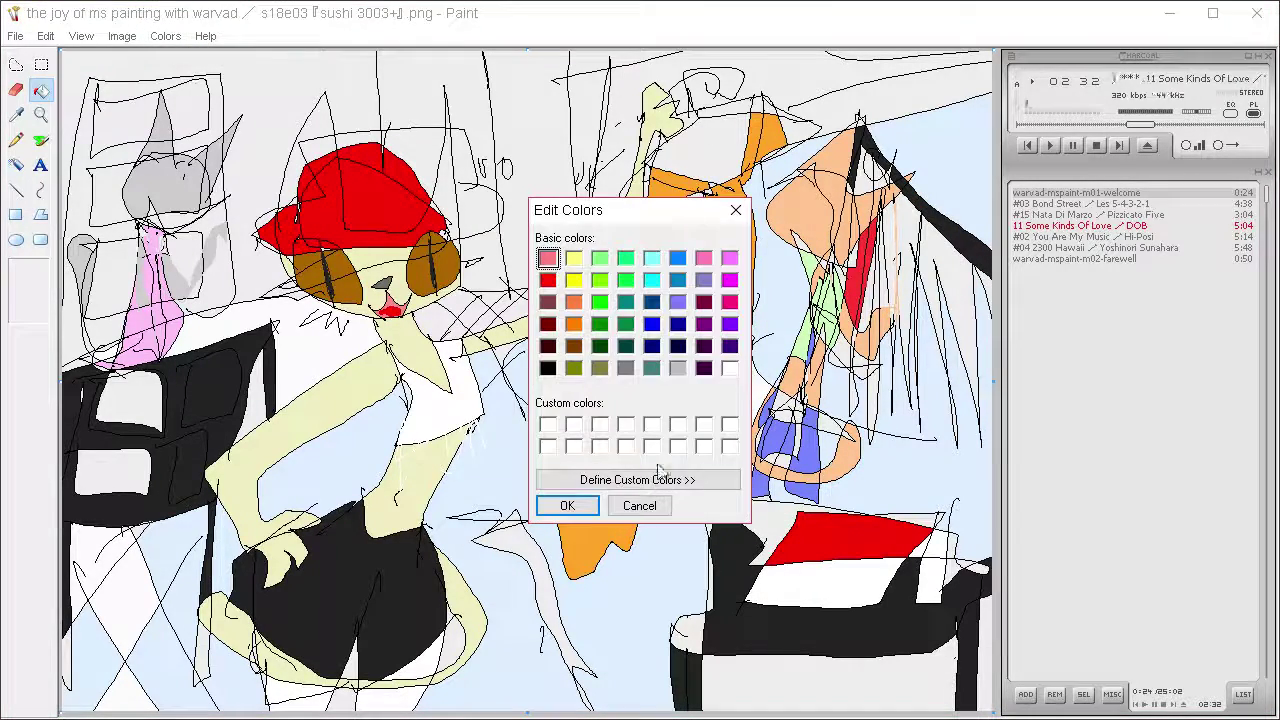
pyautogui.click(637, 479)
pyautogui.click(814, 251)
pyautogui.click(567, 506)
pyautogui.click(874, 335)
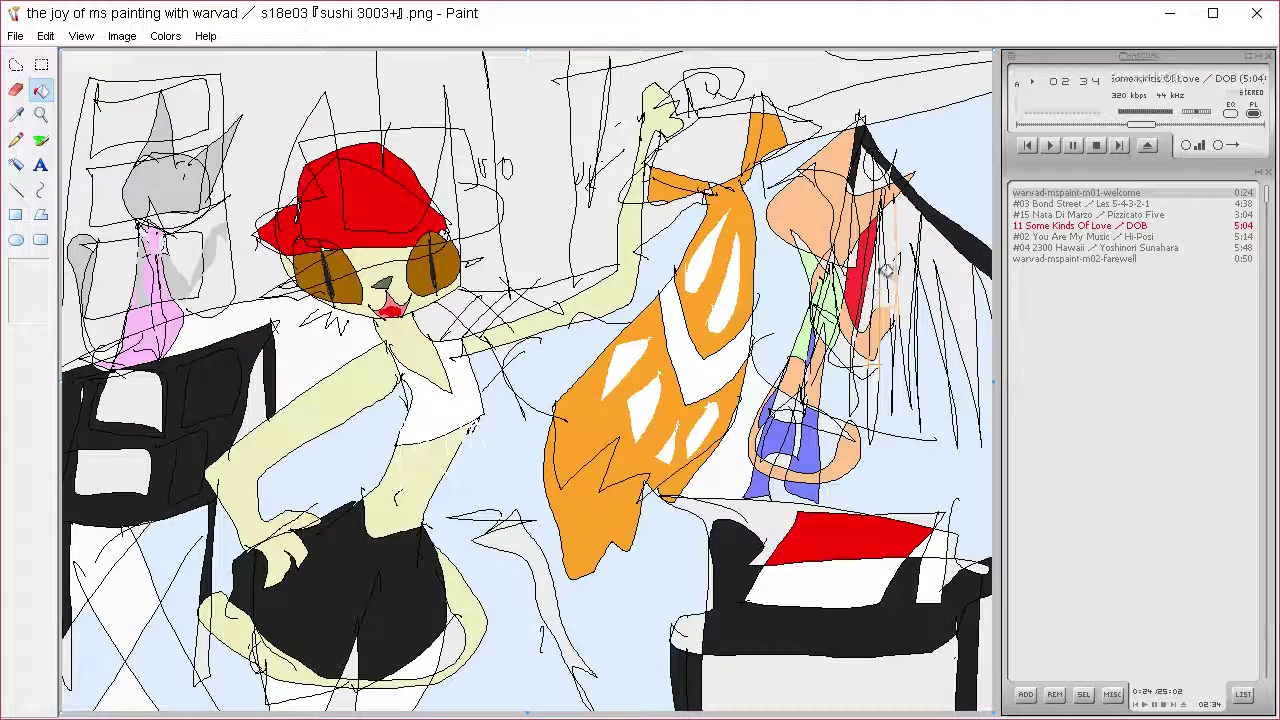
pyautogui.click(872, 290)
pyautogui.click(886, 240)
pyautogui.click(900, 262)
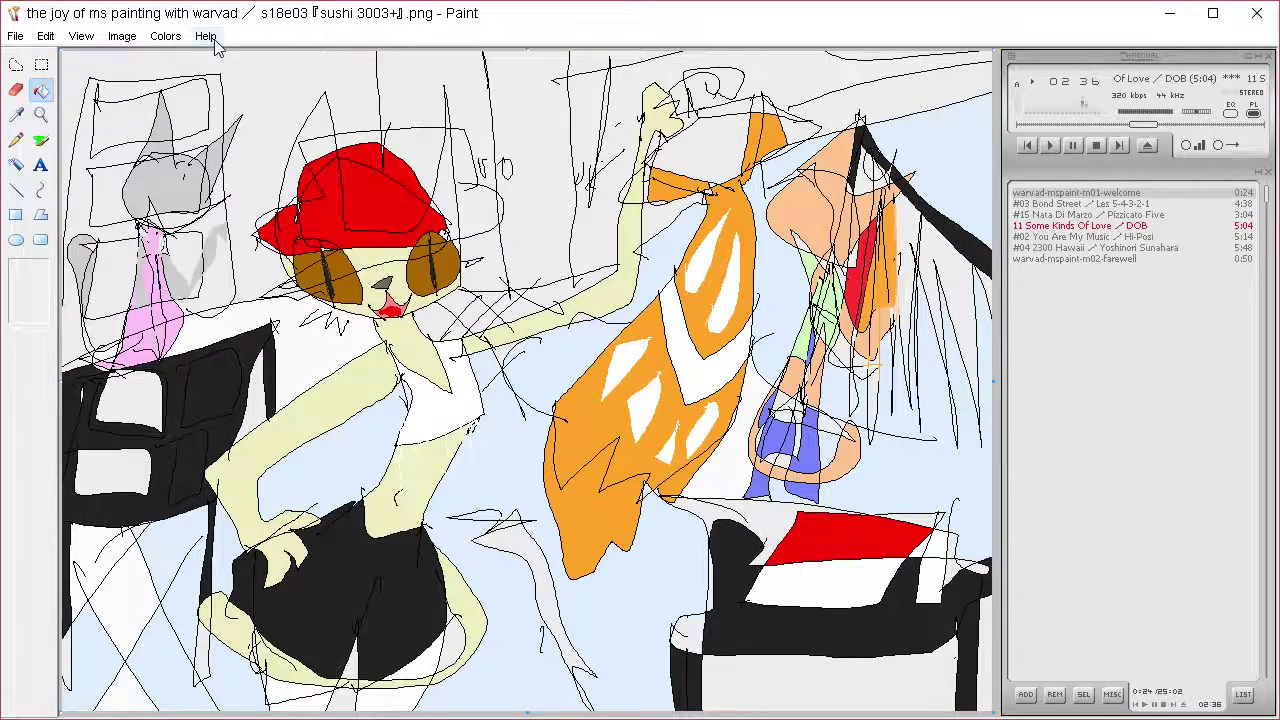
# Mix a bright yellow (red 255, green 250, blue 51) and fill the garment beside the orange one on the rack
pyautogui.click(165, 36)
pyautogui.click(190, 52)
pyautogui.click(637, 479)
pyautogui.click(783, 245)
pyautogui.click(789, 241)
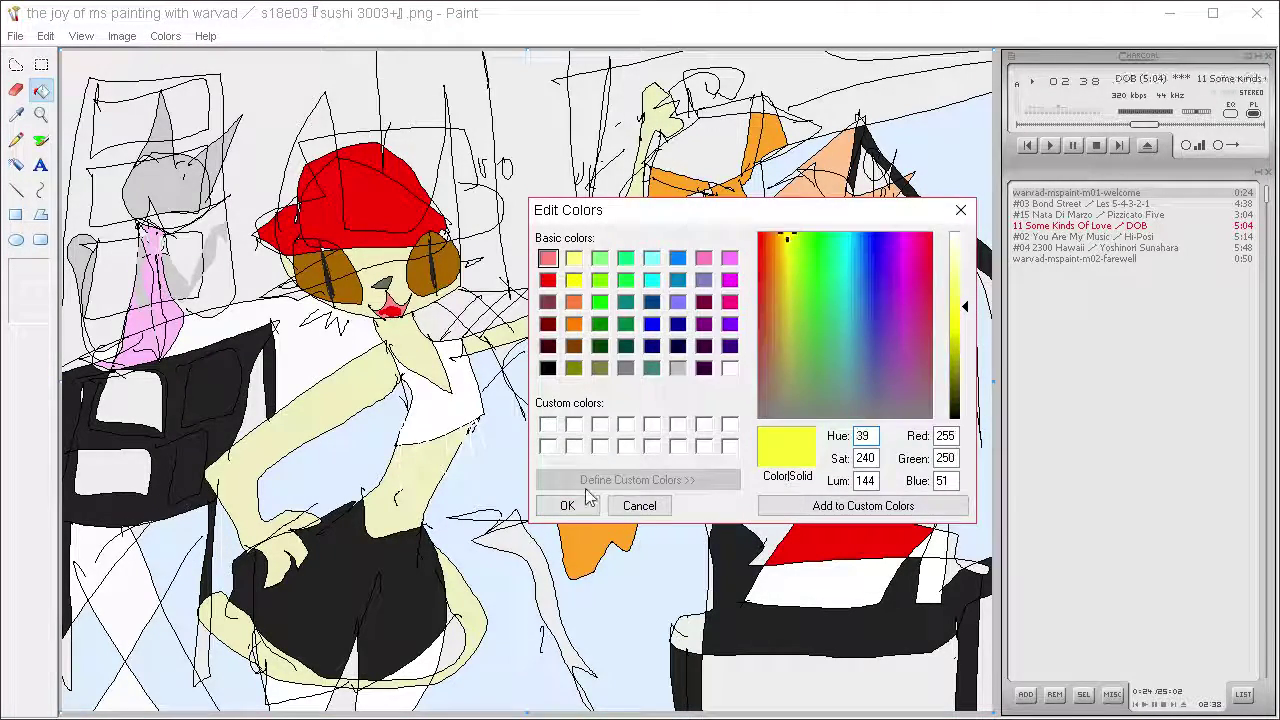
pyautogui.click(567, 505)
# Mix a bright green and fill the garment sections beside the yellow one on the clothes rack
pyautogui.click(165, 36)
pyautogui.click(190, 52)
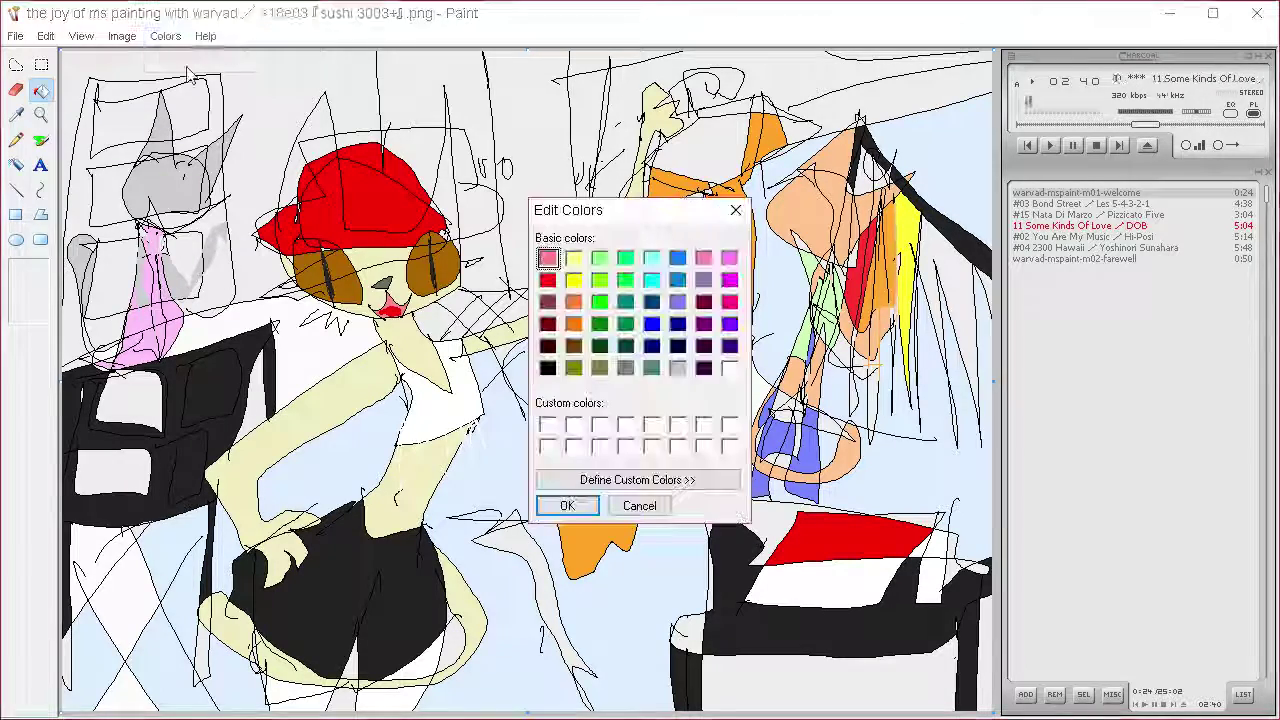
pyautogui.click(637, 479)
pyautogui.click(821, 234)
pyautogui.click(815, 236)
pyautogui.click(567, 505)
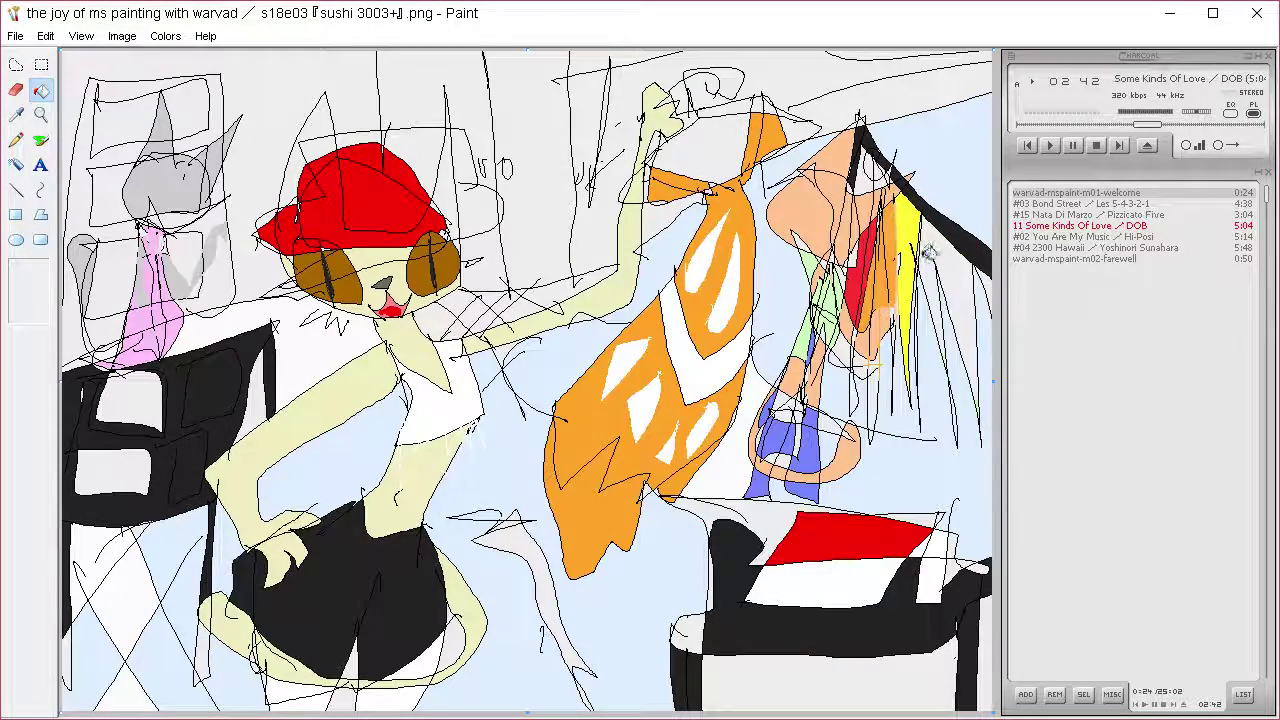
pyautogui.click(950, 290)
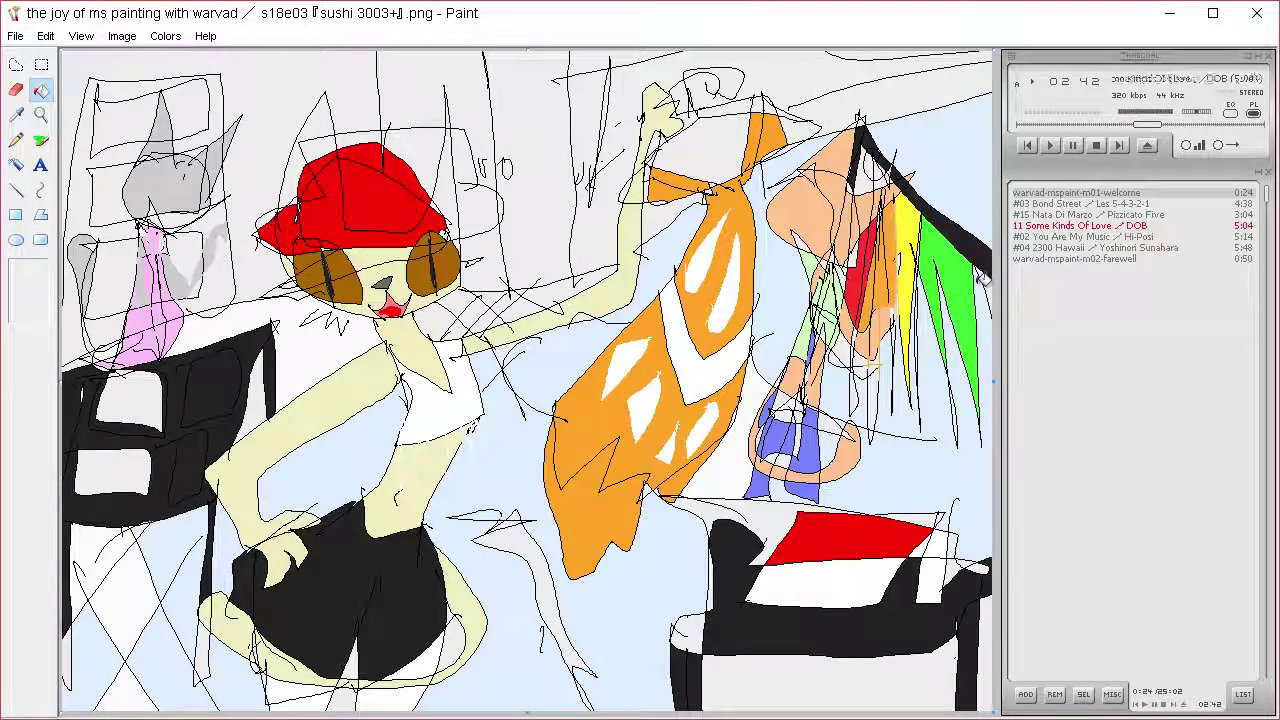
# Mix a sky blue (red 51, green 179, blue 255) and fill the area beyond the green garments at the rack's end
pyautogui.click(165, 36)
pyautogui.click(190, 52)
pyautogui.click(637, 479)
pyautogui.click(851, 236)
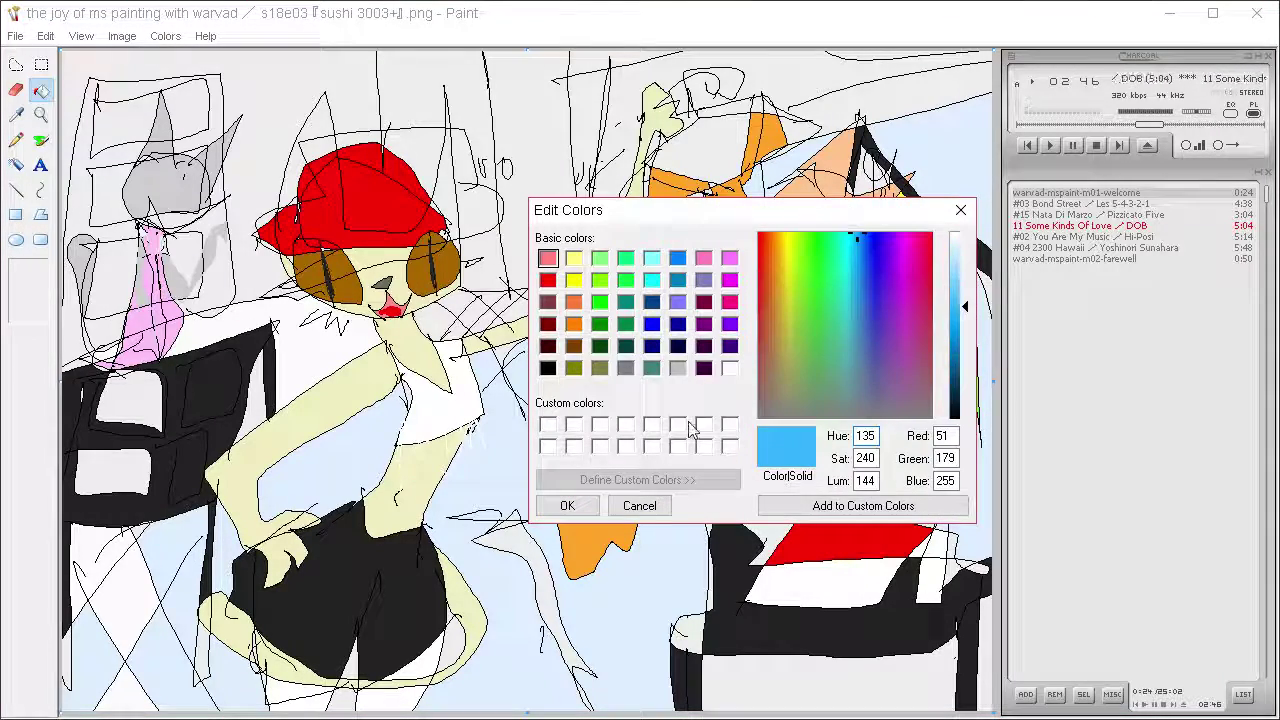
pyautogui.click(567, 505)
pyautogui.click(988, 290)
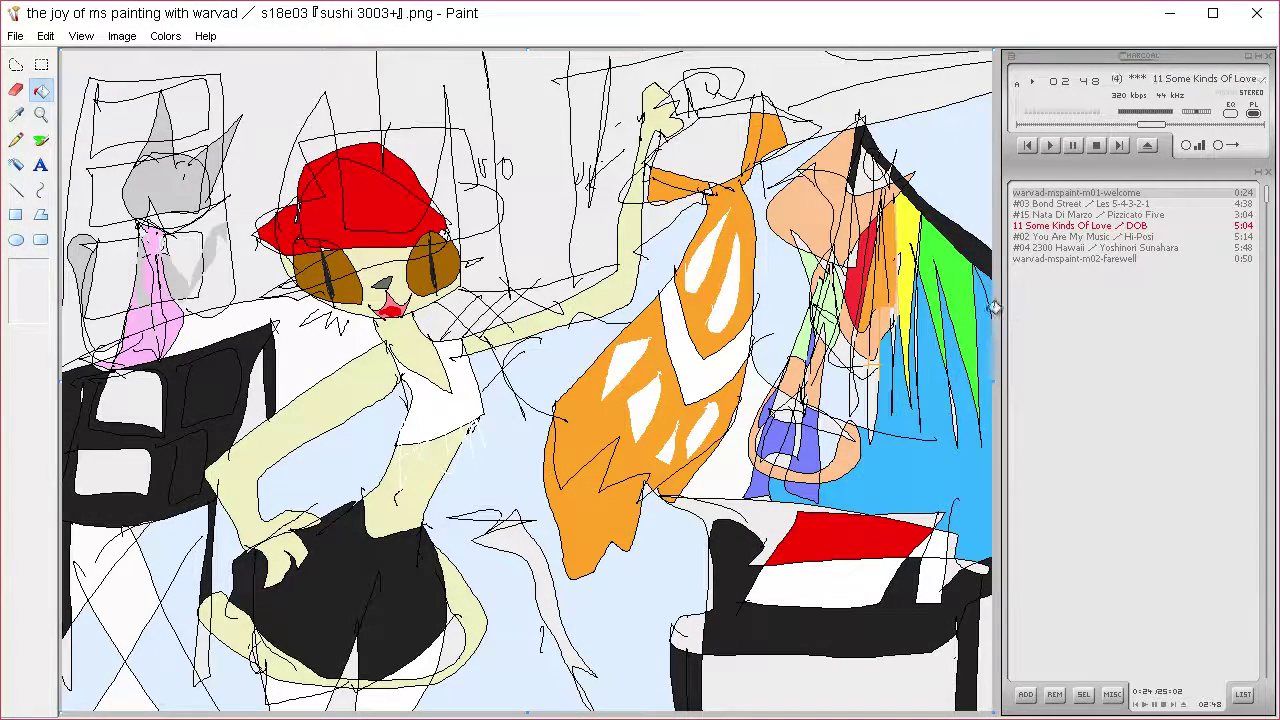
# Undo the blue background fill and fill the two pale panels of the box beside the cat with the banner's red
pyautogui.hotkey('ctrl', 'z')
pyautogui.click(16, 115)
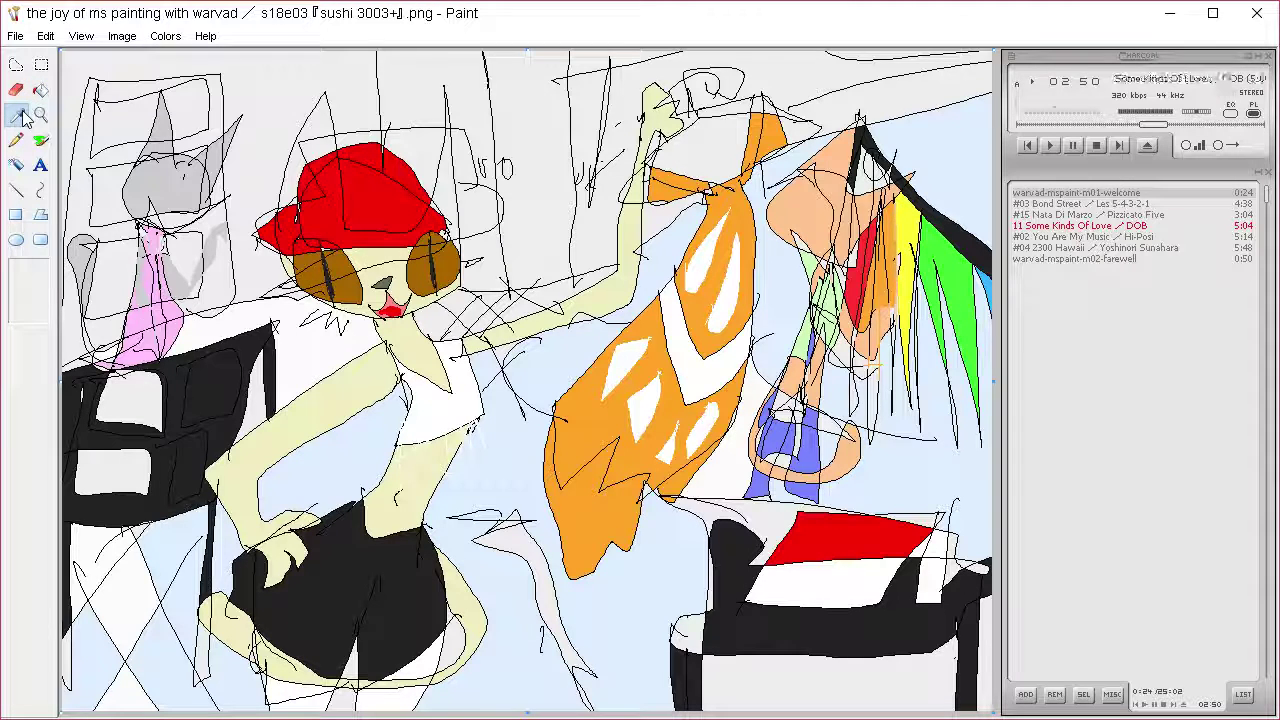
pyautogui.click(866, 264)
pyautogui.click(140, 403)
pyautogui.click(128, 468)
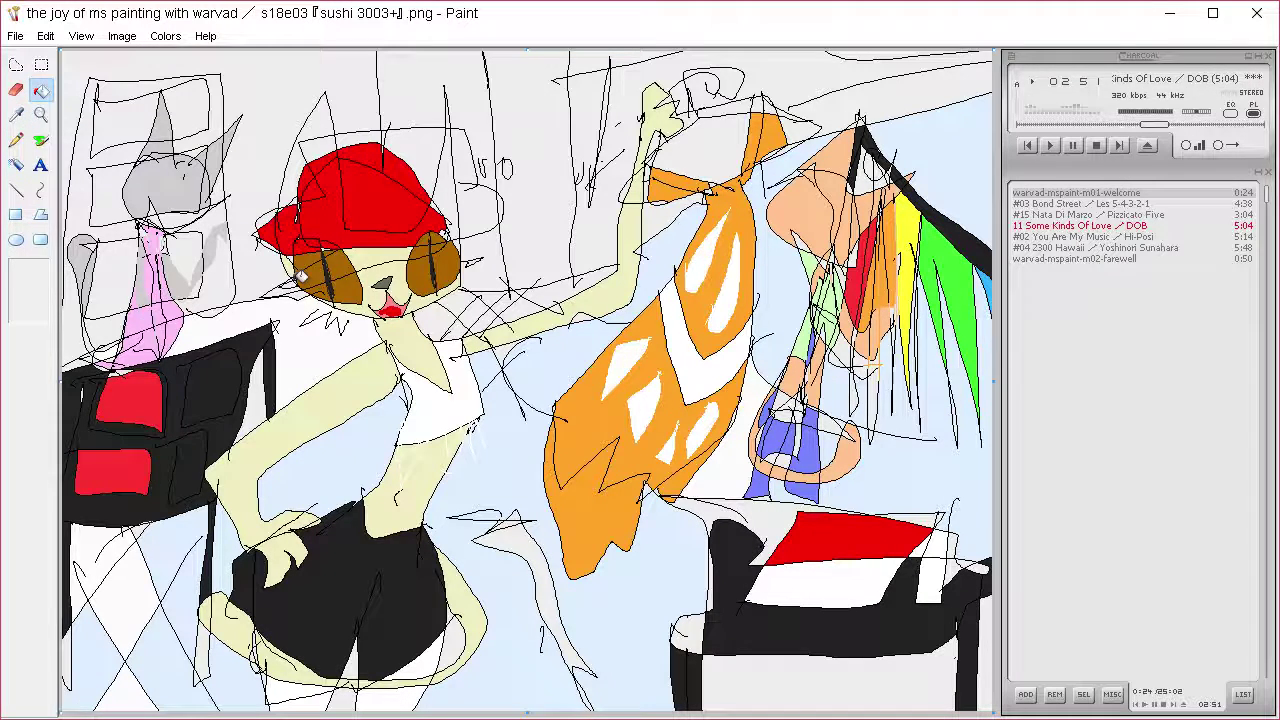
# Try filling the black body of the box beside the cat with the banner's orange
pyautogui.click(18, 115)
pyautogui.click(888, 272)
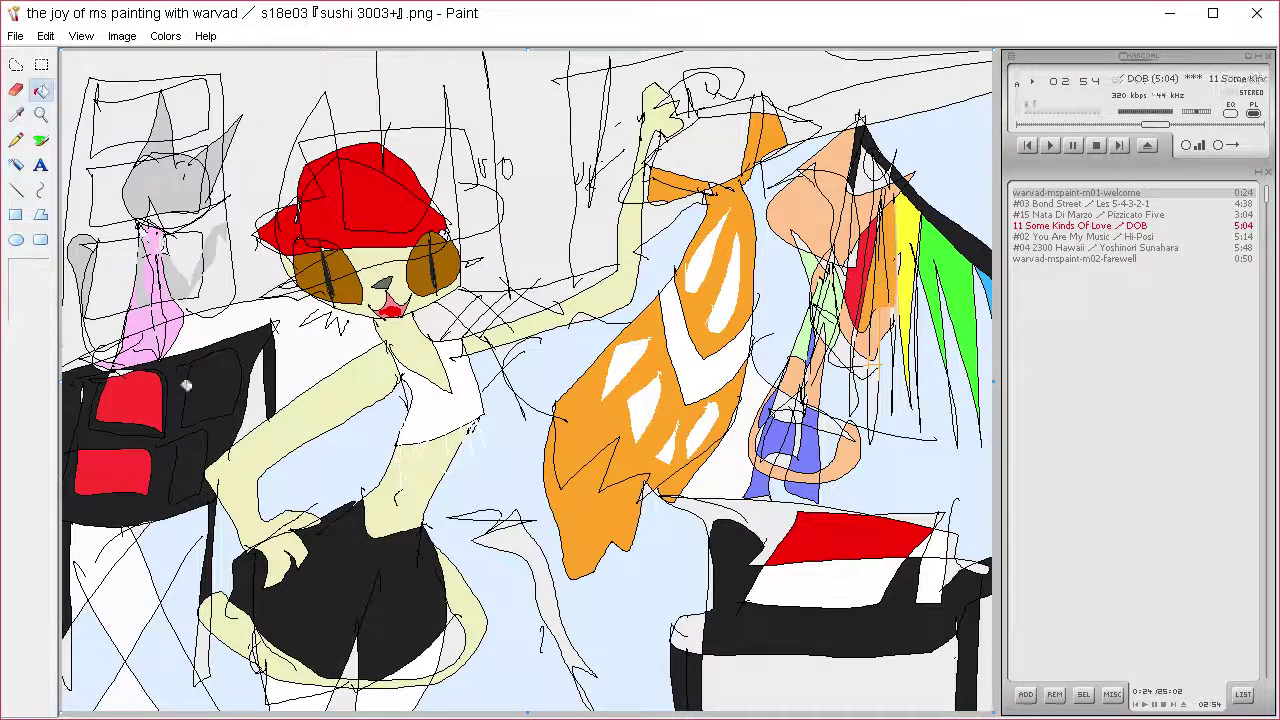
pyautogui.click(186, 385)
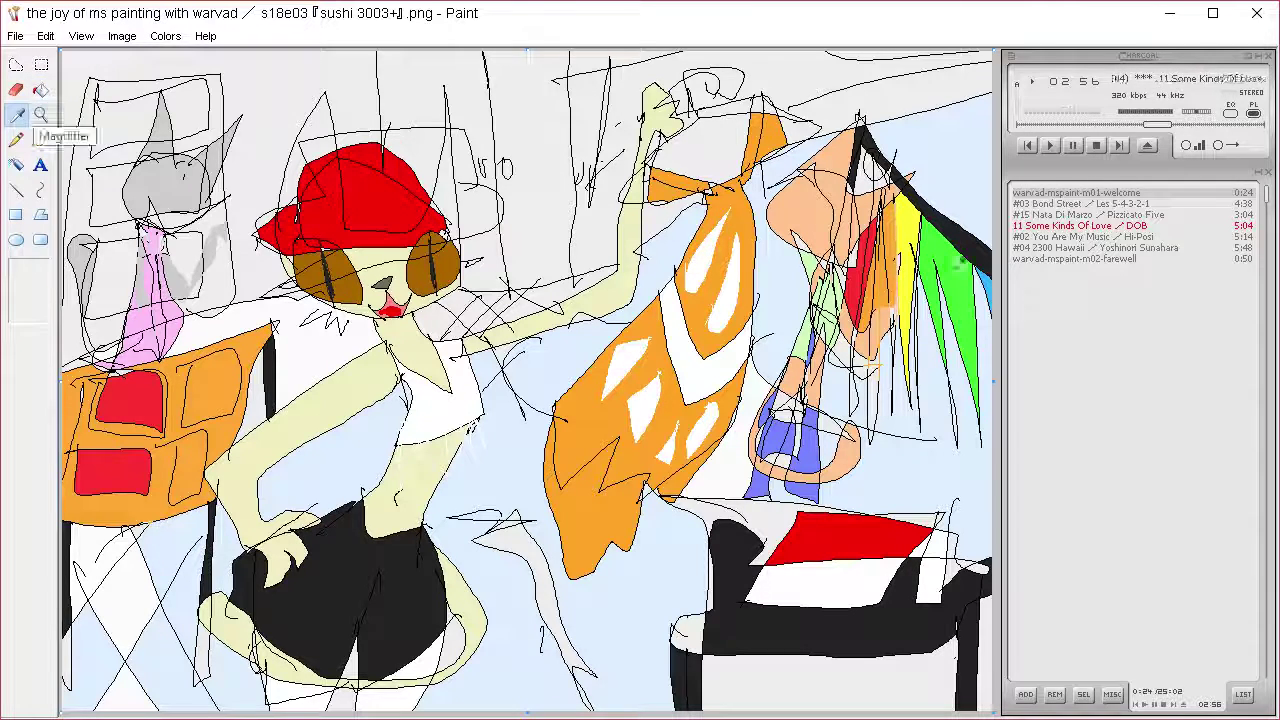
# Fill the body of the box beside the cat with yellow sampled from the banner
pyautogui.click(18, 115)
pyautogui.click(906, 262)
pyautogui.click(216, 416)
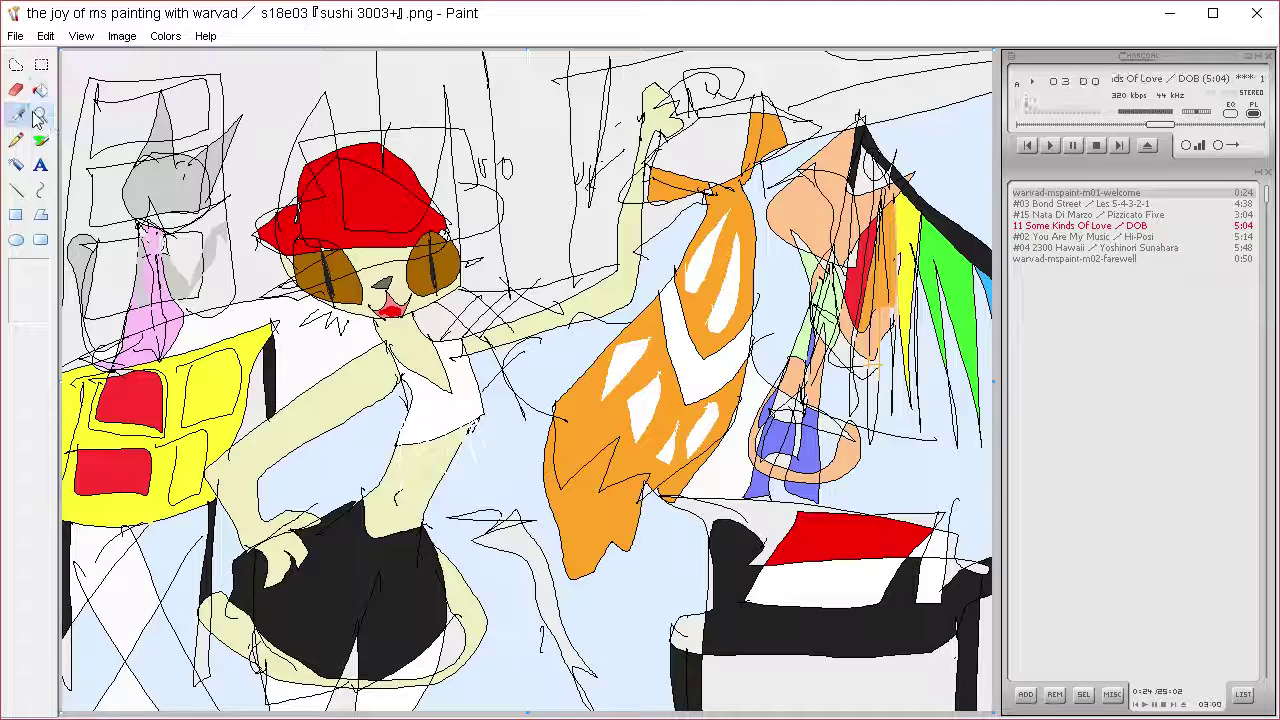
# Fill the black box under the banner with the banner's green and the tapering strip beside the cat's tail with white
pyautogui.click(973, 300)
pyautogui.click(955, 565)
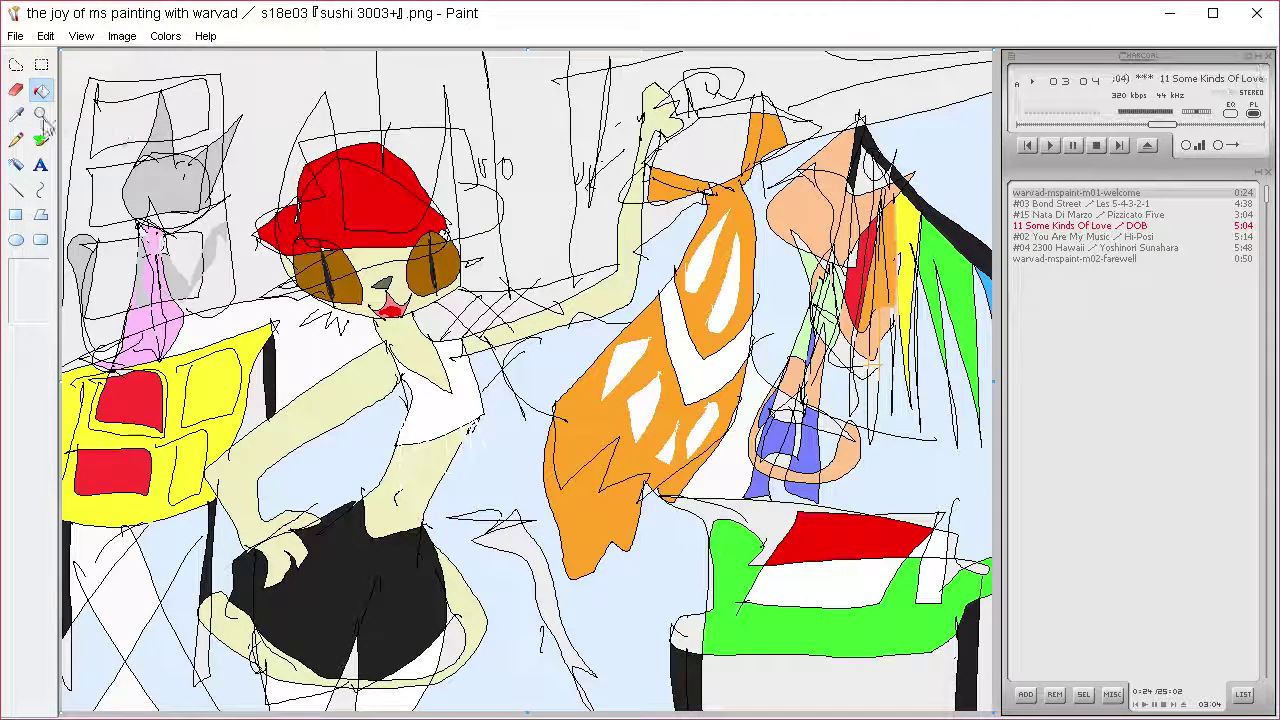
pyautogui.click(318, 358)
pyautogui.click(558, 578)
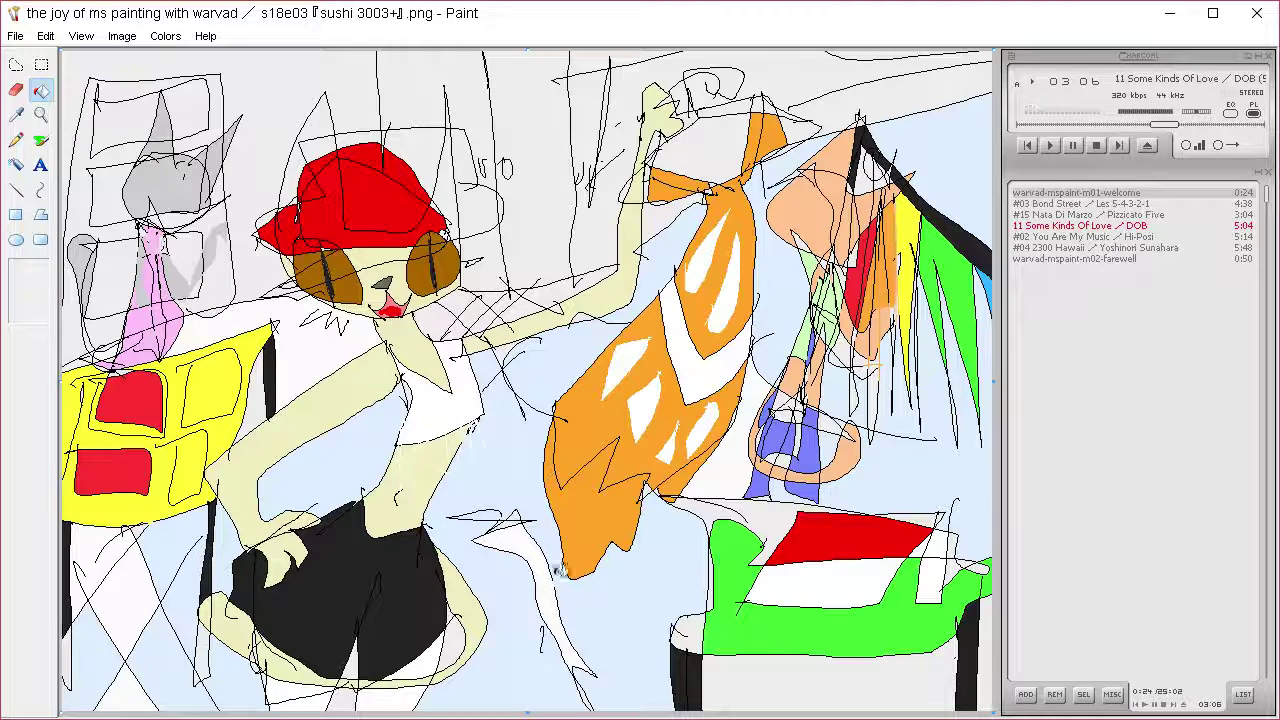
# Sample the light blue background and edit the colour to luminosity 240 for a pure white
pyautogui.click(16, 114)
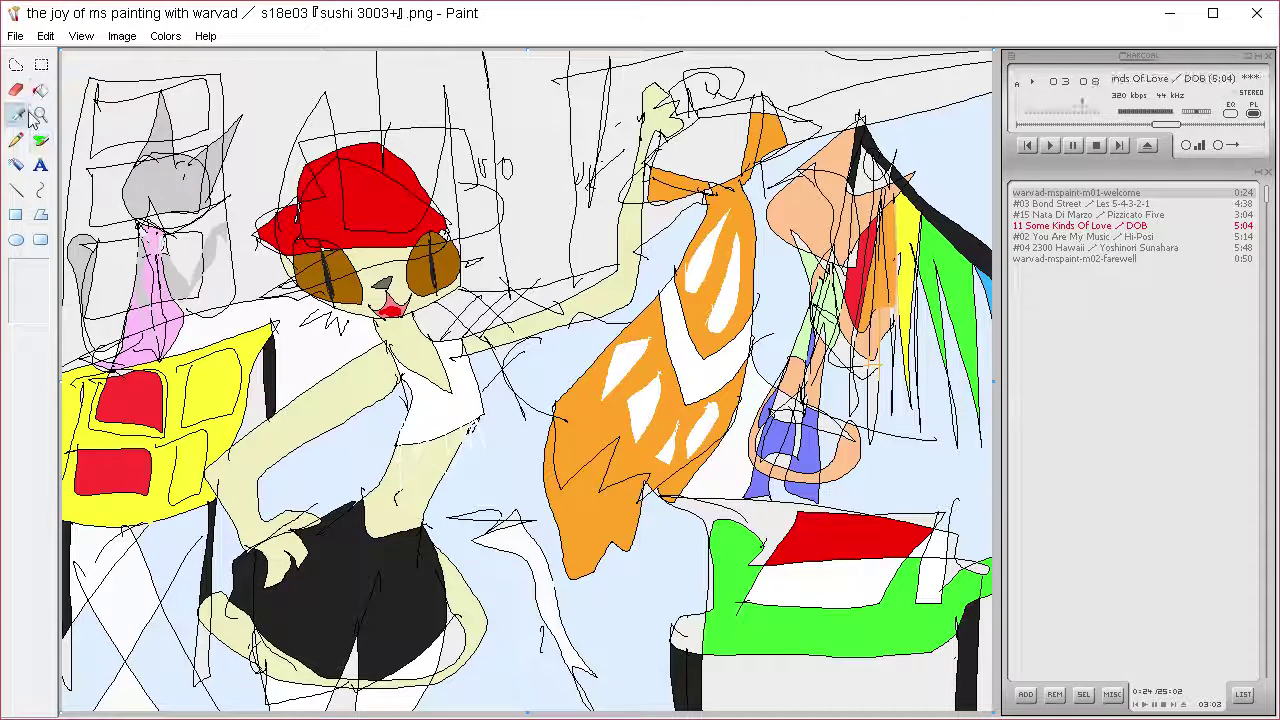
pyautogui.click(558, 358)
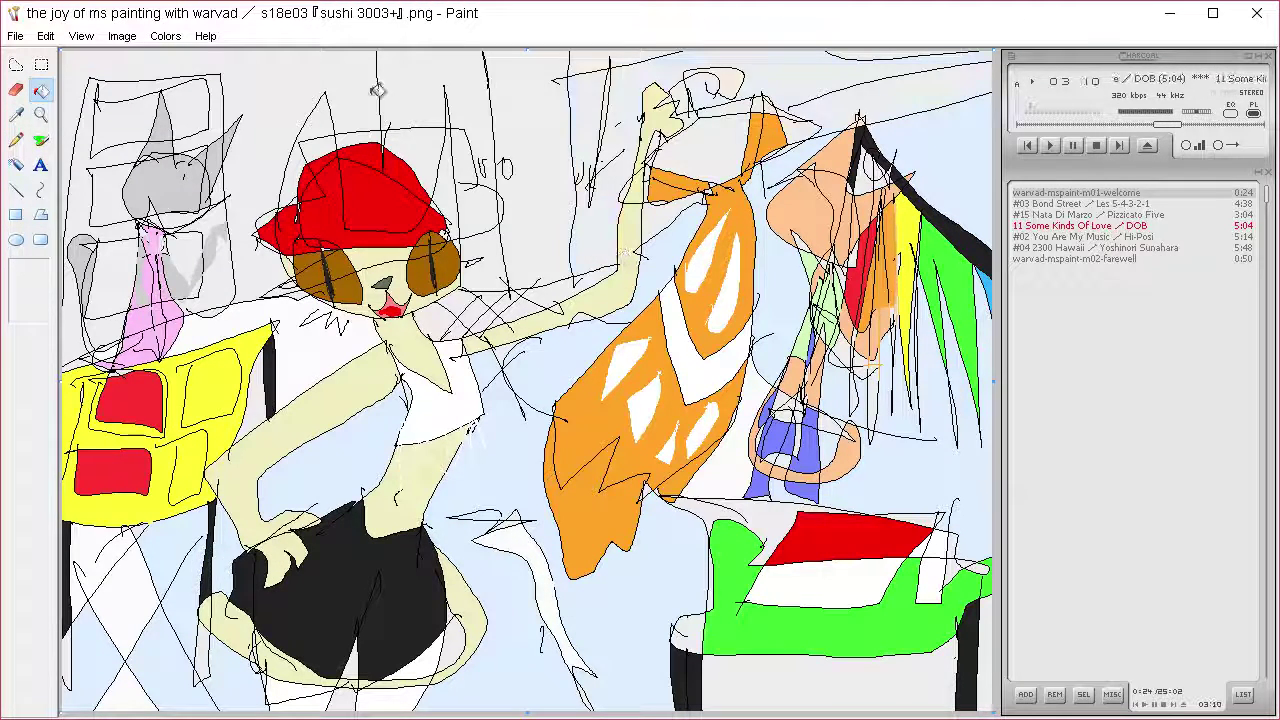
pyautogui.click(165, 36)
pyautogui.click(178, 60)
pyautogui.click(714, 483)
pyautogui.moveTo(960, 255); pyautogui.dragTo(960, 232)
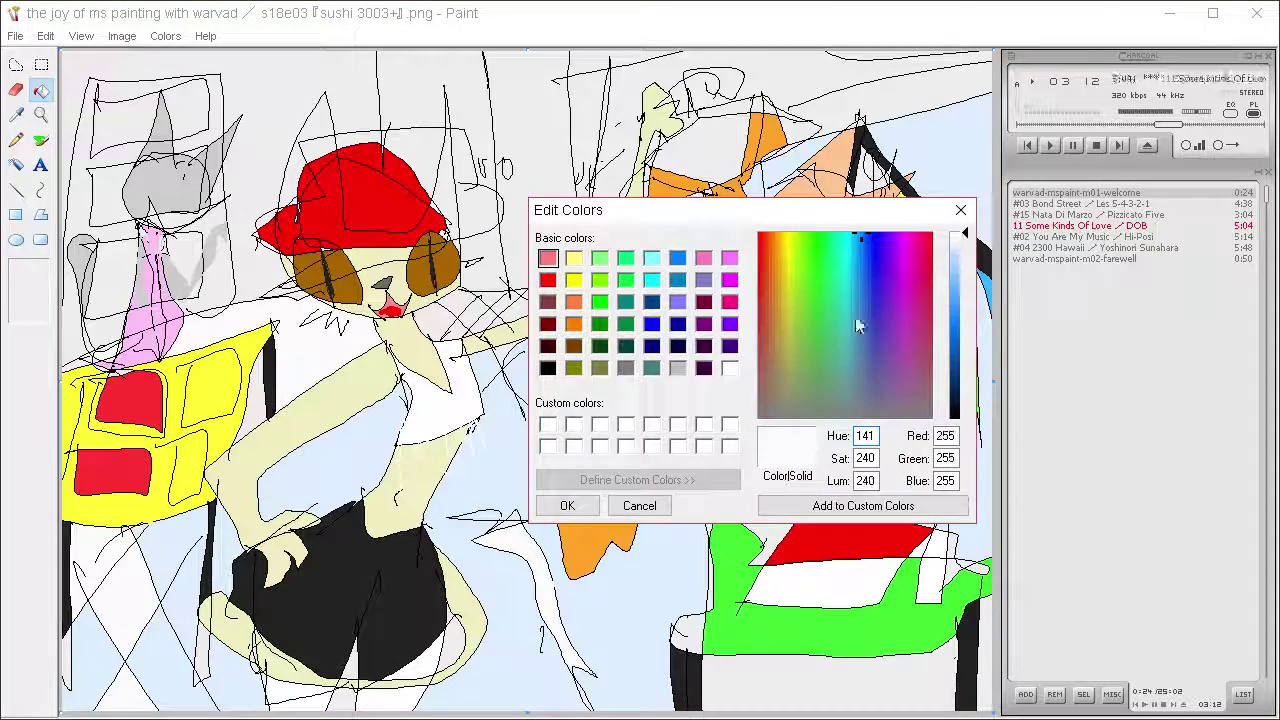
pyautogui.click(556, 505)
# Fill the grey wall areas around the raised arm, the hanging orange fish and the cat's head with white
pyautogui.click(606, 214)
pyautogui.click(709, 150)
pyautogui.click(655, 218)
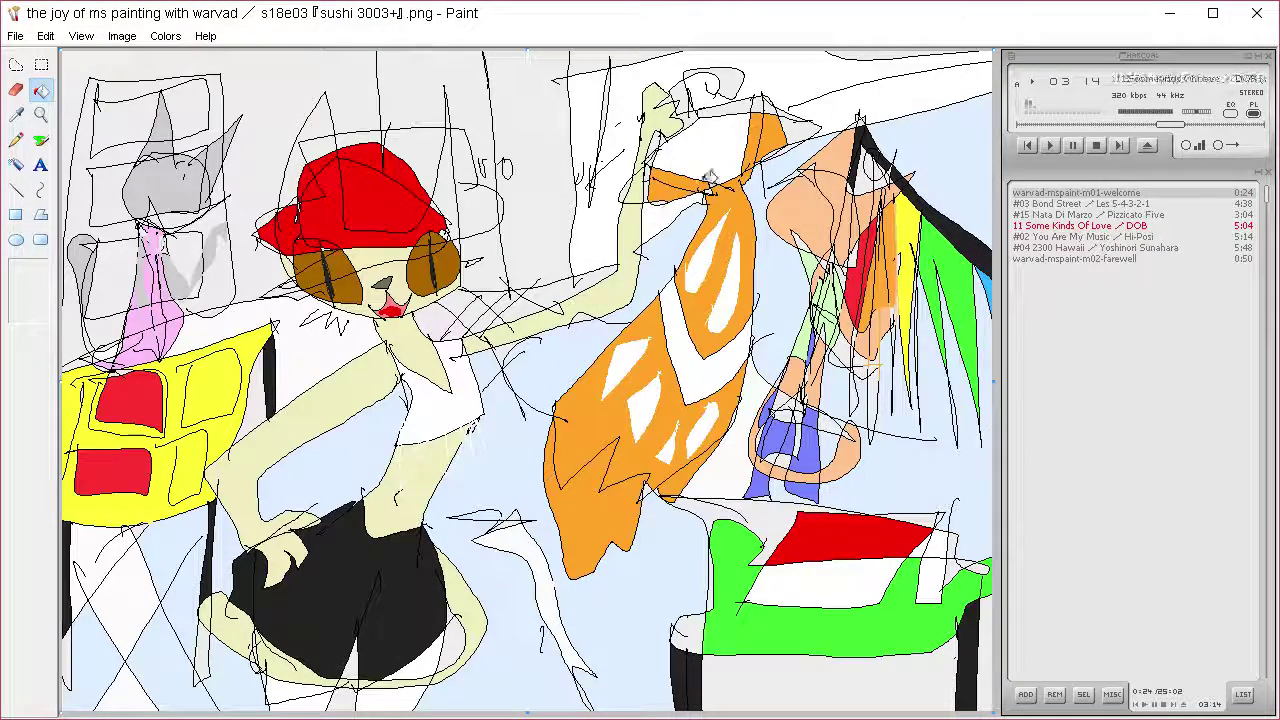
pyautogui.click(733, 108)
pyautogui.click(722, 84)
pyautogui.click(816, 117)
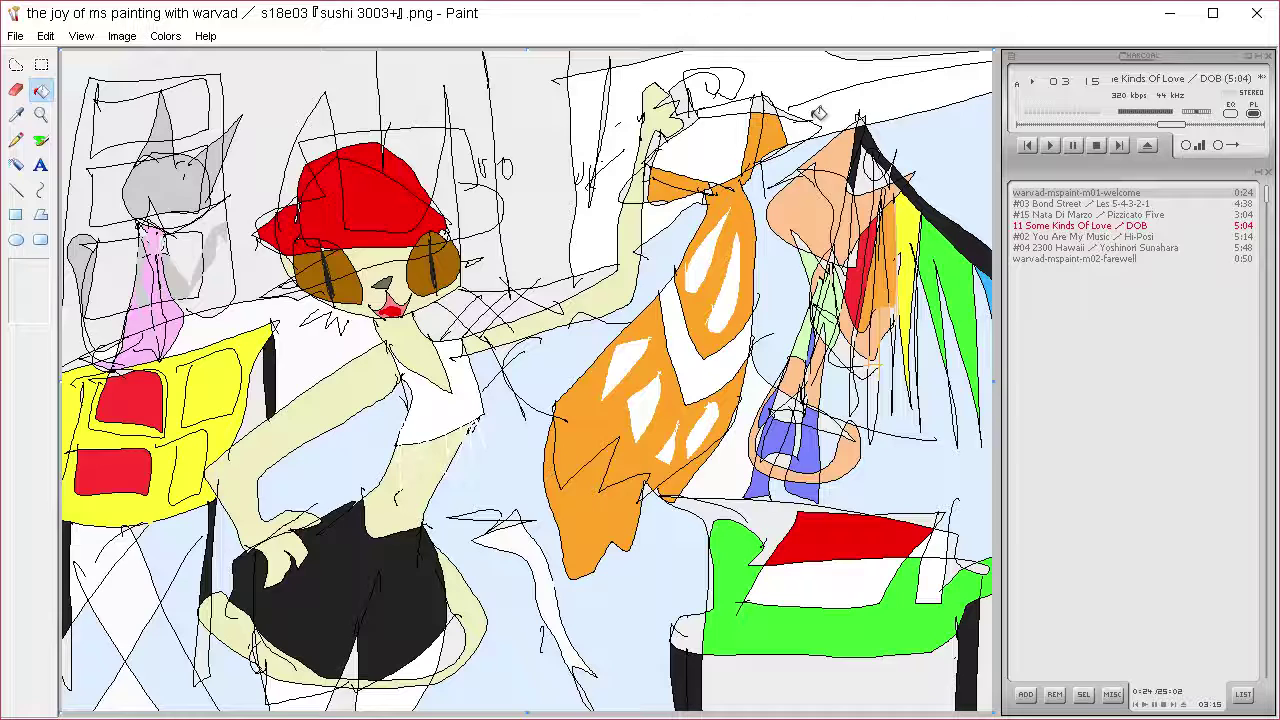
pyautogui.click(596, 66)
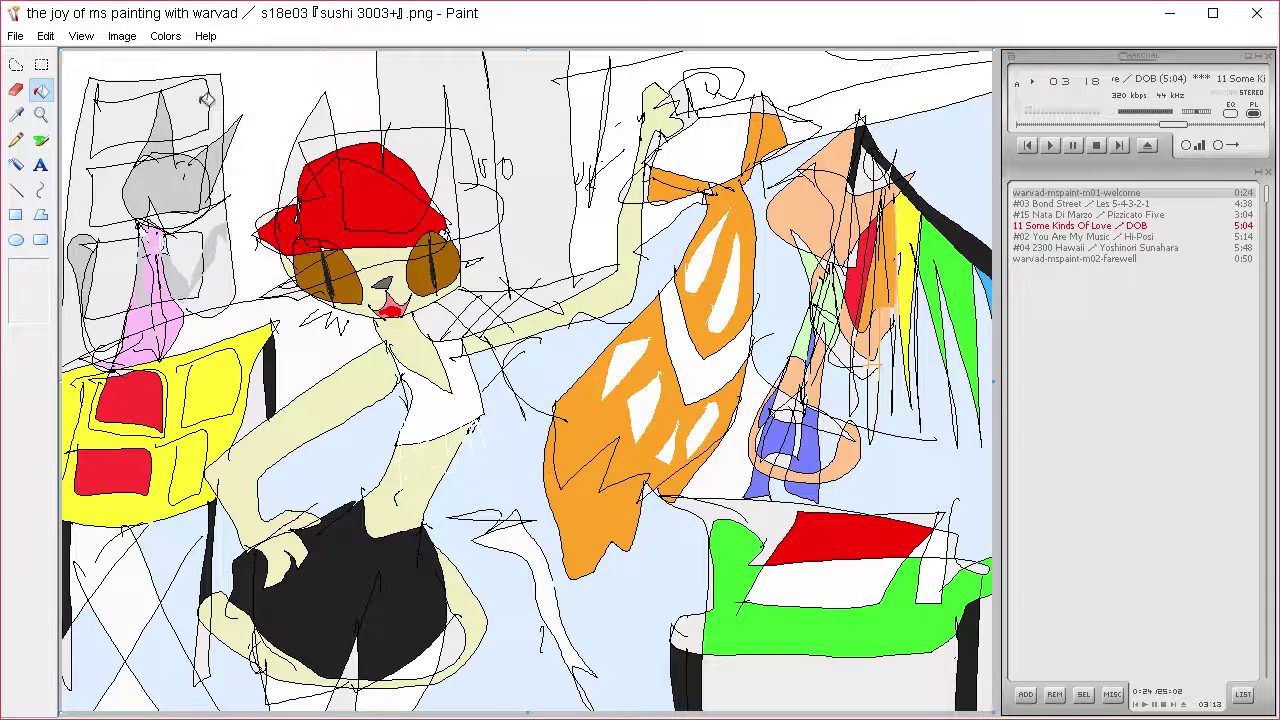
# Fill the frame of the paned cabinet behind the grey figure with sampled black
pyautogui.click(16, 114)
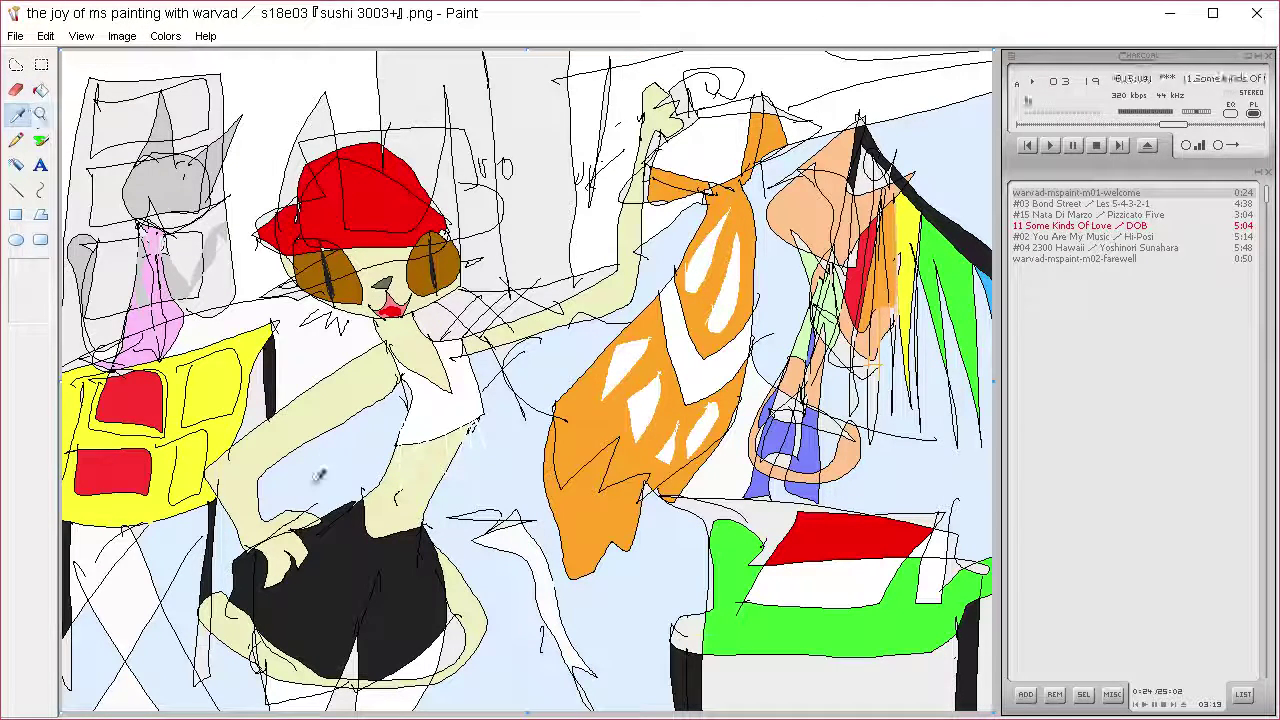
pyautogui.click(272, 370)
pyautogui.click(215, 245)
pyautogui.click(120, 222)
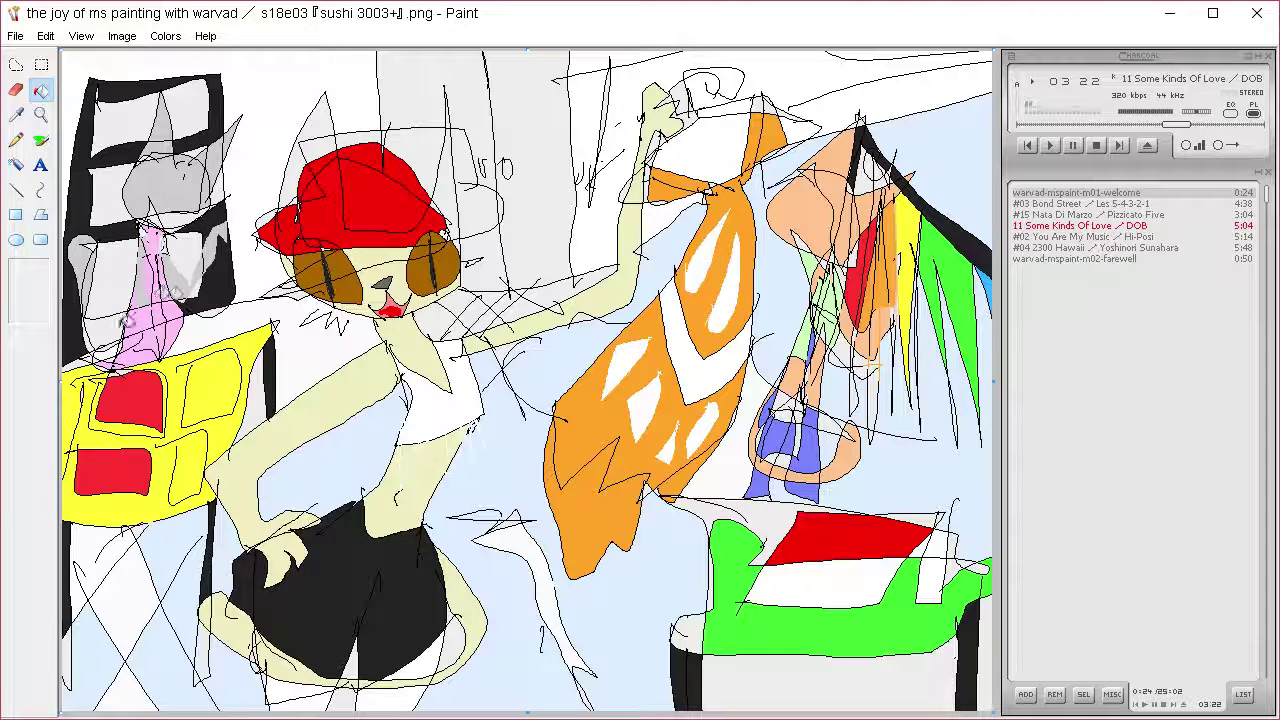
# Fill the cabinet's two upper panes with the banner's blue and green
pyautogui.click(16, 114)
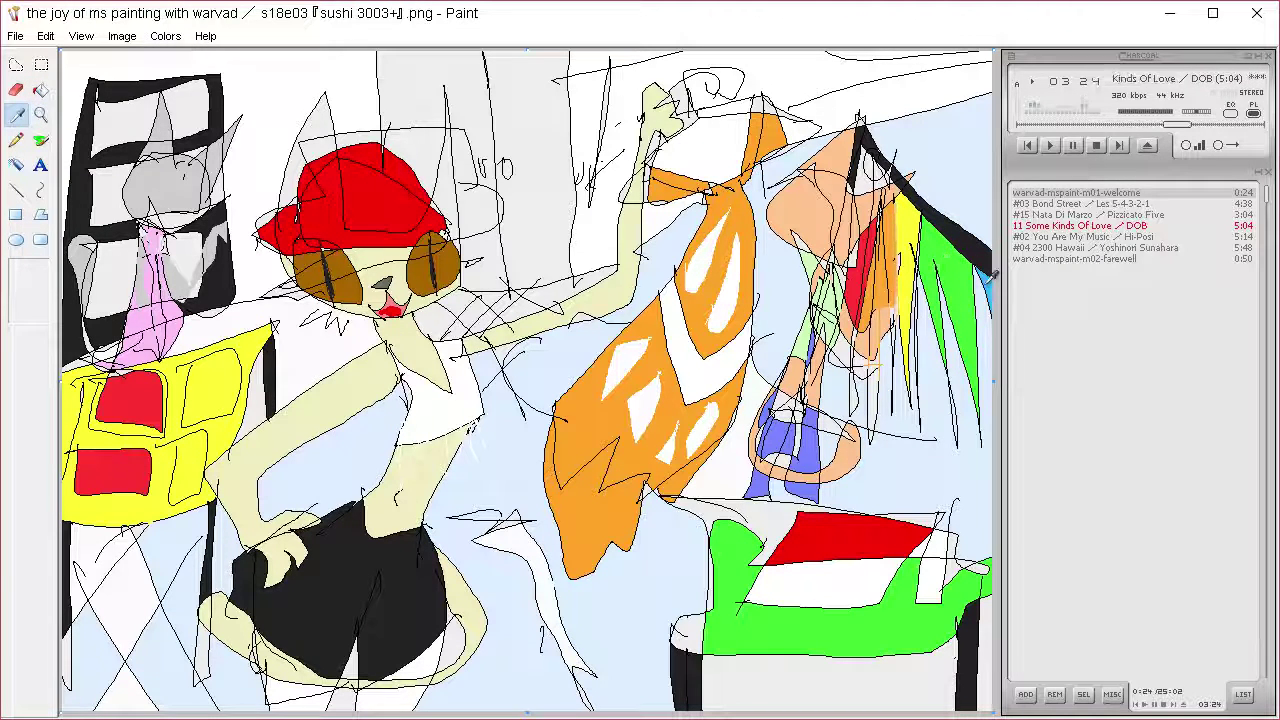
pyautogui.click(988, 282)
pyautogui.click(120, 122)
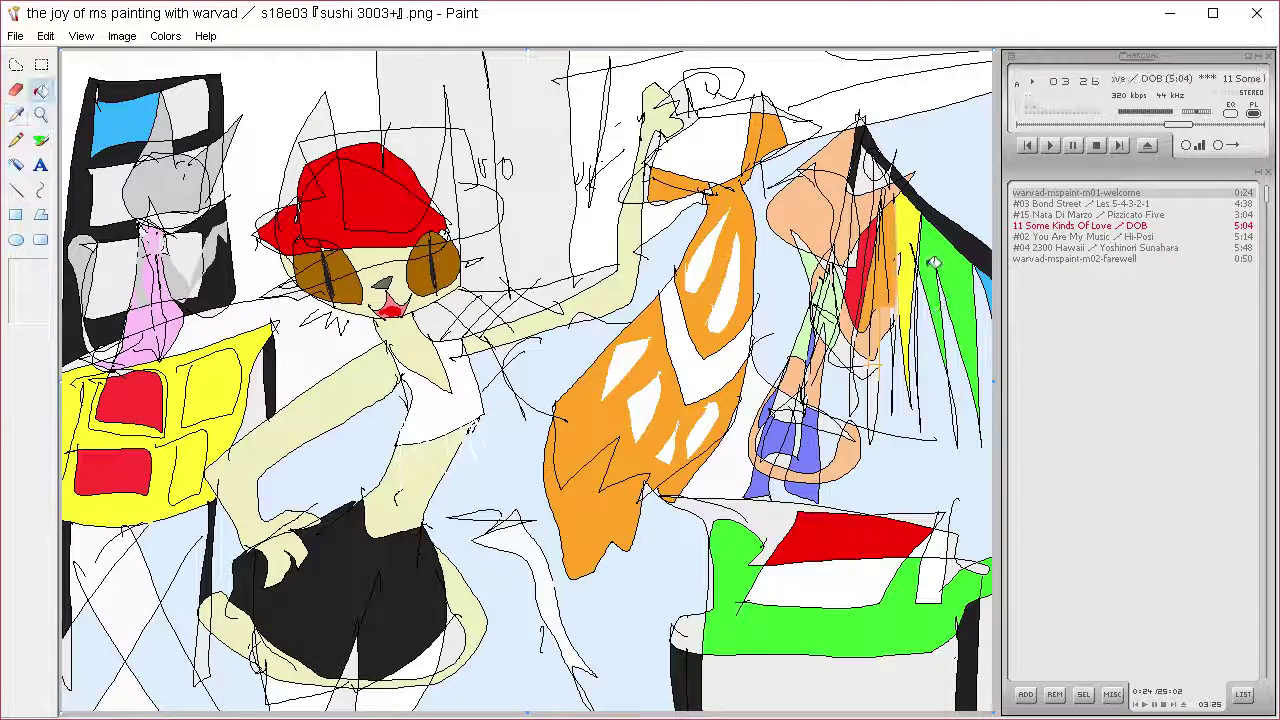
pyautogui.click(188, 108)
# Fill the cabinet's two middle panes with the banner's yellow and orange
pyautogui.click(16, 114)
pyautogui.click(906, 232)
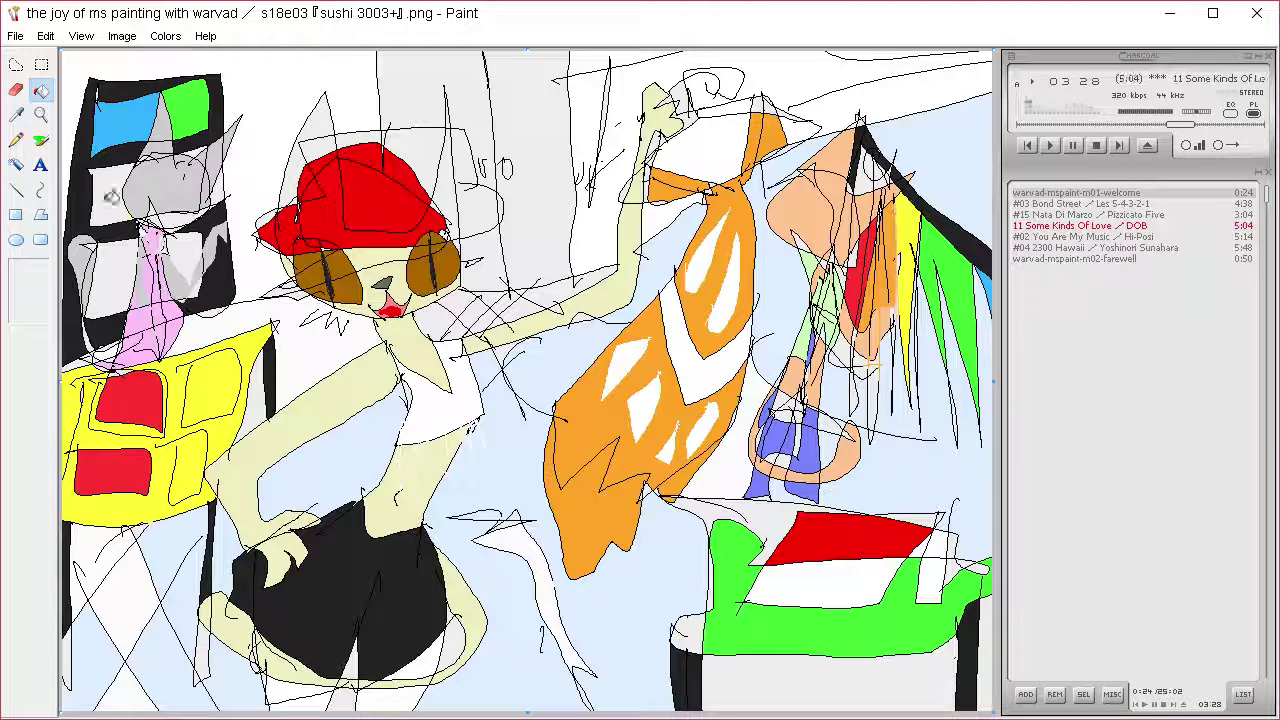
pyautogui.click(116, 188)
pyautogui.click(16, 114)
pyautogui.click(896, 232)
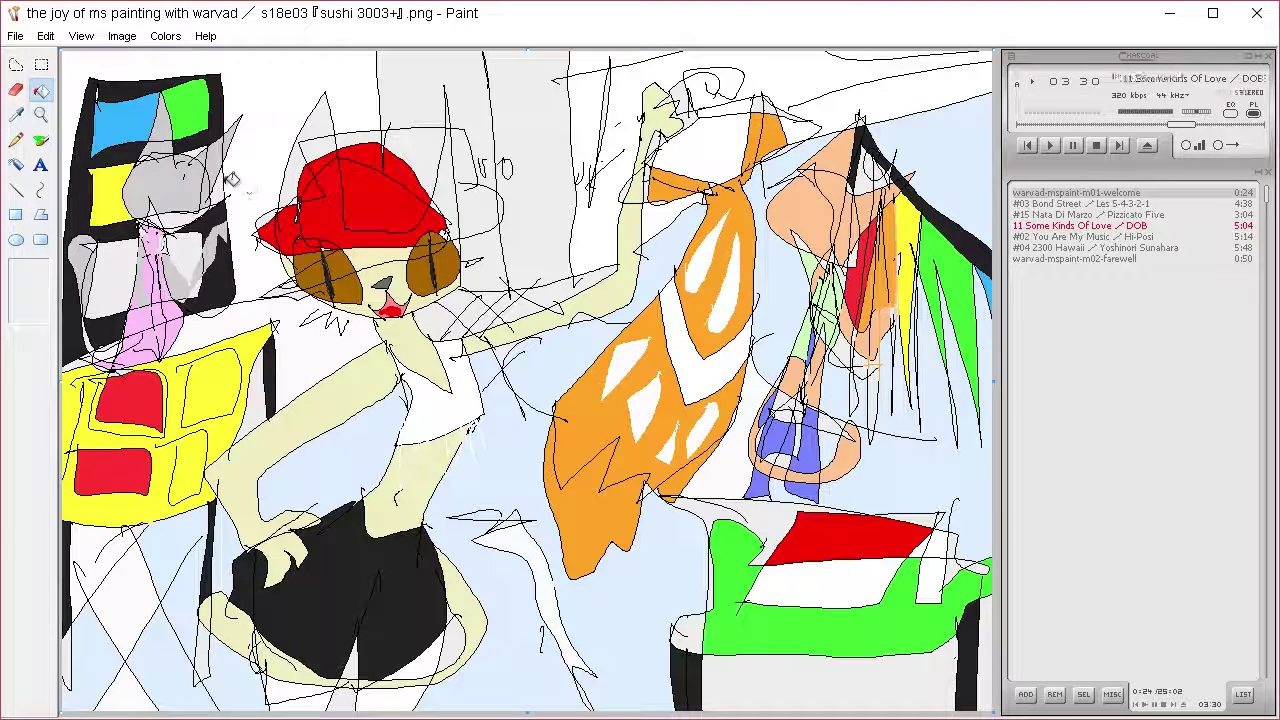
pyautogui.click(218, 188)
# Fill the cabinet's lower panes on both sides of the pink figure with red
pyautogui.click(16, 114)
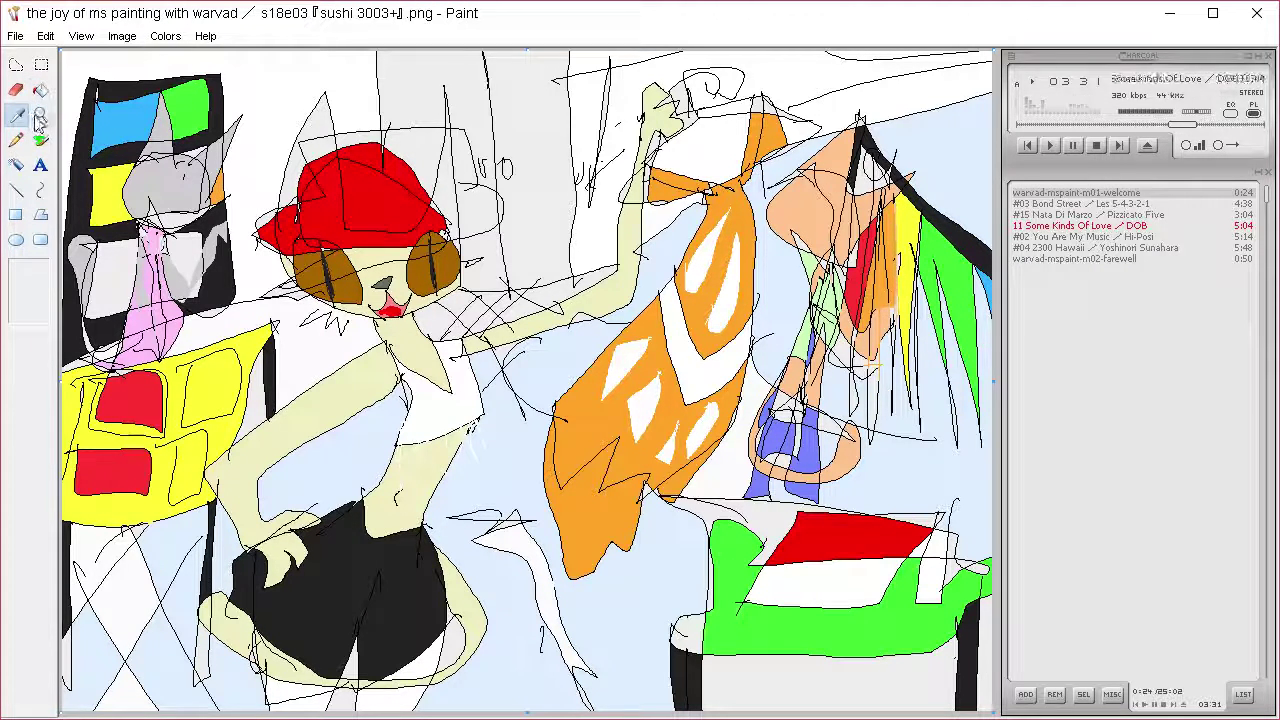
pyautogui.click(124, 280)
pyautogui.click(200, 272)
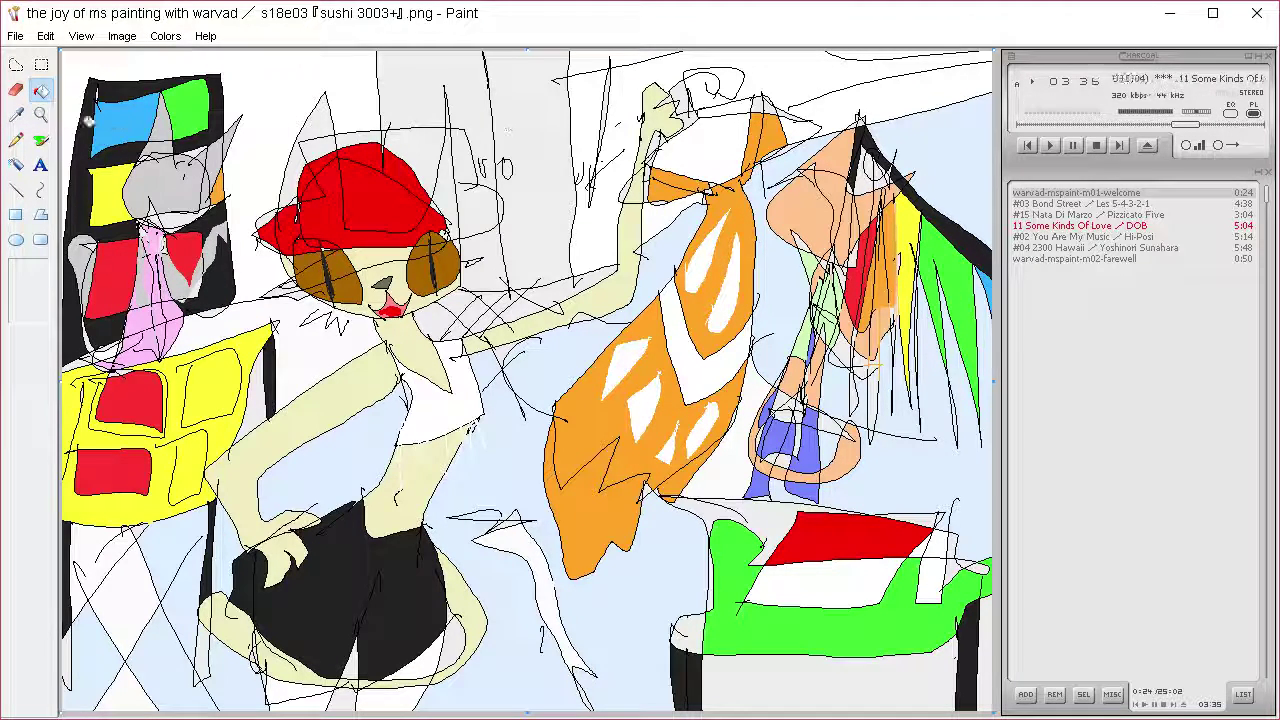
# Fill the cat's ears with the cream colour sampled from its face
pyautogui.click(22, 114)
pyautogui.click(386, 258)
pyautogui.click(322, 136)
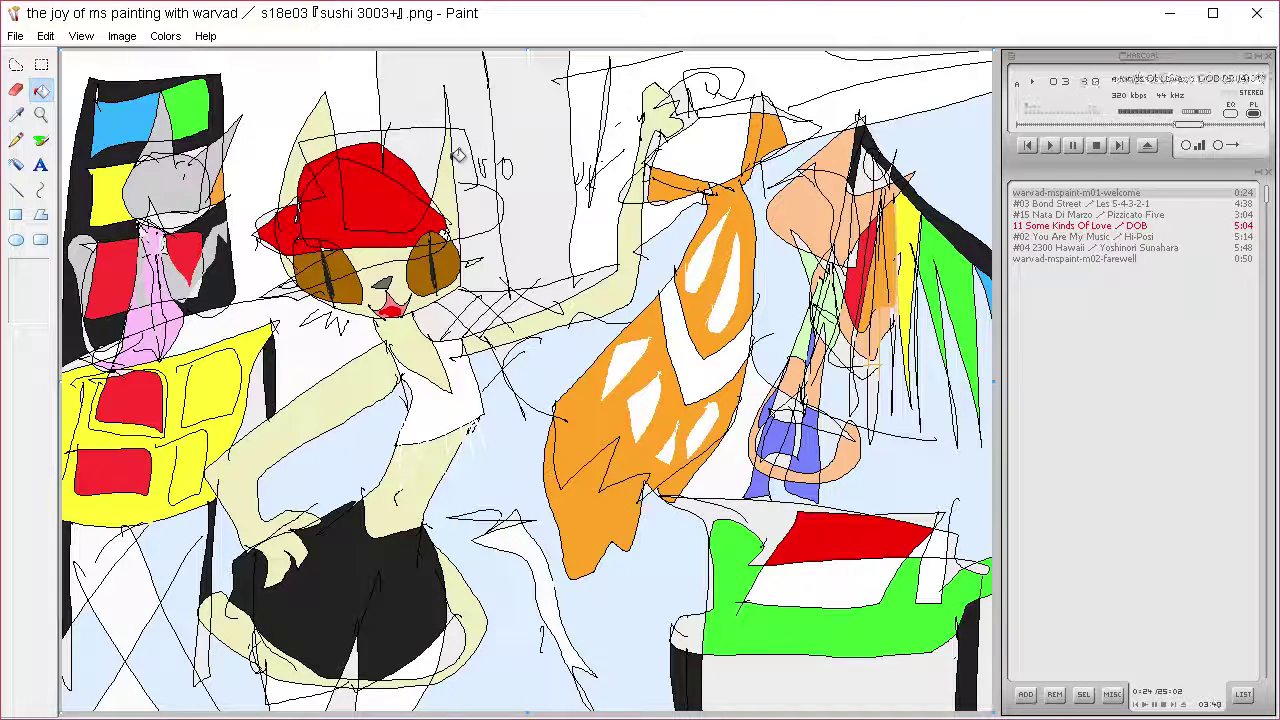
# Add a round black badge to the front of the red cap and brush a white X across it
pyautogui.click(16, 140)
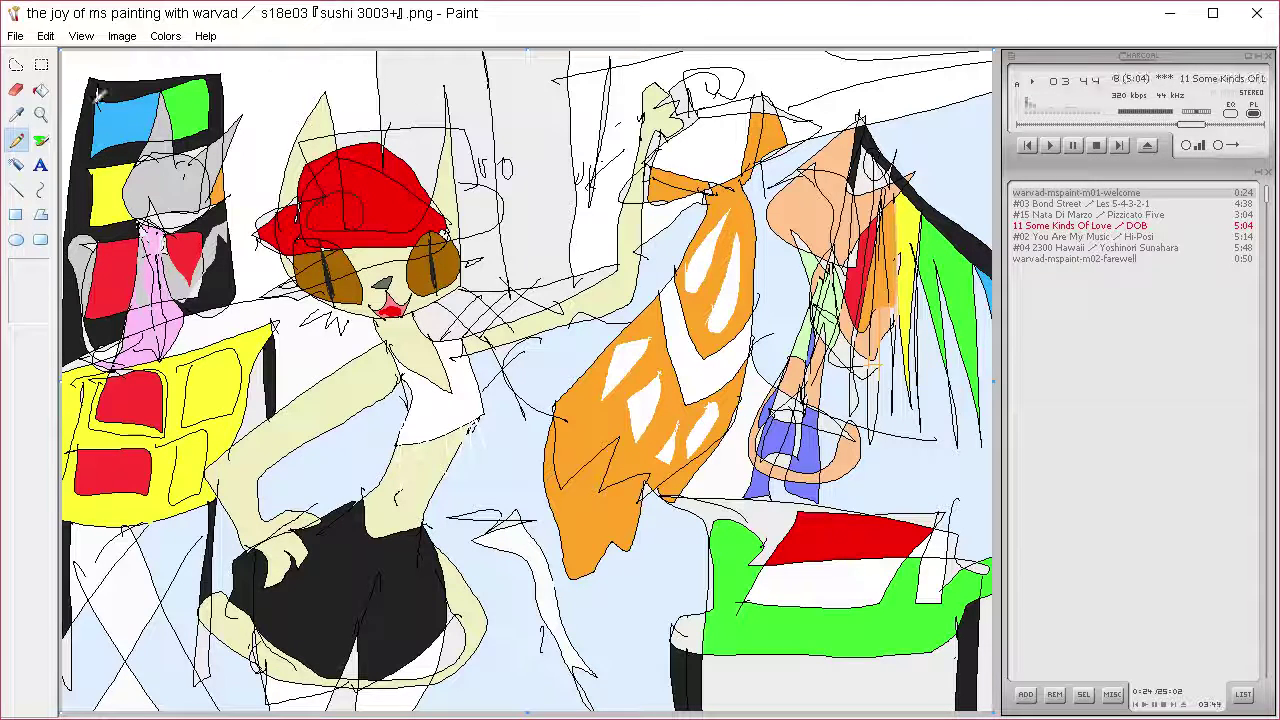
pyautogui.click(40, 90)
pyautogui.click(338, 208)
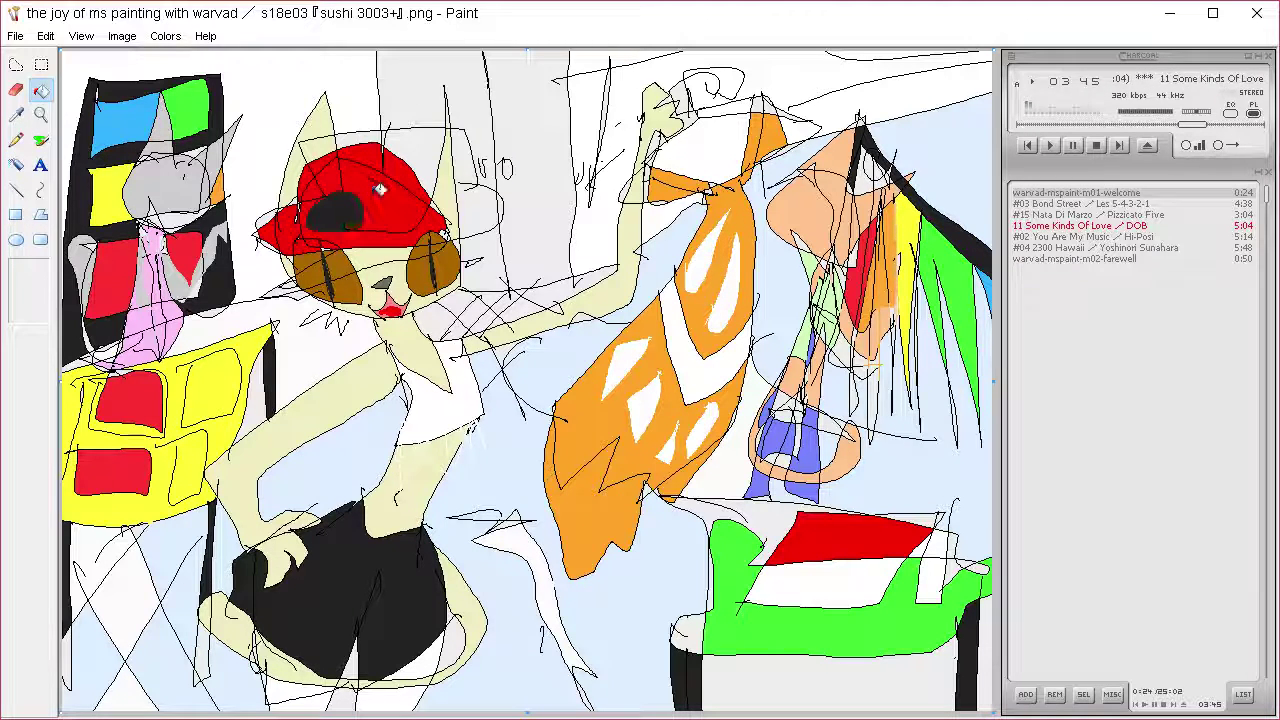
pyautogui.click(40, 140)
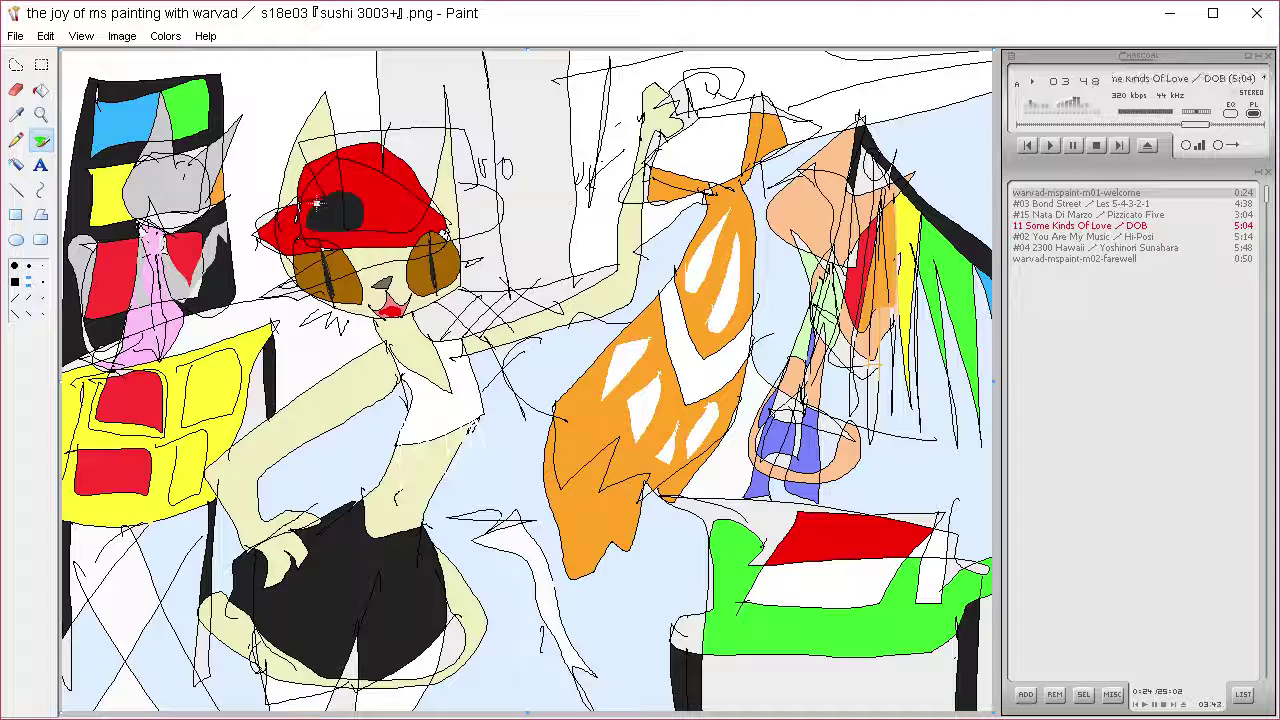
pyautogui.moveTo(351, 199); pyautogui.dragTo(322, 227)
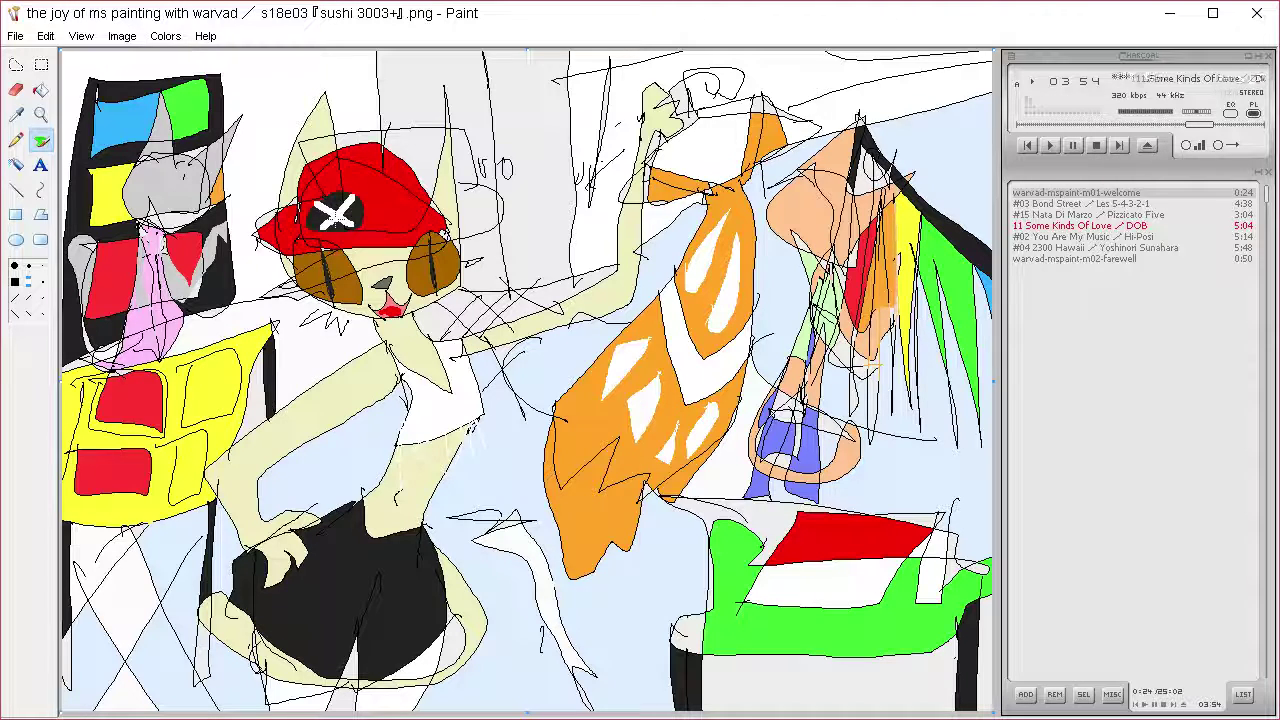
# Mix a custom red with hue 239, saturation 240 and luminosity 141
pyautogui.click(22, 114)
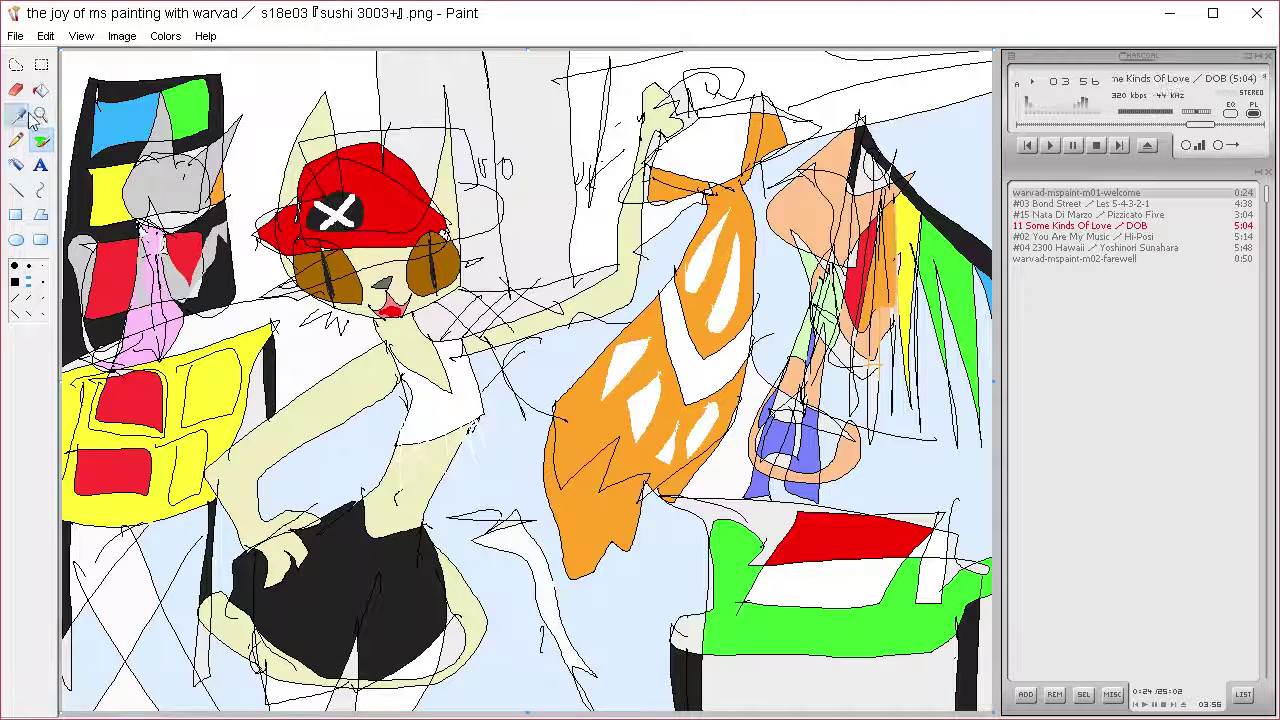
pyautogui.click(166, 36)
pyautogui.click(180, 62)
pyautogui.click(686, 479)
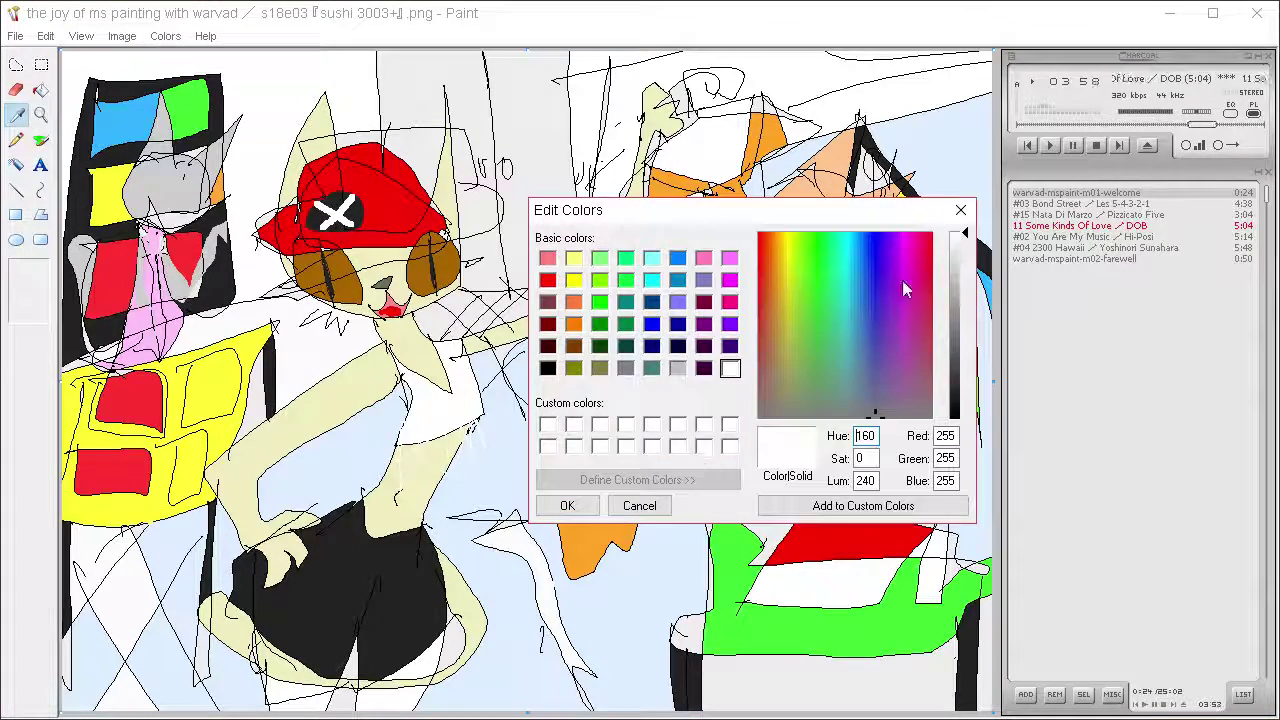
pyautogui.click(930, 236)
pyautogui.moveTo(960, 296); pyautogui.dragTo(958, 316)
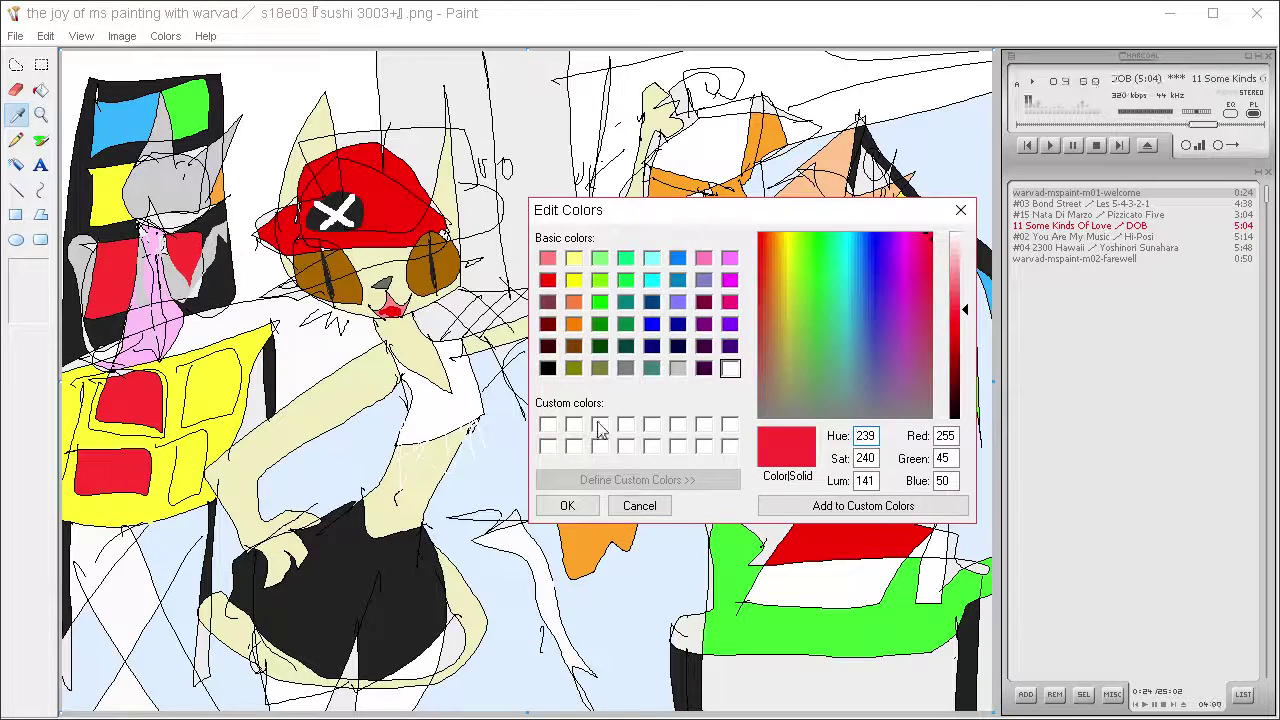
pyautogui.click(567, 505)
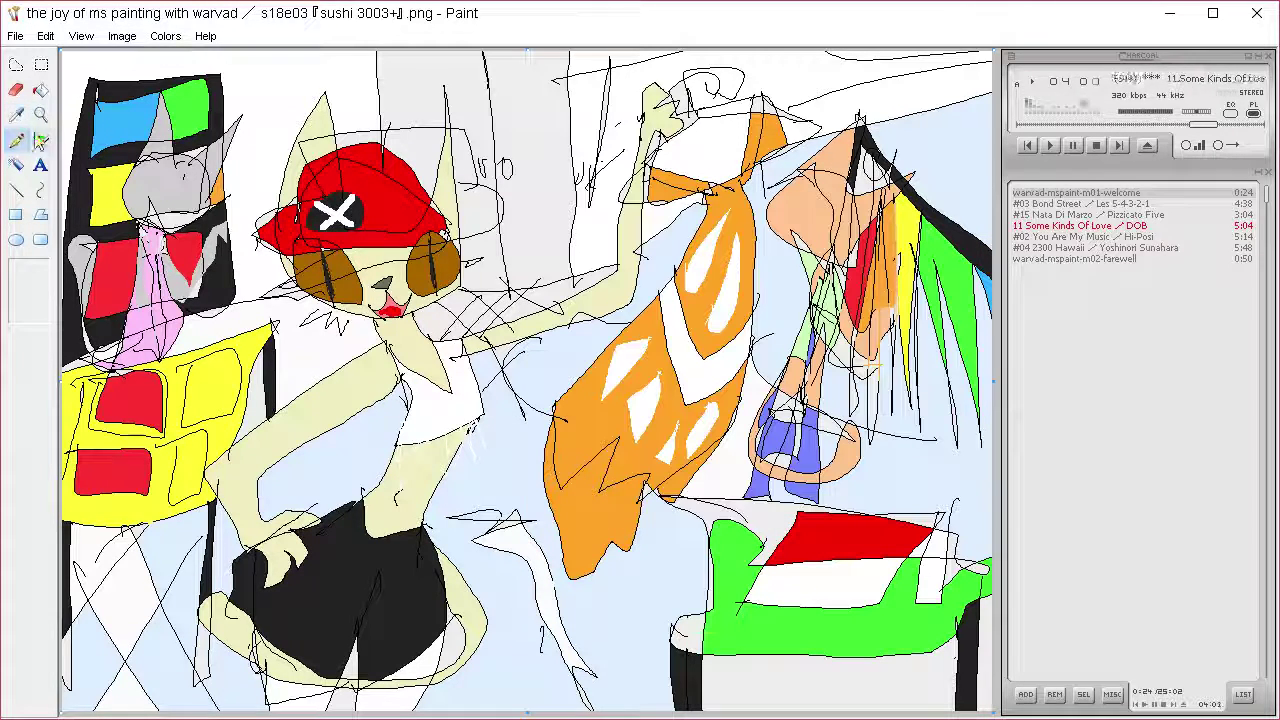
# Undo the first red outline, redraw a banner shape on the wall behind the cat's ear and fill it with red
pyautogui.moveTo(285, 75)
pyautogui.mouseDown()
pyautogui.moveTo(234, 117)
pyautogui.moveTo(268, 160)
pyautogui.moveTo(307, 112)
pyautogui.moveTo(378, 66)
pyautogui.mouseUp()
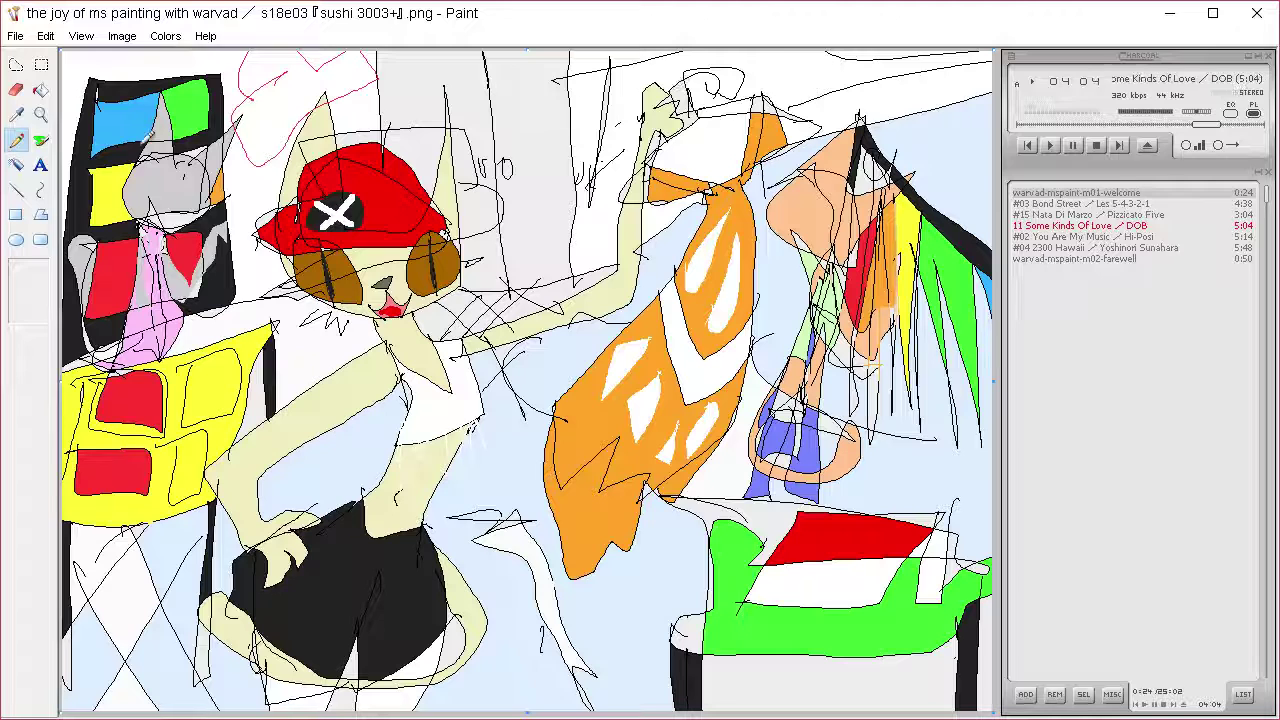
pyautogui.hotkey('ctrl', 'z')
pyautogui.moveTo(243, 121)
pyautogui.mouseDown()
pyautogui.moveTo(373, 64)
pyautogui.moveTo(388, 84)
pyautogui.moveTo(352, 126)
pyautogui.moveTo(266, 114)
pyautogui.moveTo(238, 145)
pyautogui.moveTo(290, 150)
pyautogui.mouseUp()
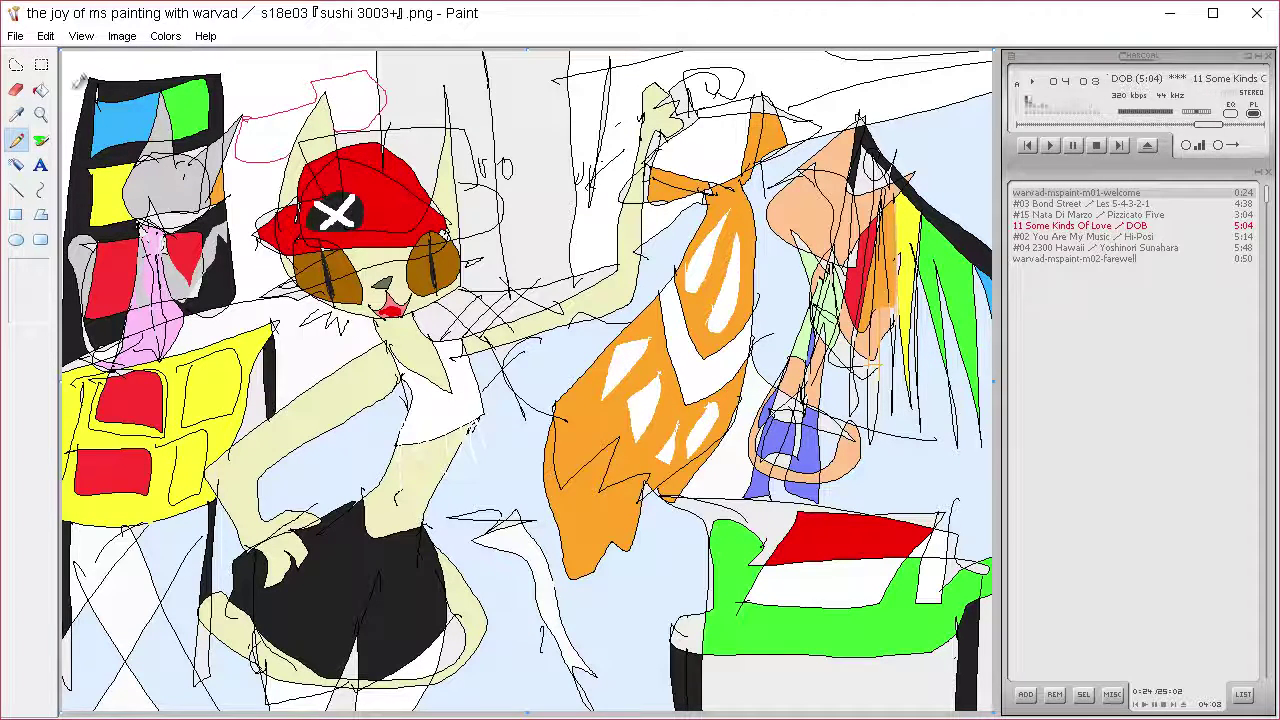
pyautogui.click(40, 89)
pyautogui.click(316, 106)
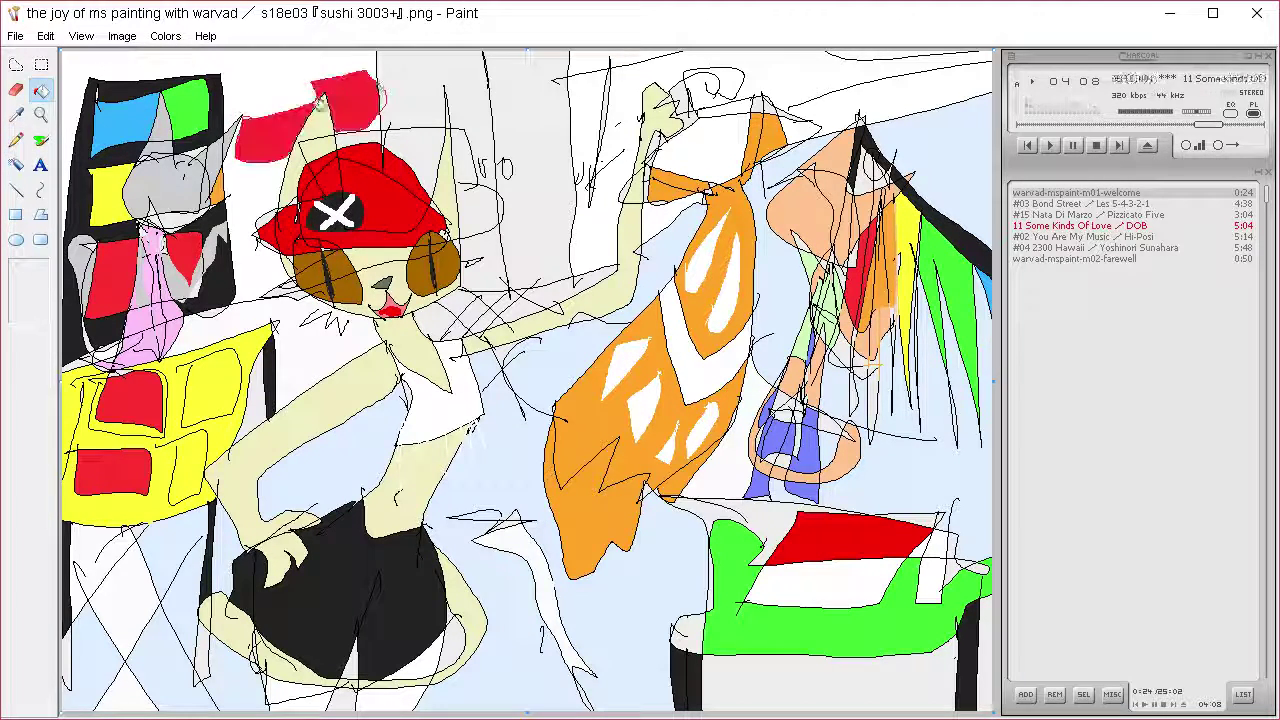
# Outline a narrow blue band on the wall above the red shape and fill it with the same blue
pyautogui.click(40, 112)
pyautogui.click(16, 139)
pyautogui.moveTo(250, 78)
pyautogui.mouseDown()
pyautogui.moveTo(346, 49)
pyautogui.moveTo(301, 79)
pyautogui.moveTo(258, 78)
pyautogui.mouseUp()
pyautogui.click(40, 89)
pyautogui.click(290, 70)
# Sample the cabinet's red, outline a banner shape on the wall behind the cat's raised hand and fill it with that red
pyautogui.click(16, 114)
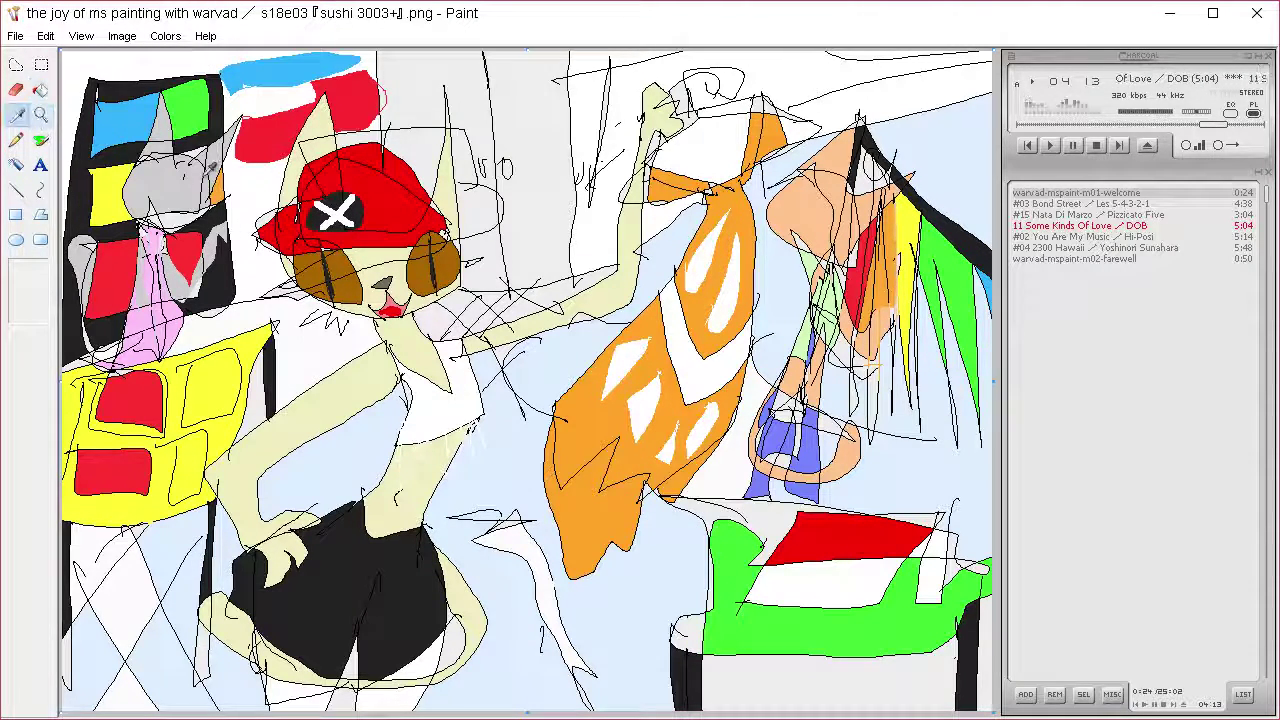
pyautogui.click(117, 272)
pyautogui.click(16, 139)
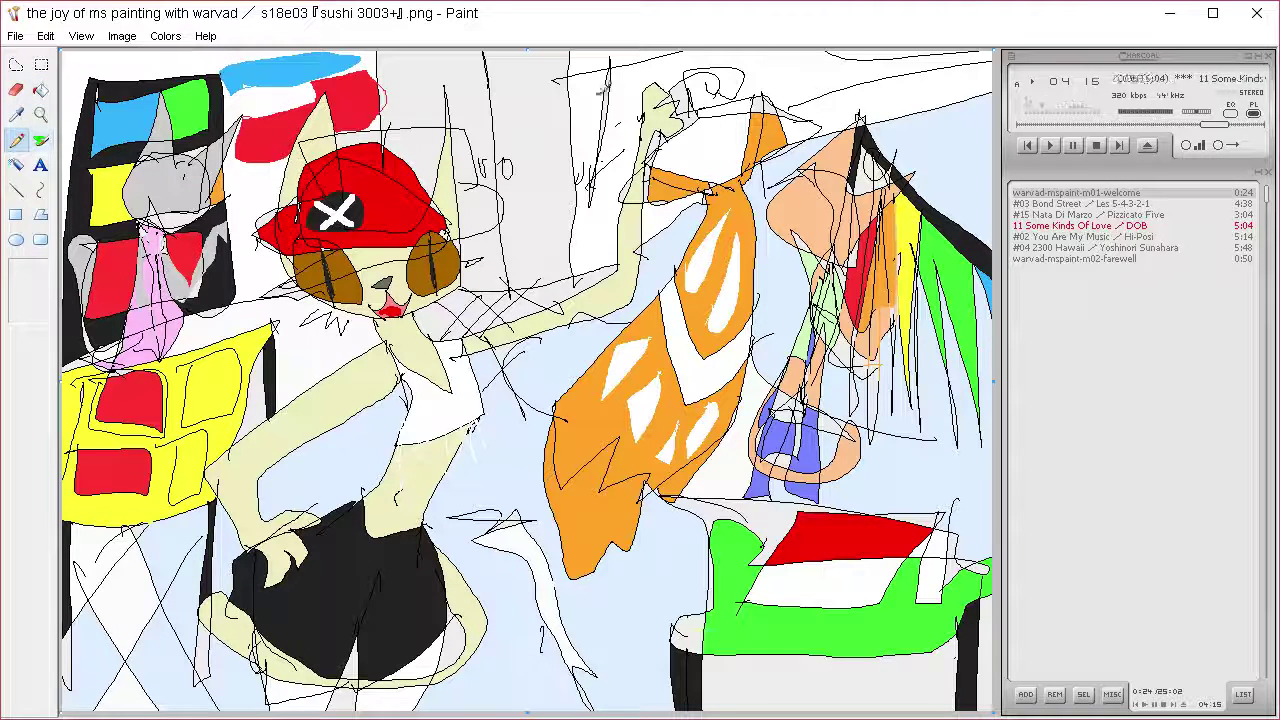
pyautogui.moveTo(610, 62)
pyautogui.mouseDown()
pyautogui.moveTo(613, 104)
pyautogui.moveTo(600, 118)
pyautogui.moveTo(772, 60)
pyautogui.moveTo(588, 68)
pyautogui.mouseUp()
pyautogui.click(40, 89)
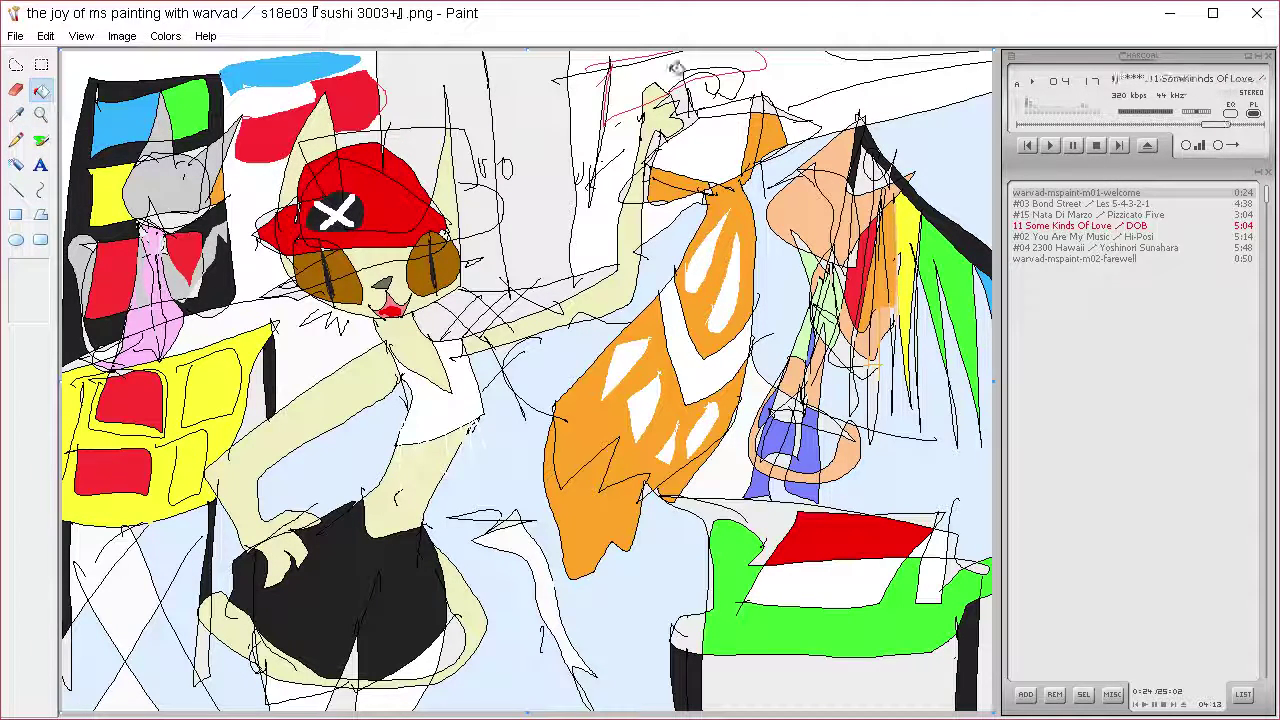
pyautogui.click(676, 68)
# Mix a light cyan custom colour with hue 124, saturation 240 and luminosity 190
pyautogui.click(165, 36)
pyautogui.click(206, 57)
pyautogui.click(630, 480)
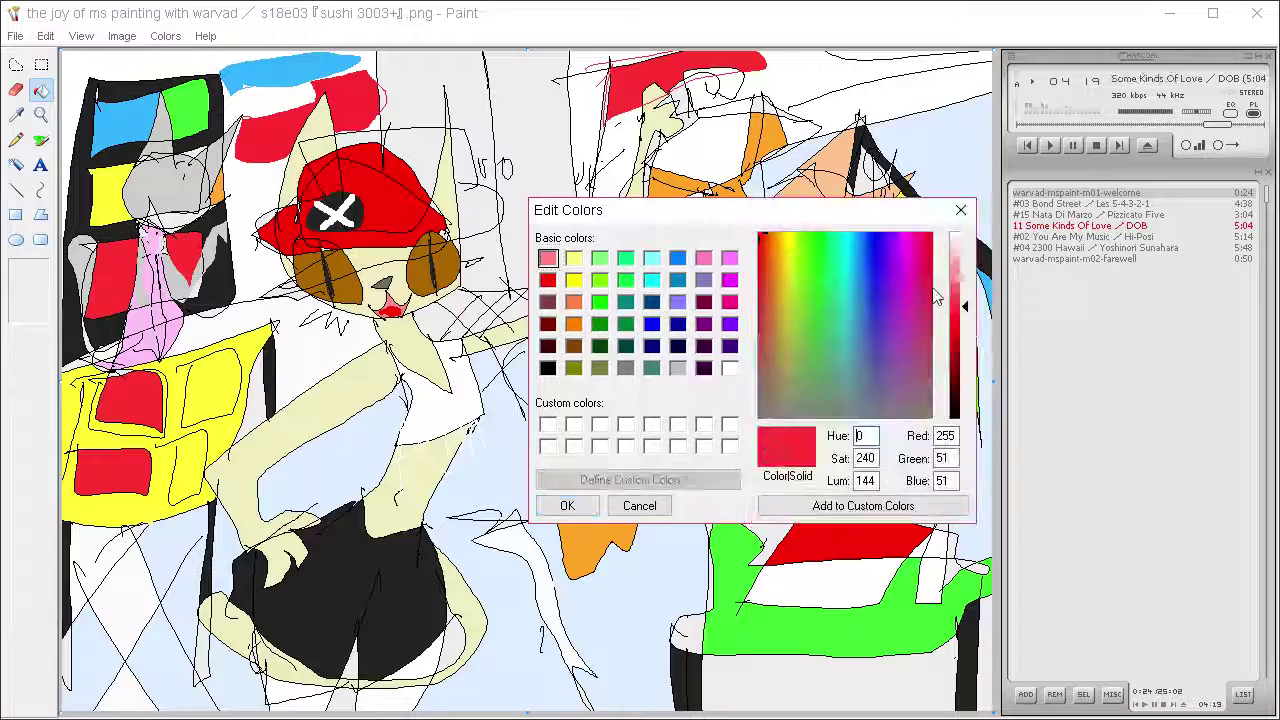
pyautogui.moveTo(864, 241); pyautogui.dragTo(869, 232)
pyautogui.click(848, 233)
pyautogui.moveTo(963, 306); pyautogui.dragTo(966, 270)
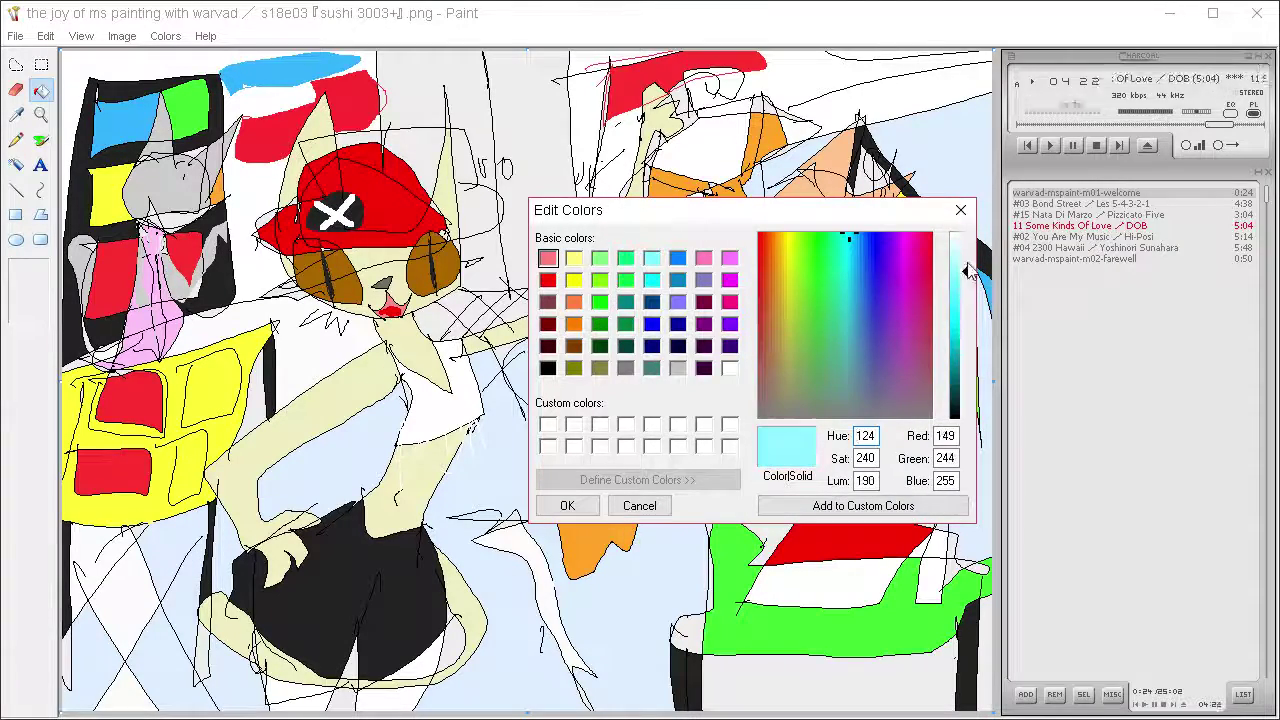
pyautogui.click(567, 505)
# Outline a flat band on the white wall above the peach character and fill it with light cyan
pyautogui.click(17, 141)
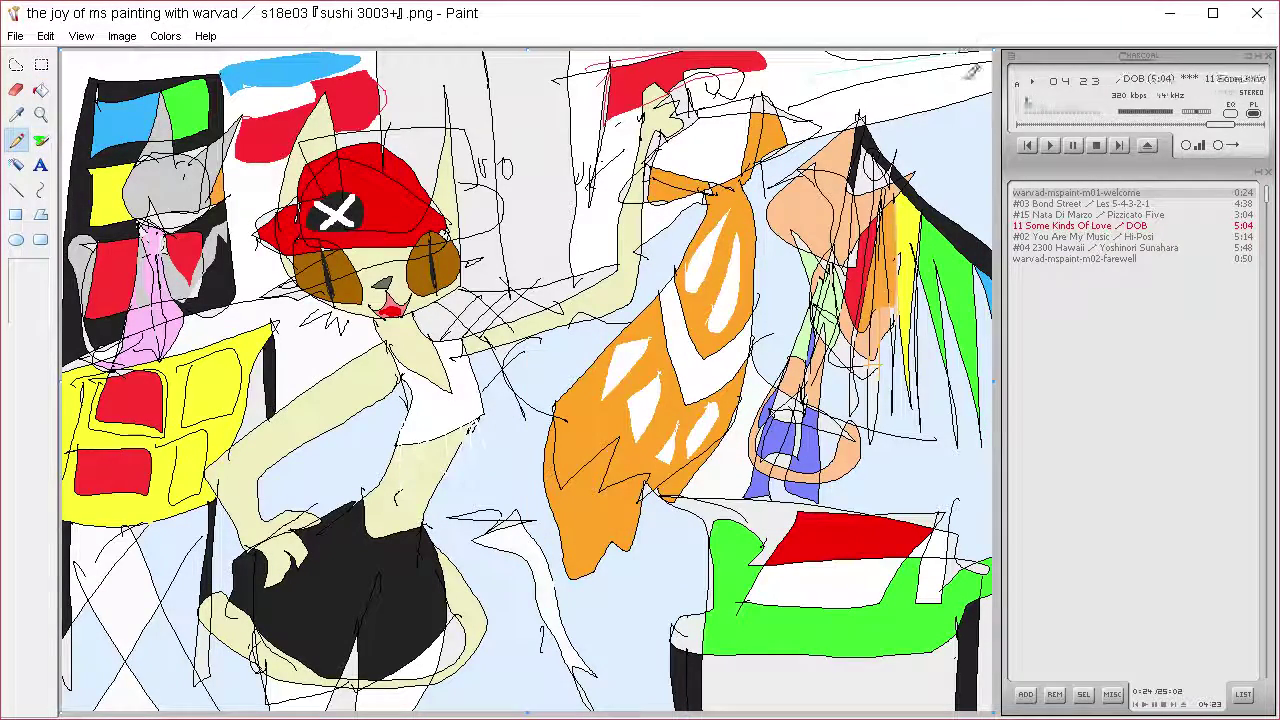
pyautogui.click(41, 90)
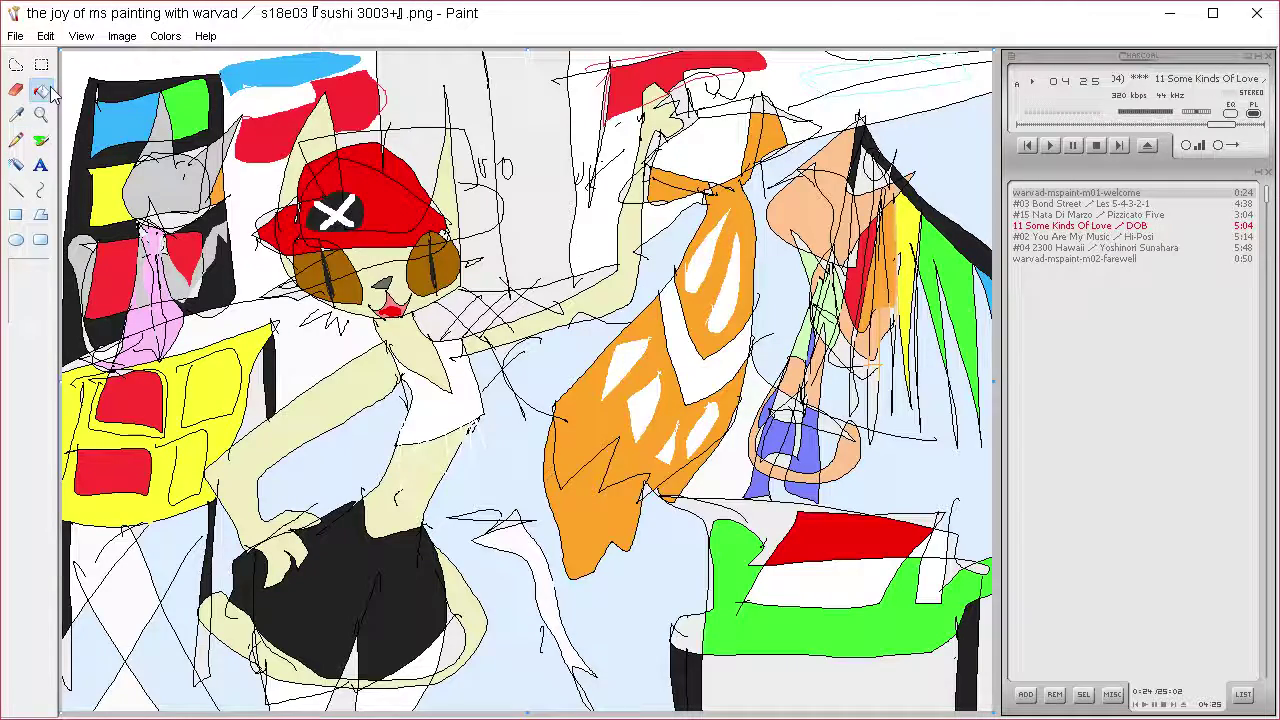
pyautogui.click(897, 62)
pyautogui.click(15, 114)
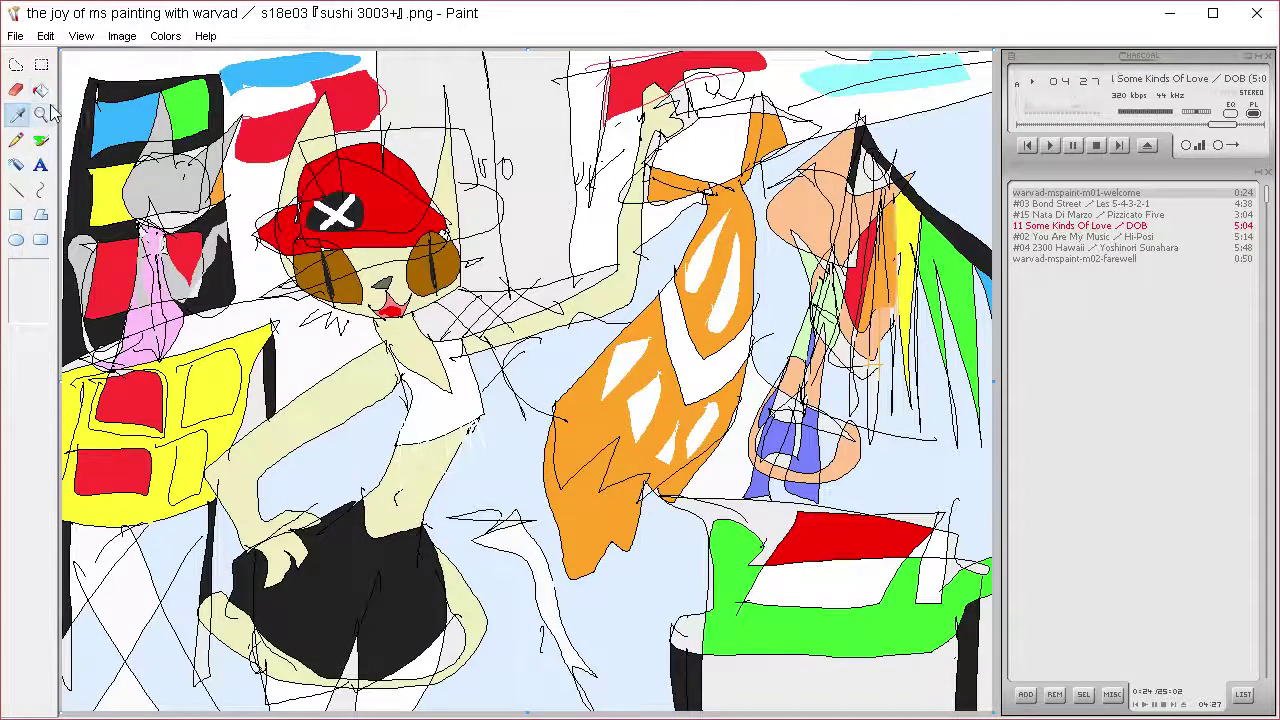
pyautogui.click(165, 36)
pyautogui.click(200, 57)
pyautogui.click(637, 480)
pyautogui.click(815, 324)
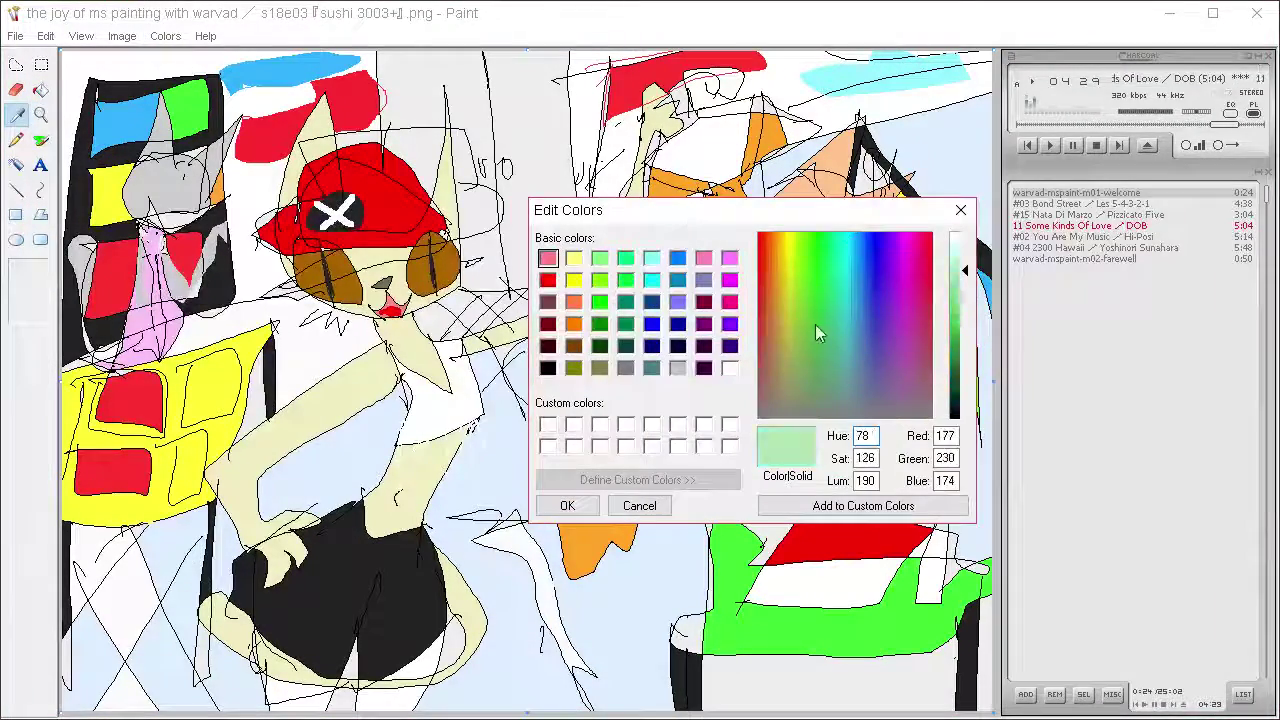
pyautogui.click(878, 385)
pyautogui.click(965, 318)
pyautogui.click(562, 508)
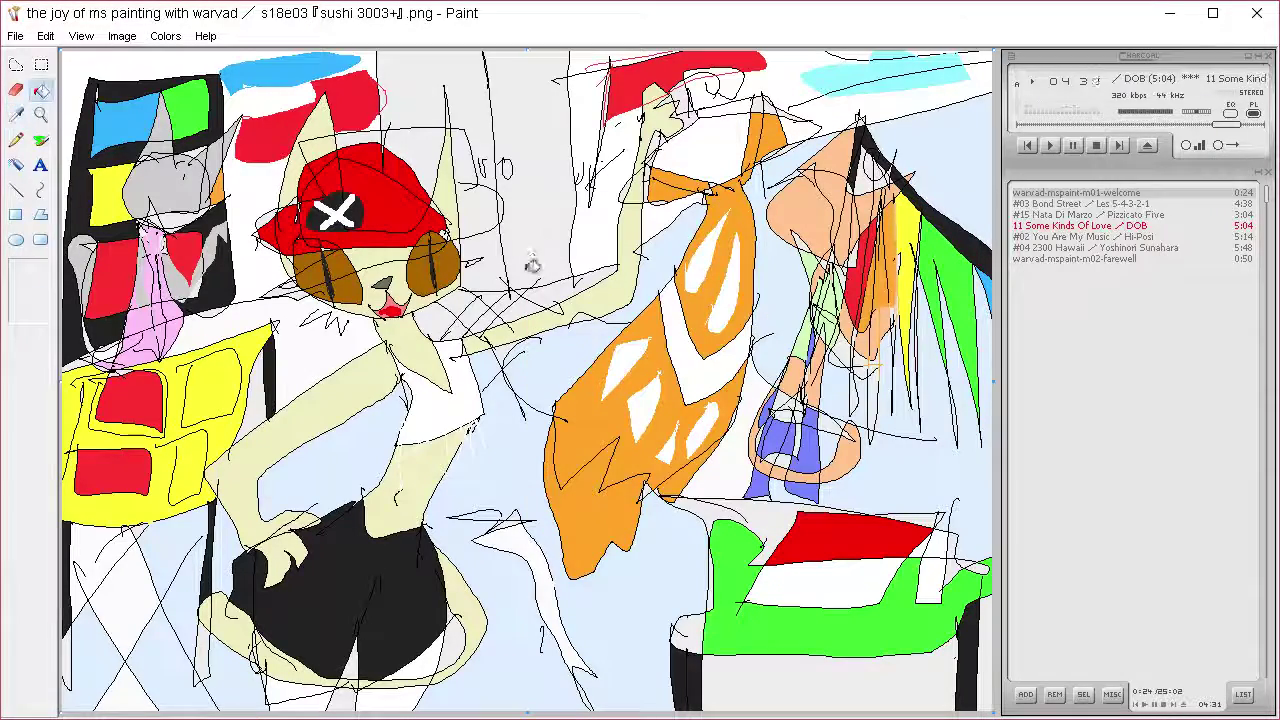
# Mix a medium grey custom colour with hue 160, saturation 0 and luminosity 114
pyautogui.click(165, 36)
pyautogui.click(200, 57)
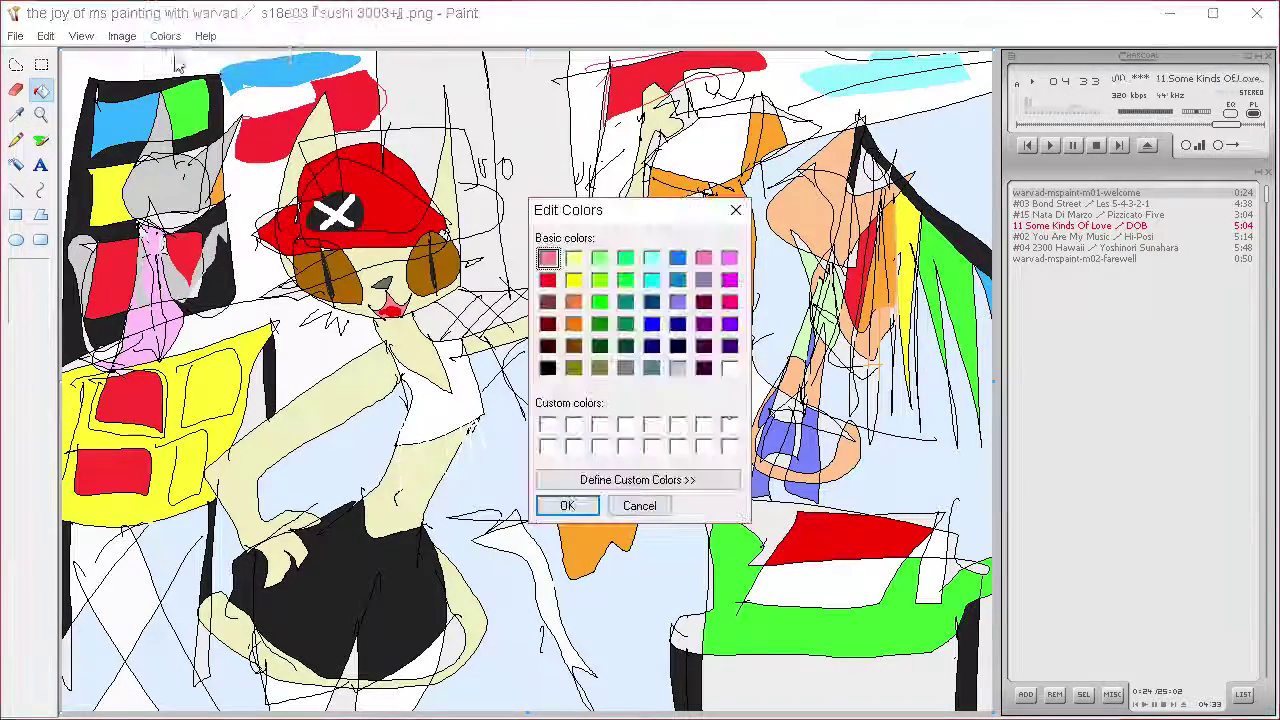
pyautogui.click(710, 484)
pyautogui.click(952, 332)
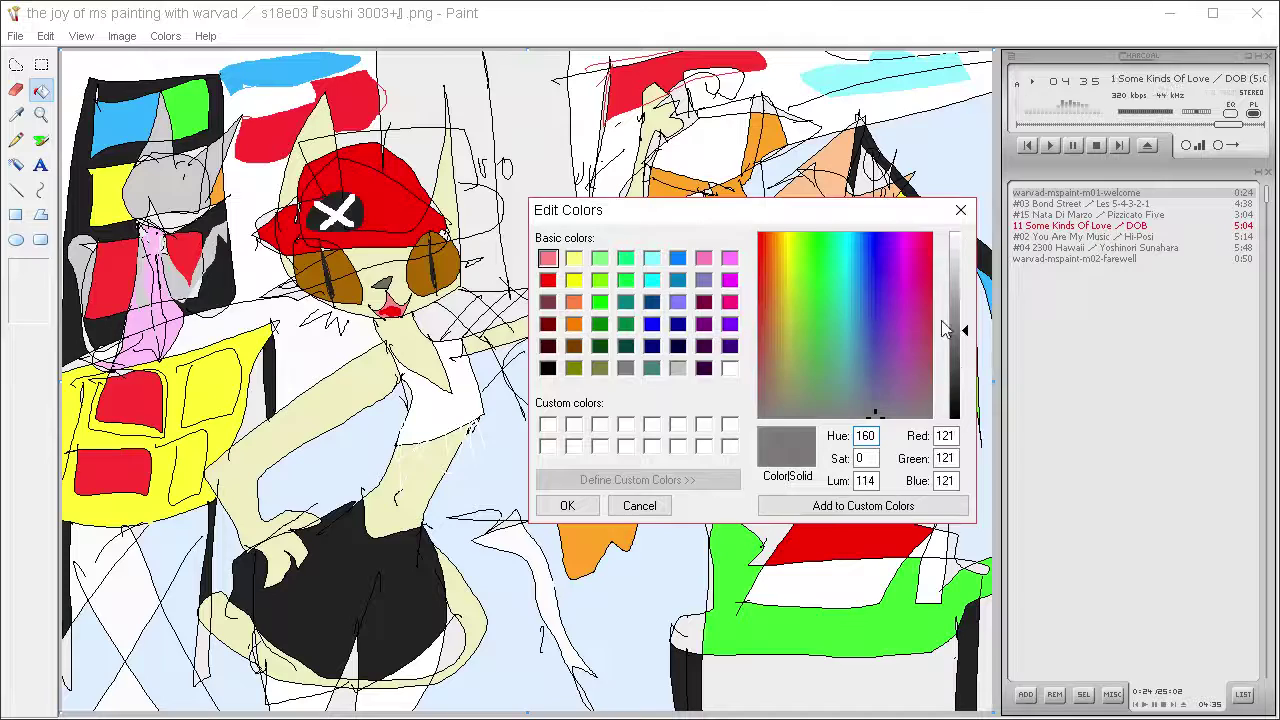
pyautogui.click(567, 505)
# Draw a dividing line across the tall cabinet behind the cat and fill the section below it with medium grey
pyautogui.click(16, 140)
pyautogui.moveTo(576, 210); pyautogui.dragTo(467, 221)
pyautogui.click(41, 90)
pyautogui.click(559, 240)
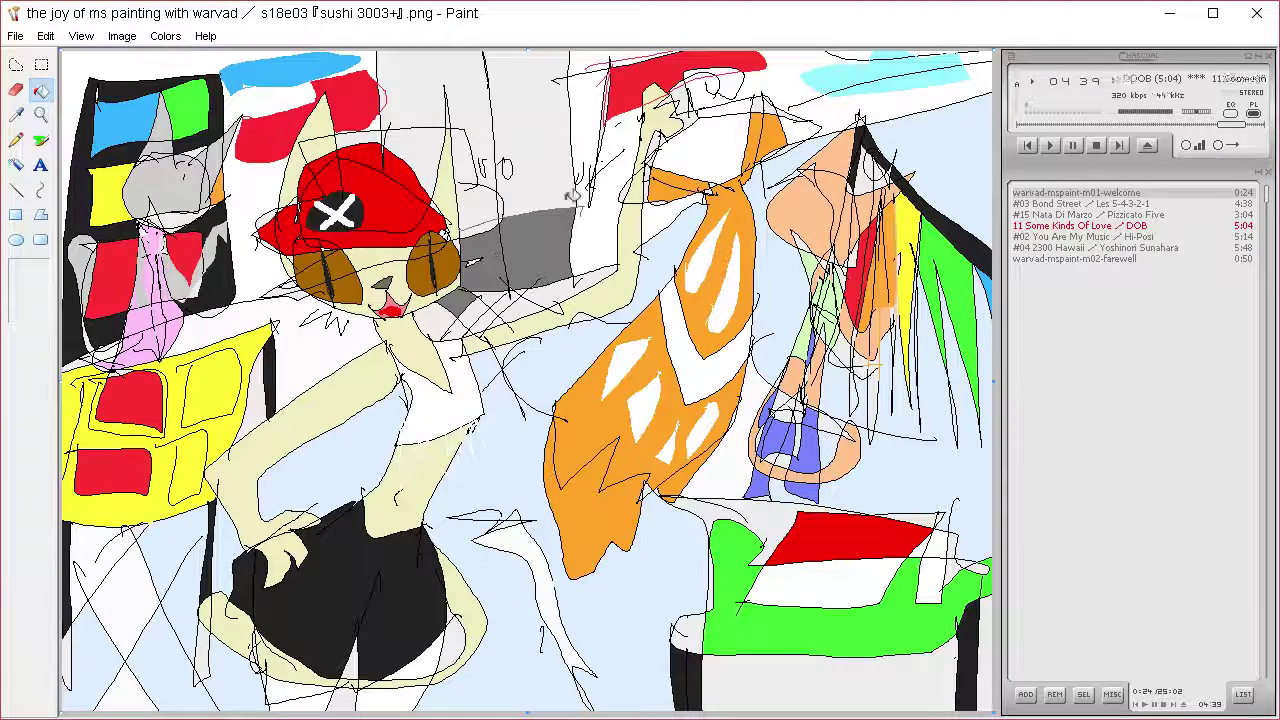
# Darken the custom grey to near-black and fill the cabinet sections above the grey area and around the cat's ear
pyautogui.click(165, 35)
pyautogui.click(205, 54)
pyautogui.click(637, 479)
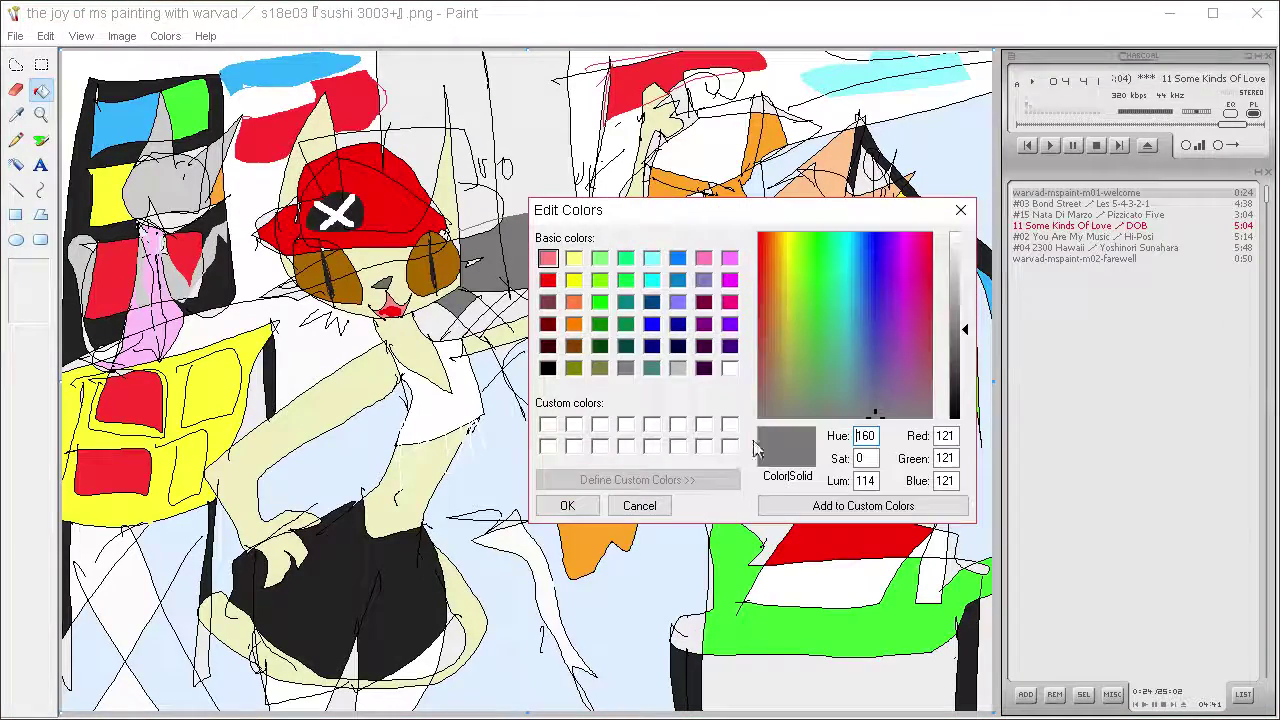
pyautogui.click(962, 399)
pyautogui.click(567, 505)
pyautogui.click(532, 150)
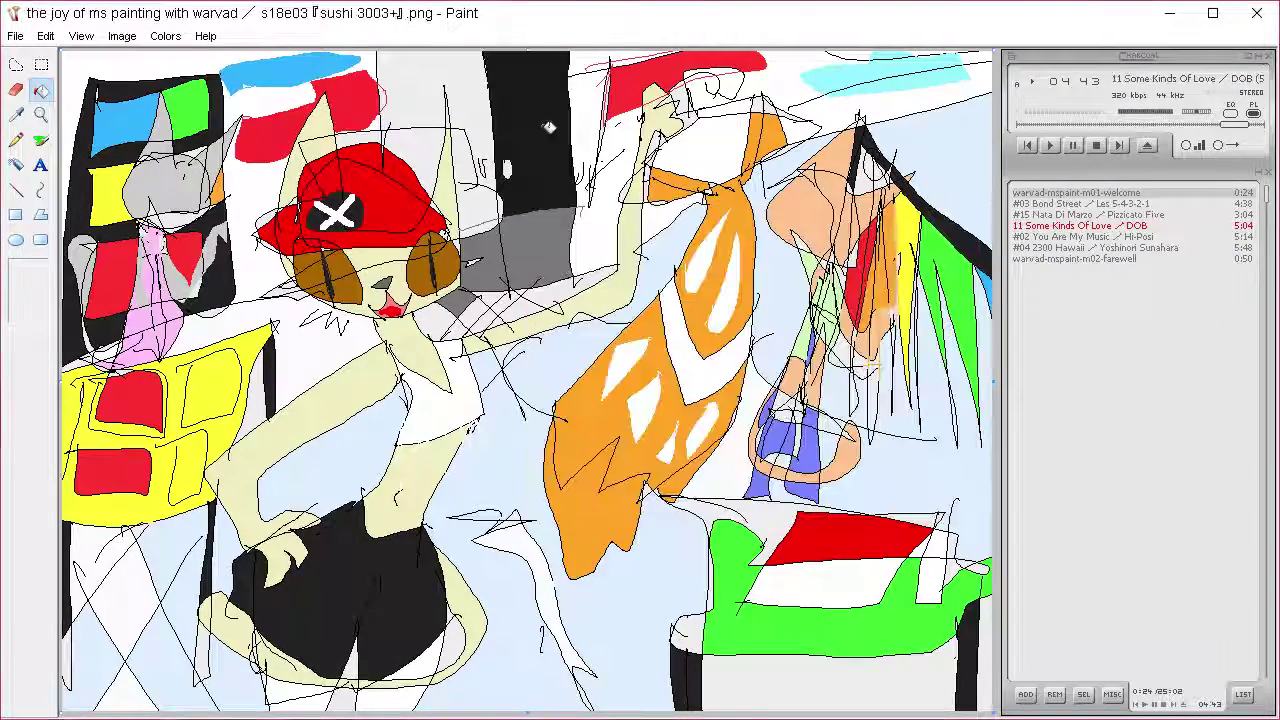
pyautogui.click(481, 128)
pyautogui.click(476, 190)
pyautogui.click(420, 152)
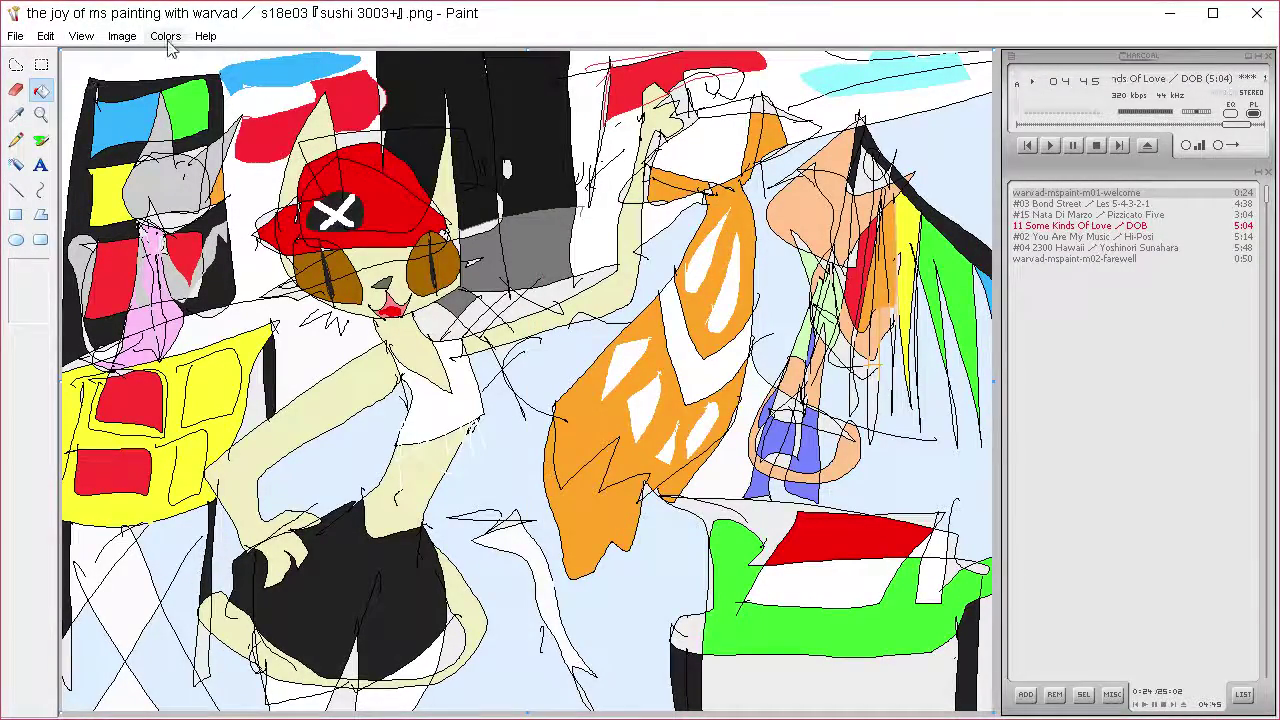
# Draw a blue line across the upper part of the black cabinet and fill the areas above it with blue
pyautogui.click(165, 35)
pyautogui.click(200, 55)
pyautogui.click(635, 503)
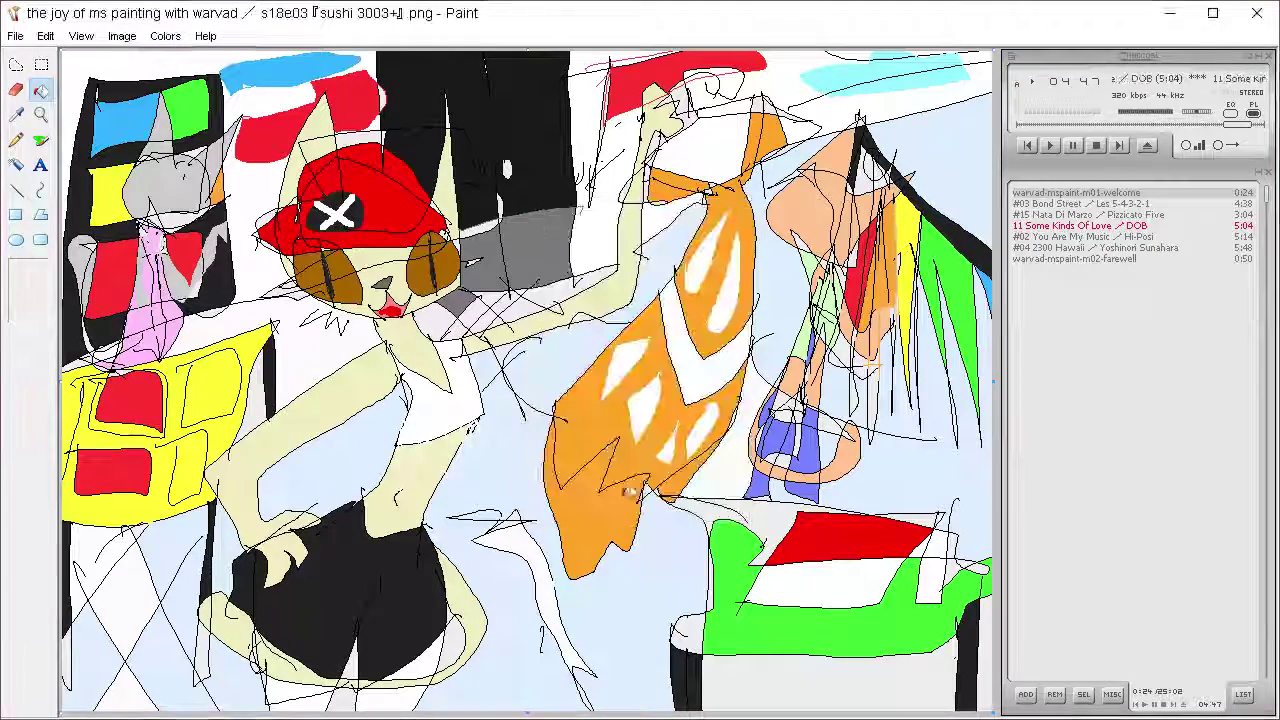
pyautogui.click(16, 140)
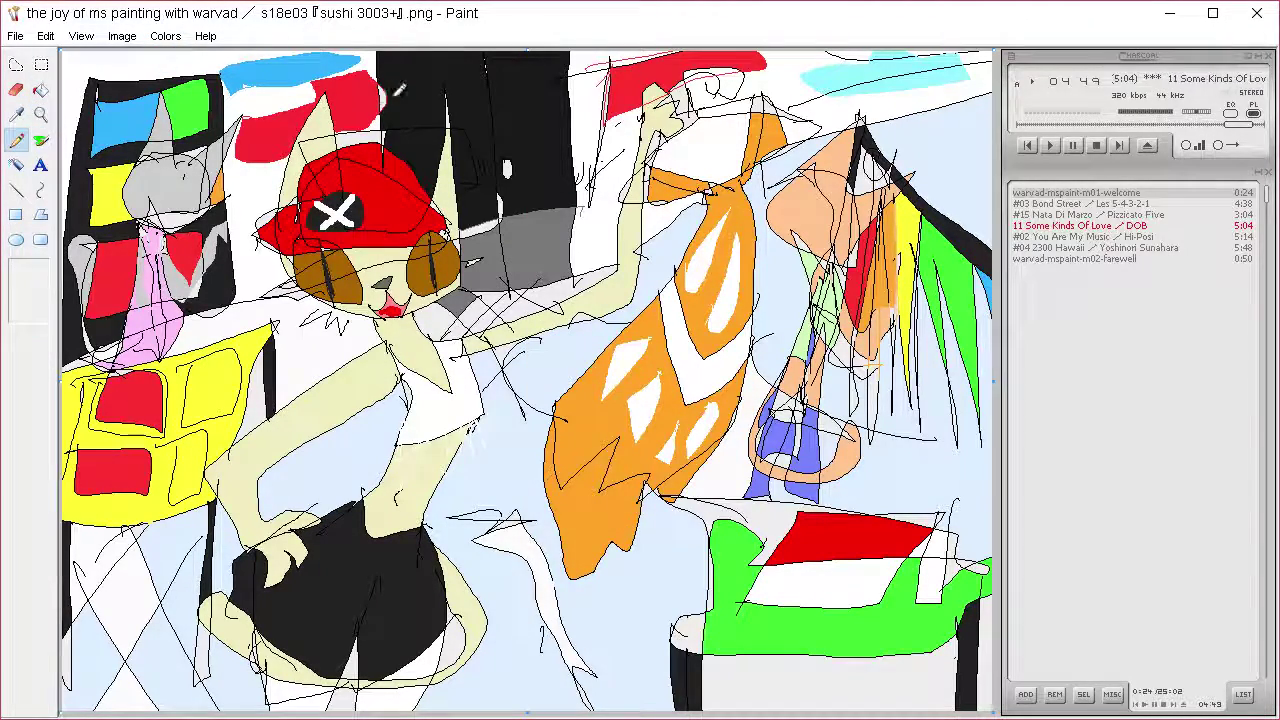
pyautogui.moveTo(385, 99)
pyautogui.mouseDown()
pyautogui.moveTo(487, 73)
pyautogui.moveTo(565, 79)
pyautogui.mouseUp()
pyautogui.click(41, 90)
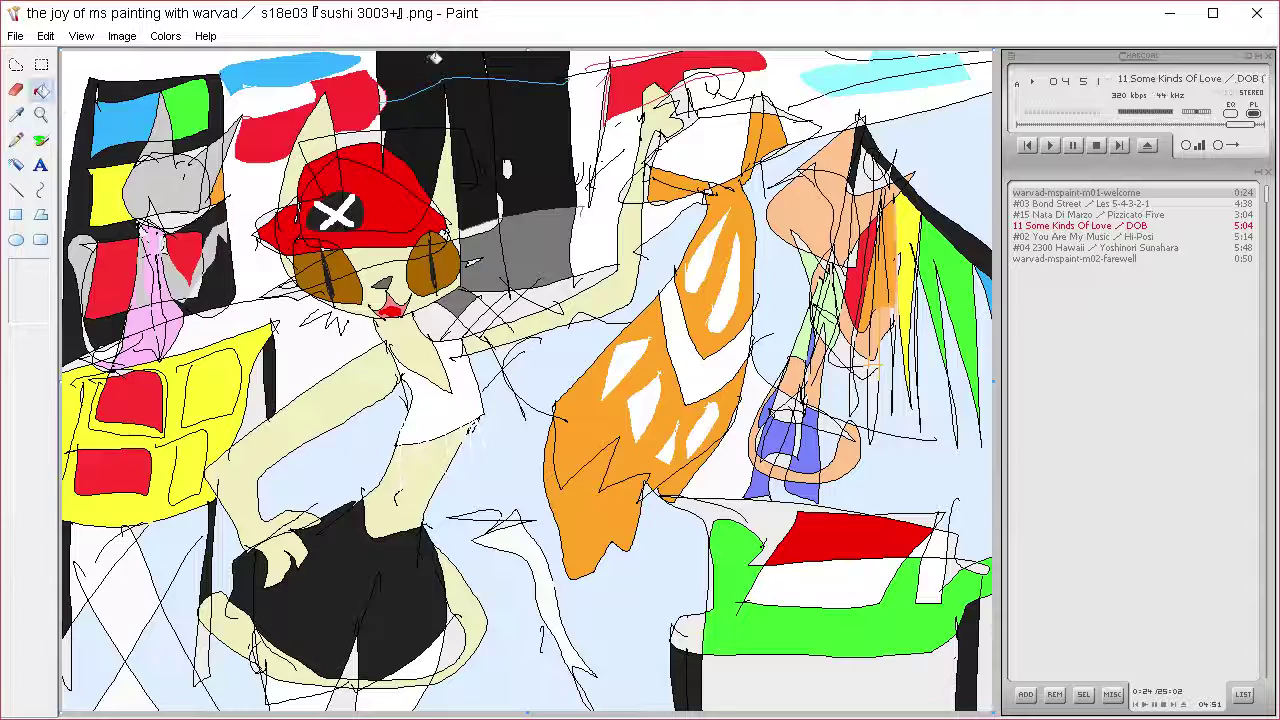
pyautogui.click(434, 58)
pyautogui.click(528, 64)
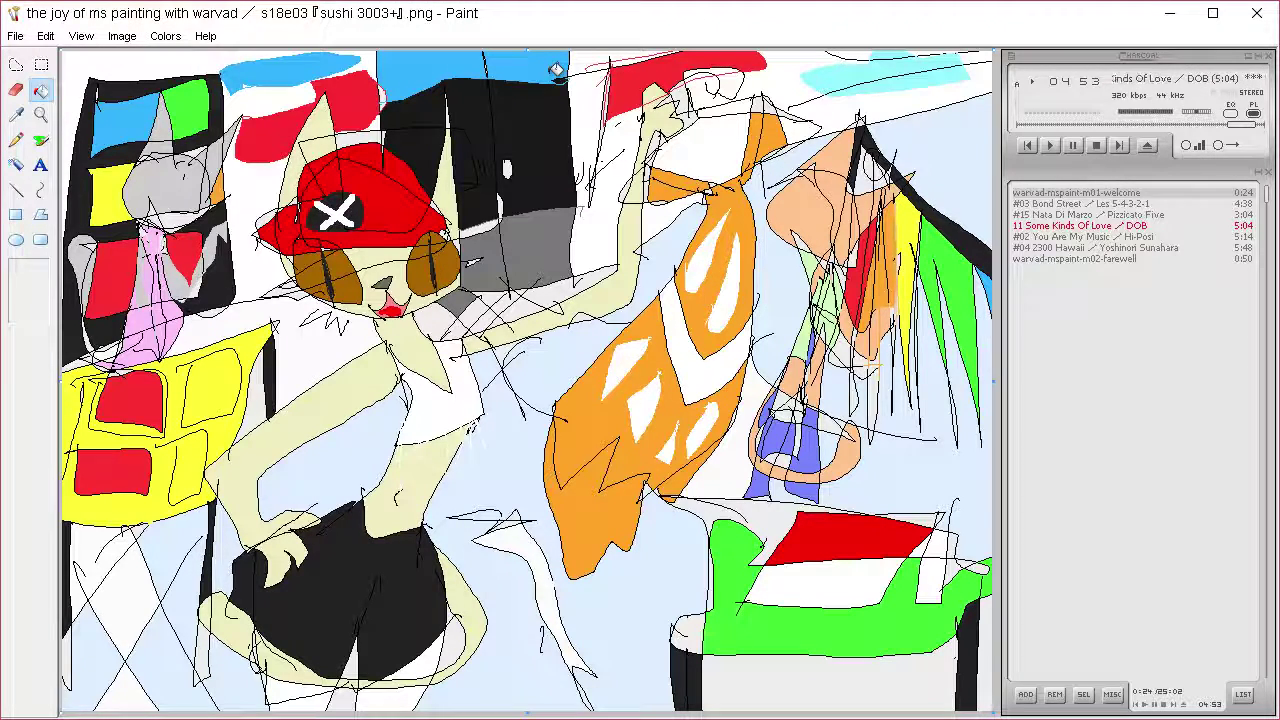
# Mix a light grey and recolour the blue top of the black cabinet with it
pyautogui.click(174, 52)
pyautogui.click(676, 474)
pyautogui.moveTo(958, 266); pyautogui.dragTo(958, 264)
pyautogui.click(566, 506)
pyautogui.click(459, 86)
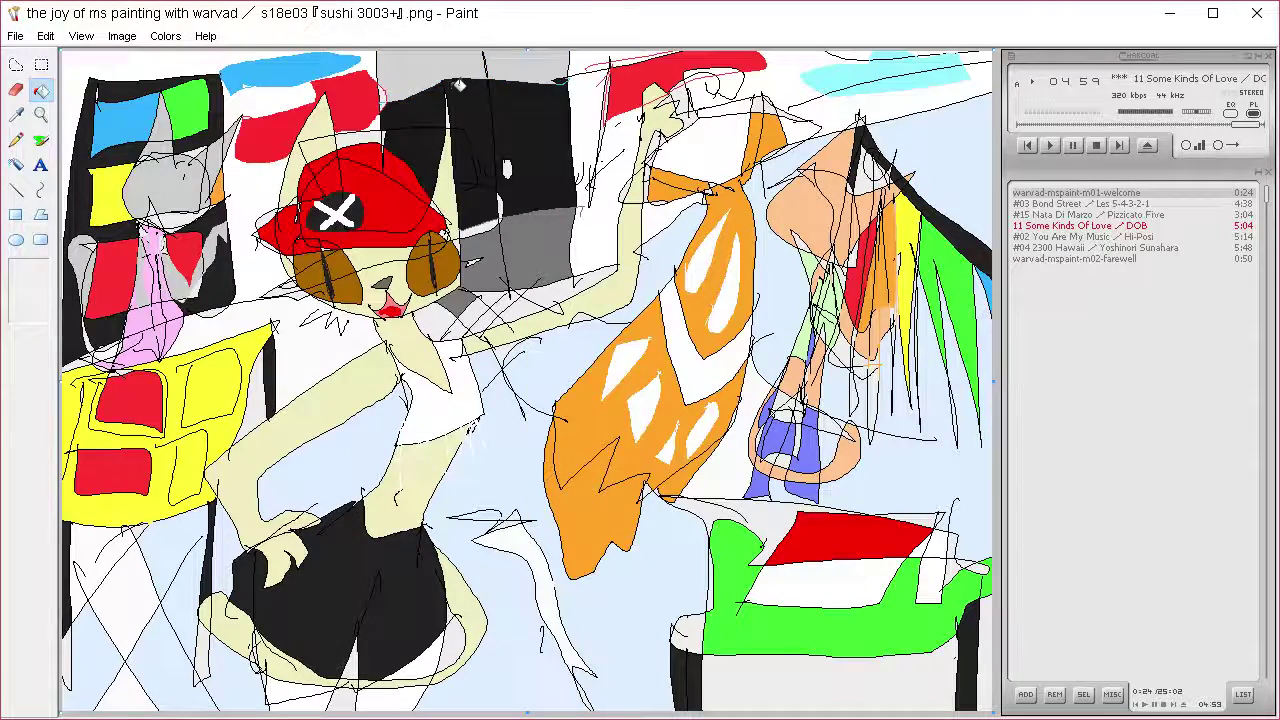
# Brush short white horizontal dashes across the upper part of the black cabinet's panels
pyautogui.click(41, 140)
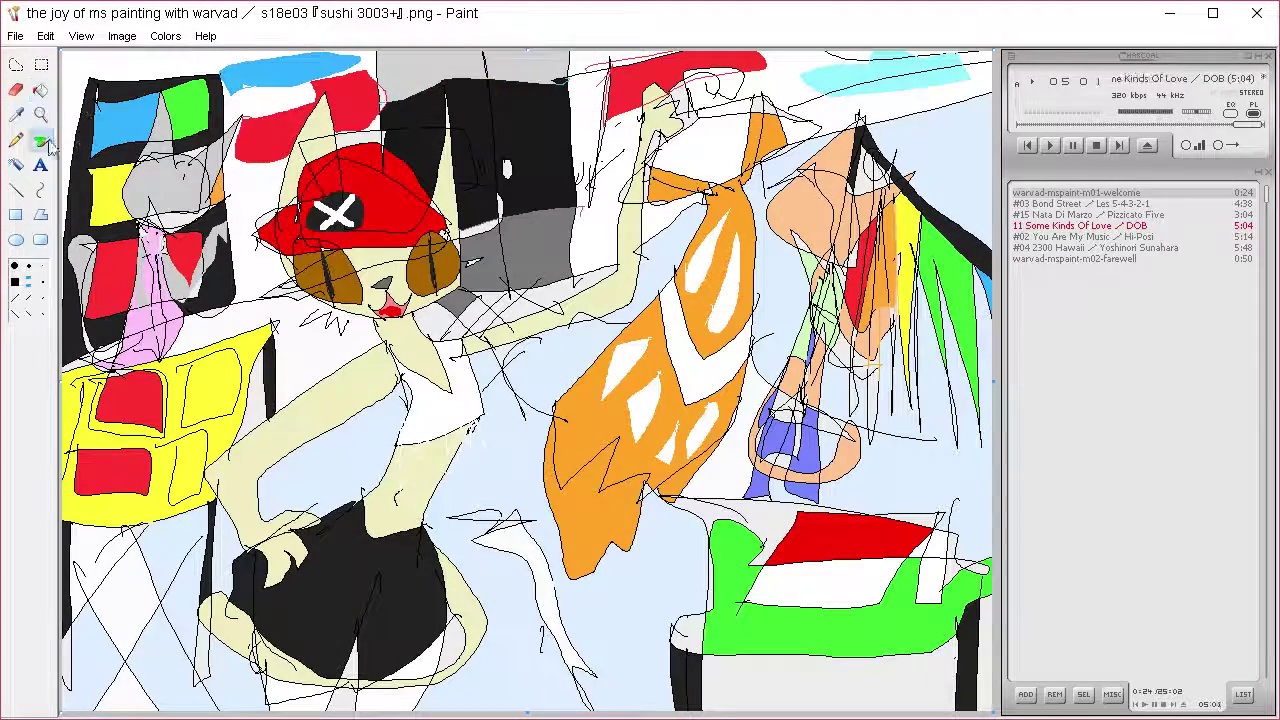
pyautogui.click(14, 281)
pyautogui.moveTo(466, 146); pyautogui.dragTo(494, 145)
pyautogui.moveTo(402, 147); pyautogui.dragTo(435, 146)
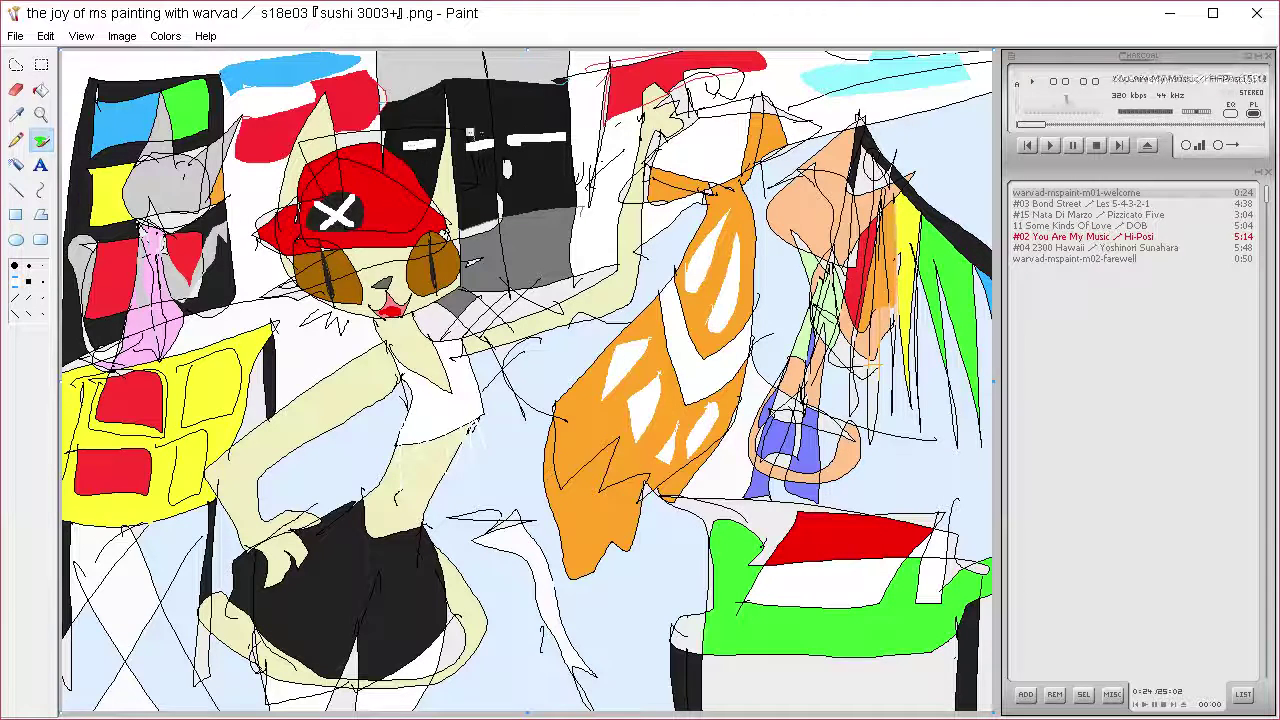
# Sample the cat's cream fur colour and touch up the underside of its raised arm
pyautogui.click(16, 114)
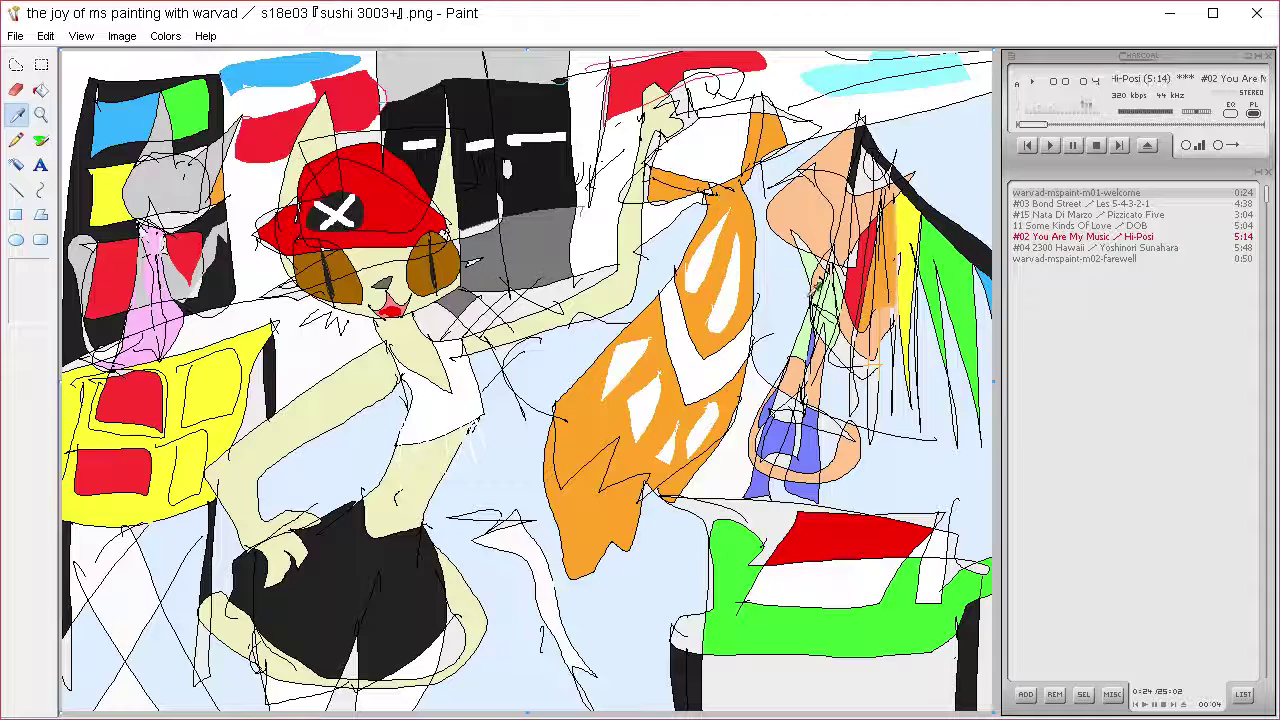
pyautogui.click(345, 390)
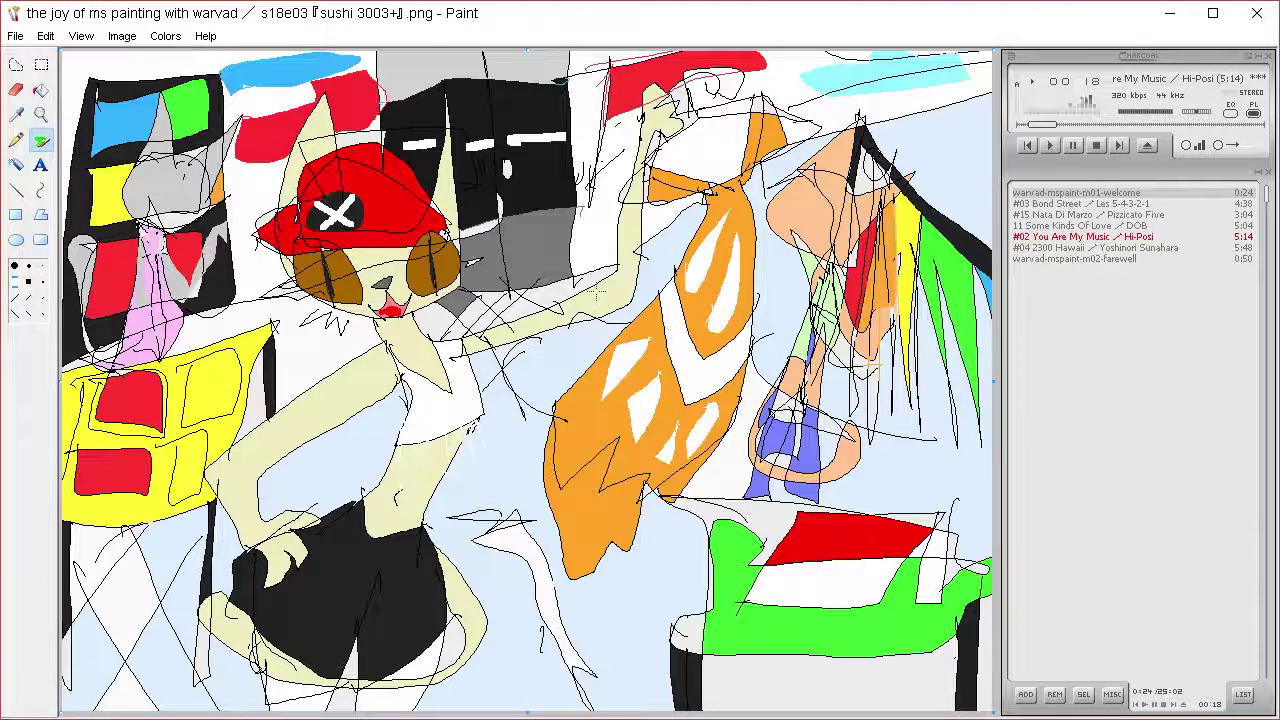
pyautogui.click(44, 91)
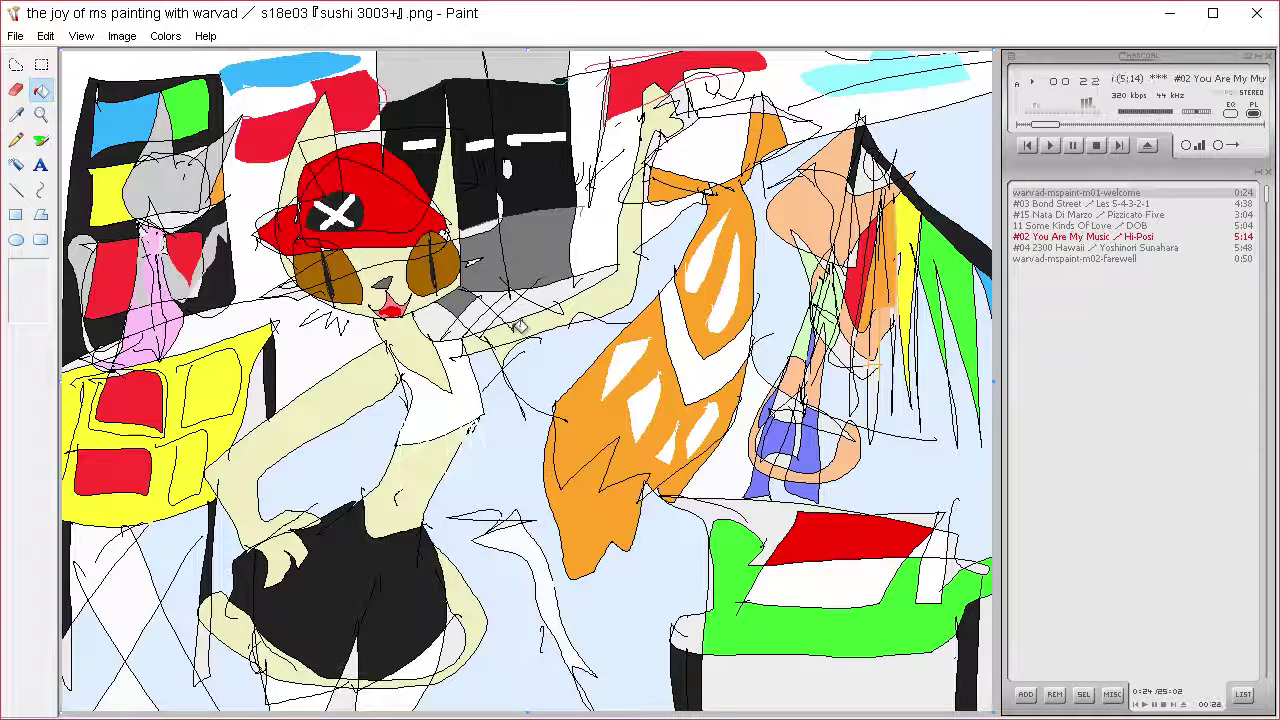
pyautogui.click(16, 140)
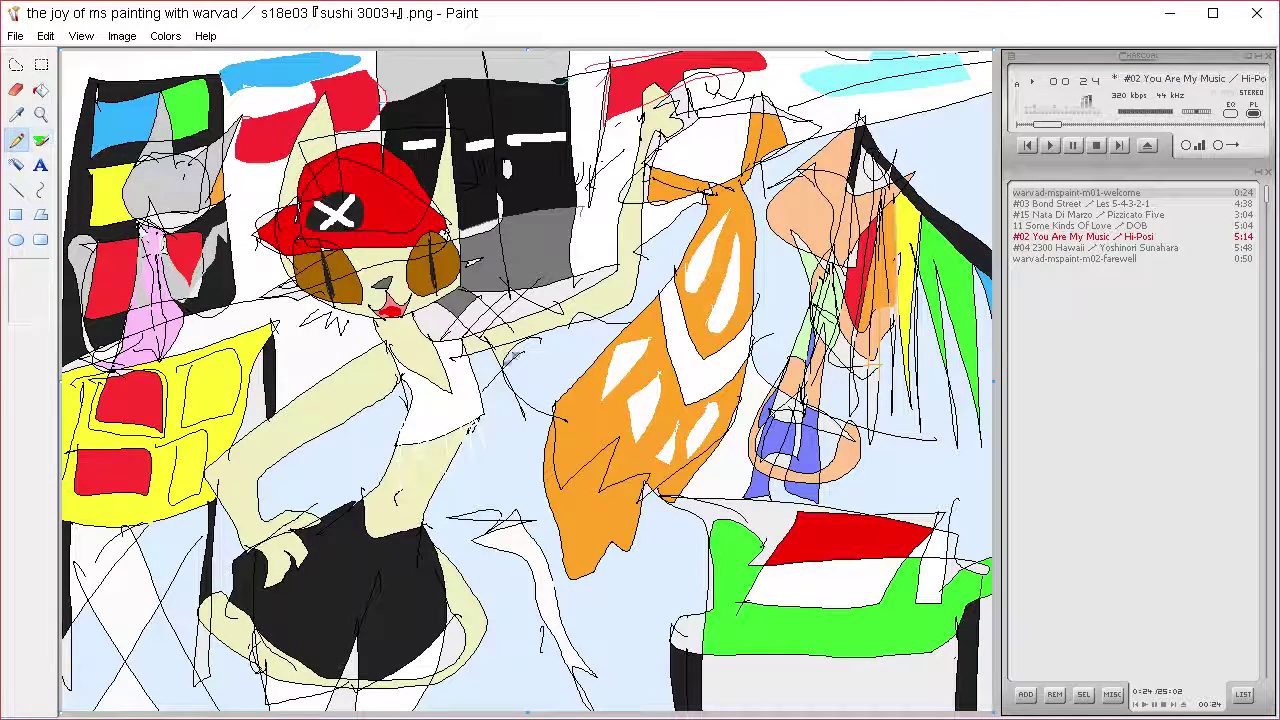
pyautogui.click(41, 90)
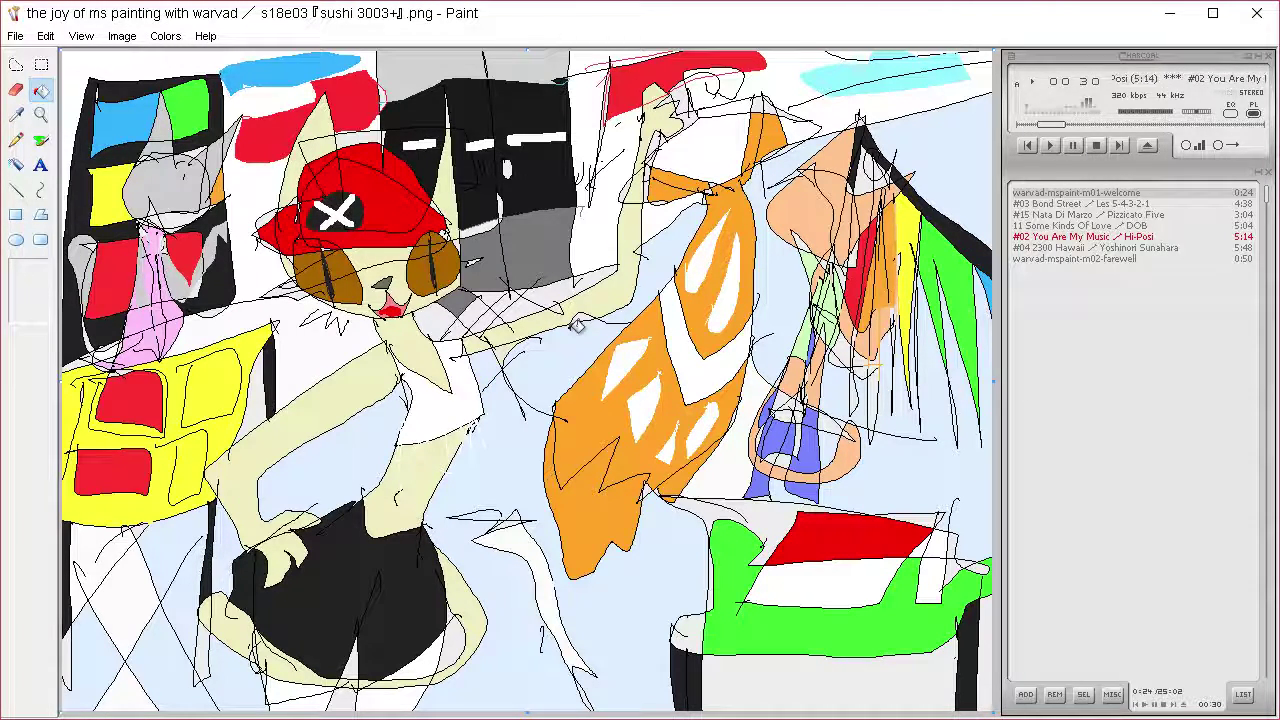
# Redraw the lower contour of the cat's raised arm with a sampled dark colour and fill the enclosed gap with cream
pyautogui.click(16, 115)
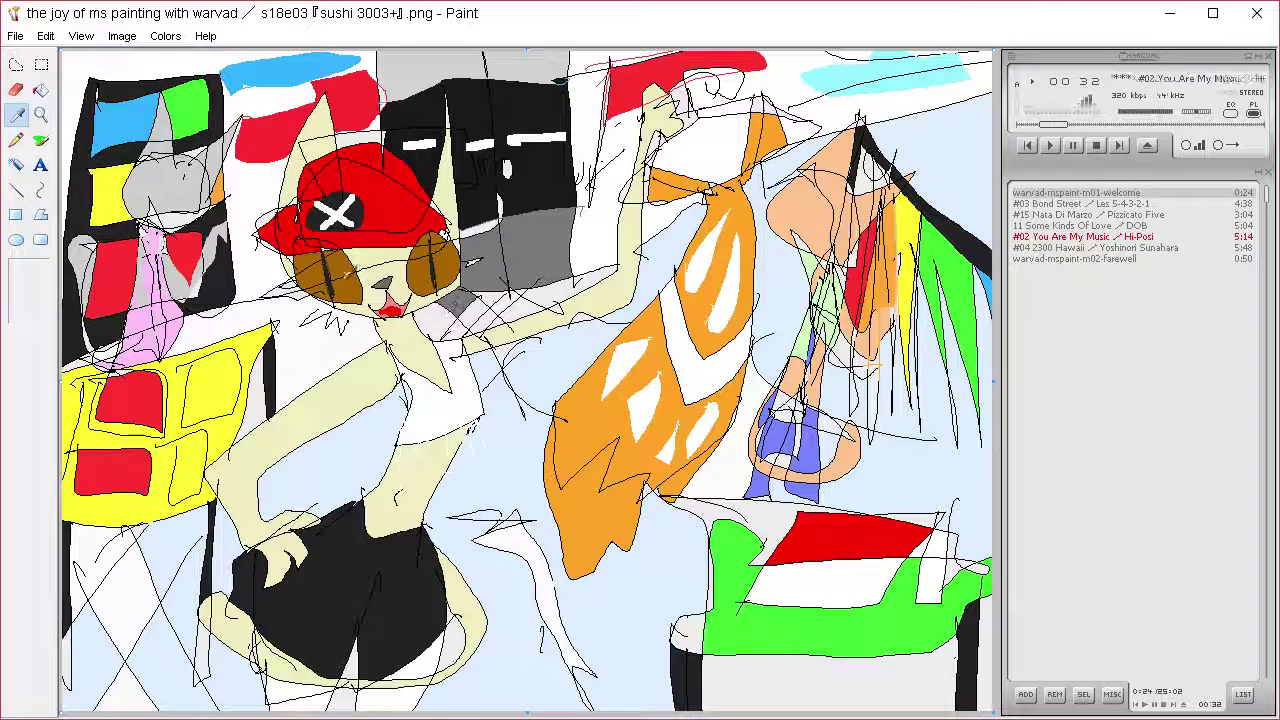
pyautogui.click(330, 278)
pyautogui.click(17, 140)
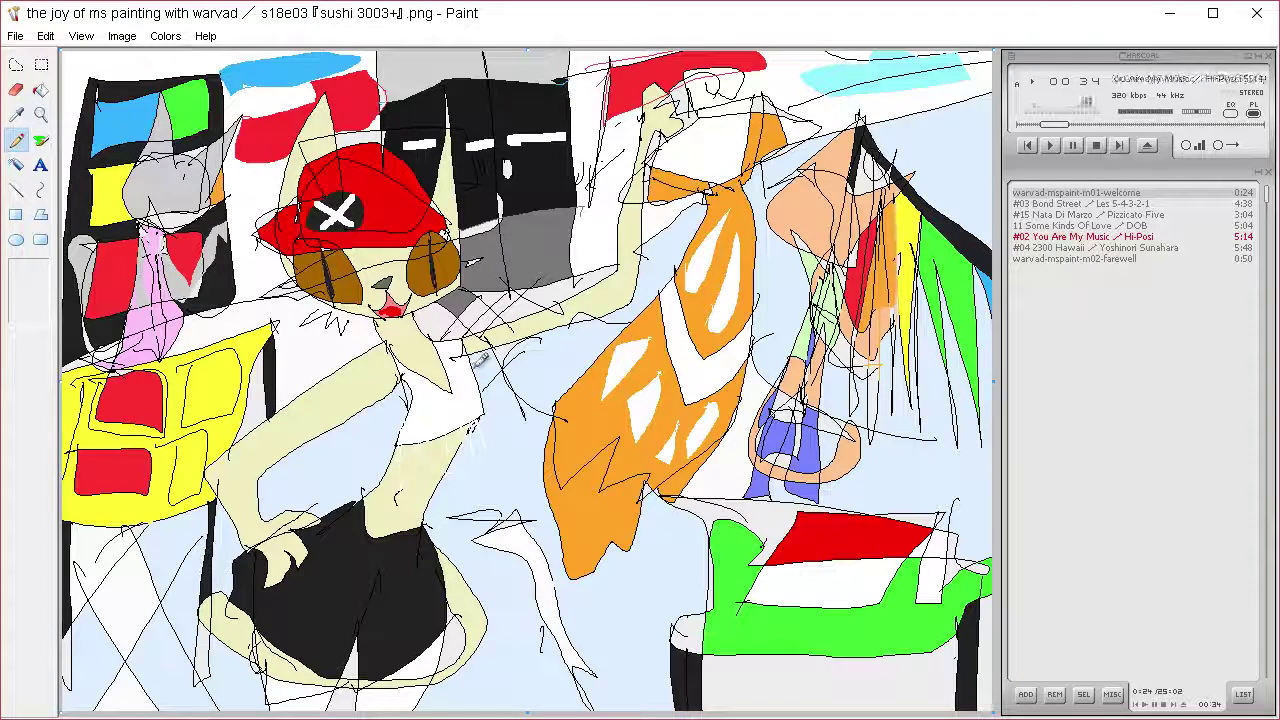
pyautogui.moveTo(473, 371); pyautogui.dragTo(634, 302)
pyautogui.click(16, 115)
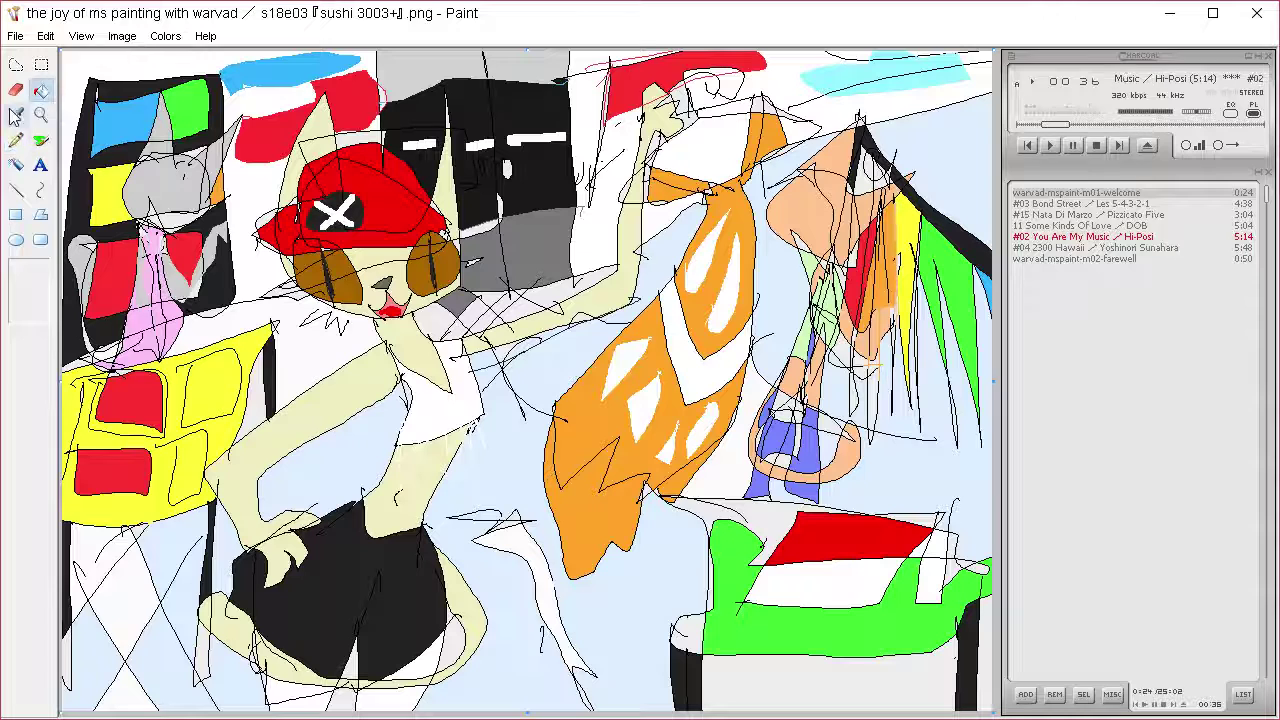
pyautogui.click(361, 399)
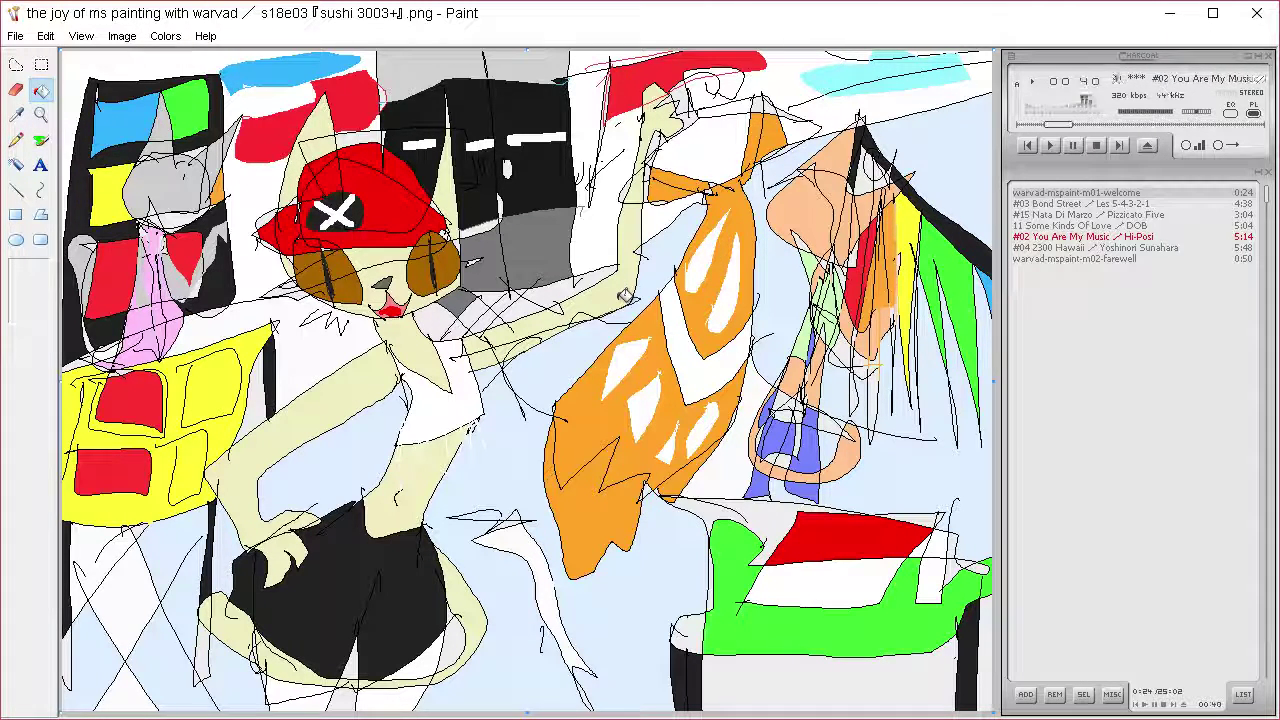
# Recolour the black background of the badge on the red cap yellow, around the white X
pyautogui.click(16, 115)
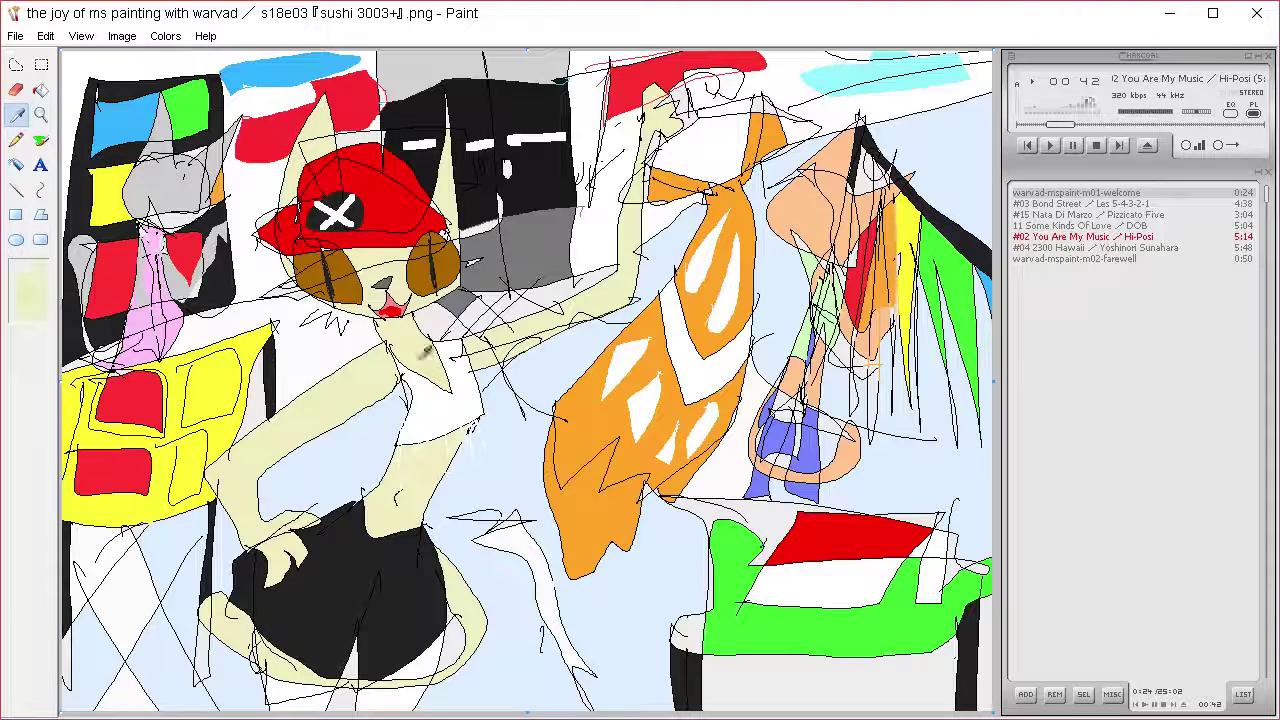
pyautogui.click(420, 392)
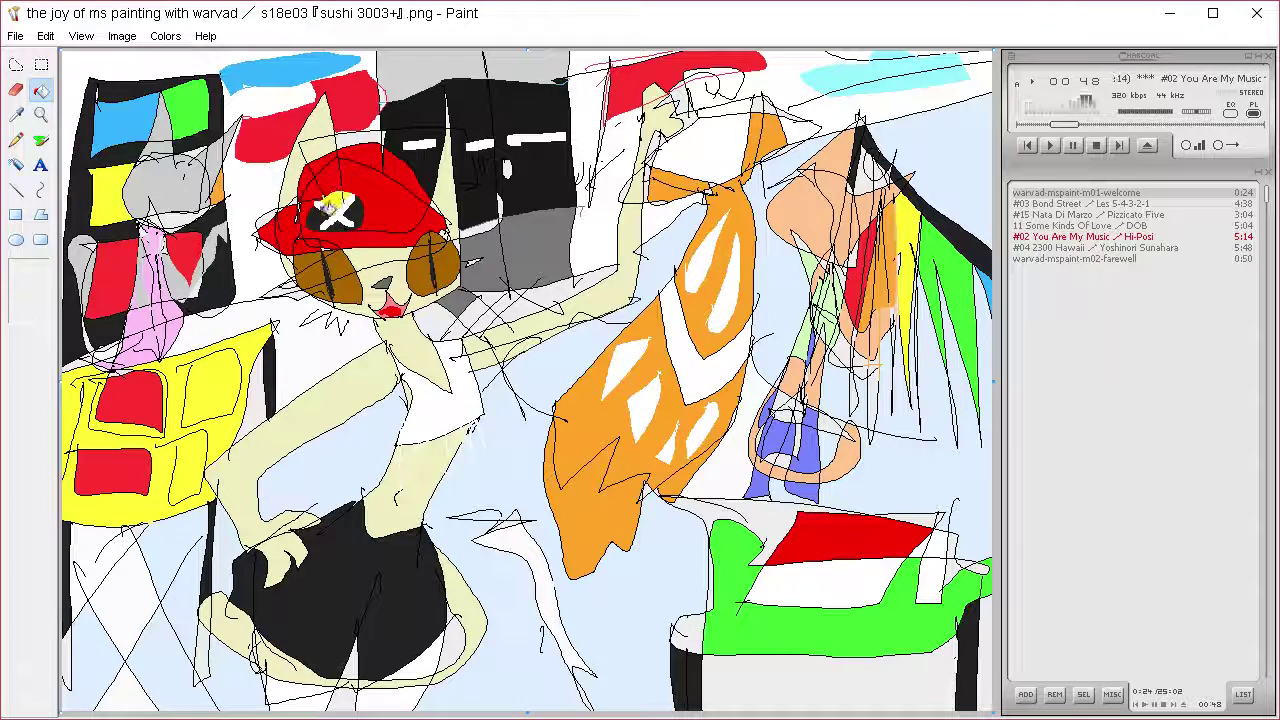
pyautogui.click(328, 207)
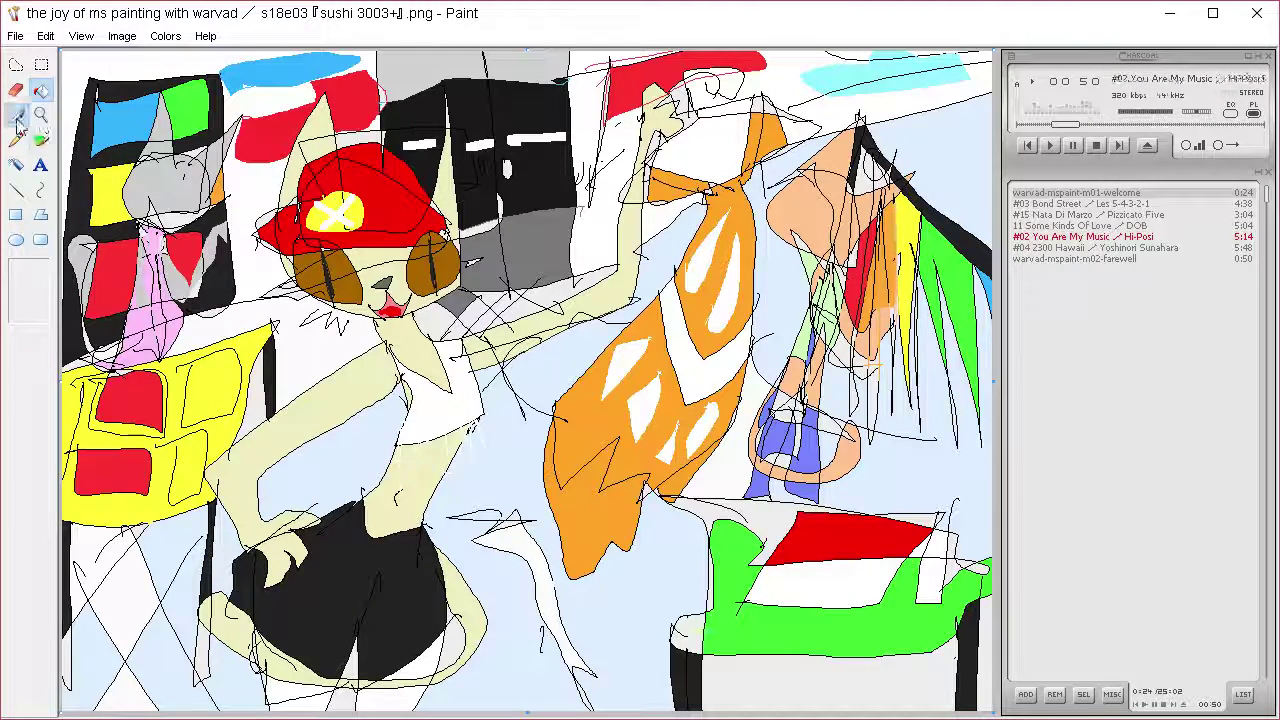
# Dot small white brush highlights inside both of the cat's brown eyes
pyautogui.click(41, 141)
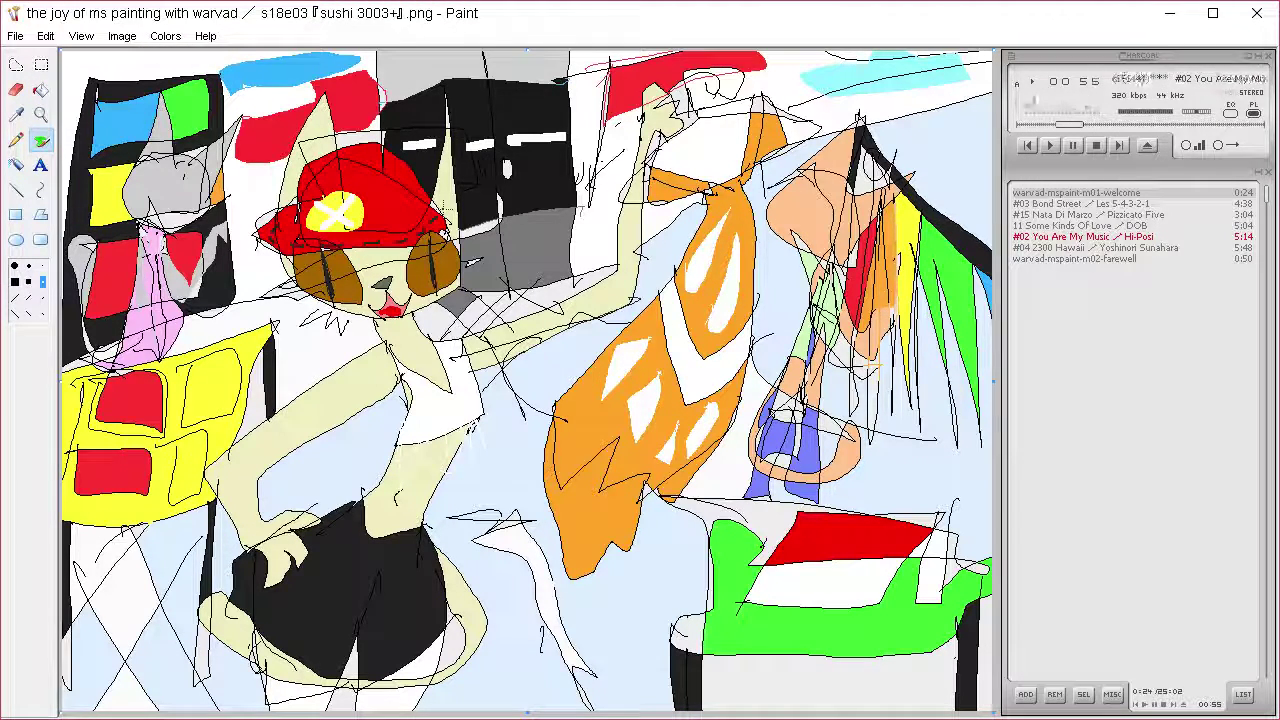
pyautogui.click(310, 271)
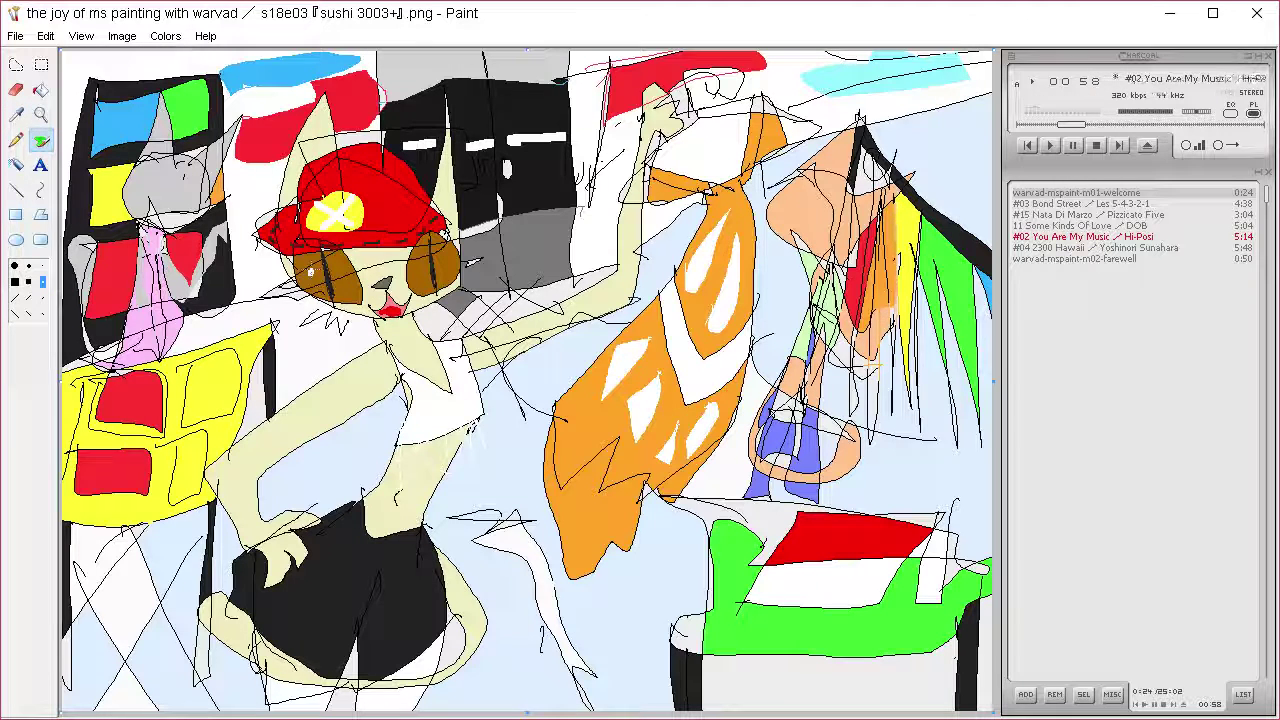
pyautogui.click(321, 284)
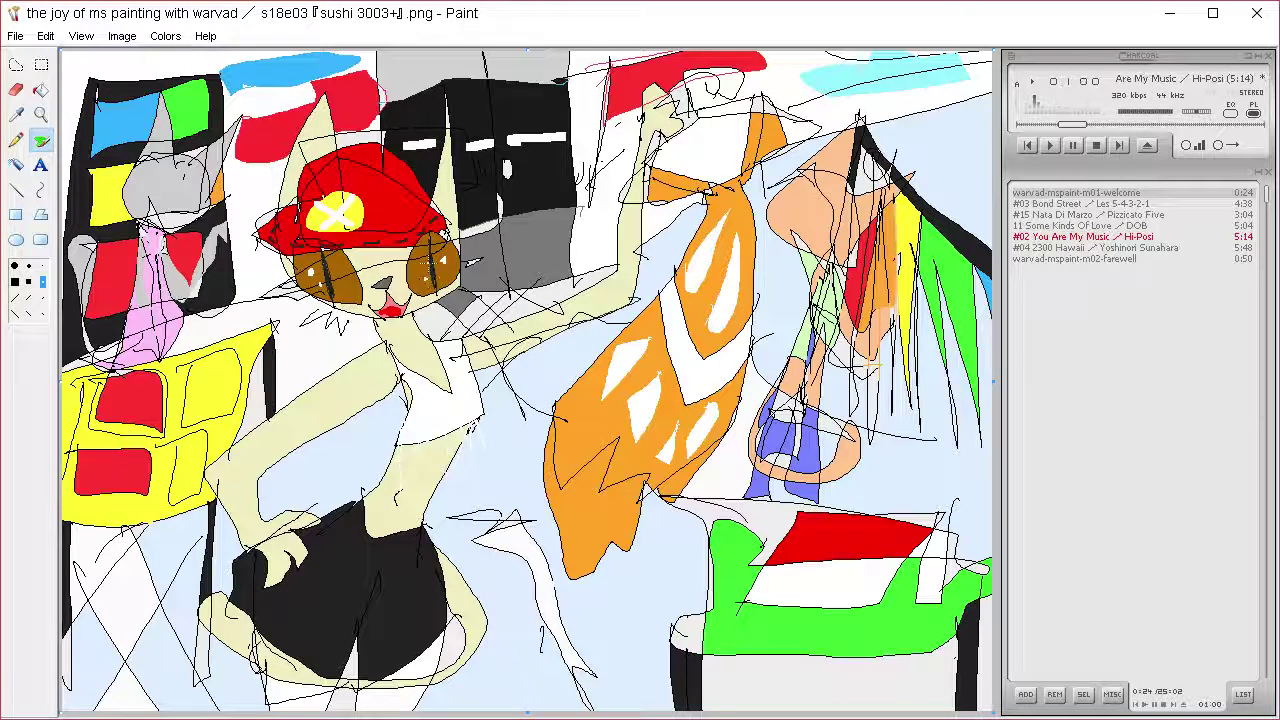
# Sample the orange of the large tie shape and brush orange reflections across the lower part of both cat eyes
pyautogui.click(16, 114)
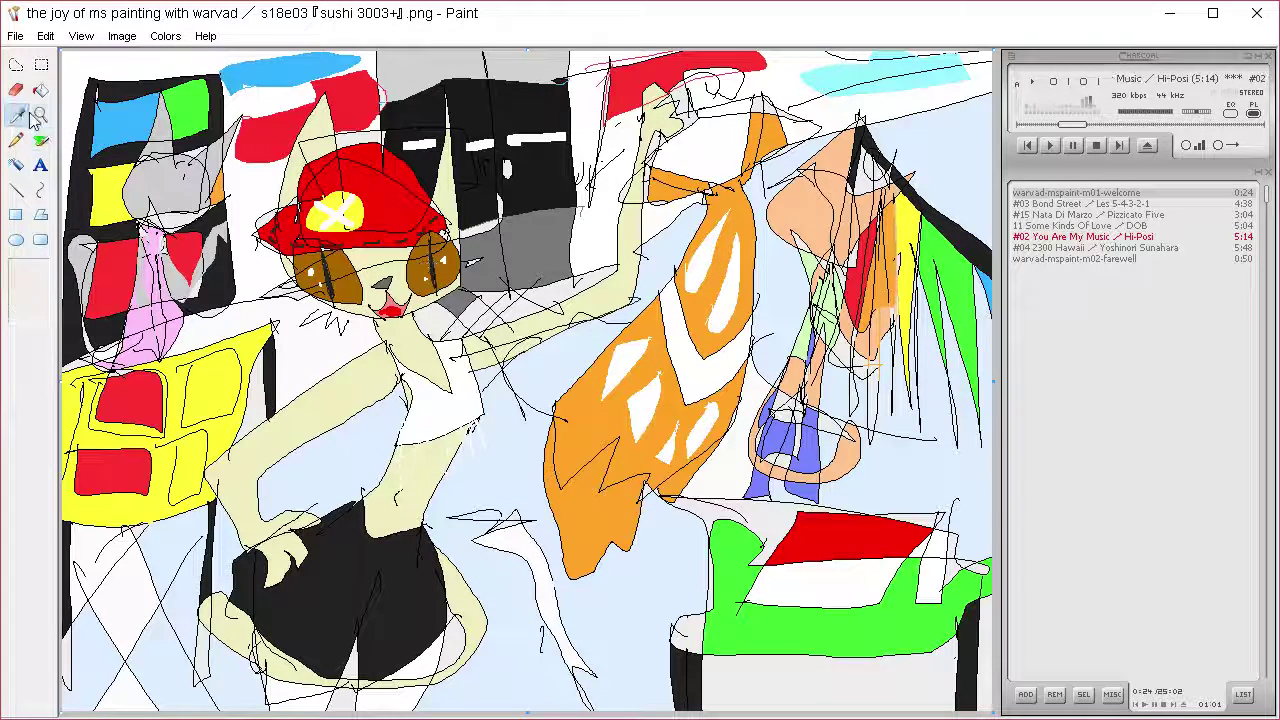
pyautogui.click(666, 352)
pyautogui.moveTo(344, 282)
pyautogui.mouseDown()
pyautogui.moveTo(330, 296)
pyautogui.moveTo(312, 287)
pyautogui.mouseUp()
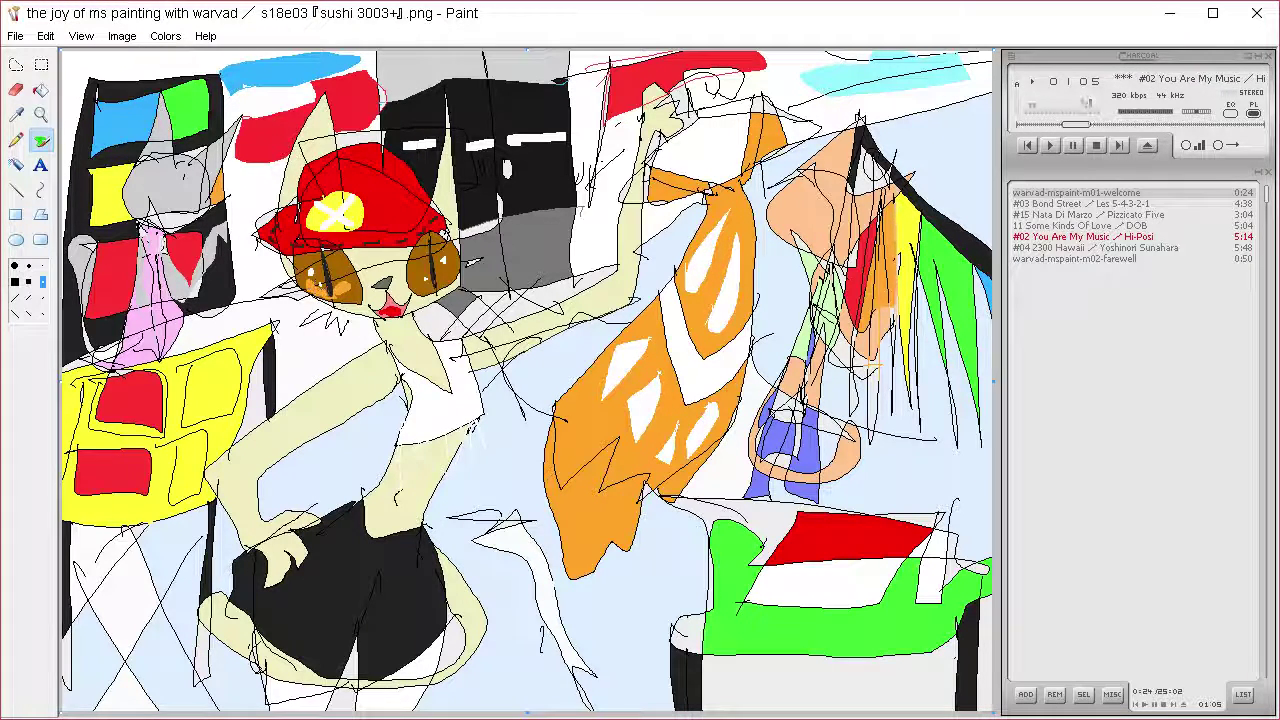
pyautogui.moveTo(416, 291); pyautogui.dragTo(446, 278)
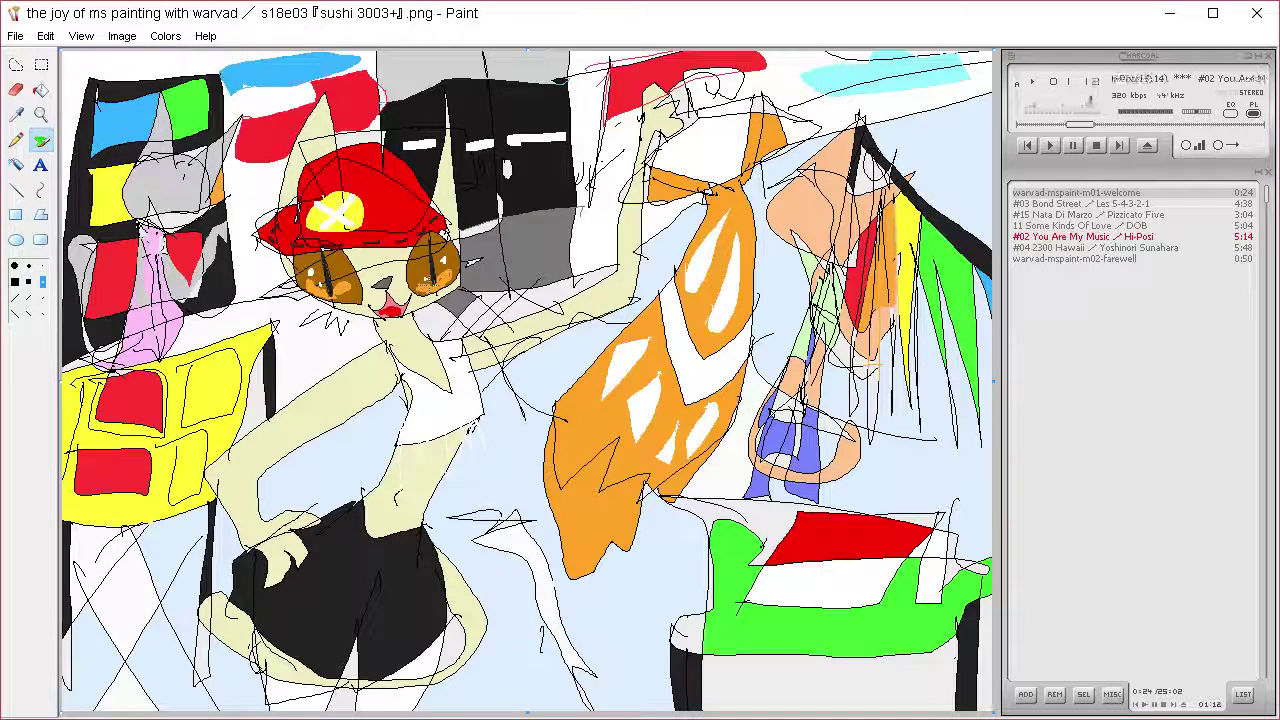
# Sample the black of the cat's shorts and brush thick dark outlines and lashes around both eyes
pyautogui.click(17, 113)
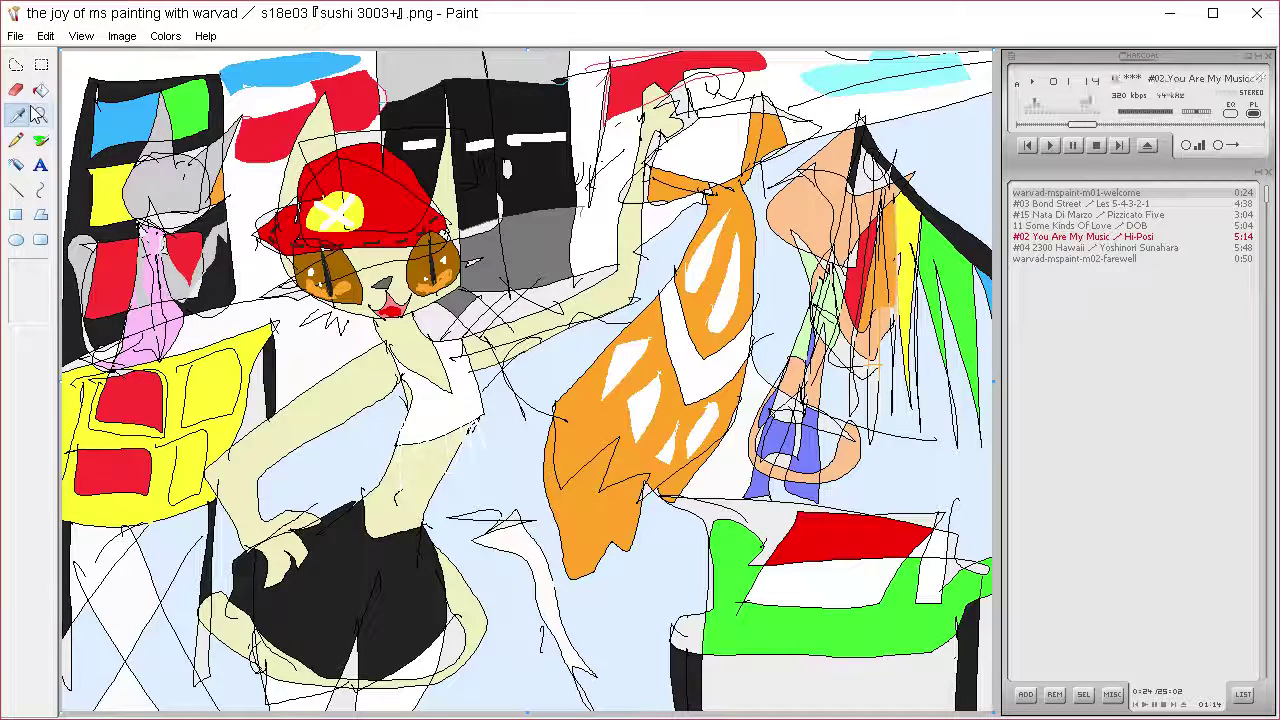
pyautogui.click(432, 545)
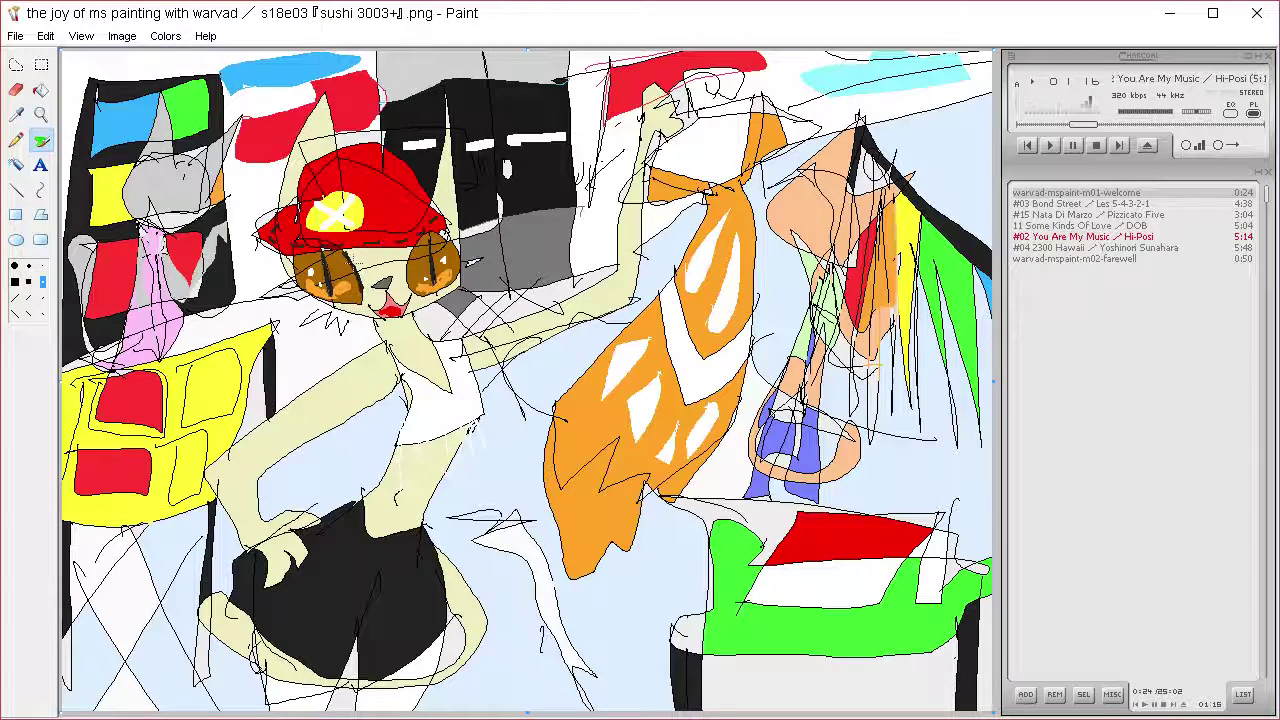
pyautogui.moveTo(360, 274)
pyautogui.mouseDown()
pyautogui.moveTo(335, 248)
pyautogui.moveTo(288, 276)
pyautogui.moveTo(364, 306)
pyautogui.moveTo(360, 294)
pyautogui.mouseUp()
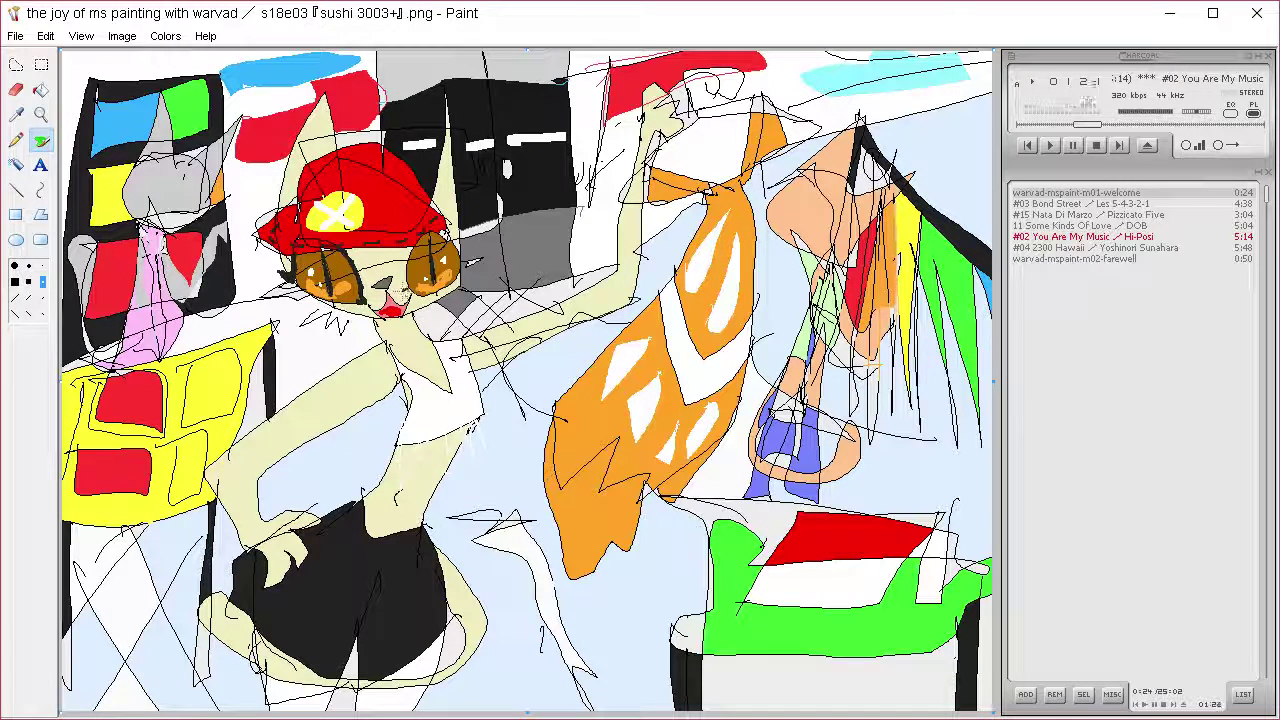
pyautogui.moveTo(416, 258); pyautogui.dragTo(408, 284)
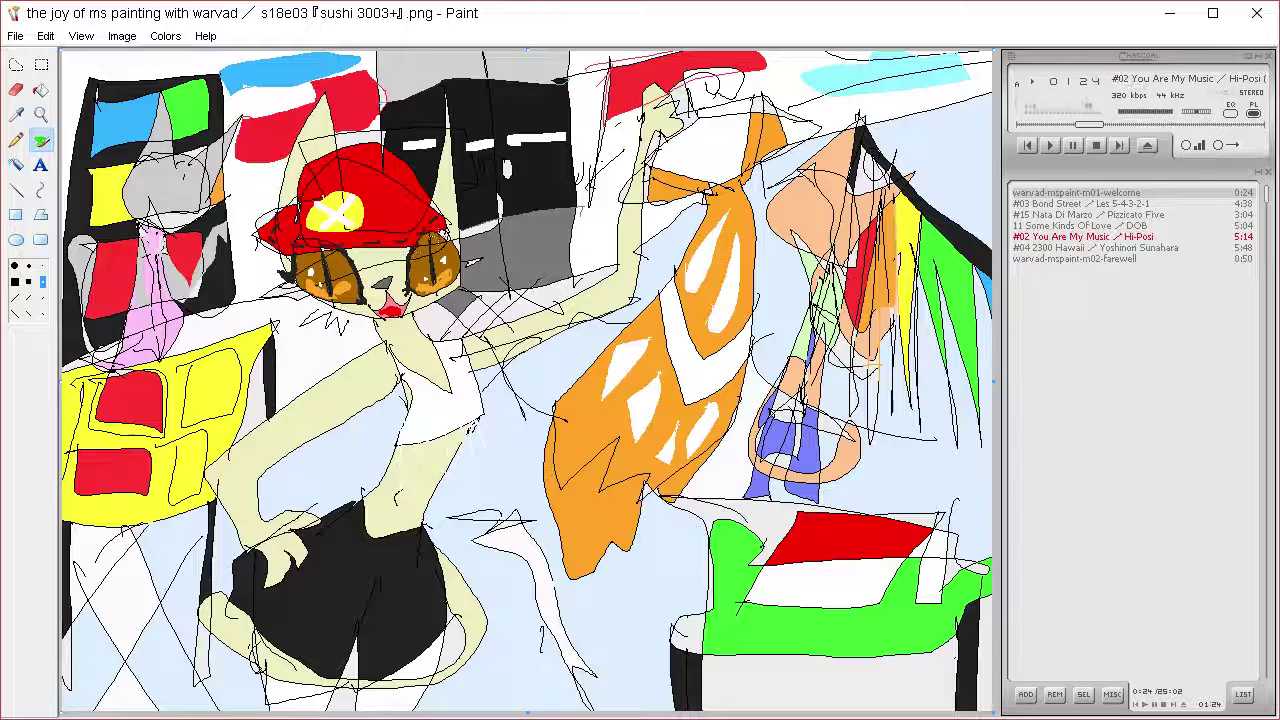
pyautogui.moveTo(430, 232); pyautogui.dragTo(466, 262)
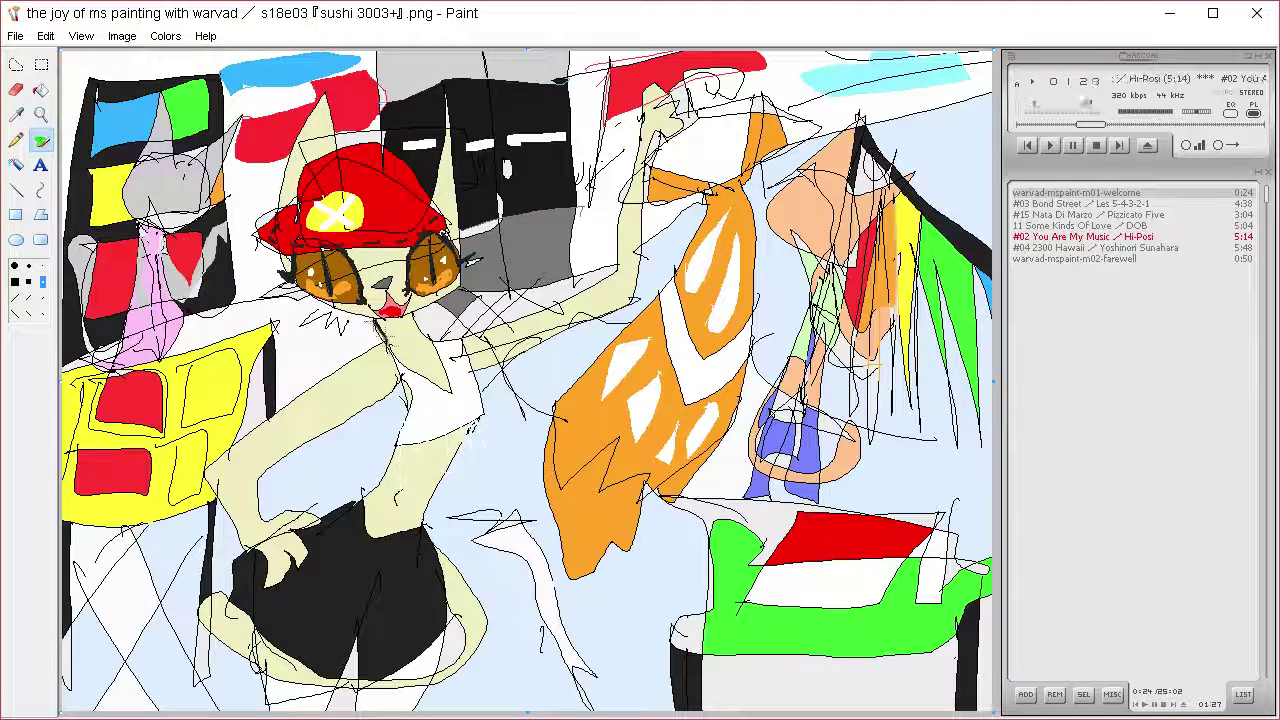
# Try brushing black contour strokes along the cat's neck, and undo them
pyautogui.moveTo(378, 324)
pyautogui.mouseDown()
pyautogui.moveTo(386, 338)
pyautogui.moveTo(356, 356)
pyautogui.mouseUp()
pyautogui.moveTo(436, 308); pyautogui.dragTo(446, 316)
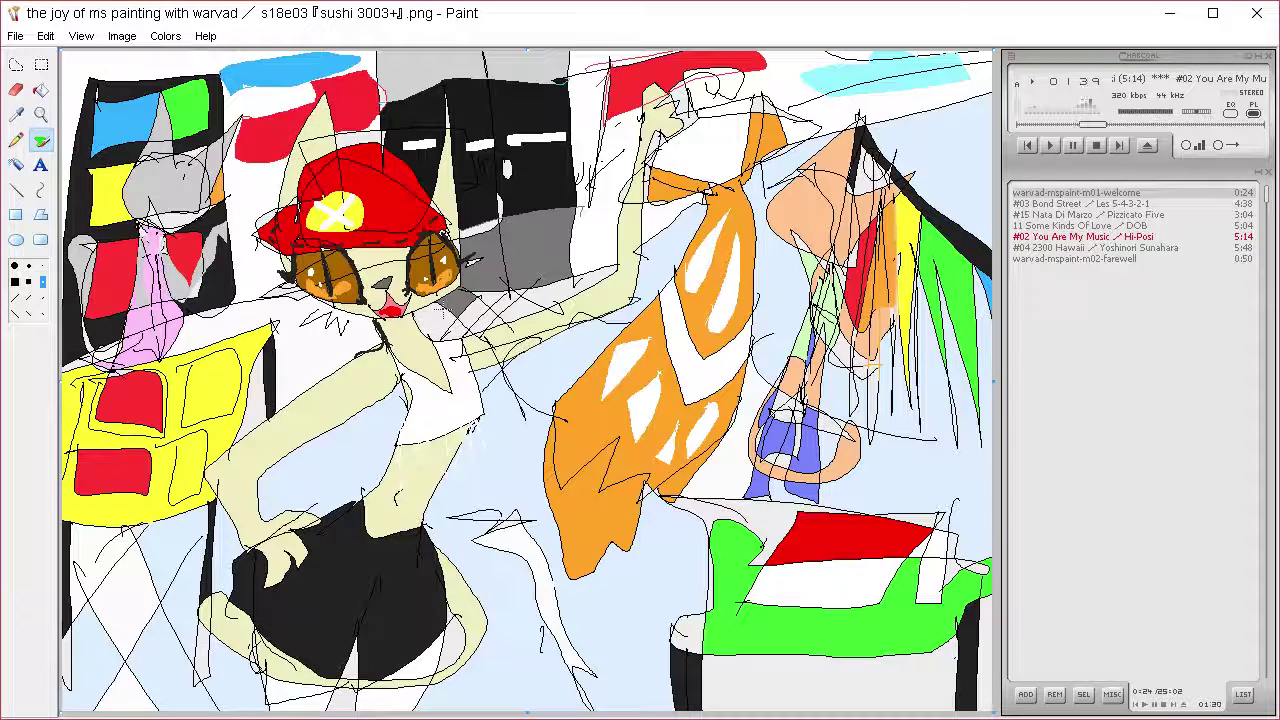
pyautogui.hotkey('ctrl', 'z')
pyautogui.hotkey('ctrl', 'y')
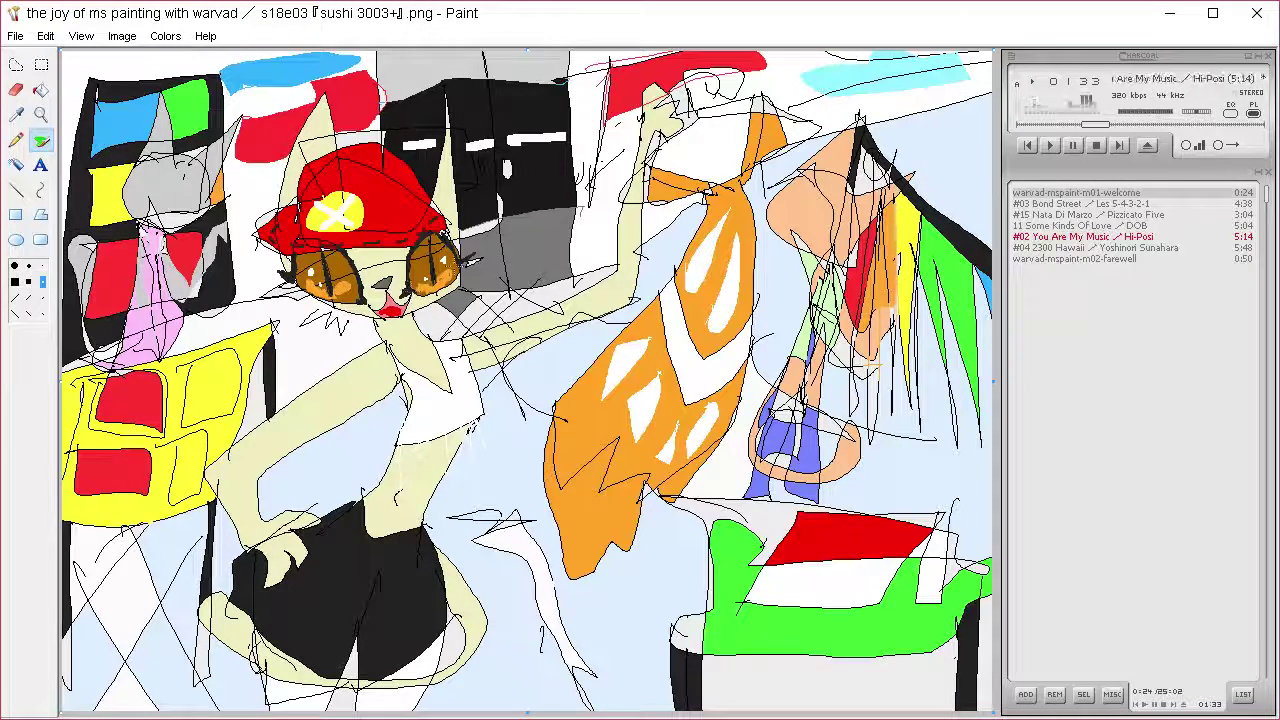
# Sample a dark colour beside the cat's eye and brush a thicker outline around its mouth
pyautogui.click(17, 115)
pyautogui.click(40, 140)
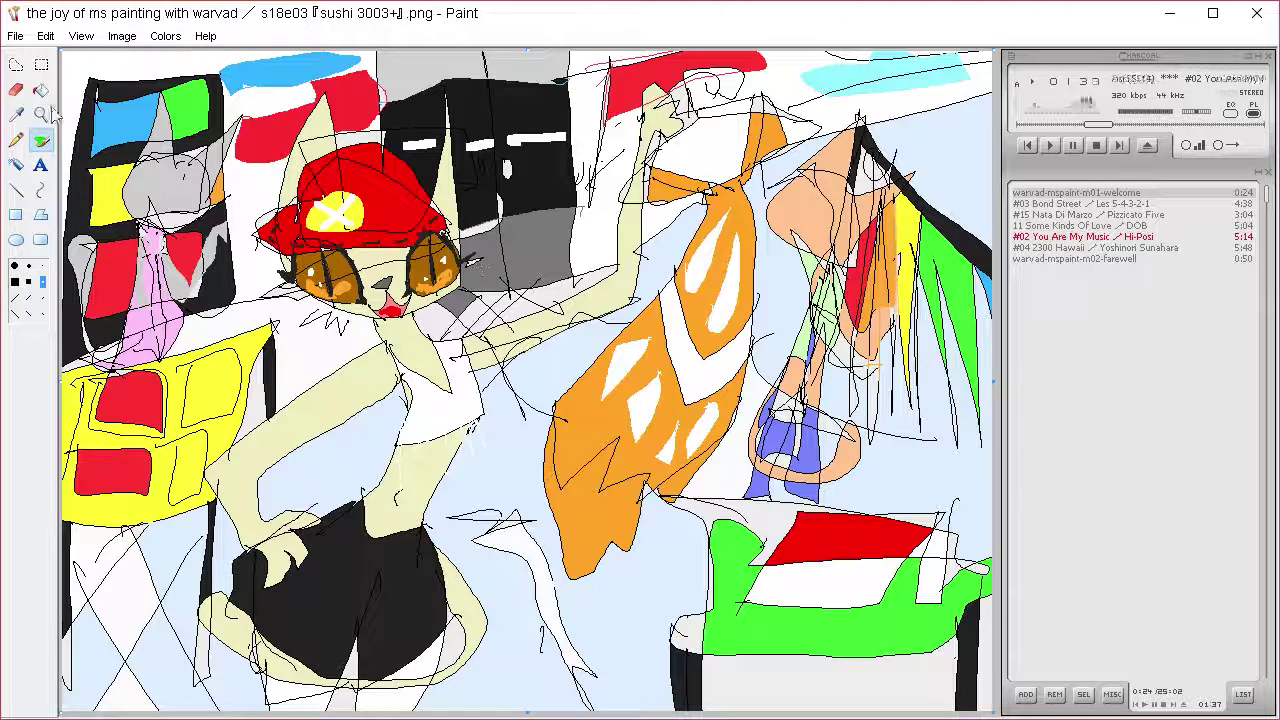
pyautogui.click(15, 114)
pyautogui.click(455, 238)
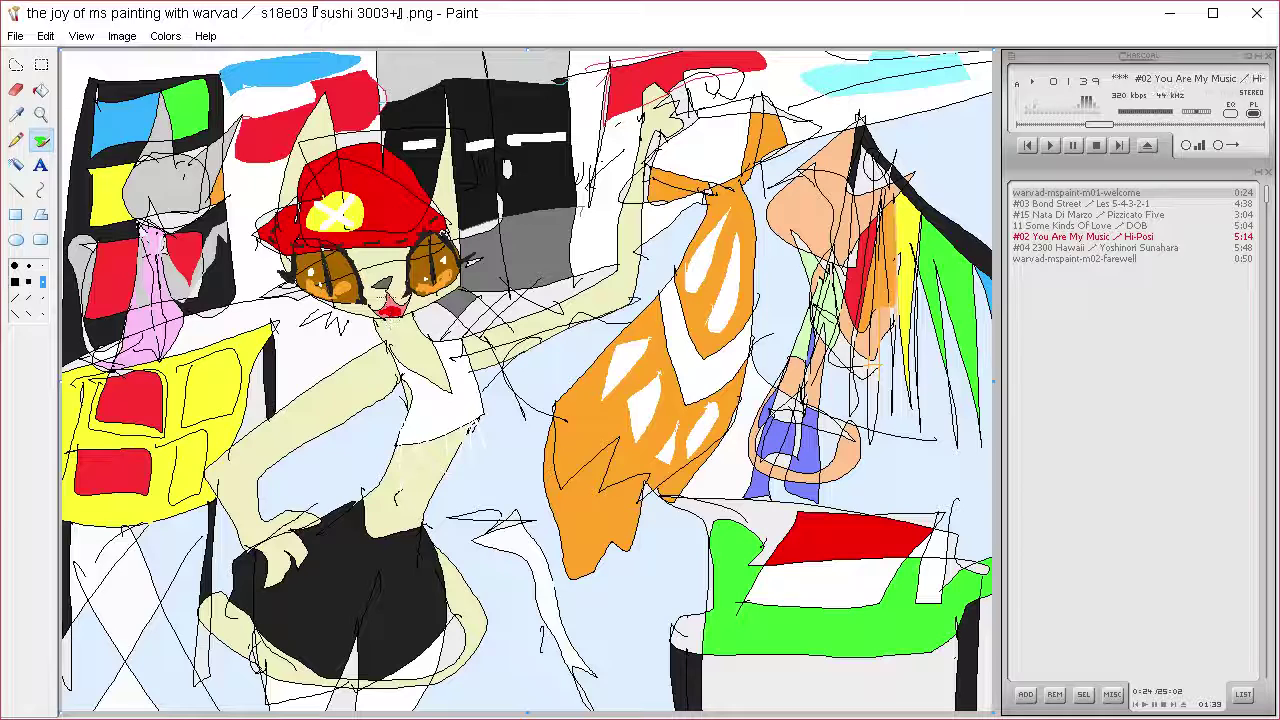
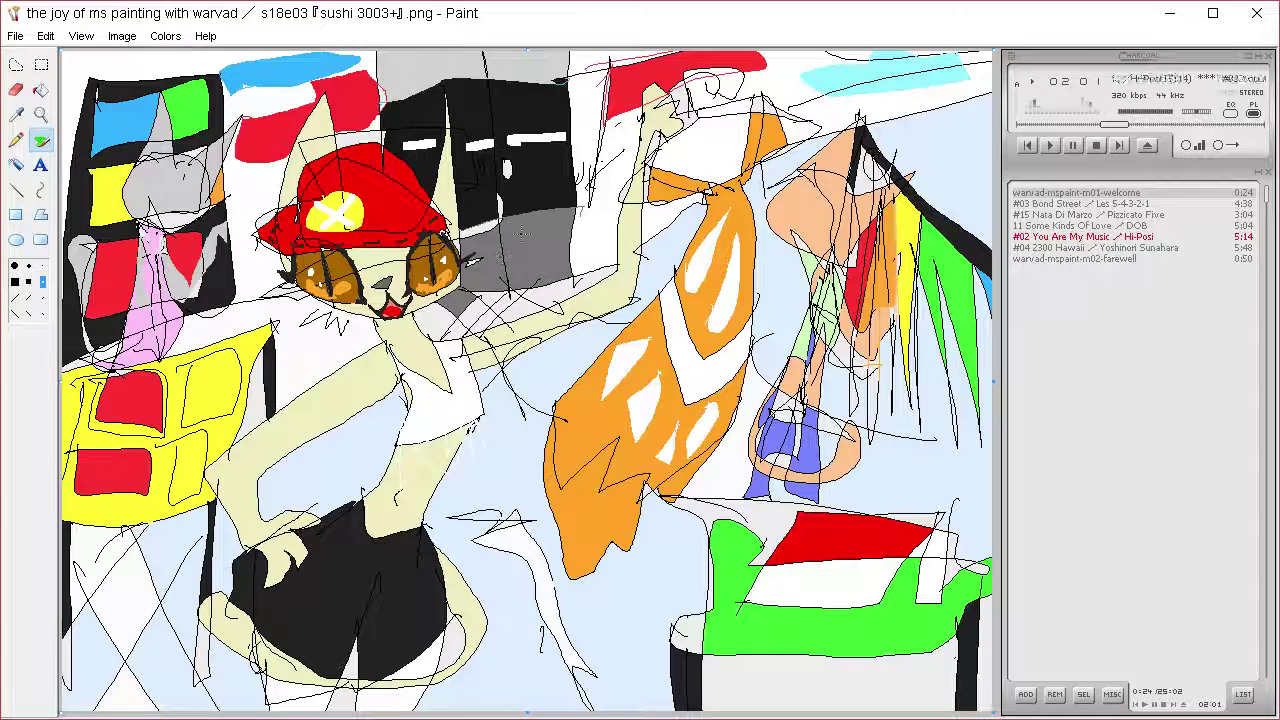
# Sample the cat's cream fur colour and touch up the area around its mouth, including small pencil details
pyautogui.click(16, 115)
pyautogui.click(398, 264)
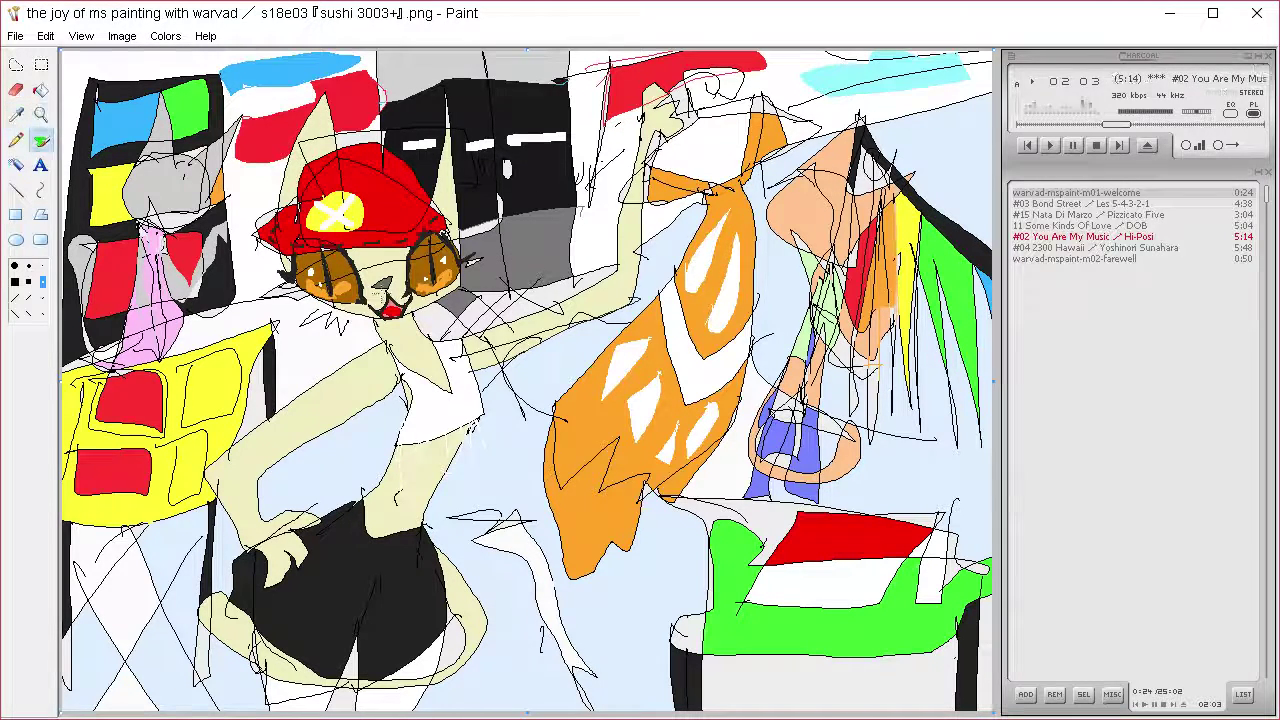
pyautogui.click(17, 140)
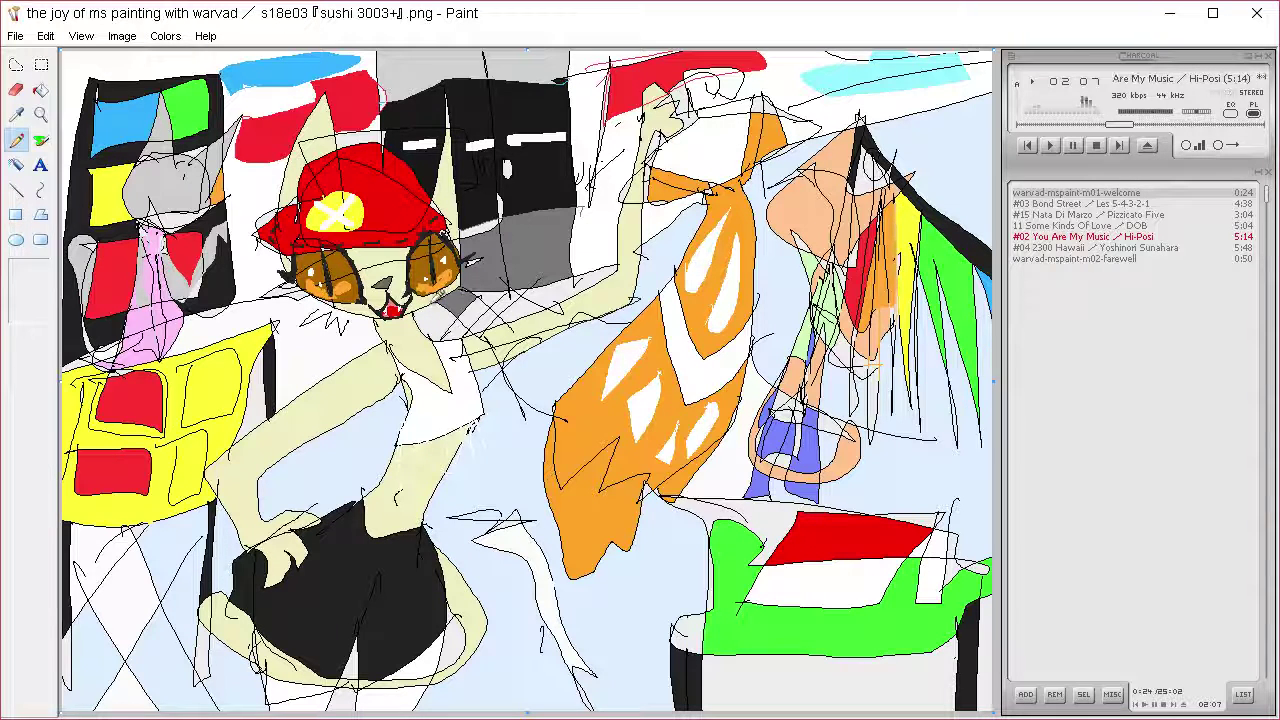
# Sample the red of the cat's cap and touch up the cap with the brush
pyautogui.click(17, 115)
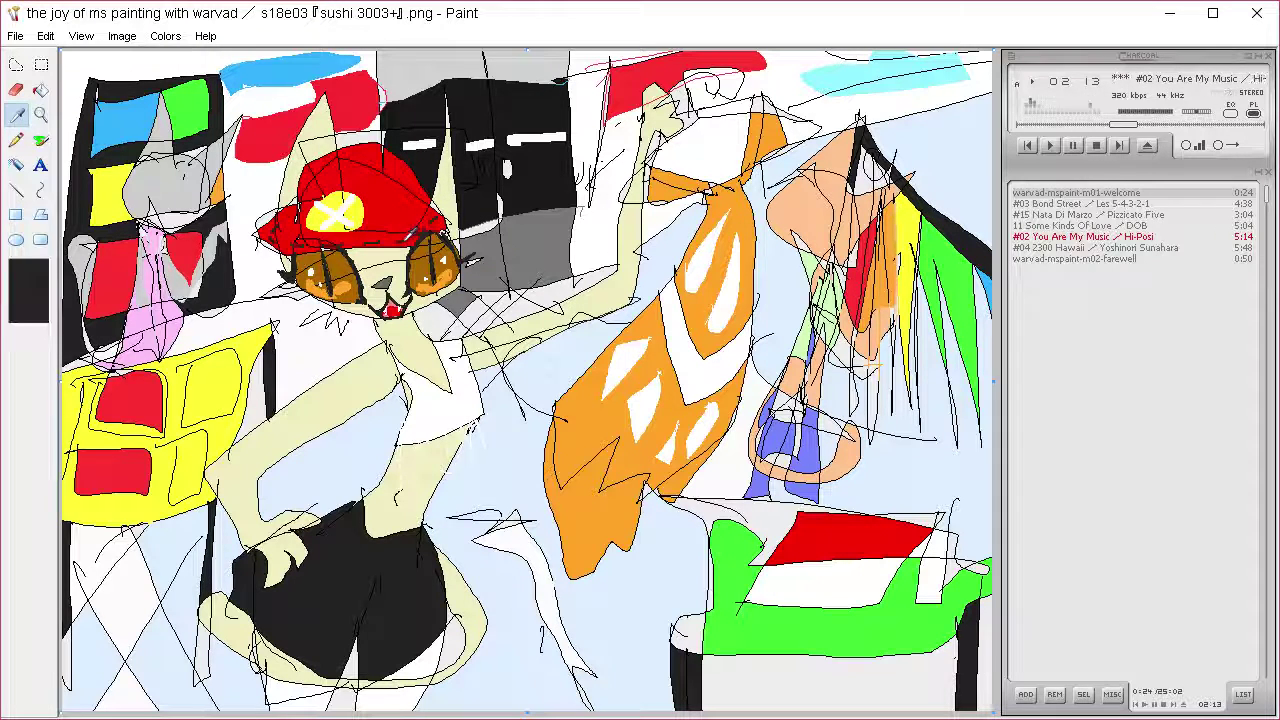
pyautogui.click(384, 197)
pyautogui.click(40, 140)
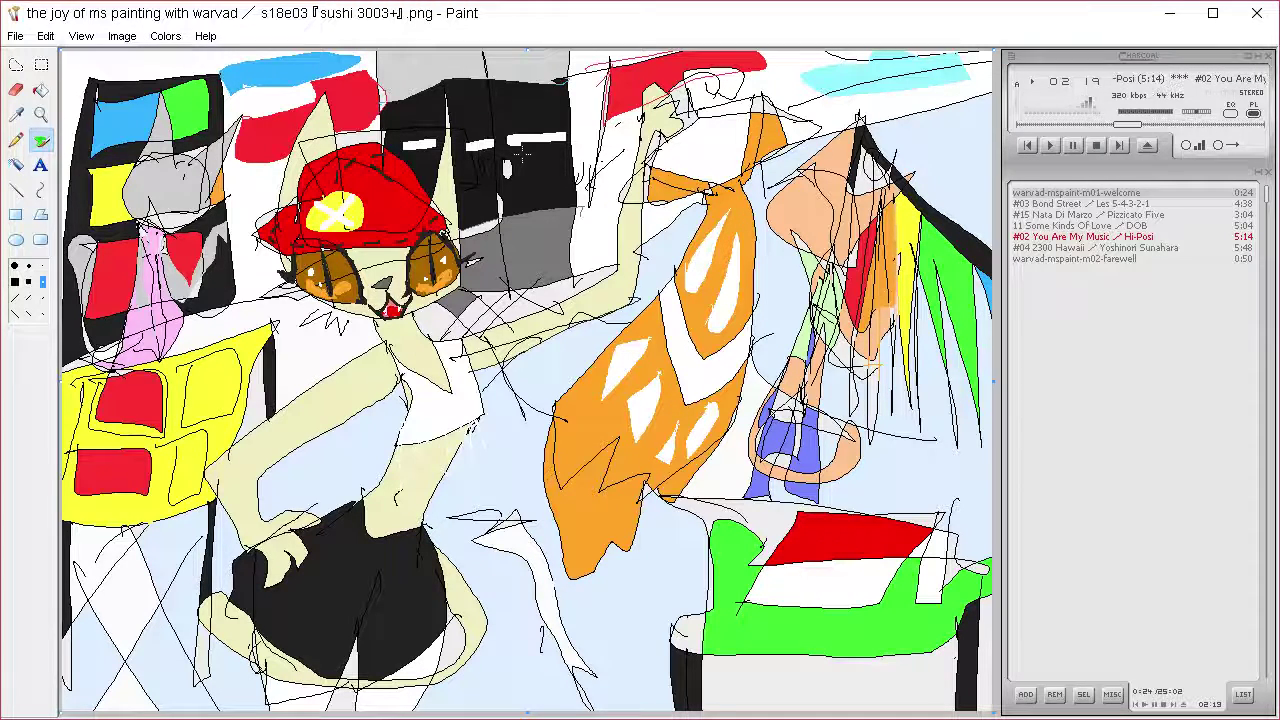
# Mix a custom purple drawing colour with red 198, green 102 and blue 255
pyautogui.click(16, 114)
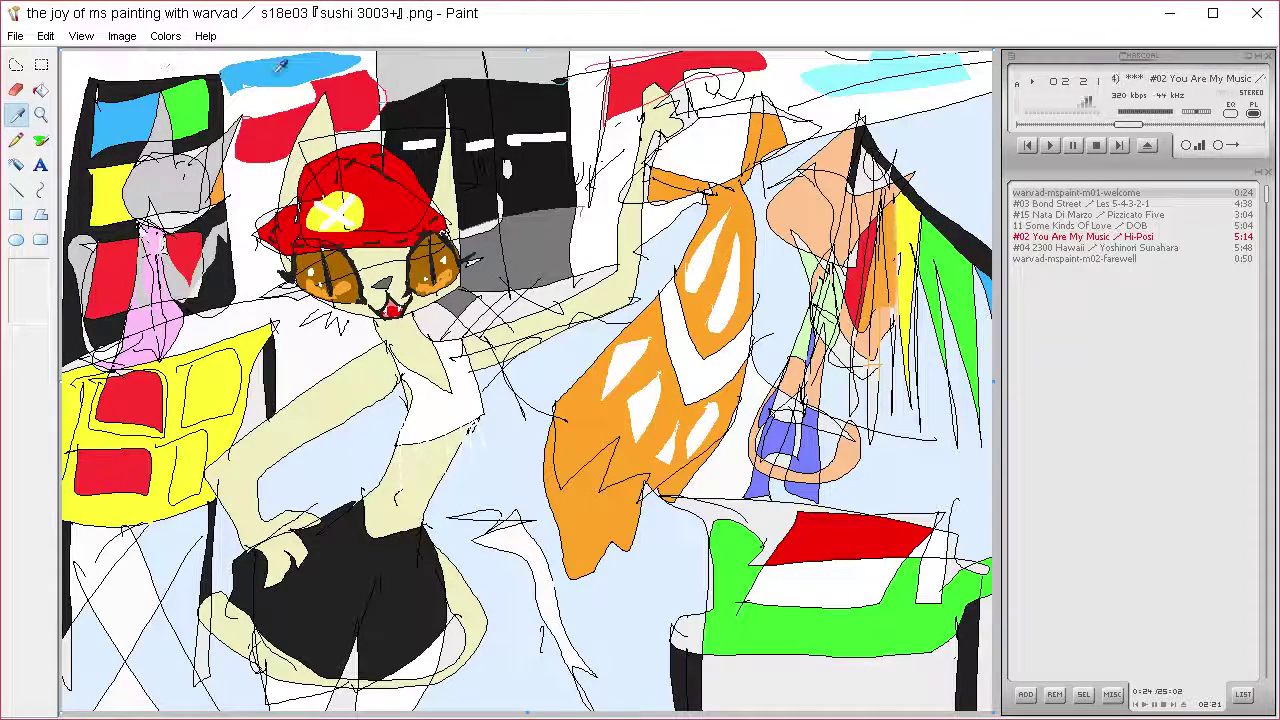
pyautogui.click(165, 36)
pyautogui.click(185, 60)
pyautogui.click(726, 480)
pyautogui.click(895, 240)
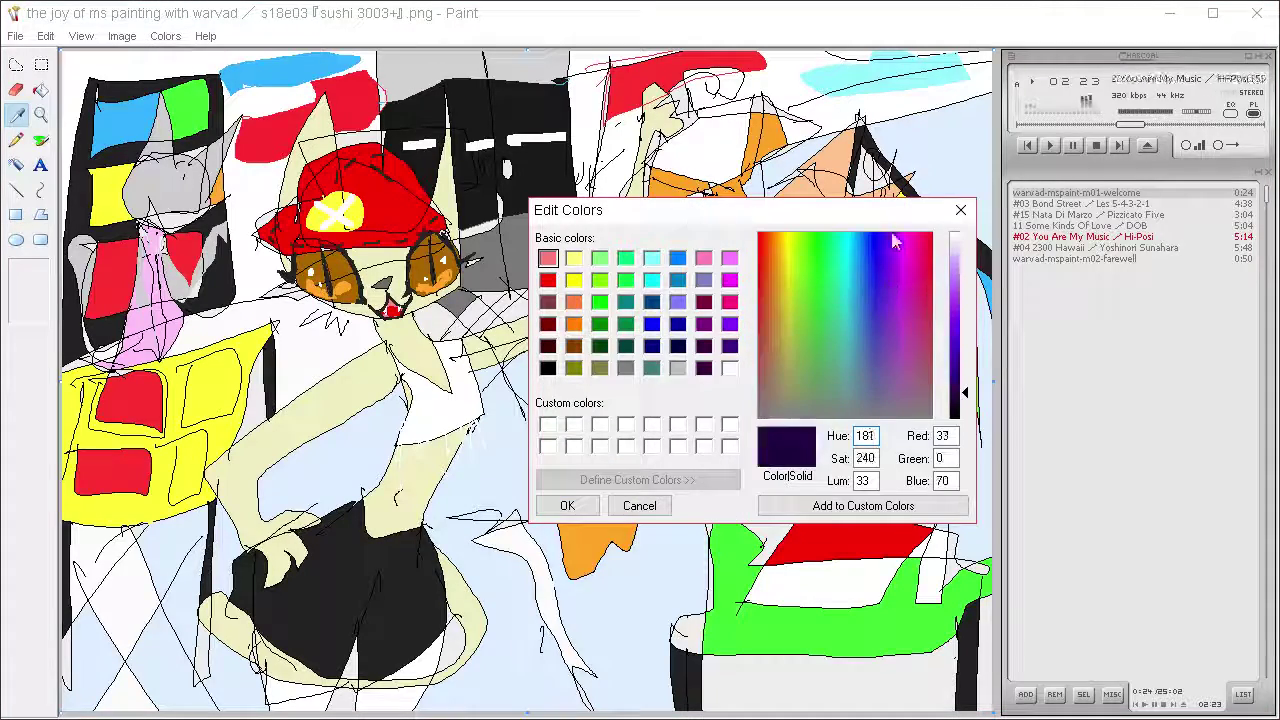
pyautogui.moveTo(892, 234); pyautogui.dragTo(894, 234)
pyautogui.moveTo(957, 275); pyautogui.dragTo(964, 288)
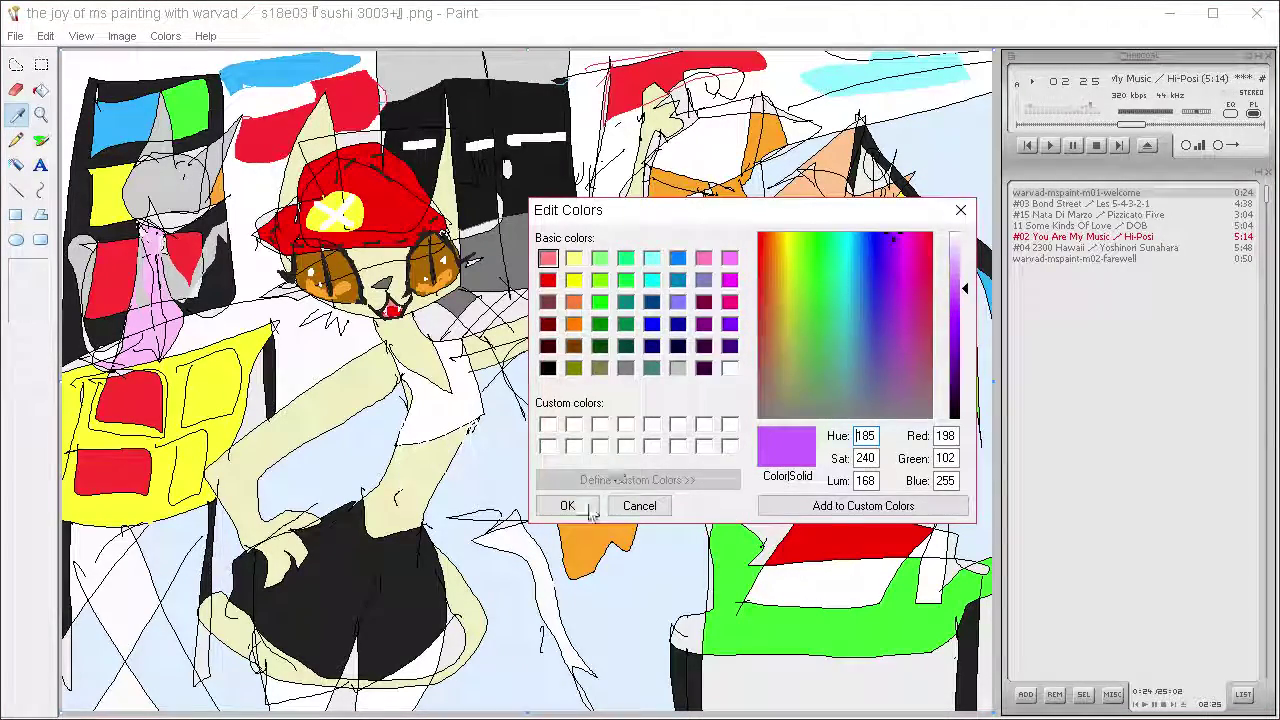
pyautogui.click(567, 506)
# Pencil two pointed purple claws on the cat's hand resting on its hip and fill them with purple
pyautogui.click(16, 140)
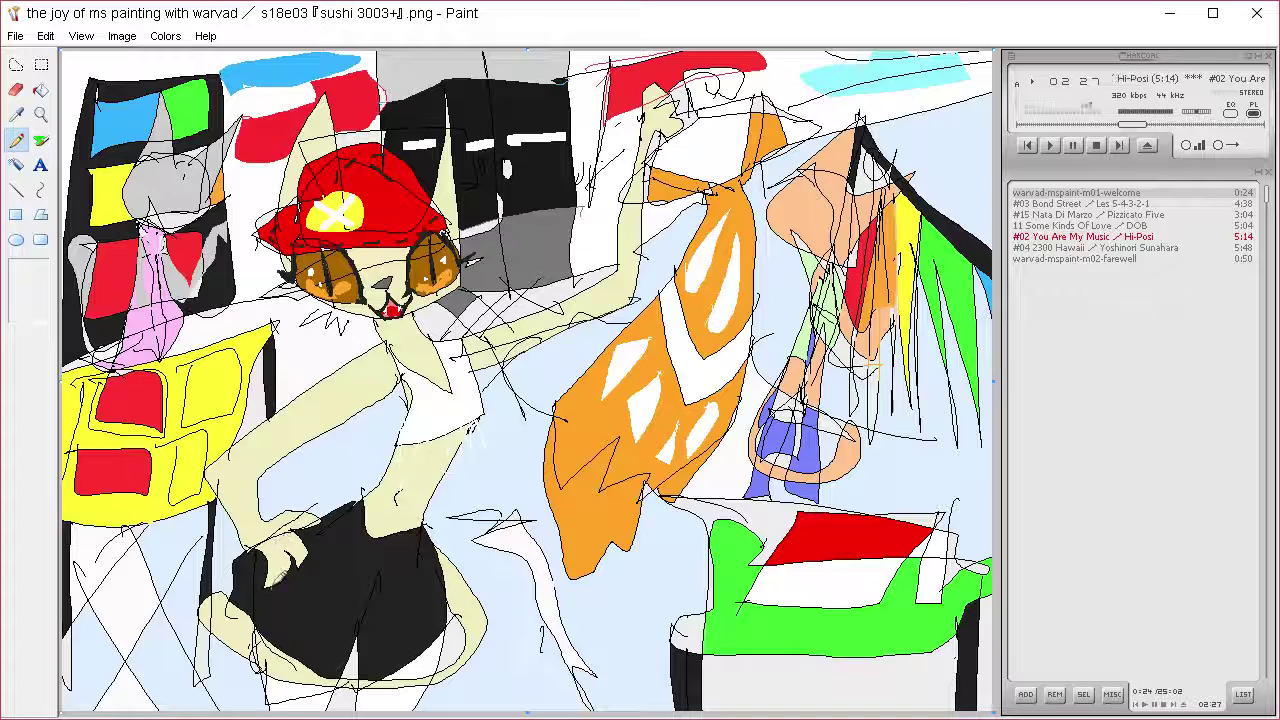
pyautogui.moveTo(270, 568)
pyautogui.mouseDown()
pyautogui.moveTo(280, 600)
pyautogui.moveTo(305, 562)
pyautogui.moveTo(312, 585)
pyautogui.mouseUp()
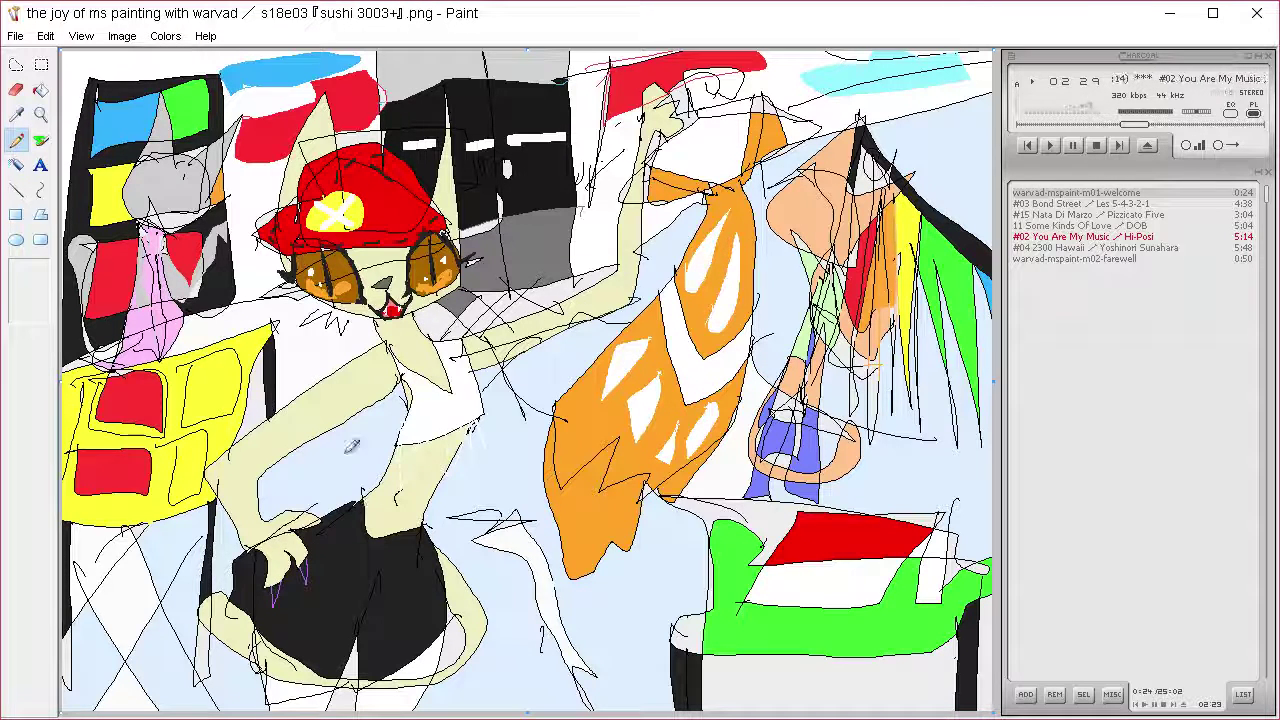
pyautogui.click(42, 90)
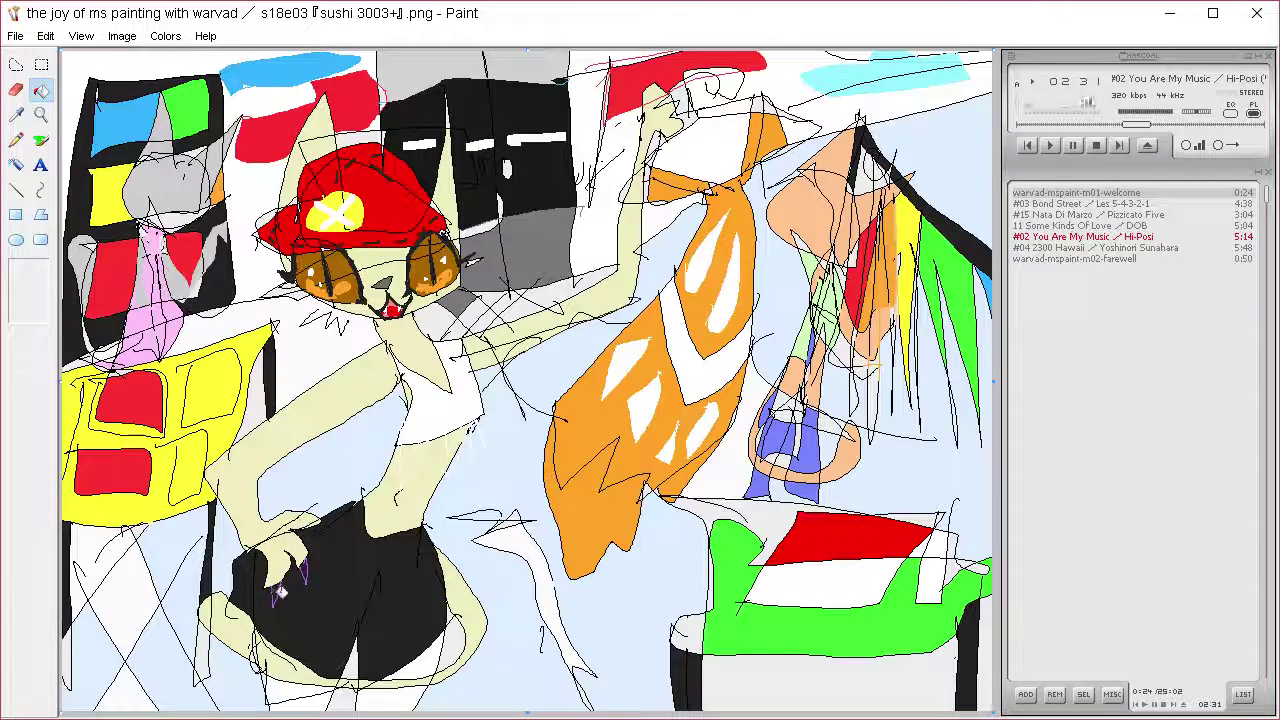
pyautogui.click(280, 592)
pyautogui.click(303, 568)
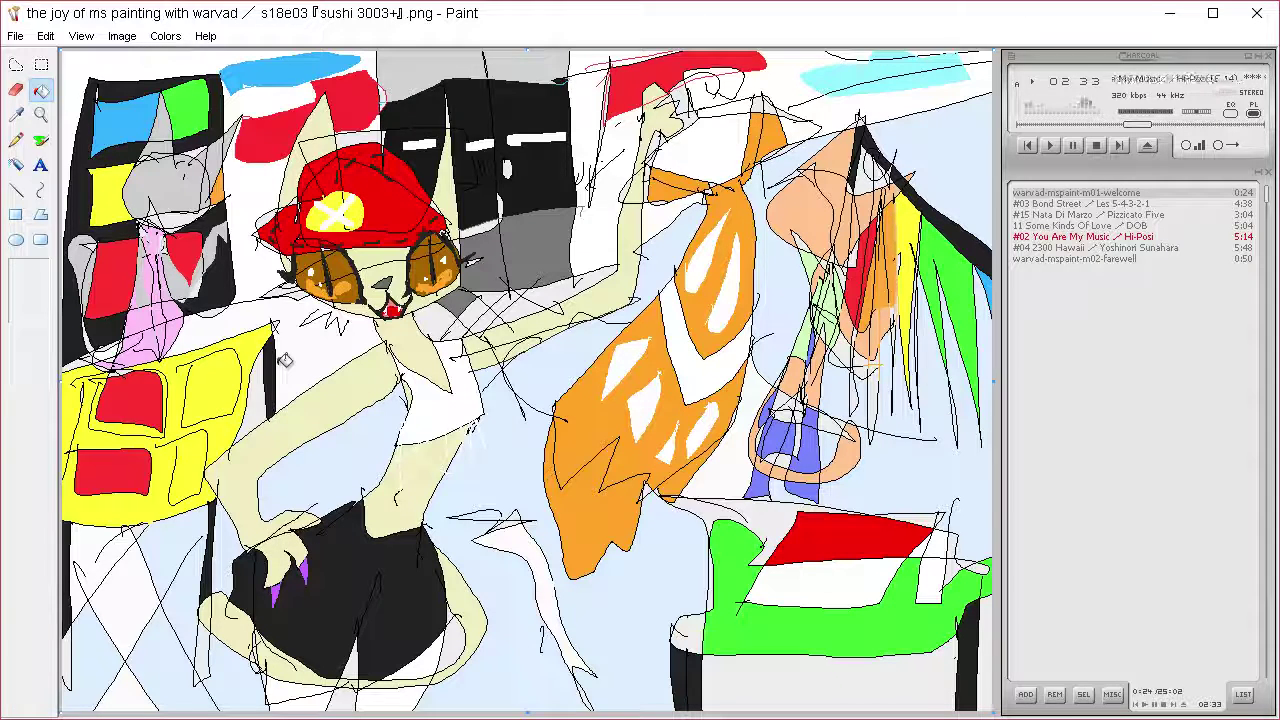
# Pencil purple claws on the fingertips of the cat's raised hand and fill them with purple
pyautogui.click(16, 140)
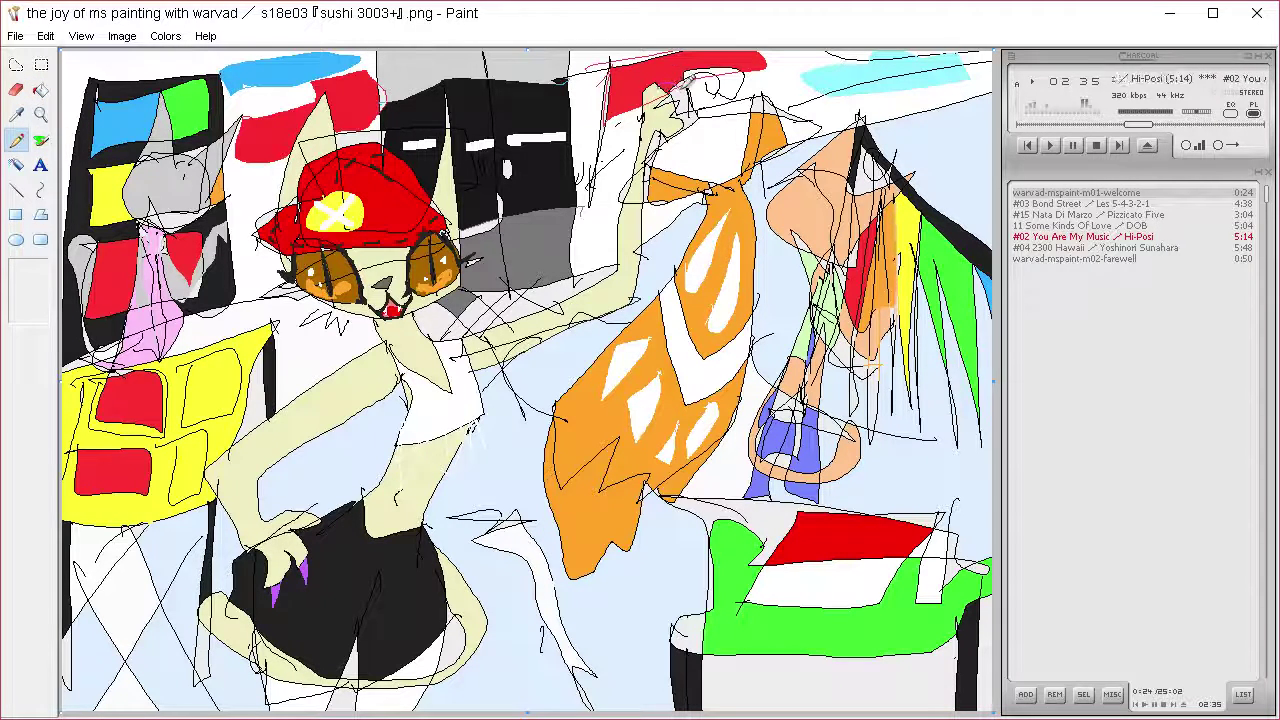
pyautogui.moveTo(687, 78)
pyautogui.mouseDown()
pyautogui.moveTo(682, 96)
pyautogui.moveTo(700, 104)
pyautogui.moveTo(690, 130)
pyautogui.moveTo(713, 114)
pyautogui.mouseUp()
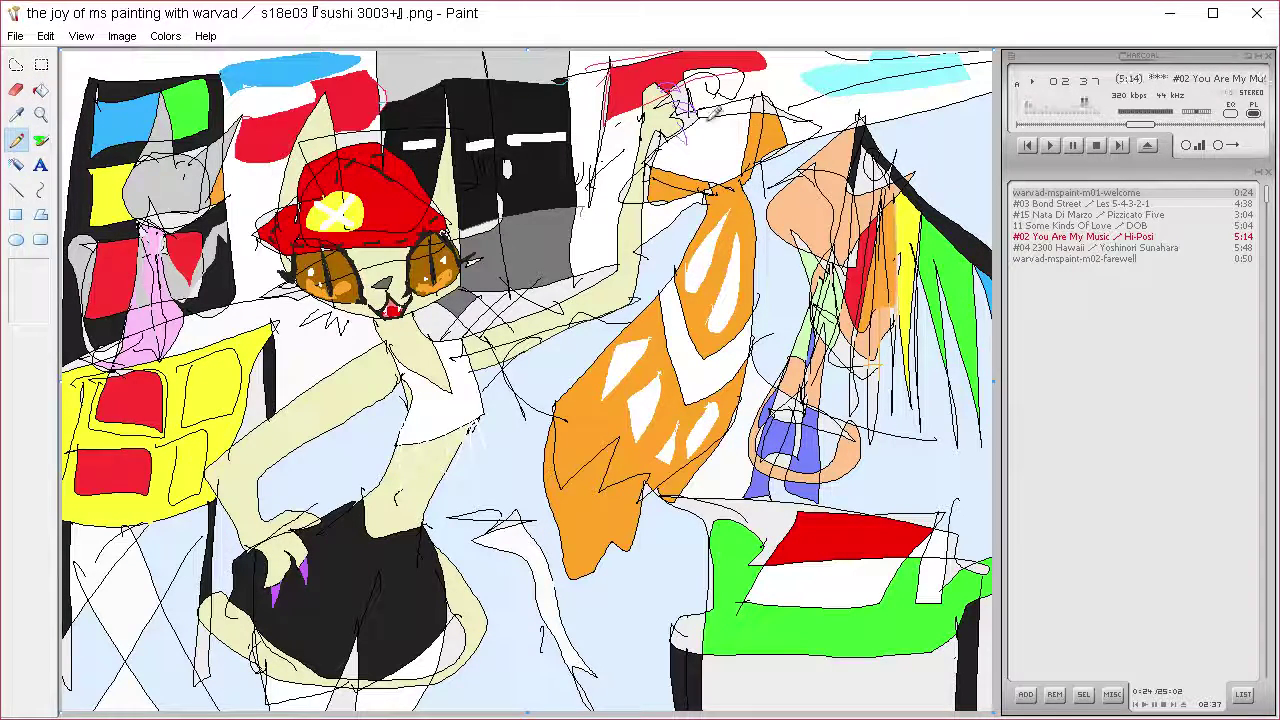
pyautogui.click(41, 90)
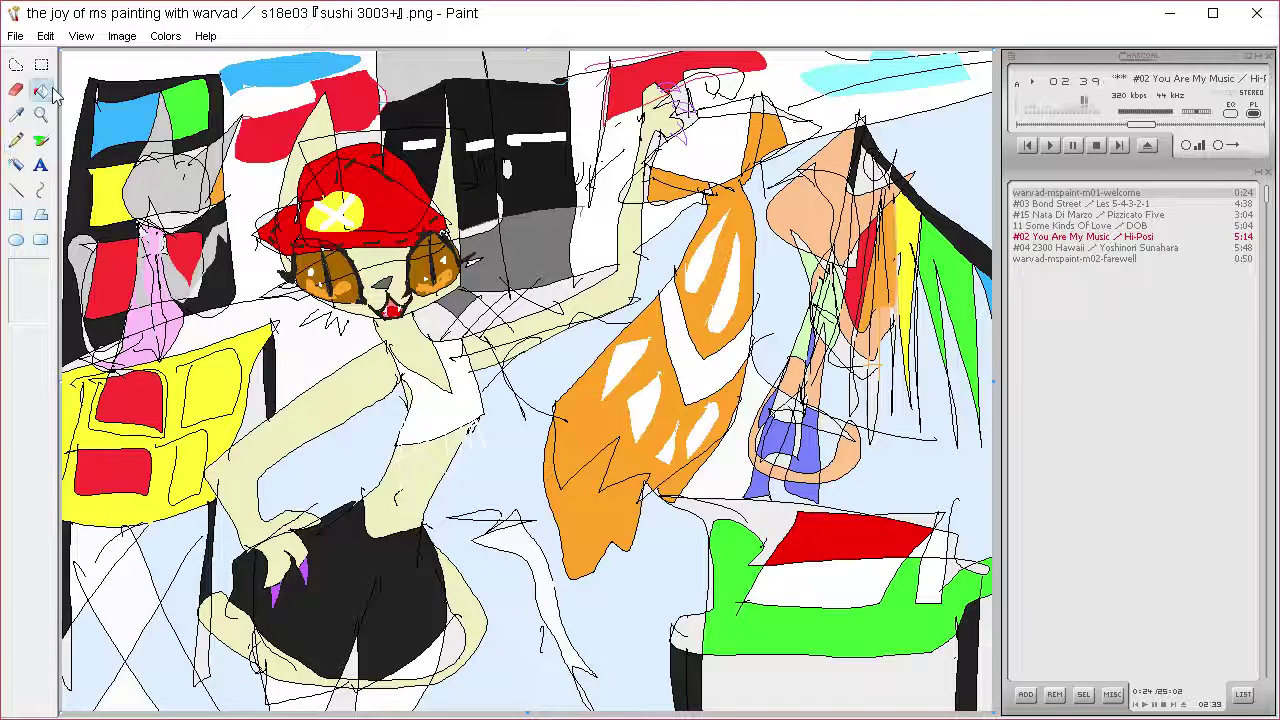
pyautogui.click(683, 136)
pyautogui.click(680, 106)
pyautogui.click(671, 88)
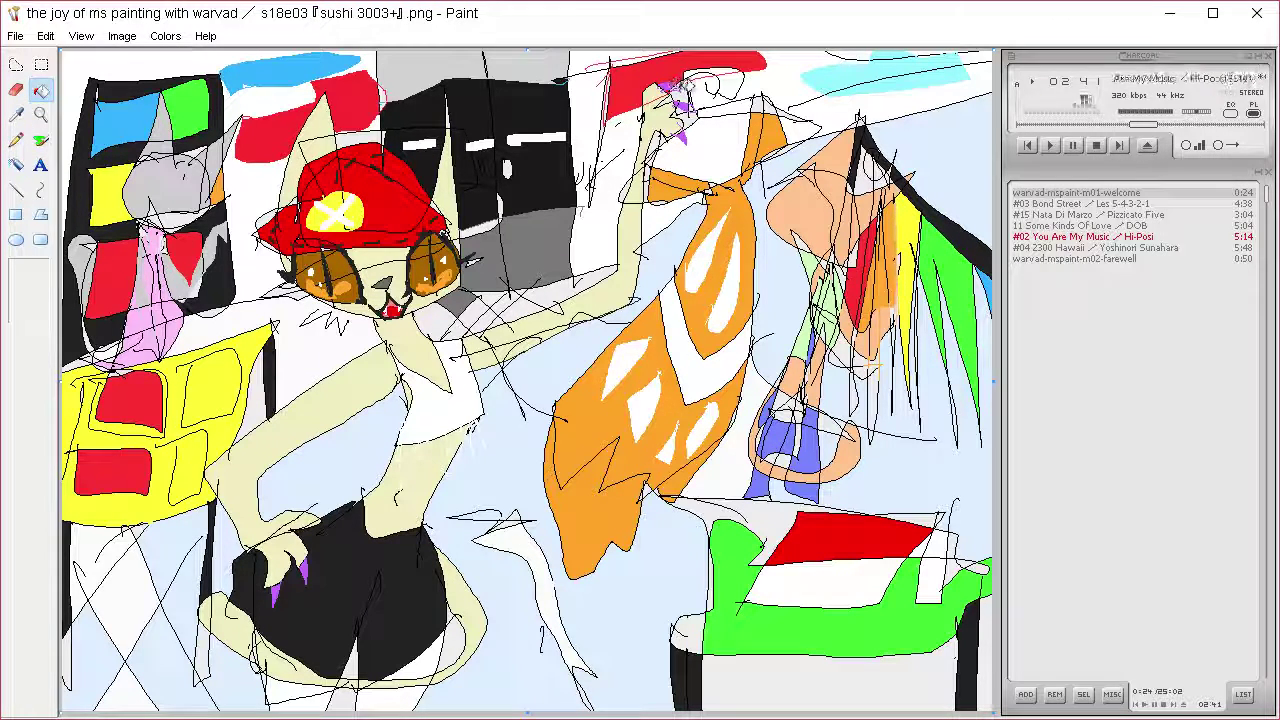
# Try filling the dark outlines and lashes around the cat's eyes with purple, and undo those fills
pyautogui.click(418, 250)
pyautogui.click(460, 232)
pyautogui.click(352, 258)
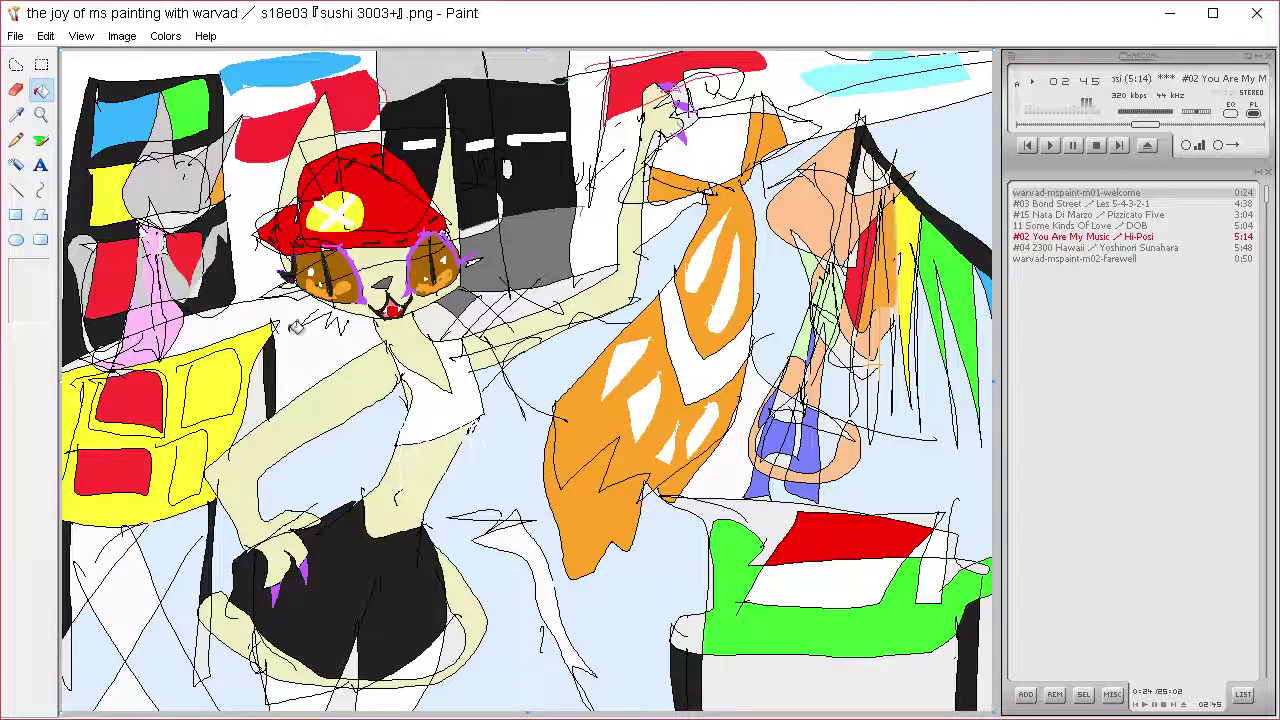
pyautogui.hotkey('ctrl', 'z')
pyautogui.hotkey('ctrl', 'z')
pyautogui.hotkey('ctrl', 'z')
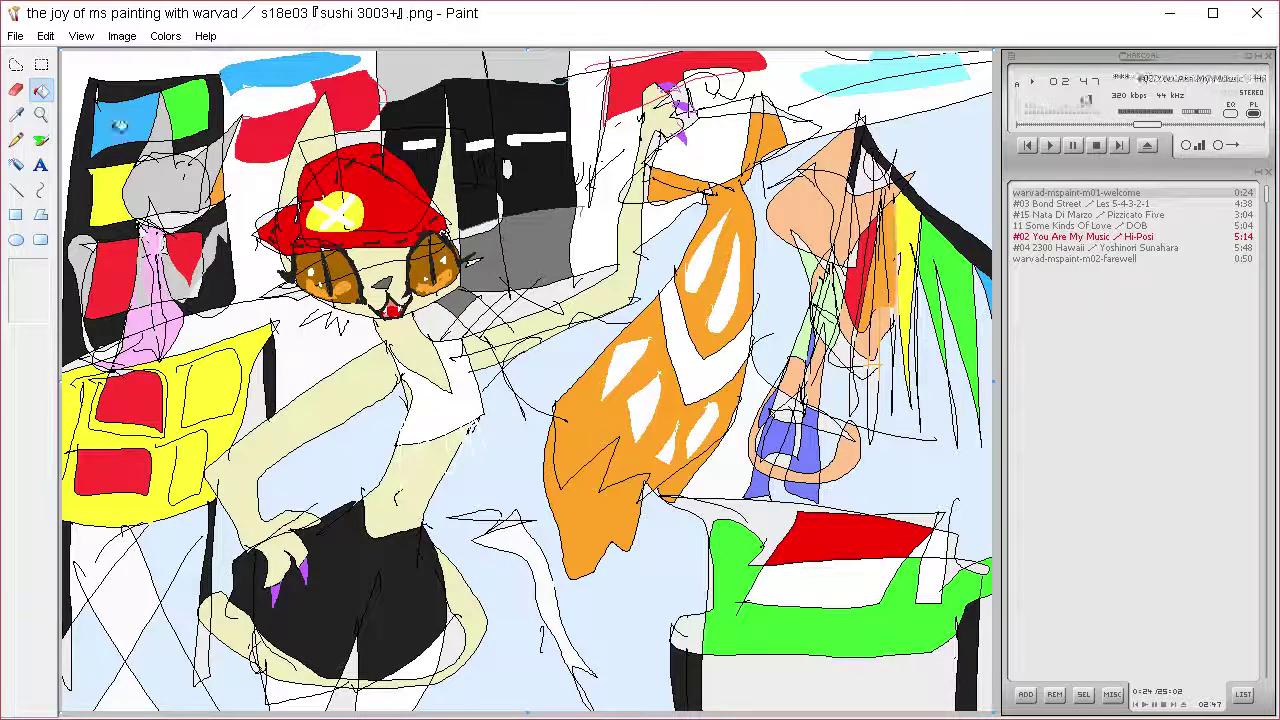
# Try a short purple brush stroke beneath the cat's left-hand eye, and undo it
pyautogui.click(41, 140)
pyautogui.moveTo(360, 306)
pyautogui.mouseDown()
pyautogui.moveTo(340, 310)
pyautogui.moveTo(355, 308)
pyautogui.mouseUp()
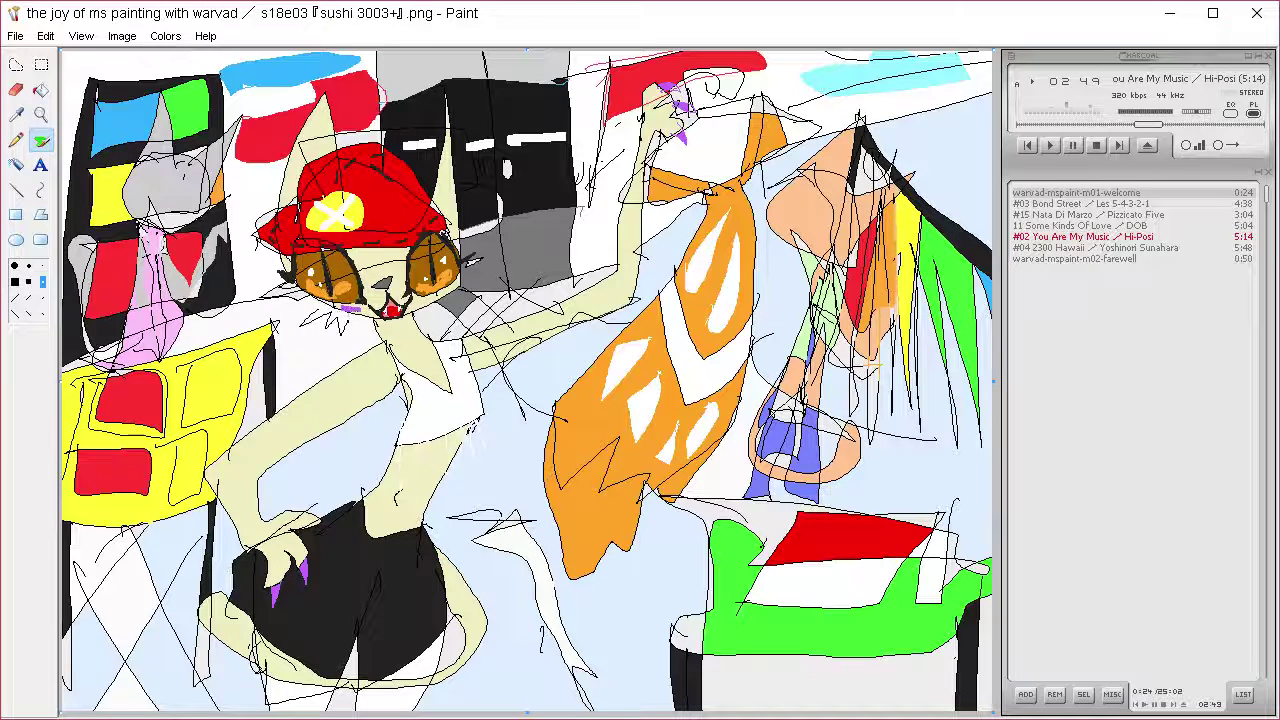
pyautogui.hotkey('ctrl', 'z')
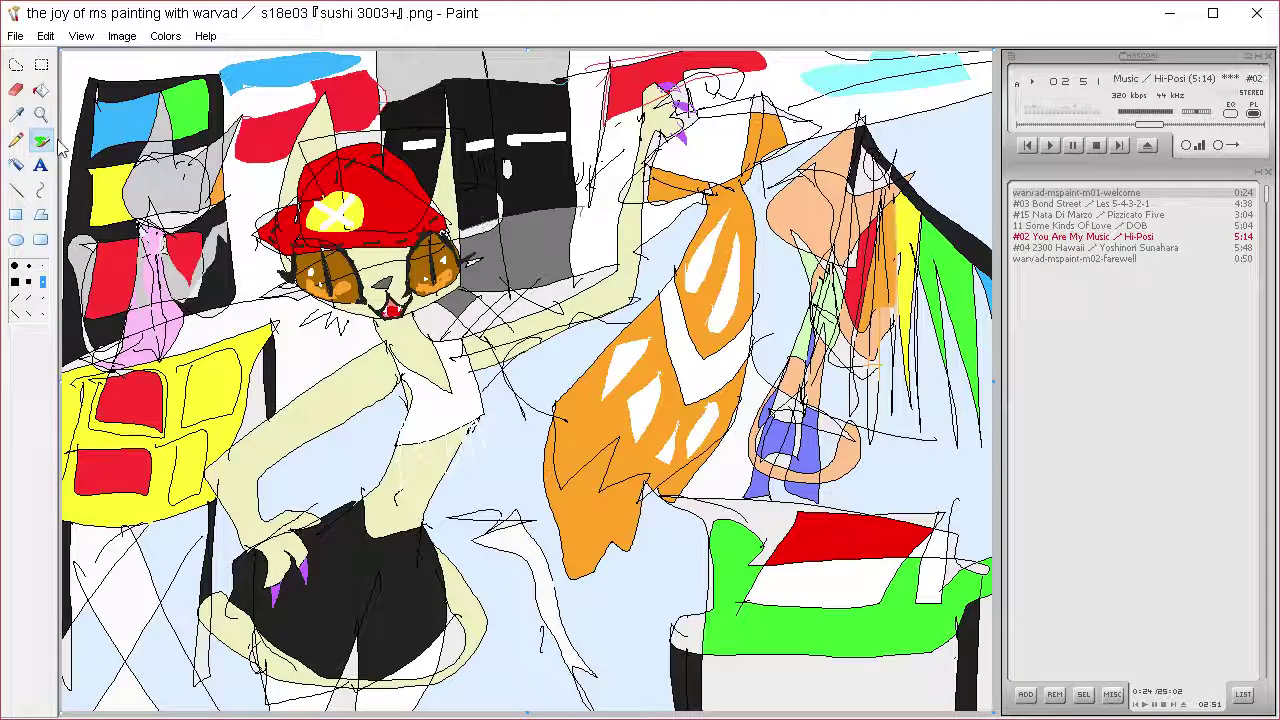
# Try a brush detail in a colour sampled beside the cat's right-hand eye, and undo it
pyautogui.click(16, 114)
pyautogui.click(417, 281)
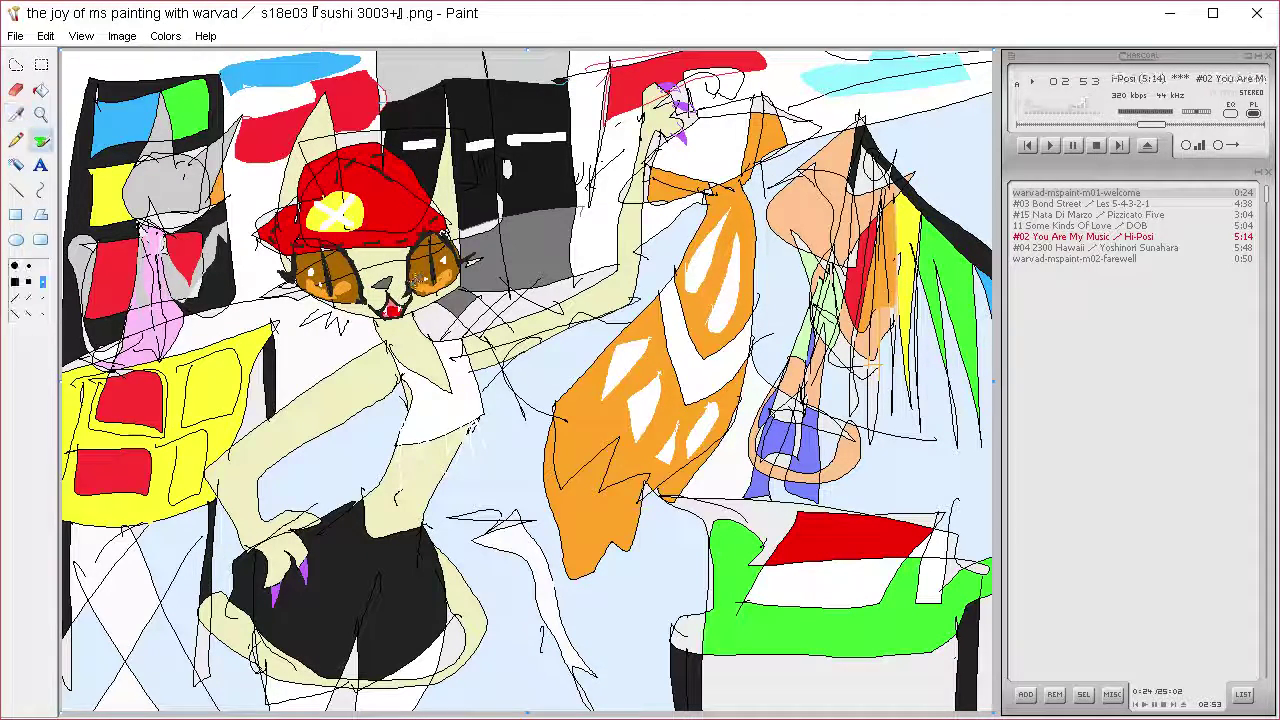
pyautogui.hotkey('ctrl', 'z')
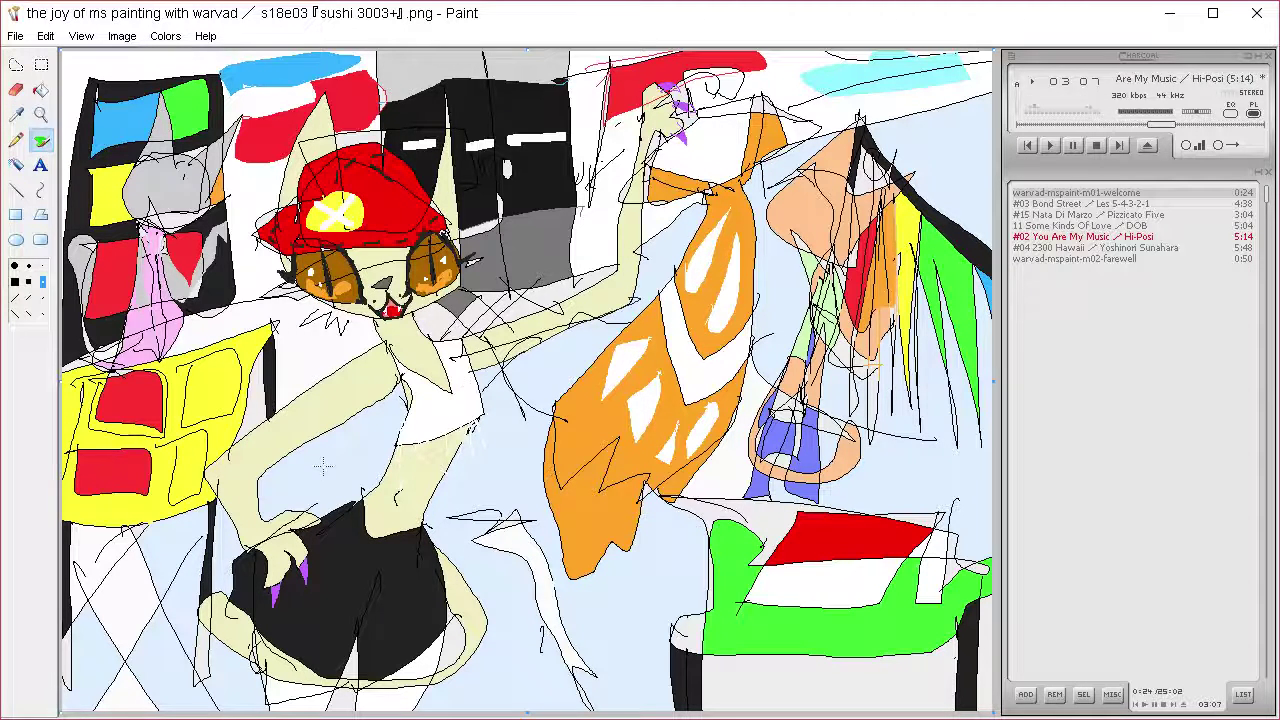
# Pencil a curved belt across the top of the black shorts and a bow behind the waist, filling both with white
pyautogui.click(16, 140)
pyautogui.moveTo(365, 541)
pyautogui.mouseDown()
pyautogui.moveTo(440, 535)
pyautogui.moveTo(408, 566)
pyautogui.mouseUp()
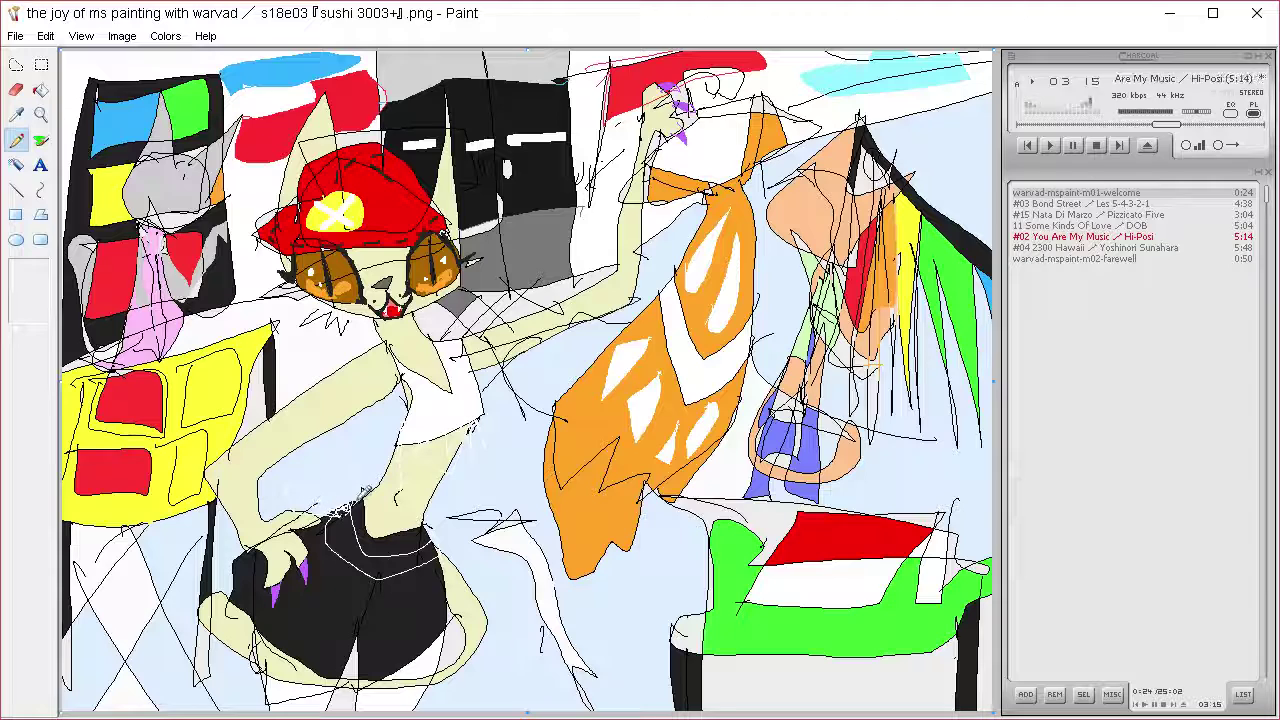
pyautogui.click(41, 89)
pyautogui.click(331, 479)
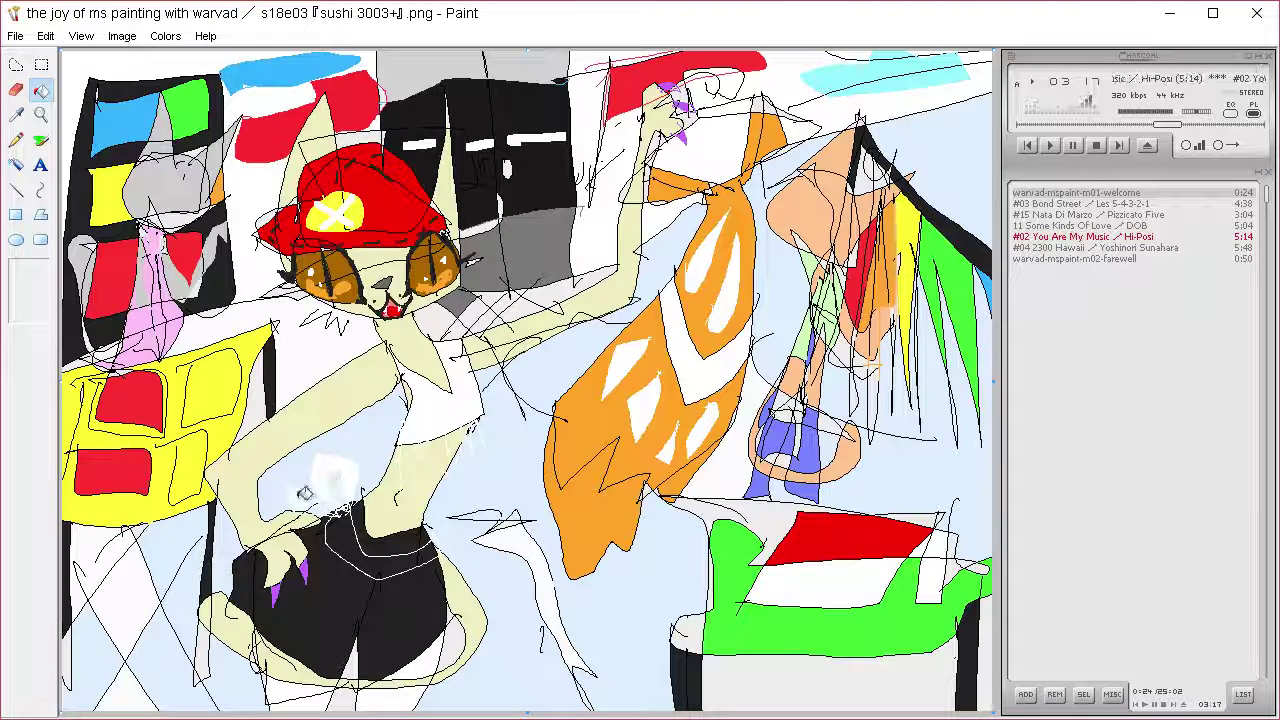
pyautogui.click(415, 540)
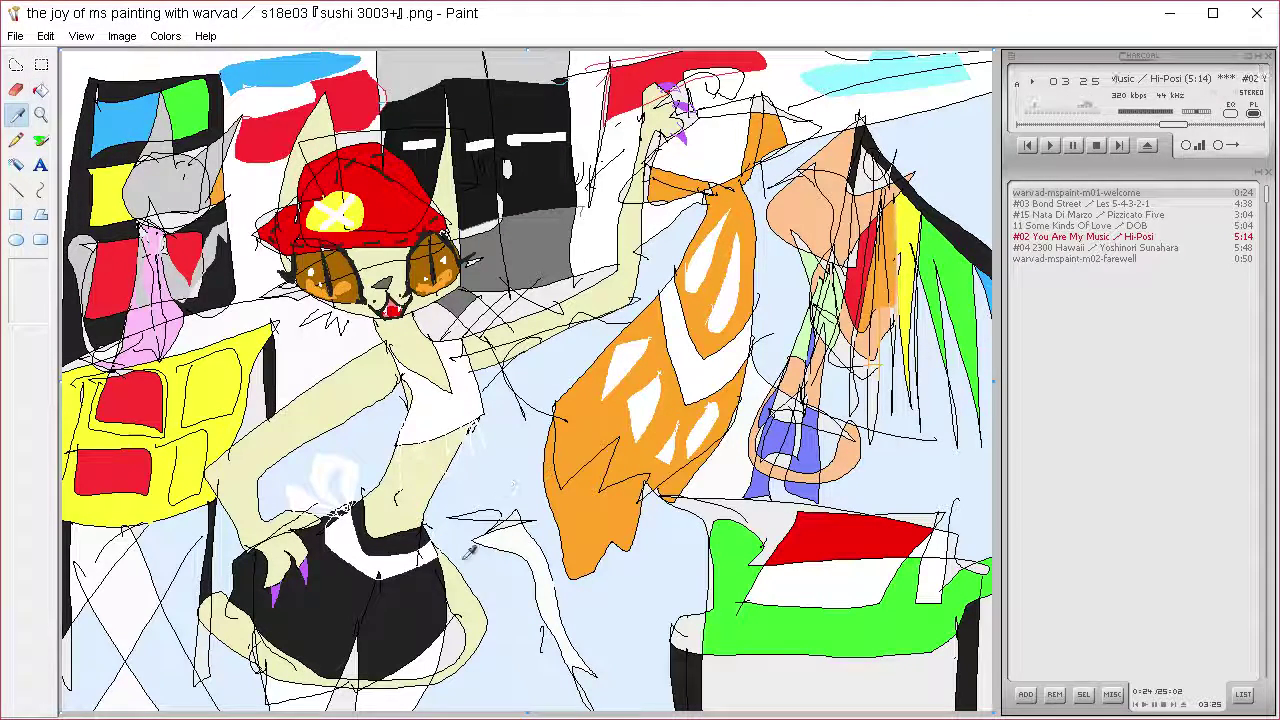
# Paint a row of short black stripes across the white belt with a small brush
pyautogui.click(41, 140)
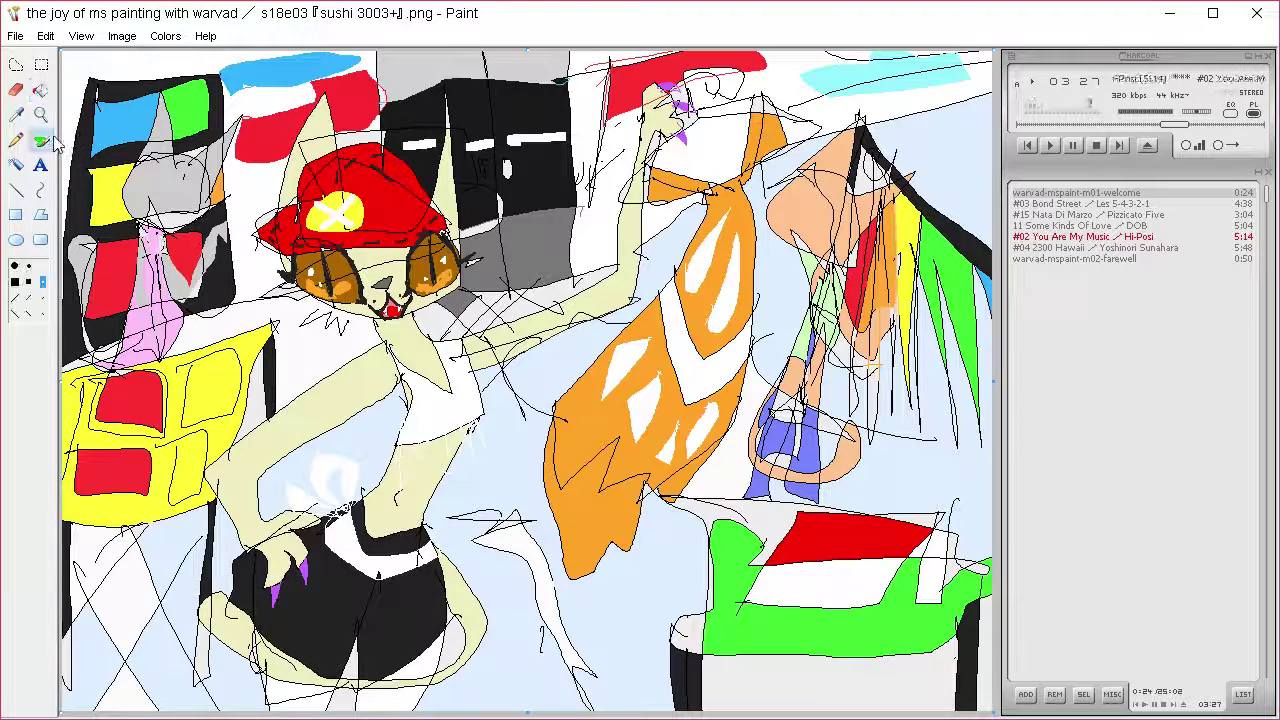
pyautogui.click(28, 283)
pyautogui.moveTo(326, 534); pyautogui.dragTo(358, 514)
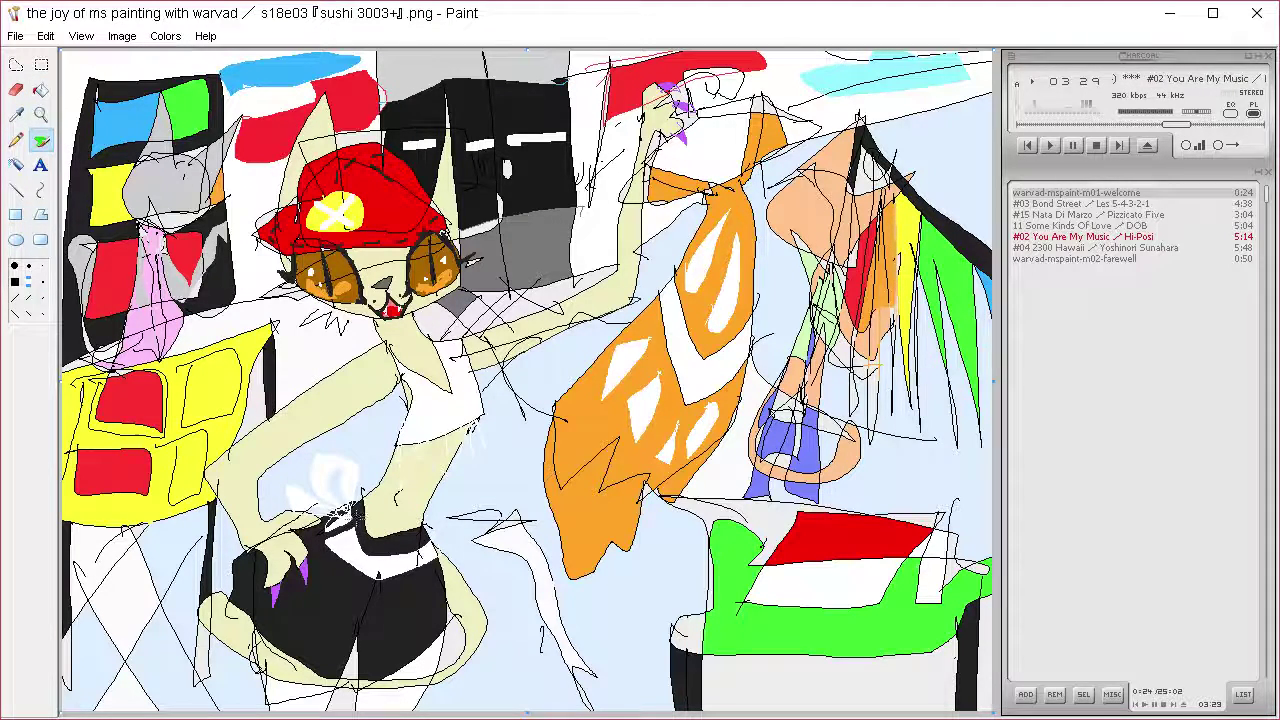
pyautogui.moveTo(336, 557)
pyautogui.mouseDown()
pyautogui.moveTo(361, 536)
pyautogui.moveTo(369, 546)
pyautogui.mouseUp()
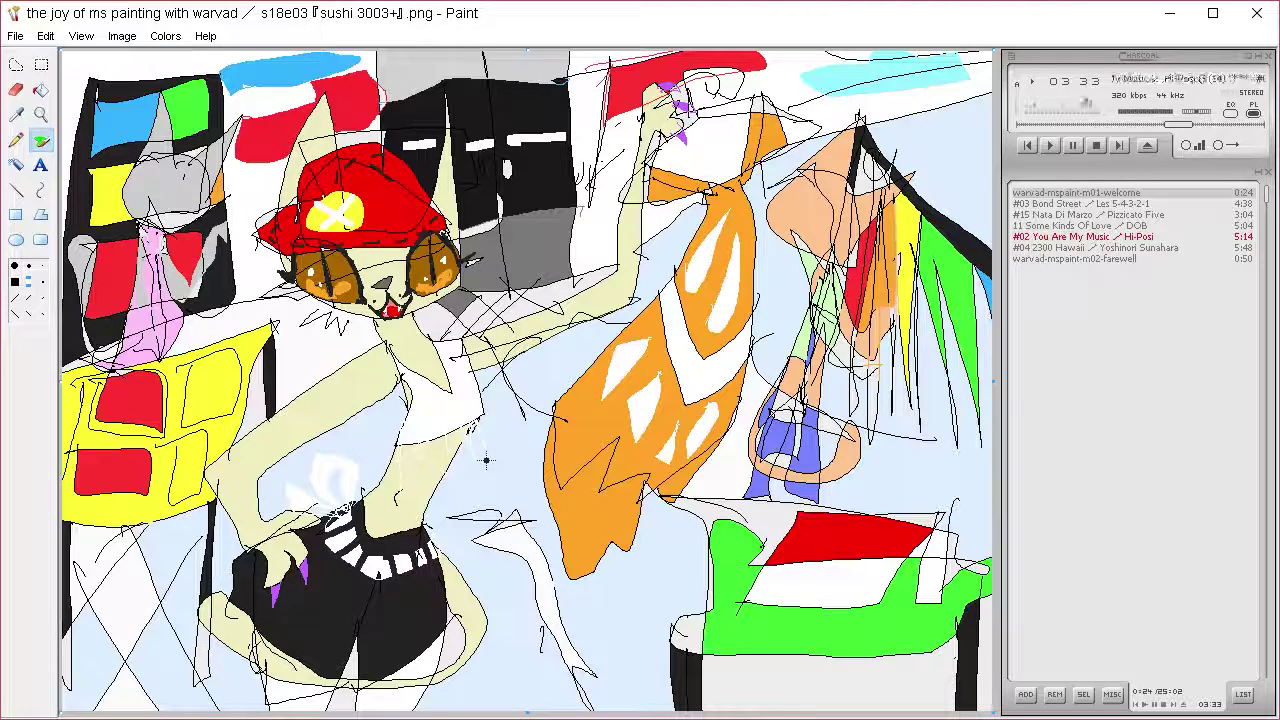
# Pencil narrow yellow loop outlines on both sides of the cat's black shorts
pyautogui.click(17, 115)
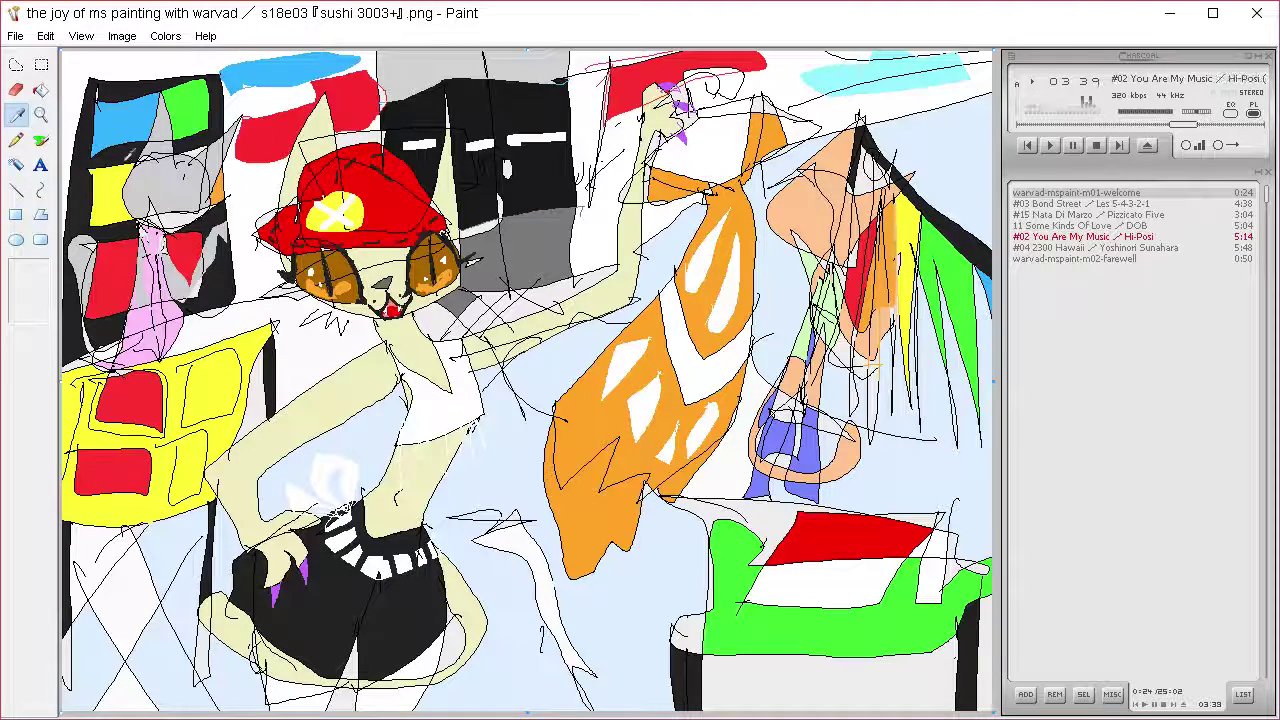
pyautogui.click(16, 139)
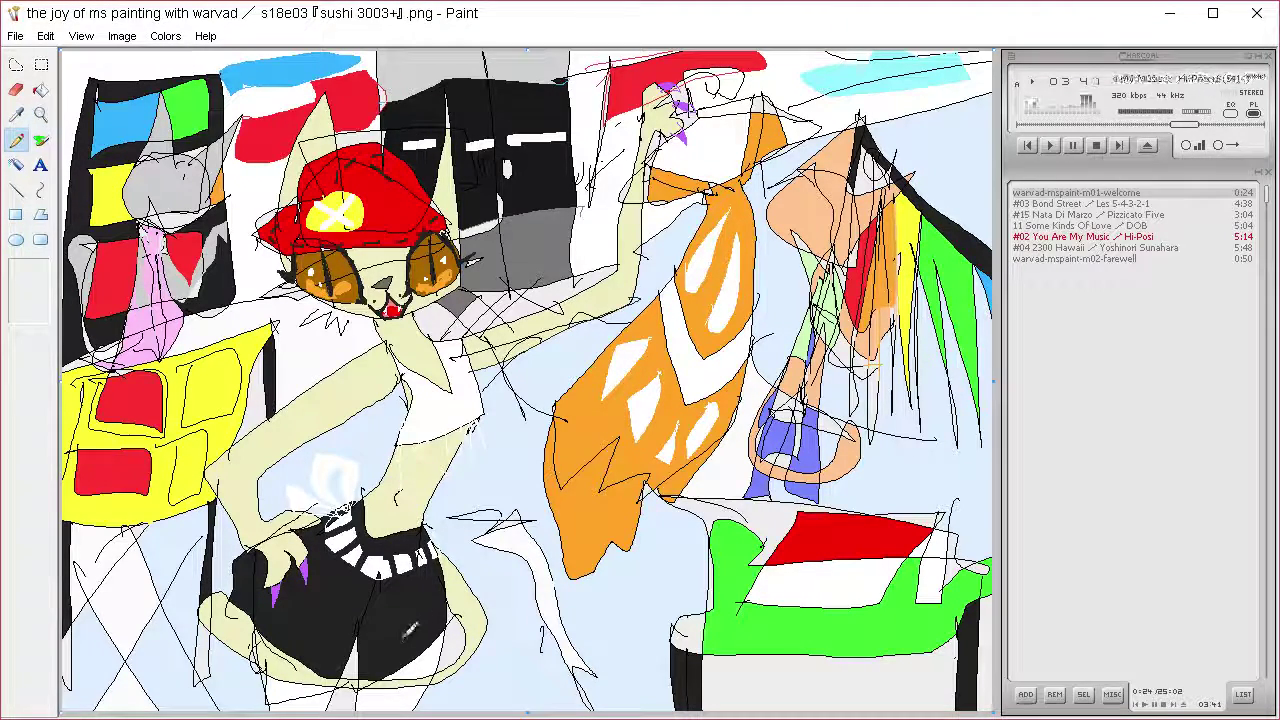
pyautogui.moveTo(428, 630)
pyautogui.mouseDown()
pyautogui.moveTo(440, 562)
pyautogui.moveTo(430, 620)
pyautogui.moveTo(428, 575)
pyautogui.mouseUp()
pyautogui.moveTo(266, 582)
pyautogui.mouseDown()
pyautogui.moveTo(272, 556)
pyautogui.moveTo(252, 604)
pyautogui.moveTo(262, 572)
pyautogui.mouseUp()
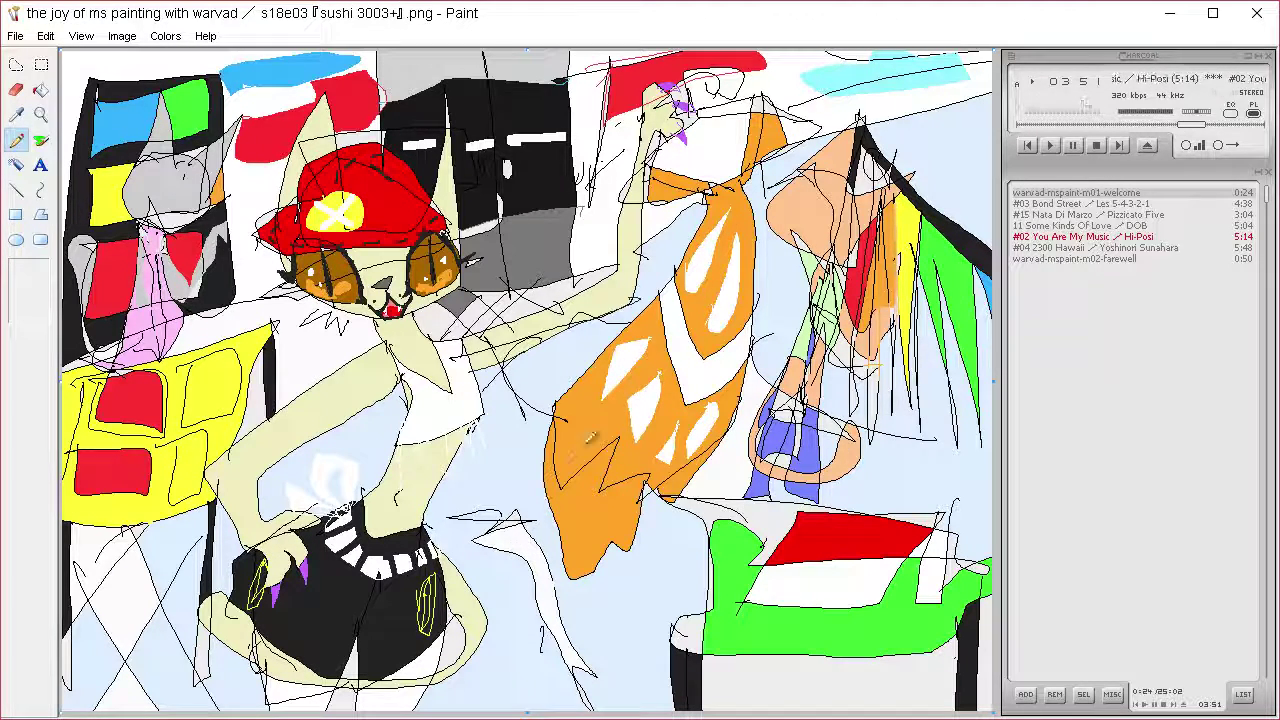
# Pencil a double rectangle outline on the white top in the cap's red and fill the frame between the lines with red
pyautogui.click(16, 114)
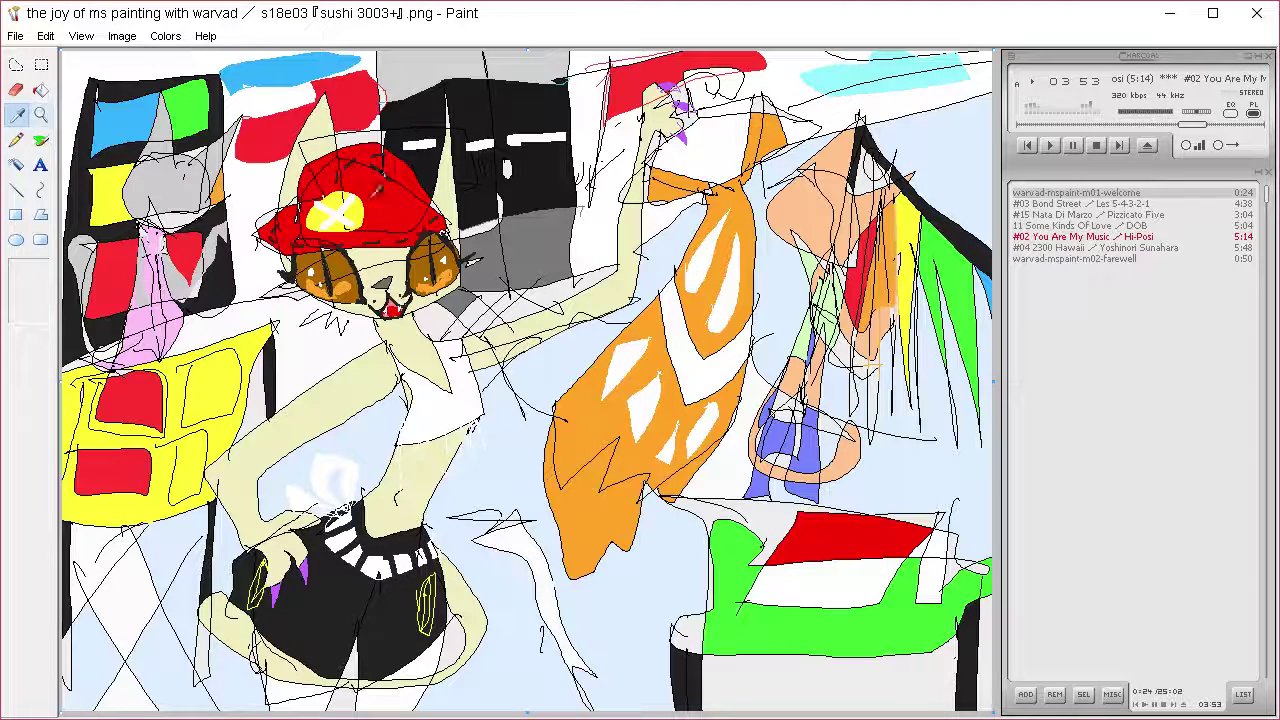
pyautogui.click(376, 190)
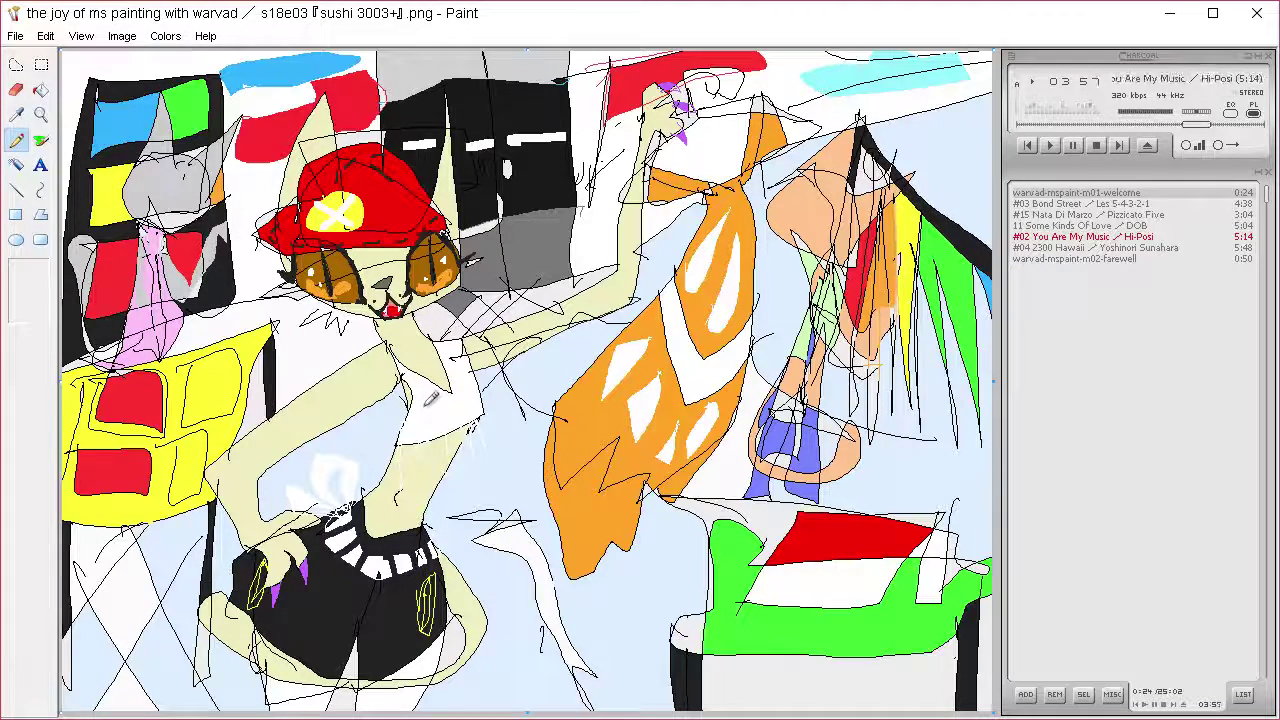
pyautogui.moveTo(412, 426)
pyautogui.mouseDown()
pyautogui.moveTo(477, 409)
pyautogui.moveTo(482, 379)
pyautogui.moveTo(423, 393)
pyautogui.moveTo(427, 411)
pyautogui.moveTo(472, 400)
pyautogui.mouseUp()
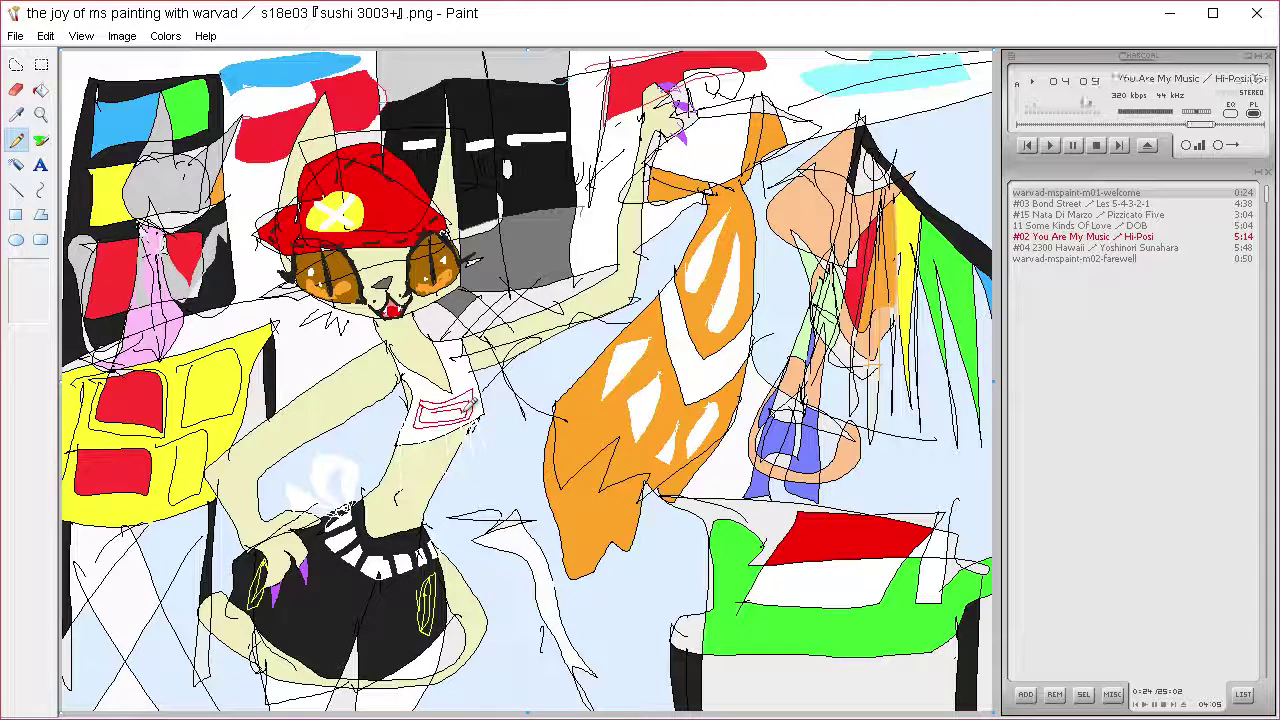
pyautogui.click(41, 90)
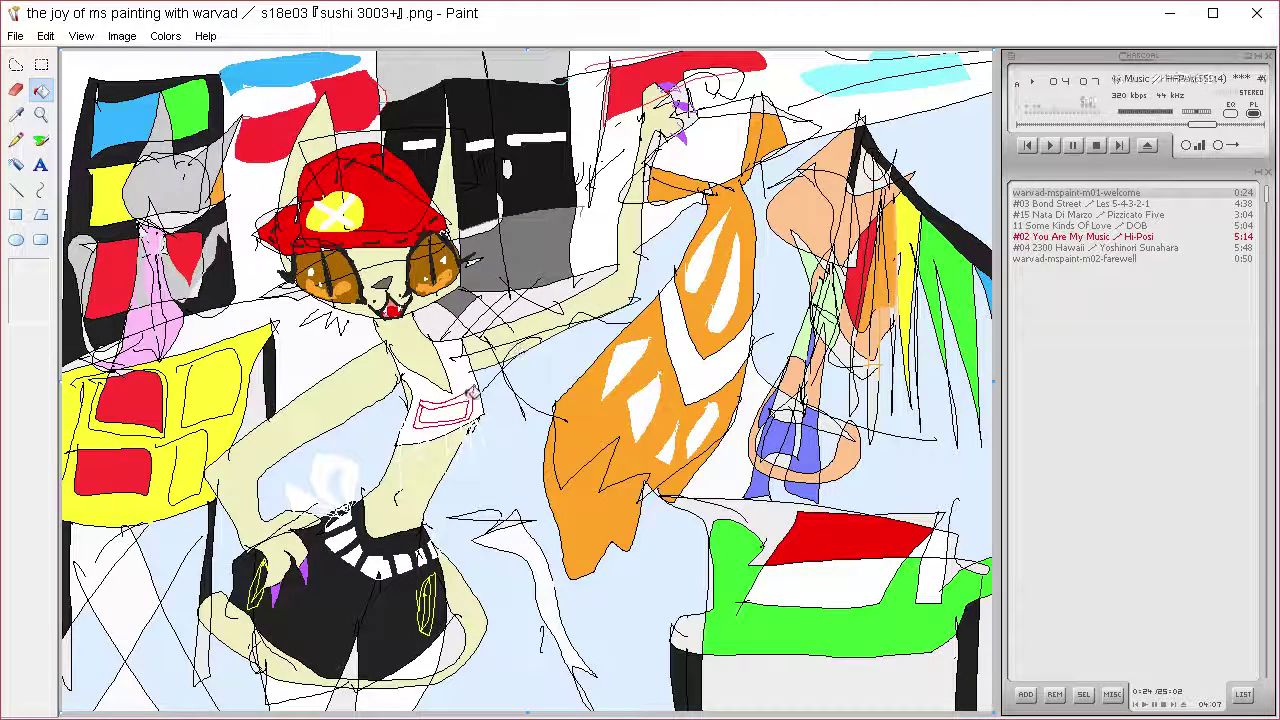
pyautogui.click(440, 397)
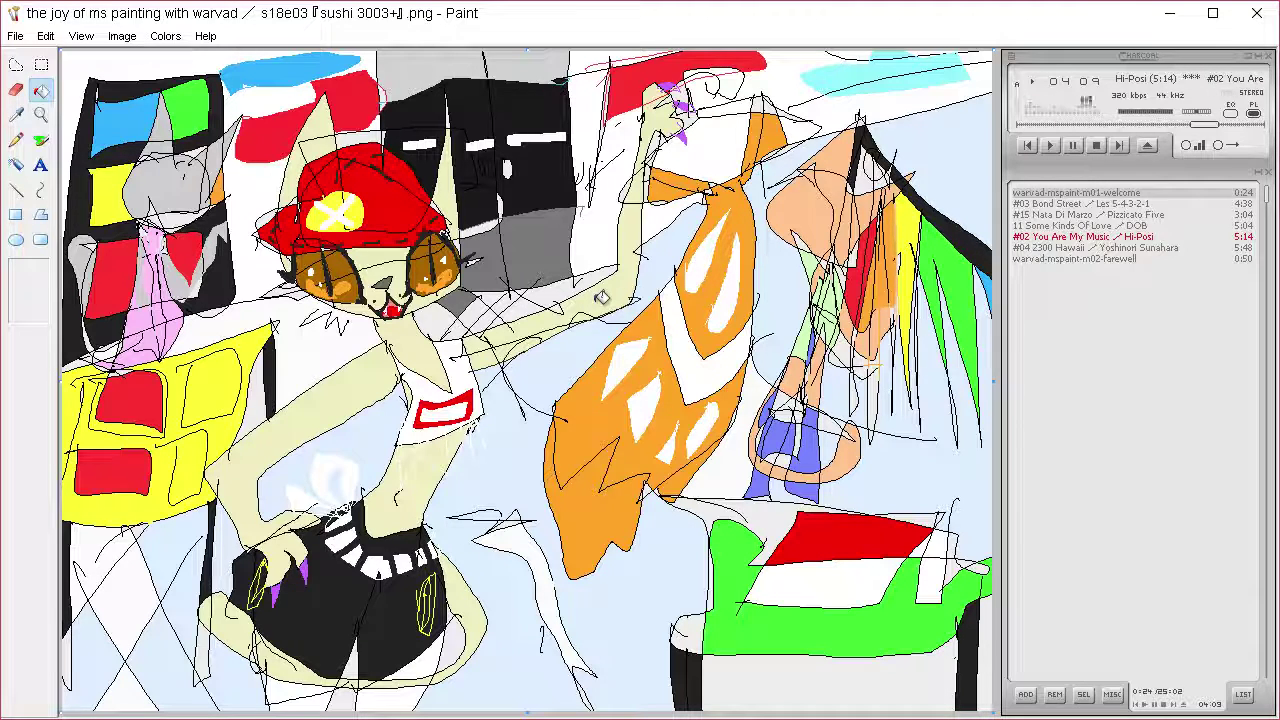
# Pencil a diagonal stripe from the strap through the red rectangle to the top's hem and fill it with red
pyautogui.click(15, 140)
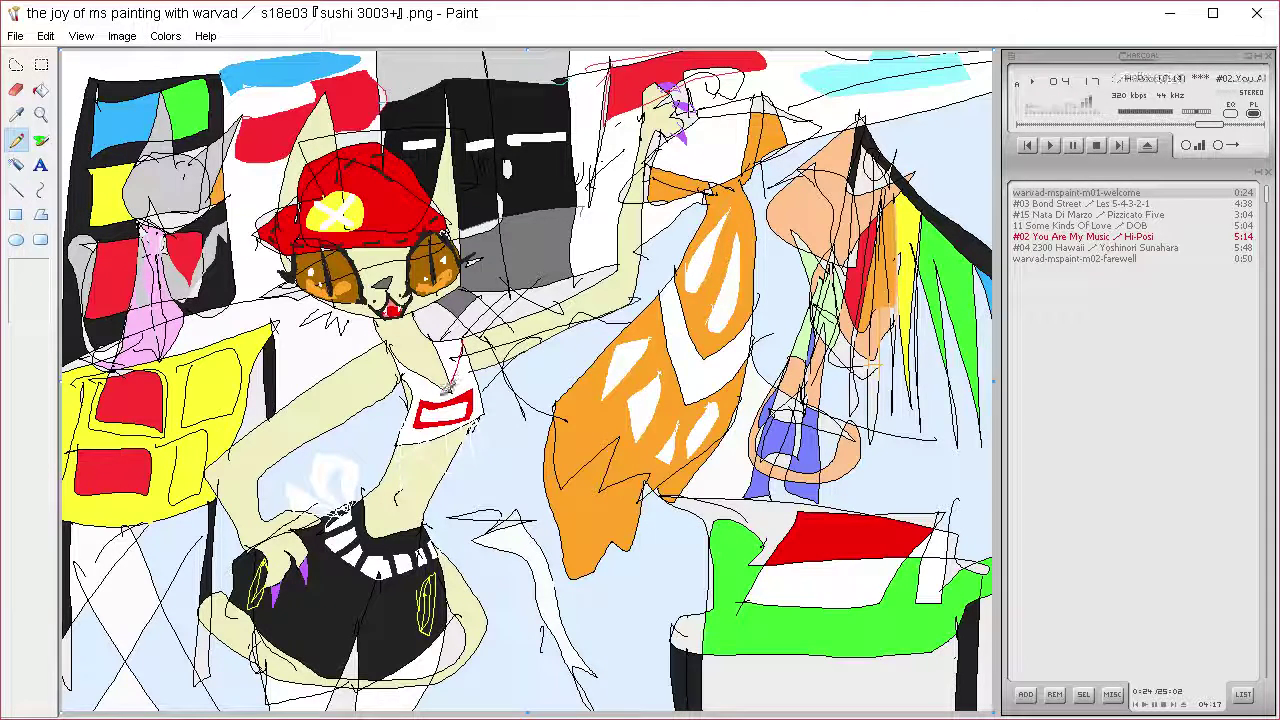
pyautogui.moveTo(424, 443); pyautogui.dragTo(436, 422)
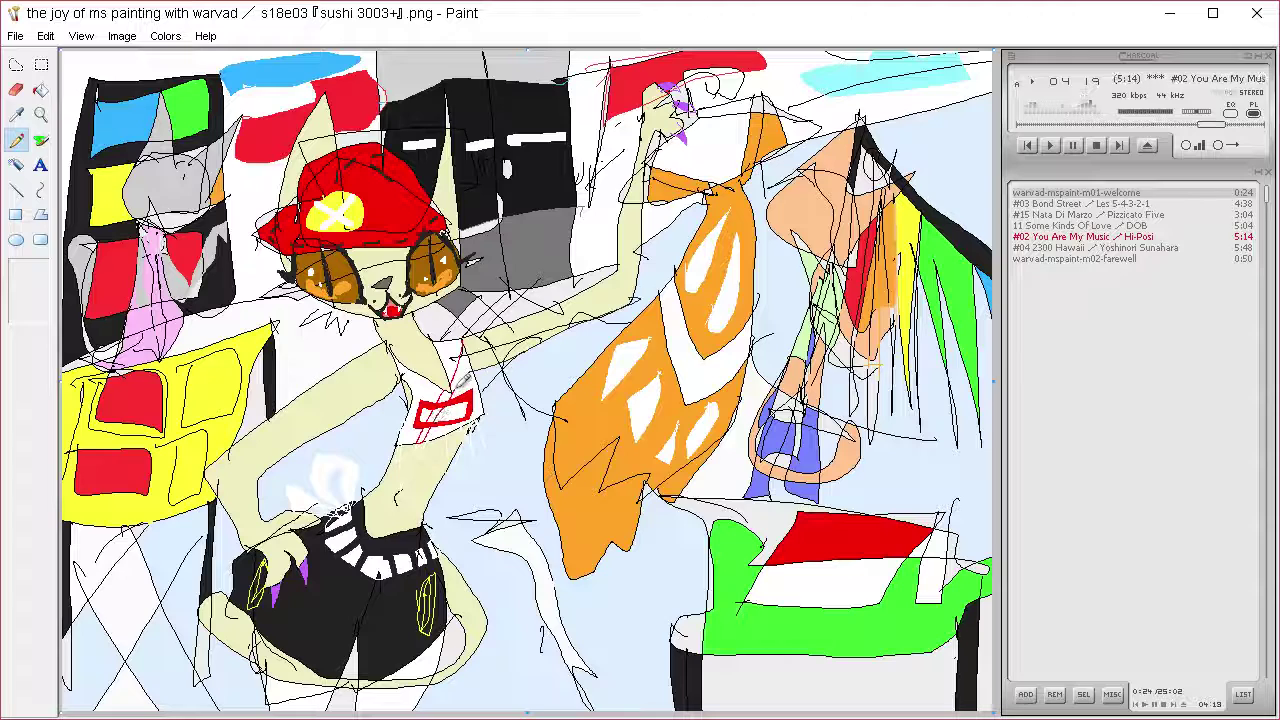
pyautogui.click(41, 90)
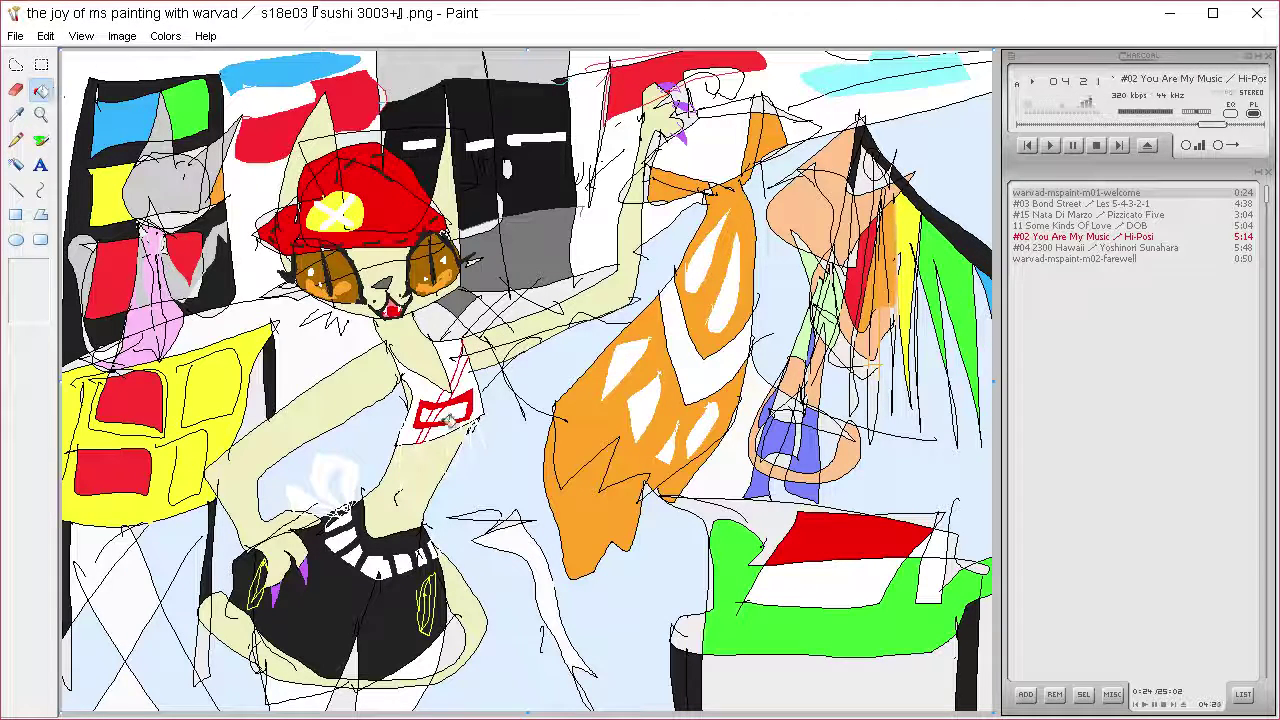
pyautogui.moveTo(448, 421)
pyautogui.mouseDown()
pyautogui.moveTo(459, 352)
pyautogui.moveTo(462, 377)
pyautogui.moveTo(498, 324)
pyautogui.mouseUp()
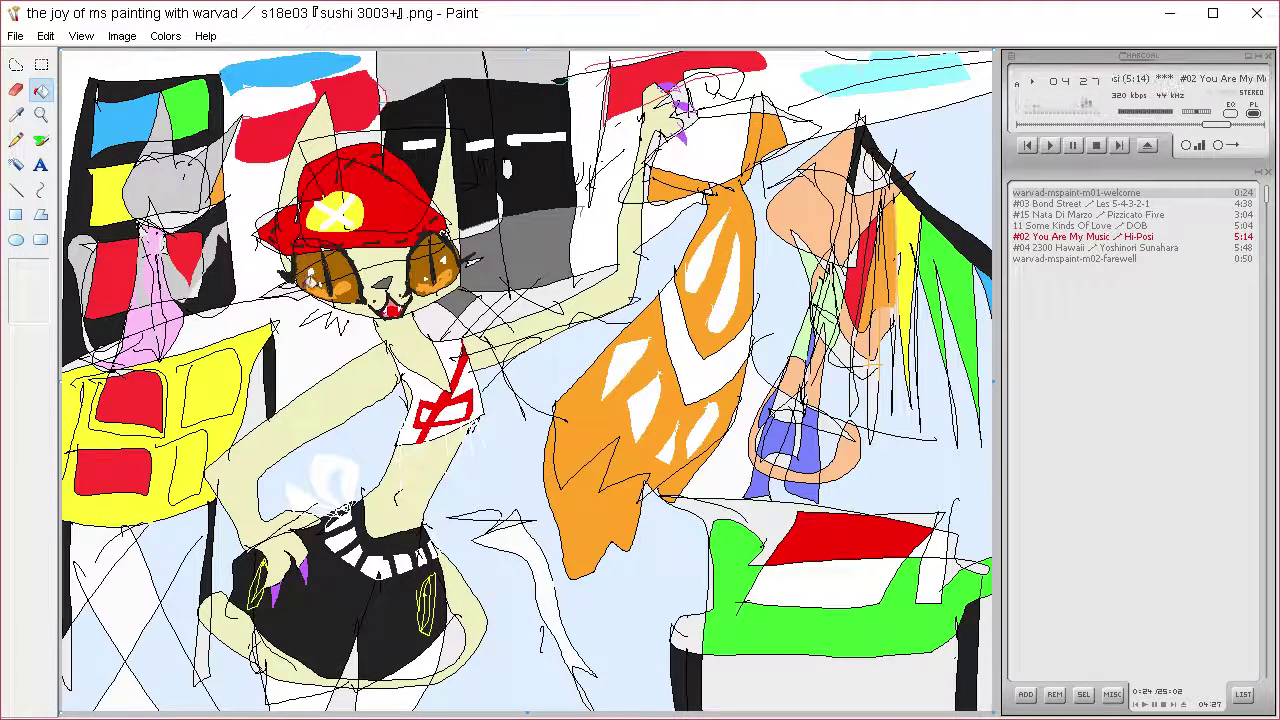
# Sample white from the cat's top and brush white edging along its shoulders and neckline
pyautogui.click(16, 113)
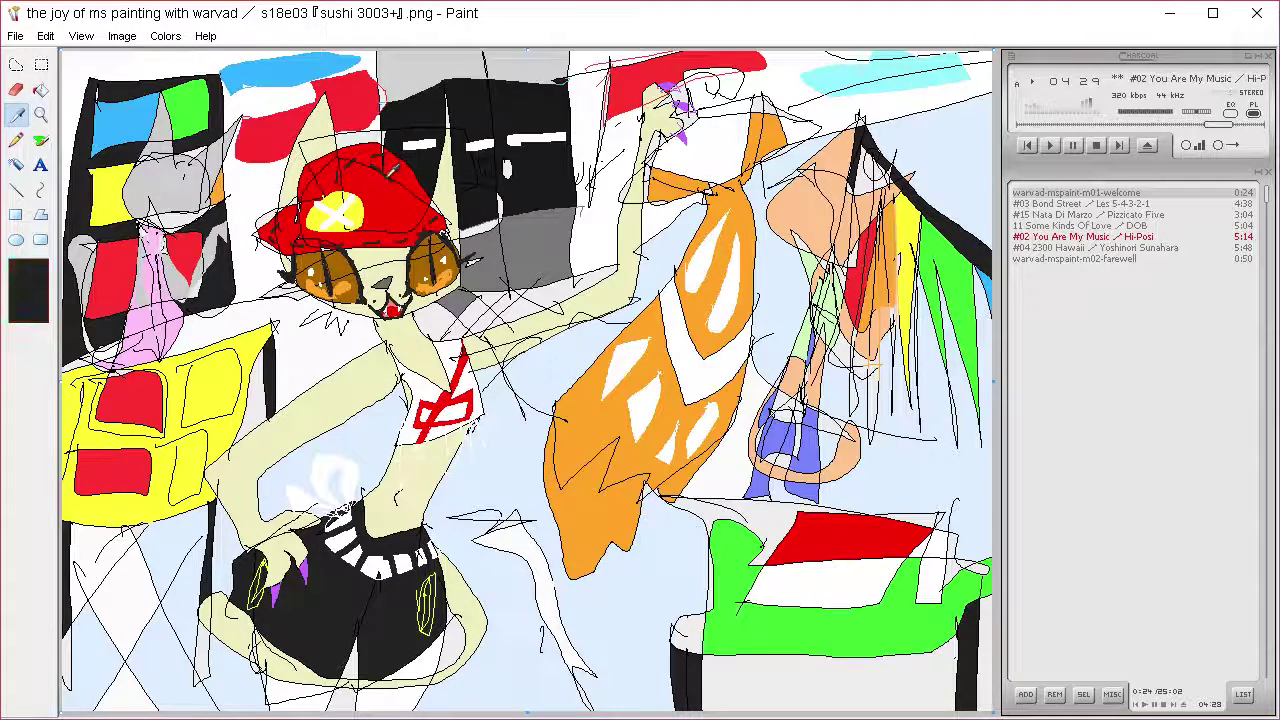
pyautogui.click(40, 140)
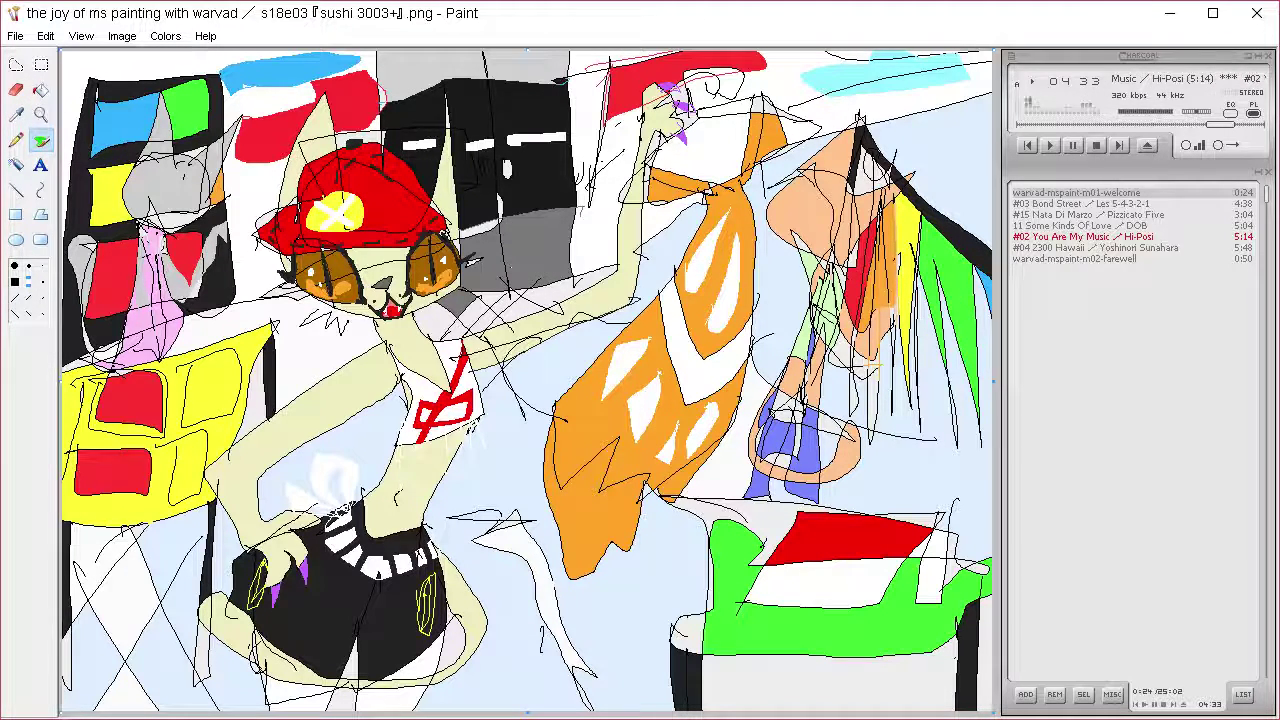
pyautogui.click(16, 114)
pyautogui.click(399, 372)
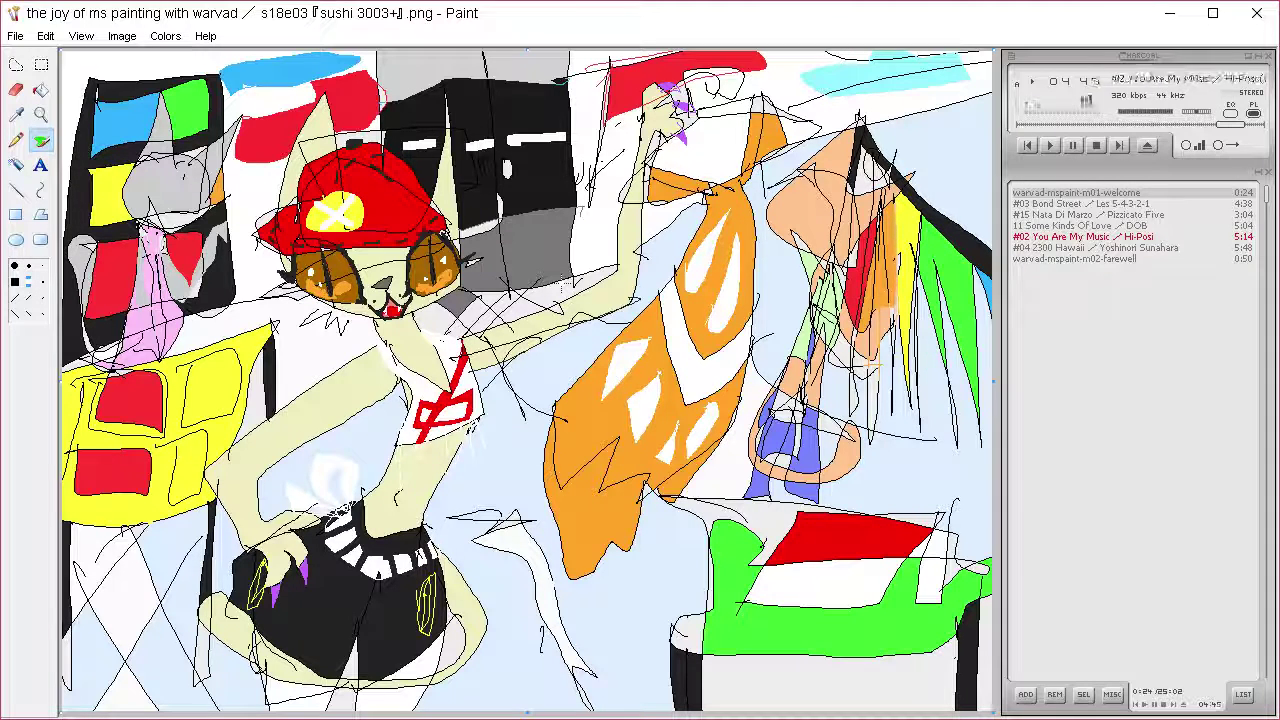
# Pencil crossing black diagonal lines on the pale area beneath the green counter
pyautogui.click(16, 115)
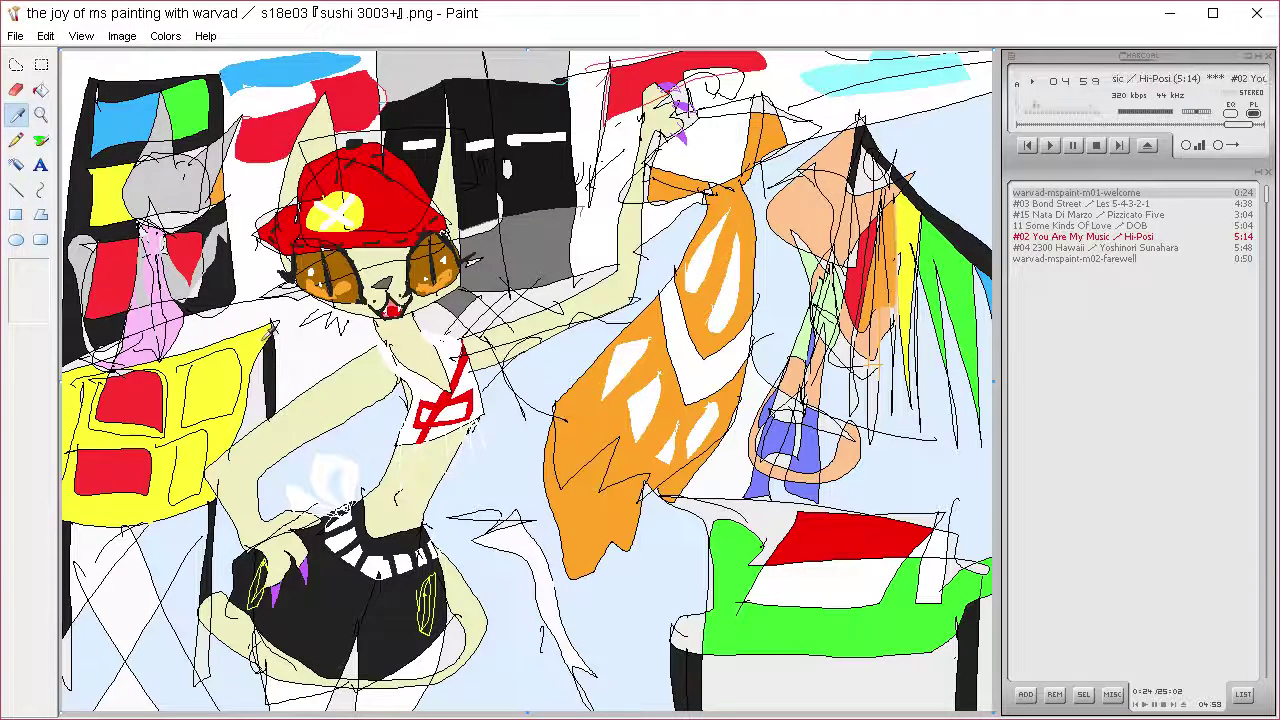
pyautogui.click(16, 140)
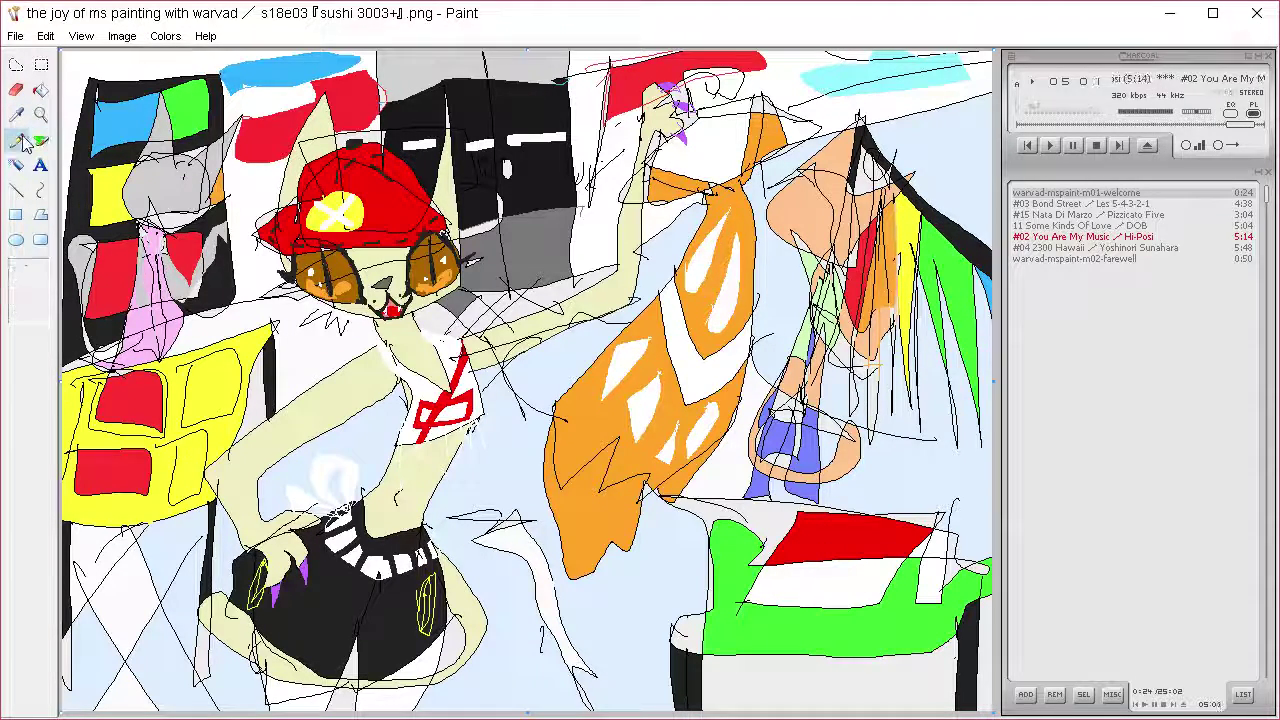
pyautogui.moveTo(836, 654); pyautogui.dragTo(947, 710)
pyautogui.moveTo(797, 648); pyautogui.dragTo(740, 710)
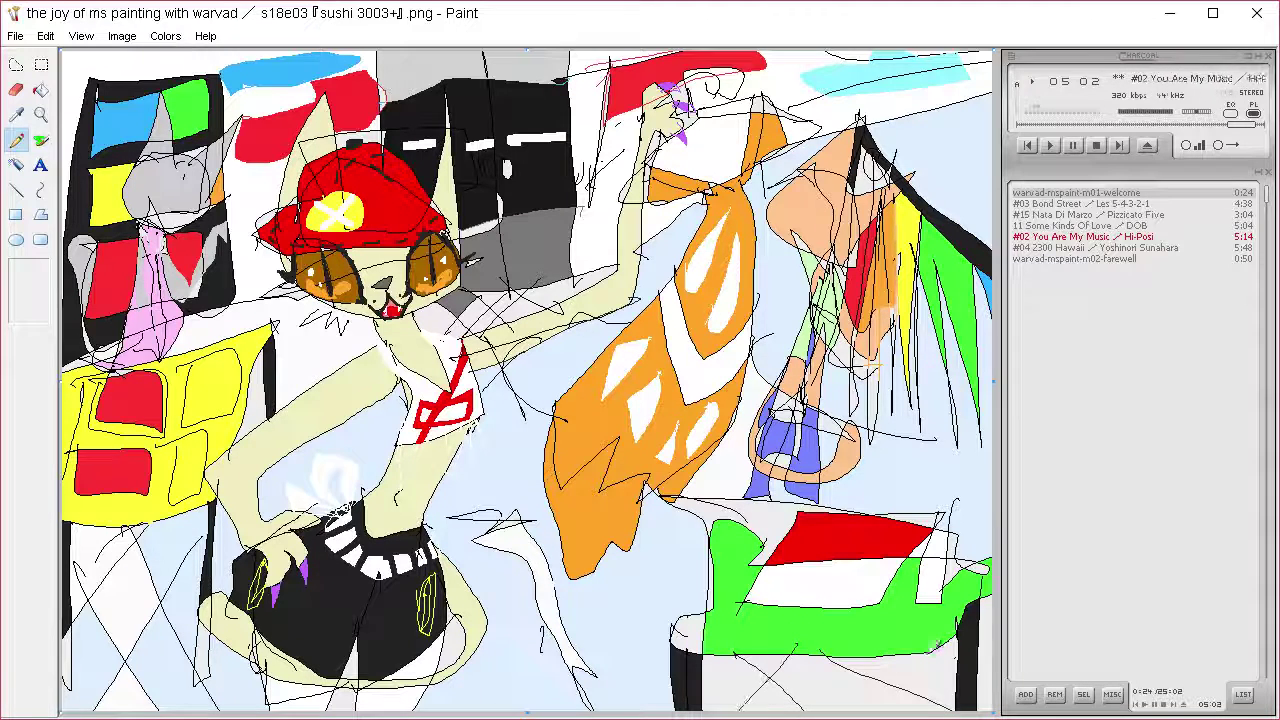
pyautogui.moveTo(941, 650); pyautogui.dragTo(868, 710)
# Pencil long black lines across the background above the green counter, undoing the stroke beside the large orange shape
pyautogui.moveTo(706, 506)
pyautogui.mouseDown()
pyautogui.moveTo(810, 268)
pyautogui.moveTo(804, 342)
pyautogui.mouseUp()
pyautogui.moveTo(742, 236)
pyautogui.mouseDown()
pyautogui.moveTo(930, 352)
pyautogui.moveTo(760, 256)
pyautogui.moveTo(794, 315)
pyautogui.mouseUp()
pyautogui.hotkey('ctrl', 'z')
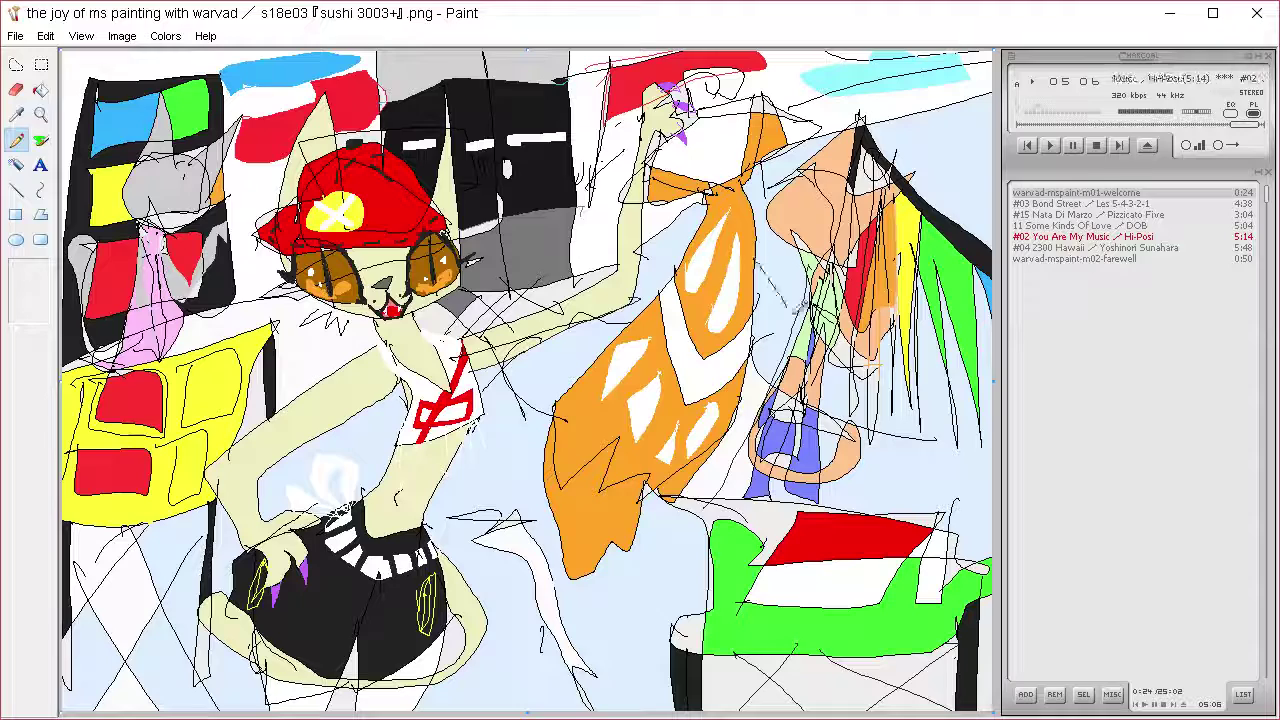
pyautogui.moveTo(840, 500); pyautogui.dragTo(1022, 416)
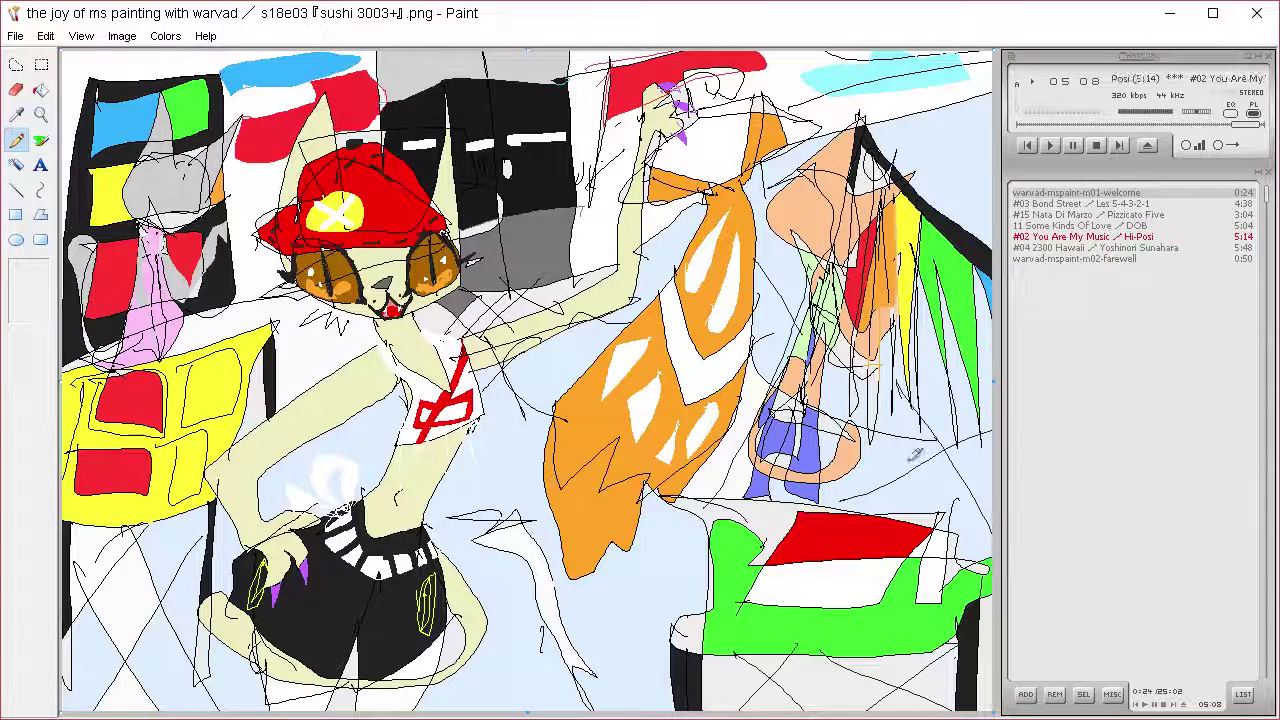
# Pencil small white star marks along the zigzag edge, upper section and top strap of the large orange shape
pyautogui.click(24, 114)
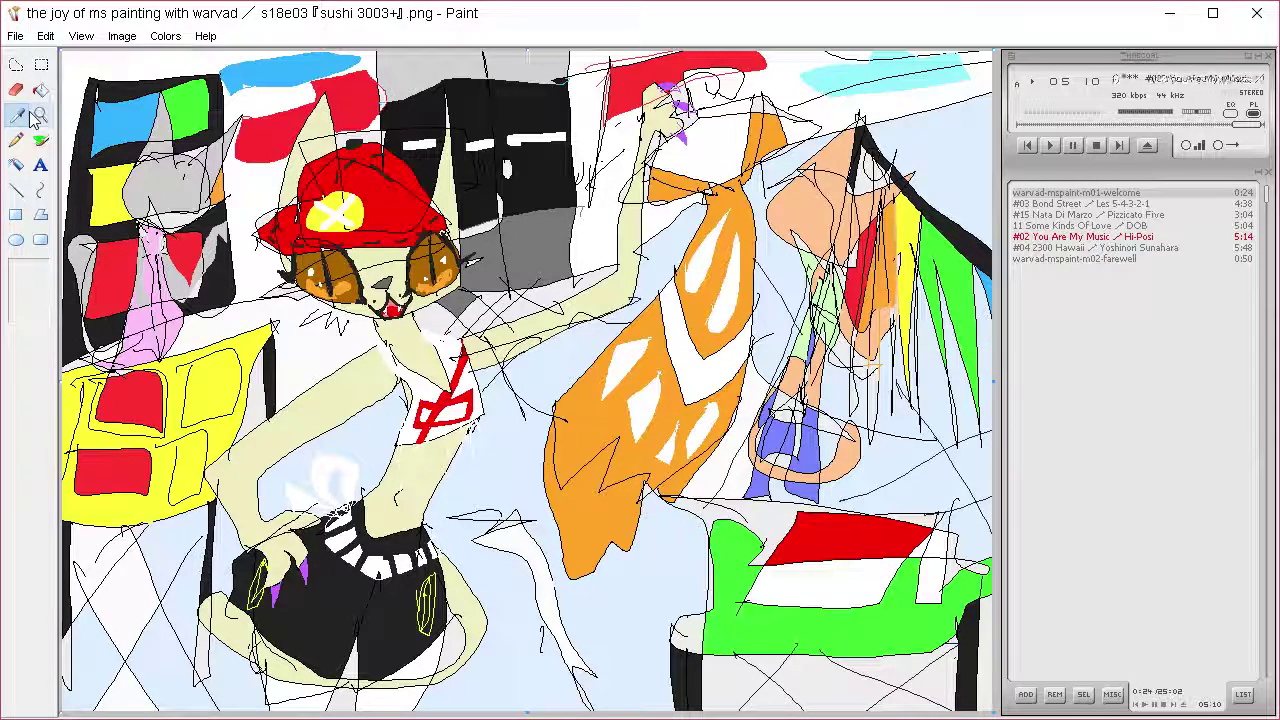
pyautogui.click(670, 341)
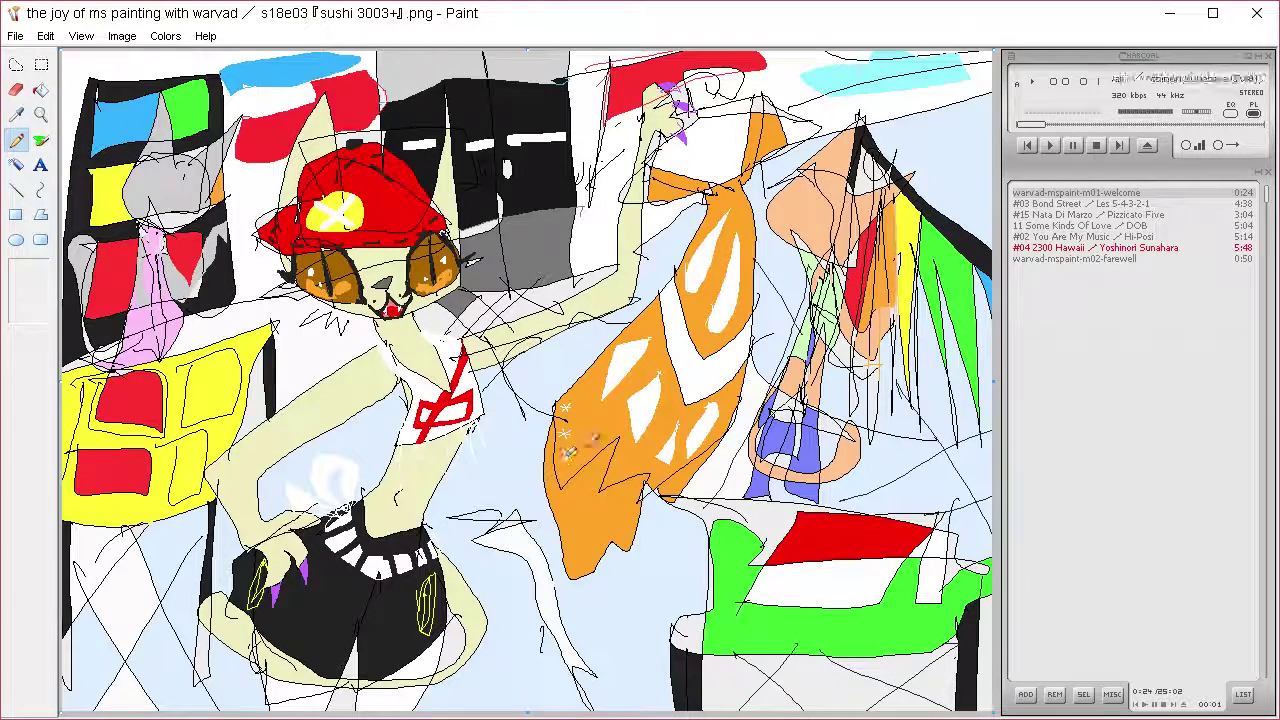
pyautogui.moveTo(590, 443); pyautogui.dragTo(590, 456)
pyautogui.moveTo(584, 446)
pyautogui.mouseDown()
pyautogui.moveTo(596, 453)
pyautogui.moveTo(584, 453)
pyautogui.mouseUp()
pyautogui.moveTo(608, 431); pyautogui.dragTo(614, 440)
pyautogui.moveTo(614, 433)
pyautogui.mouseDown()
pyautogui.moveTo(643, 423)
pyautogui.moveTo(628, 452)
pyautogui.mouseUp()
pyautogui.moveTo(622, 442)
pyautogui.mouseDown()
pyautogui.moveTo(634, 468)
pyautogui.moveTo(666, 462)
pyautogui.moveTo(672, 480)
pyautogui.mouseUp()
pyautogui.moveTo(677, 472); pyautogui.dragTo(676, 483)
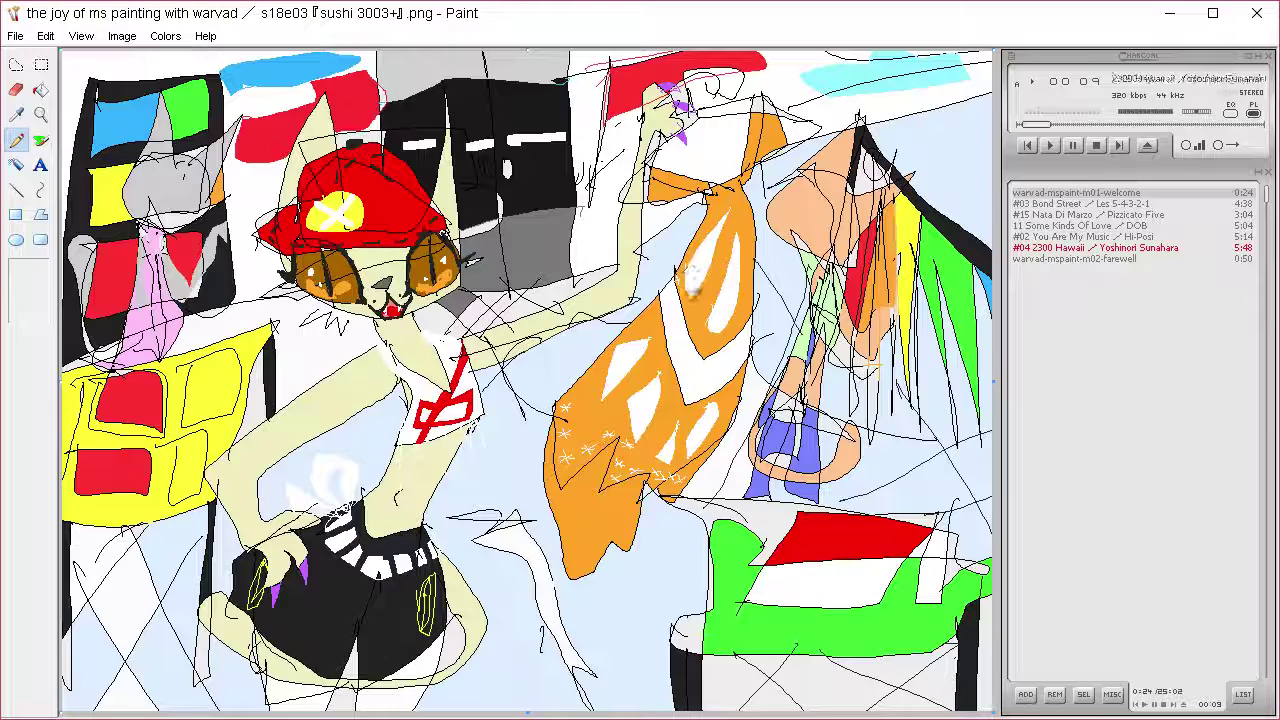
pyautogui.moveTo(680, 296)
pyautogui.mouseDown()
pyautogui.moveTo(700, 330)
pyautogui.moveTo(729, 338)
pyautogui.moveTo(760, 299)
pyautogui.mouseUp()
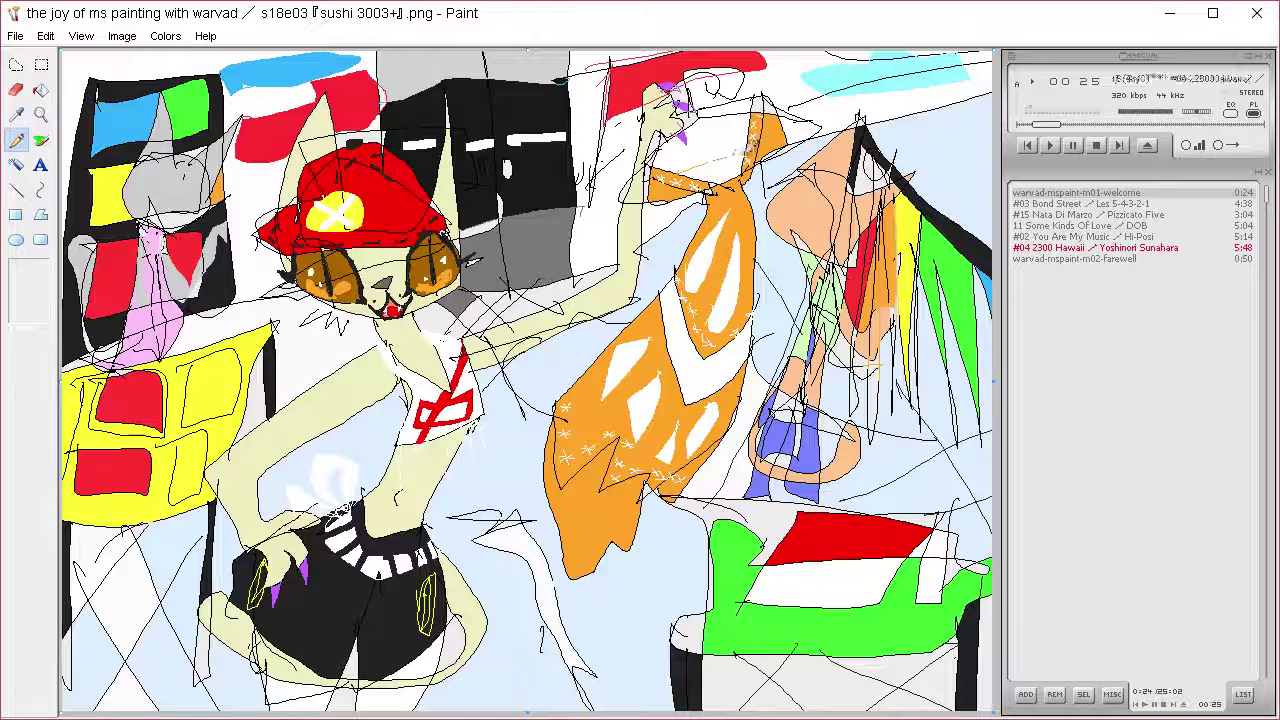
# Sample the large shape's orange and mix a darker custom shade of it for the pencil
pyautogui.click(41, 90)
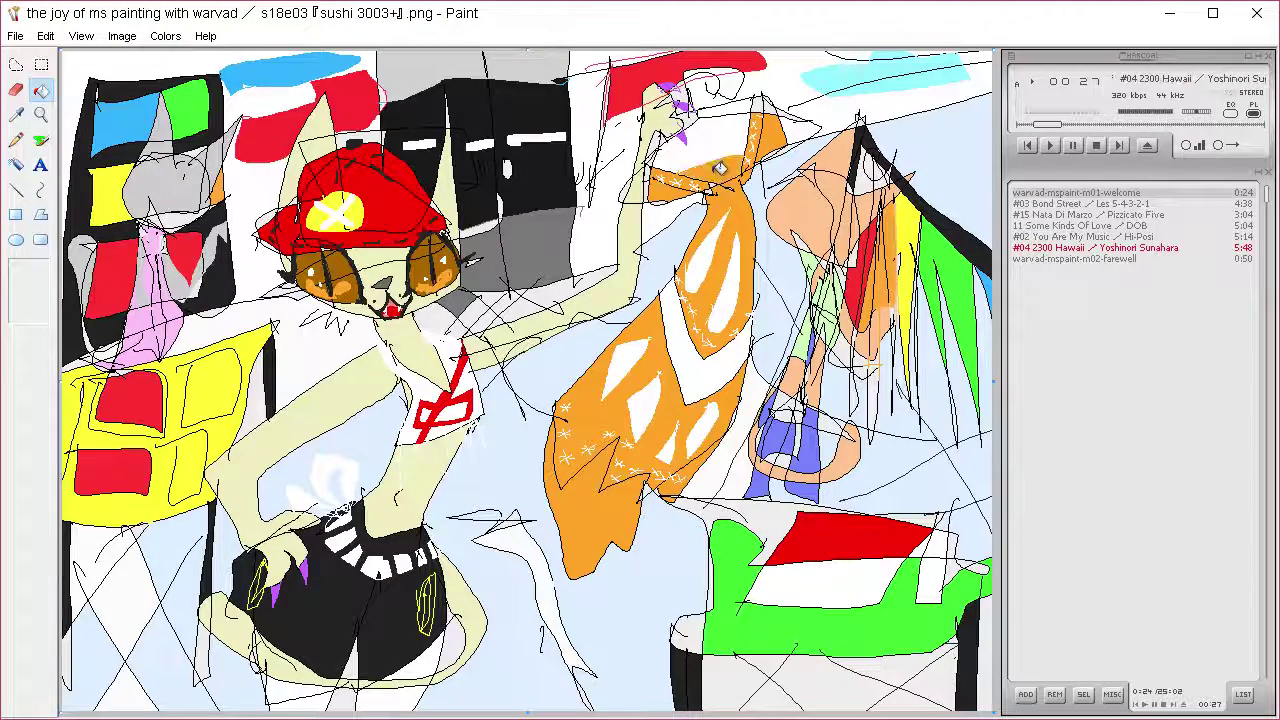
pyautogui.click(16, 116)
pyautogui.click(600, 420)
pyautogui.click(165, 36)
pyautogui.click(183, 58)
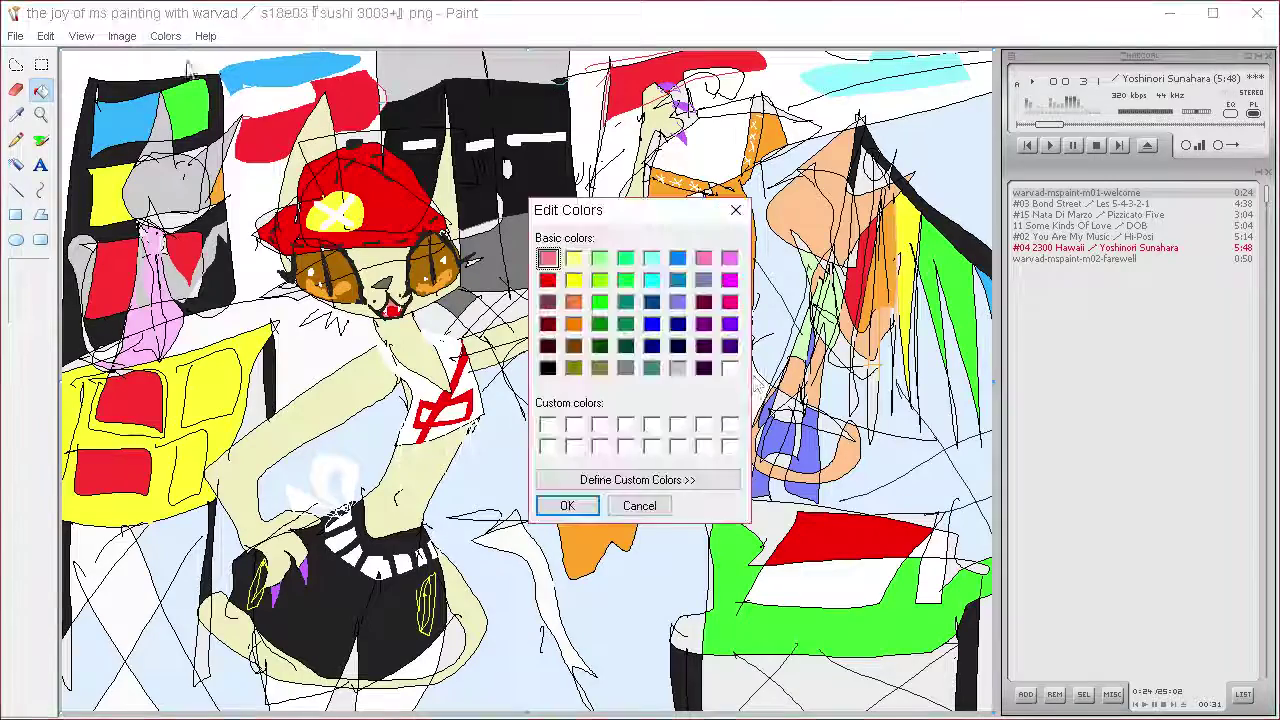
pyautogui.click(710, 480)
pyautogui.click(955, 348)
pyautogui.click(567, 505)
pyautogui.click(22, 144)
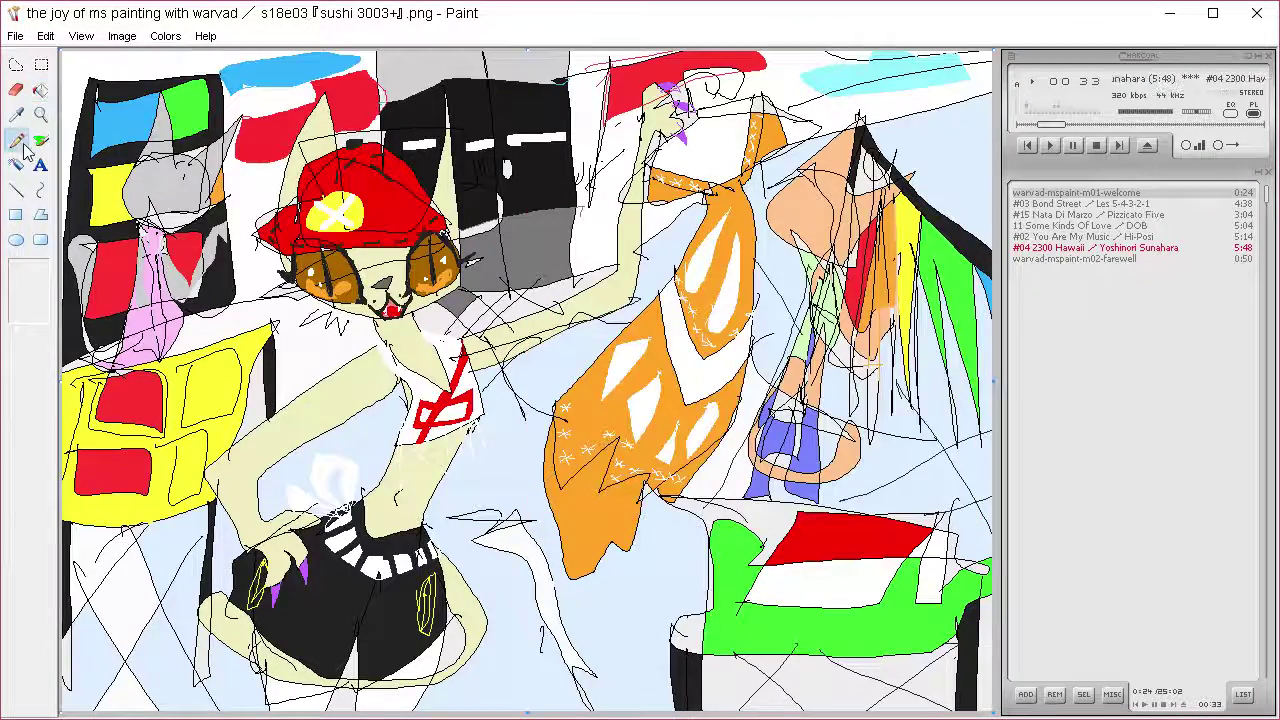
# Pencil a dividing line inside the large orange shape's top opening and fill that area and the zigzag lower section with dark orange
pyautogui.moveTo(678, 170); pyautogui.dragTo(767, 147)
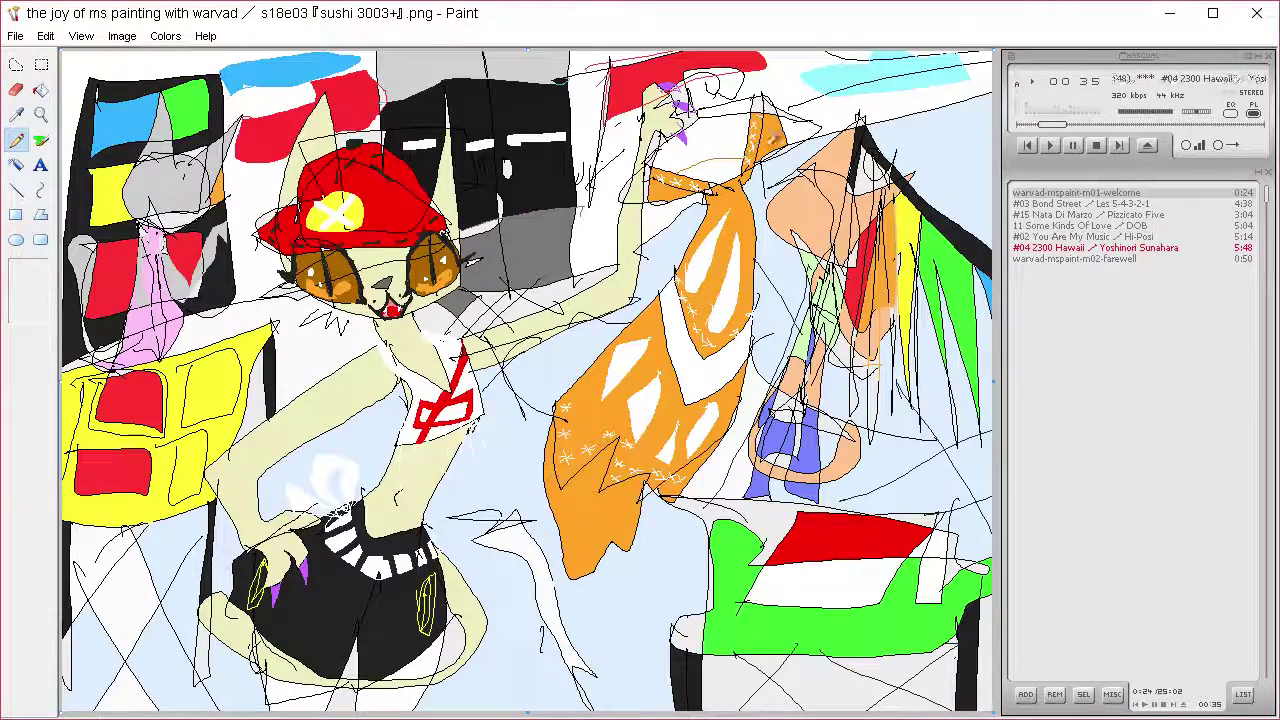
pyautogui.click(40, 89)
pyautogui.click(728, 169)
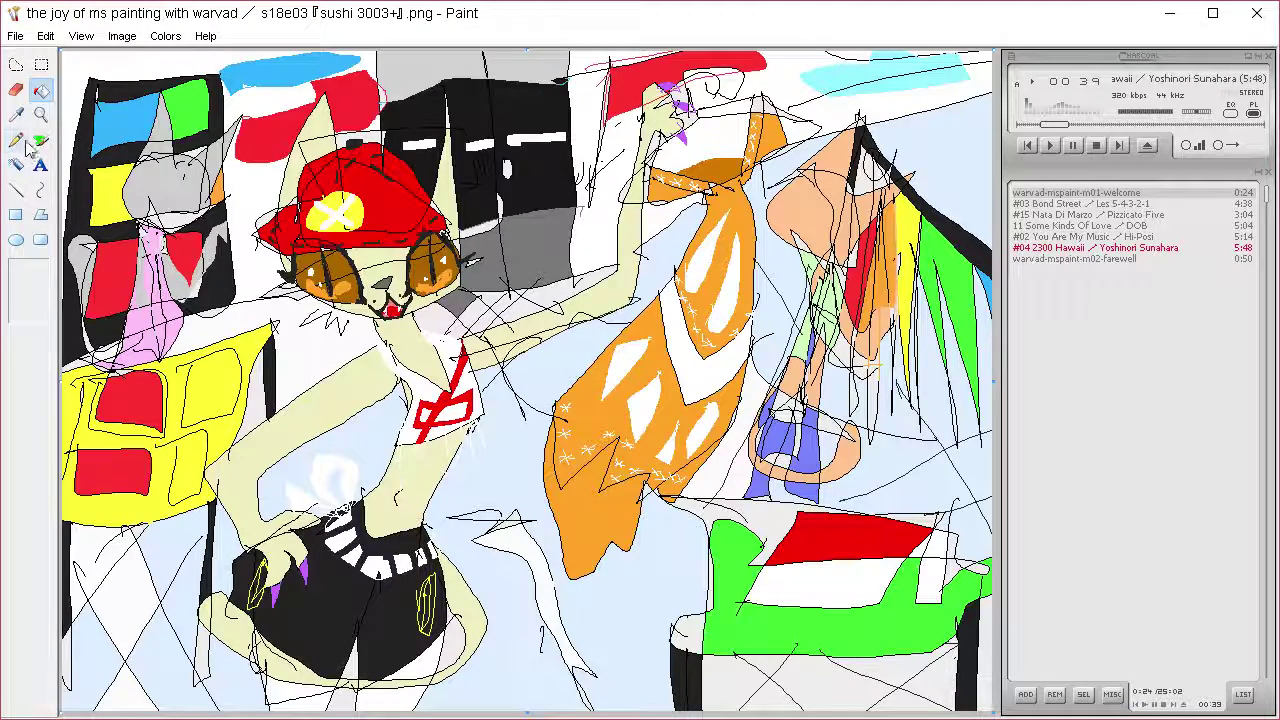
pyautogui.click(597, 506)
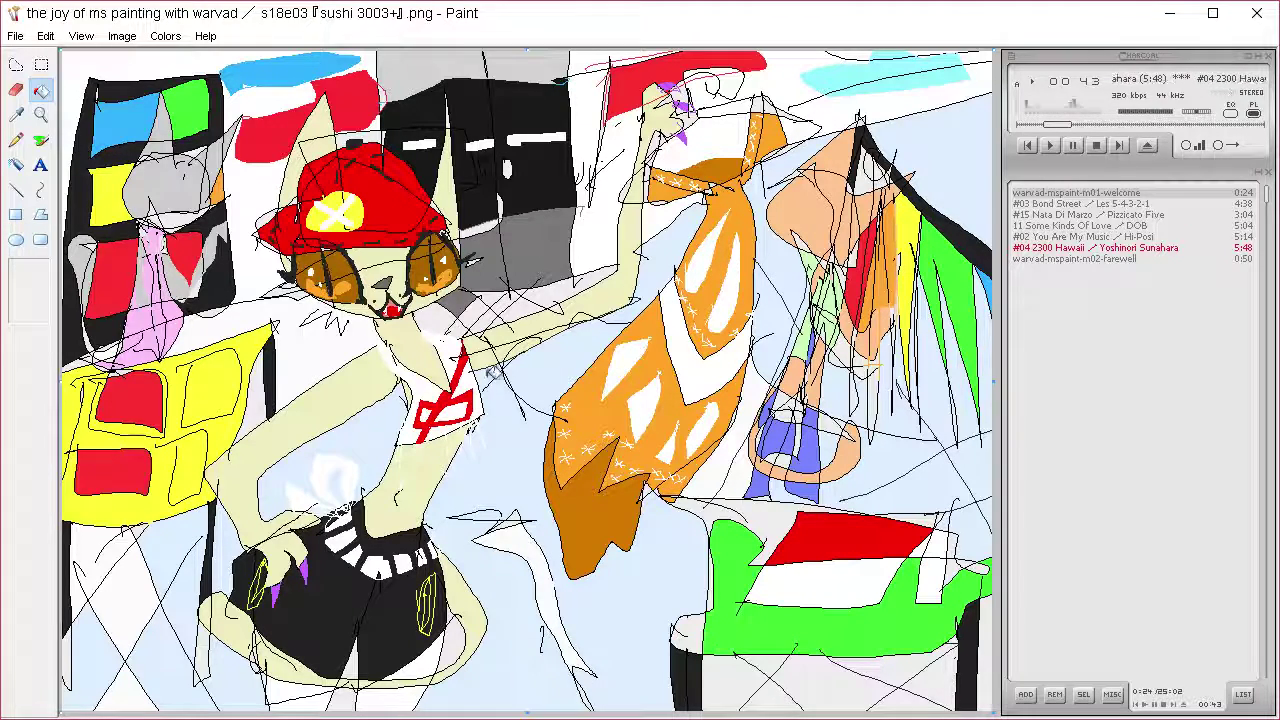
pyautogui.click(16, 140)
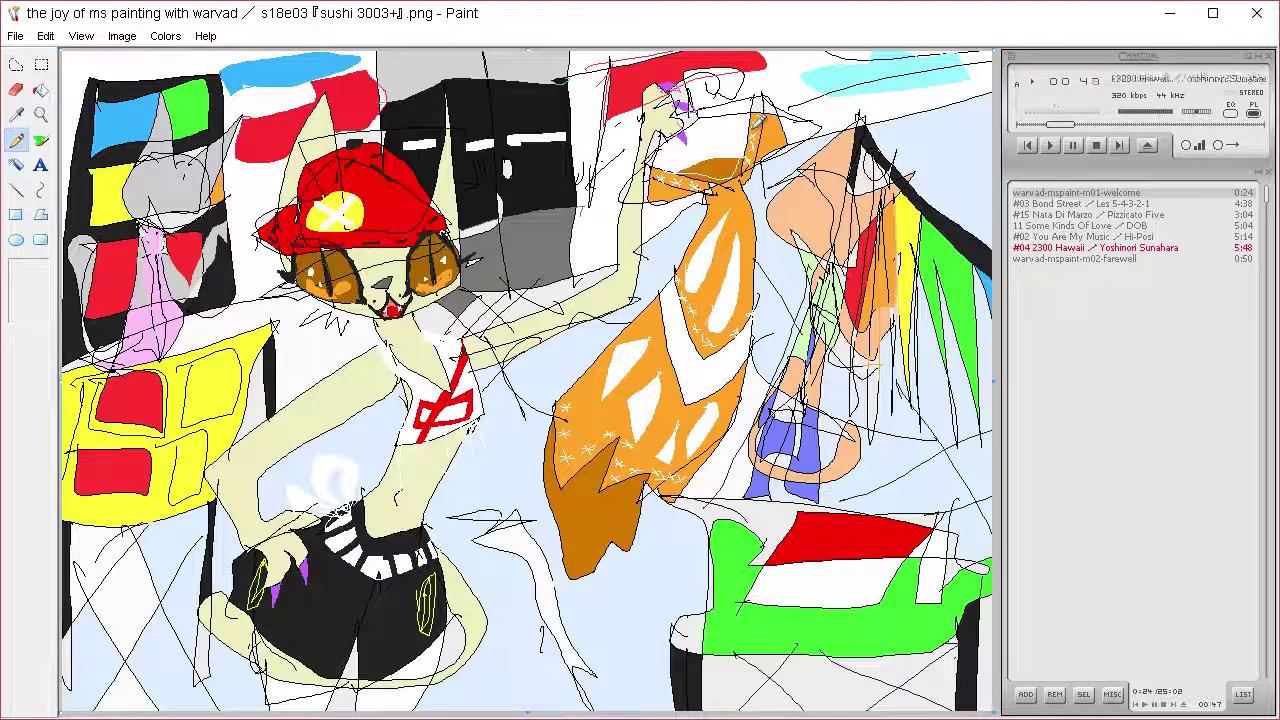
pyautogui.click(41, 90)
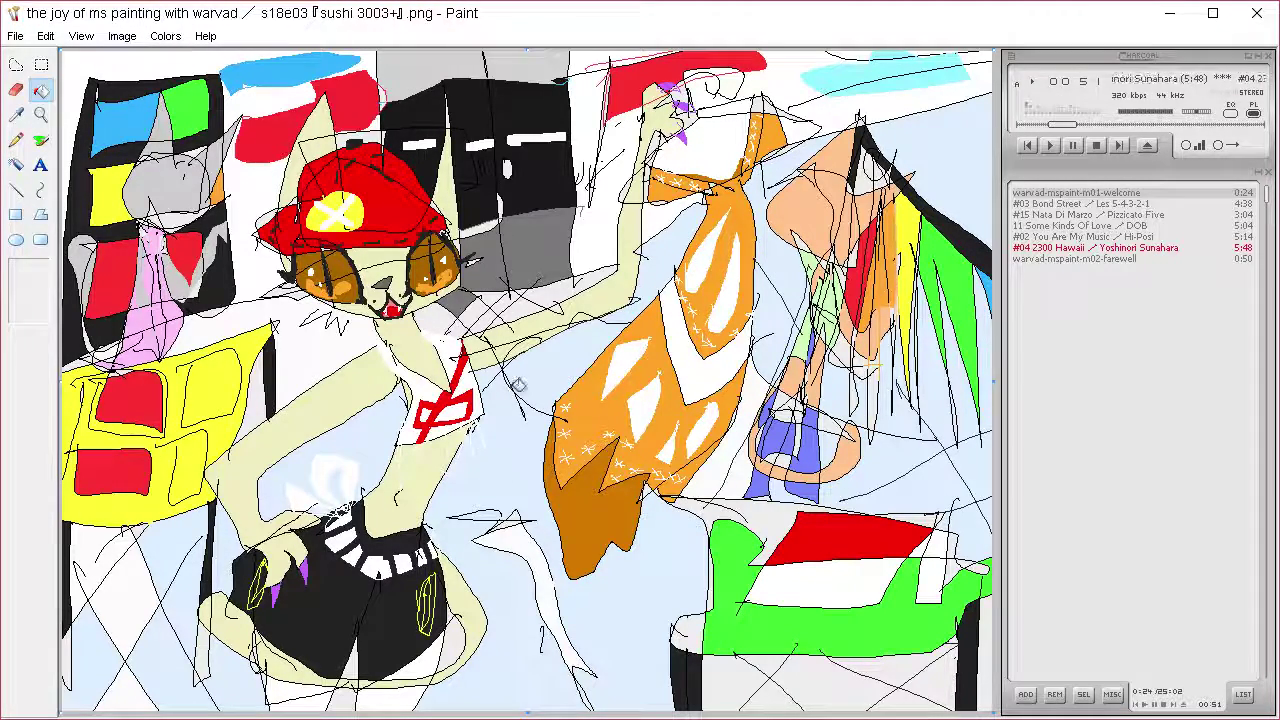
# Sample the cat's beige body colour and mix a darker custom shade of it
pyautogui.click(17, 115)
pyautogui.click(318, 391)
pyautogui.click(165, 36)
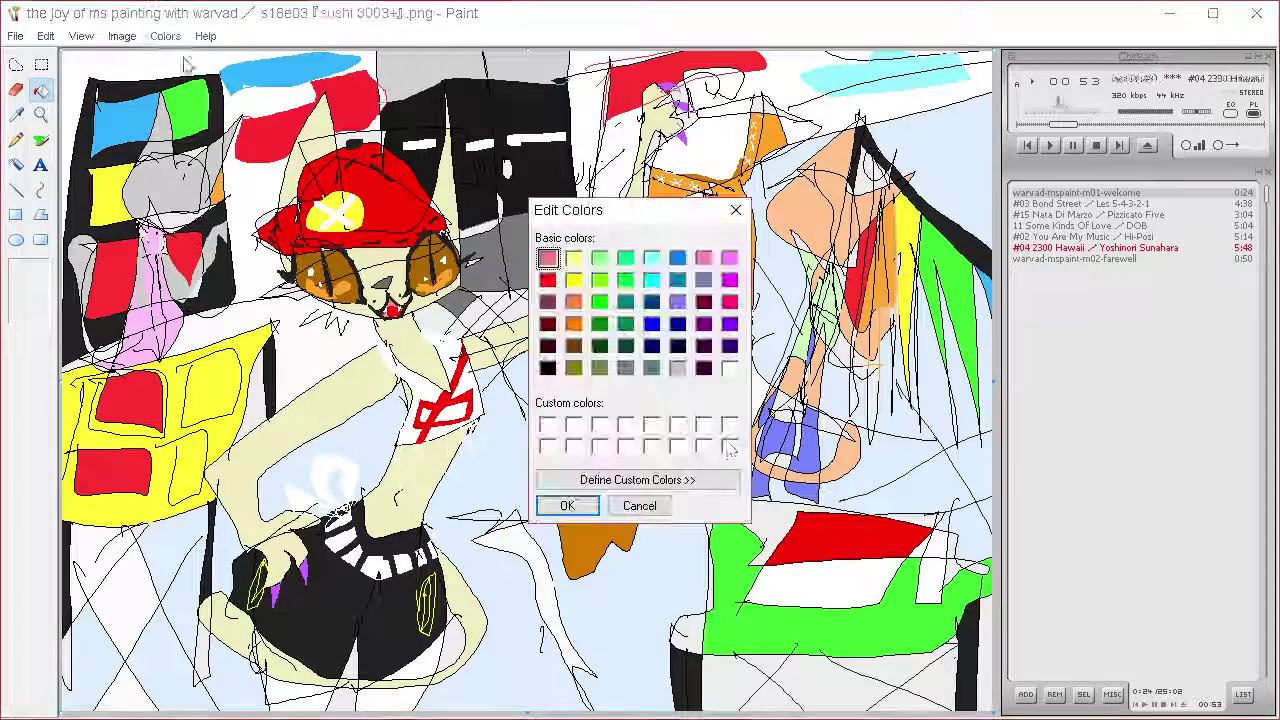
pyautogui.click(182, 55)
pyautogui.click(637, 480)
pyautogui.moveTo(965, 280); pyautogui.dragTo(965, 300)
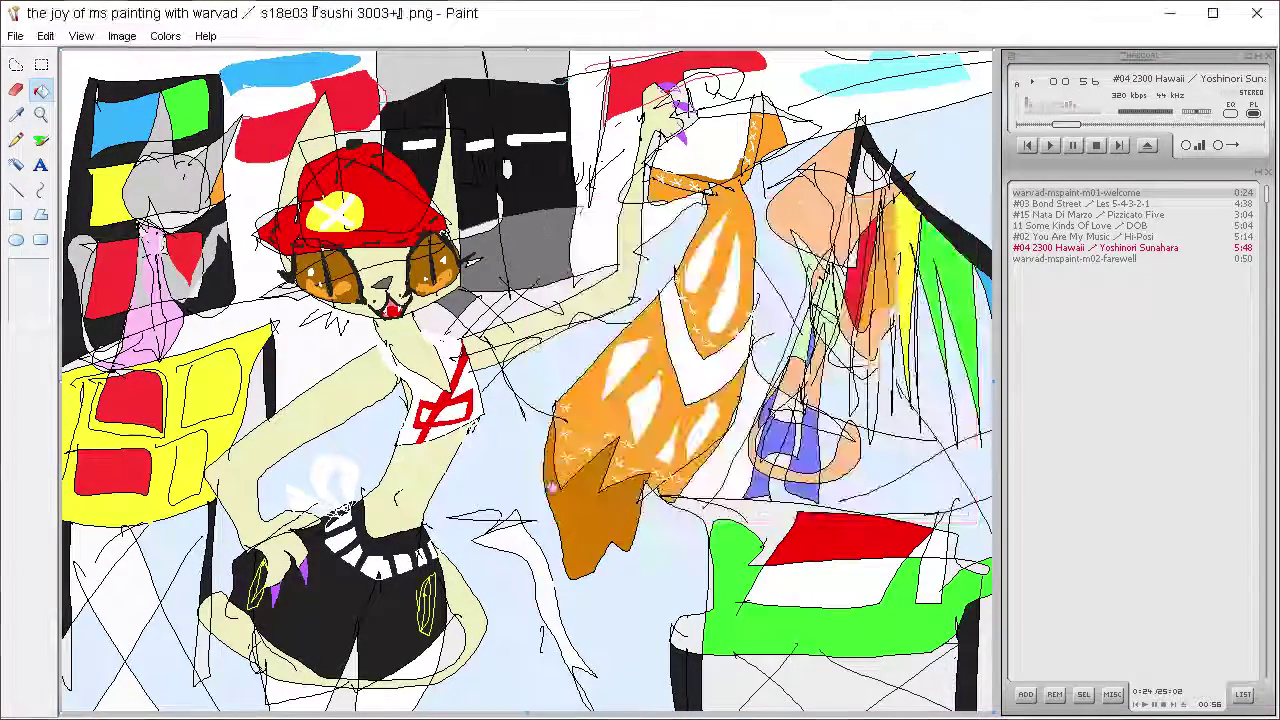
# Outline and fill darker beige shadows along the cat's neck, inside the shirt's V-neck and beneath the shirt hem
pyautogui.click(16, 140)
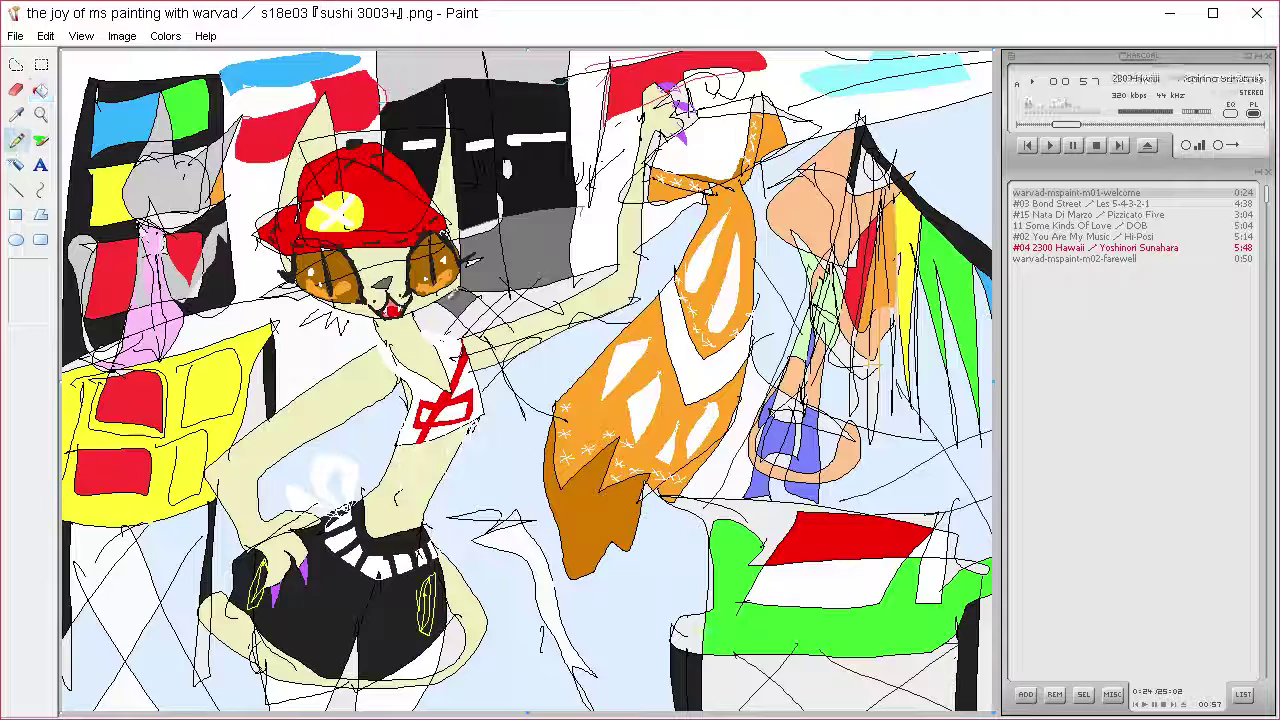
pyautogui.click(40, 90)
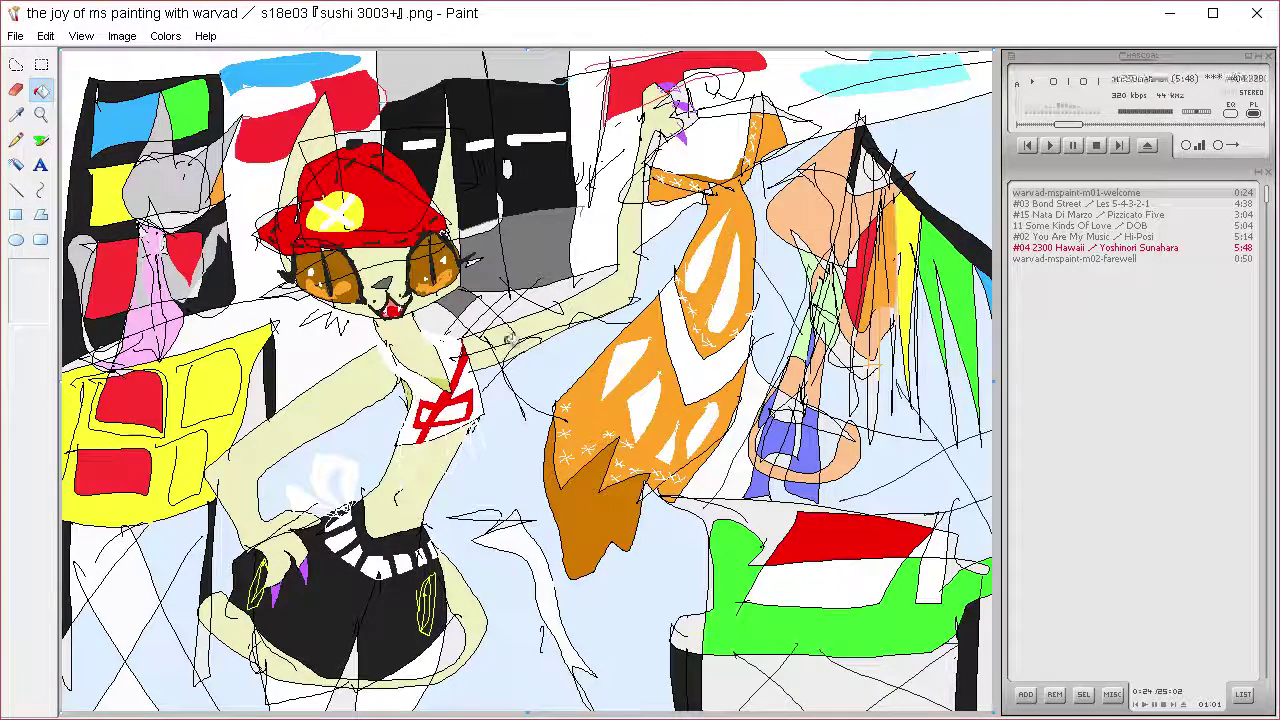
pyautogui.click(18, 142)
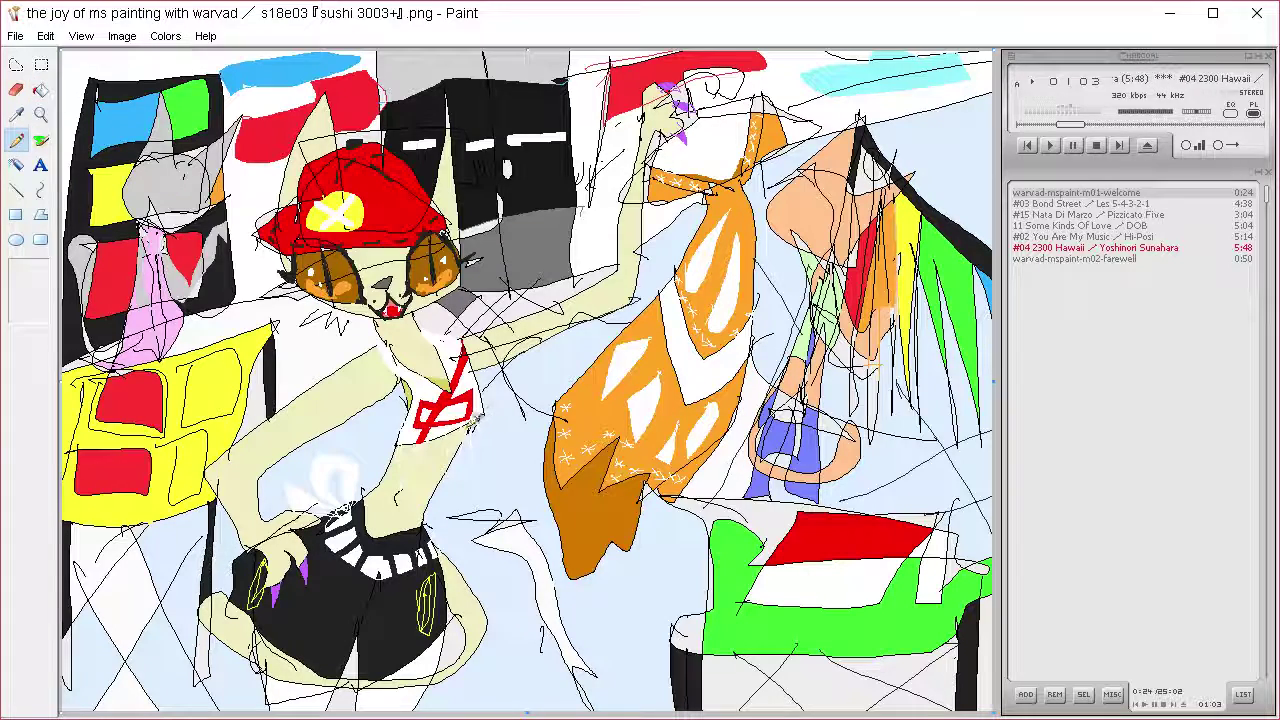
pyautogui.click(41, 90)
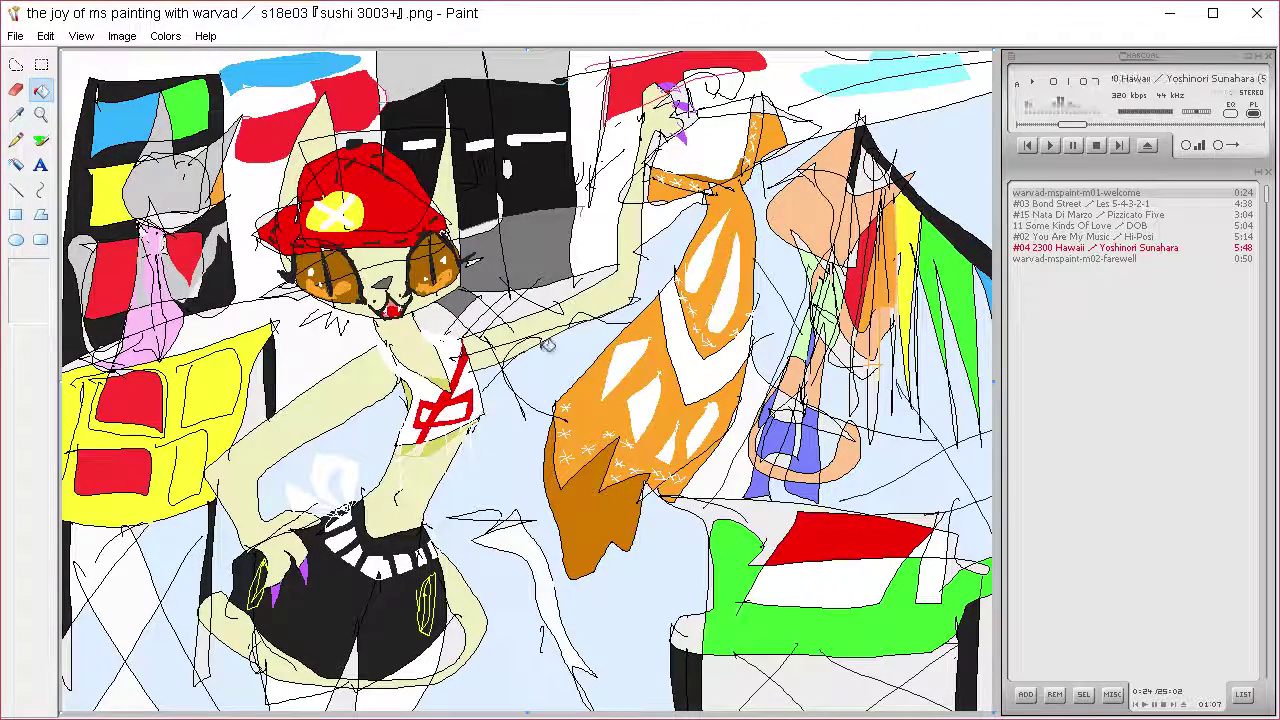
pyautogui.click(18, 142)
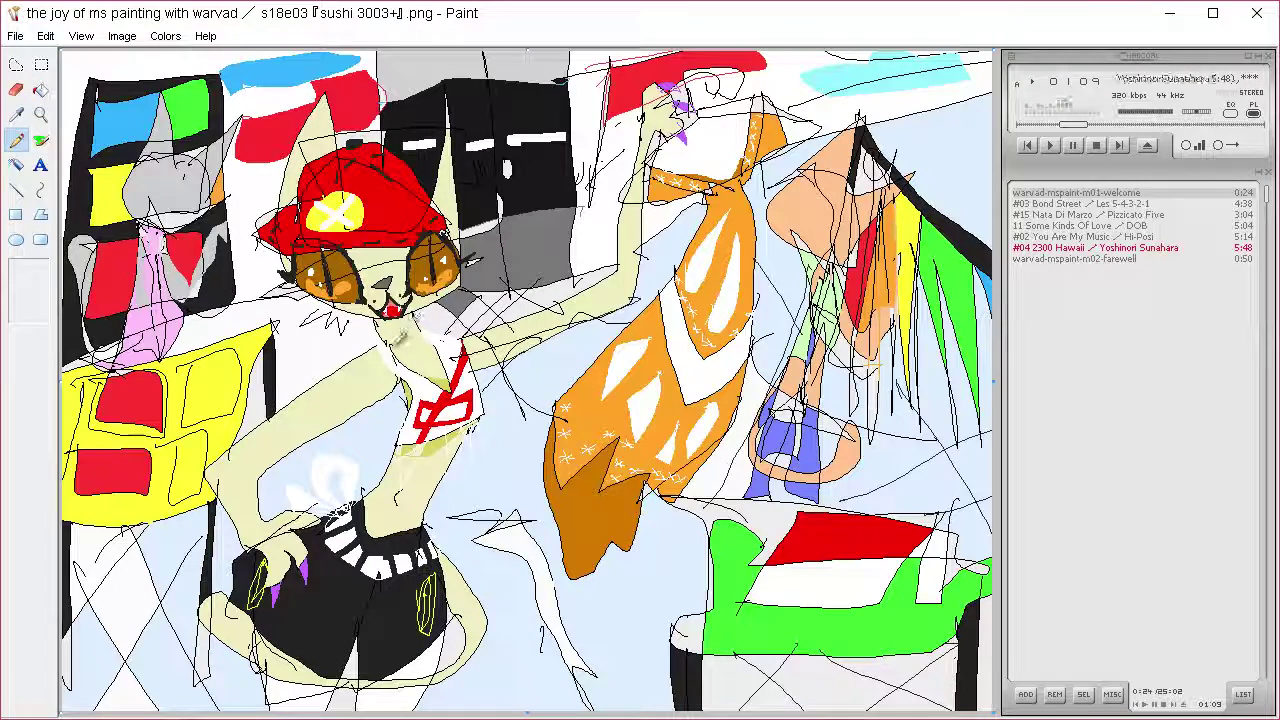
pyautogui.click(41, 90)
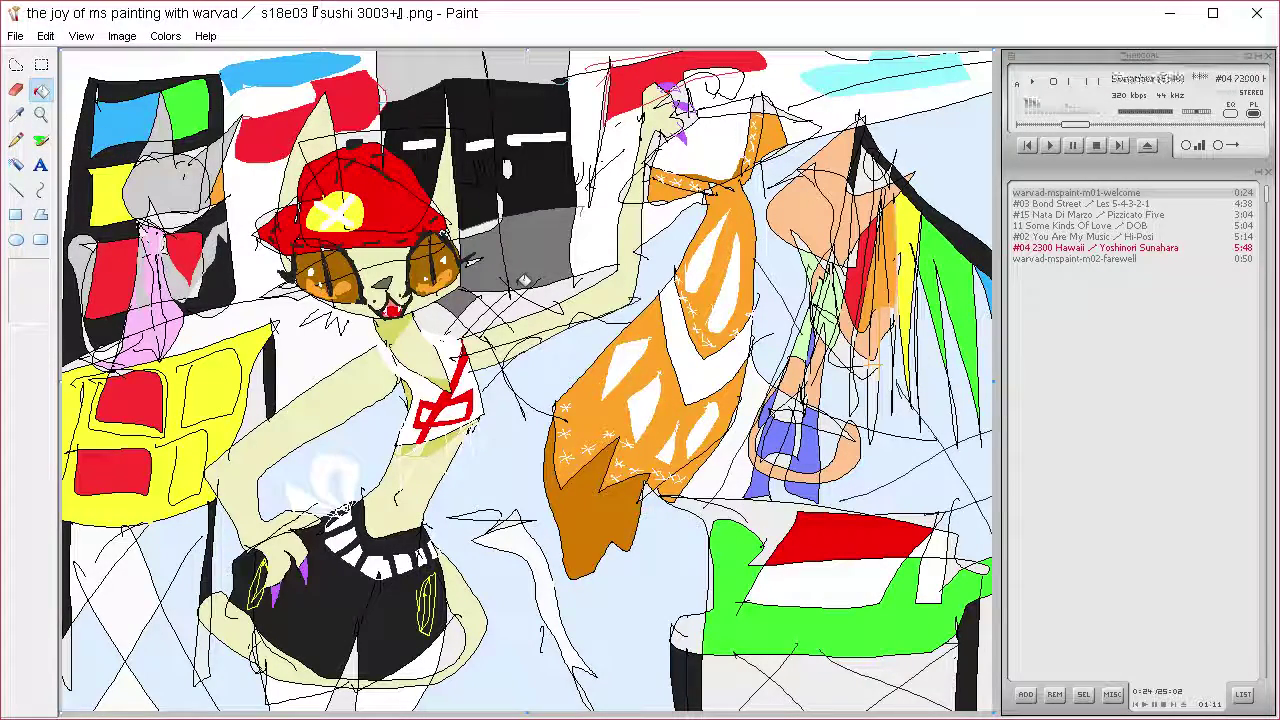
# Sample yellow from the counter and brush thin yellow strokes down the cat's neck and below the white shirt
pyautogui.click(18, 114)
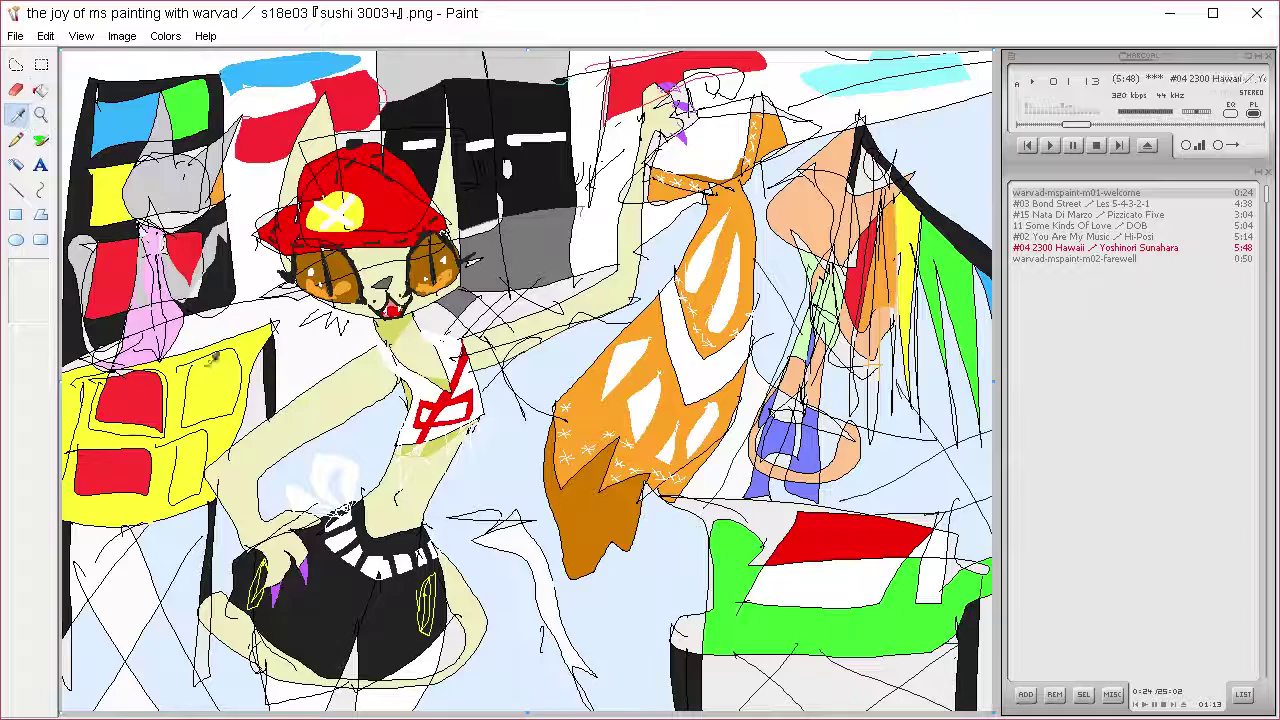
pyautogui.click(200, 365)
pyautogui.click(41, 140)
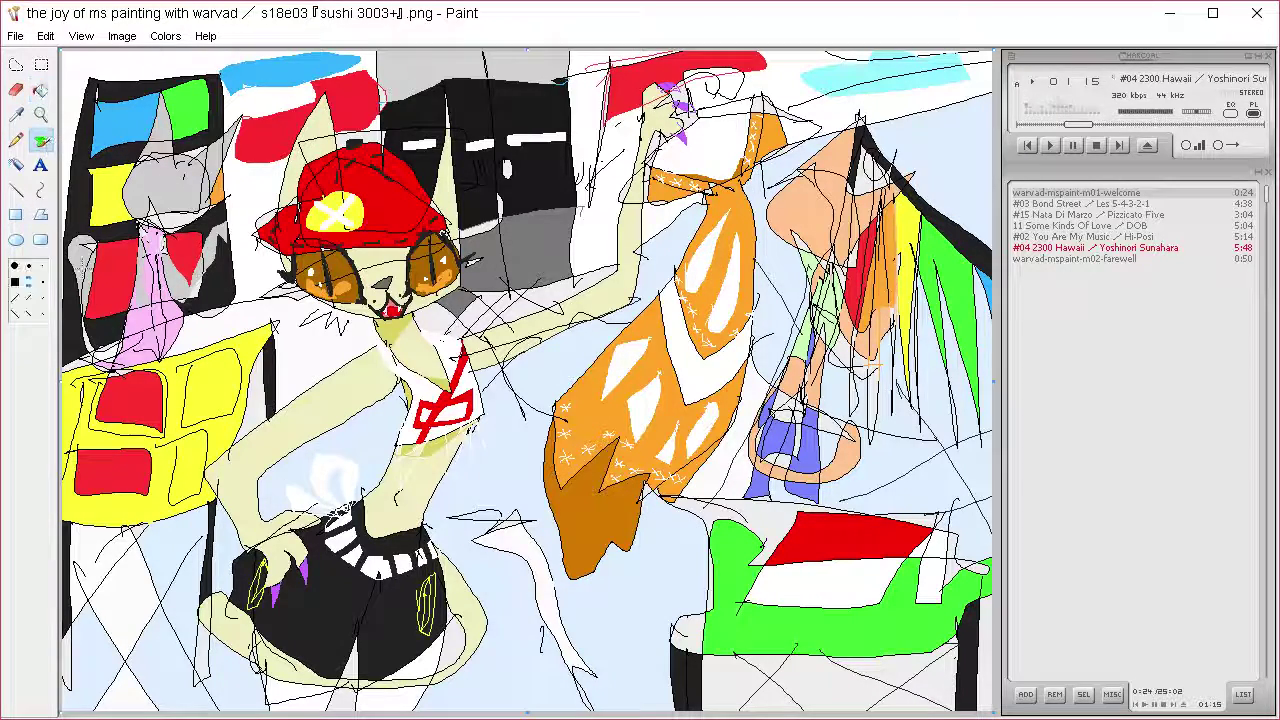
pyautogui.moveTo(398, 332)
pyautogui.mouseDown()
pyautogui.moveTo(378, 328)
pyautogui.moveTo(430, 360)
pyautogui.moveTo(437, 388)
pyautogui.mouseUp()
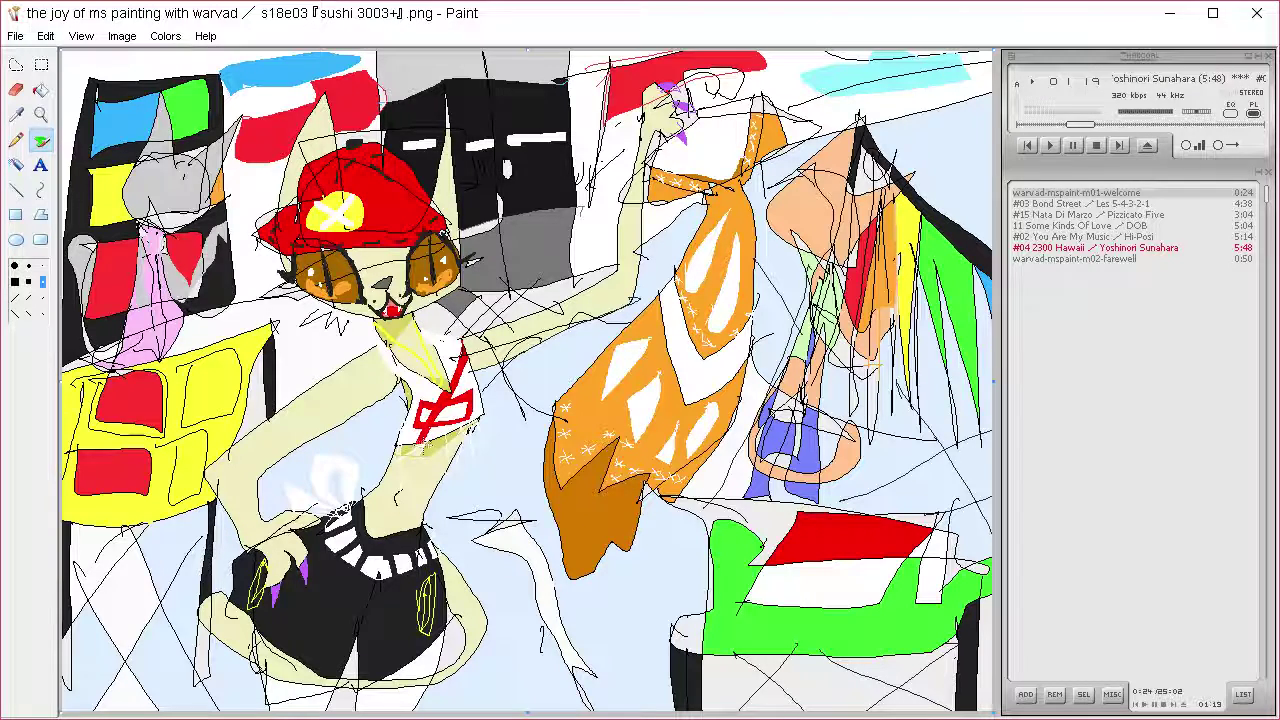
pyautogui.moveTo(429, 446)
pyautogui.mouseDown()
pyautogui.moveTo(426, 491)
pyautogui.moveTo(432, 434)
pyautogui.moveTo(442, 484)
pyautogui.moveTo(438, 440)
pyautogui.mouseUp()
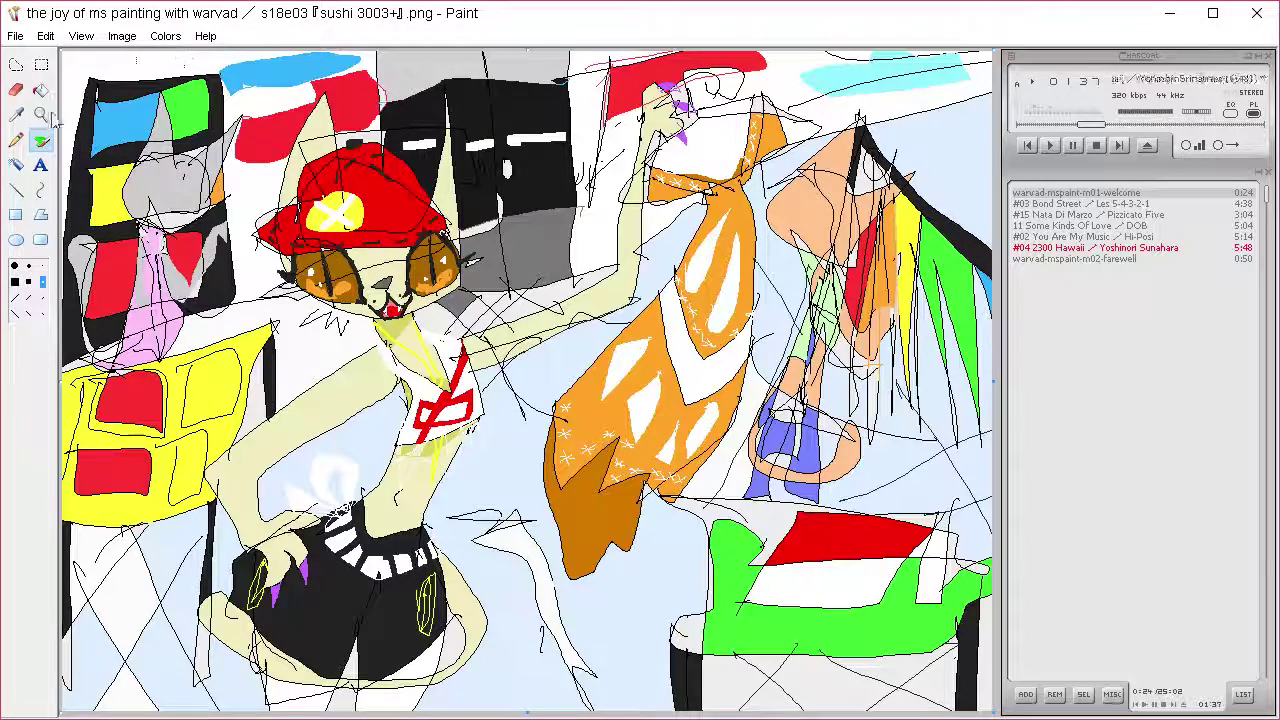
# Mix a less saturated, lighter custom colour for the brush
pyautogui.click(165, 36)
pyautogui.click(190, 55)
pyautogui.click(637, 479)
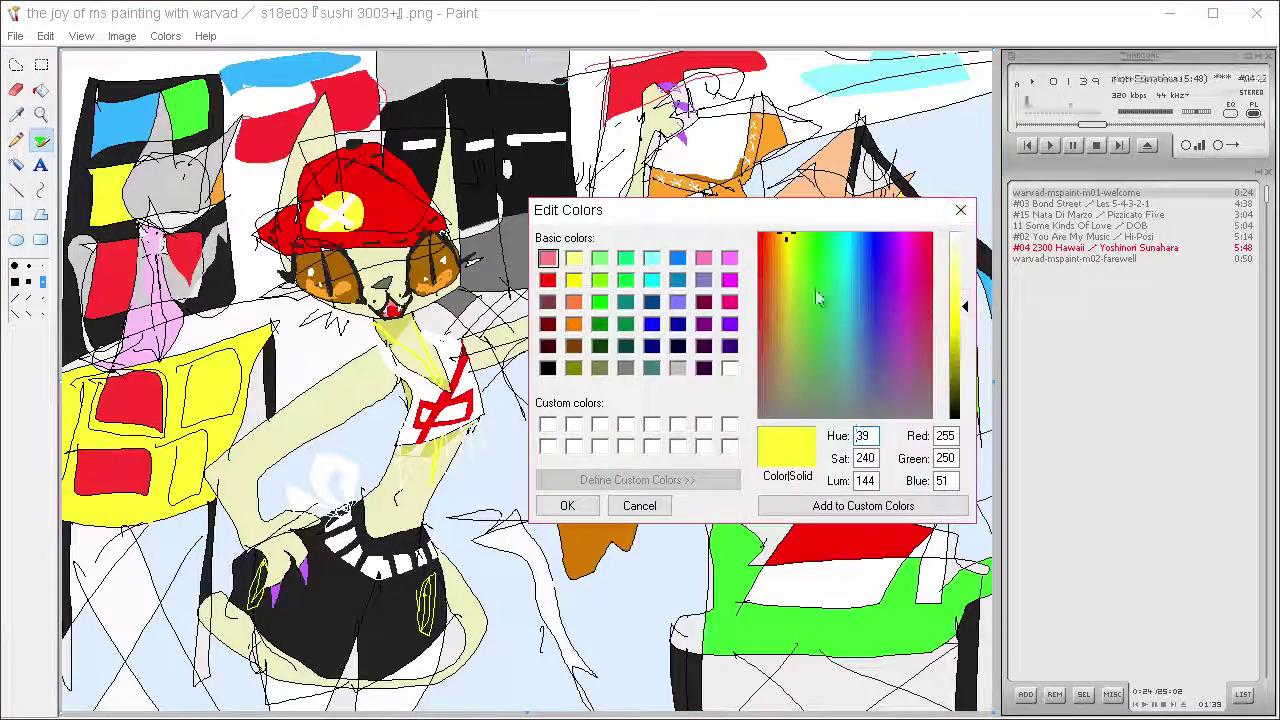
pyautogui.click(857, 240)
pyautogui.moveTo(855, 234); pyautogui.dragTo(820, 395)
pyautogui.moveTo(964, 280); pyautogui.dragTo(964, 264)
pyautogui.click(567, 505)
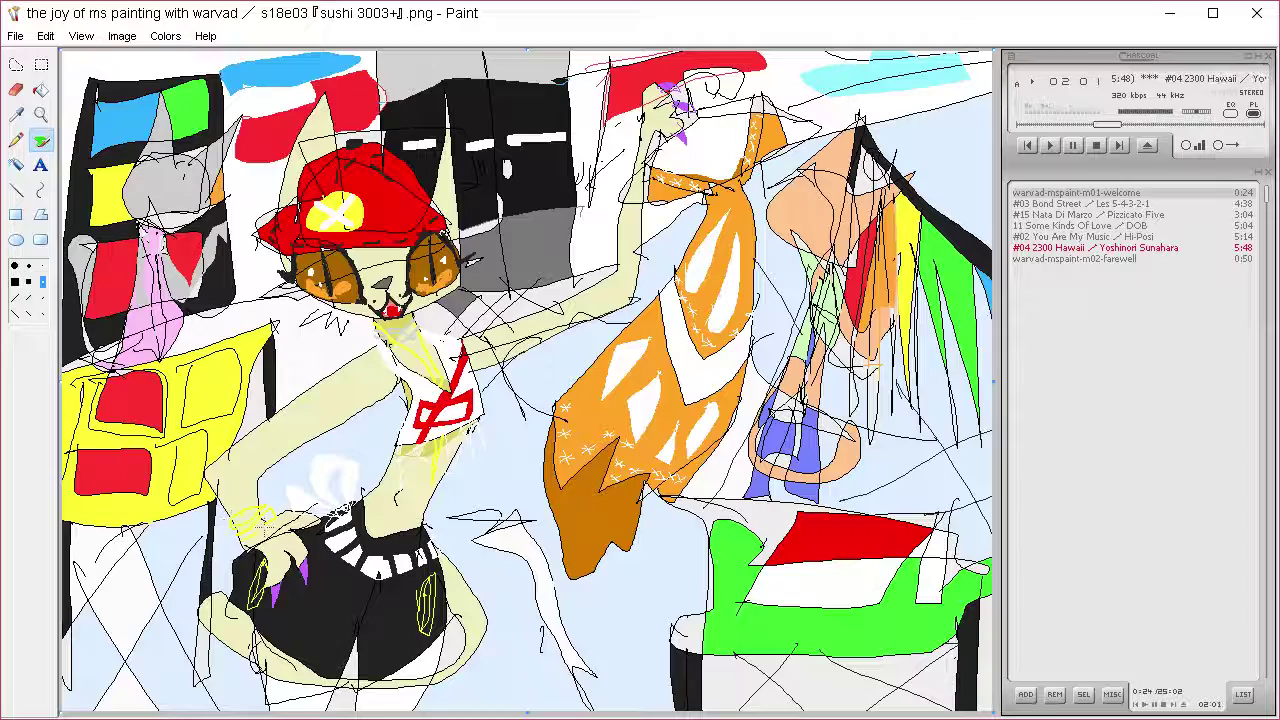
# Brush yellow bracelet marks around the cat's lowered and raised wrists
pyautogui.moveTo(266, 526); pyautogui.dragTo(242, 498)
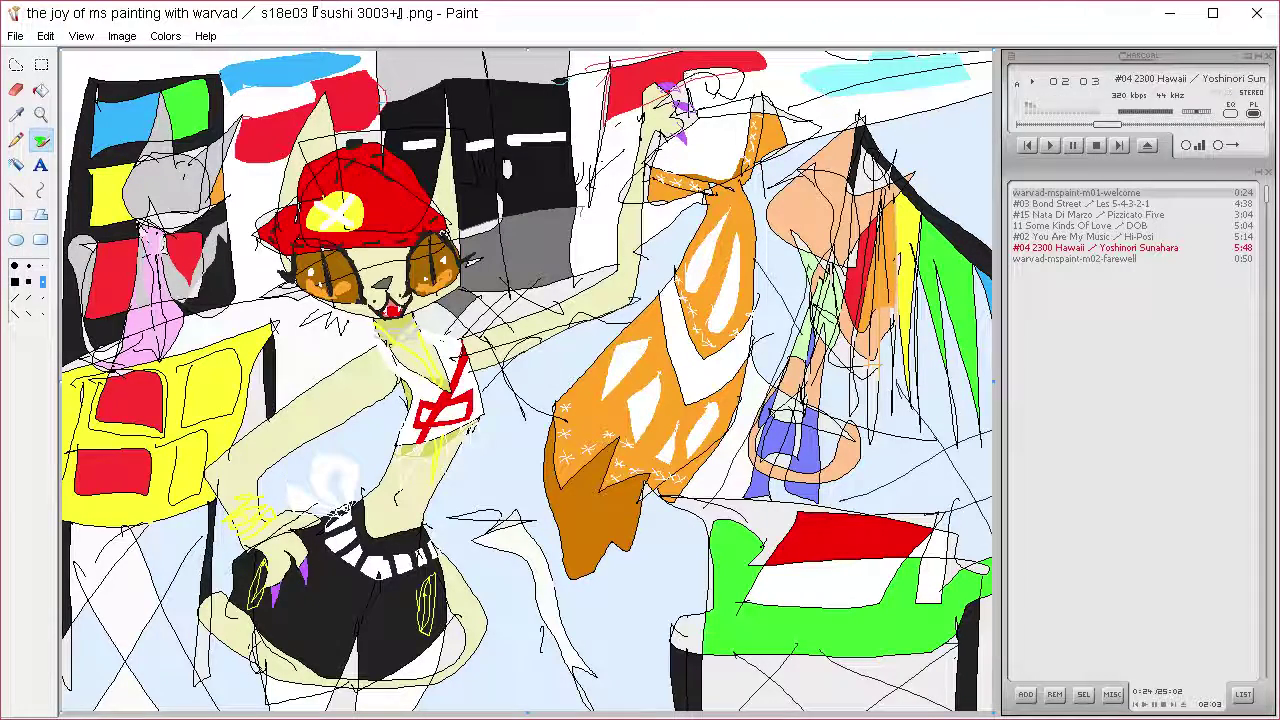
pyautogui.moveTo(674, 142)
pyautogui.mouseDown()
pyautogui.moveTo(644, 128)
pyautogui.moveTo(638, 140)
pyautogui.moveTo(693, 139)
pyautogui.mouseUp()
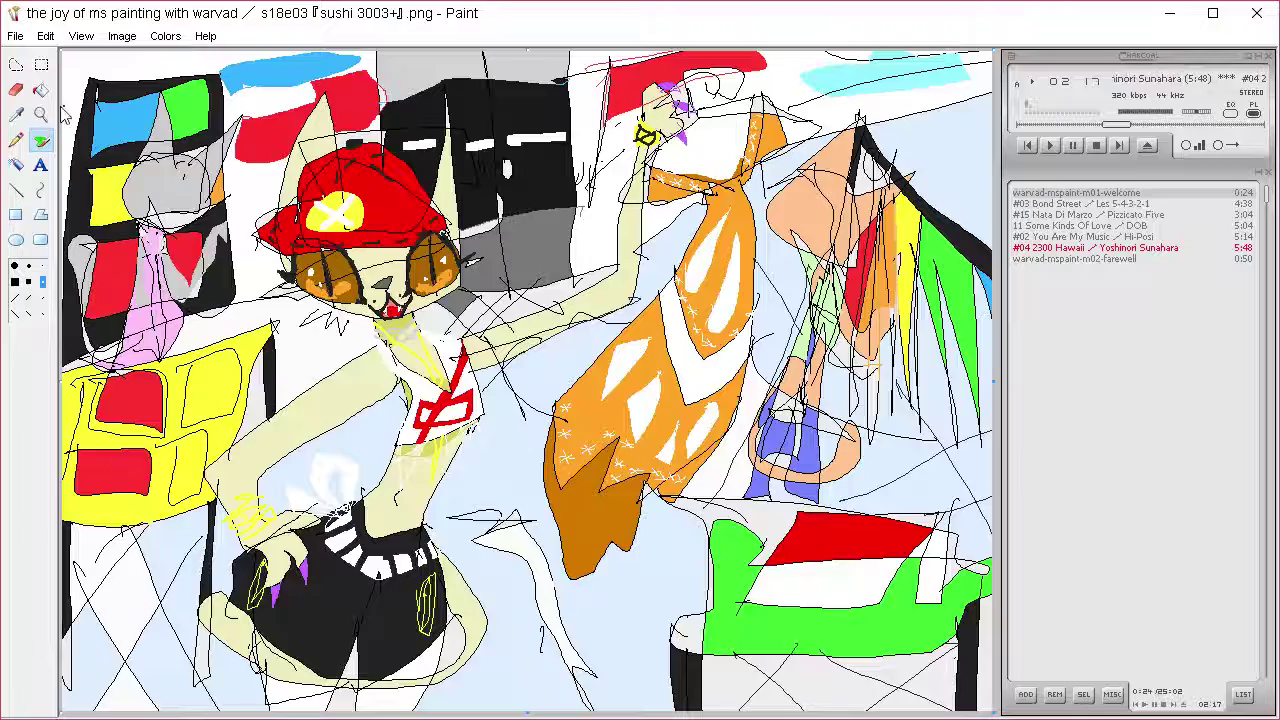
# Mix a darker custom shade for the brush and sample an olive-yellow tone for the fill
pyautogui.click(165, 35)
pyautogui.click(190, 58)
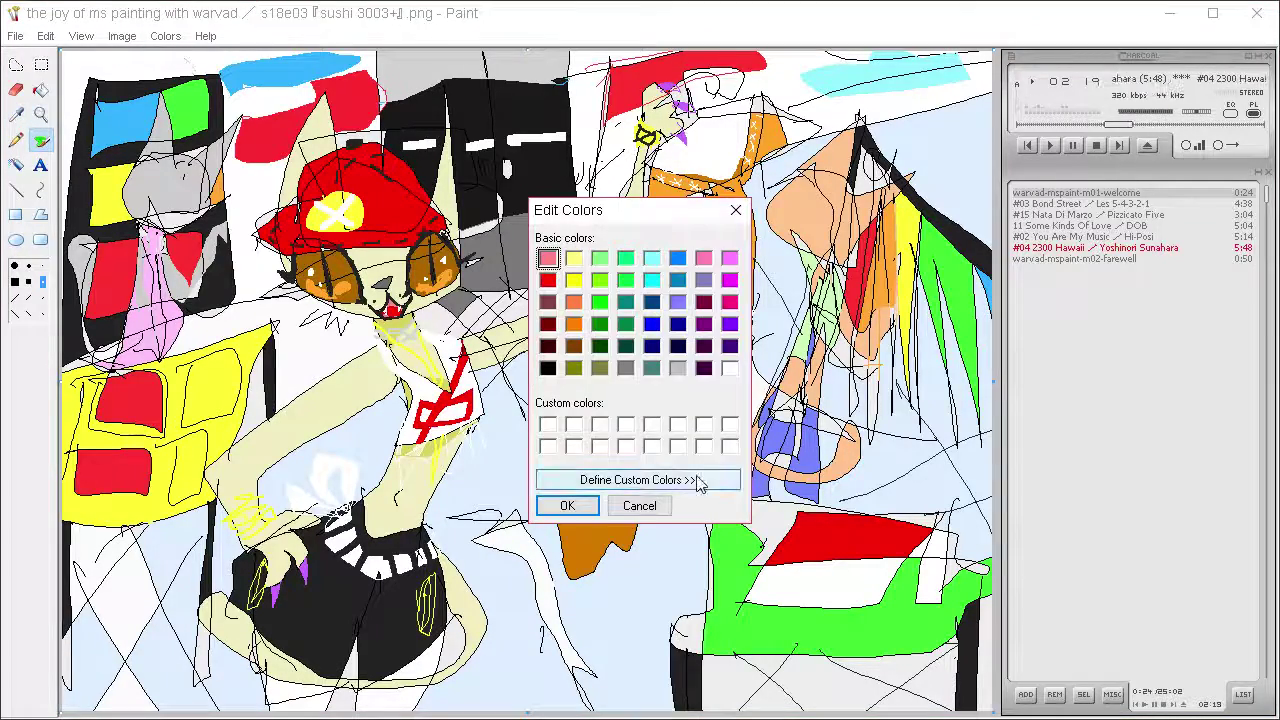
pyautogui.click(697, 480)
pyautogui.moveTo(964, 322); pyautogui.dragTo(964, 343)
pyautogui.click(567, 505)
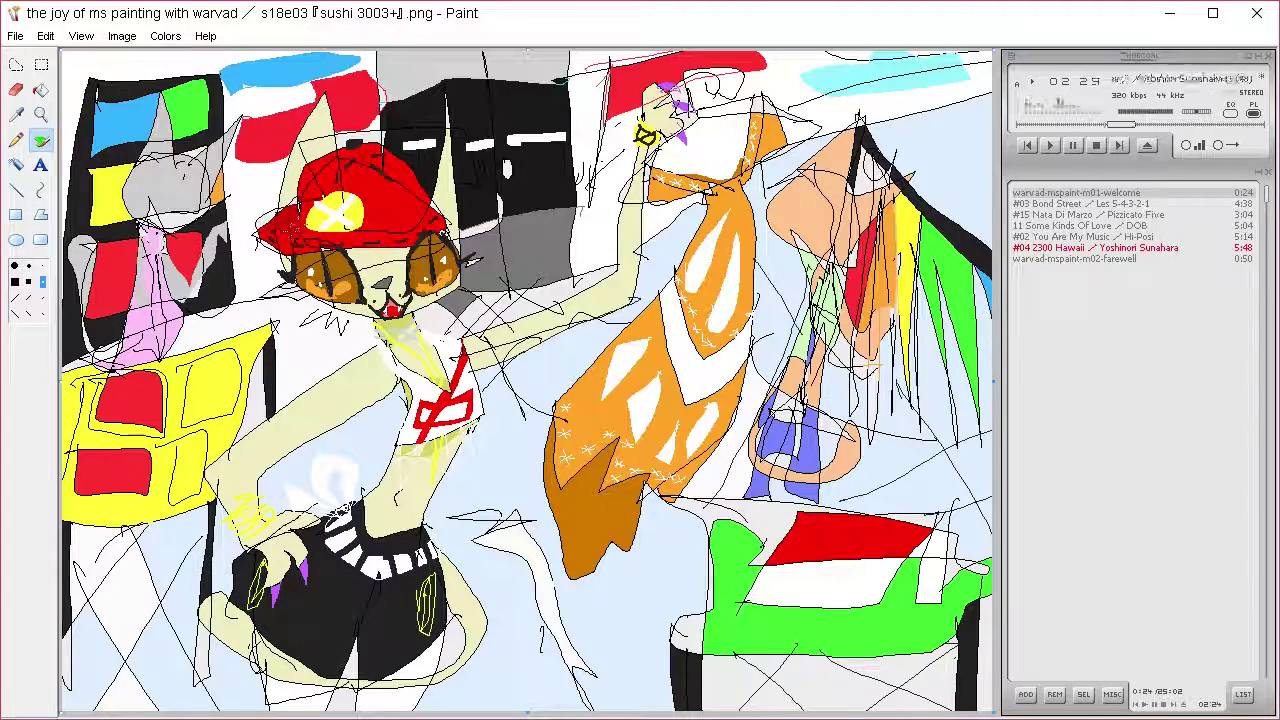
pyautogui.click(16, 114)
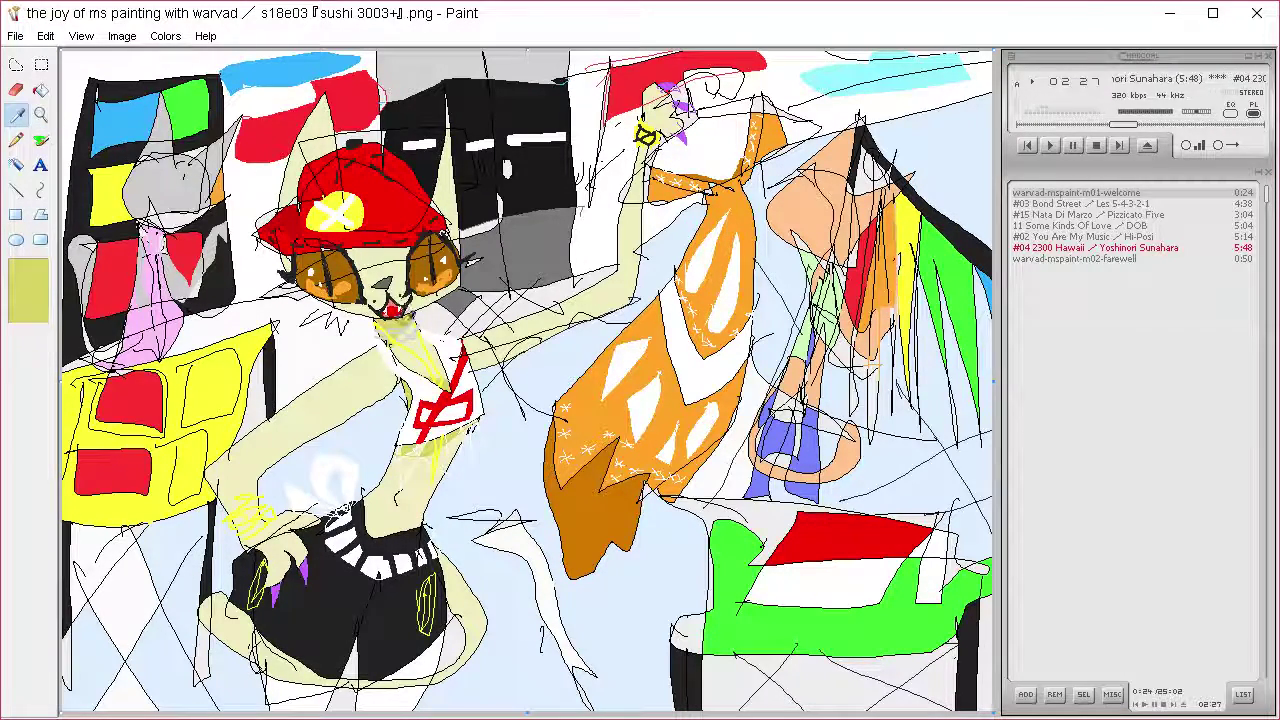
pyautogui.click(41, 89)
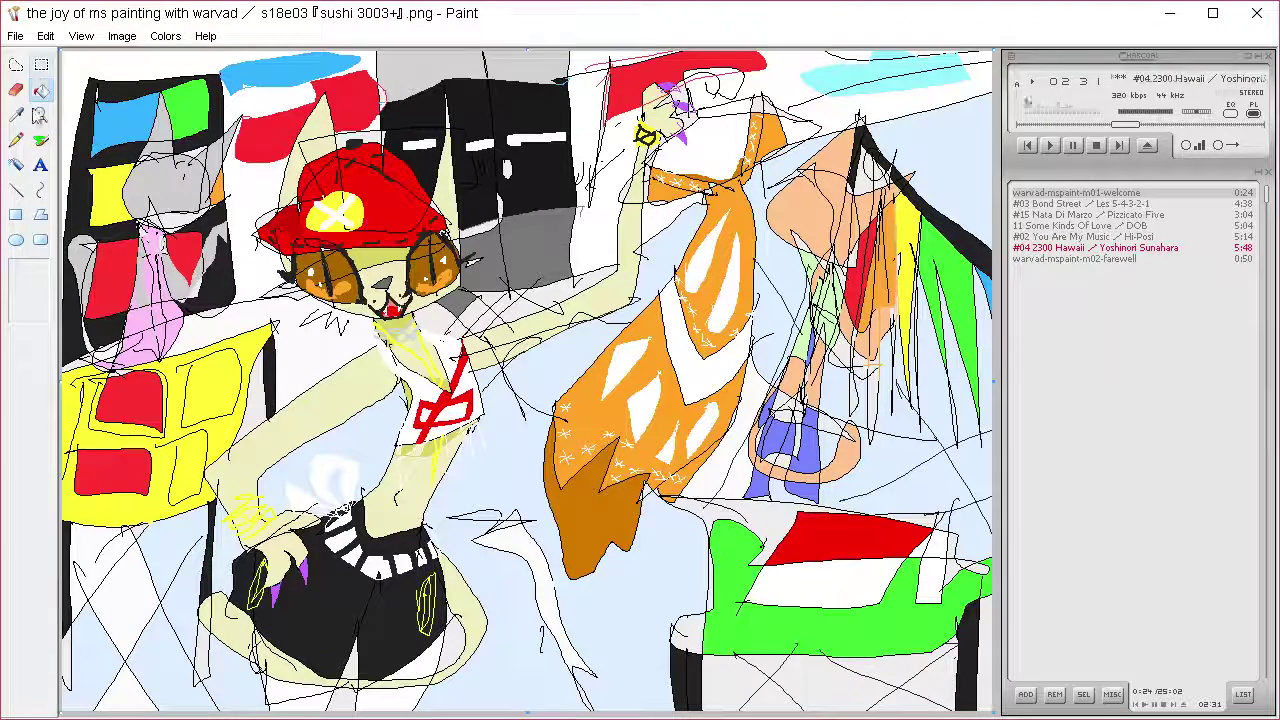
# Brush small purple dots, with green dots below them, along the outer edge of the cat's ear beside the red flag shapes
pyautogui.click(16, 114)
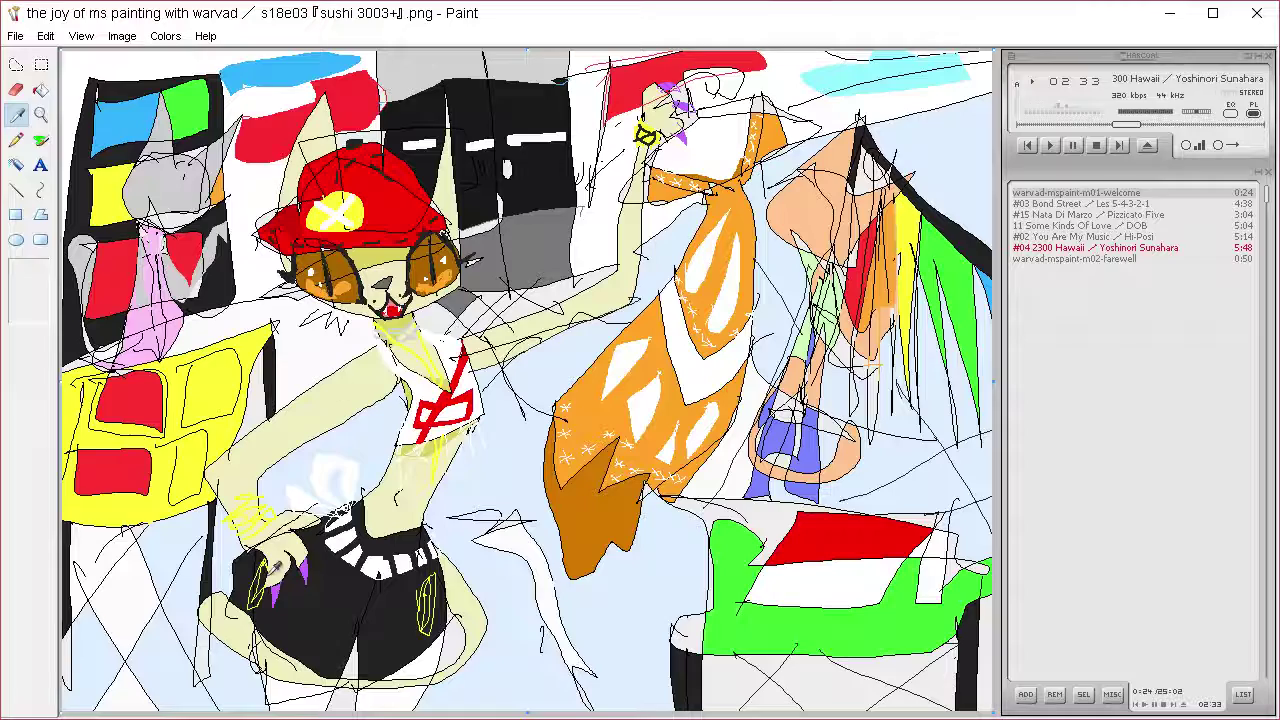
pyautogui.click(41, 139)
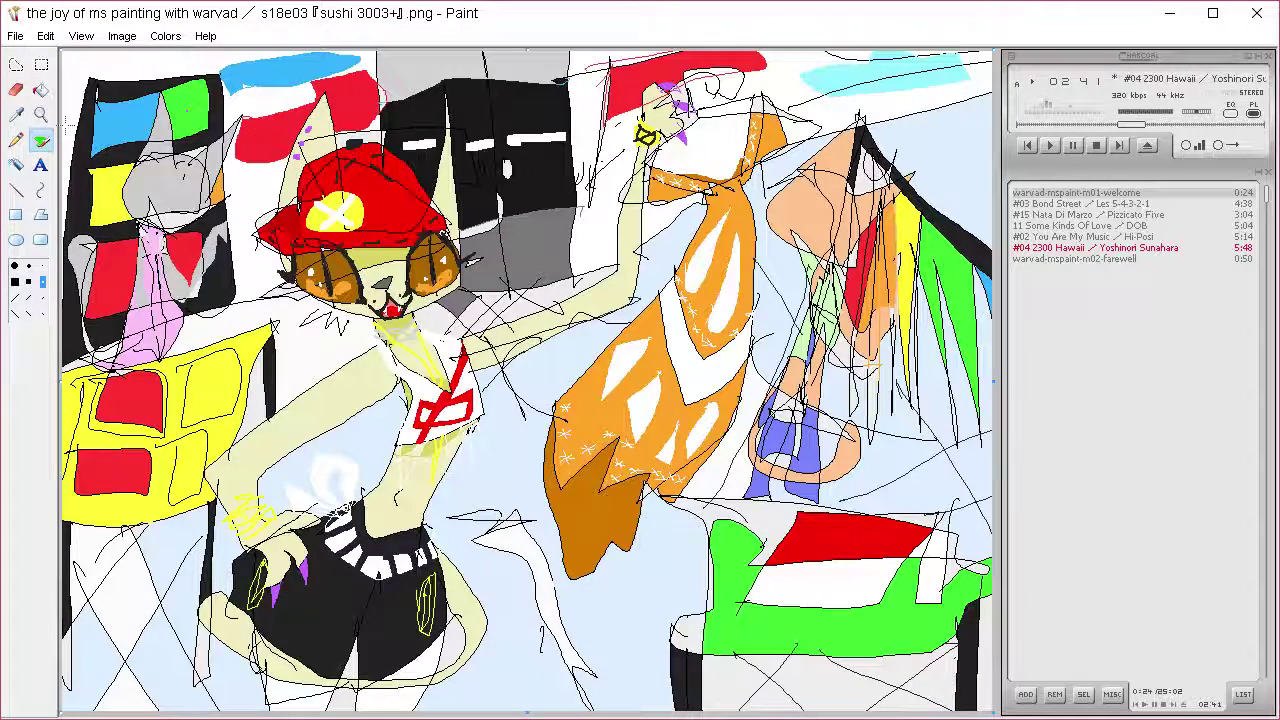
pyautogui.click(16, 114)
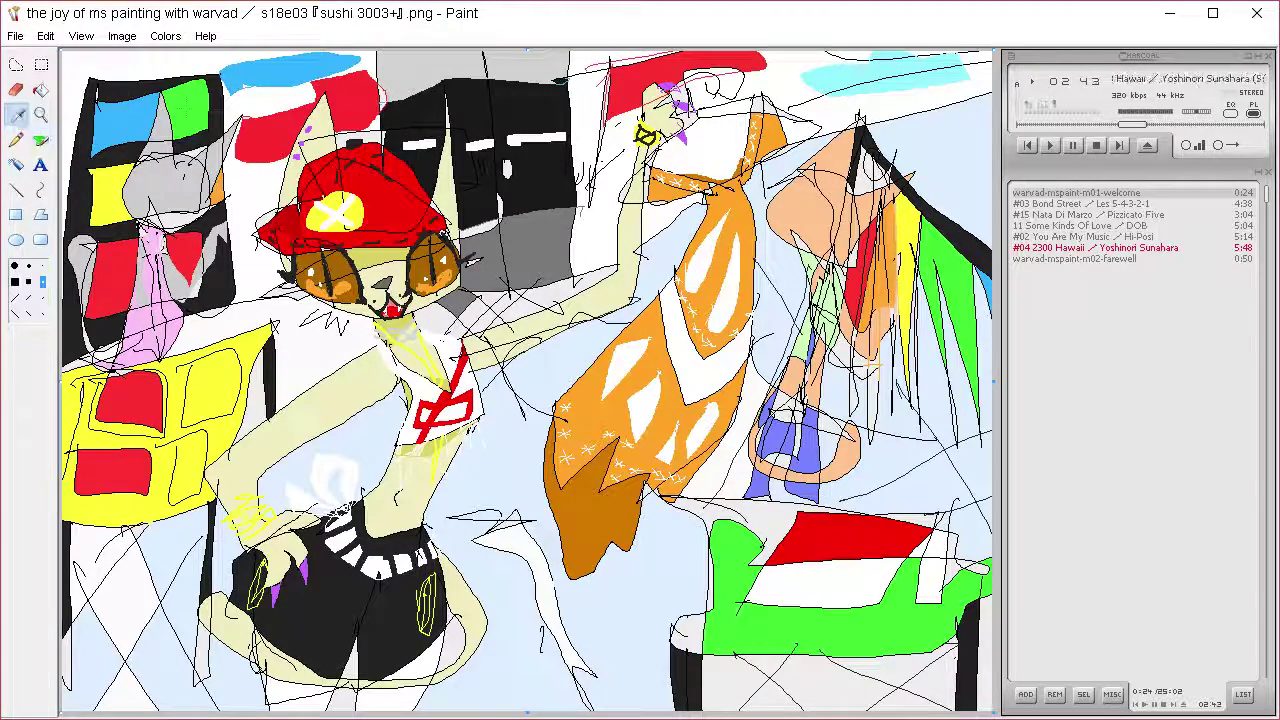
pyautogui.click(40, 140)
pyautogui.click(288, 196)
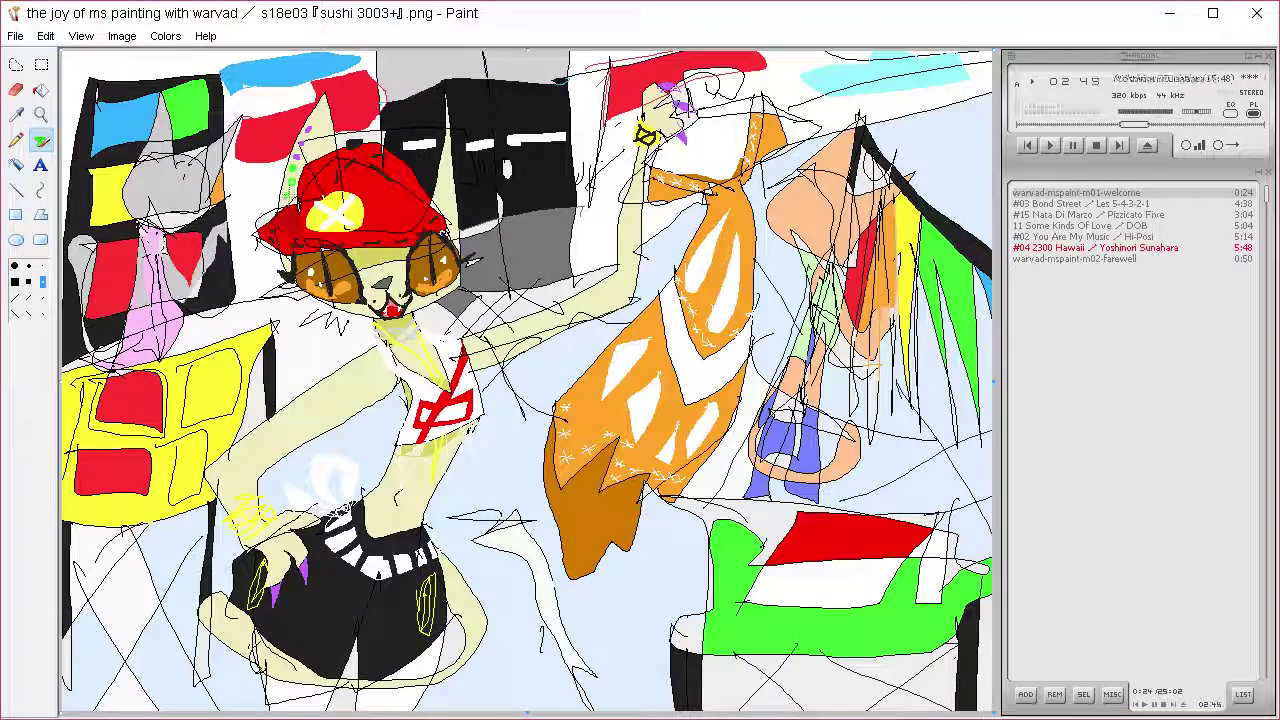
# Sample the purple of the ear dots and brush matching dots on the cat's other ear
pyautogui.click(16, 114)
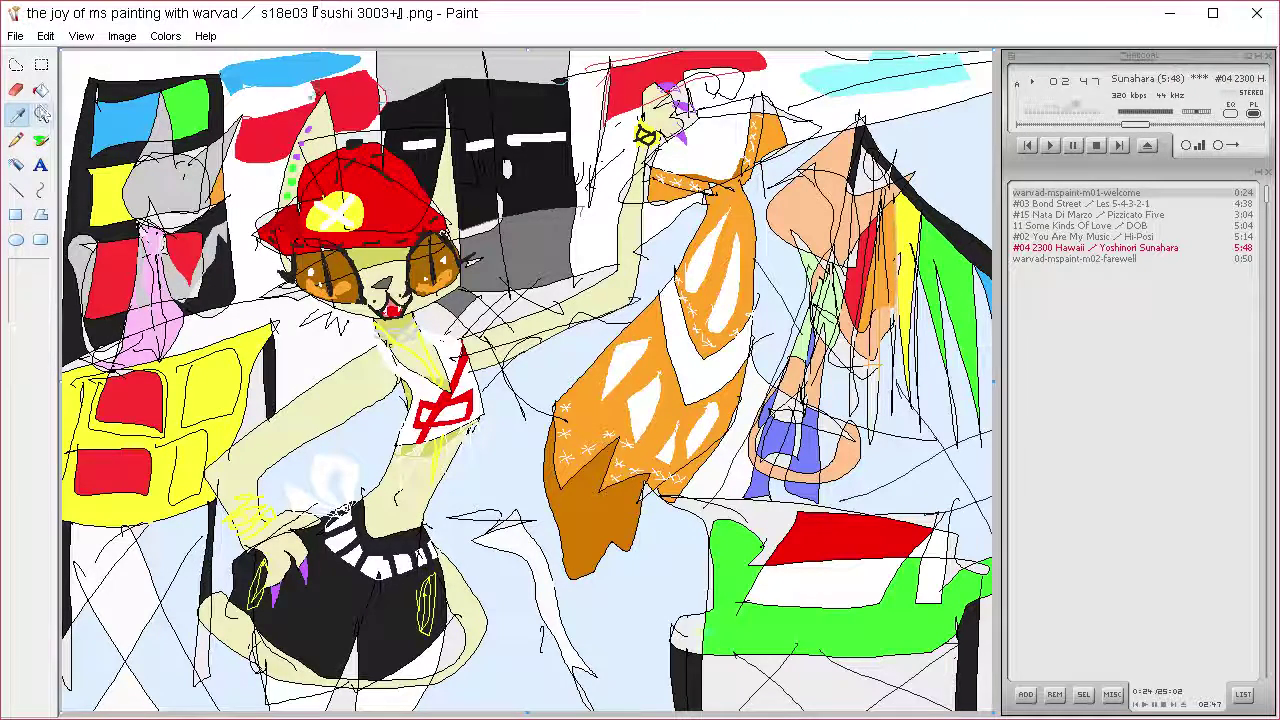
pyautogui.click(308, 129)
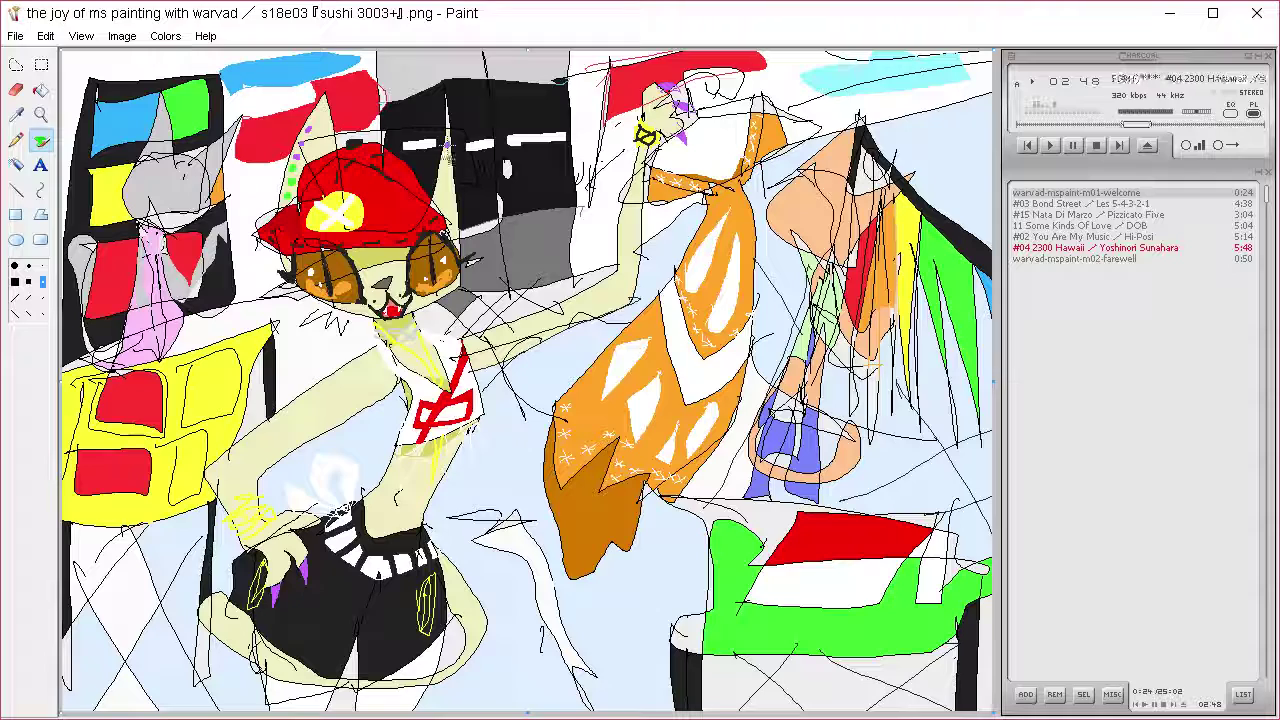
pyautogui.click(447, 145)
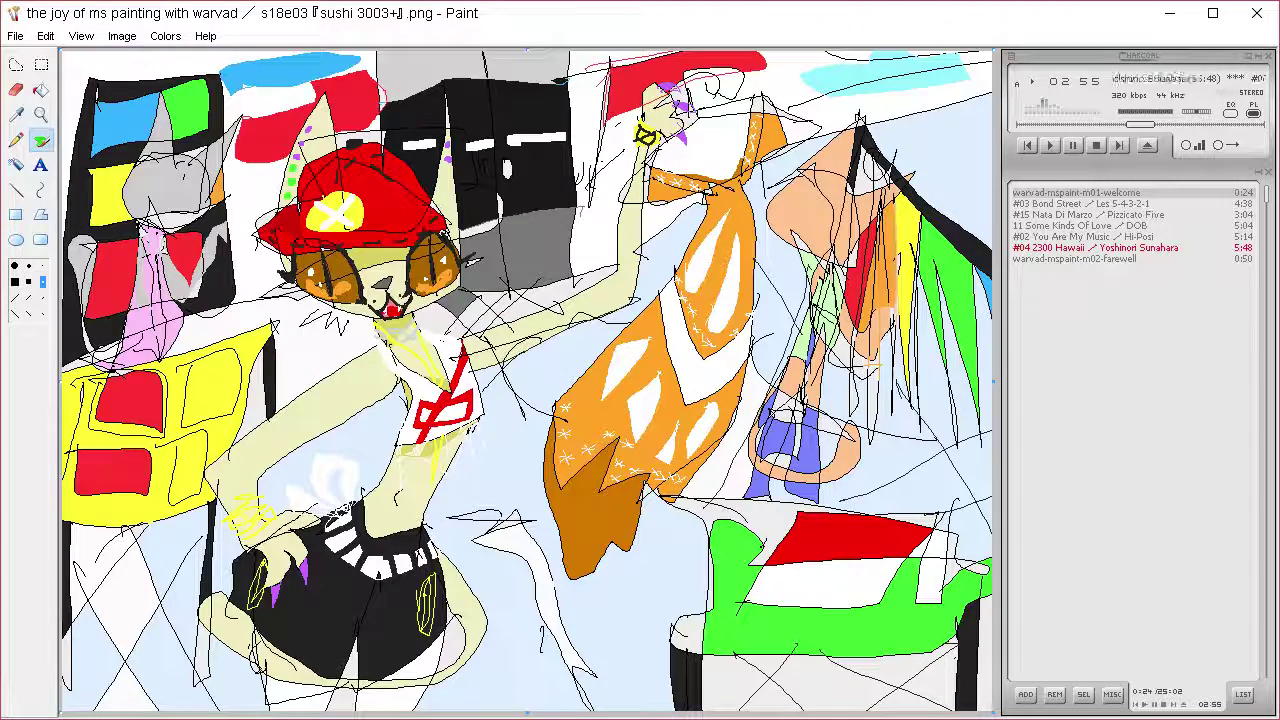
# Sample a colour from the cat's face and pencil along the bare waist just above the shorts' striped waistband
pyautogui.click(18, 115)
pyautogui.click(377, 258)
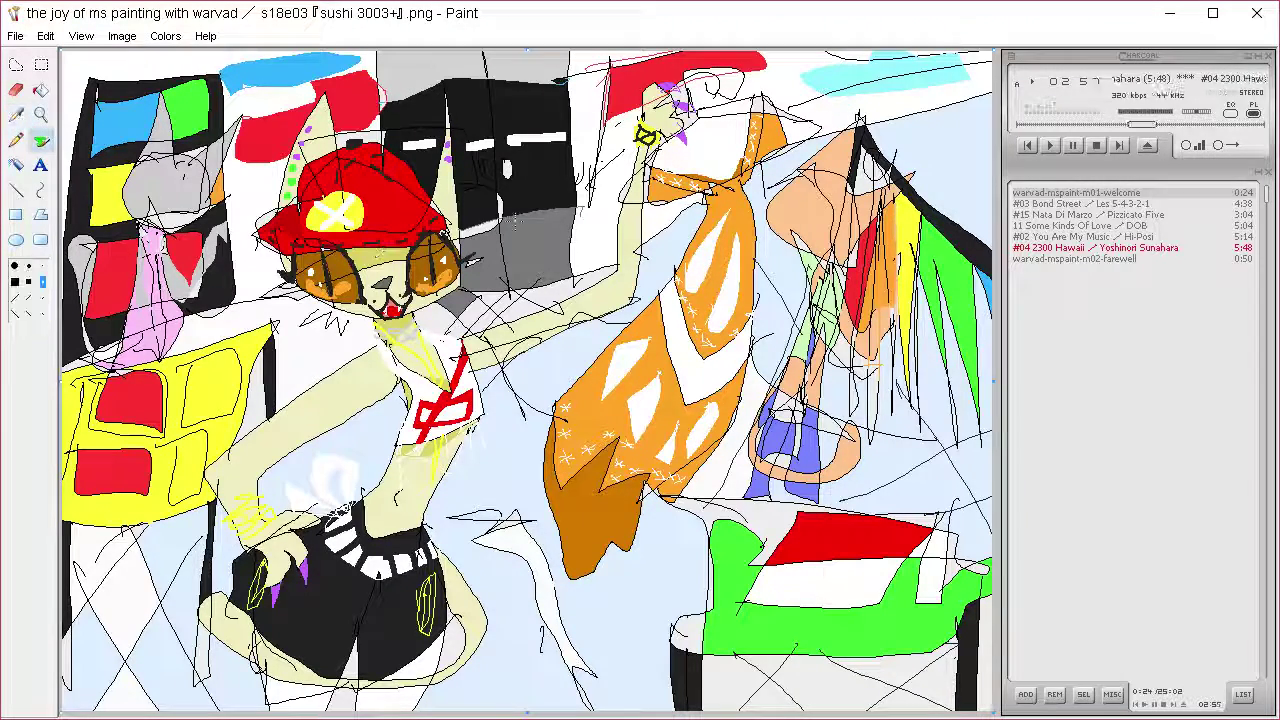
pyautogui.click(17, 140)
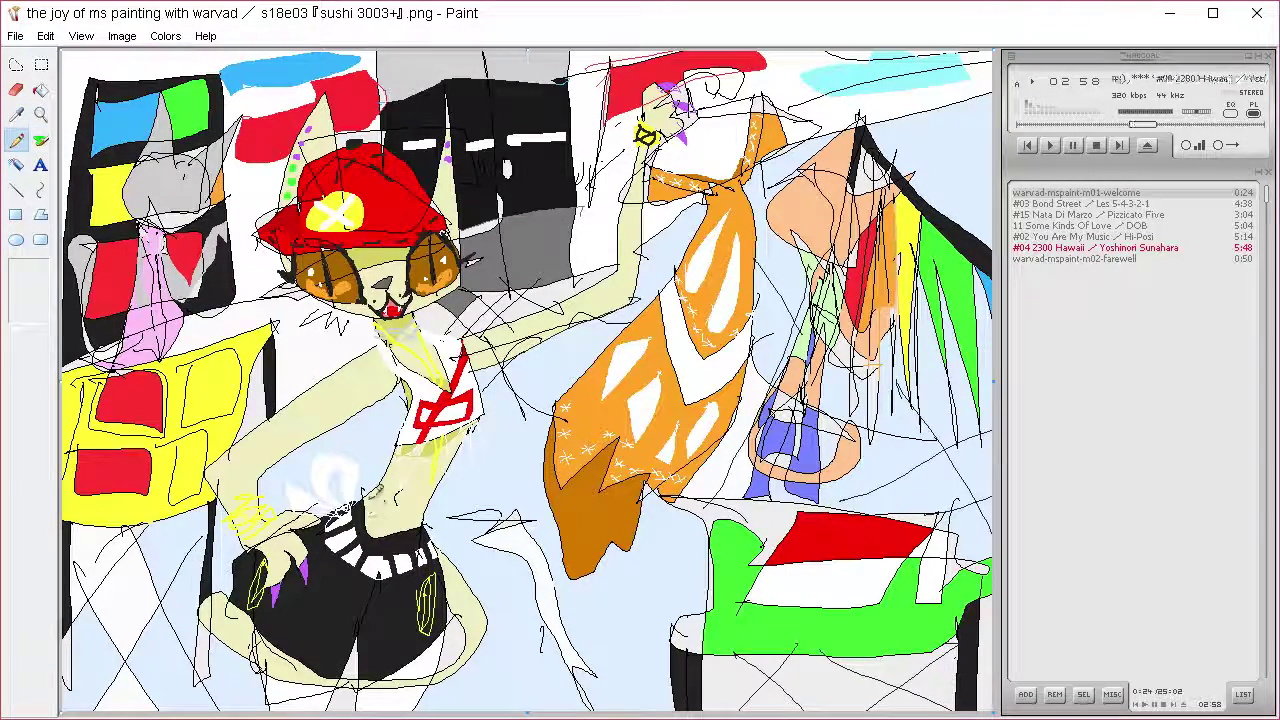
pyautogui.moveTo(366, 498)
pyautogui.mouseDown()
pyautogui.moveTo(369, 522)
pyautogui.moveTo(390, 536)
pyautogui.mouseUp()
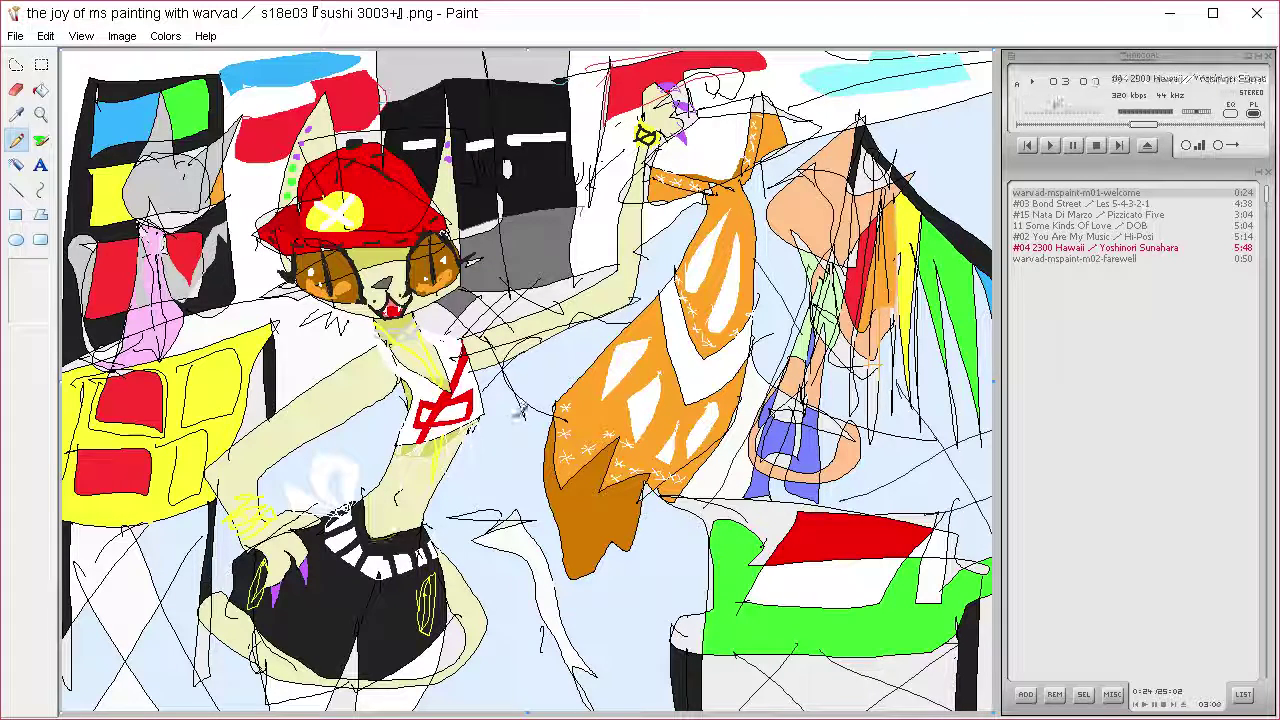
# Sample the purple of the cat's claws and draw short purple strokes on both sides of the waist above the striped waistband
pyautogui.click(16, 115)
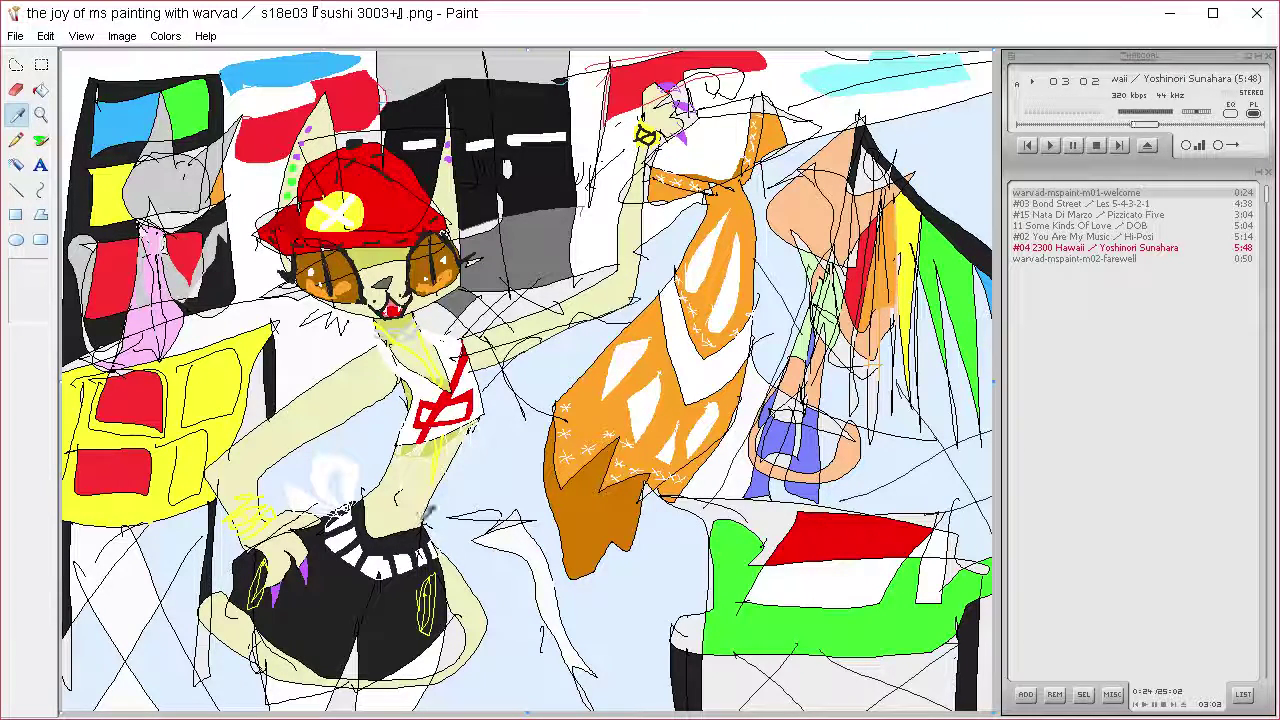
pyautogui.click(406, 208)
pyautogui.click(19, 116)
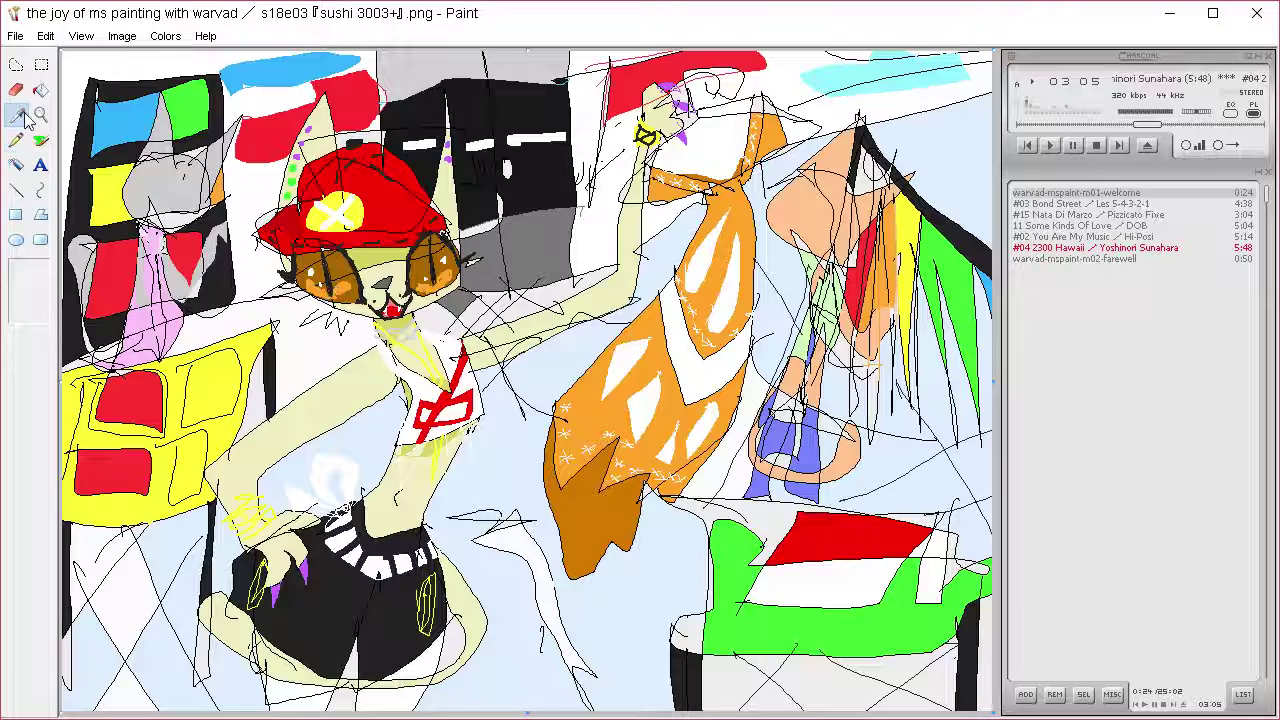
pyautogui.click(298, 568)
pyautogui.moveTo(400, 532)
pyautogui.mouseDown()
pyautogui.moveTo(428, 512)
pyautogui.moveTo(400, 534)
pyautogui.moveTo(366, 514)
pyautogui.moveTo(371, 494)
pyautogui.mouseUp()
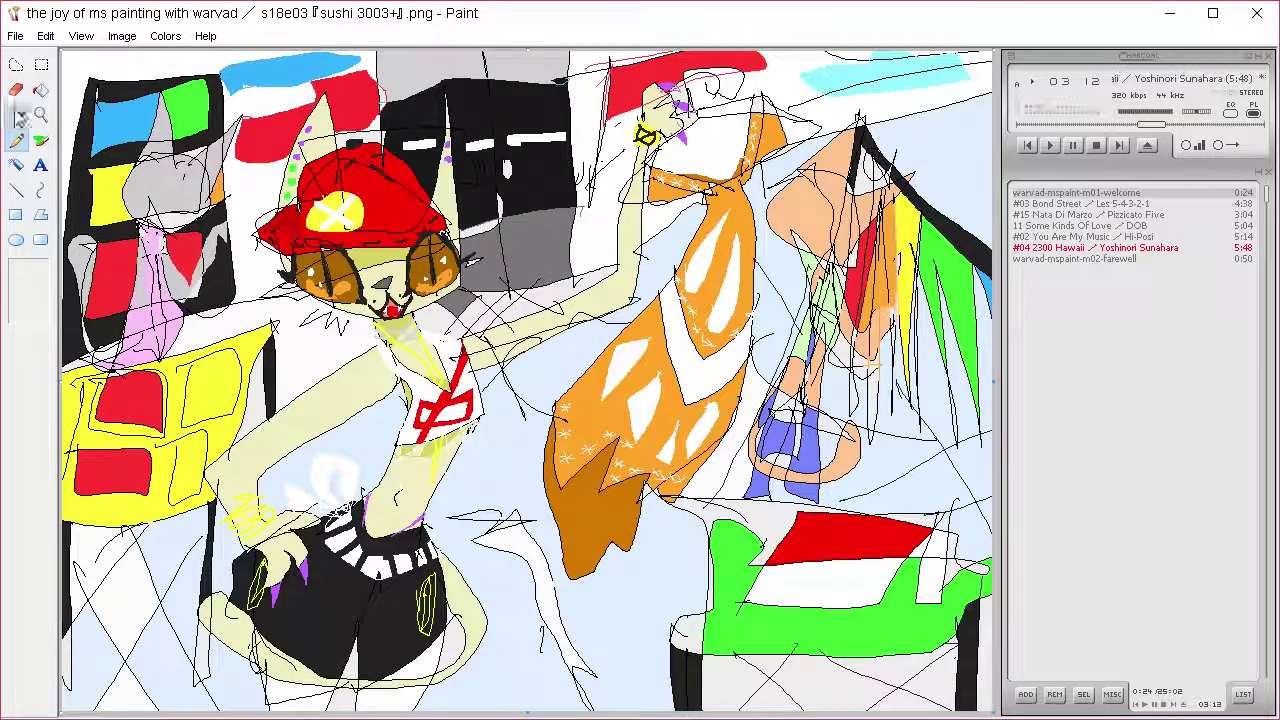
# Pick up a darker olive tone and fill the part of the tail curving beside the black shorts
pyautogui.click(16, 165)
pyautogui.click(41, 140)
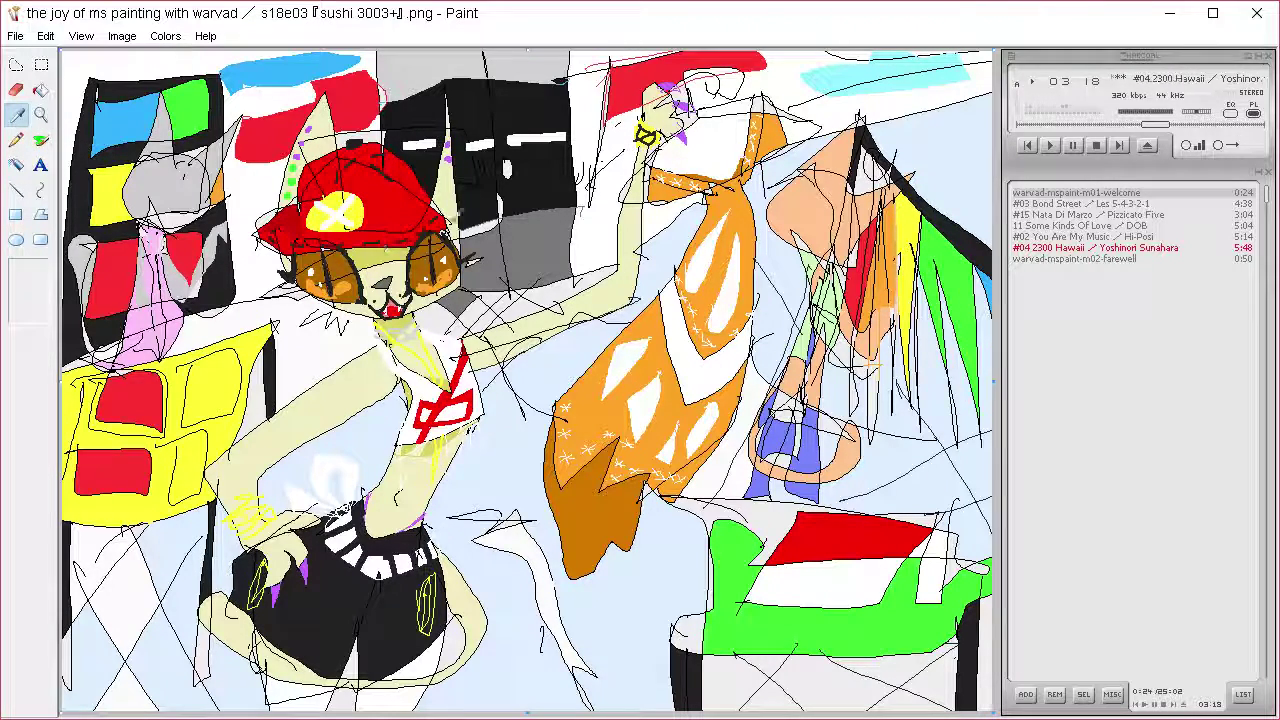
pyautogui.click(41, 89)
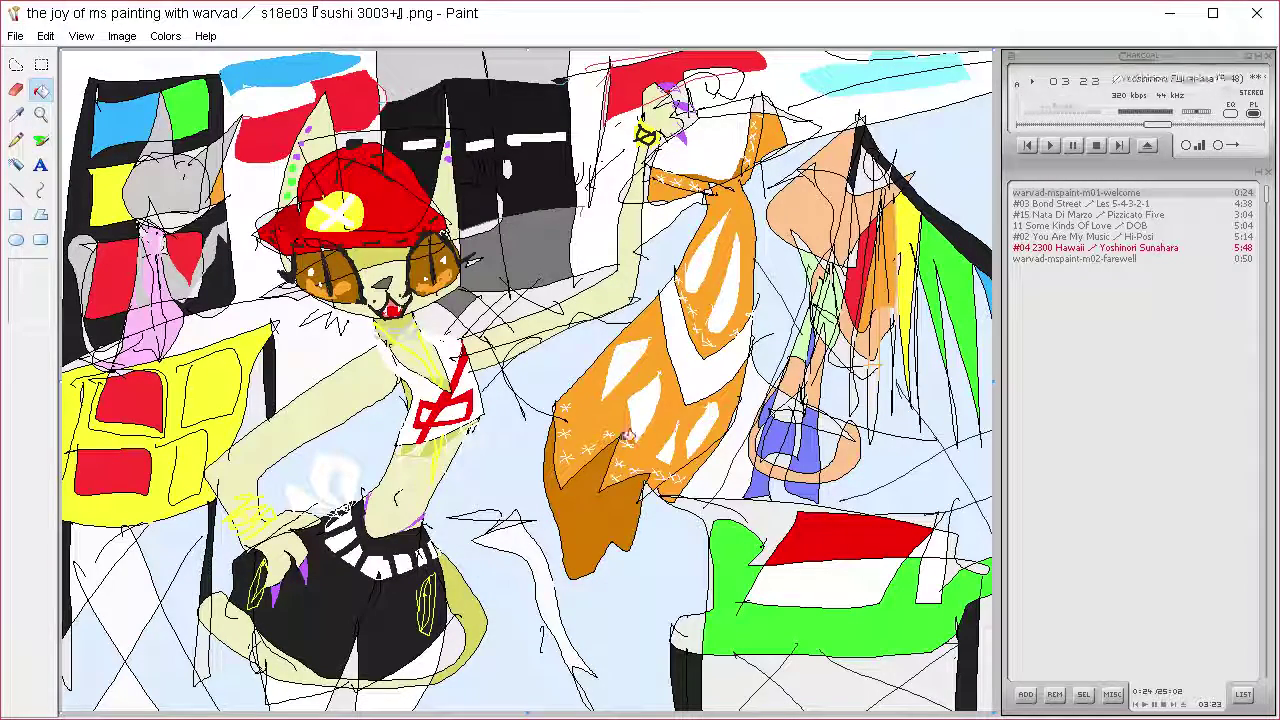
pyautogui.click(376, 396)
pyautogui.hotkey('ctrl', 'z')
pyautogui.click(421, 342)
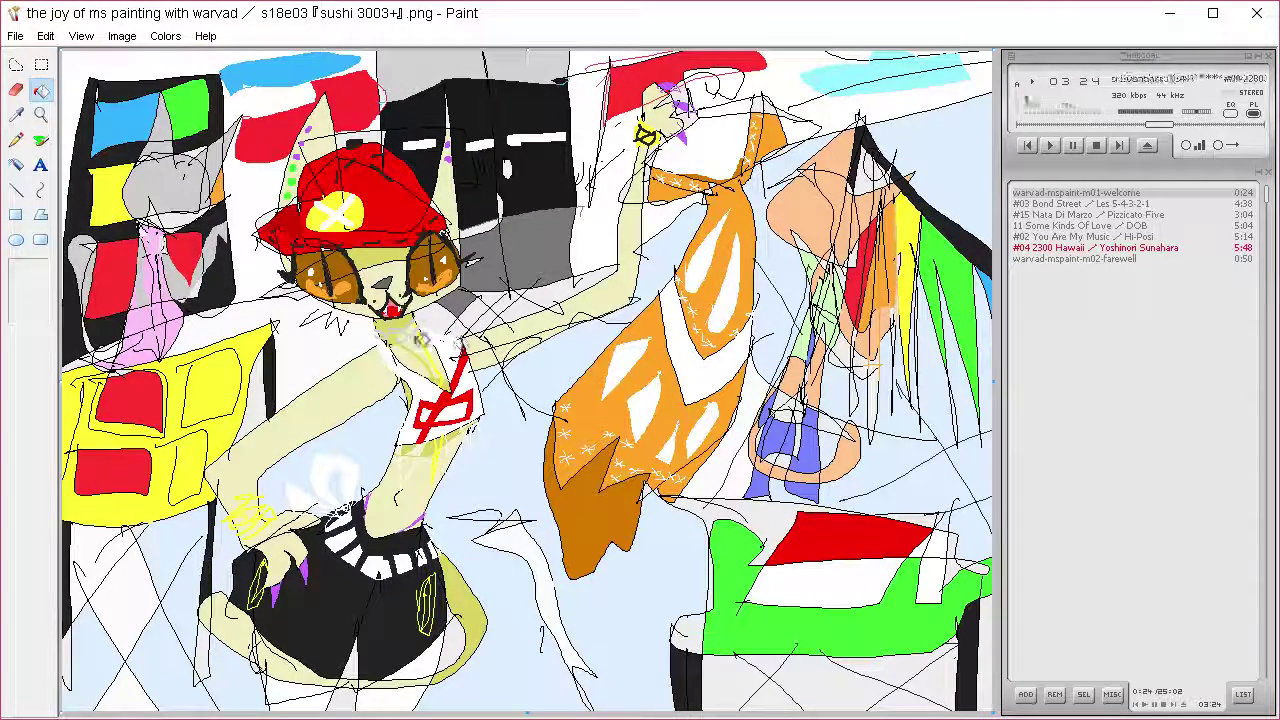
pyautogui.hotkey('ctrl', 'z')
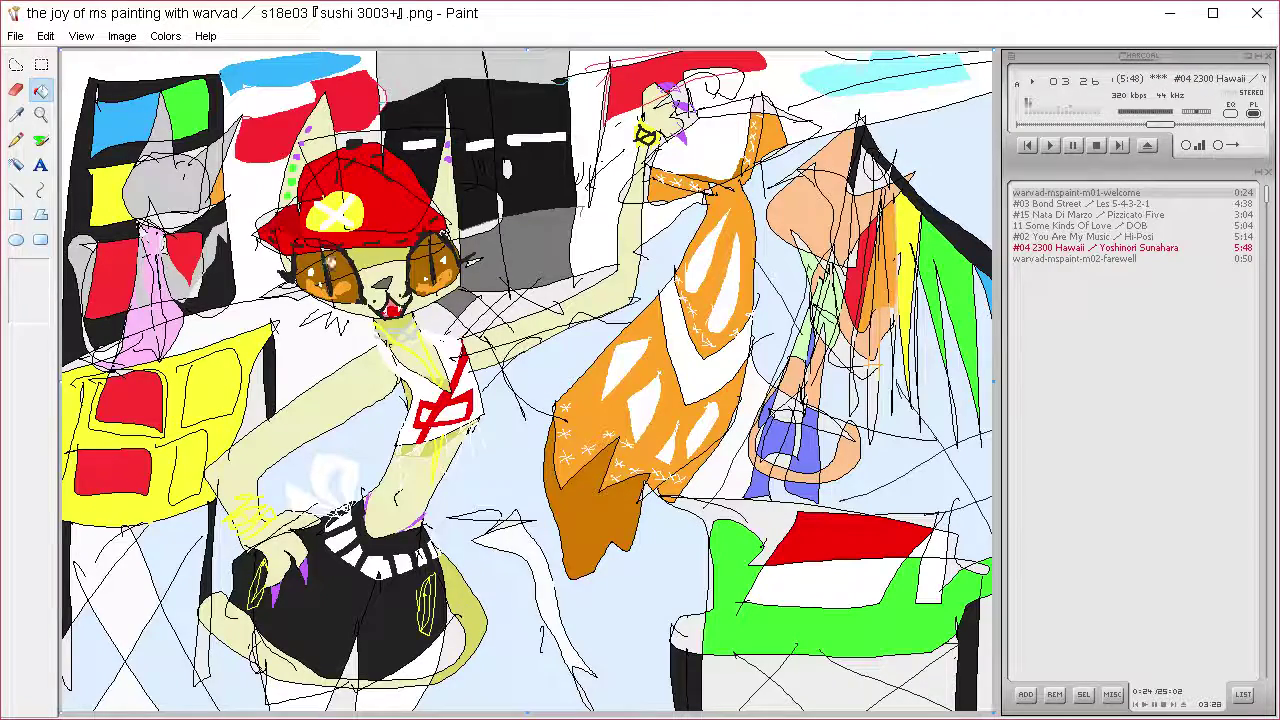
# Sample the orange-brown of the cat's eye lens and mix a darker shade of it for shading the lenses
pyautogui.click(16, 114)
pyautogui.click(430, 262)
pyautogui.click(165, 36)
pyautogui.click(180, 56)
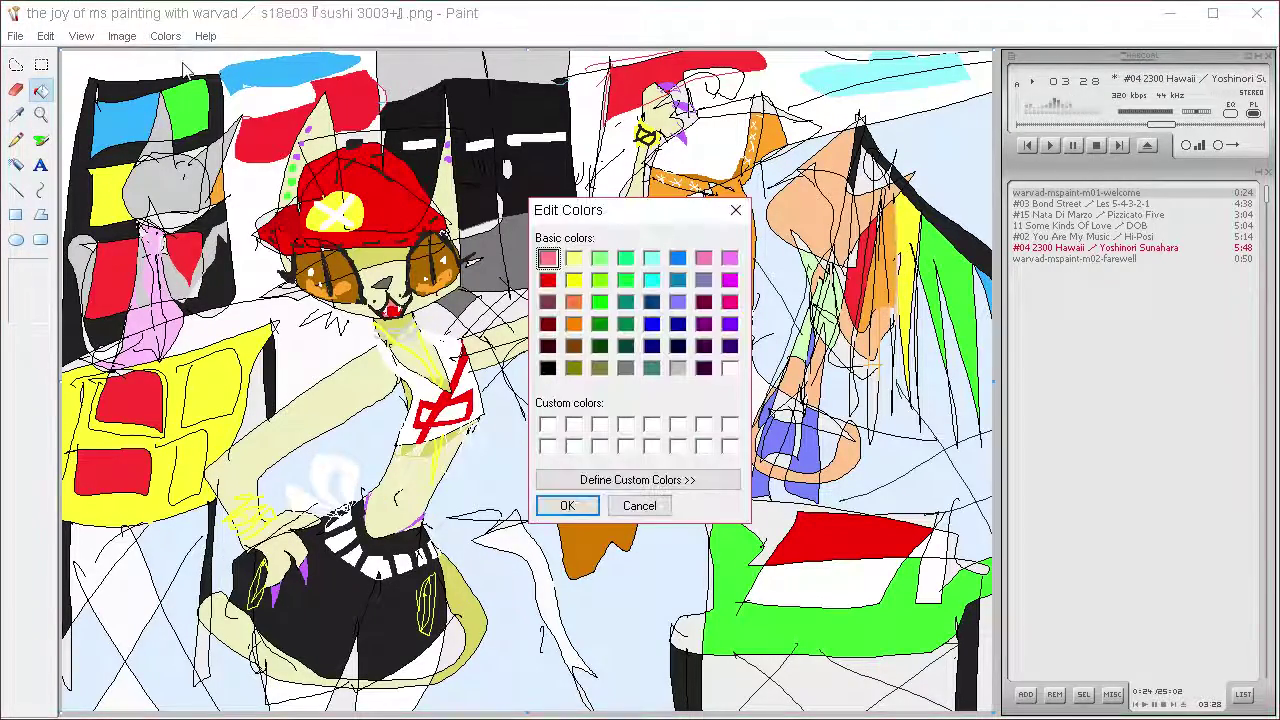
pyautogui.click(680, 479)
pyautogui.moveTo(963, 350); pyautogui.dragTo(962, 358)
pyautogui.click(567, 505)
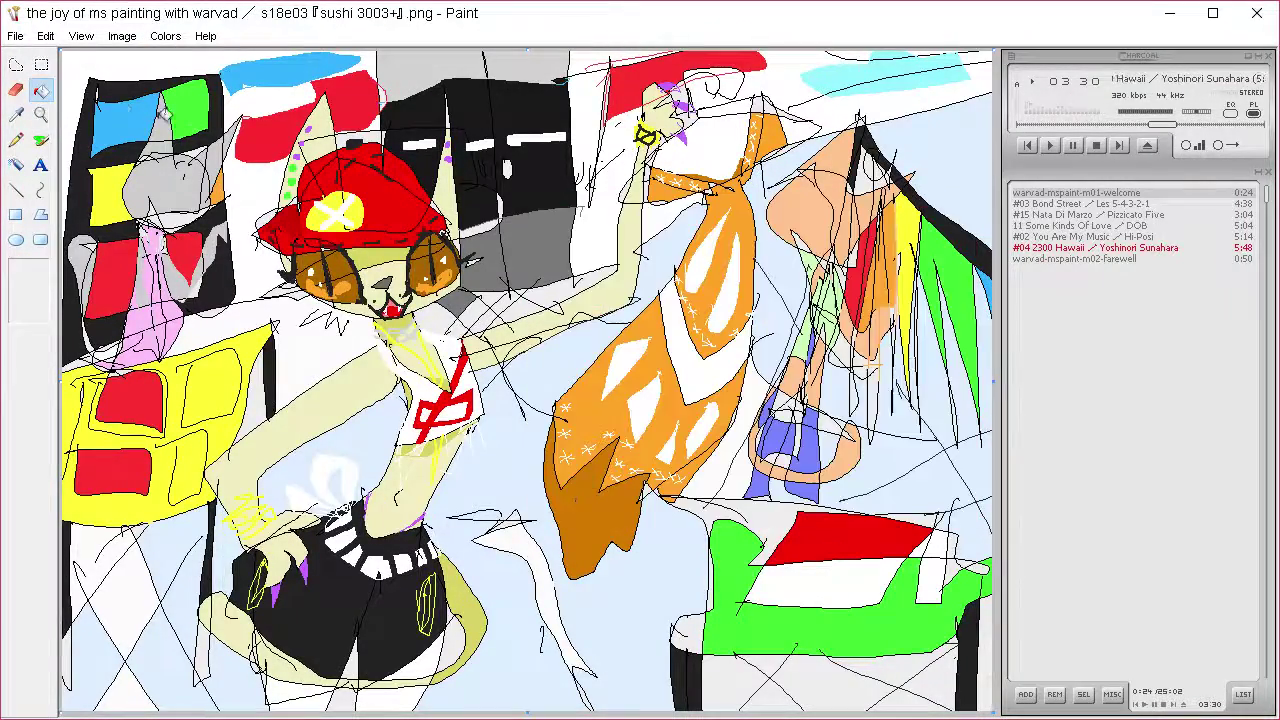
pyautogui.click(16, 140)
pyautogui.click(40, 90)
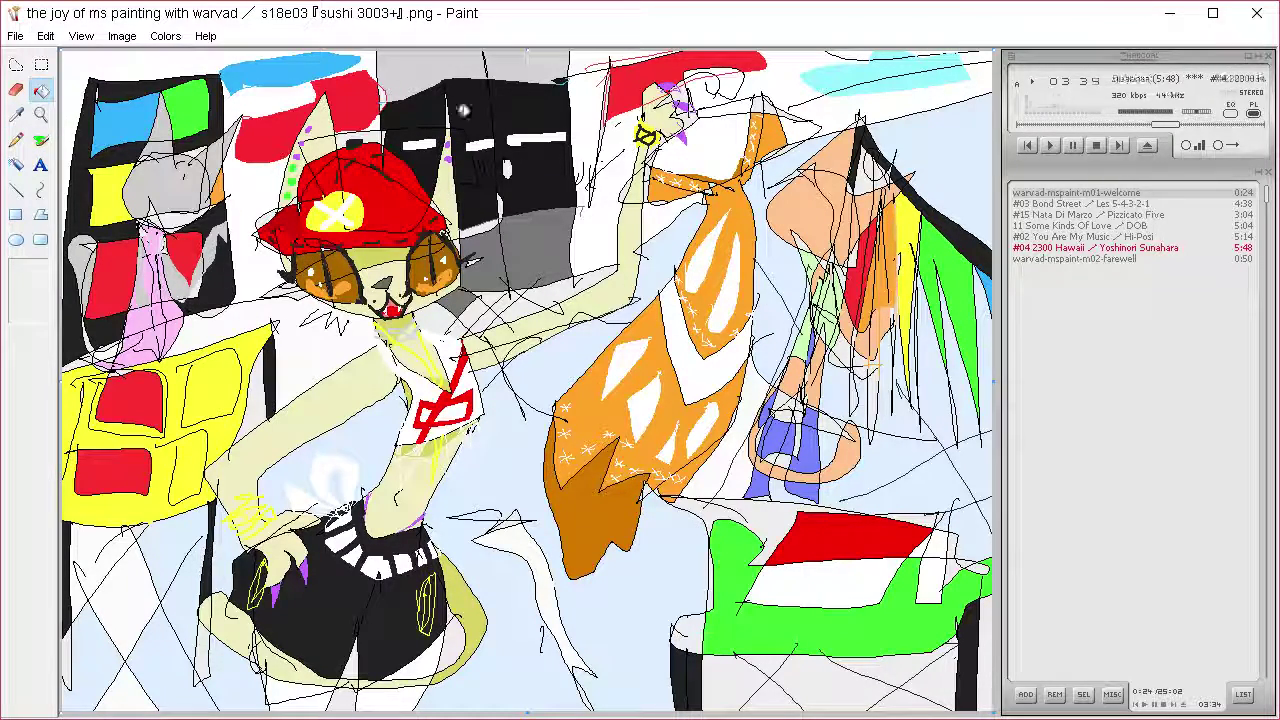
# Darken the eye colour to a brown with luminosity 66 (red 140, green 84, blue 0) for the fill
pyautogui.click(165, 36)
pyautogui.click(185, 57)
pyautogui.click(705, 480)
pyautogui.click(963, 366)
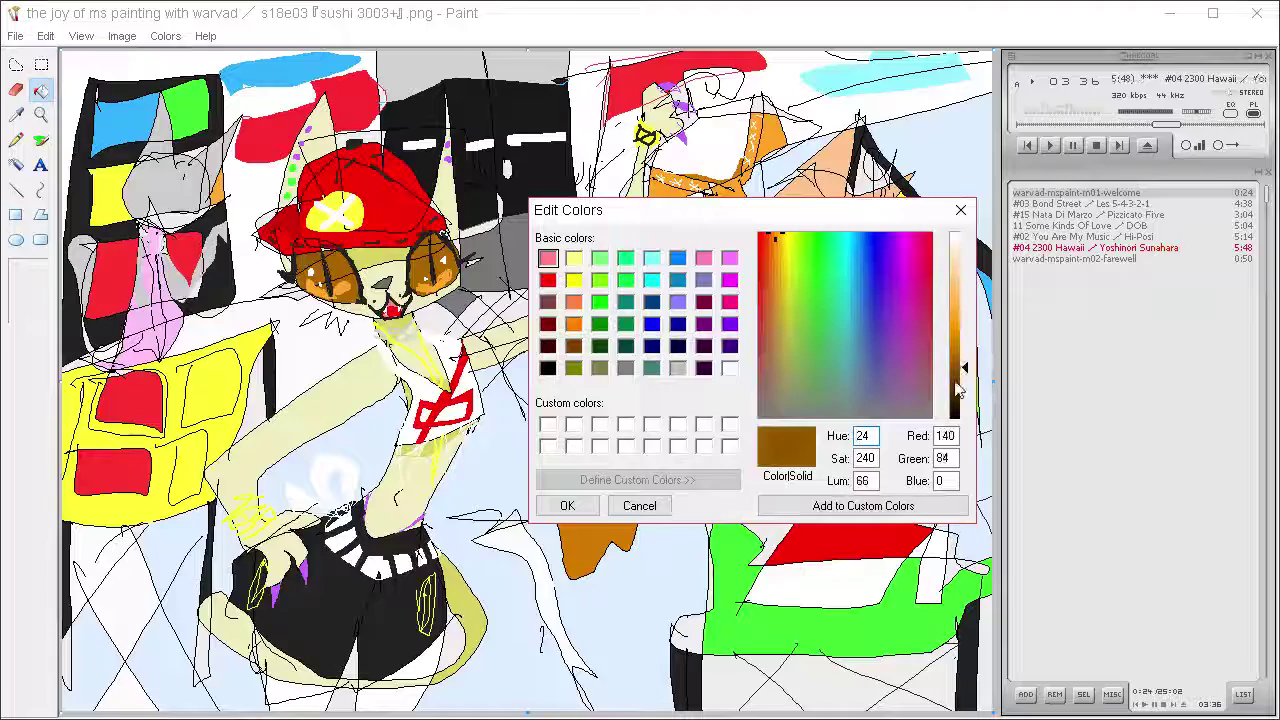
pyautogui.click(567, 505)
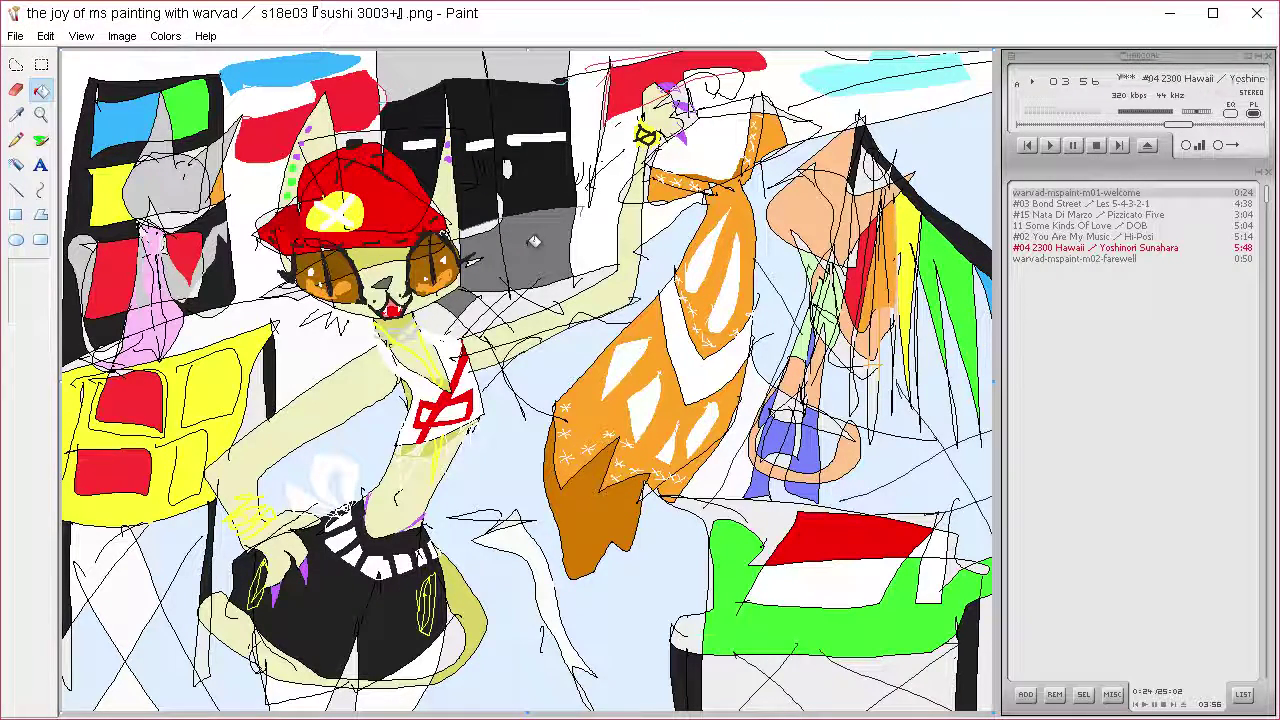
# Sample the cat's face colour, mix a darker tone of it, and shade the forearm behind the hand on the hip
pyautogui.click(24, 114)
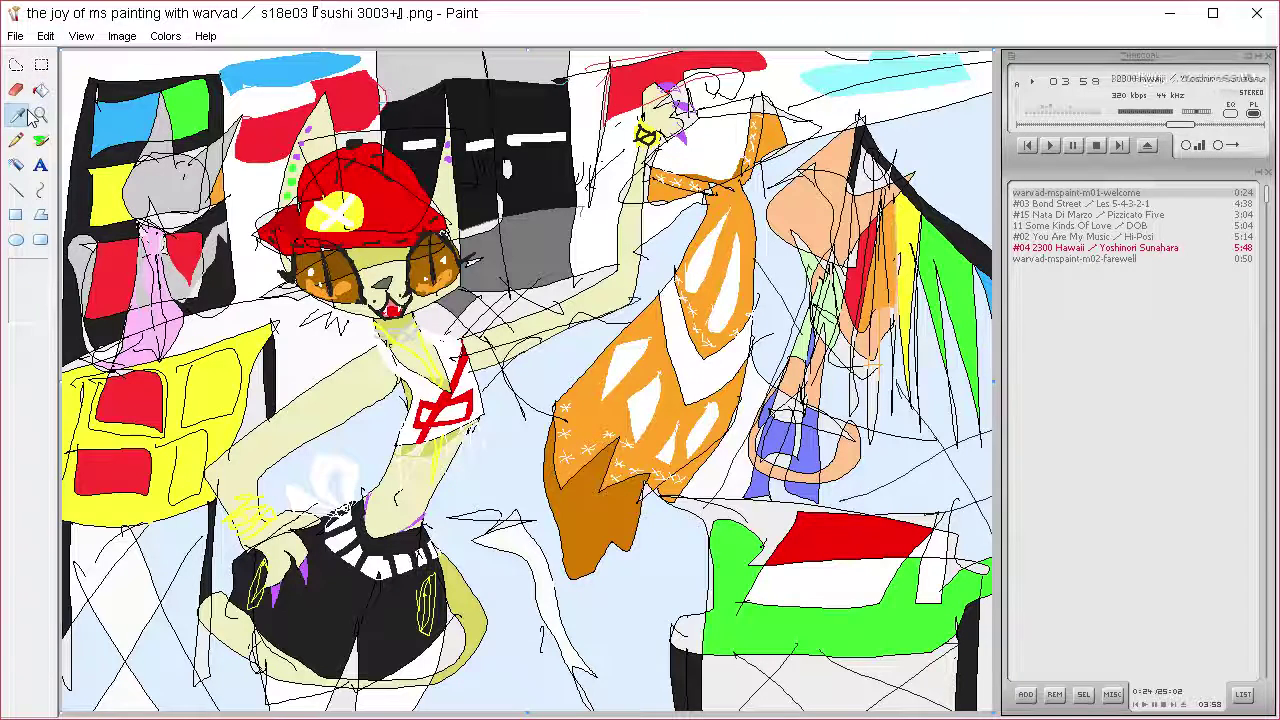
pyautogui.click(398, 265)
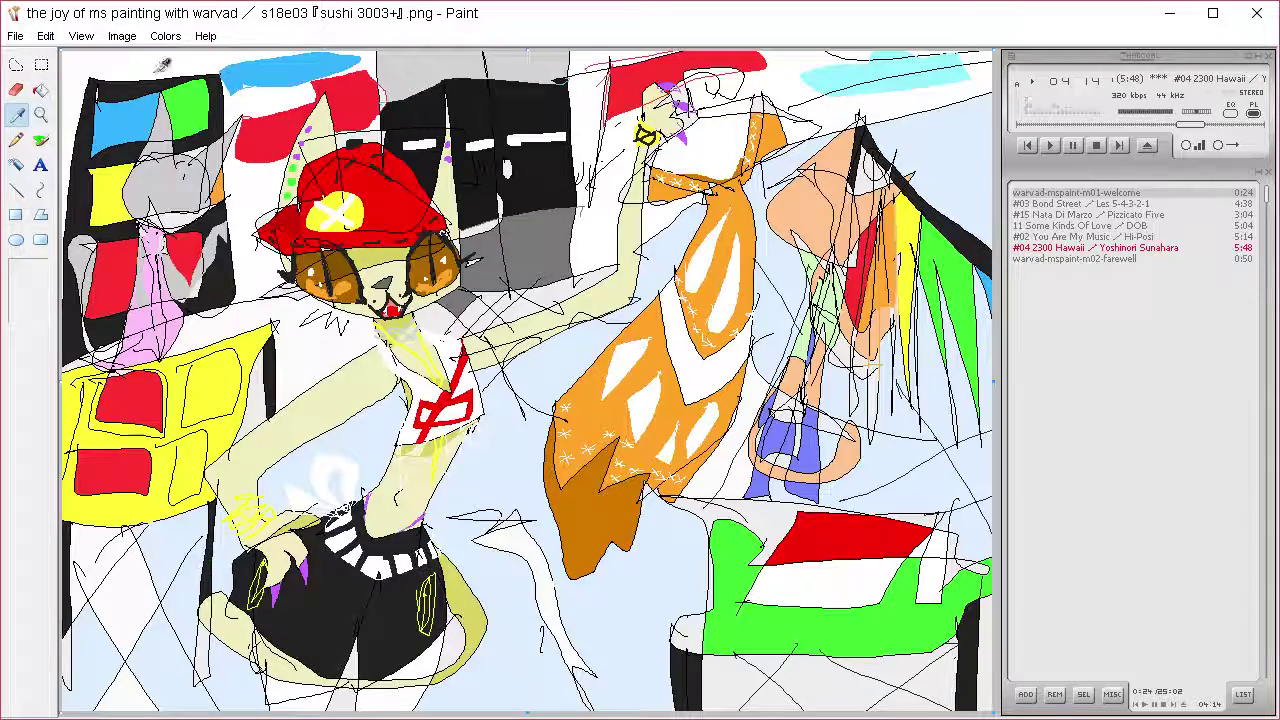
pyautogui.click(165, 36)
pyautogui.click(190, 57)
pyautogui.click(637, 480)
pyautogui.moveTo(968, 232); pyautogui.dragTo(968, 246)
pyautogui.click(545, 507)
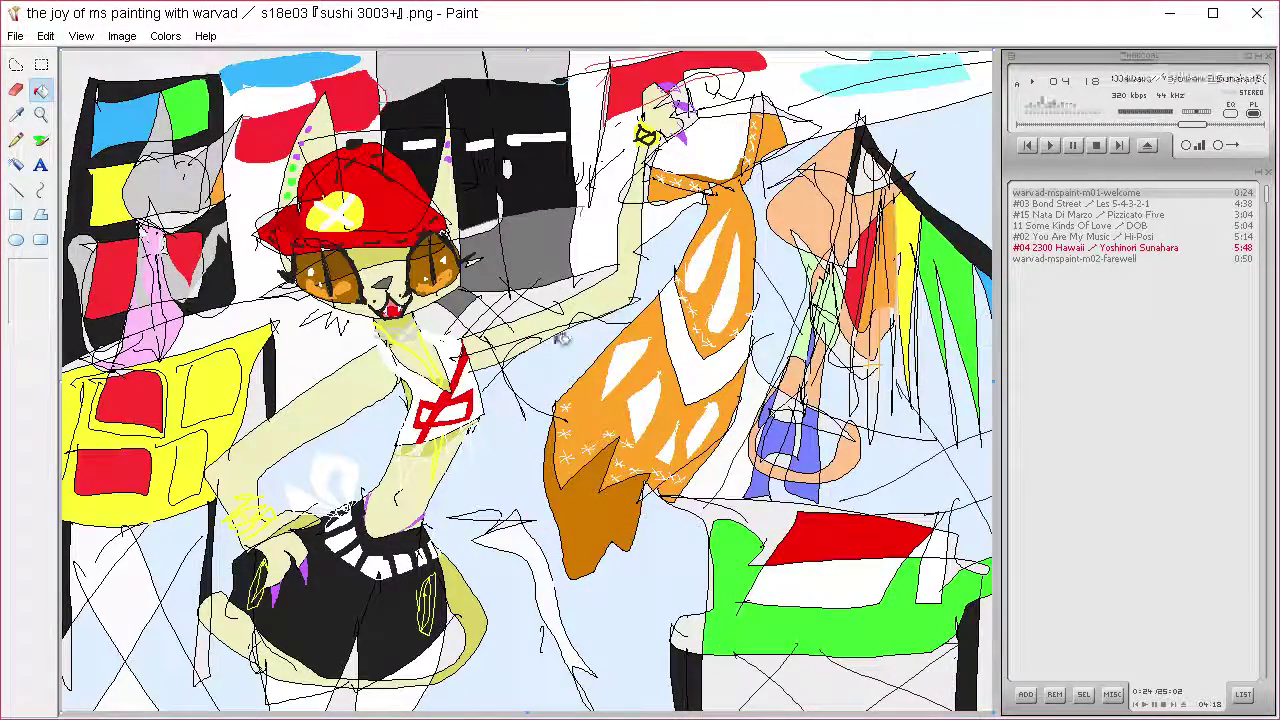
# Split both red squares on the yellow panel with diagonal lines and fill their lower halves with a darker red from the cap
pyautogui.click(16, 114)
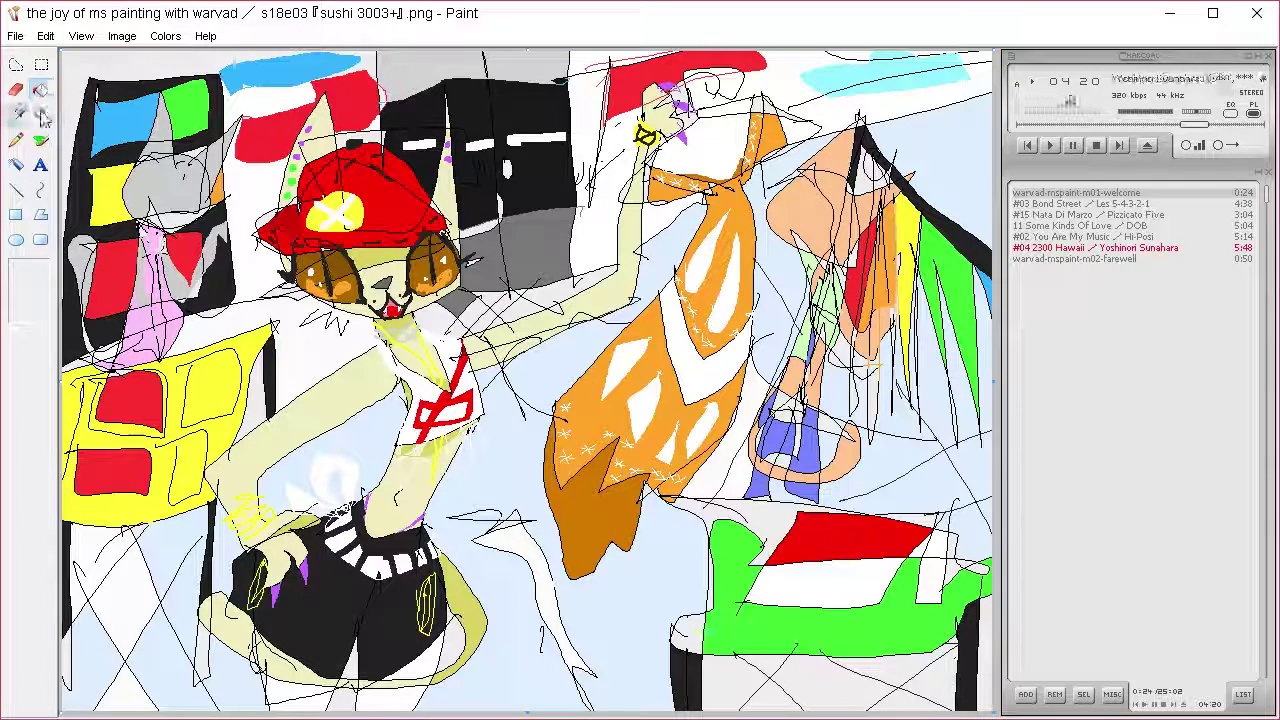
pyautogui.click(322, 240)
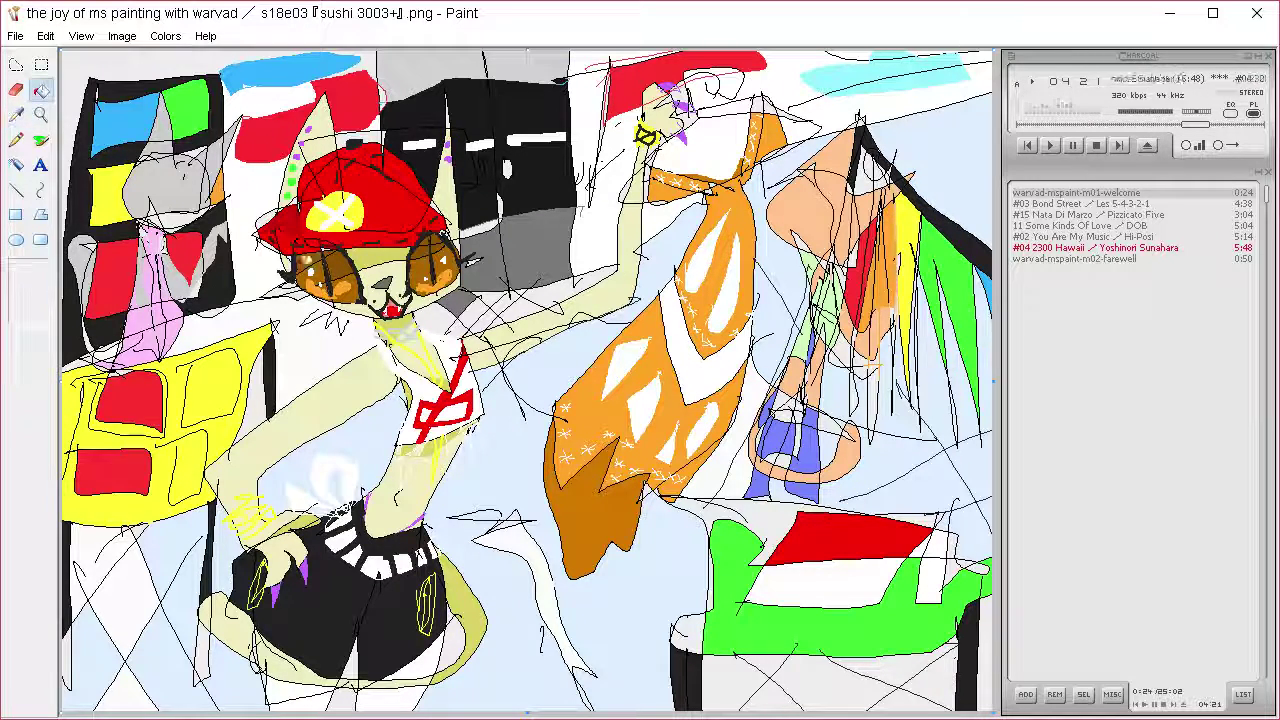
pyautogui.click(16, 189)
pyautogui.moveTo(102, 413); pyautogui.dragTo(178, 362)
pyautogui.moveTo(82, 484); pyautogui.dragTo(154, 446)
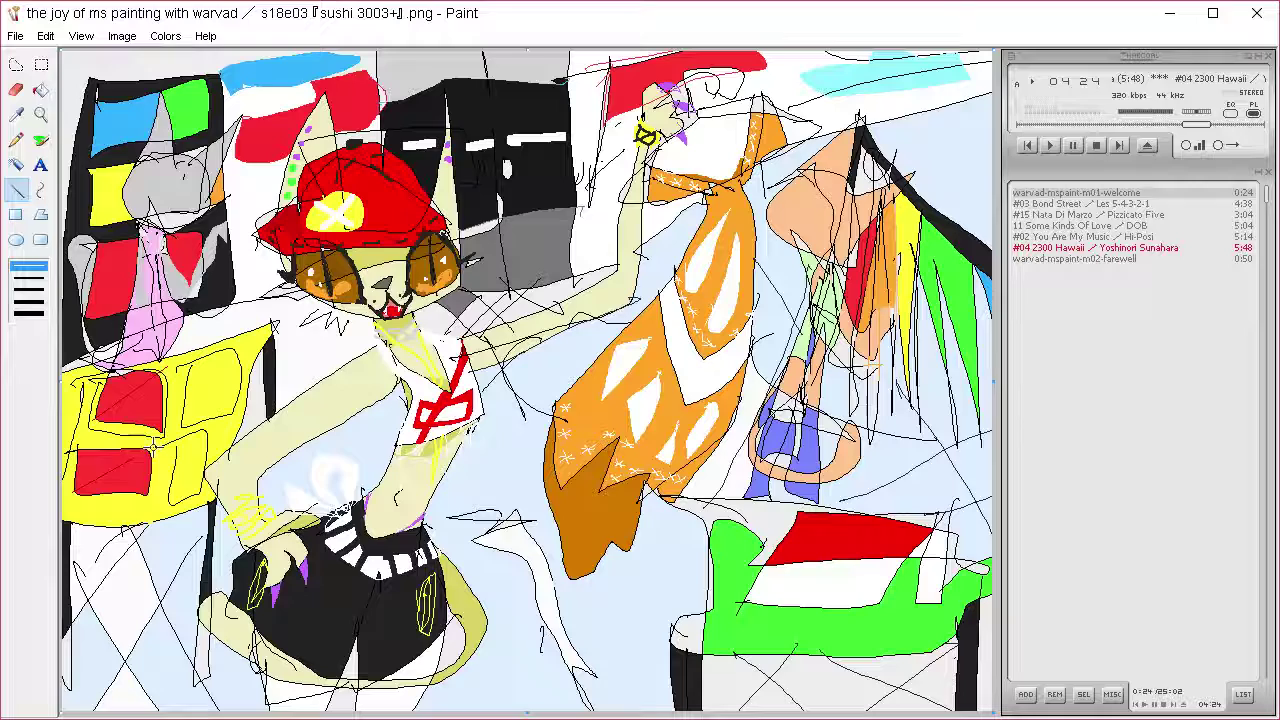
pyautogui.click(40, 89)
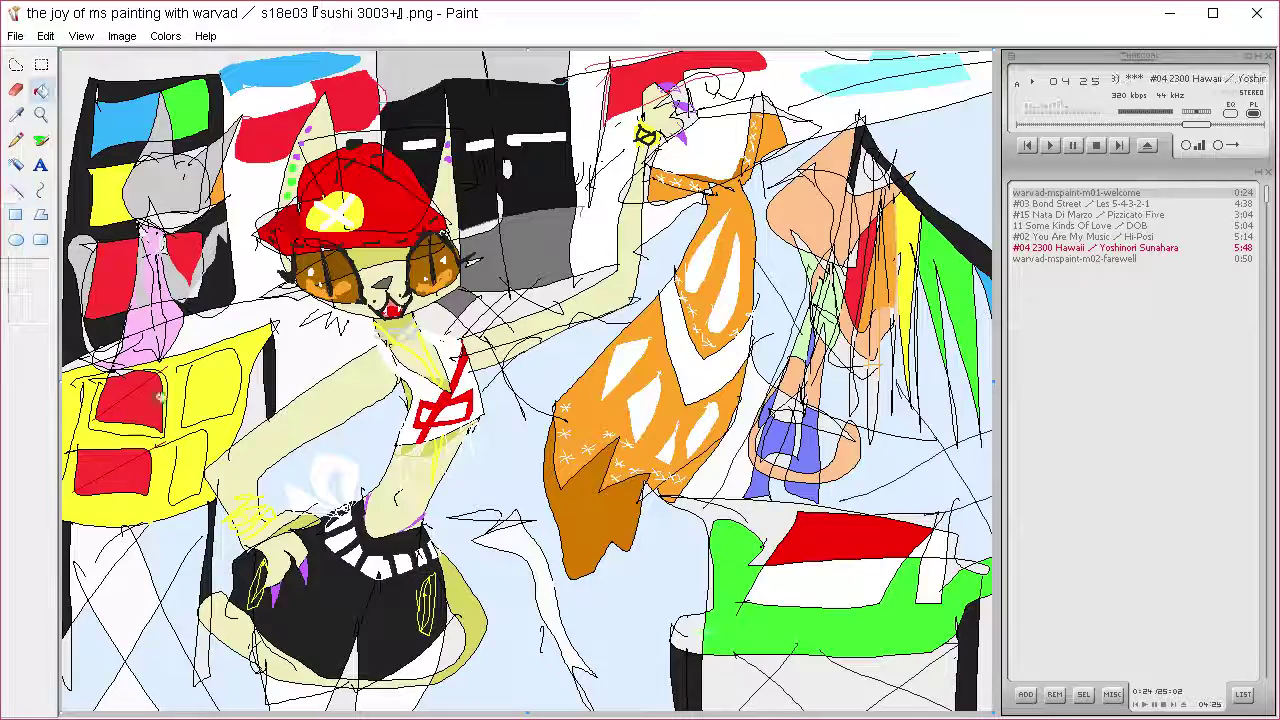
# Sample the yellow of the panel's squares and mix a much paler yellow from it
pyautogui.click(16, 114)
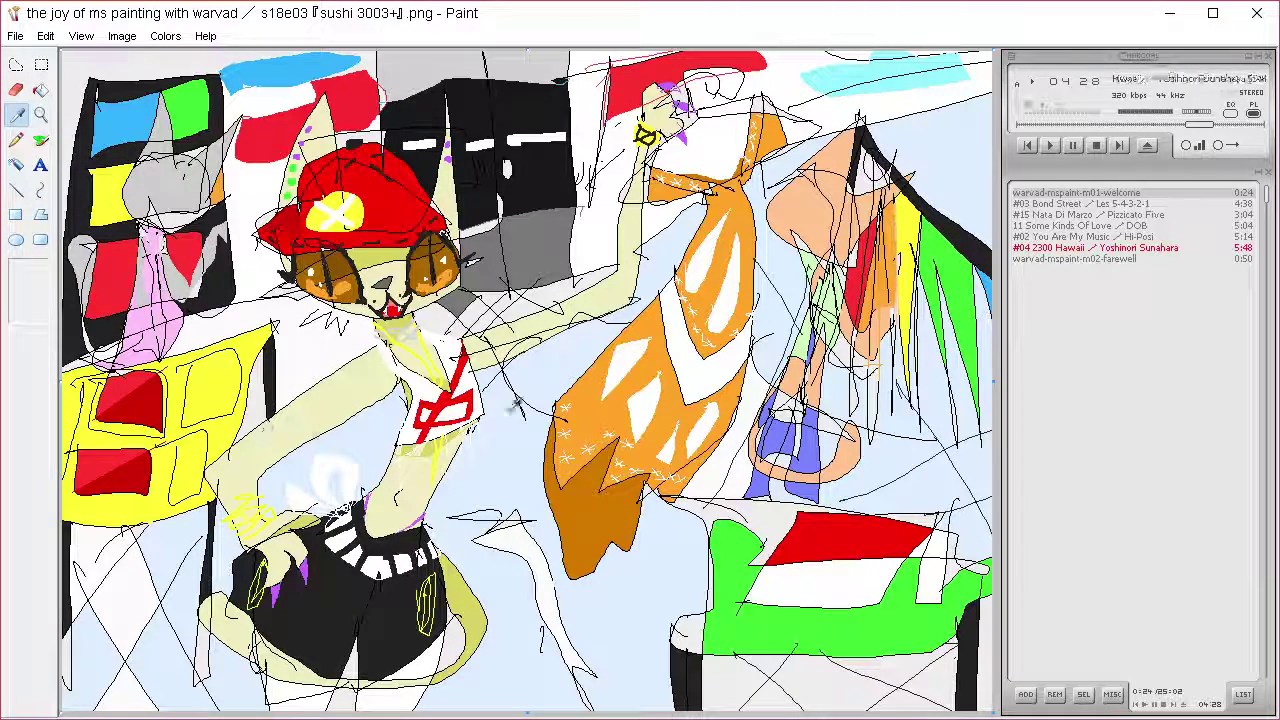
pyautogui.click(216, 382)
pyautogui.click(165, 35)
pyautogui.click(185, 57)
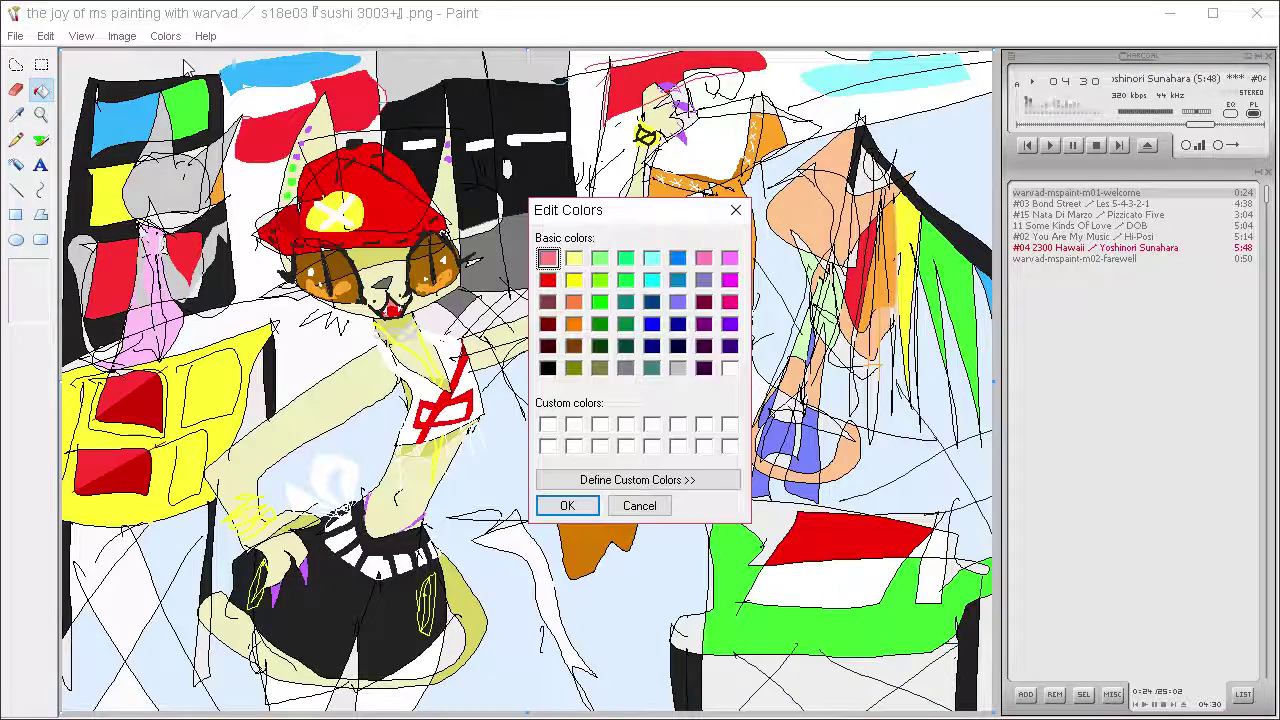
pyautogui.click(637, 480)
pyautogui.moveTo(962, 300); pyautogui.dragTo(926, 350)
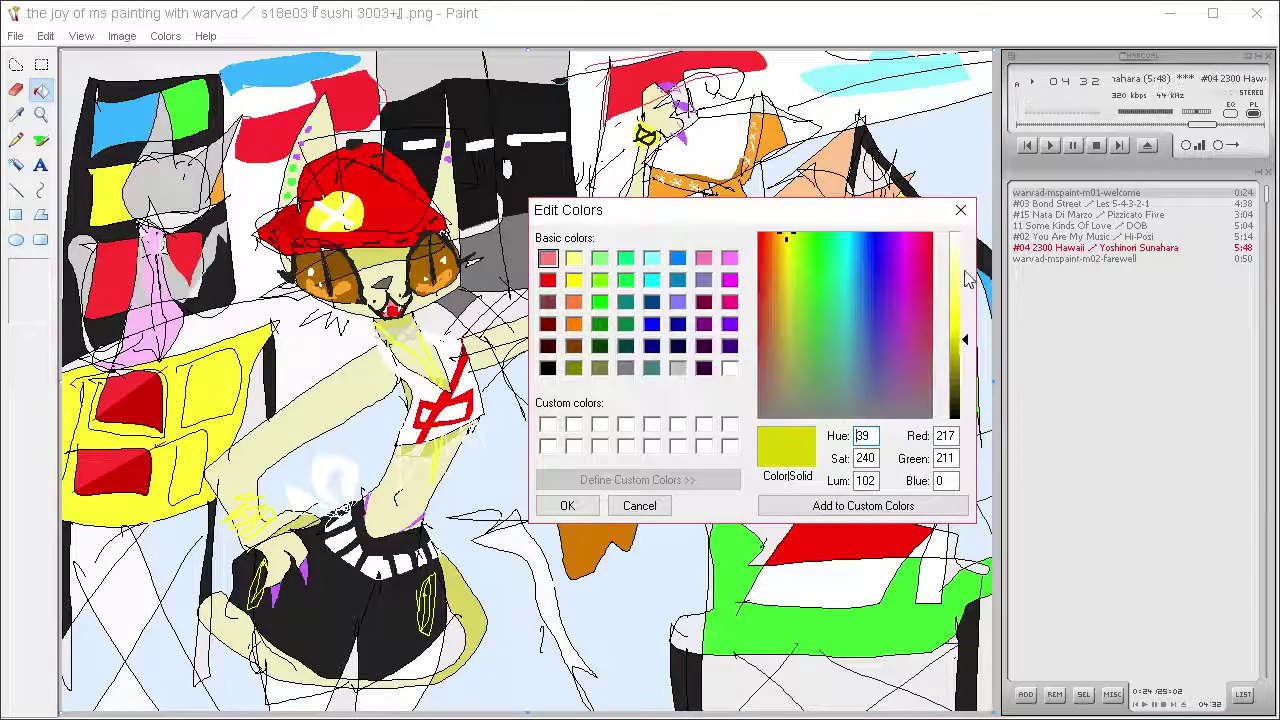
pyautogui.moveTo(966, 280); pyautogui.dragTo(962, 238)
pyautogui.click(567, 505)
# Pencil pale highlights on the raised wrist's yellow bracelet and on the purple claws of both hands
pyautogui.click(16, 140)
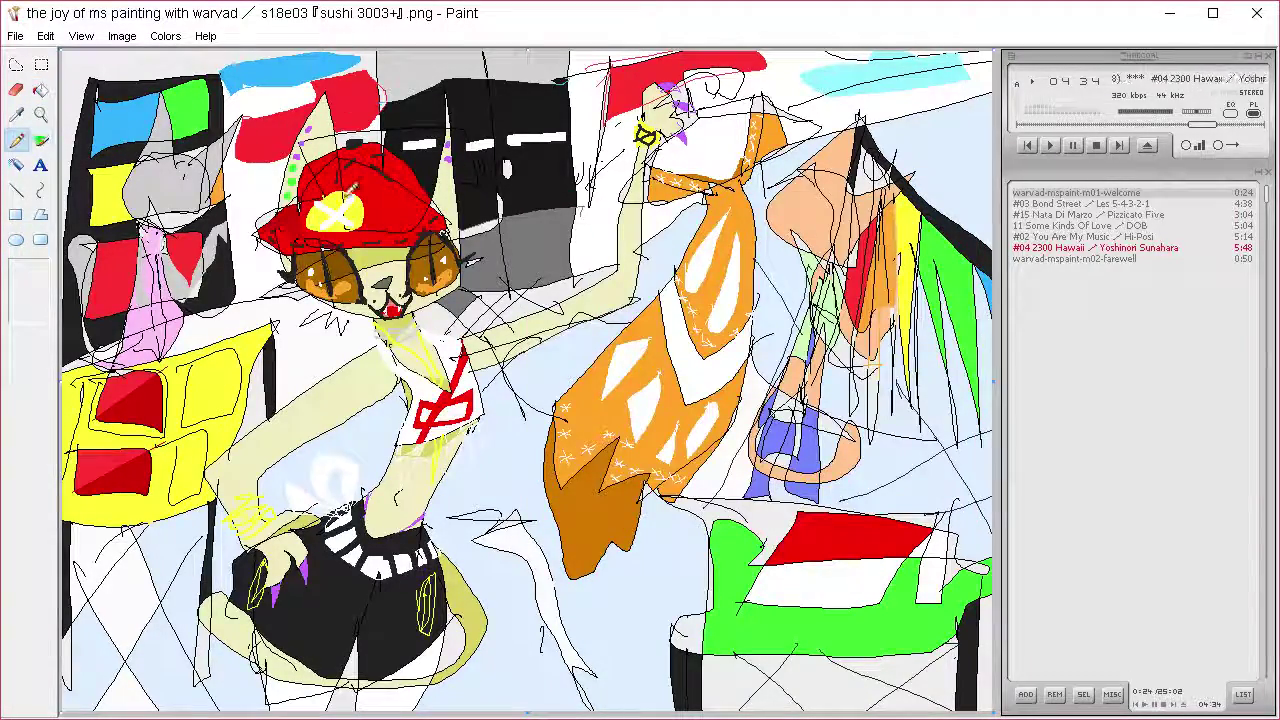
pyautogui.click(41, 140)
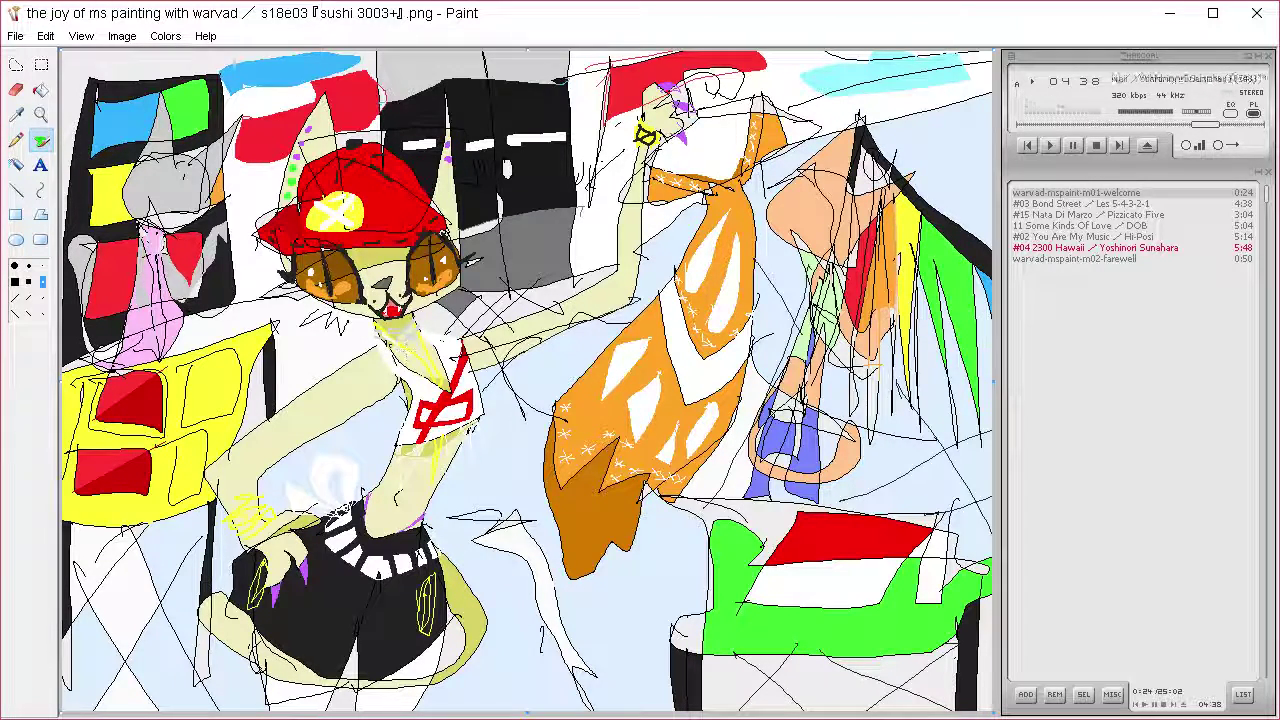
pyautogui.click(17, 141)
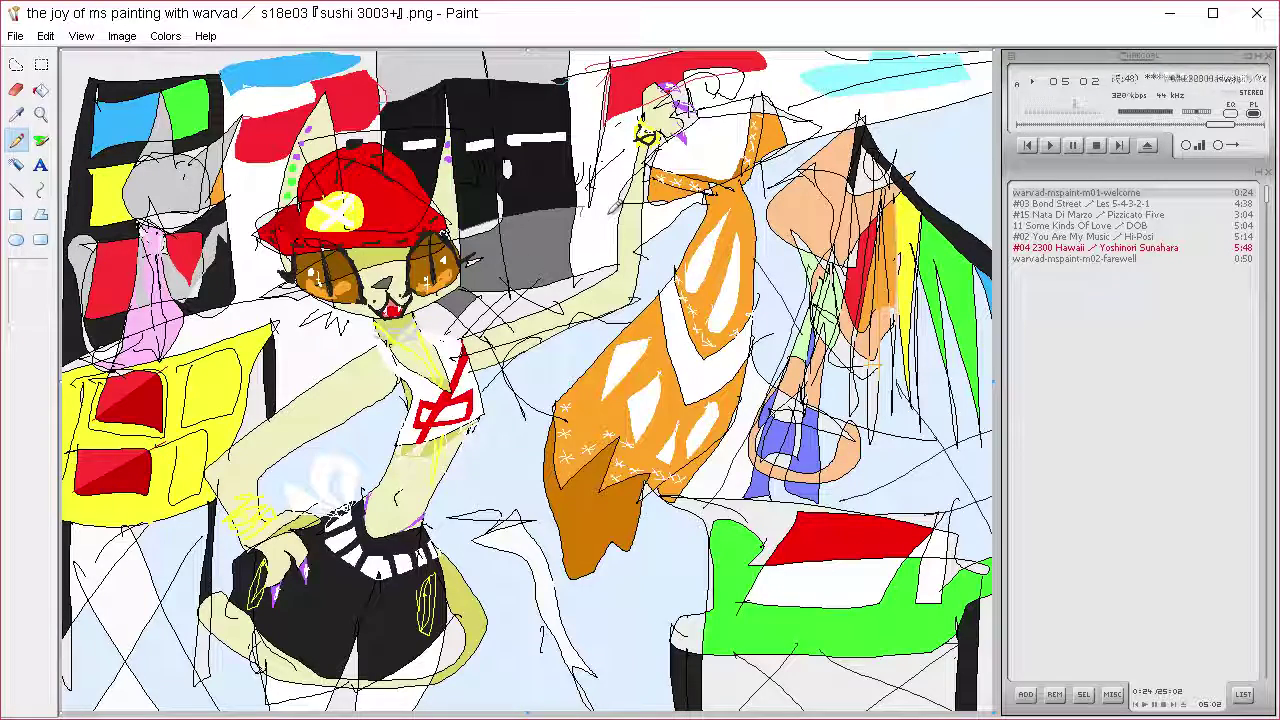
# Sample the near-black tone and brush thicker outlines along the lower edges of both eye lenses
pyautogui.click(398, 189)
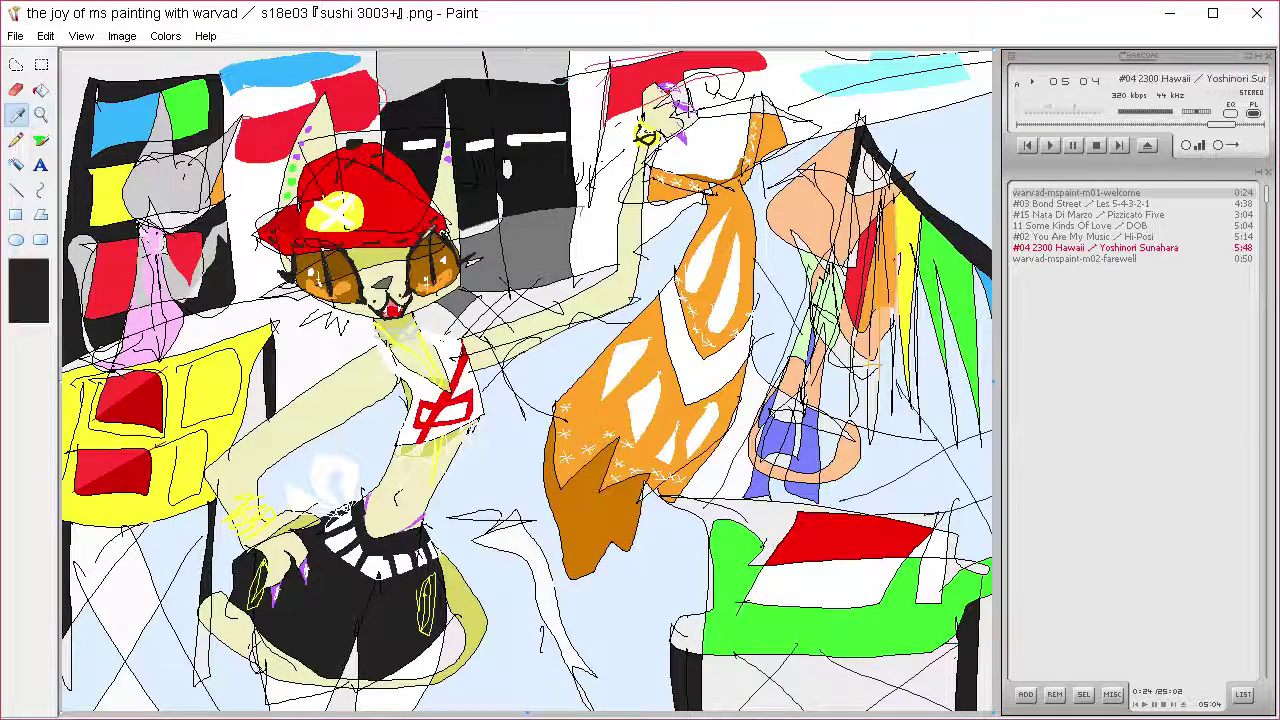
pyautogui.click(42, 140)
pyautogui.moveTo(436, 293)
pyautogui.mouseDown()
pyautogui.moveTo(458, 270)
pyautogui.moveTo(430, 293)
pyautogui.mouseUp()
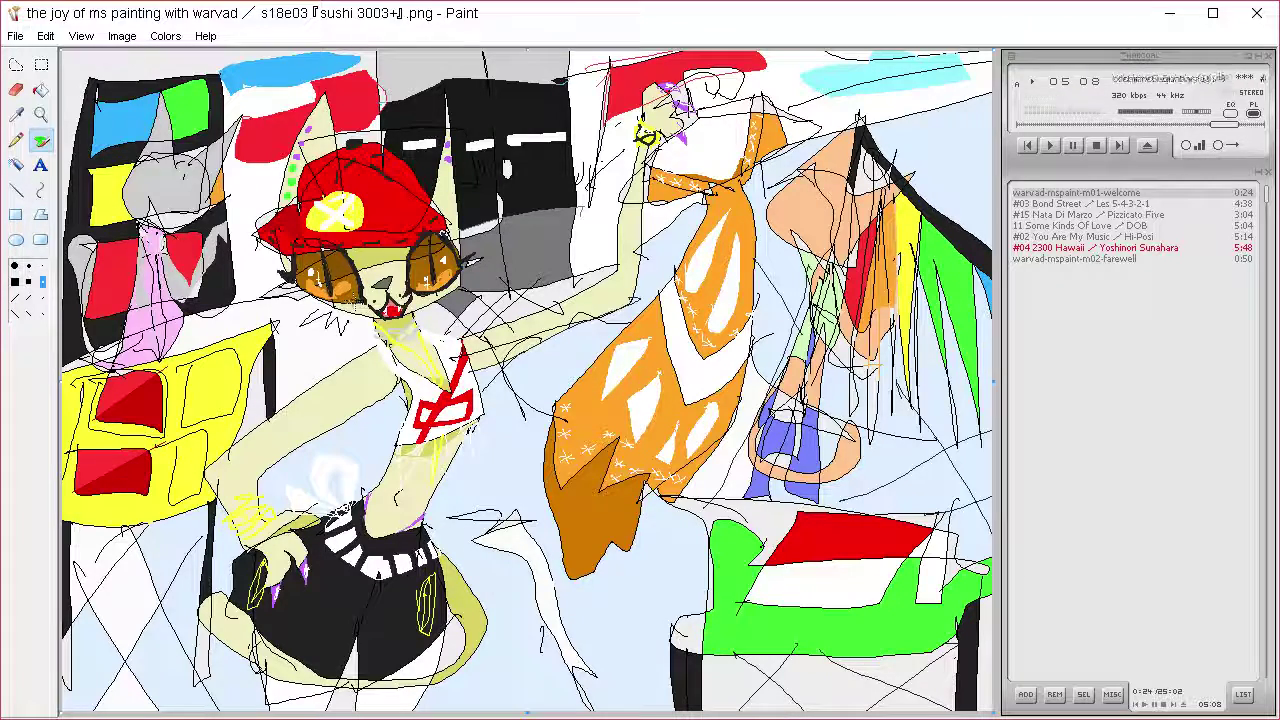
pyautogui.moveTo(340, 298)
pyautogui.mouseDown()
pyautogui.moveTo(310, 298)
pyautogui.moveTo(297, 279)
pyautogui.mouseUp()
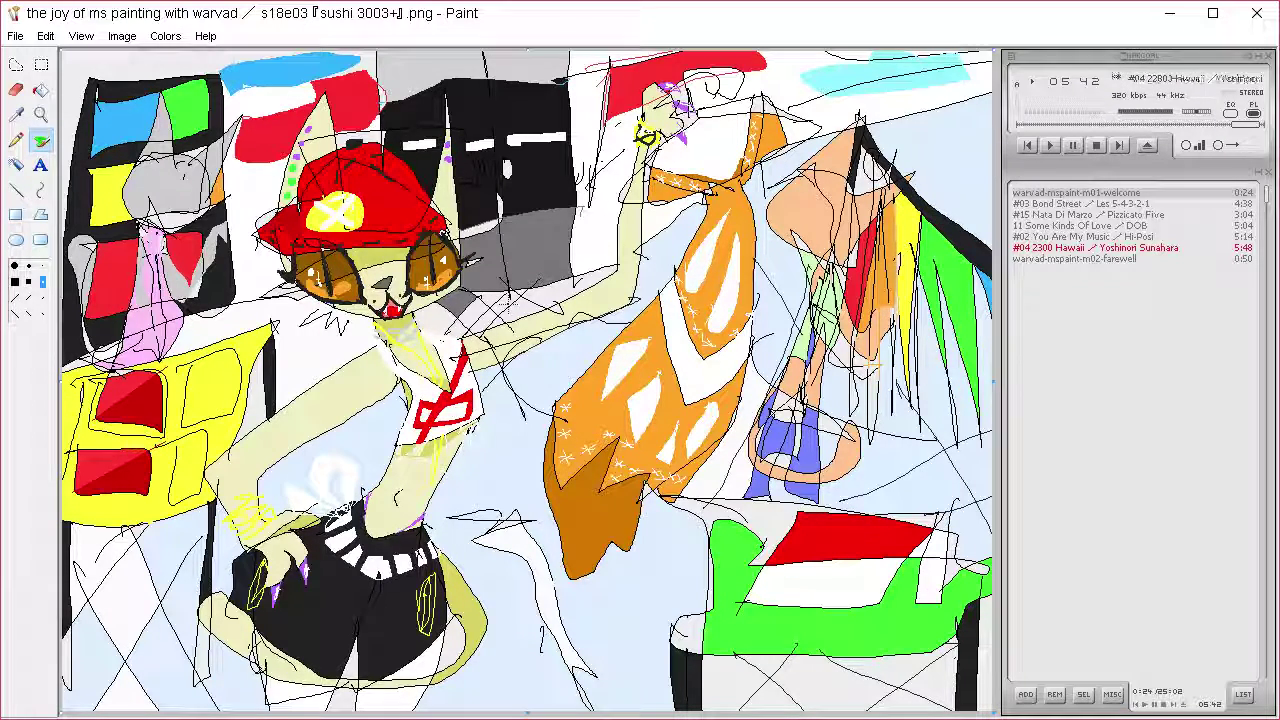
pyautogui.click(16, 140)
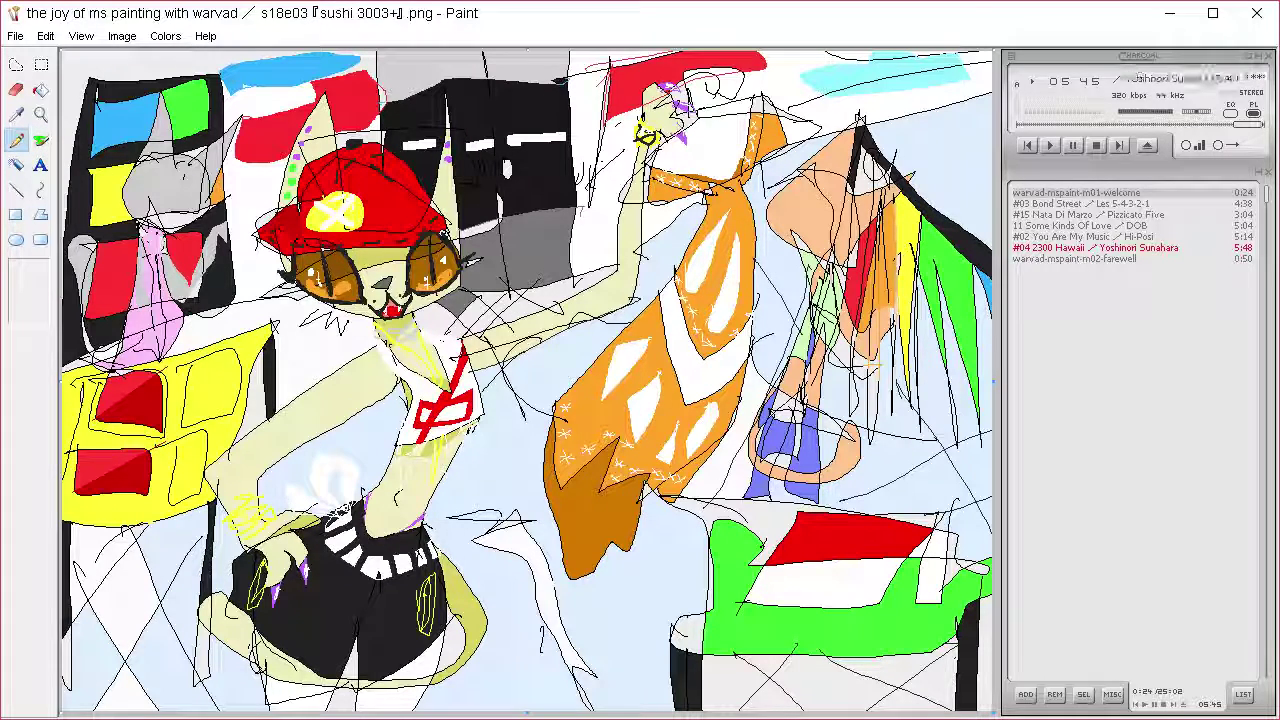